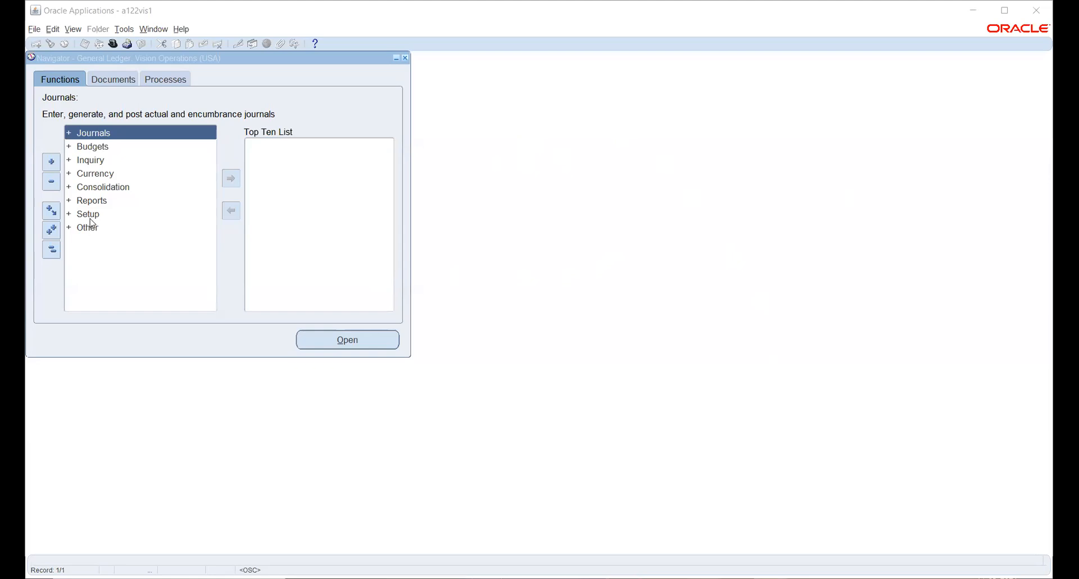
- Expand Setup in the General Ledger navigator to list Financials, Accounts, Journal, Currencies, Tax, Employees and System
click(90, 215)
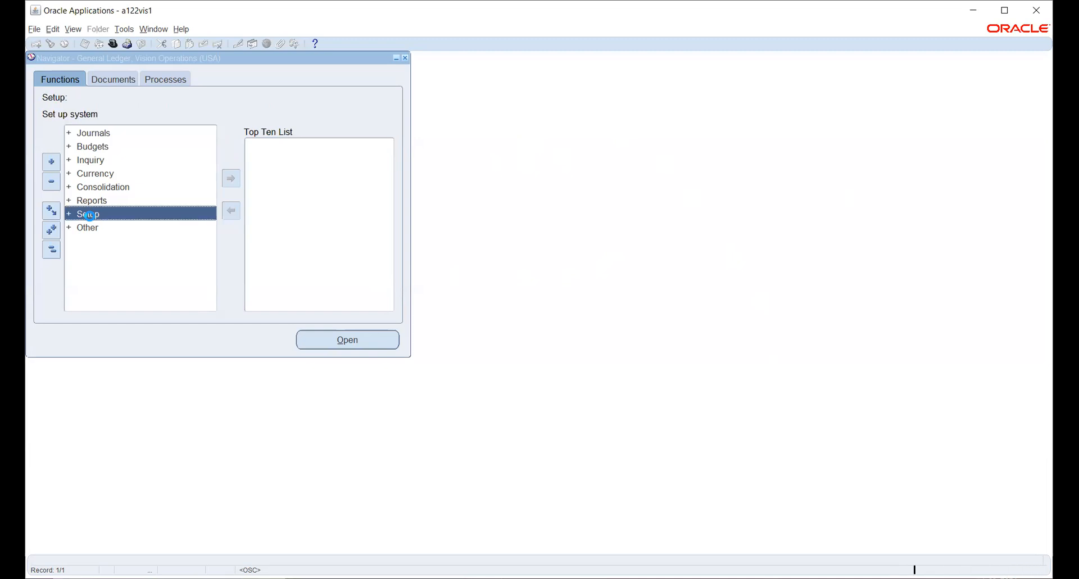
double_click(89, 214)
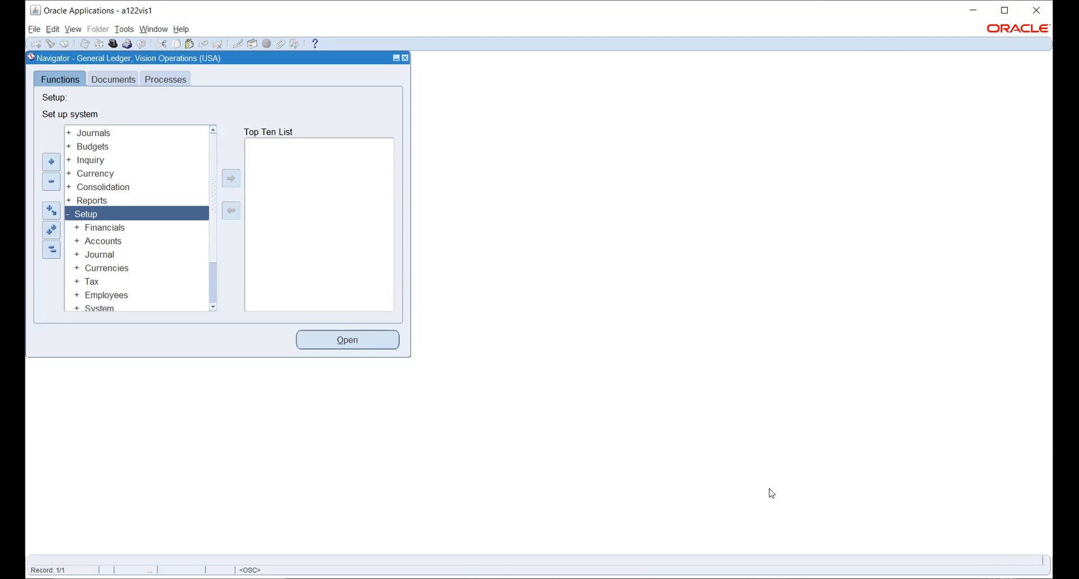
- In Excel, enter 4Cs, Currency, Calendar, COA and Accounting convention in cells D7 to D11
click(973, 11)
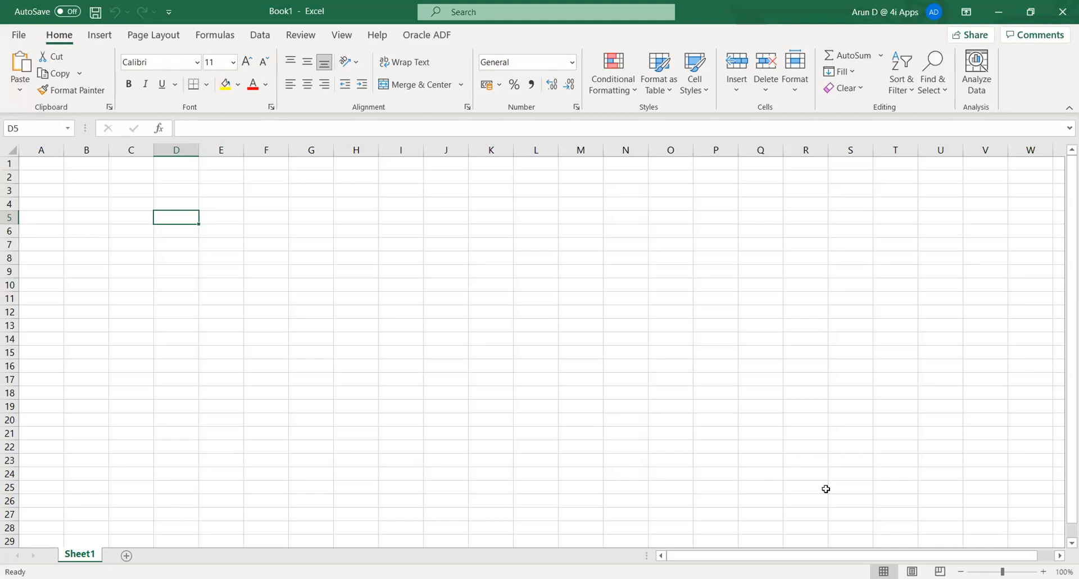
click(179, 237)
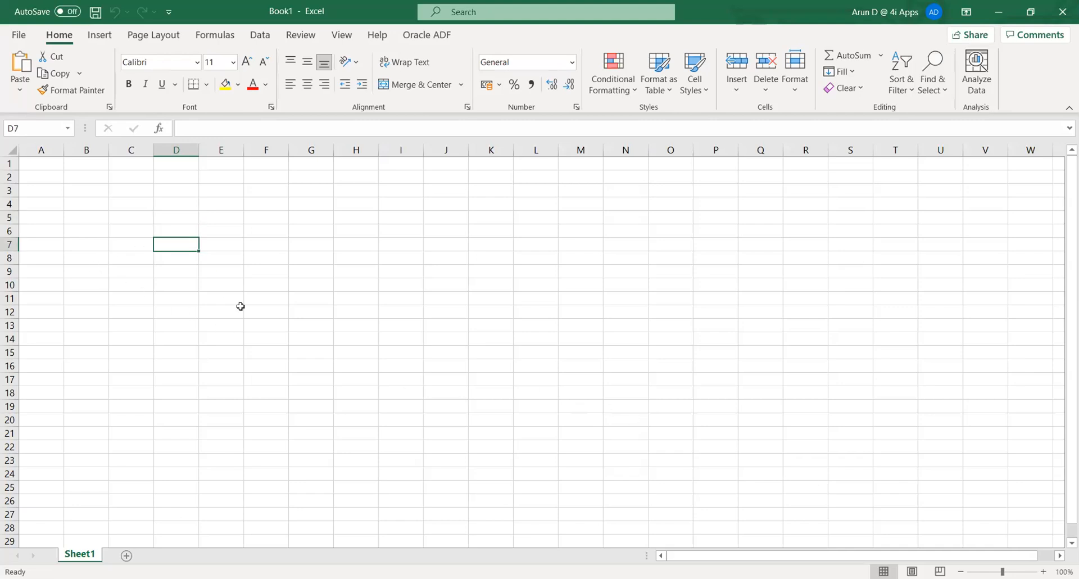
text(4)
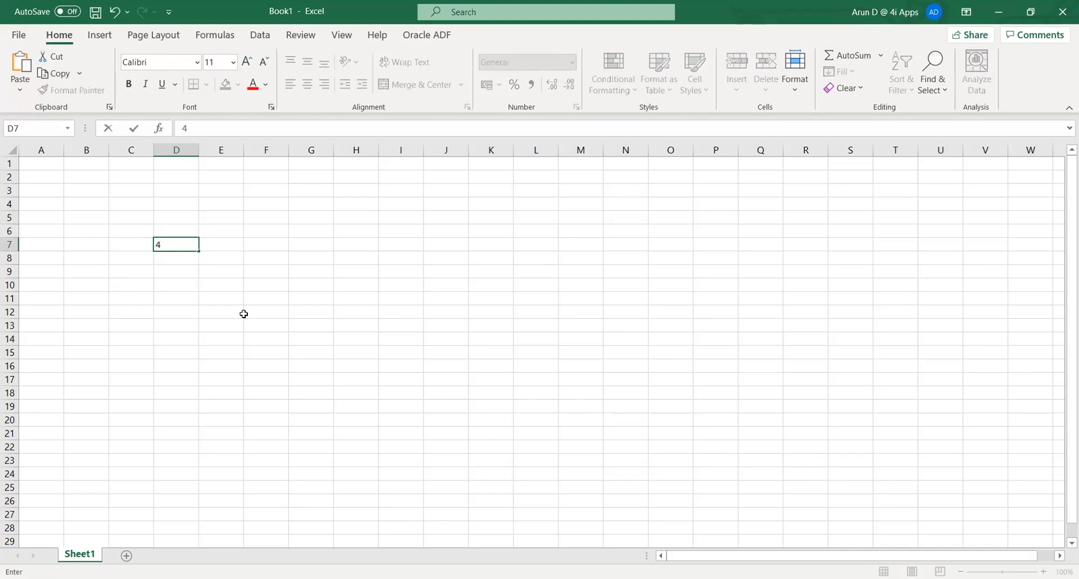
text(Cs)
key(Return)
text(C)
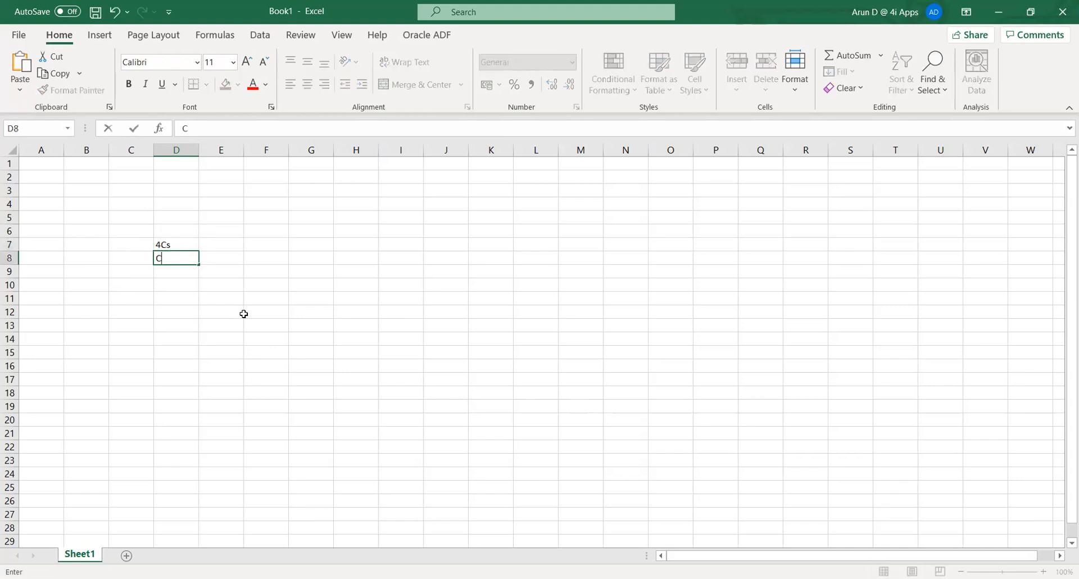
text(urrency)
key(Return)
text(C)
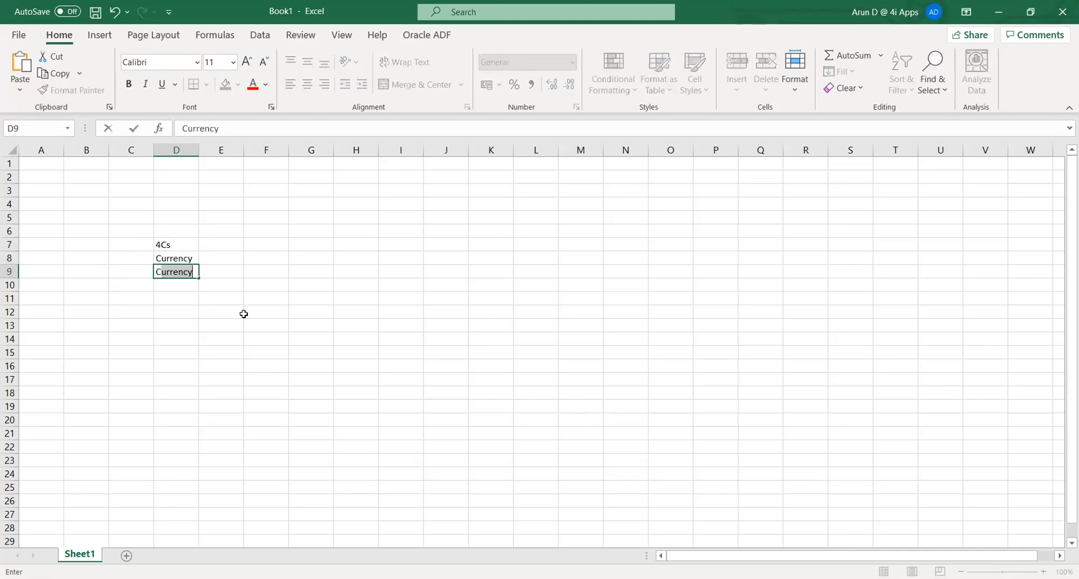
text(alendar)
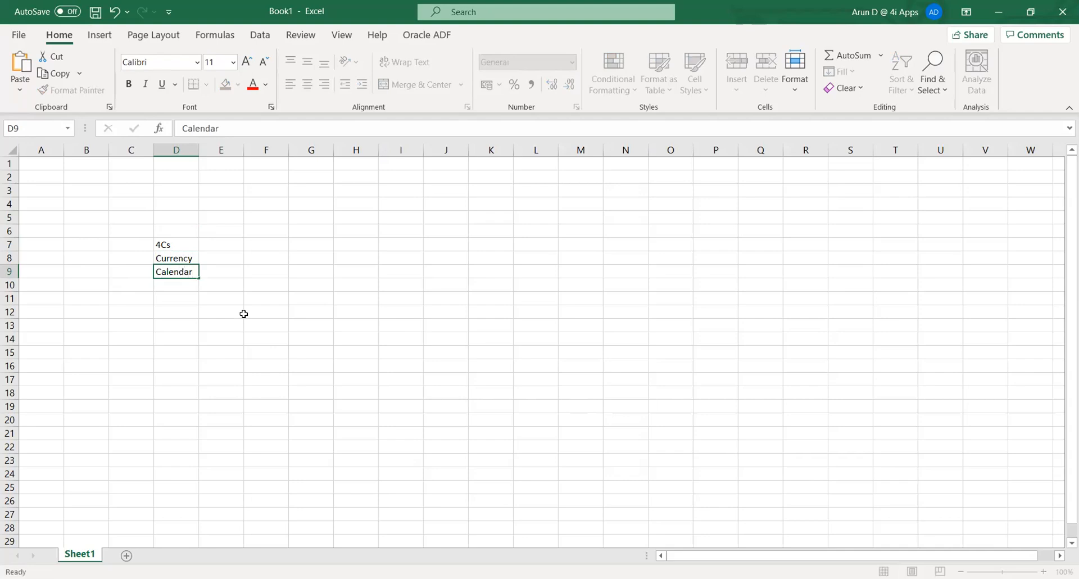
key(Return)
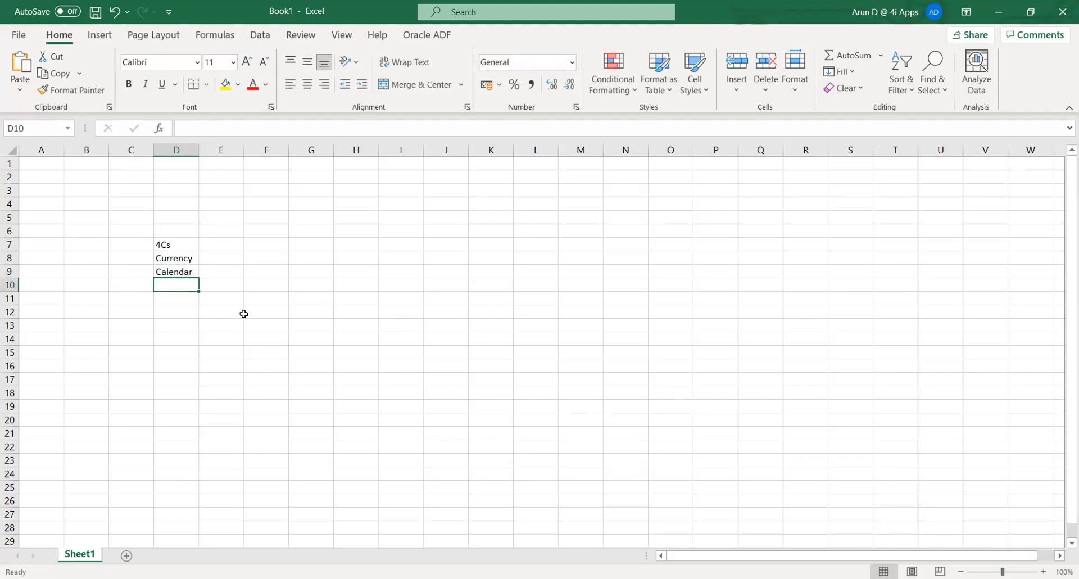
text(COA)
key(Return)
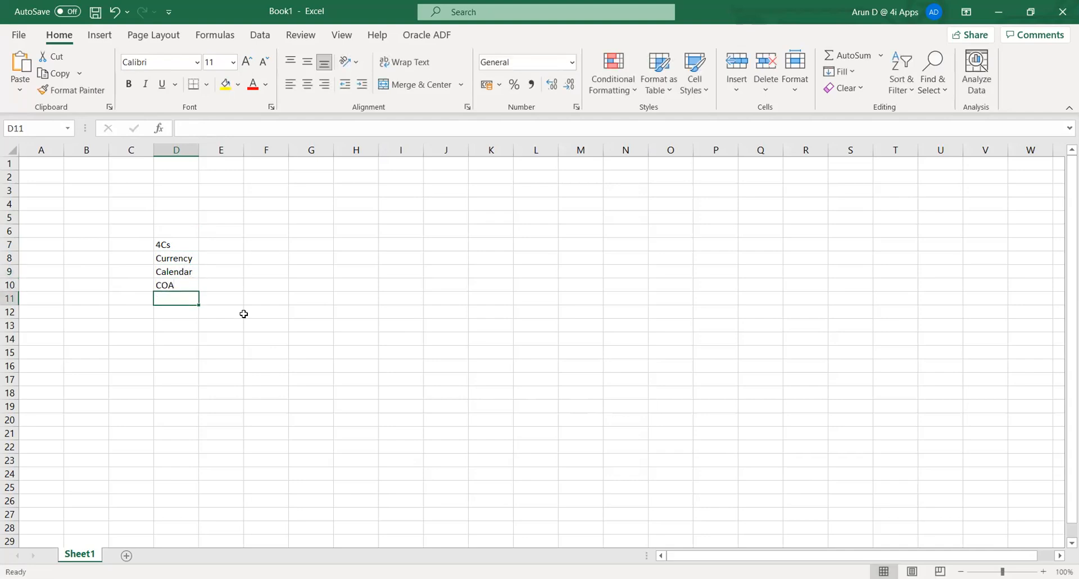
text(Accou)
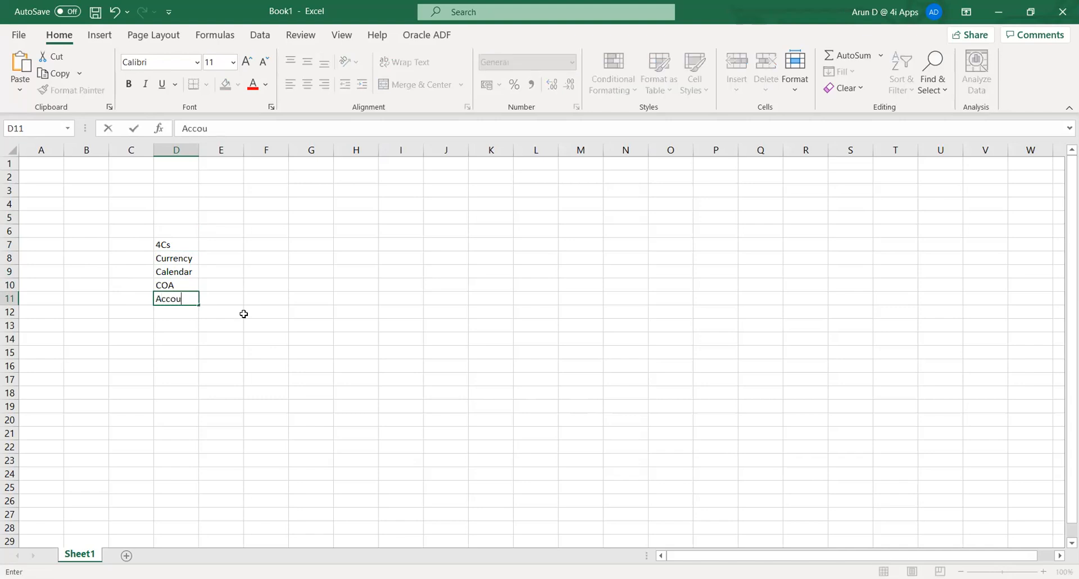
text(nting convention)
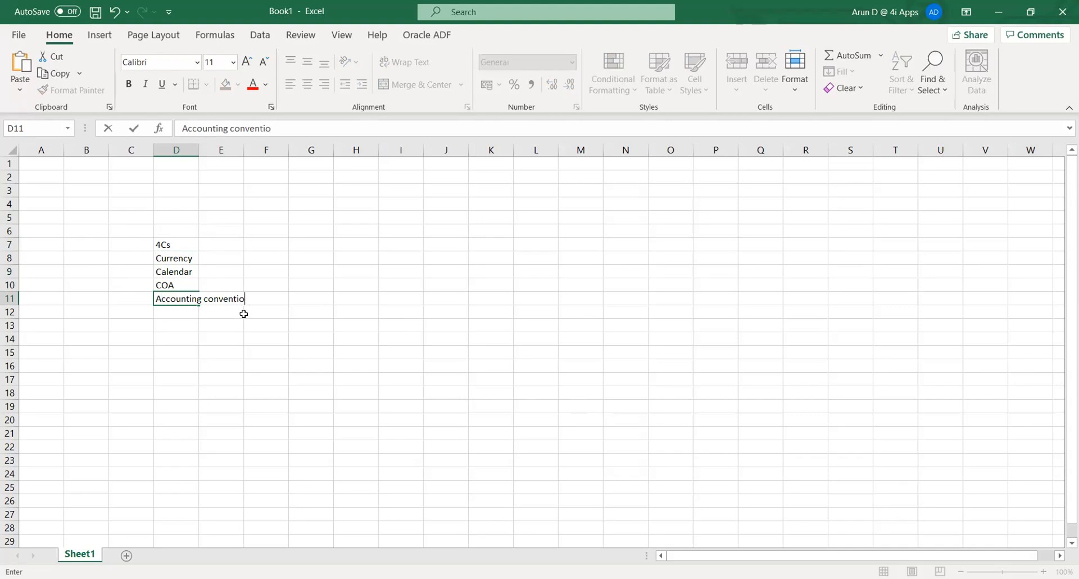
key(Tab)
- Make the 4Cs heading in D7 bold
key(Up)
key(Up)
key(Up)
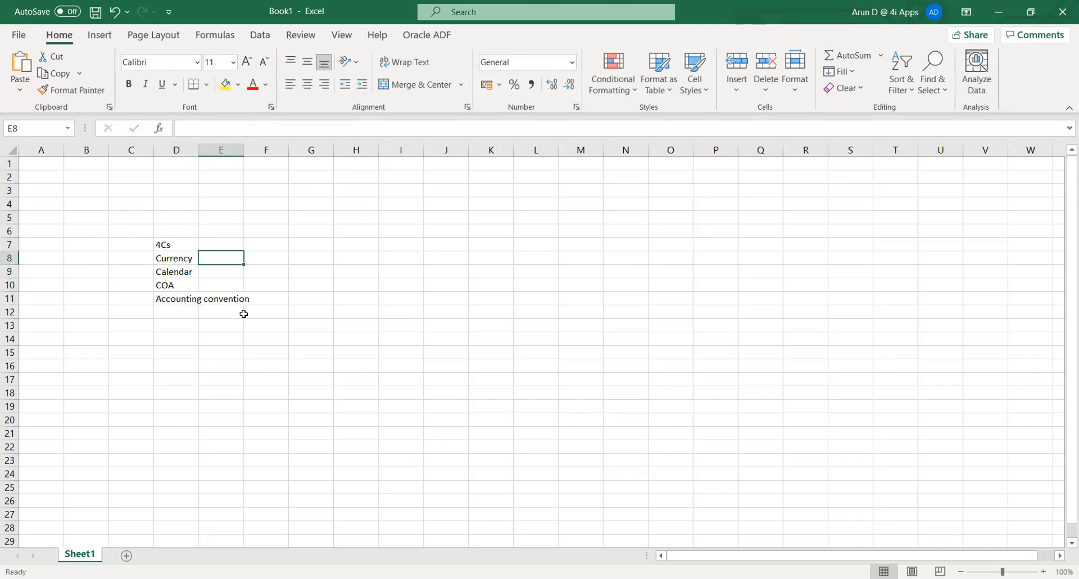
key(Right)
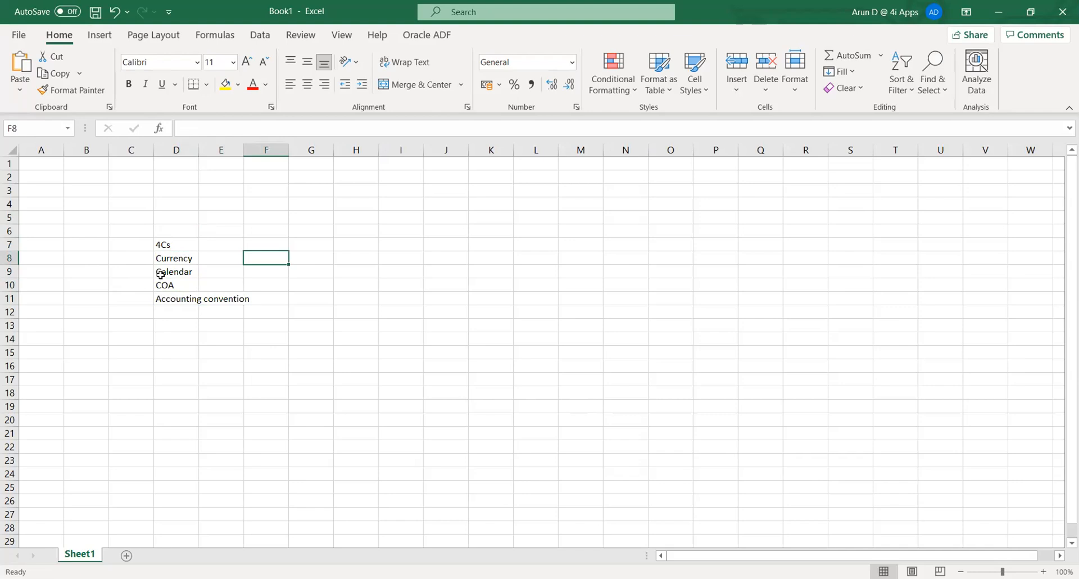
click(166, 245)
click(166, 244)
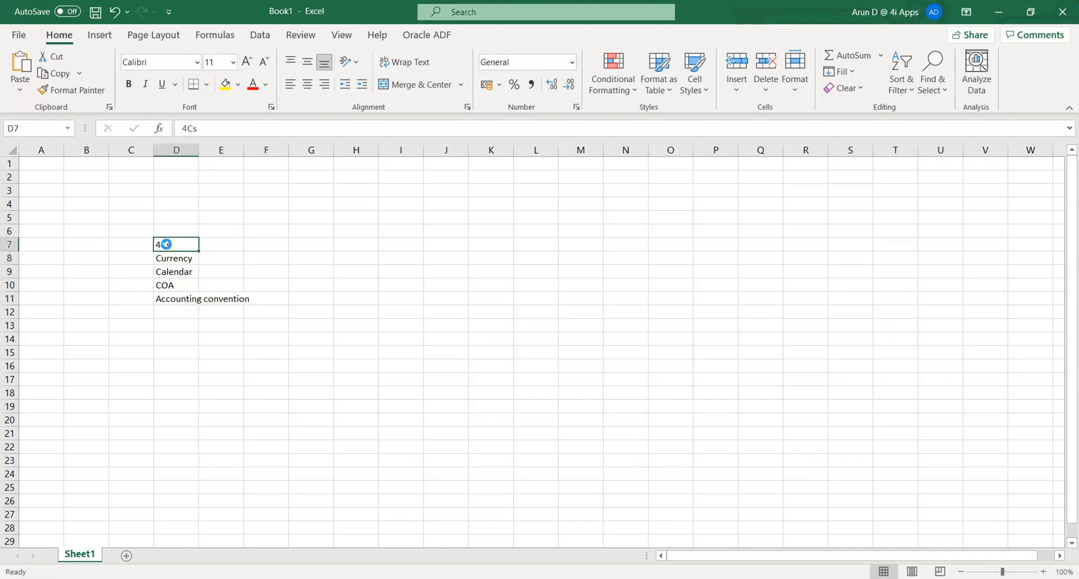
key(ctrl+b)
- Type Primary Ledger, JV and Budget into cells D13 to D15
click(186, 331)
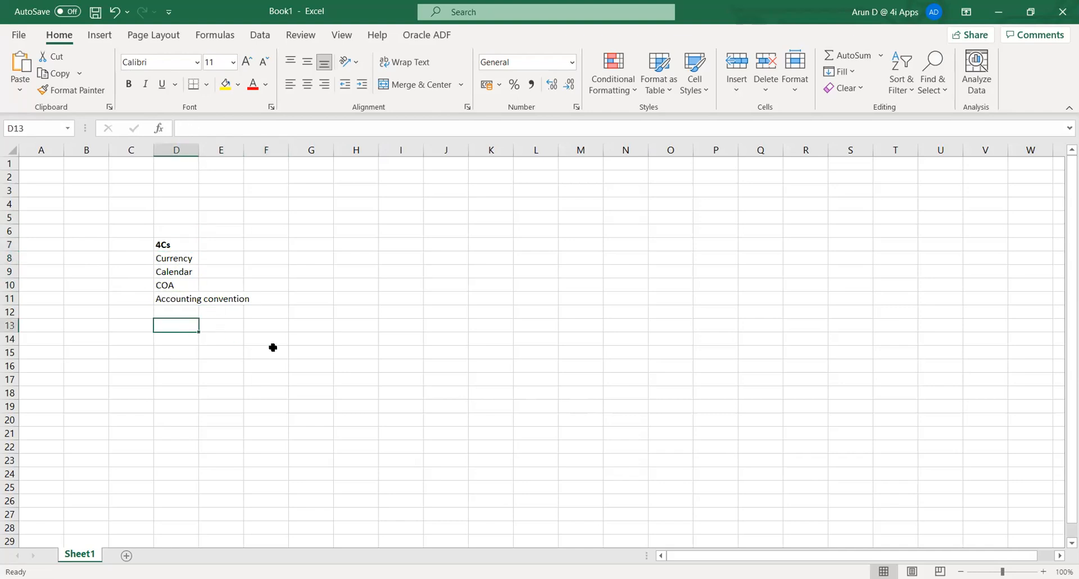
text(Prim)
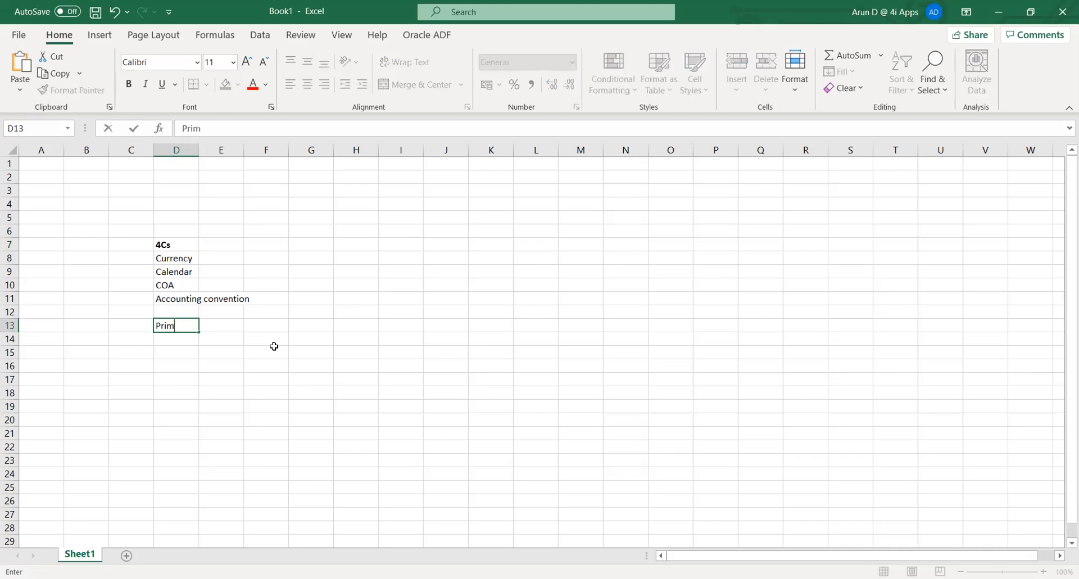
text(ary Ledger)
key(Return)
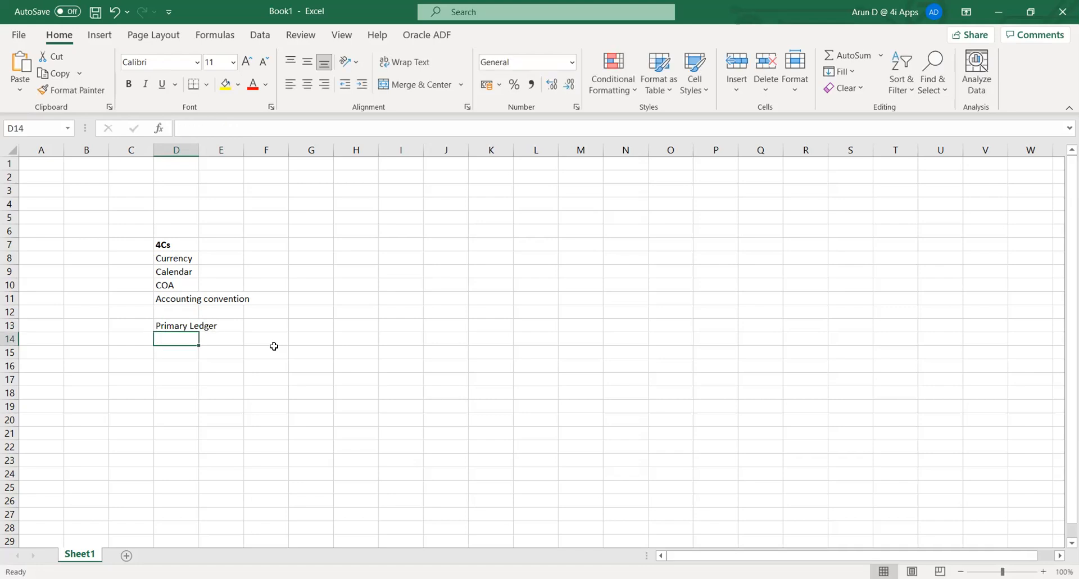
text(J)
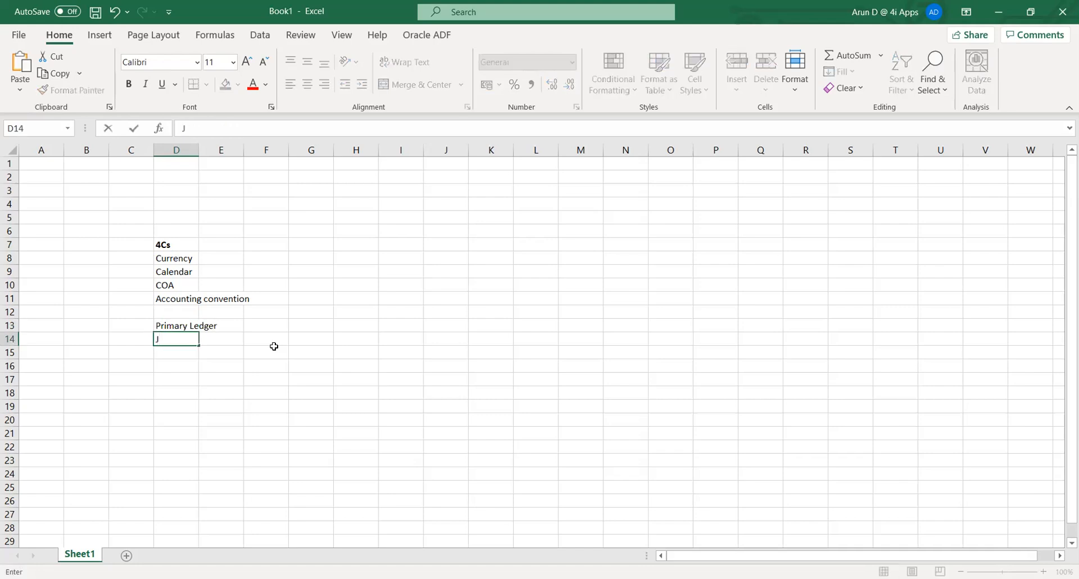
text(V)
key(Return)
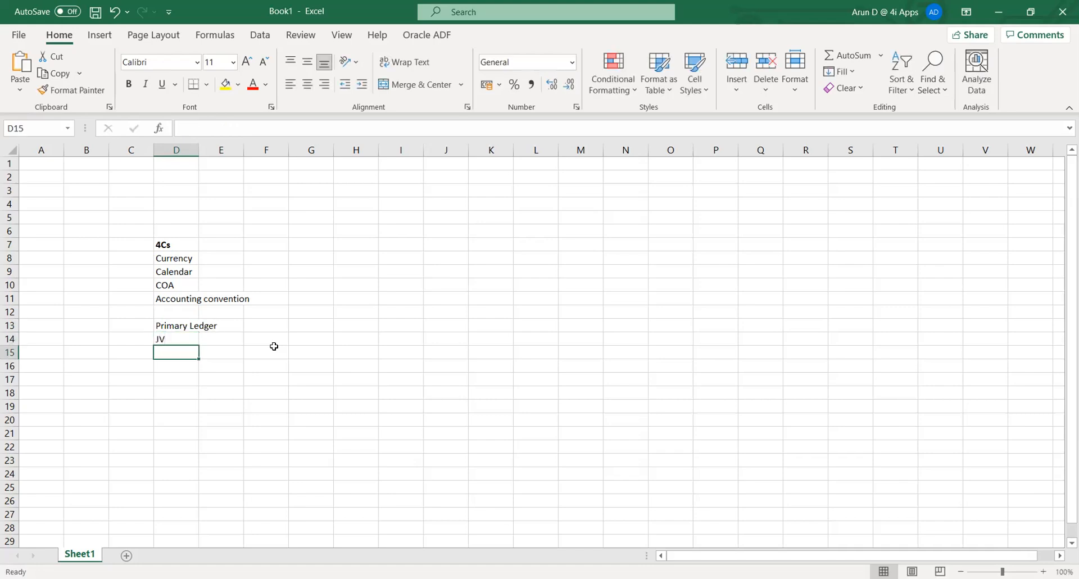
text(Budget)
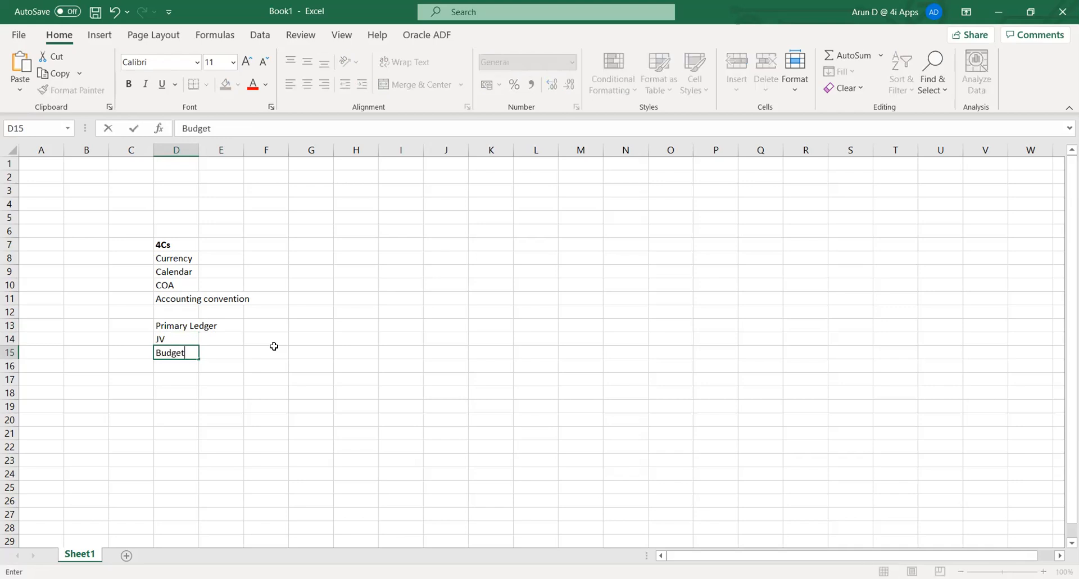
key(Tab)
- Bold the Primary Ledger heading in D13
key(Left)
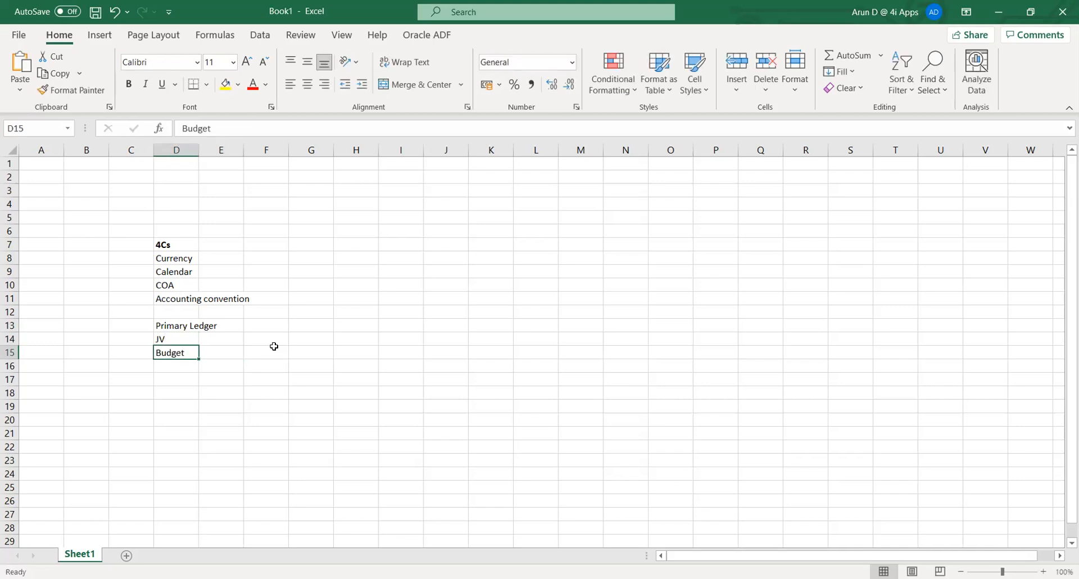
key(Up)
key(Up)
key(ctrl+b)
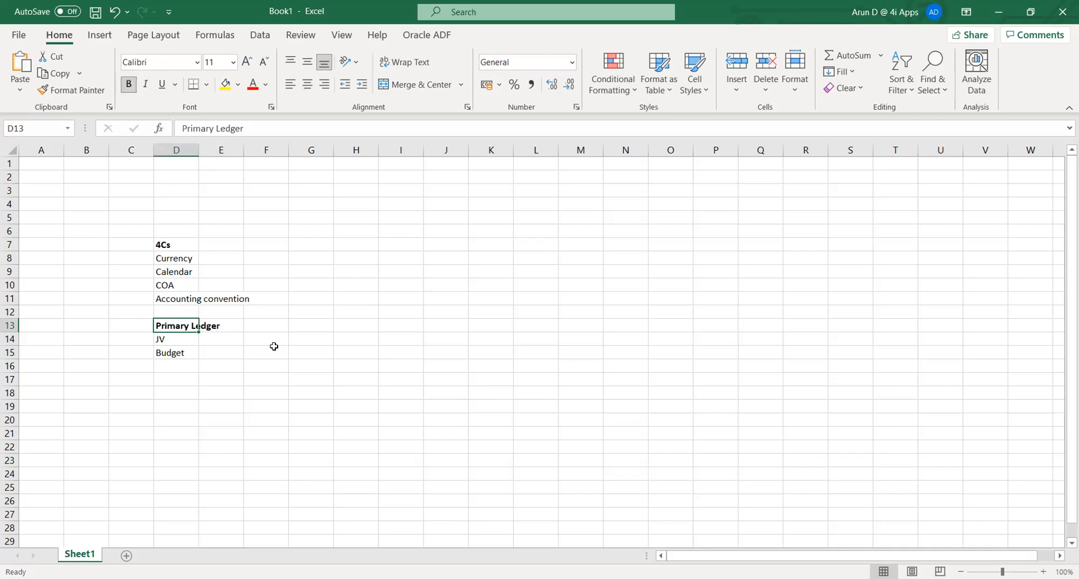
click(180, 380)
click(186, 325)
click(172, 254)
click(177, 299)
double_click(198, 149)
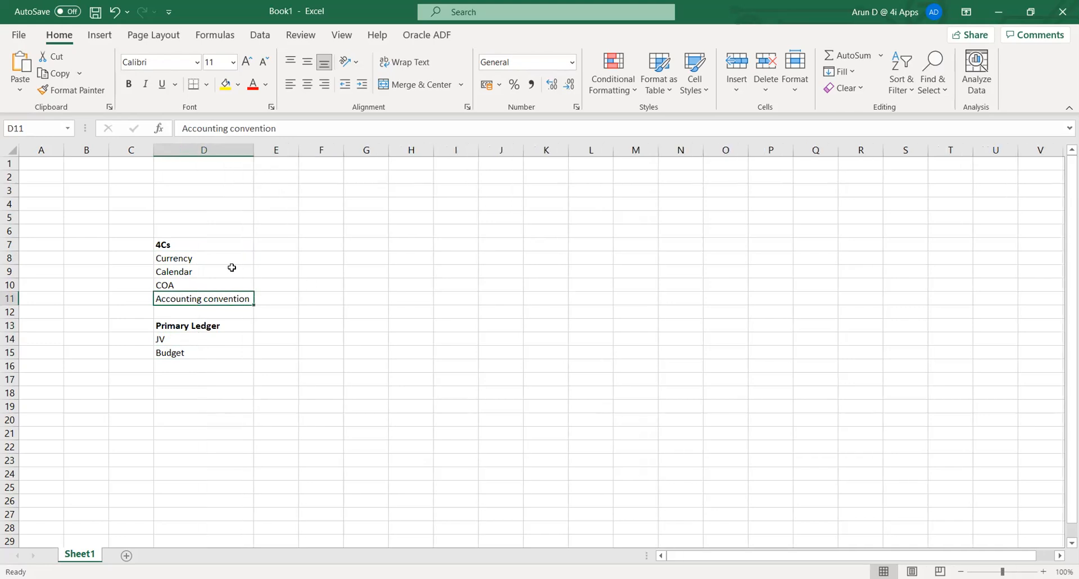
click(269, 258)
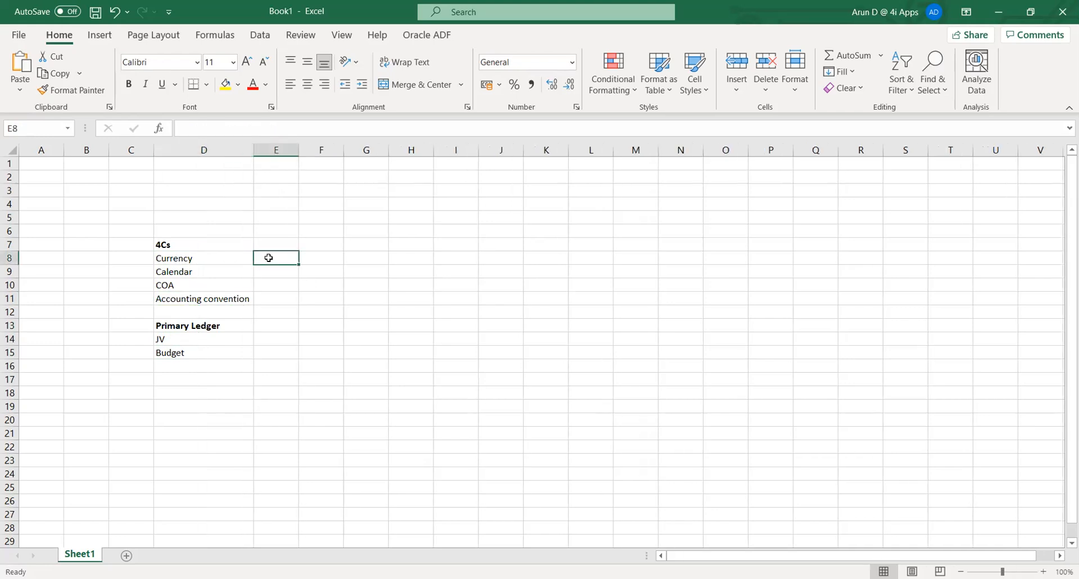
text(INR)
key(Return)
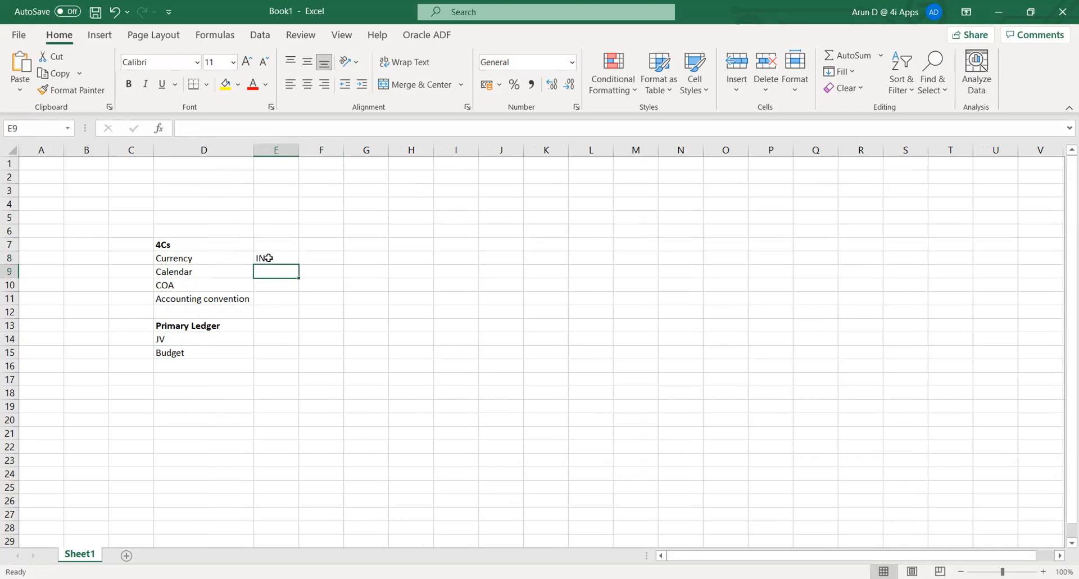
text(FY)
key(Return)
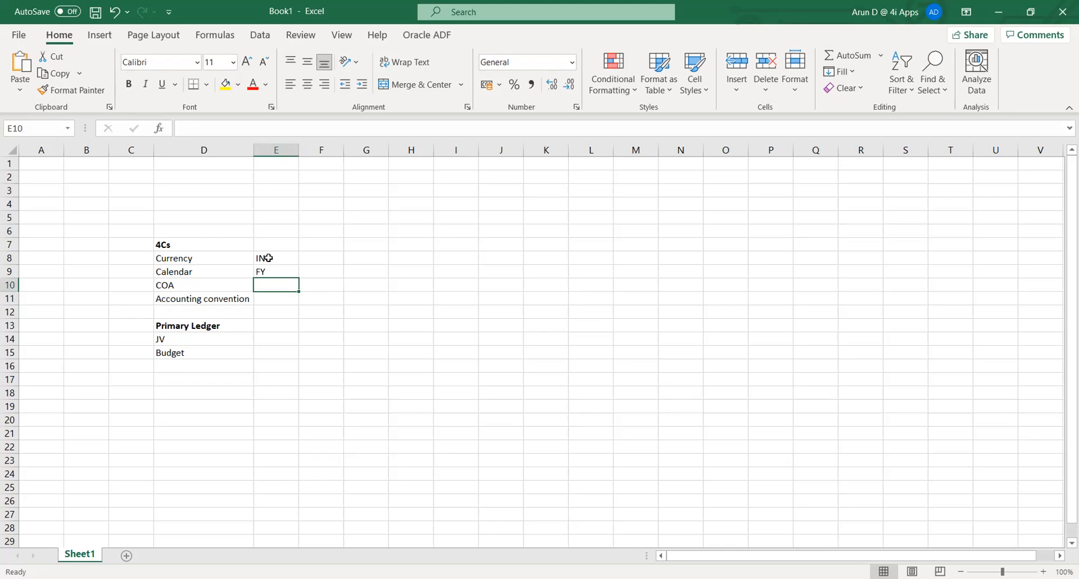
key(Return)
key(Left)
key(Right)
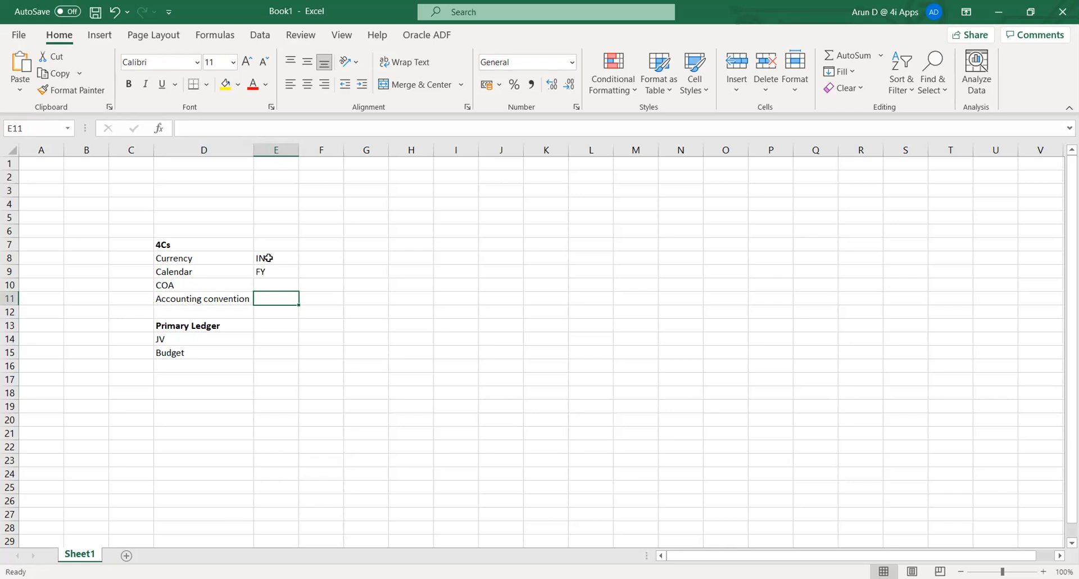
text(C)
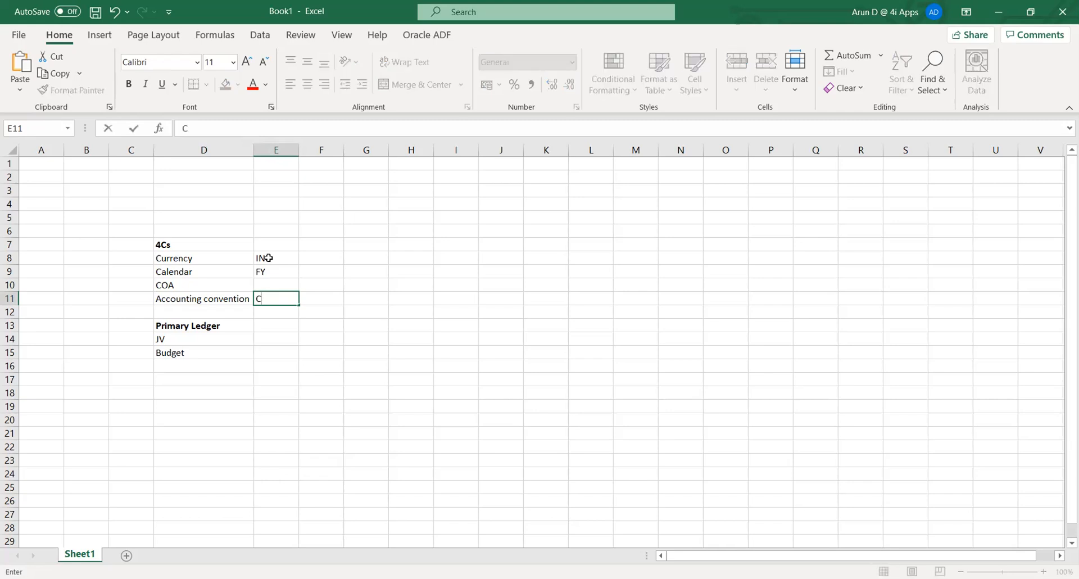
text(ash & Accrual)
key(Tab)
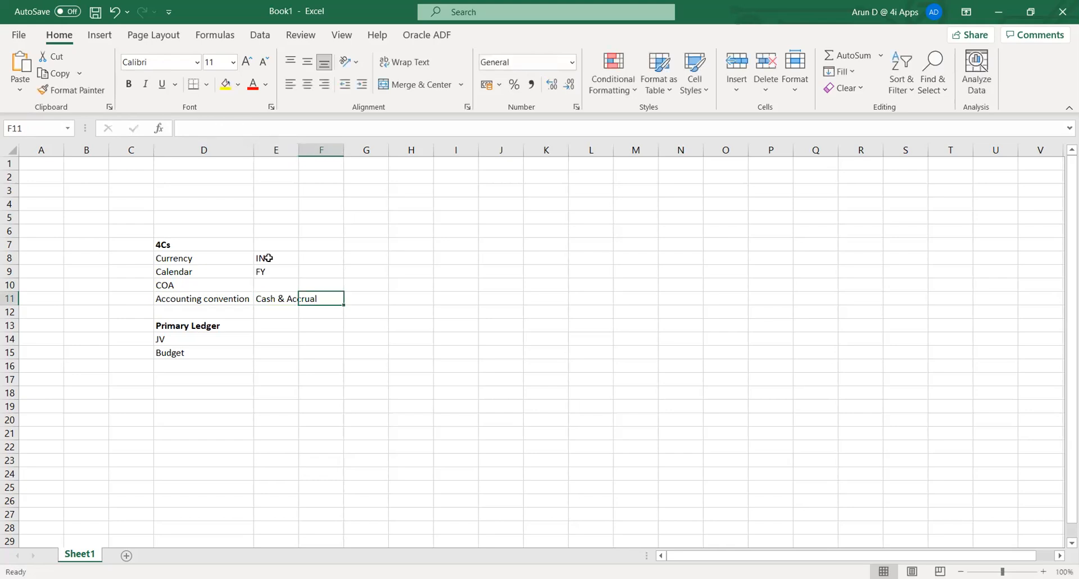
double_click(301, 149)
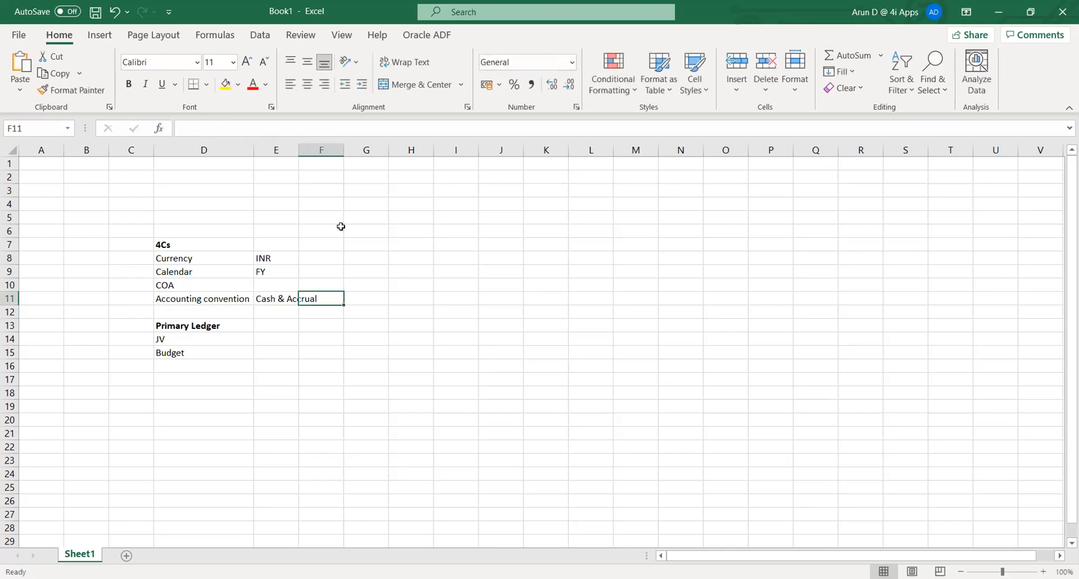
click(302, 310)
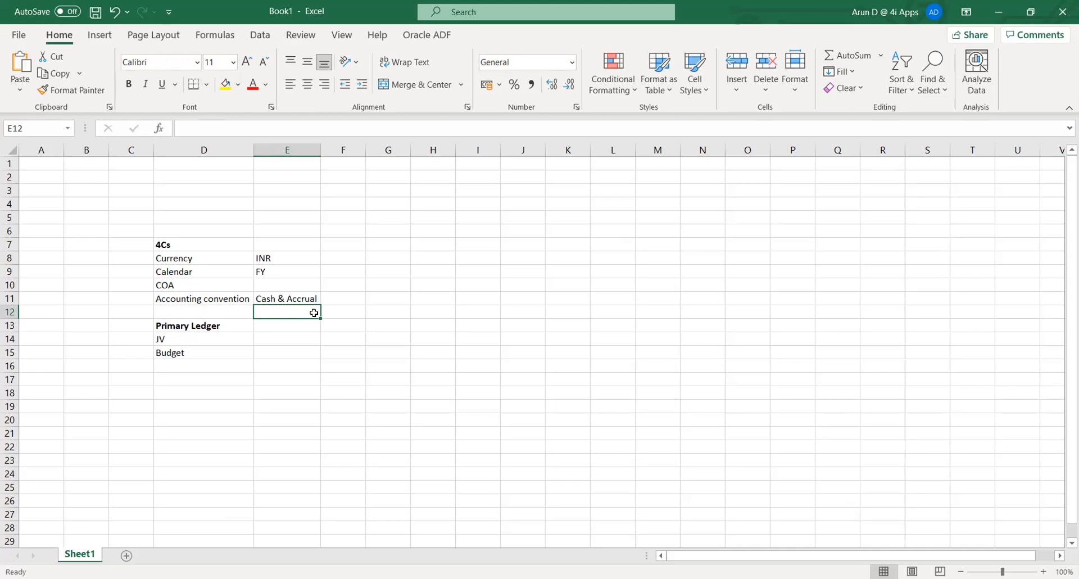
click(273, 297)
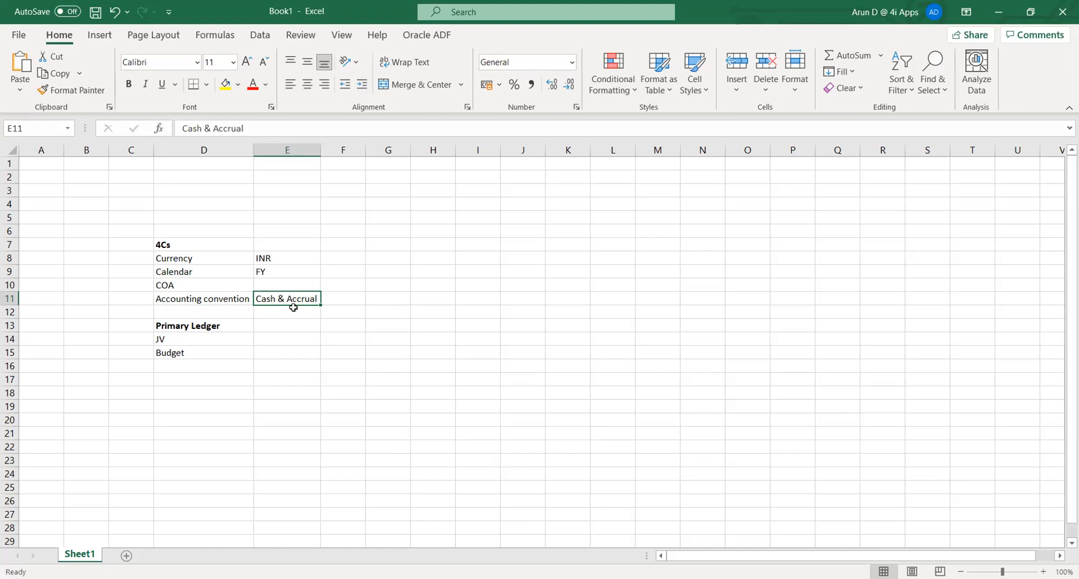
- Enter the heading 'COA (Chart of Account)' in cell G7
key(Up)
key(Left)
key(Right)
key(Right)
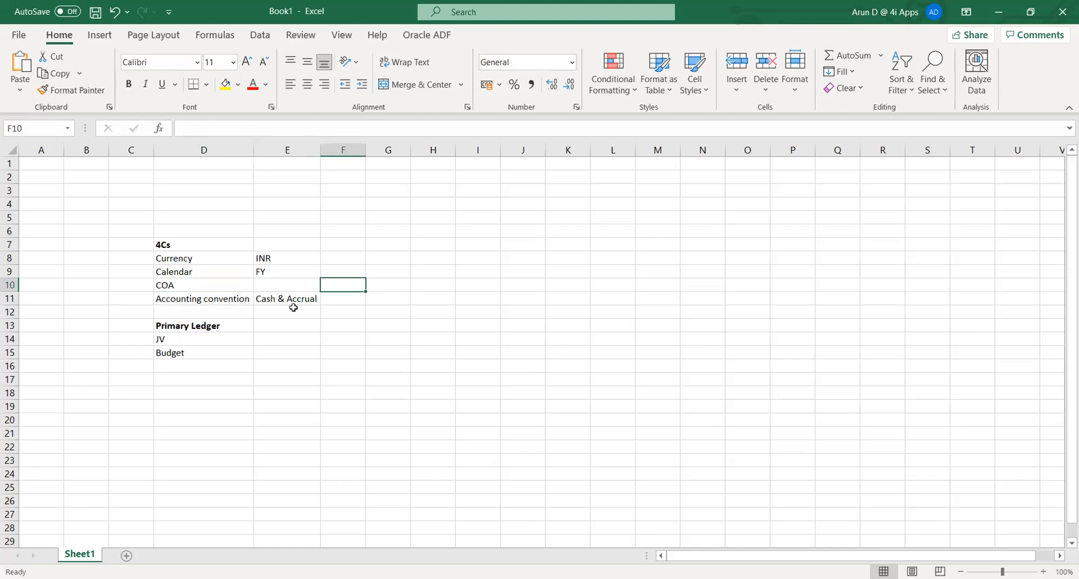
key(Right)
key(Up)
key(Up)
key(Up)
key(Up)
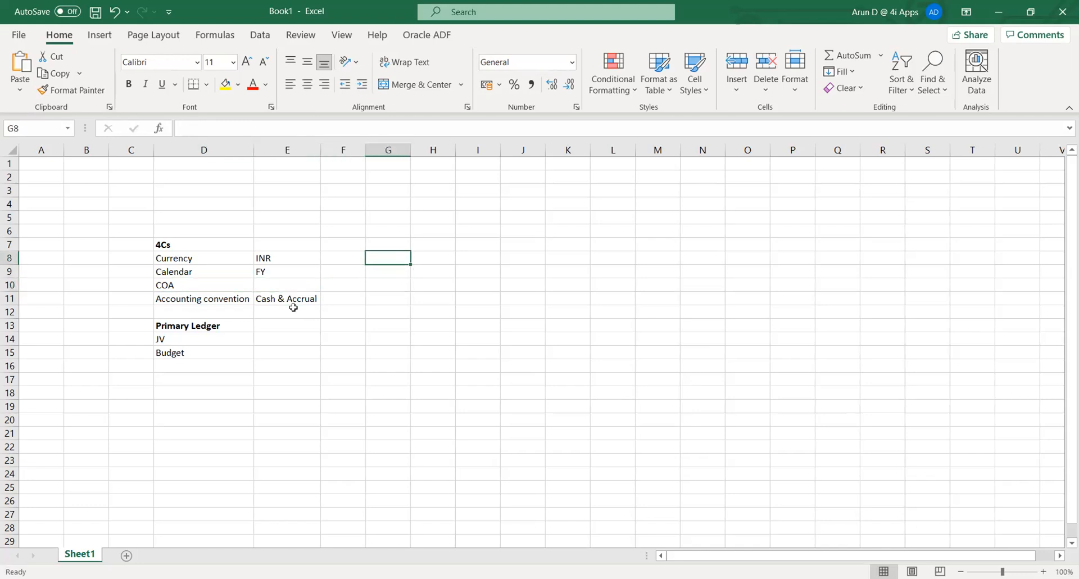
key(Down)
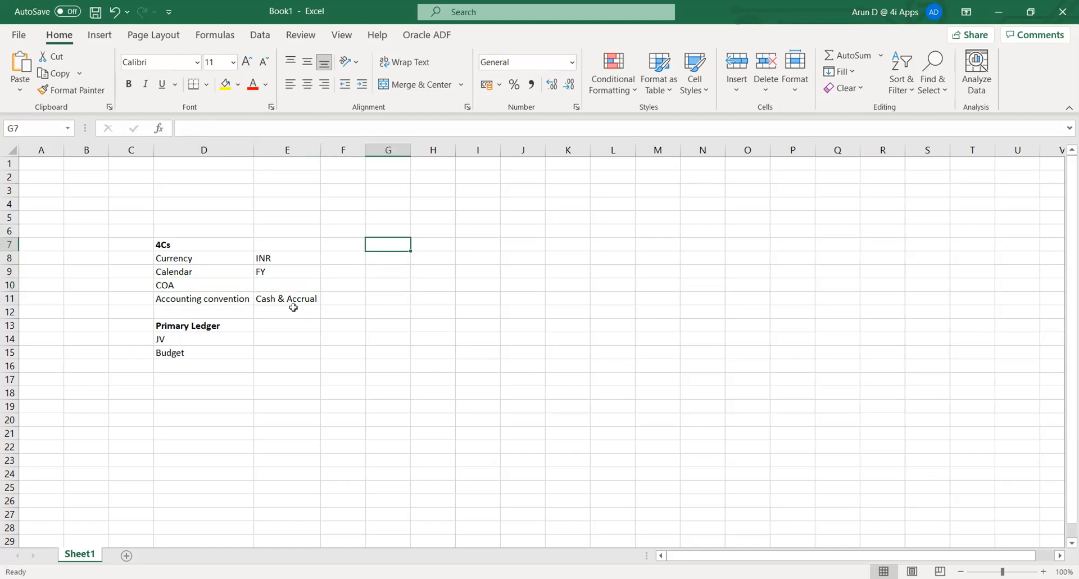
text(COA)
key(ctrl+Return)
key(F2)
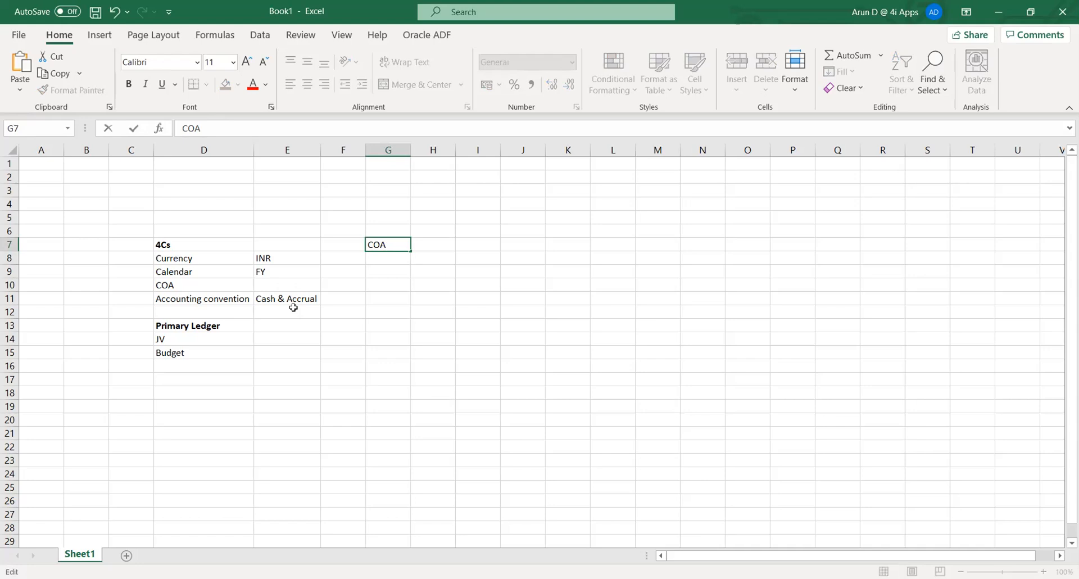
text((Chart of Account))
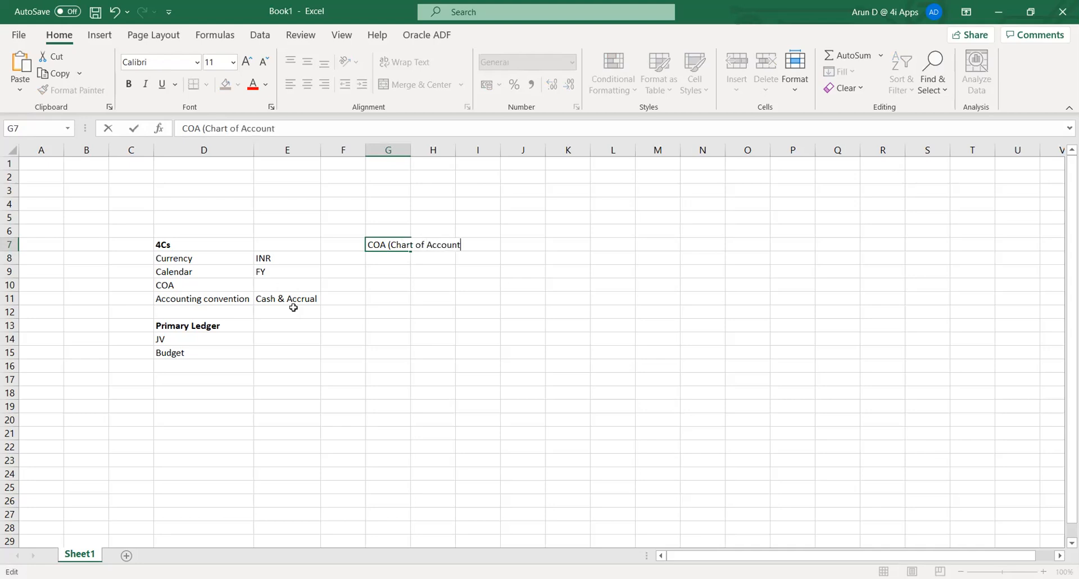
key(ctrl+Return)
- Widen column G to fit the heading and make G7 bold
key(Down)
key(Right)
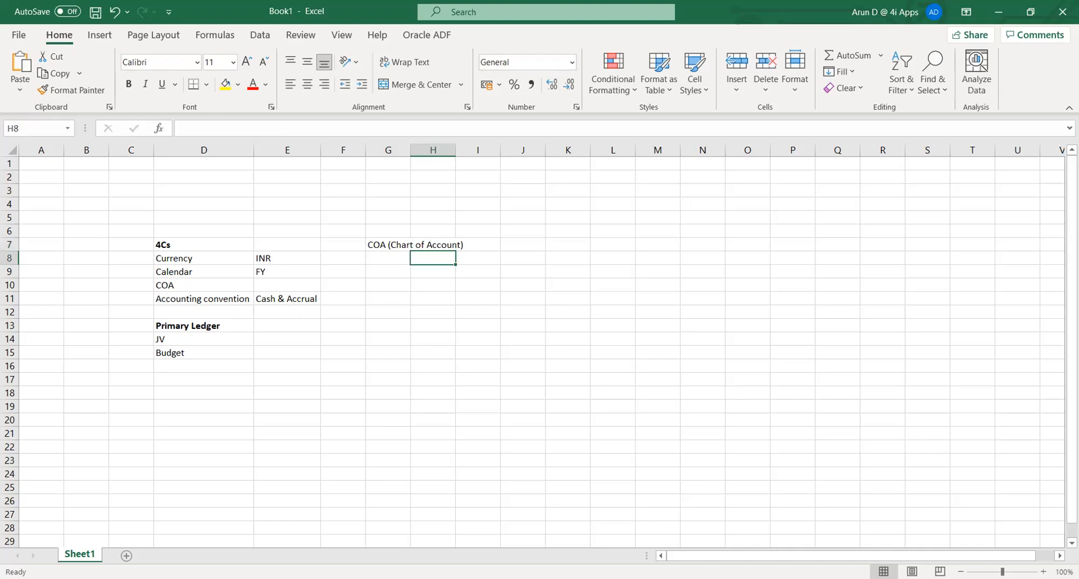
key(alt+Tab)
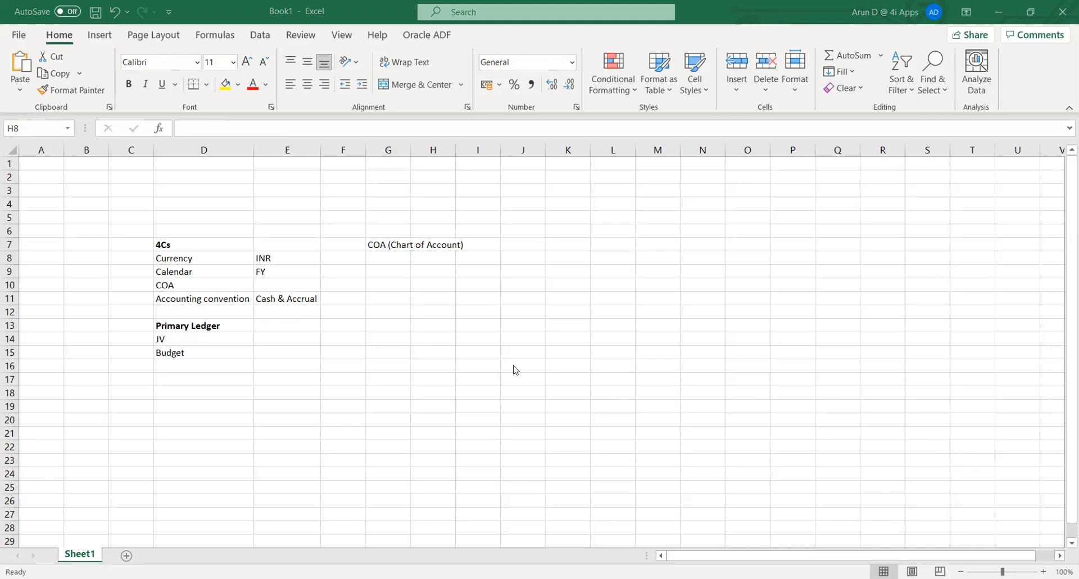
drag(411, 150, 467, 149)
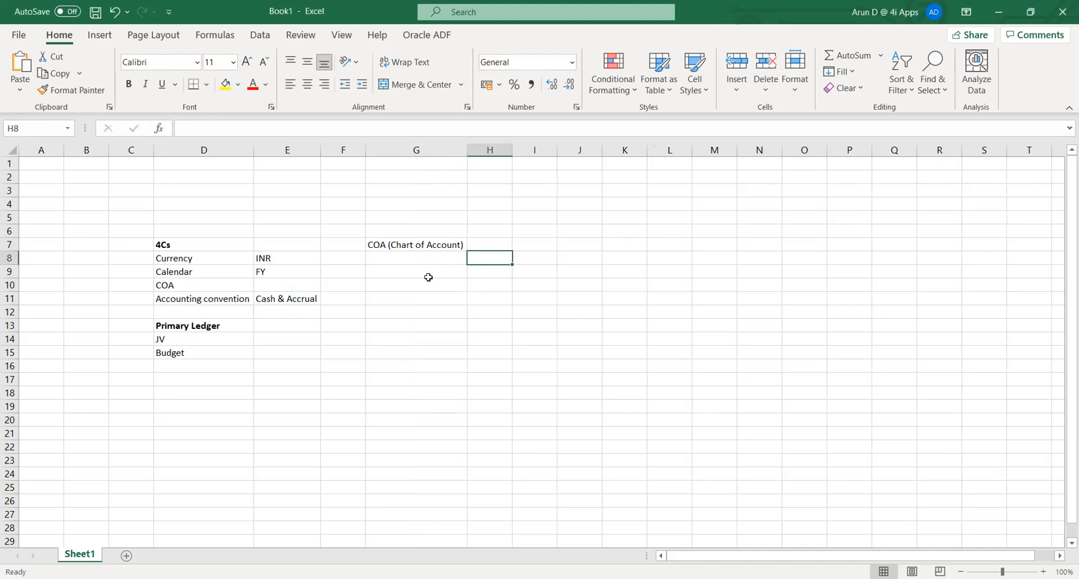
click(415, 260)
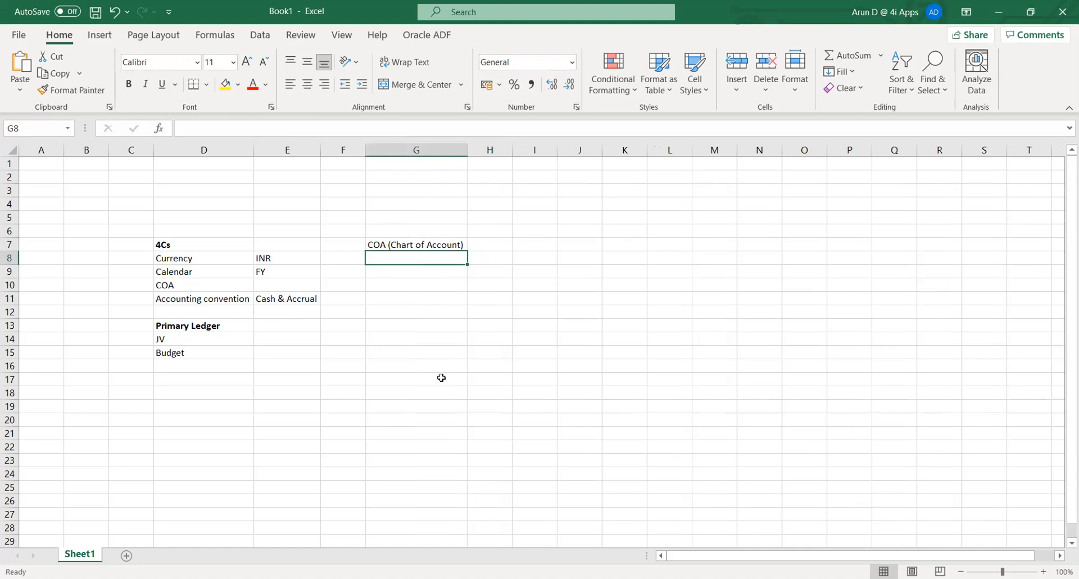
key(Up)
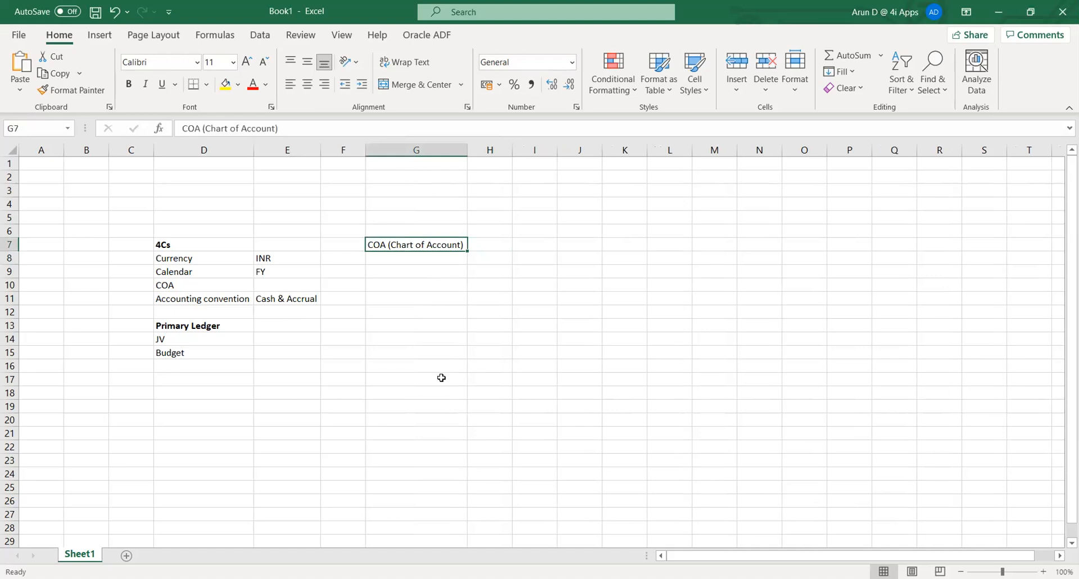
key(ctrl+b)
key(Down)
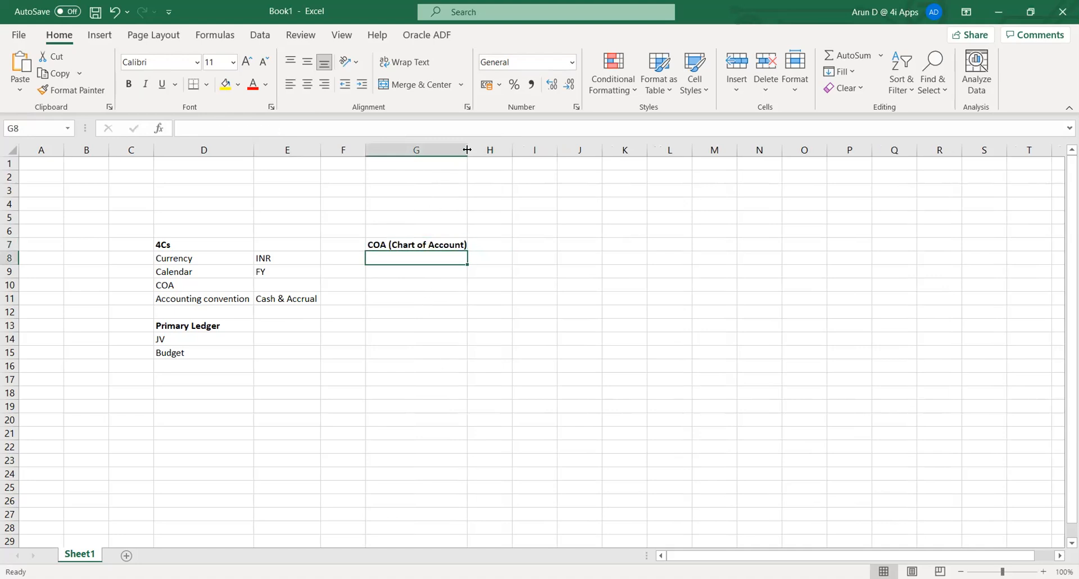
- Widen column G slightly more and select cell G8 beneath the COA heading
drag(468, 149, 471, 149)
click(435, 301)
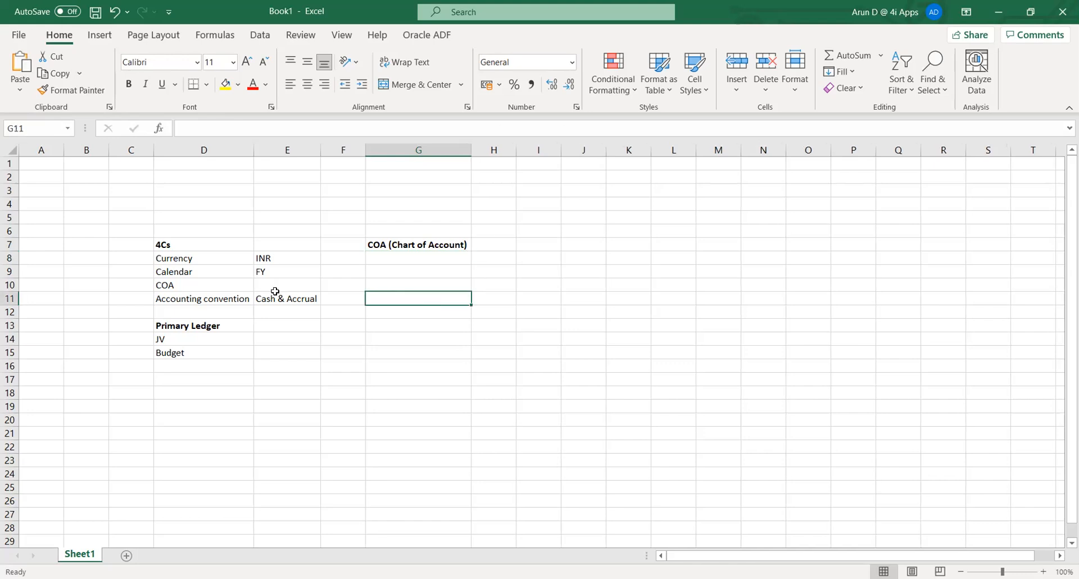
click(217, 272)
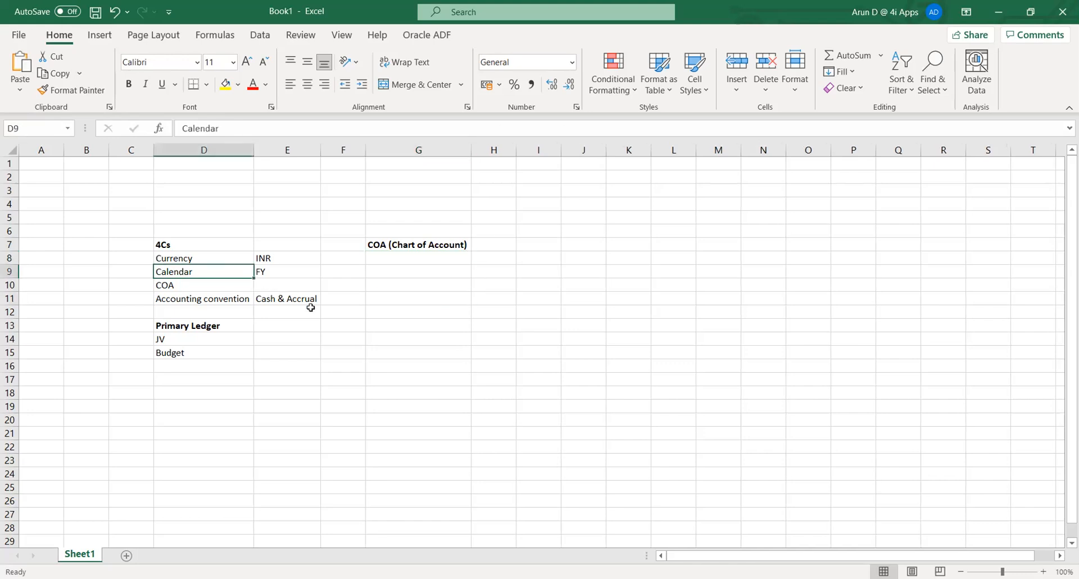
click(265, 371)
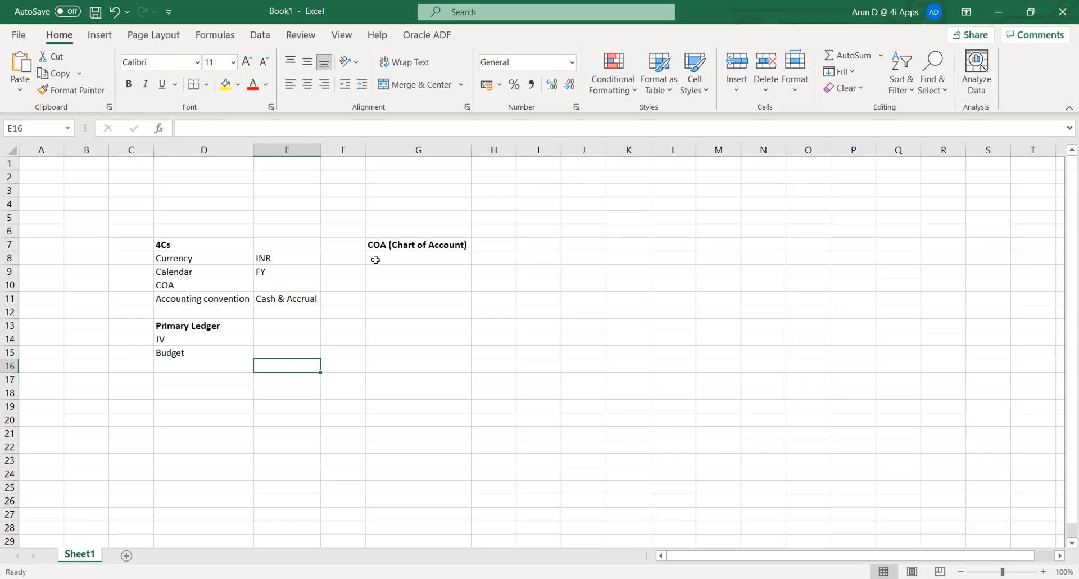
click(376, 259)
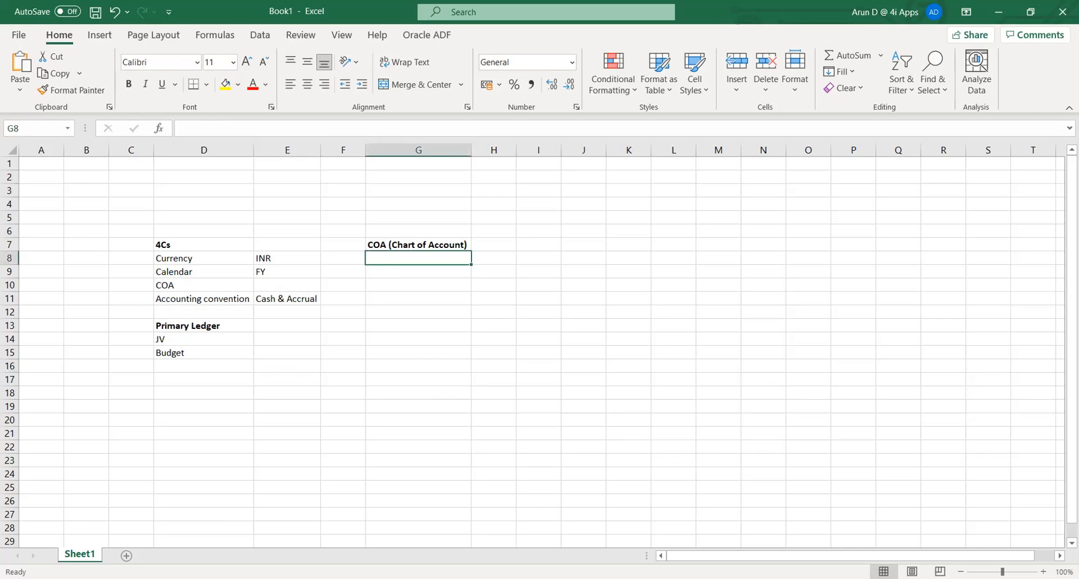
key(alt+Tab)
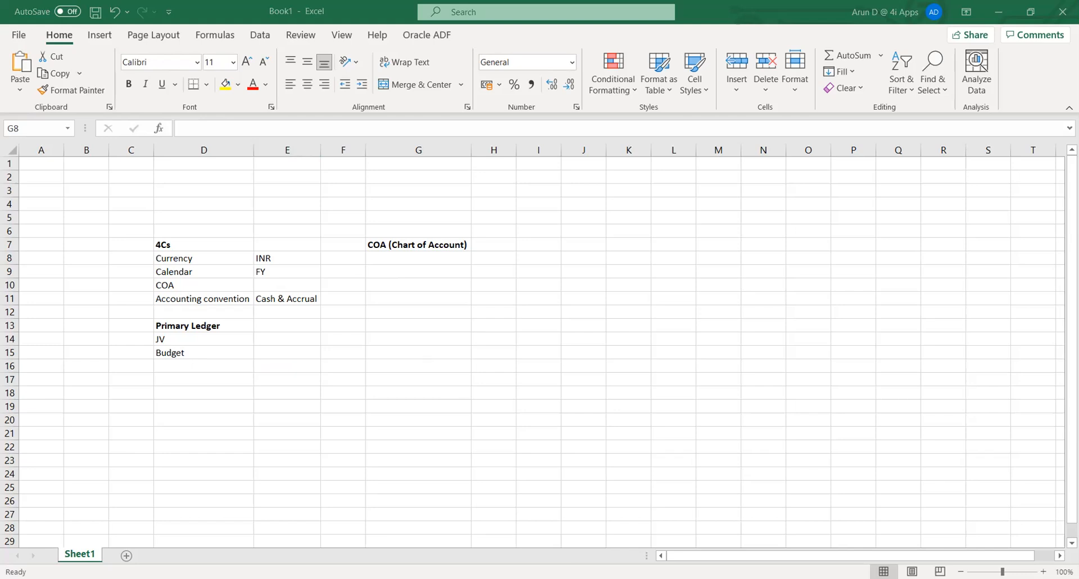
key(alt+Tab)
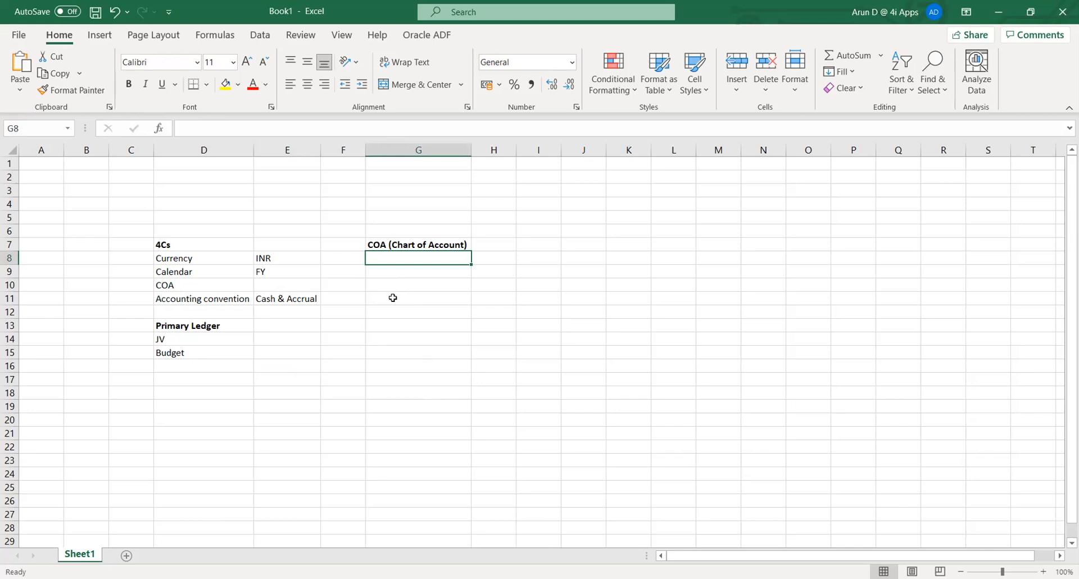
- Enter Segment, Value set and Structure in cells G8 to G10
text(Segment)
key(Return)
text(Val)
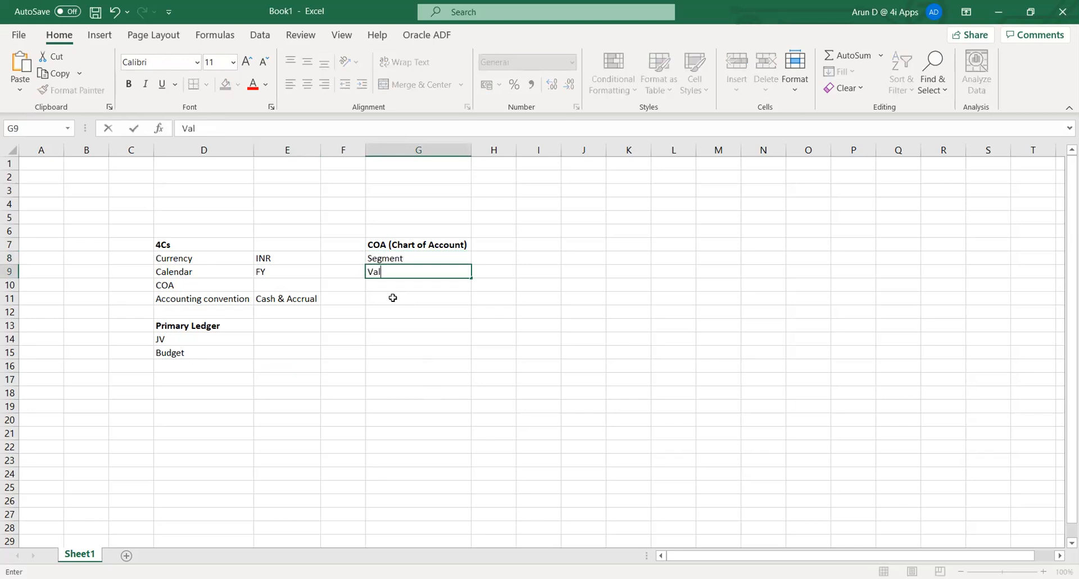
text(ue set)
key(Return)
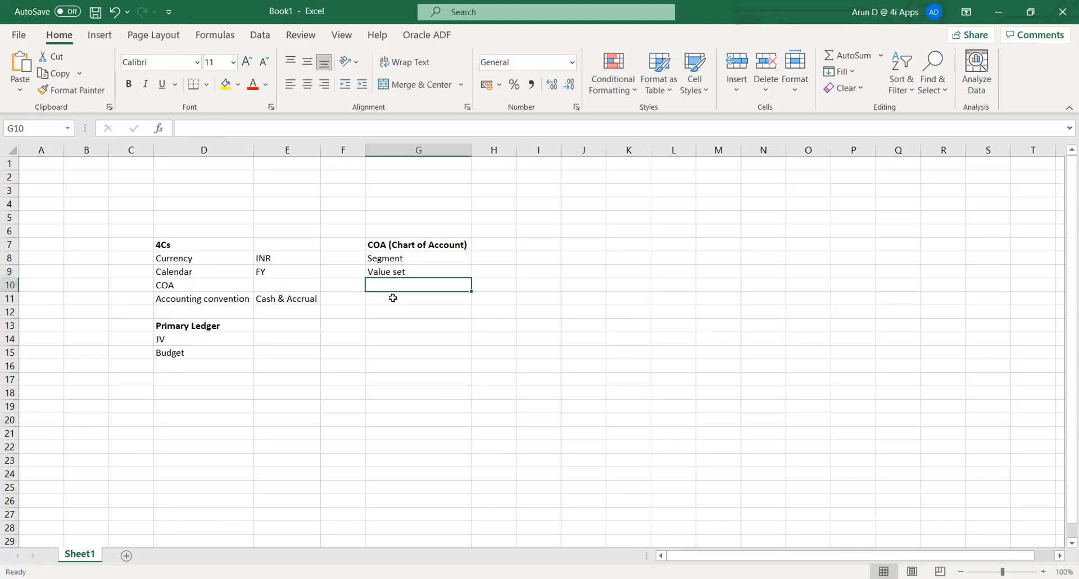
text(Struc)
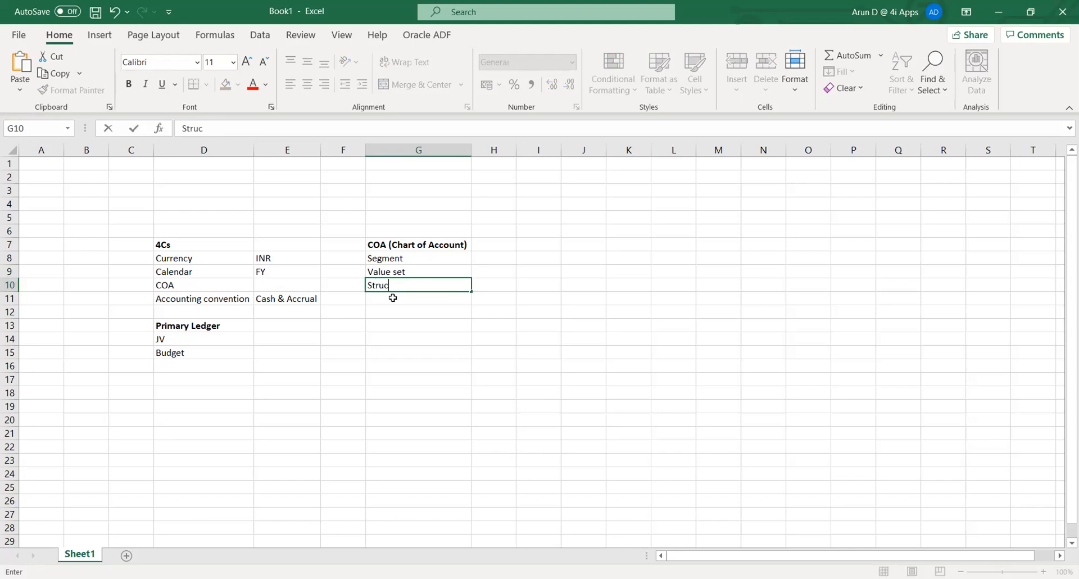
text(ture)
key(Tab)
- Review the new COA entries and move to cell I8 beside Segment
key(Down)
click(393, 298)
key(Down)
click(393, 298)
key(Up)
key(Right)
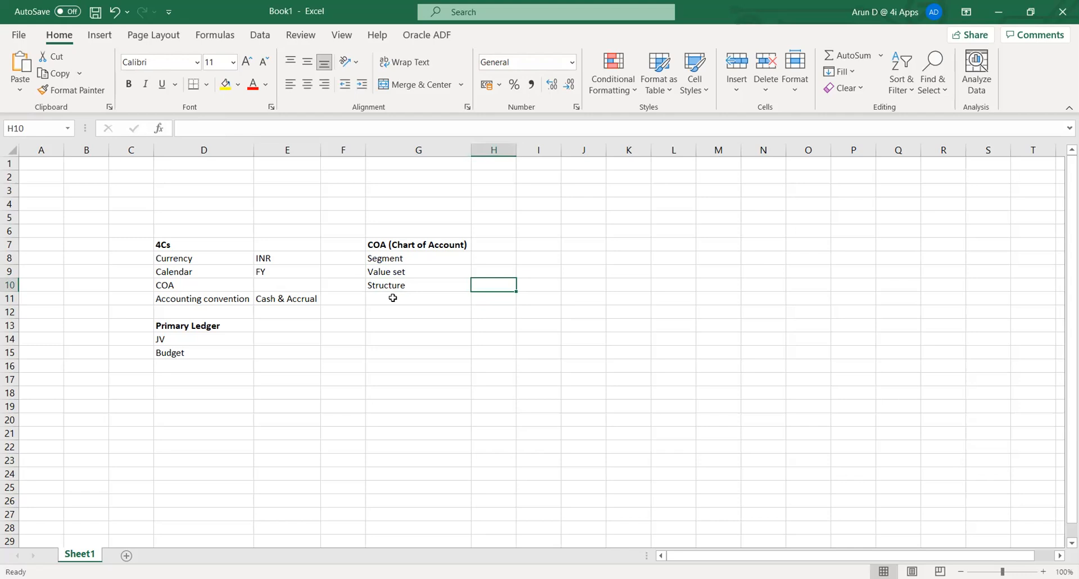
key(Left)
key(Up)
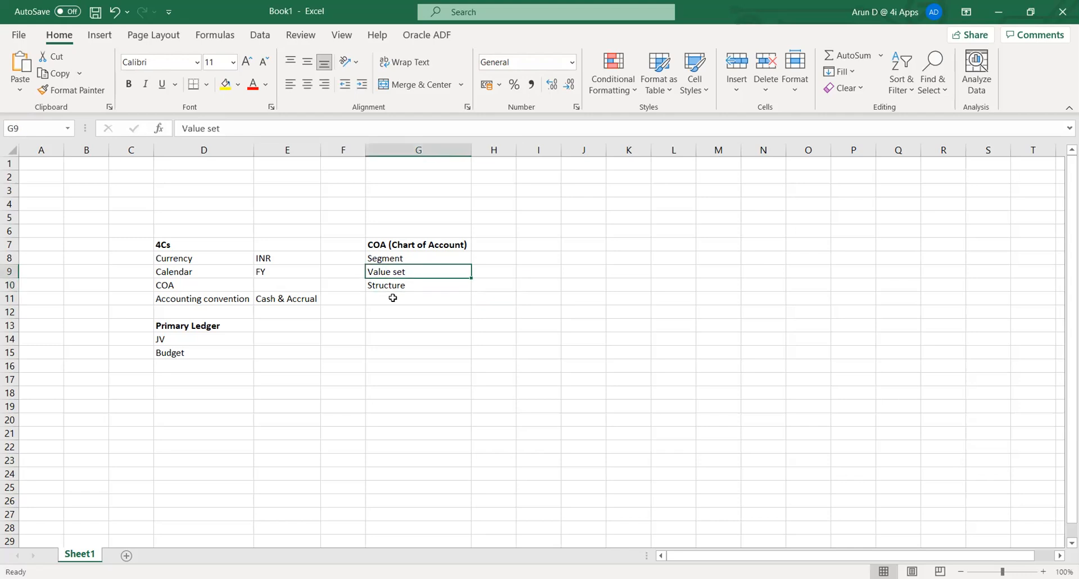
key(Up)
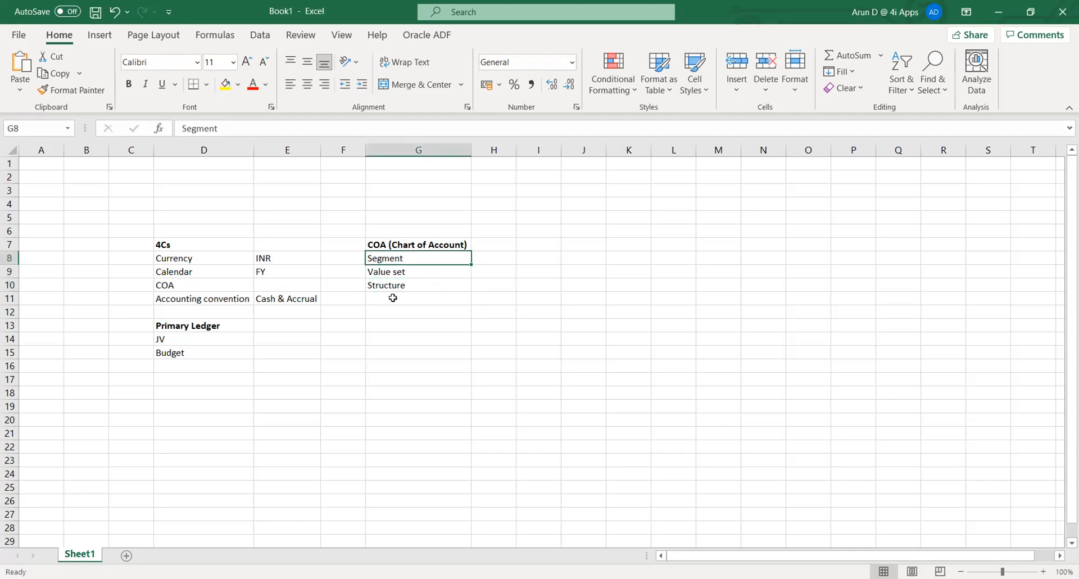
key(Down)
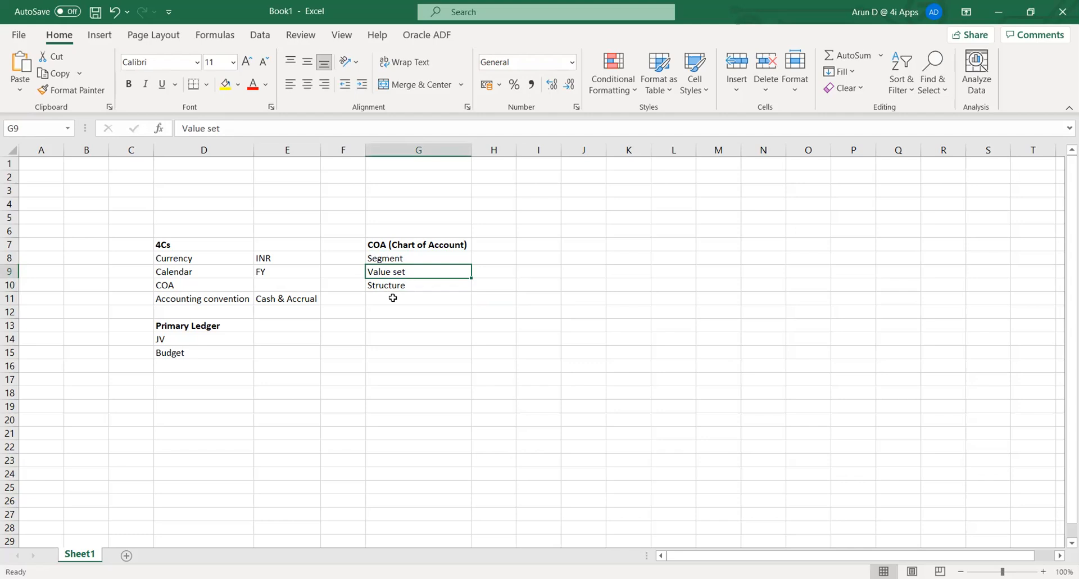
key(Up)
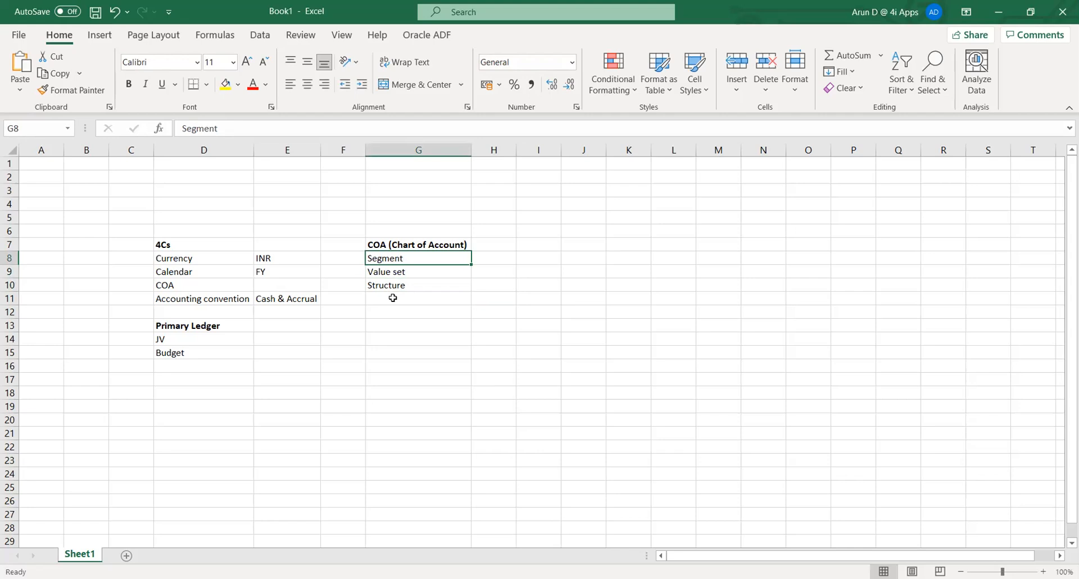
key(Down)
key(Down)
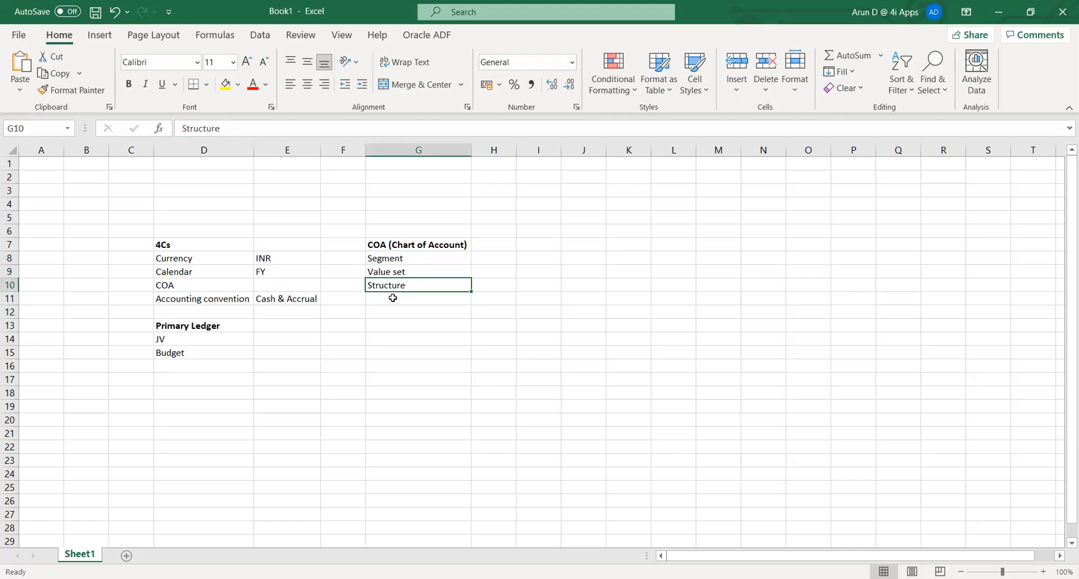
key(Right)
key(Right)
key(Up)
key(Up)
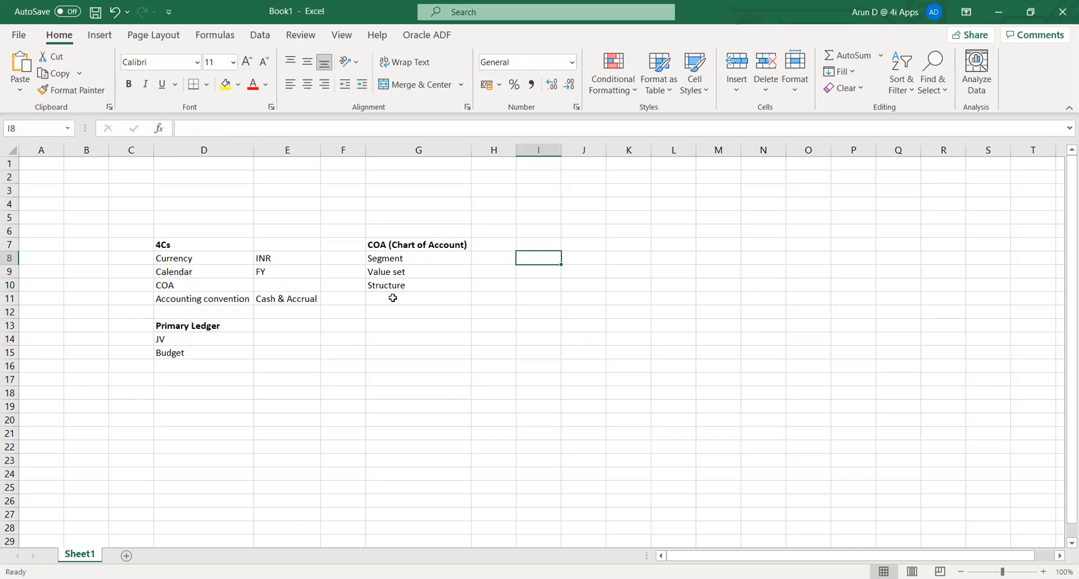
- Write the note 'Manufacturer - 6 months , pipeline' in I8, then move down to I10
text(M)
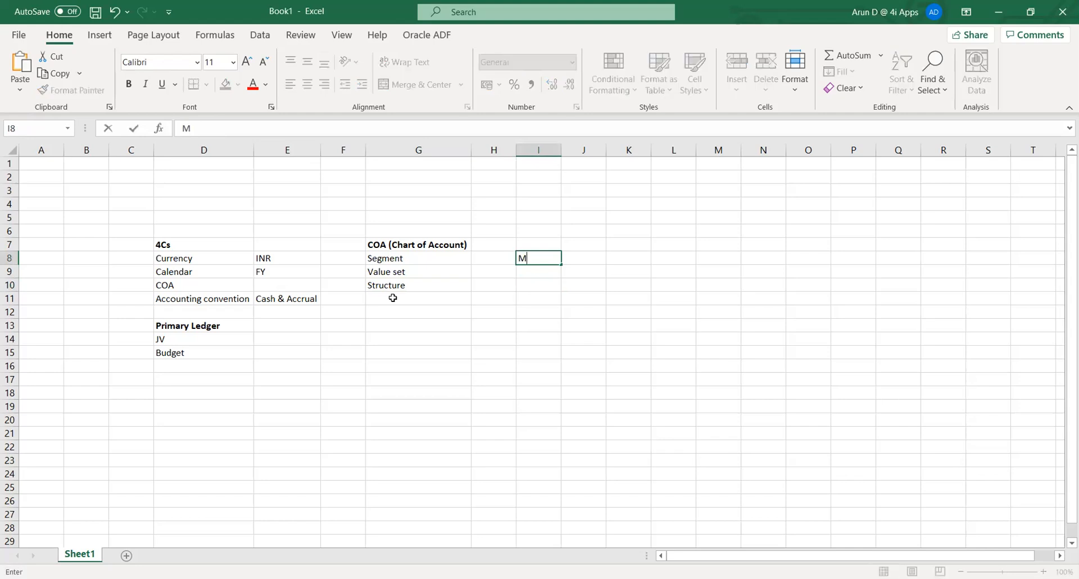
text(anufacturer)
text(- 6 month)
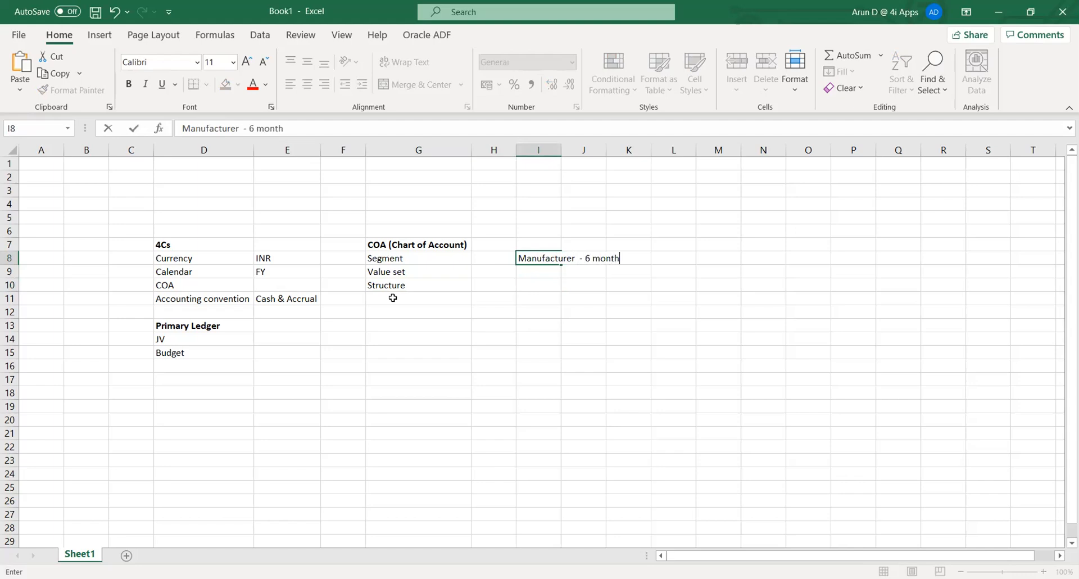
text(s , pipeline)
key(Return)
key(Down)
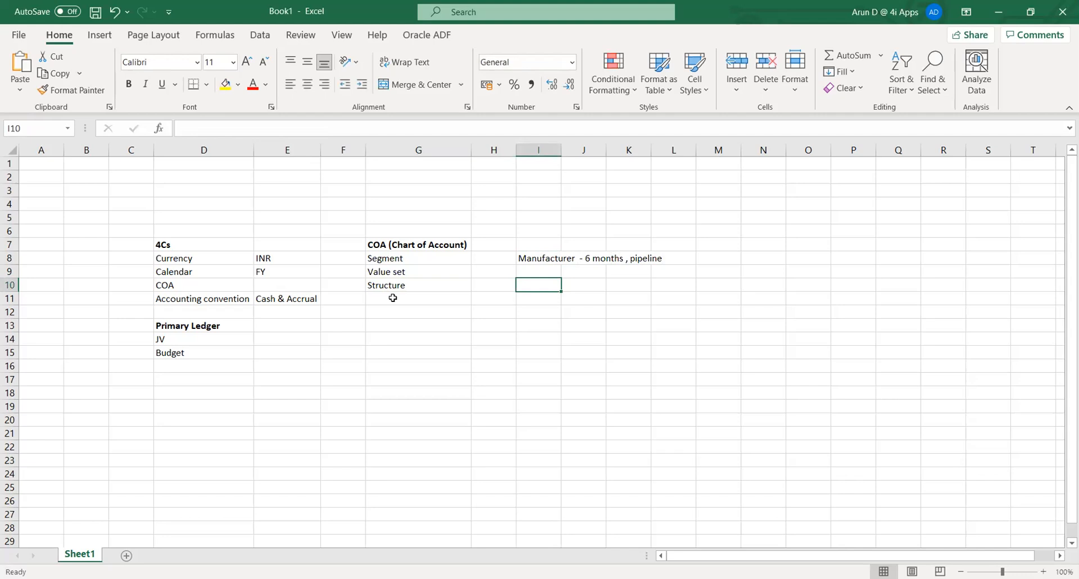
- Enter the segments Company and Account in I10 and I11
text(Company)
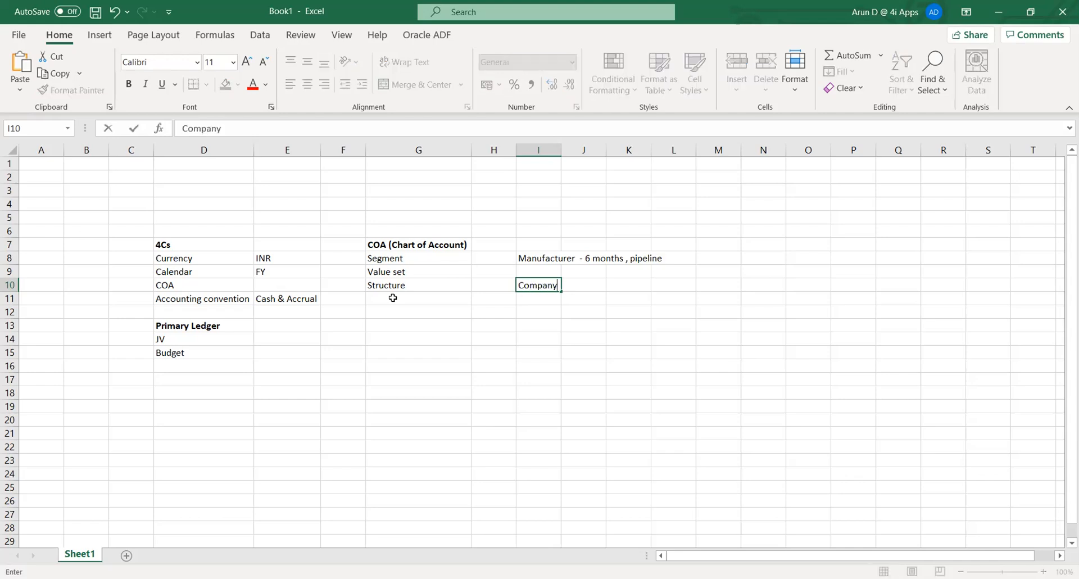
key(Return)
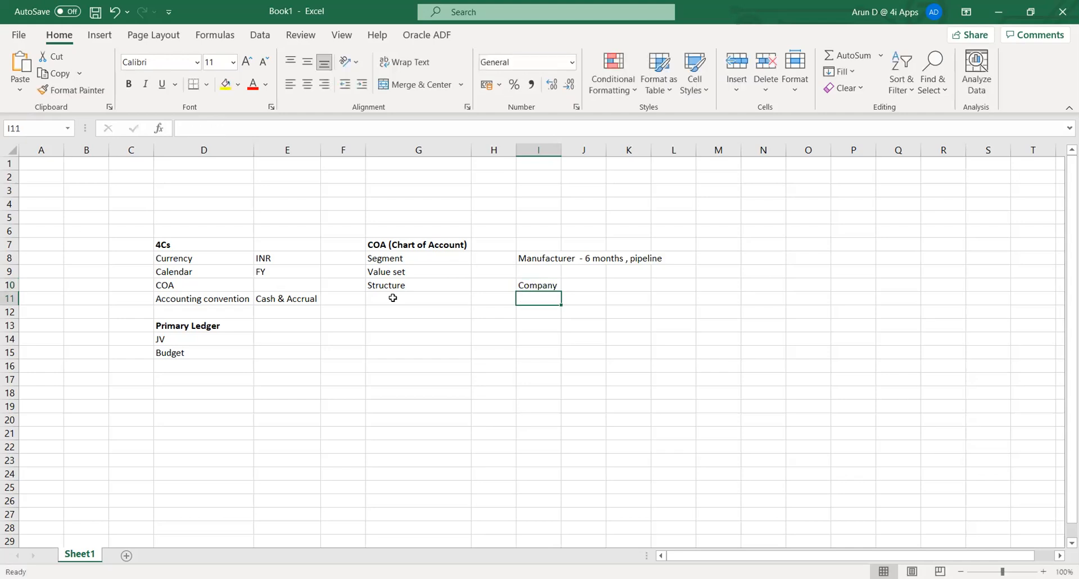
text(Account)
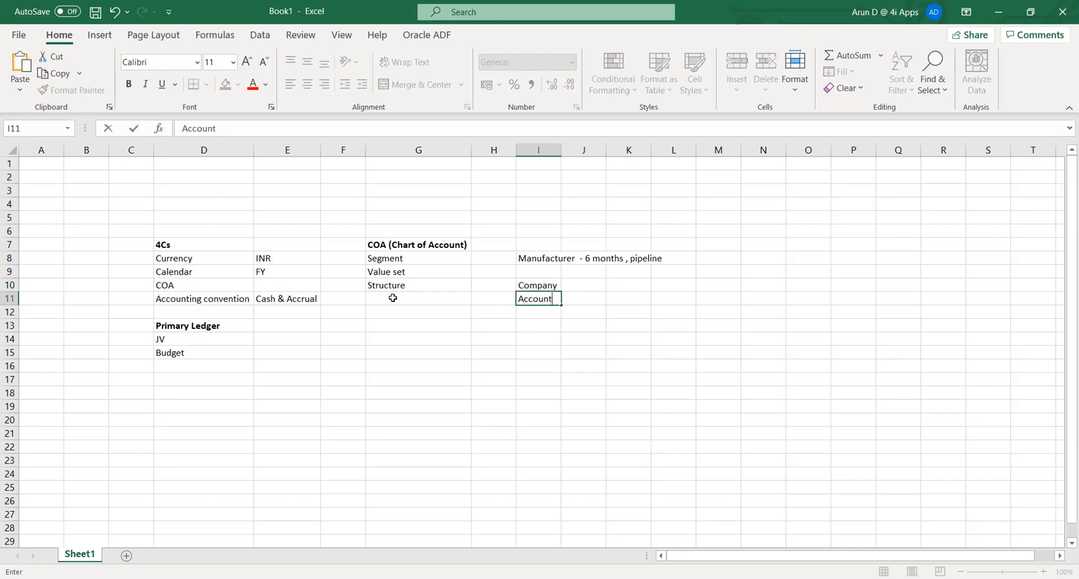
key(Return)
key(Return)
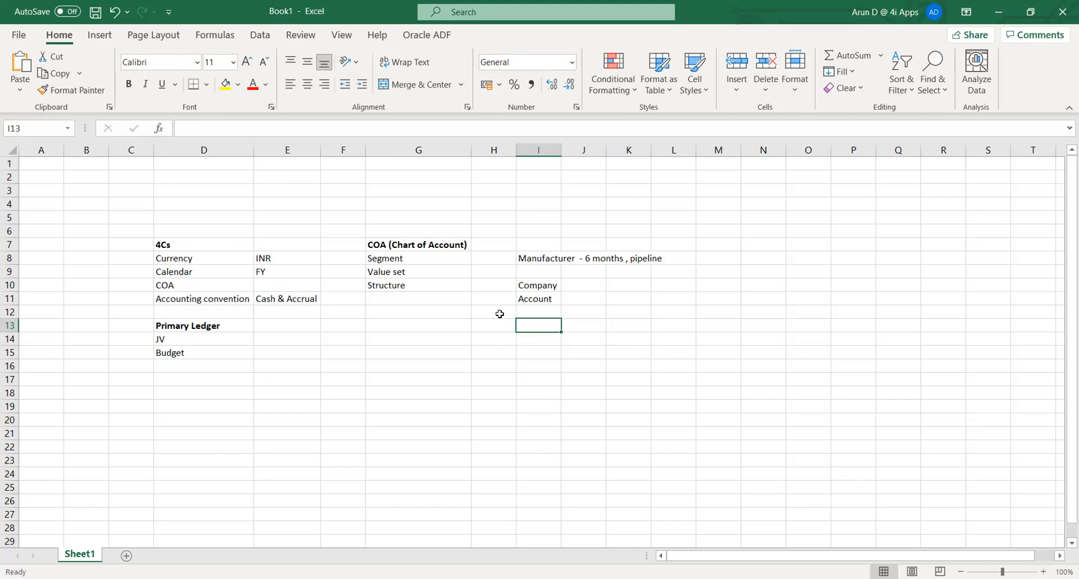
click(529, 284)
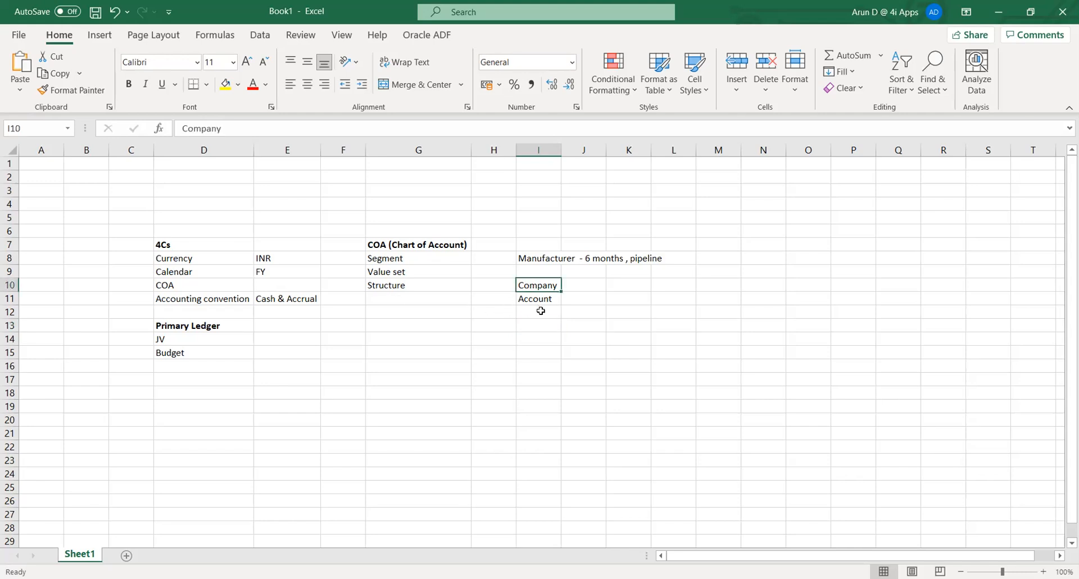
click(538, 309)
- Add Product, Project and Department in cells I12 to I14
text(P)
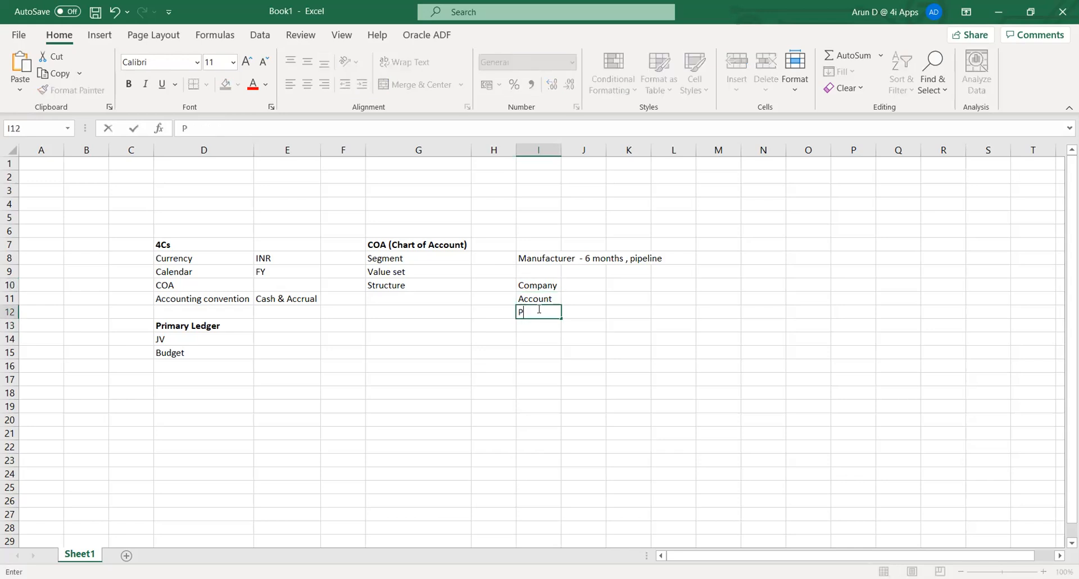
text(roduct)
key(Return)
text(Project)
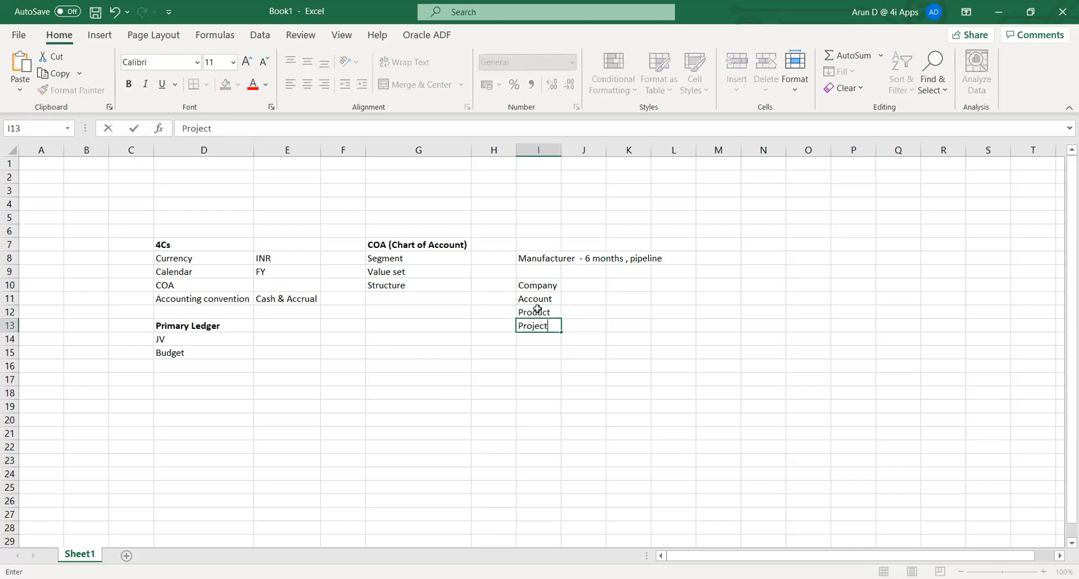
key(Return)
text(D)
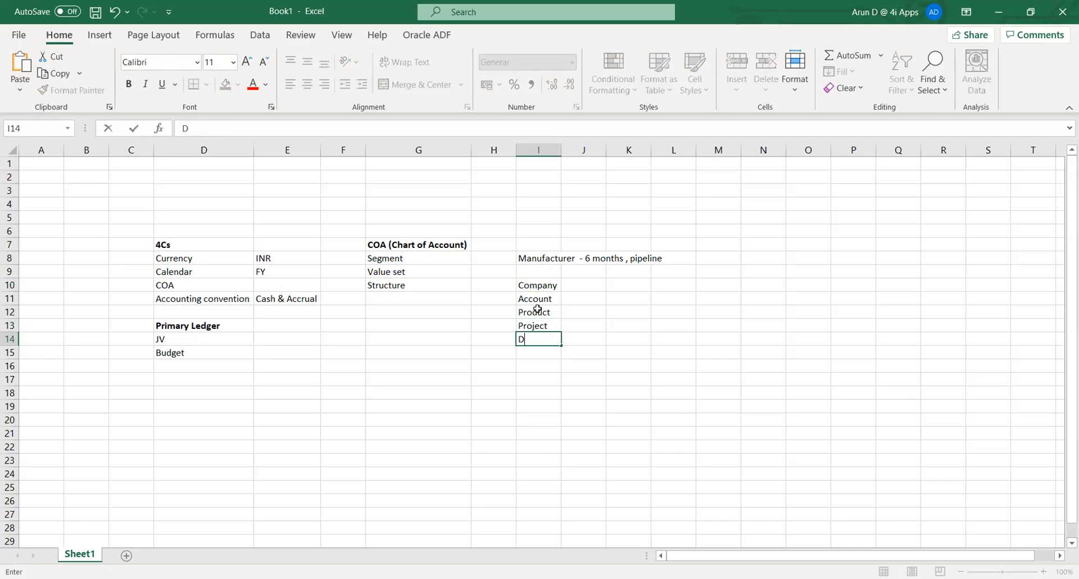
text(epartment)
key(Tab)
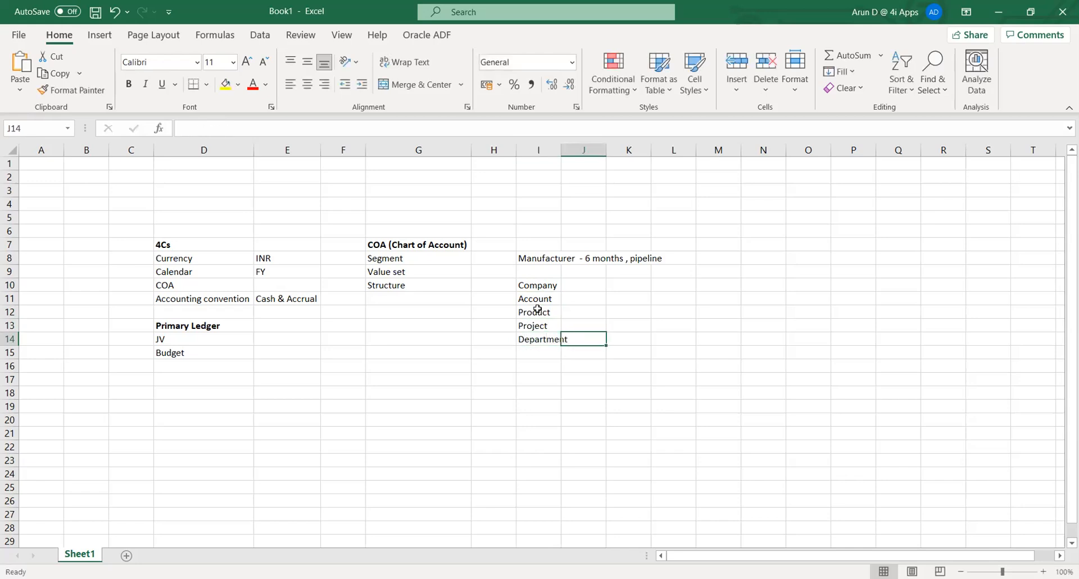
key(Up)
key(Up)
key(Up)
key(Up)
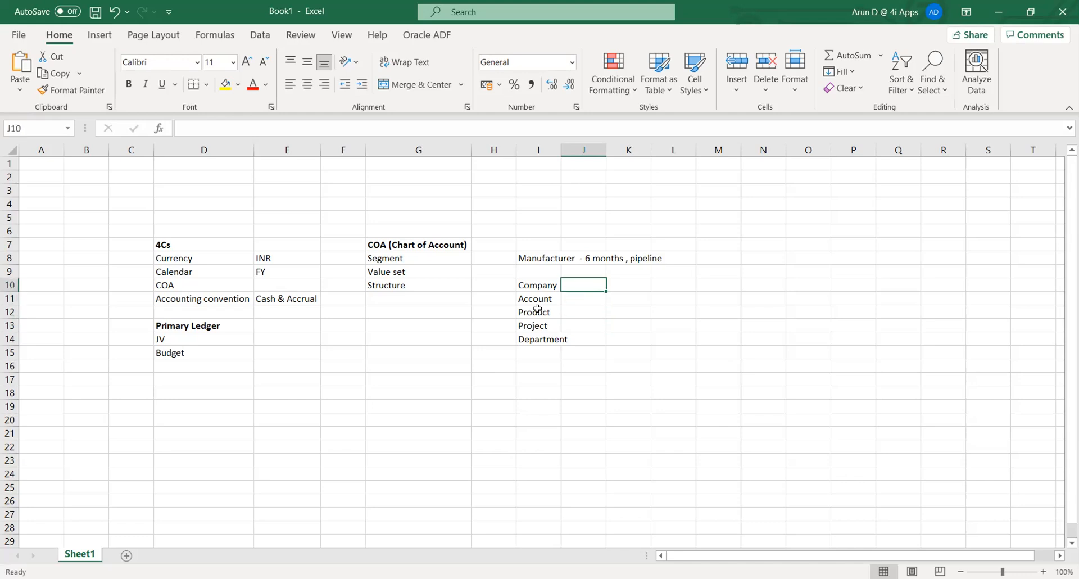
- Add the heading Qualifers in cell J9
key(Left)
key(Right)
key(Up)
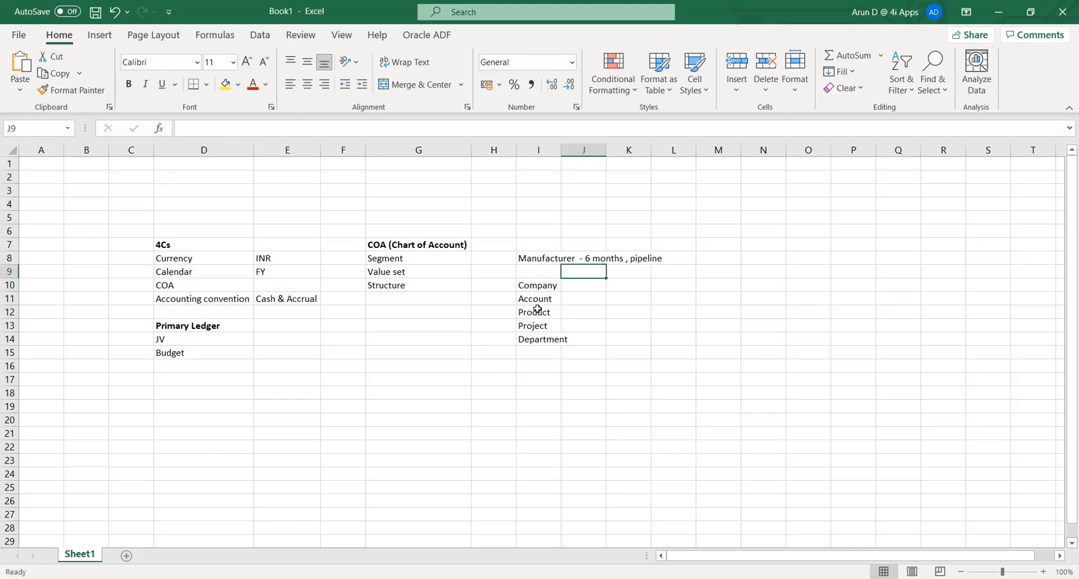
text(Qu)
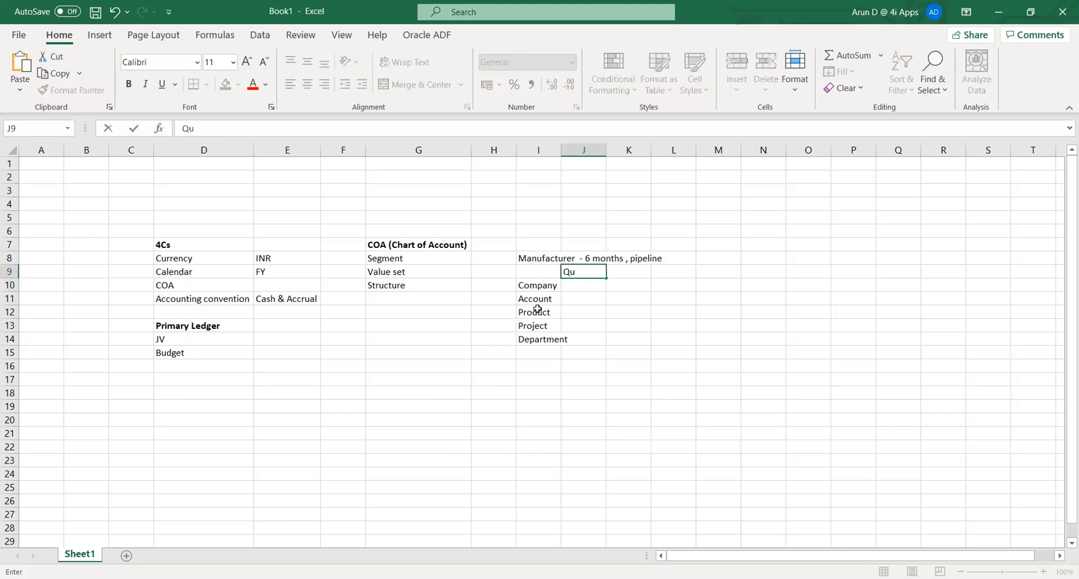
text(alifers)
key(Return)
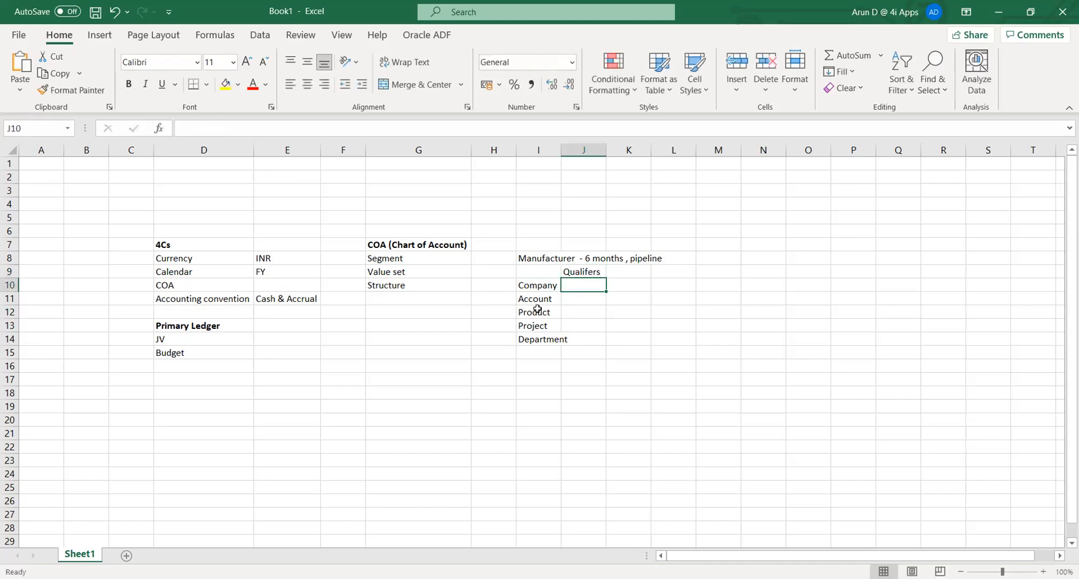
- Enter Balance beside Company in J10 and Natural a/c beside Account in J11
key(Left)
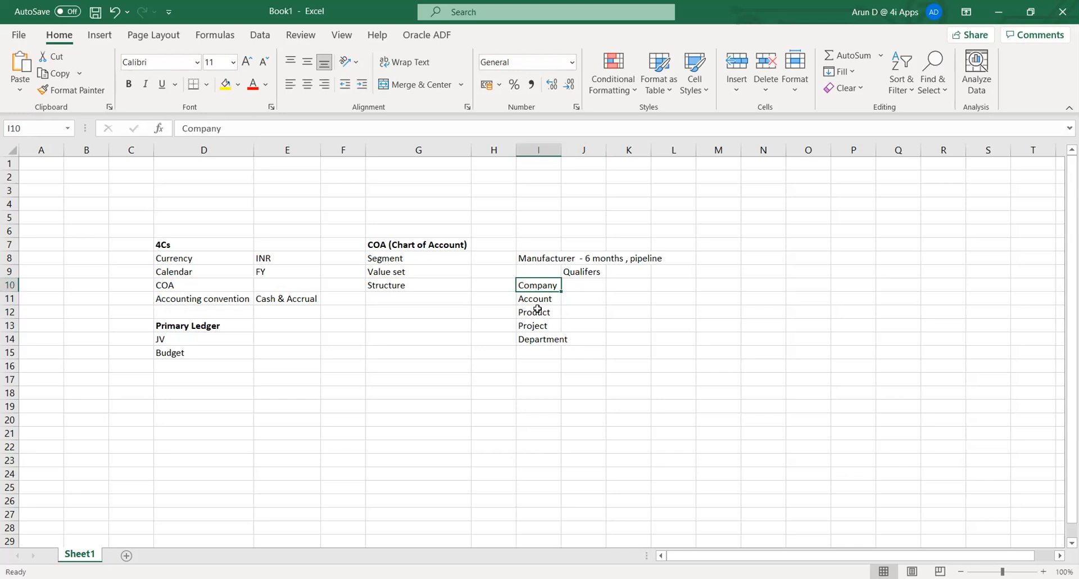
key(Right)
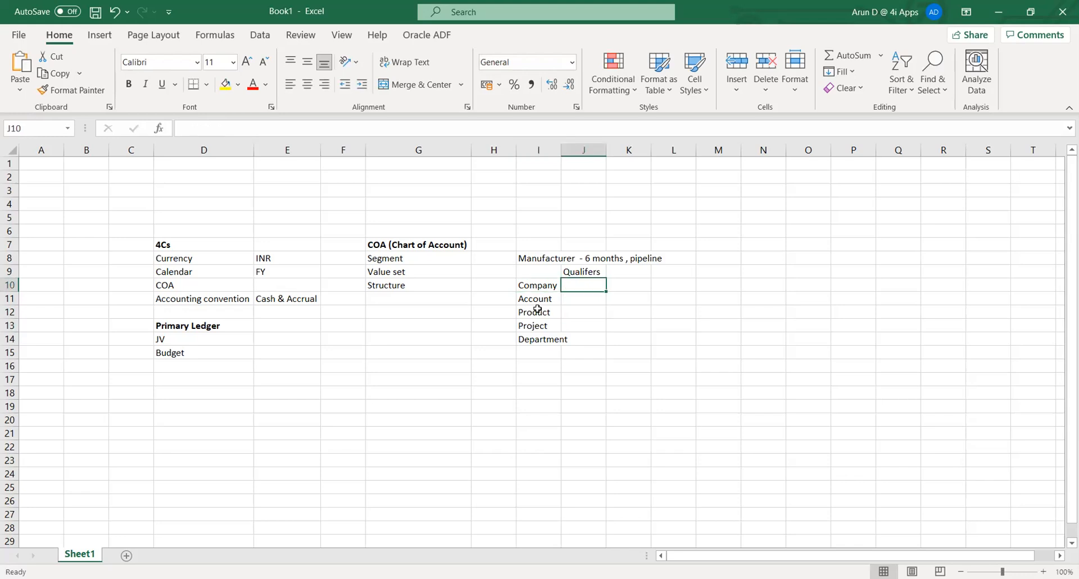
text(Balance)
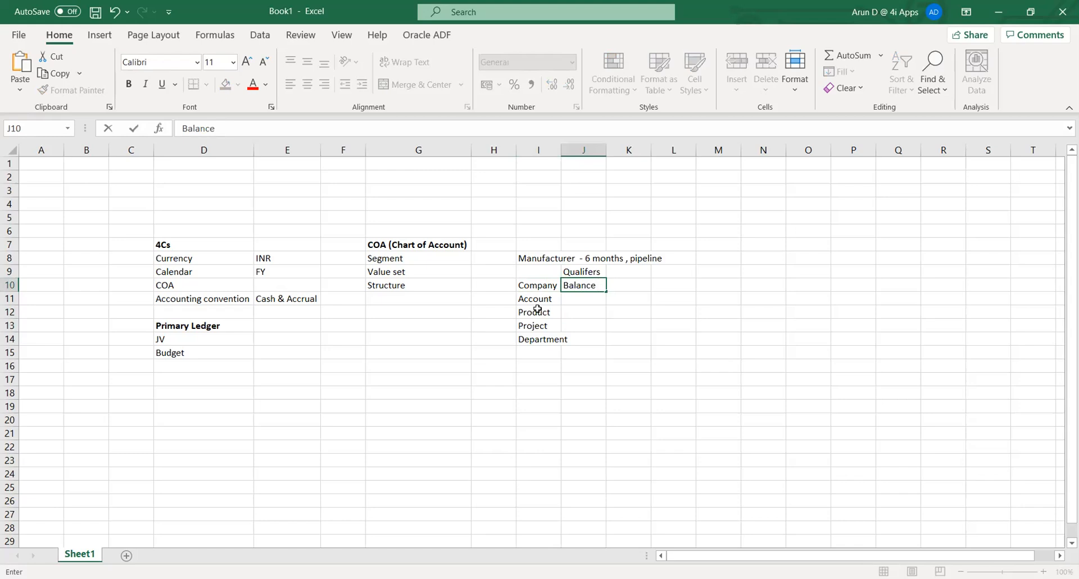
key(Return)
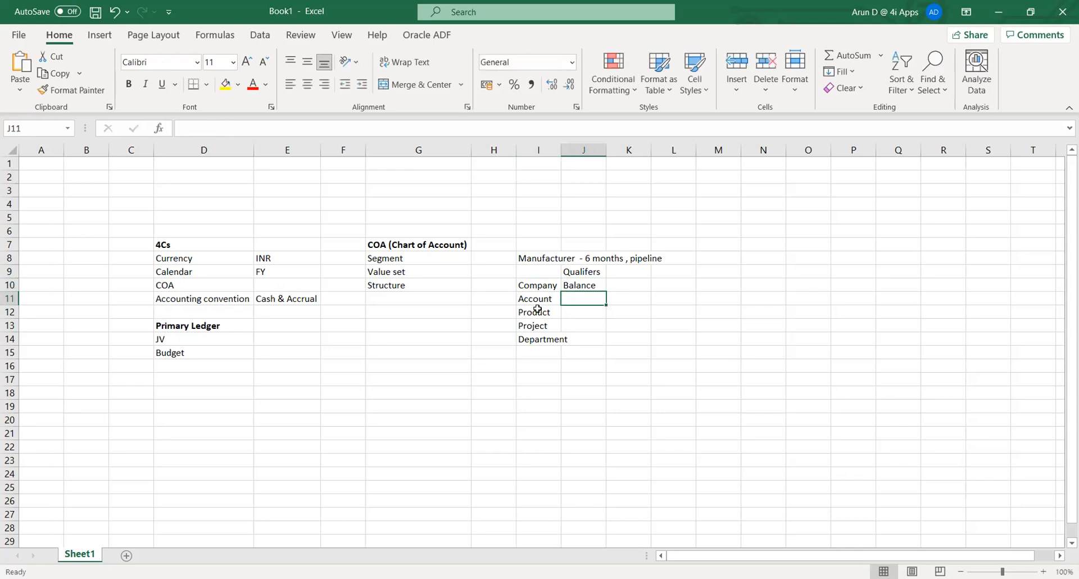
key(Up)
key(Left)
key(Down)
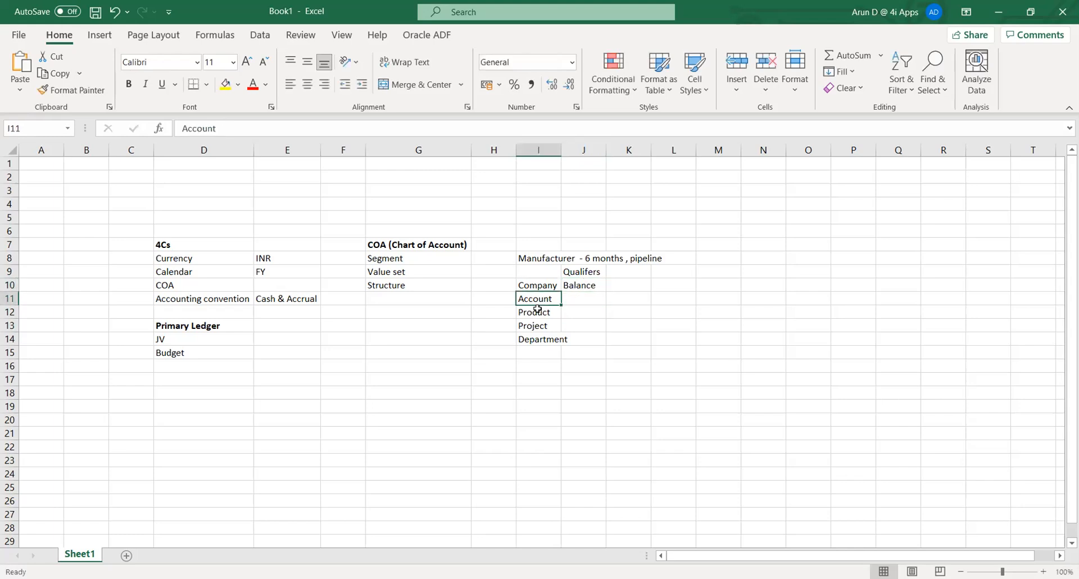
key(Right)
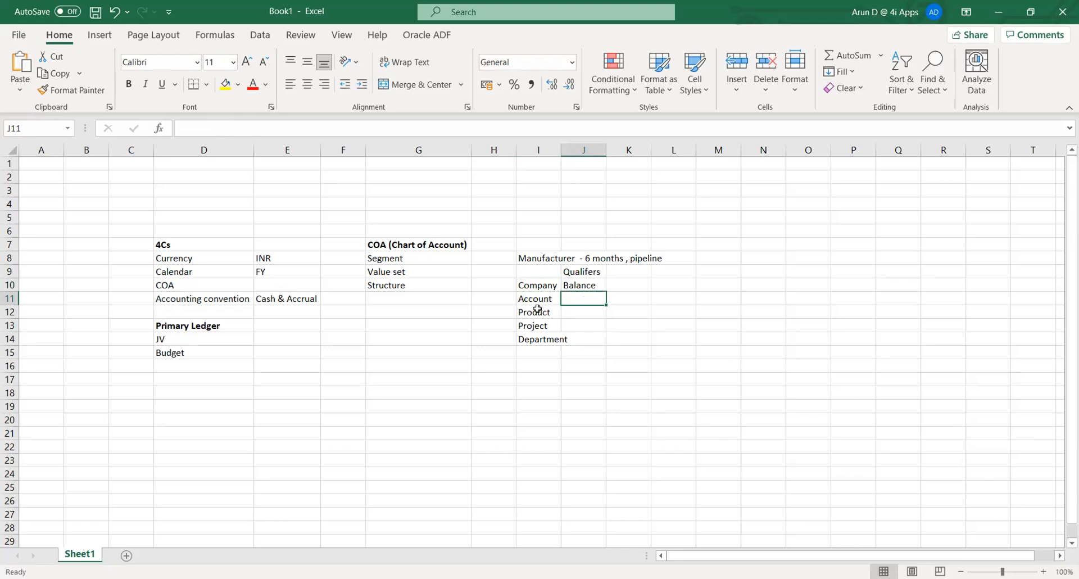
text(N)
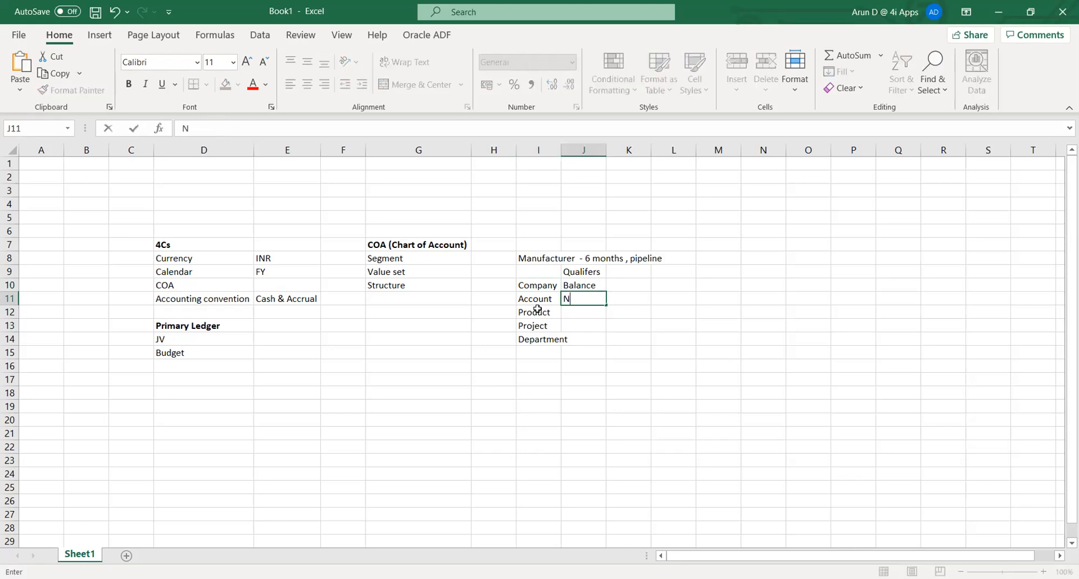
text(atural a/c)
key(Return)
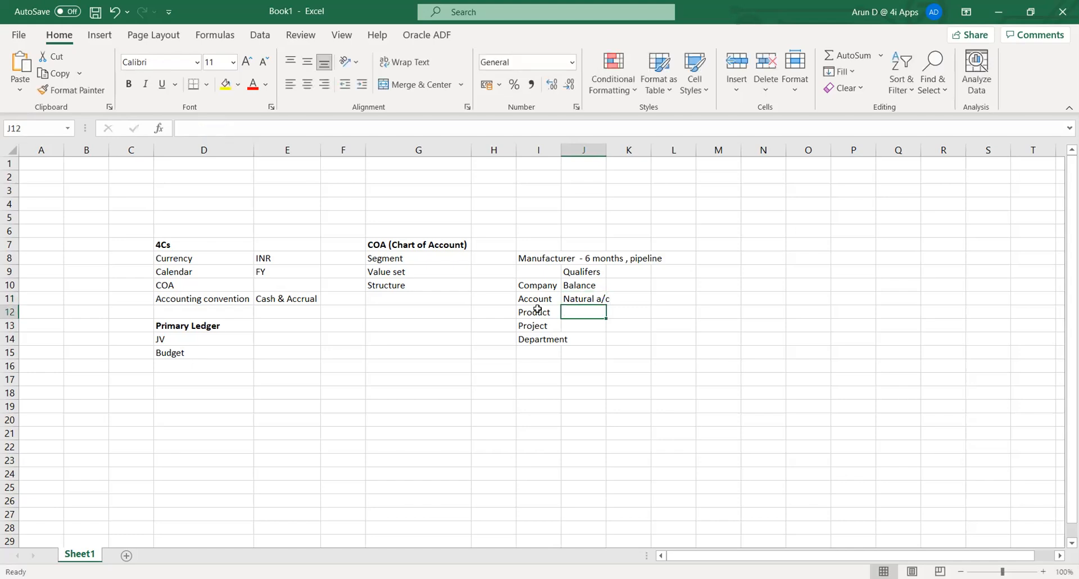
- Review the segment and qualifier entries, then select cell I16 for a new entry
key(Down)
key(Down)
key(Down)
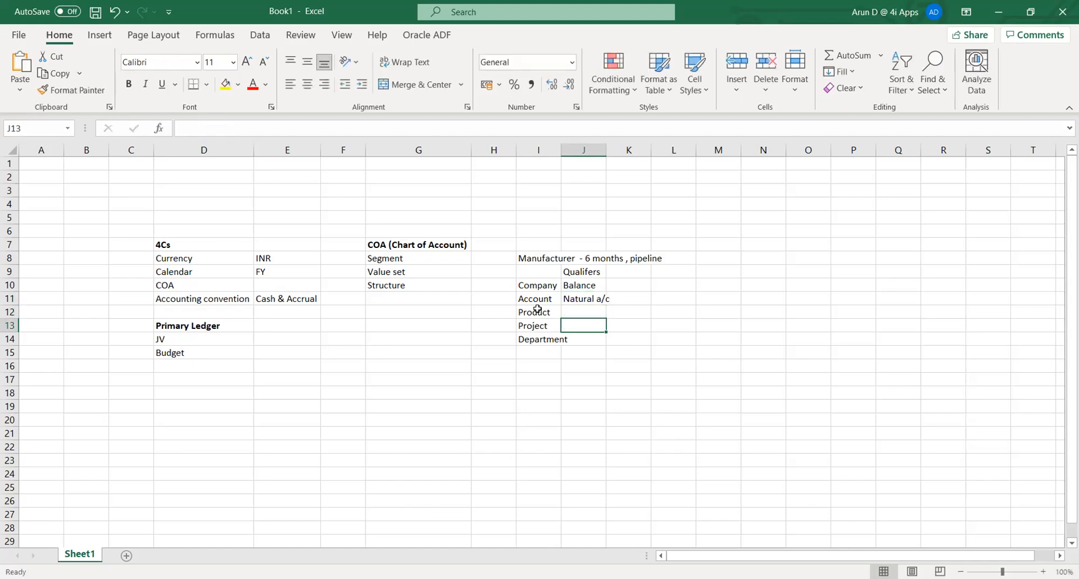
key(Up)
key(Up)
key(Up)
key(Up)
key(Up)
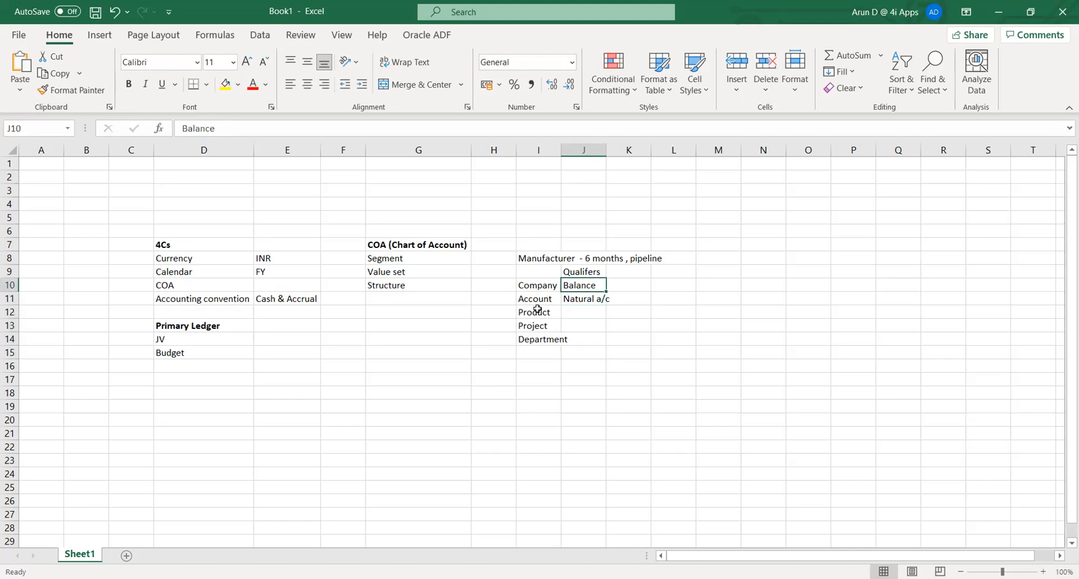
key(Left)
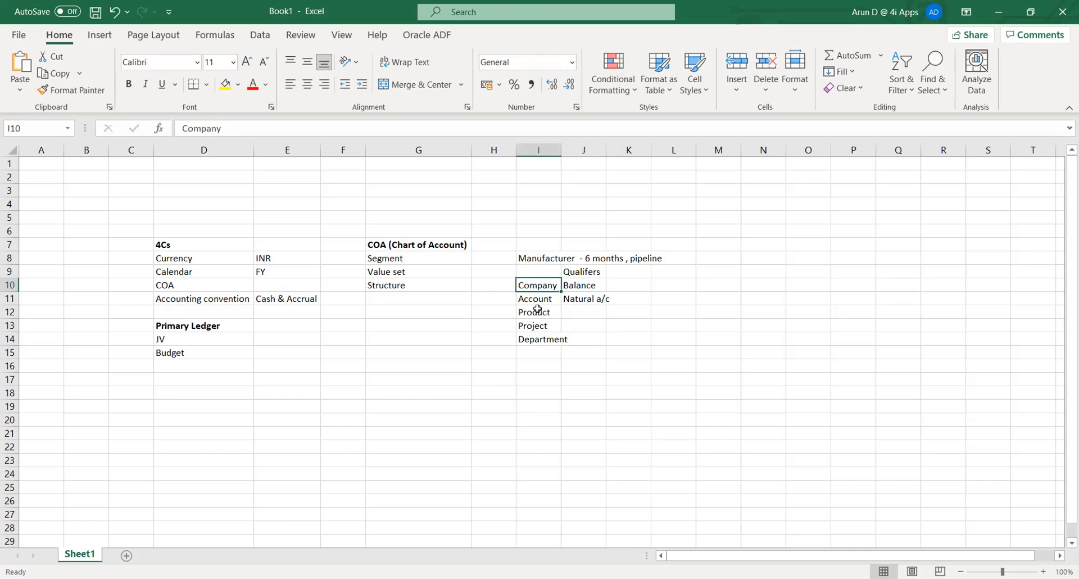
key(Down)
key(Right)
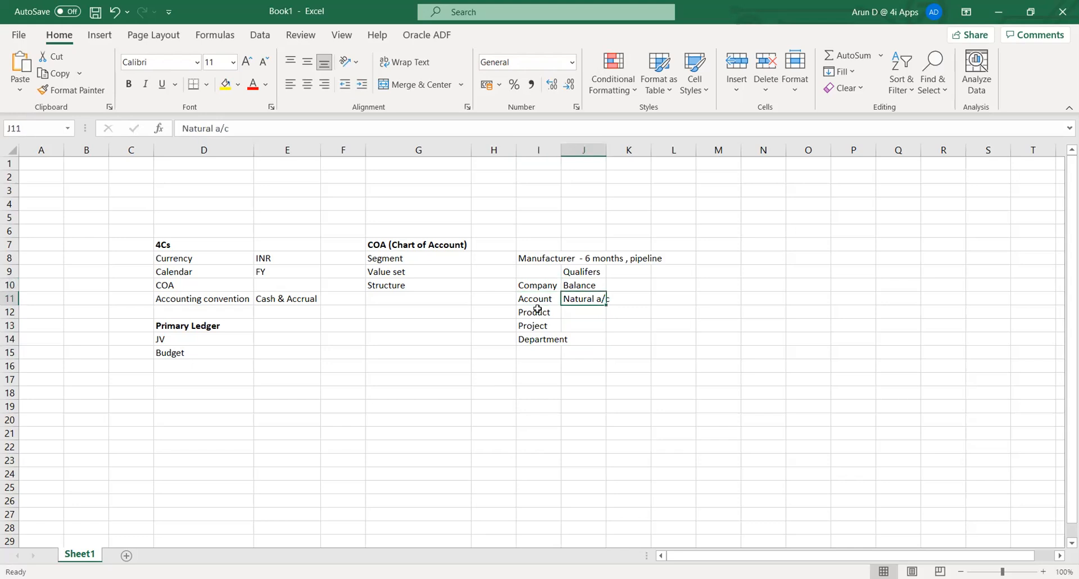
key(Left)
key(Right)
key(Left)
key(Left)
key(Left)
key(Left)
key(Right)
key(Up)
key(Up)
key(Up)
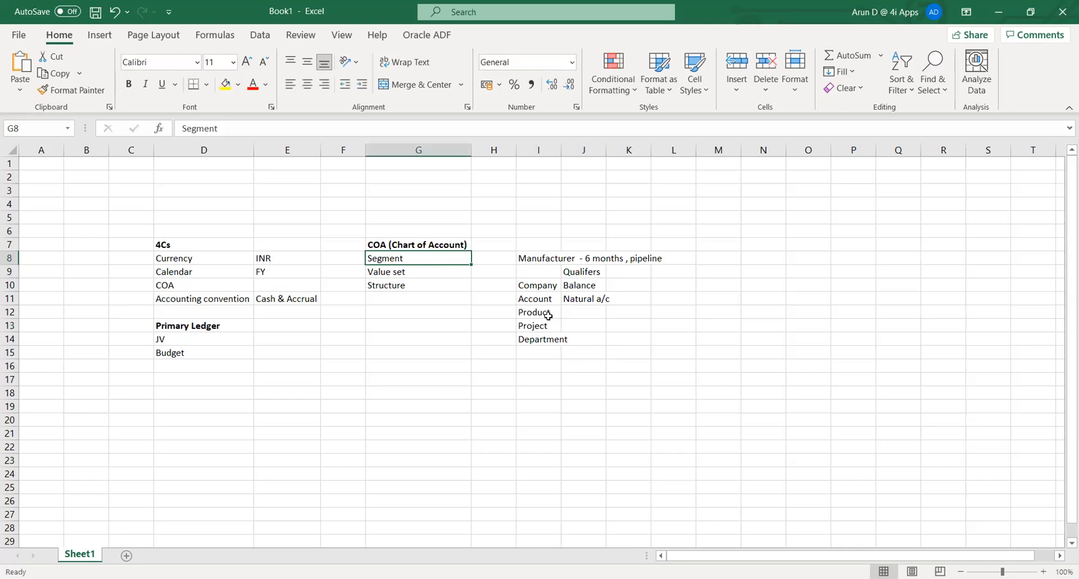
click(413, 276)
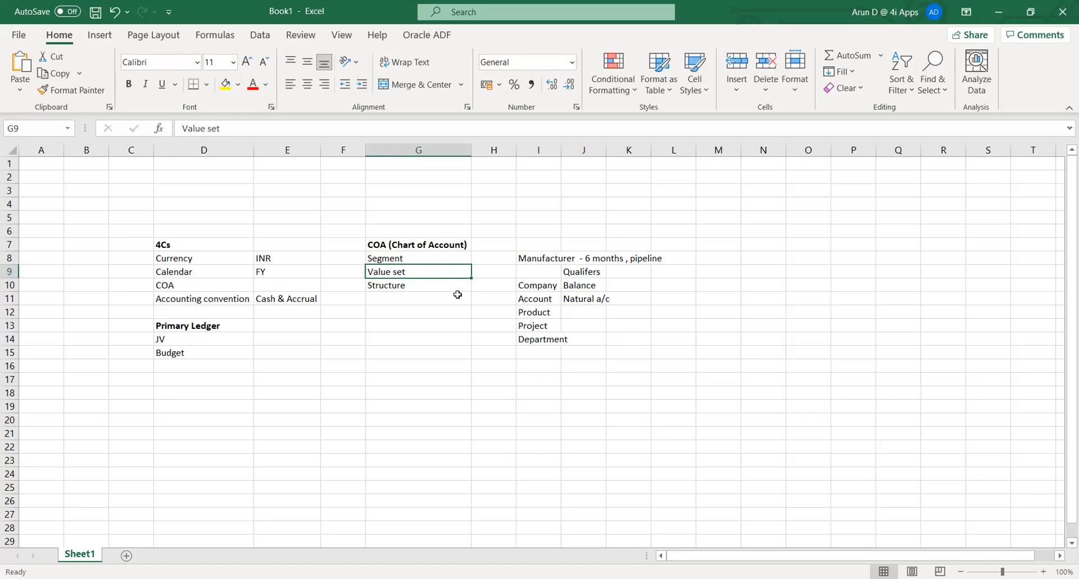
click(538, 368)
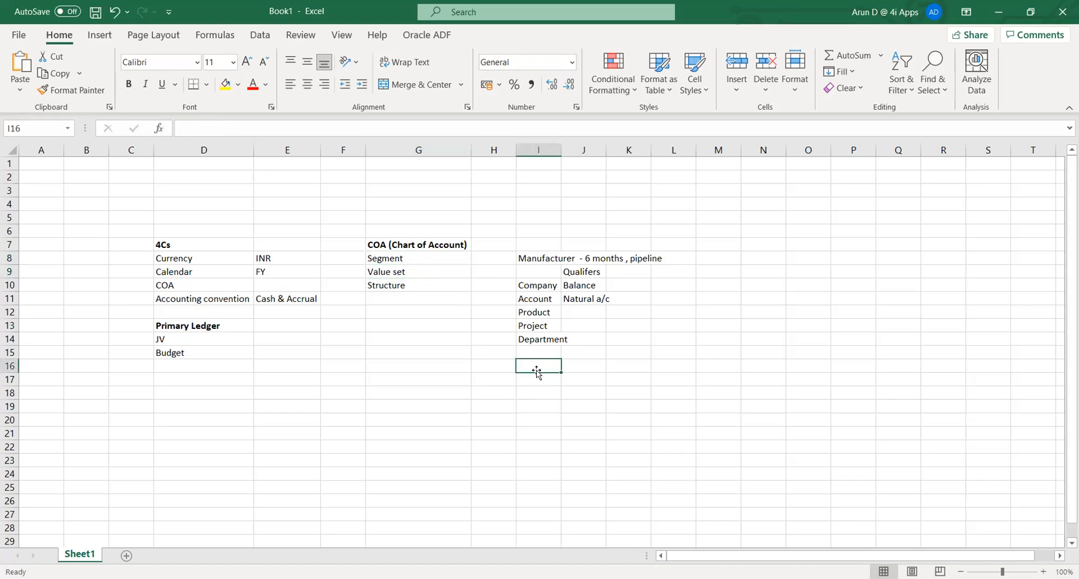
- Enter CompVS in I16 with text code '001 labelled Company
text(CompVS)
key(Tab)
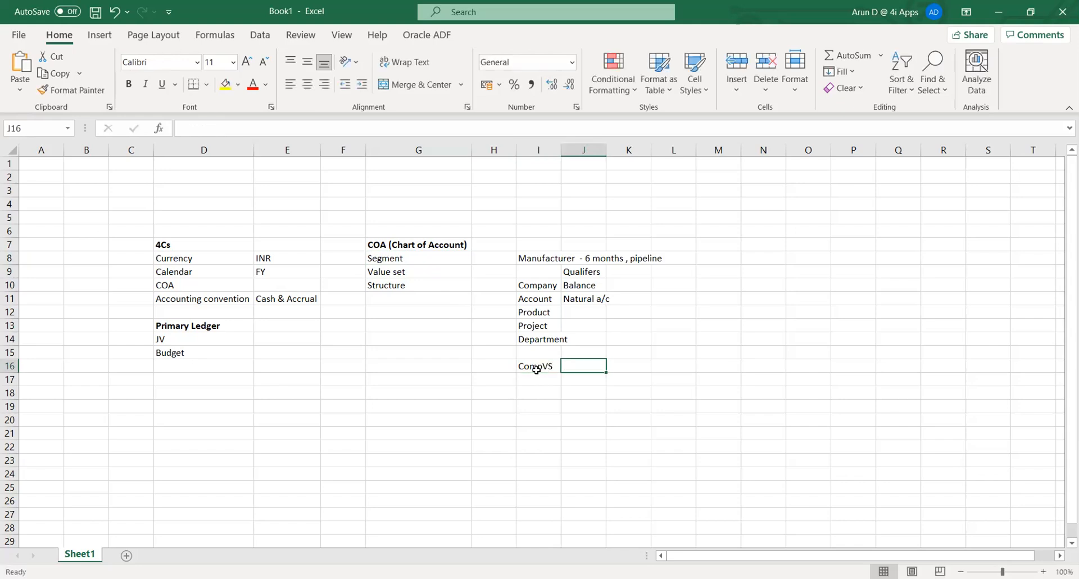
text(1)
key(Tab)
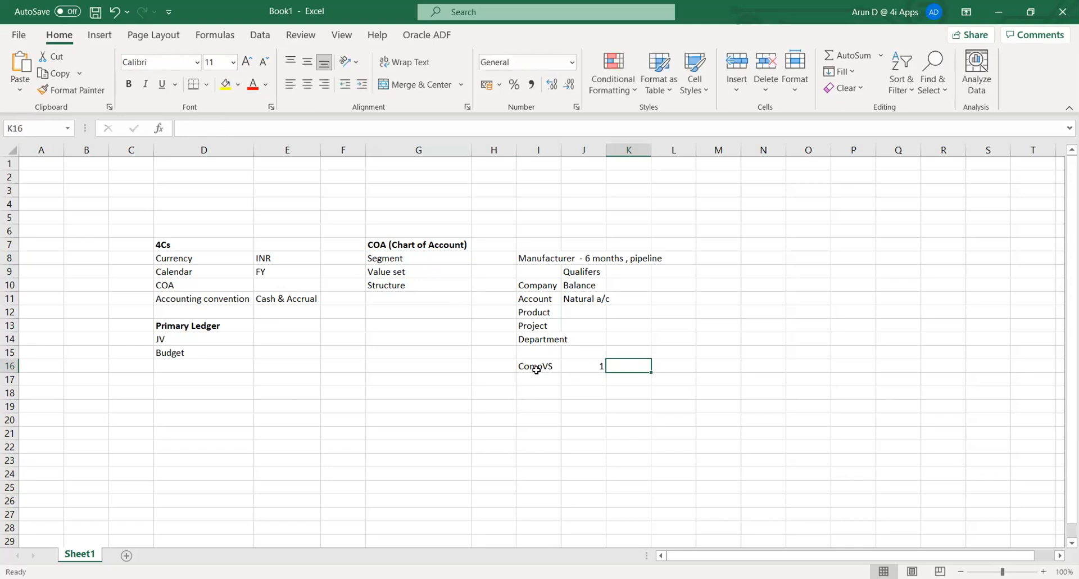
key(Left)
text('001)
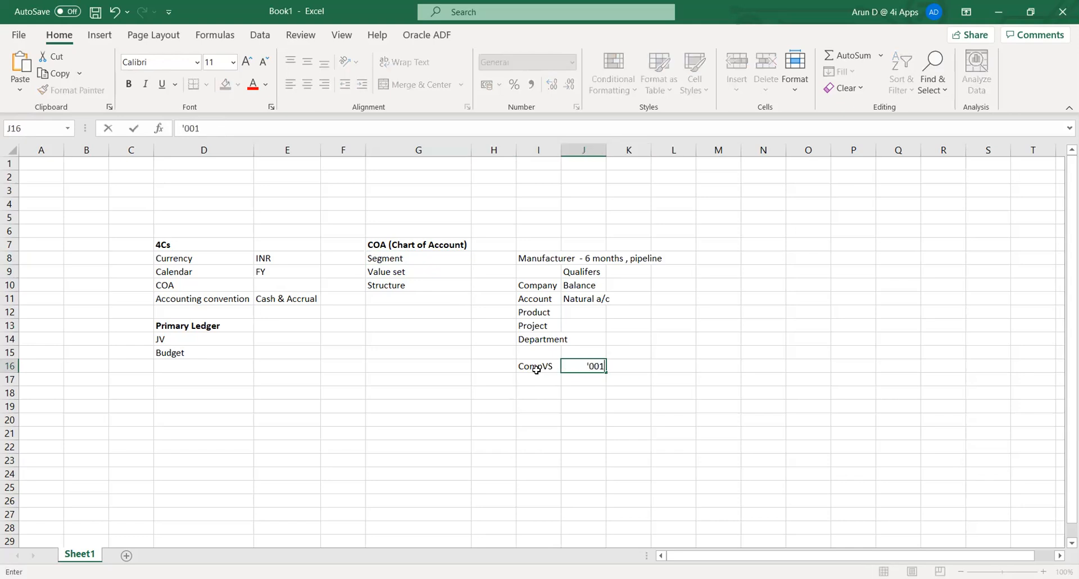
key(Tab)
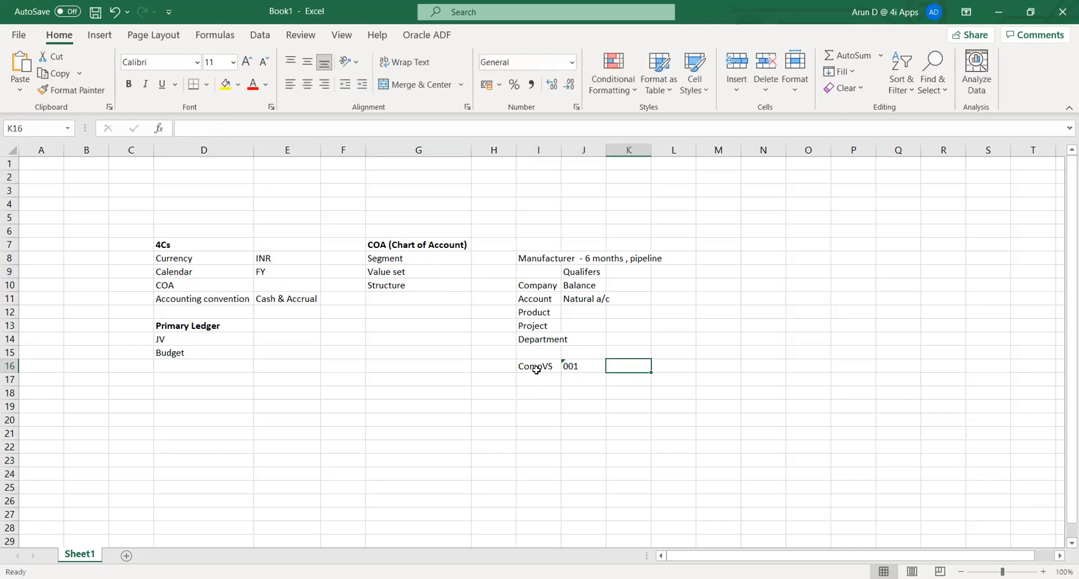
text(Company)
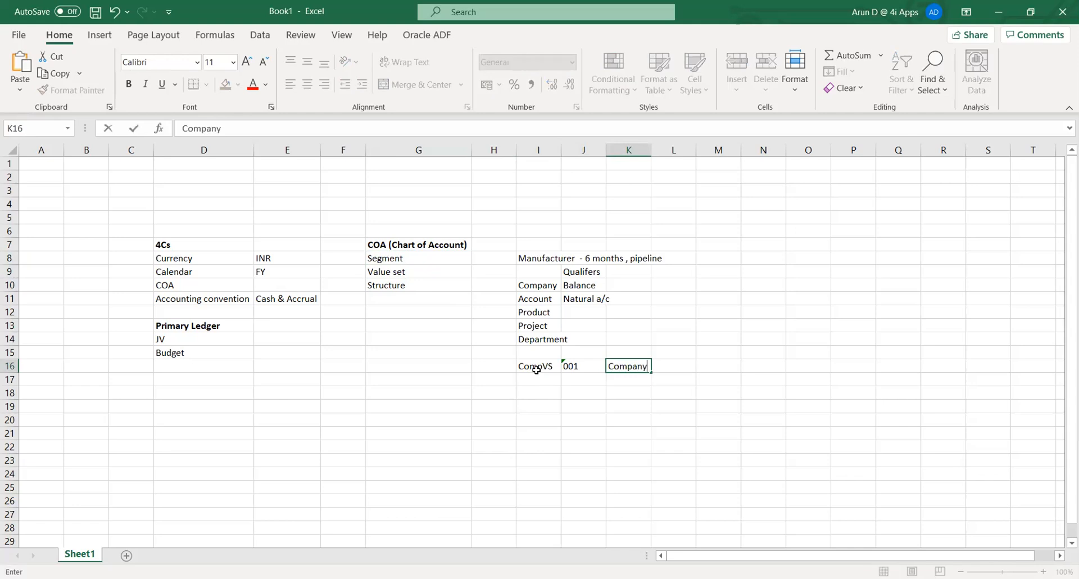
key(Return)
- Add text code '002 labelled Comp 2 in row 17 and review the CompVS entries
text('002)
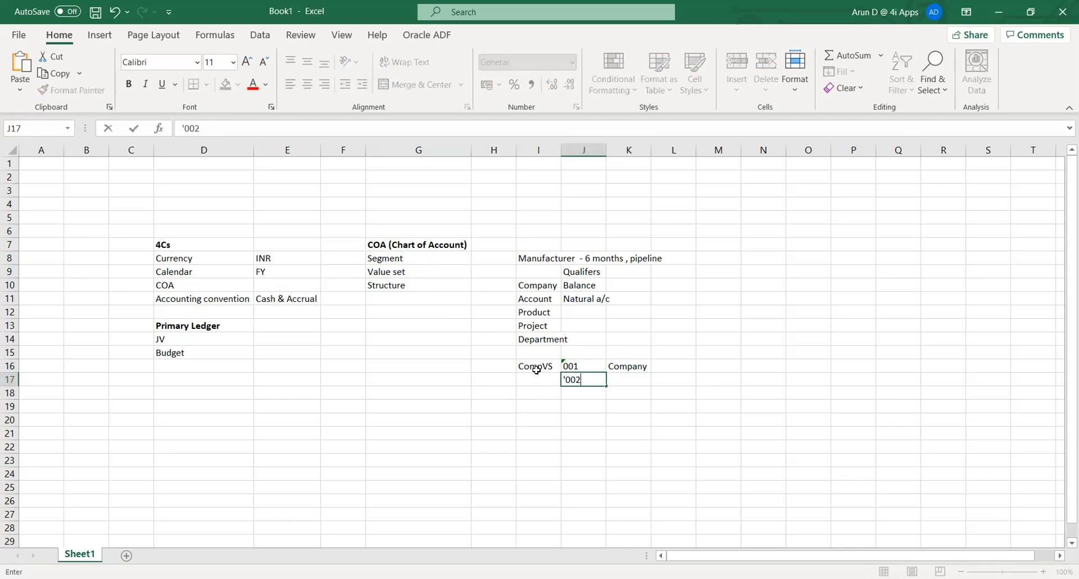
key(Tab)
text(Comp )
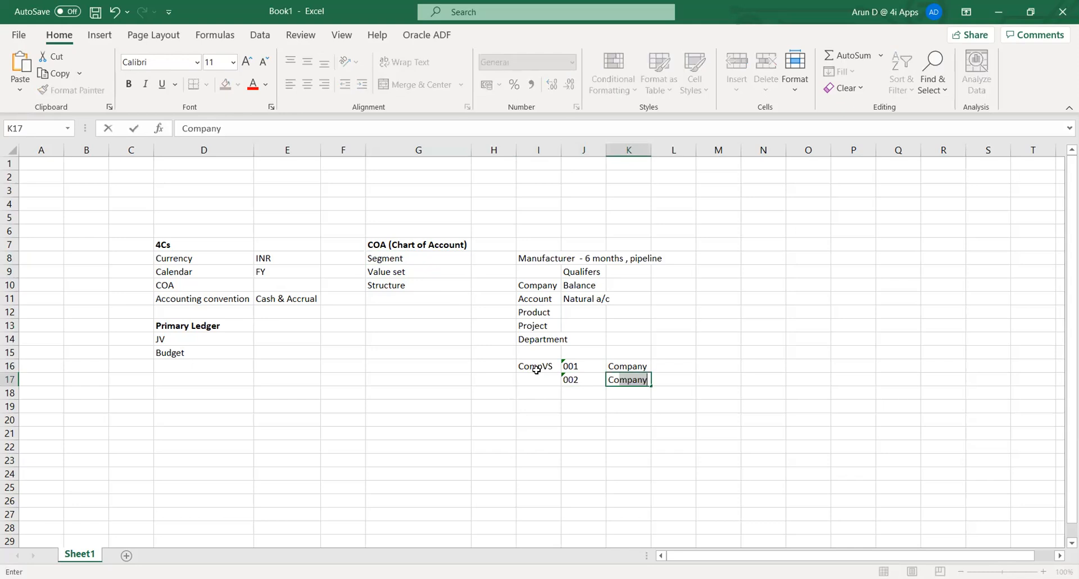
text(2)
key(Tab)
key(Left)
key(Down)
key(Down)
key(Left)
key(Left)
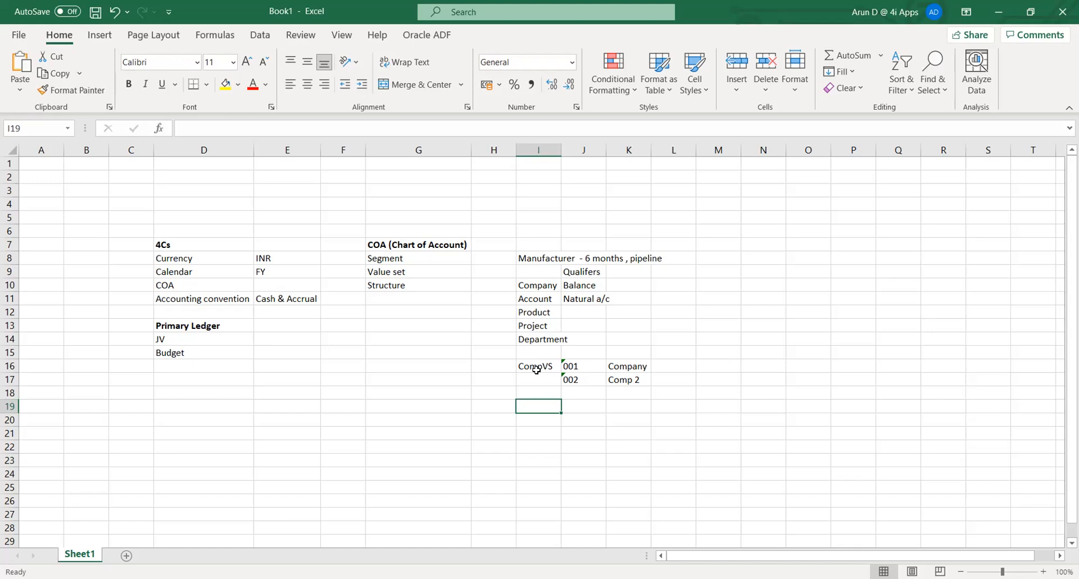
key(Right)
key(Up)
key(Up)
key(Up)
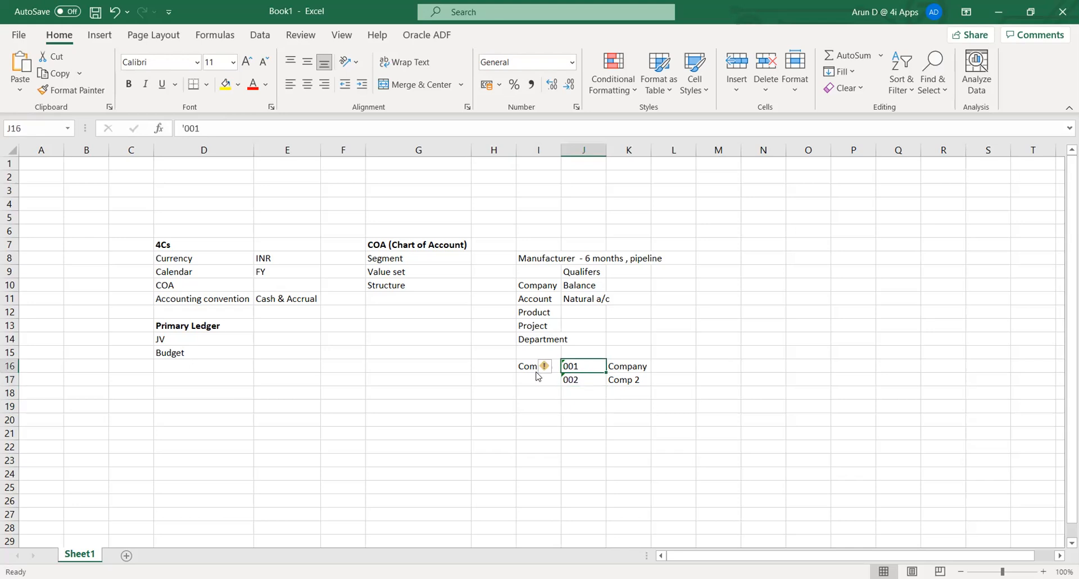
key(Down)
key(Down)
key(Down)
key(Down)
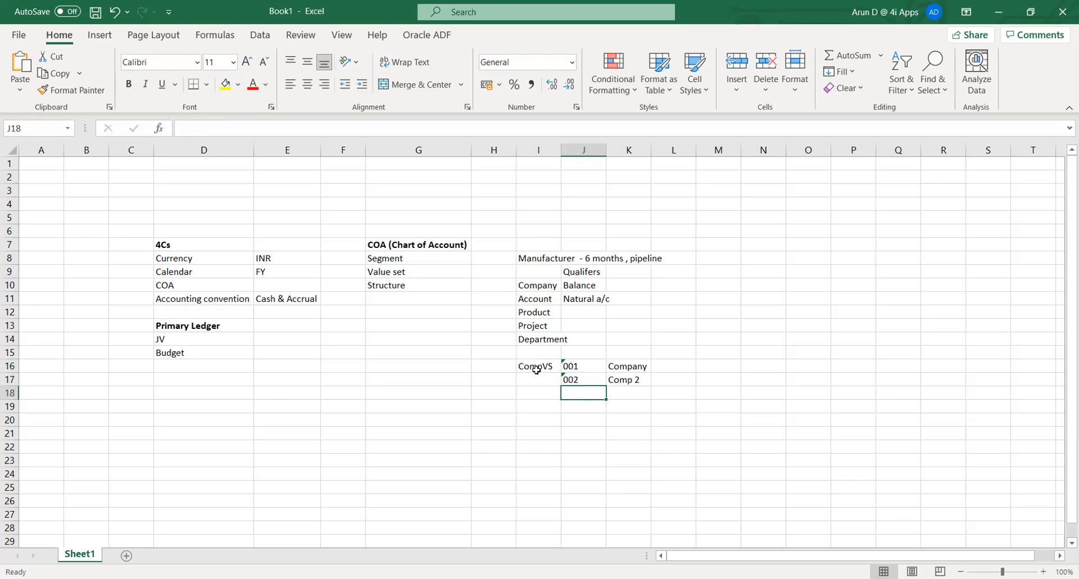
key(Left)
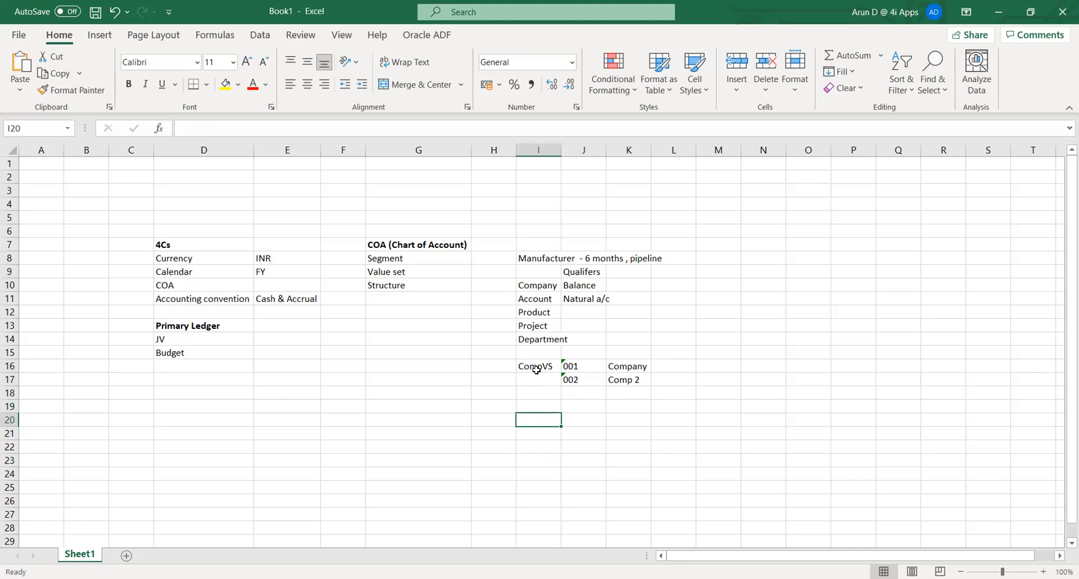
key(Up)
key(Up)
key(Up)
key(Up)
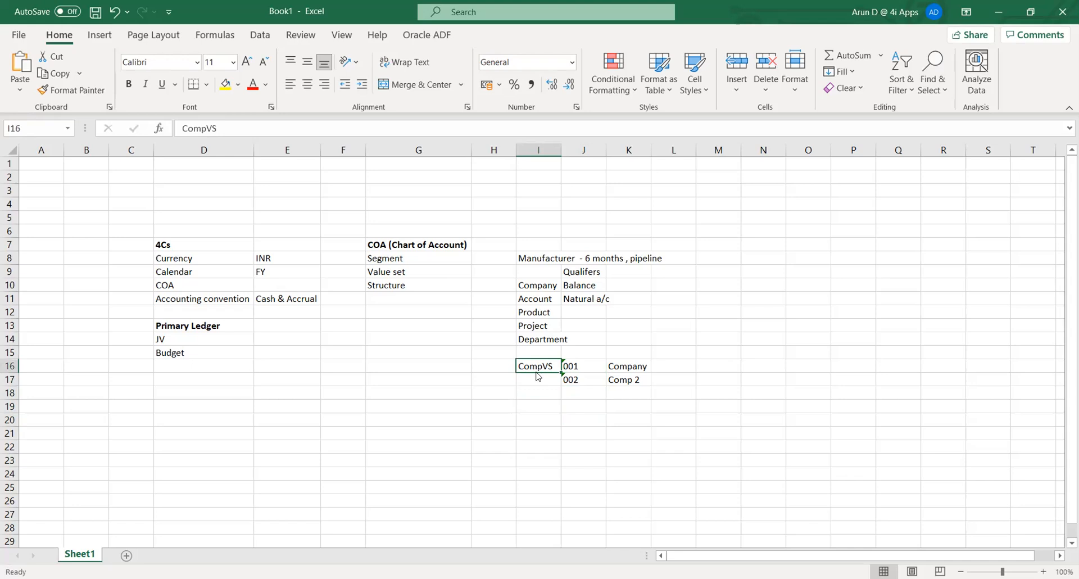
- Look over the 4Cs and COA notes, including the Segment and Structure notes
key(Right)
key(Right)
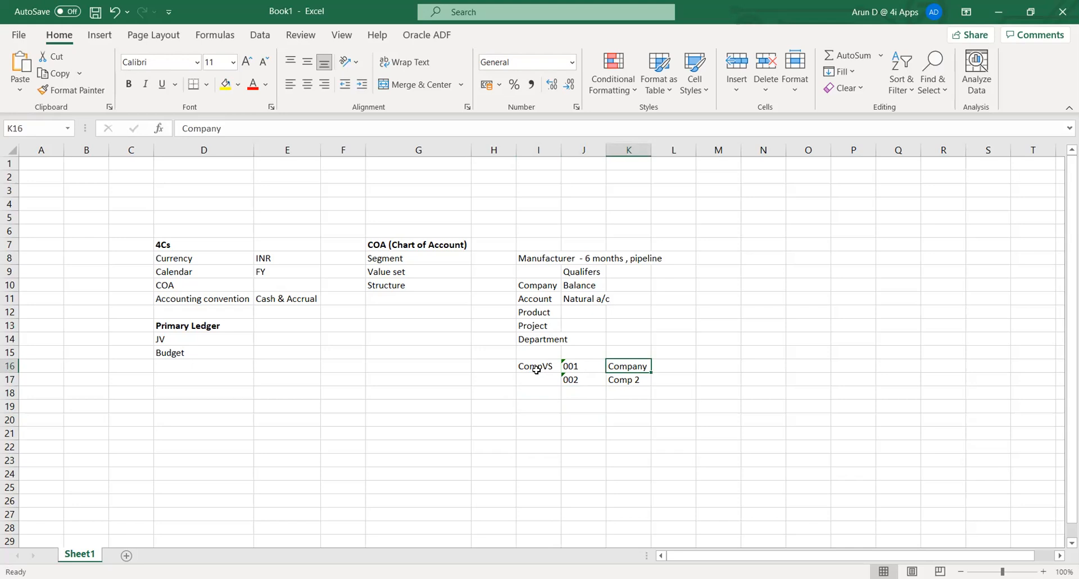
key(Down)
key(Down)
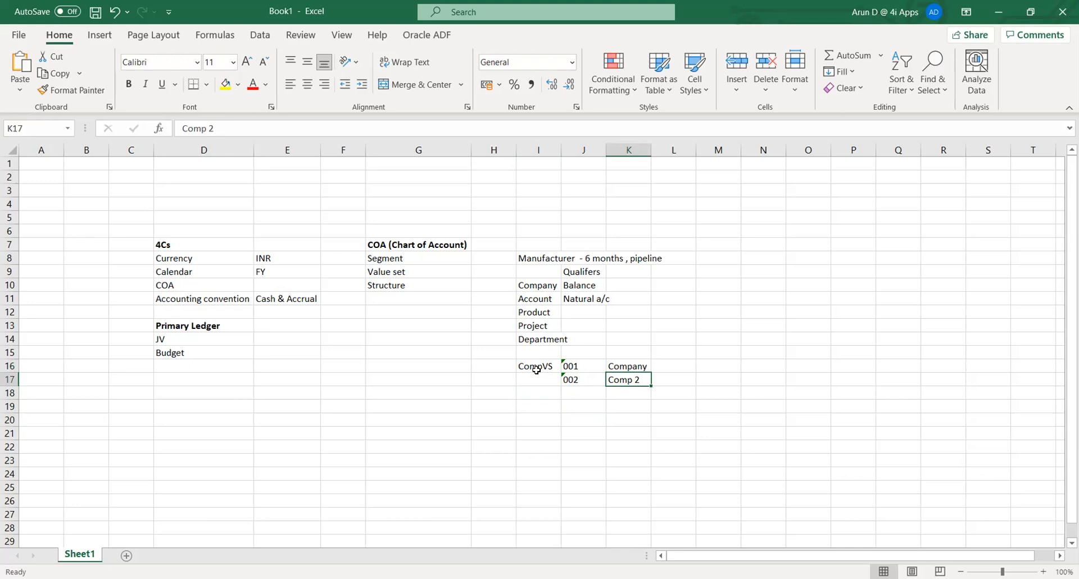
key(Left)
key(Left)
key(Left)
key(Left)
key(Up)
key(Up)
key(Up)
key(Up)
key(Up)
key(Up)
key(Up)
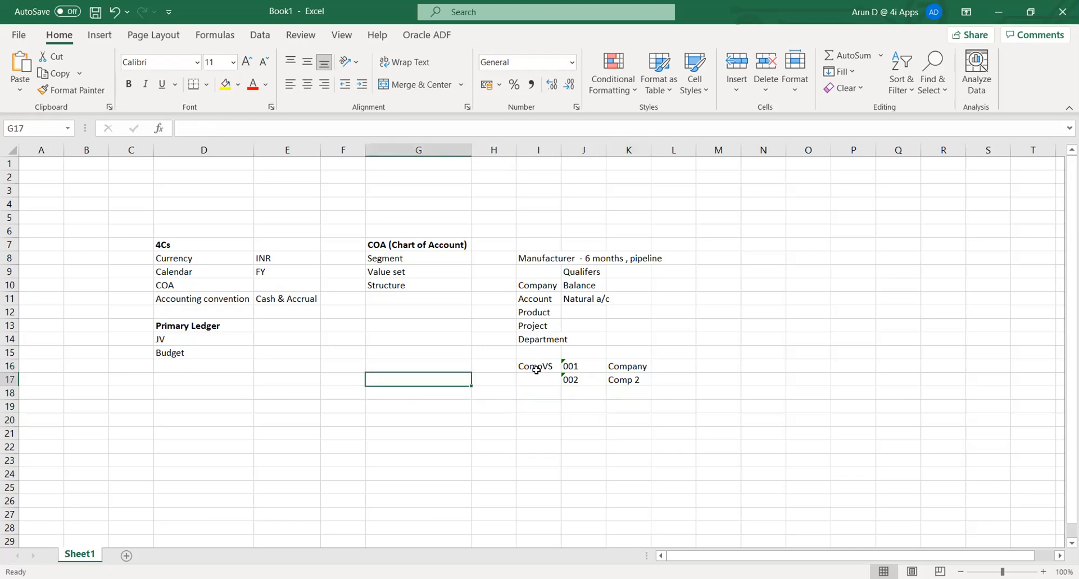
key(Up)
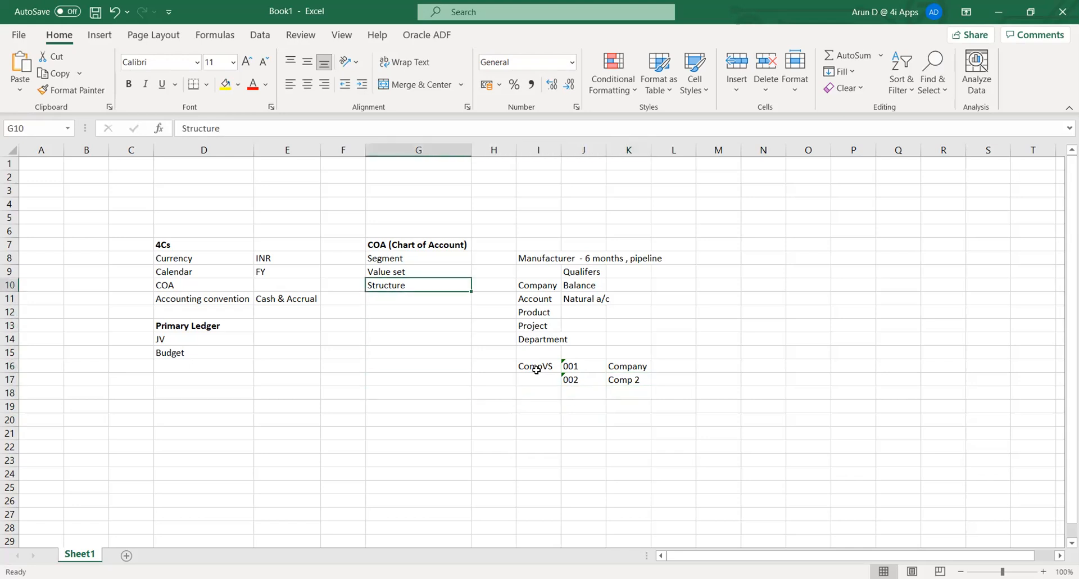
key(Up)
key(Up)
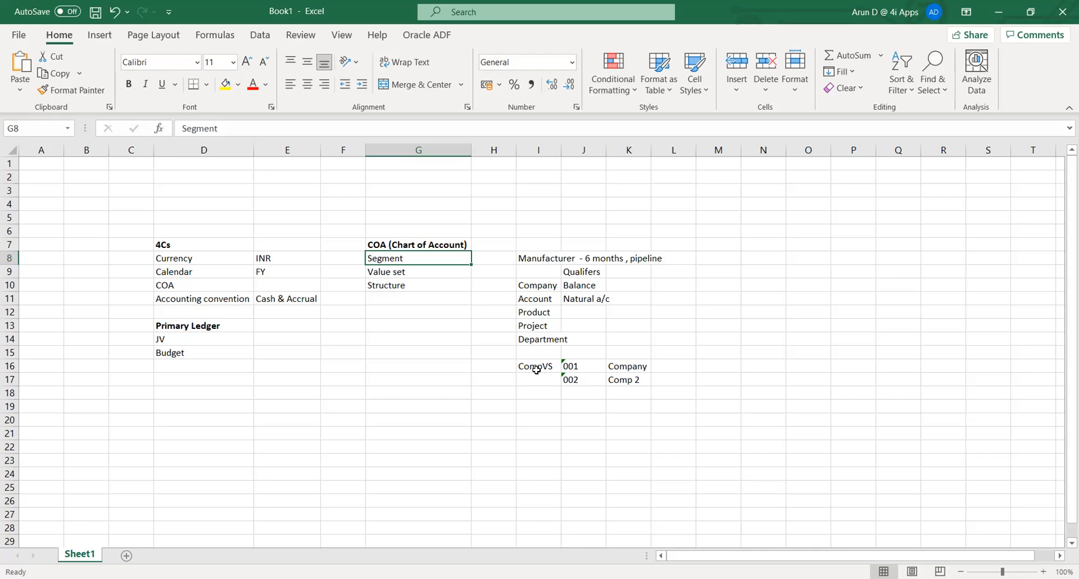
key(Down)
key(Down)
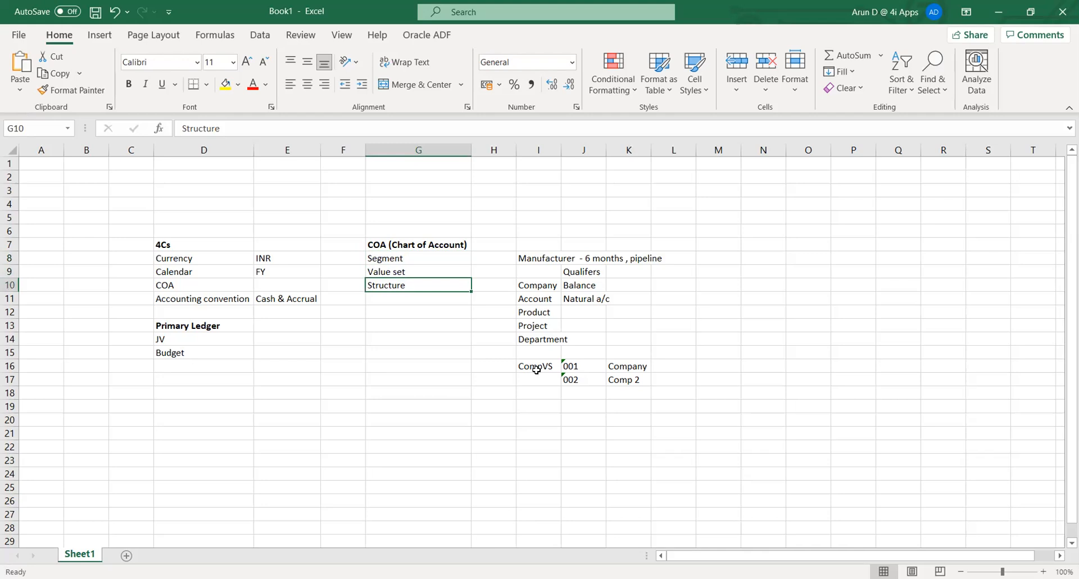
key(Left)
key(Left)
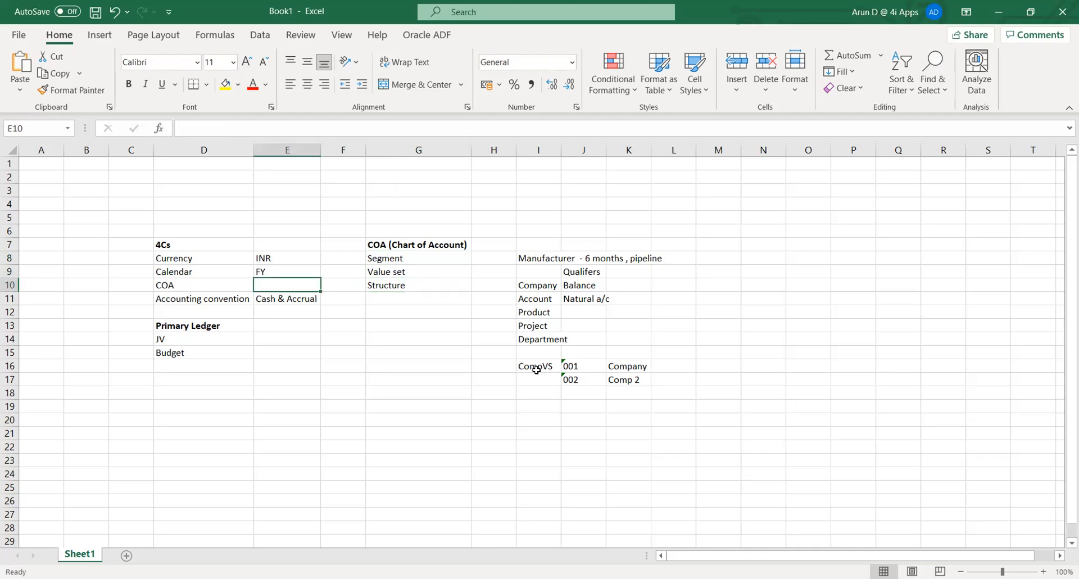
key(Left)
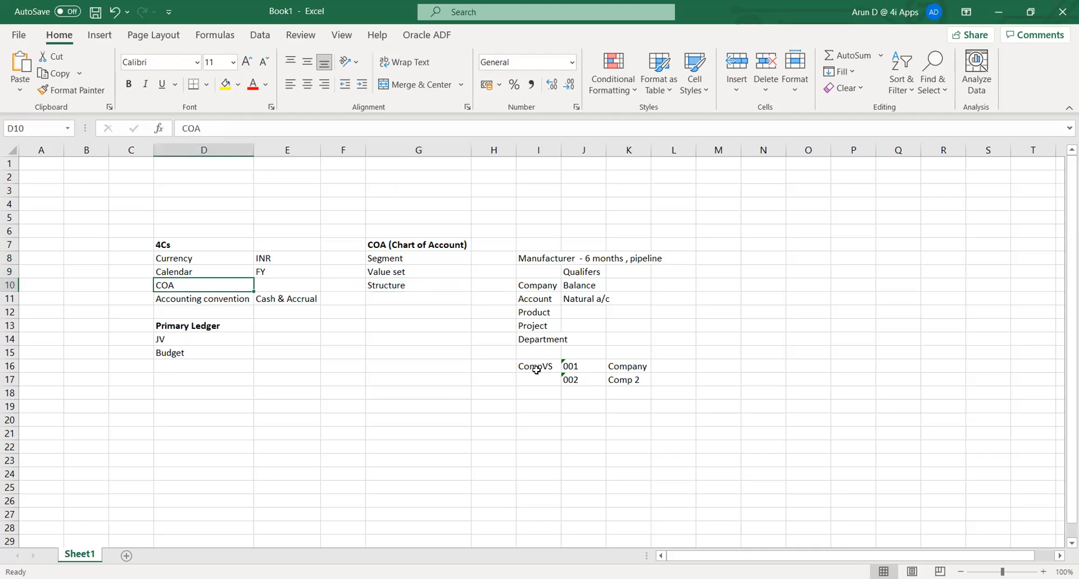
key(Right)
key(Up)
key(Up)
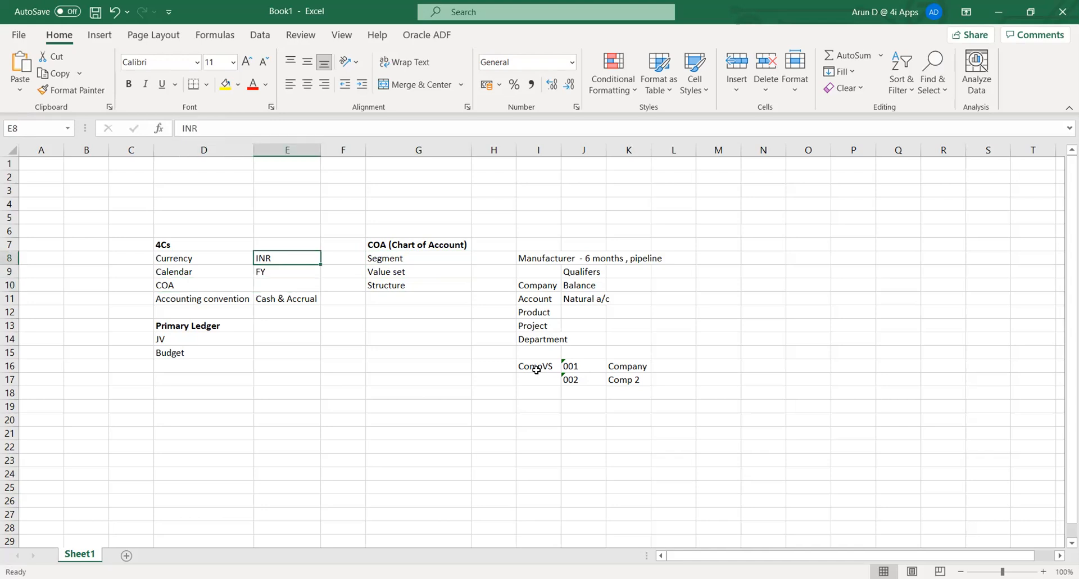
- Select the 4Cs values E8:E11, then switch back to the Oracle Applications Navigator
key(shift+Down)
key(shift+Down)
key(shift+Down)
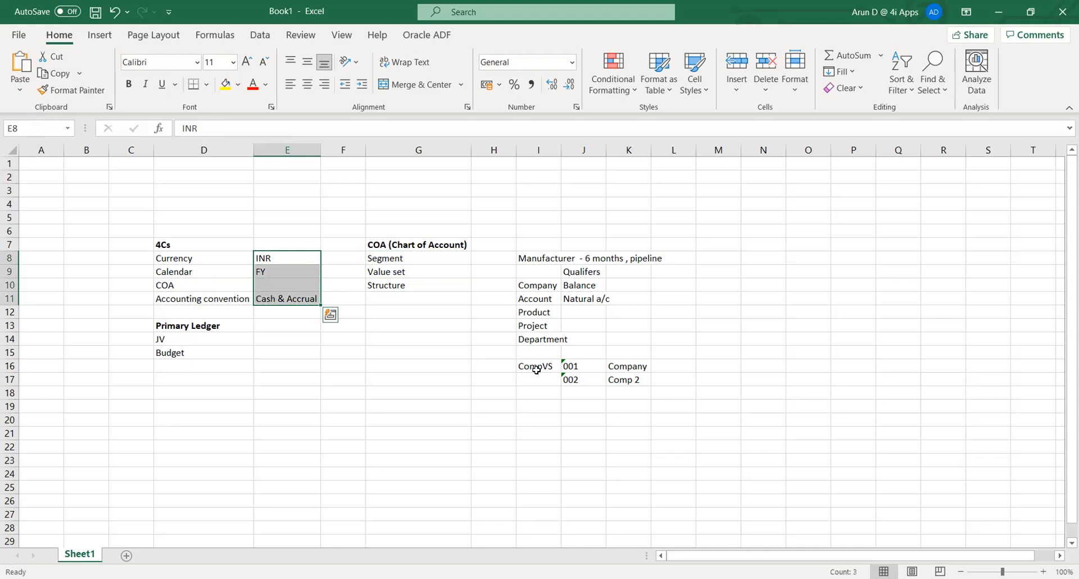
key(Down)
key(Down)
key(Down)
key(Down)
key(Down)
key(Down)
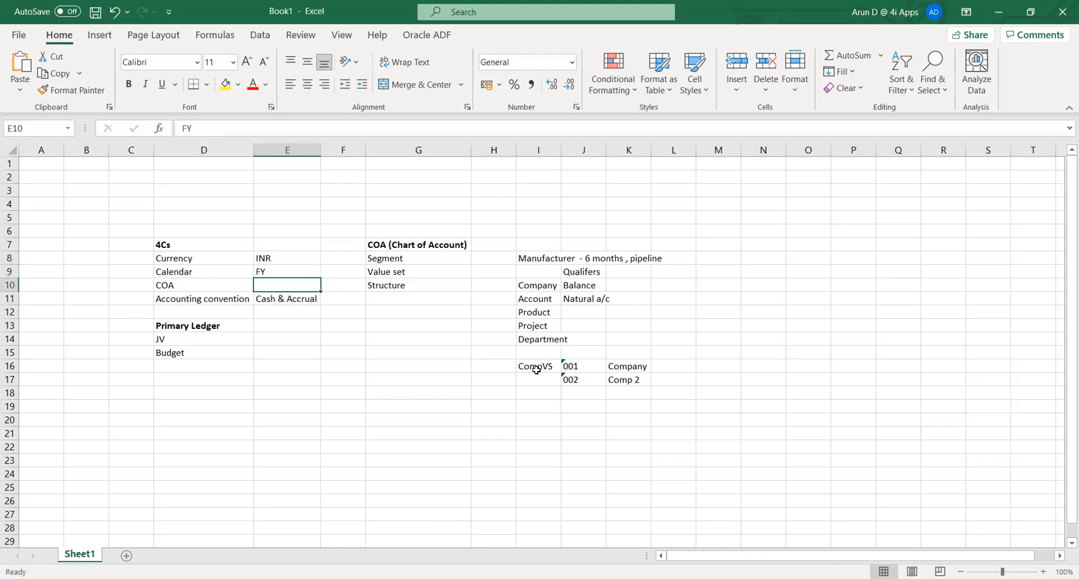
key(Up)
key(Up)
key(Up)
key(Up)
key(Up)
key(Up)
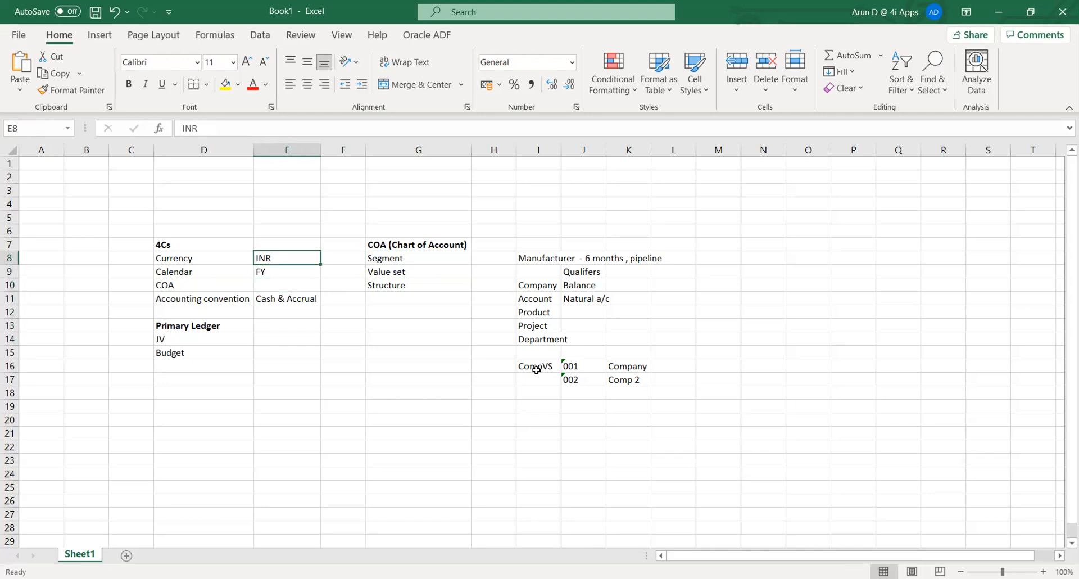
key(Left)
key(Right)
key(Right)
key(Right)
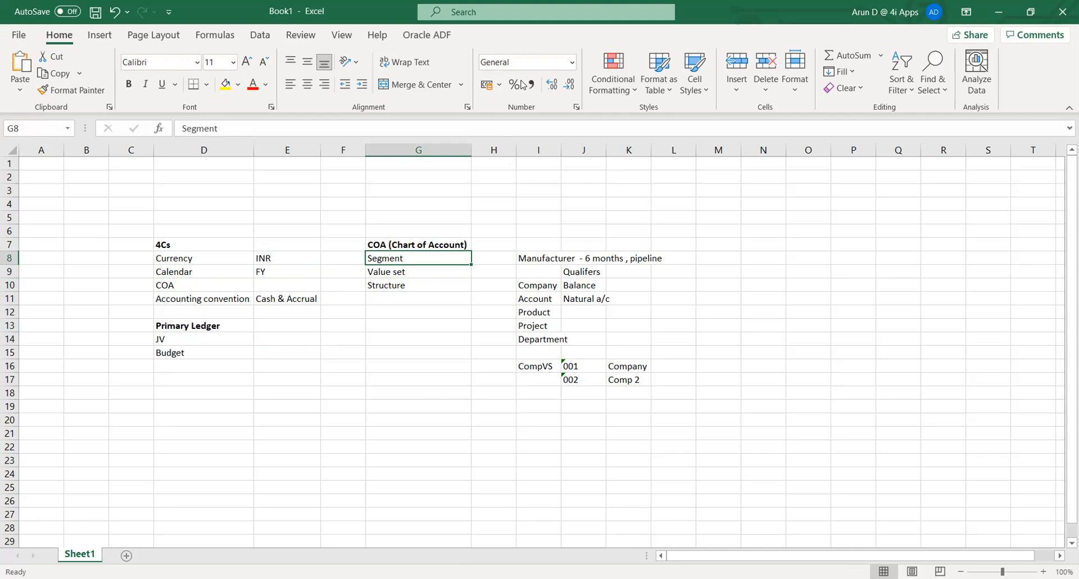
key(alt+Tab)
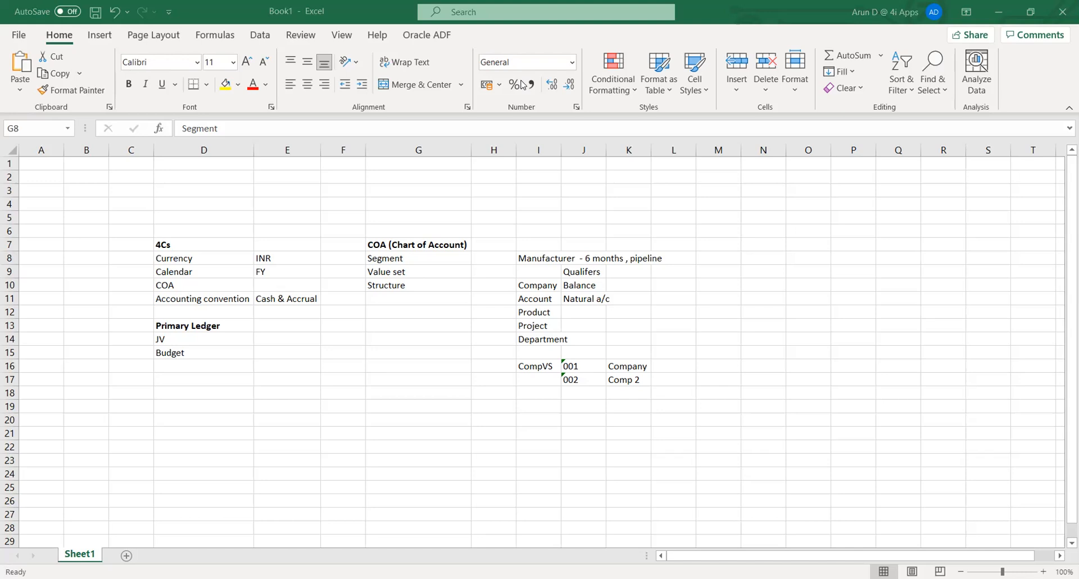
key(alt+Tab)
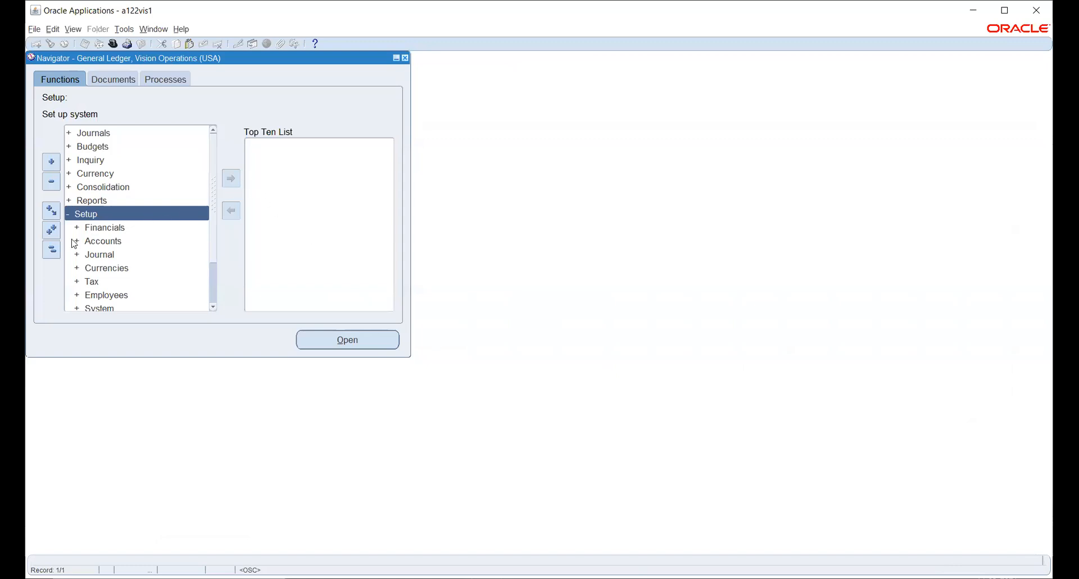
- Expand Setup > Financials > Calendars and open the calendar period Types form
click(111, 228)
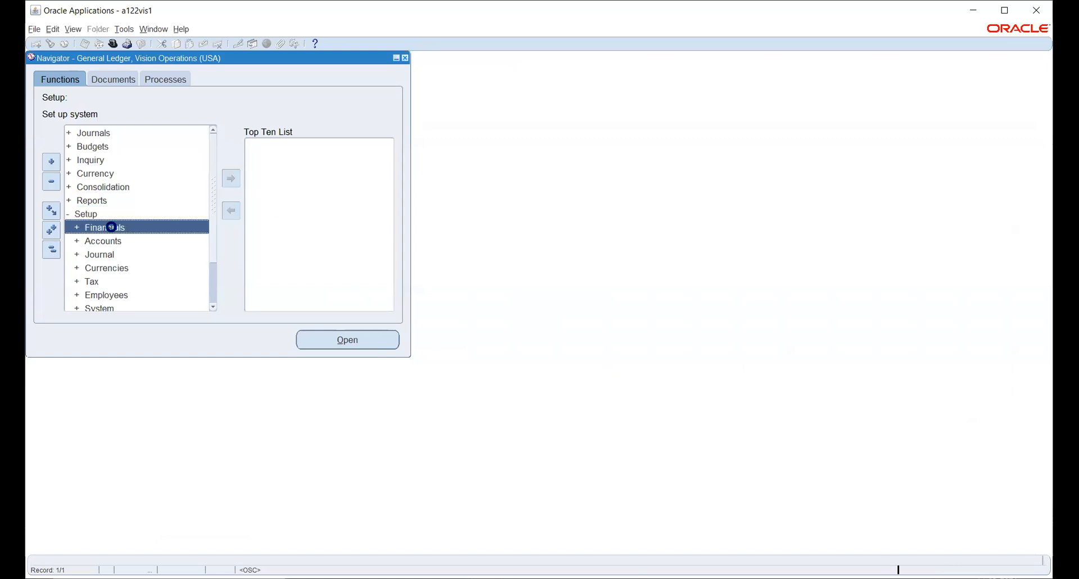
double_click(111, 228)
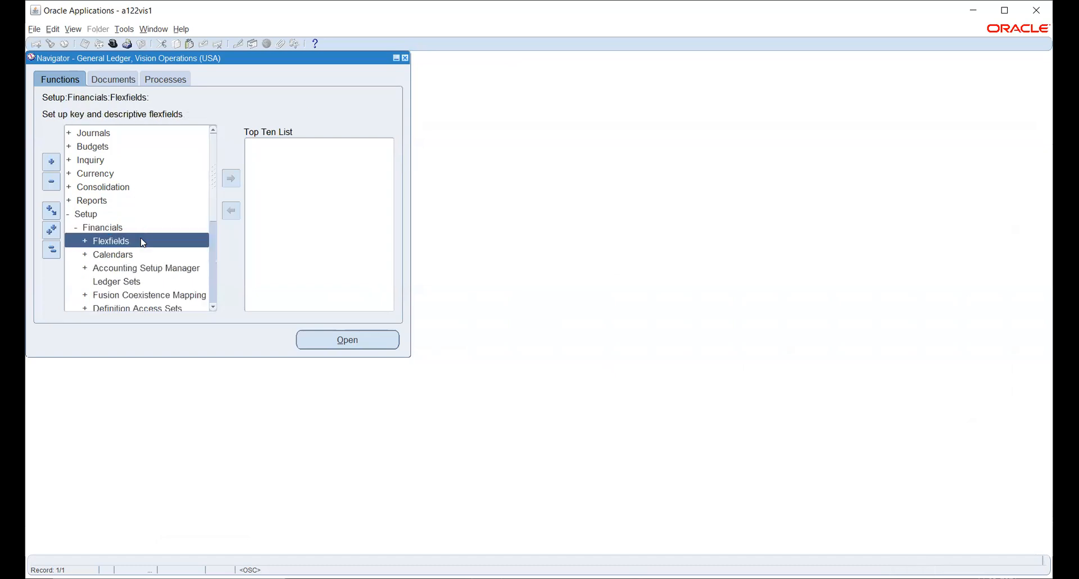
scroll(135, 251, down, 1)
click(110, 217)
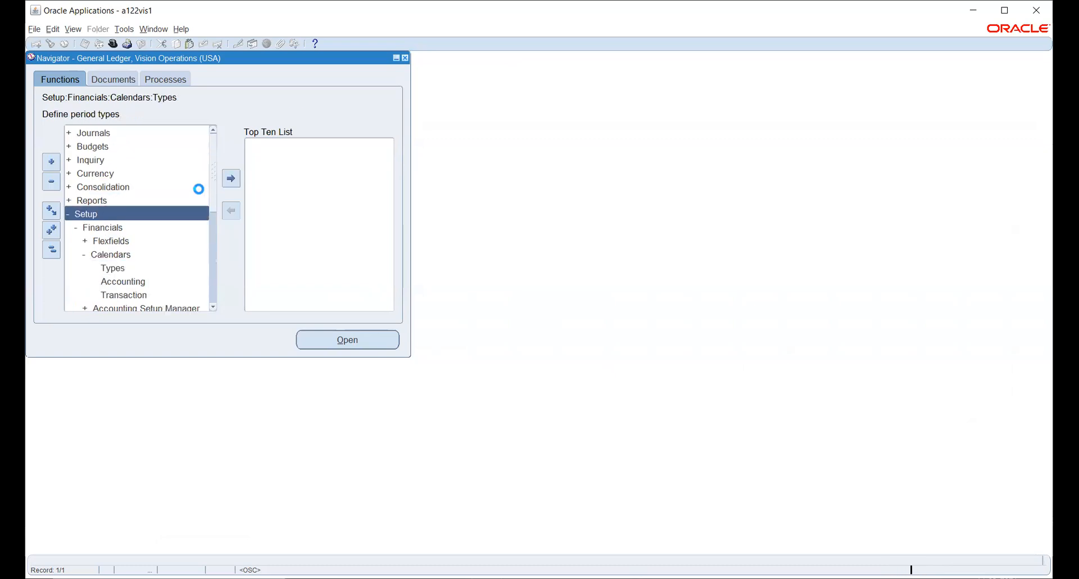
double_click(119, 267)
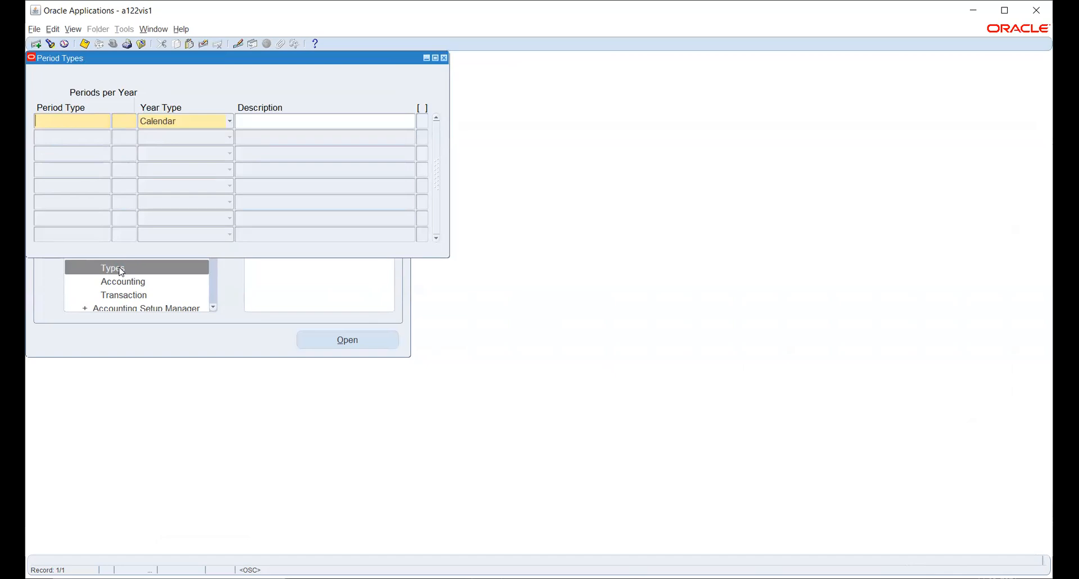
- Define period type INDCAL with 13 periods per year and Fiscal year type, and save it
text(INDCAL`)
key(BackSpace)
text(13)
key(Tab)
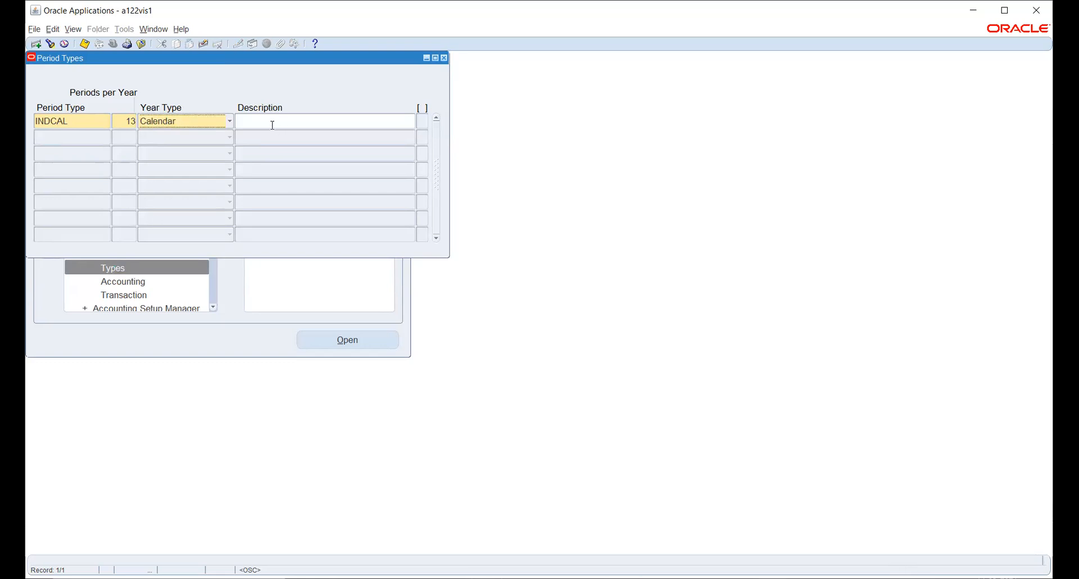
click(221, 124)
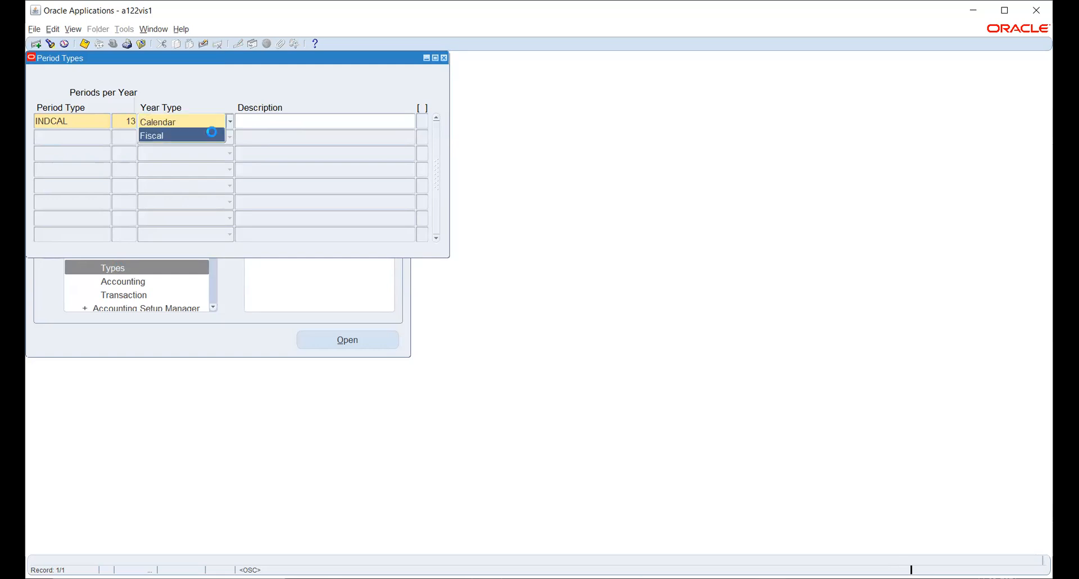
click(217, 136)
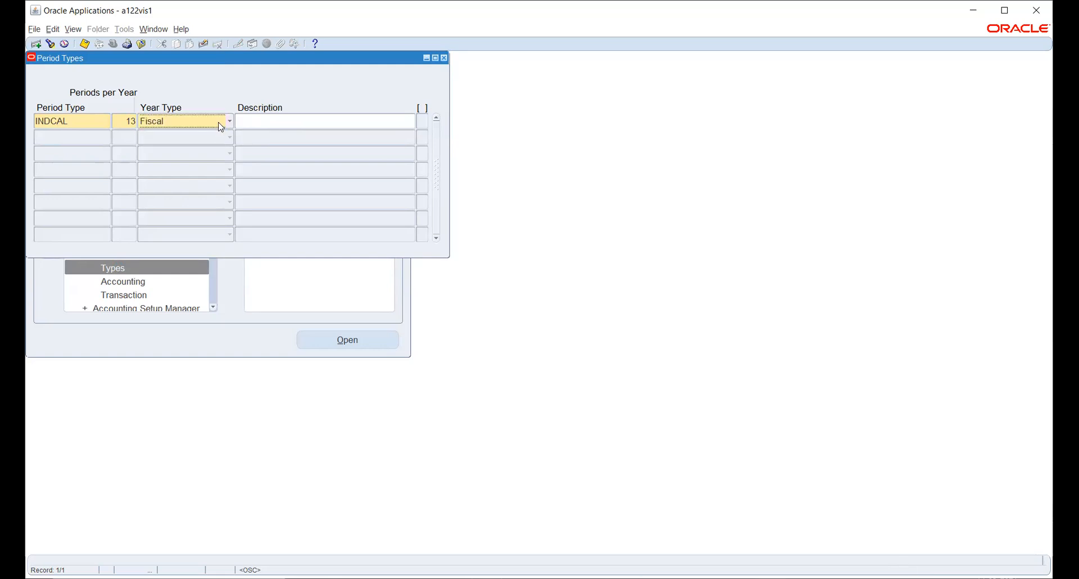
click(220, 125)
click(85, 46)
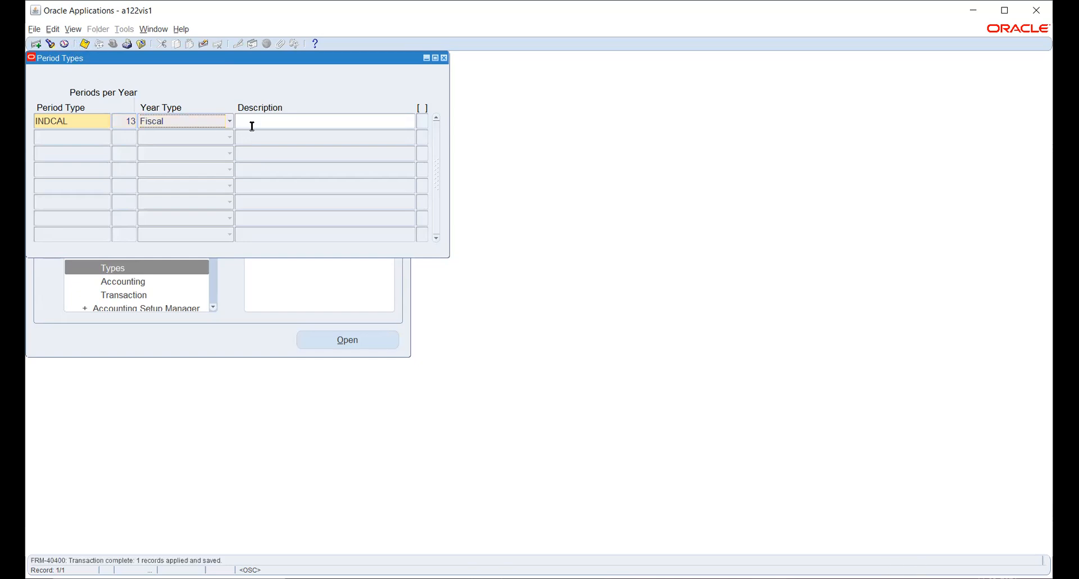
- Close the Period Types window and open the Accounting calendar form
drag(350, 59, 366, 103)
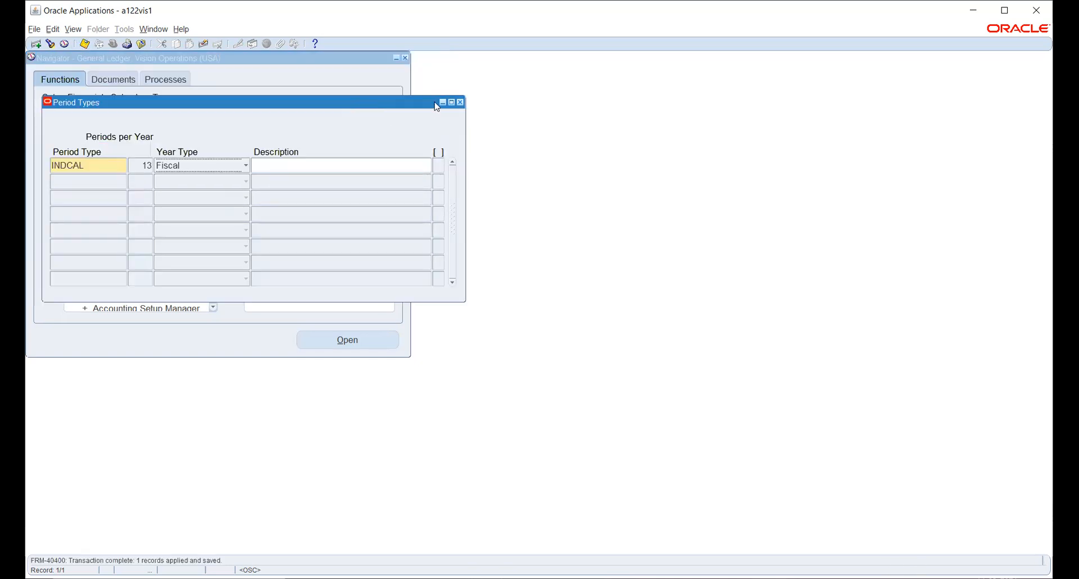
click(460, 103)
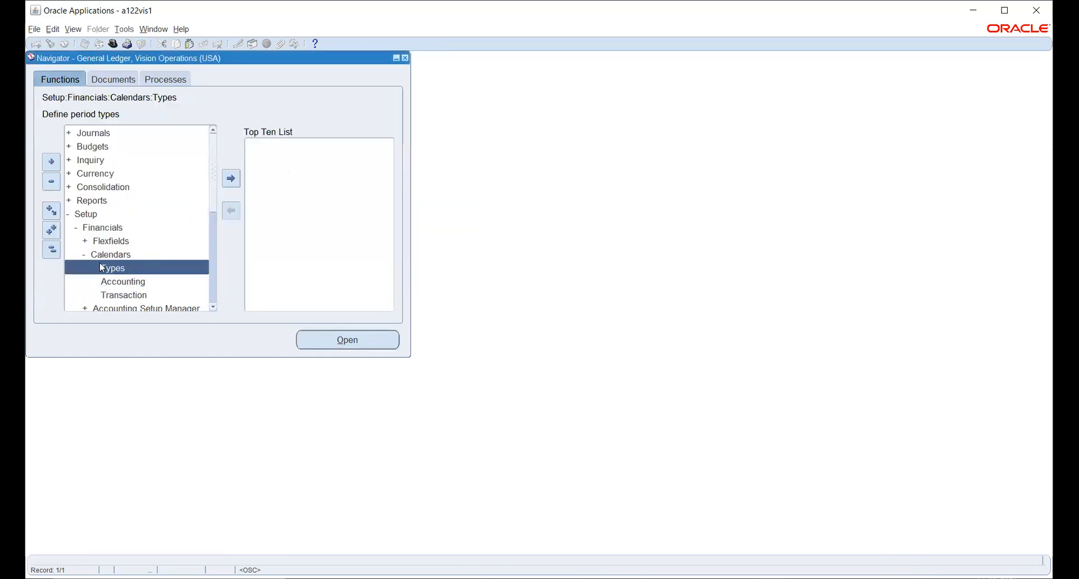
double_click(120, 285)
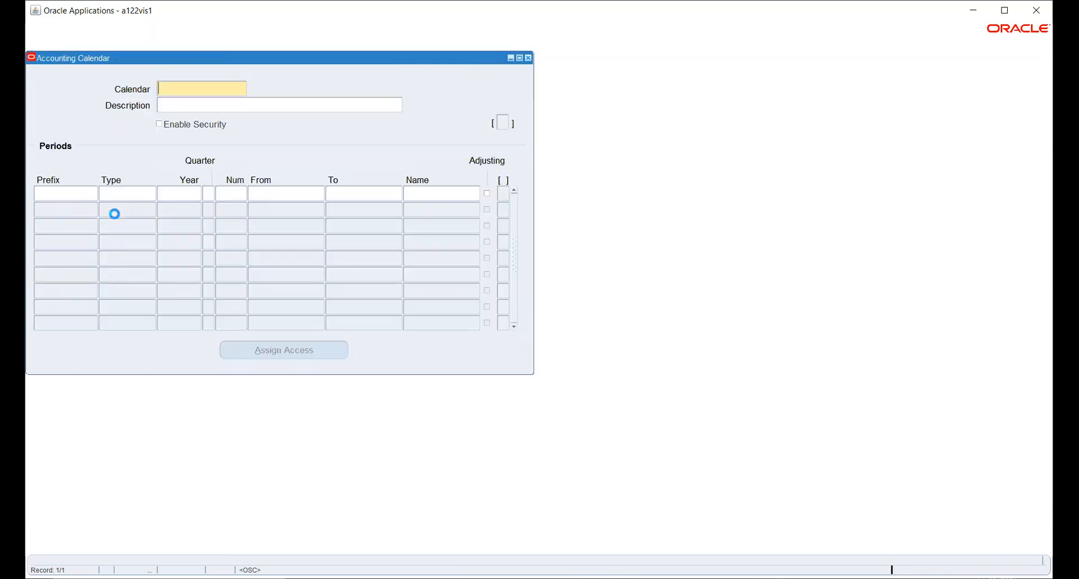
- Discard the partly typed IND calendar name and close the Accounting Calendar form
text(IND_)
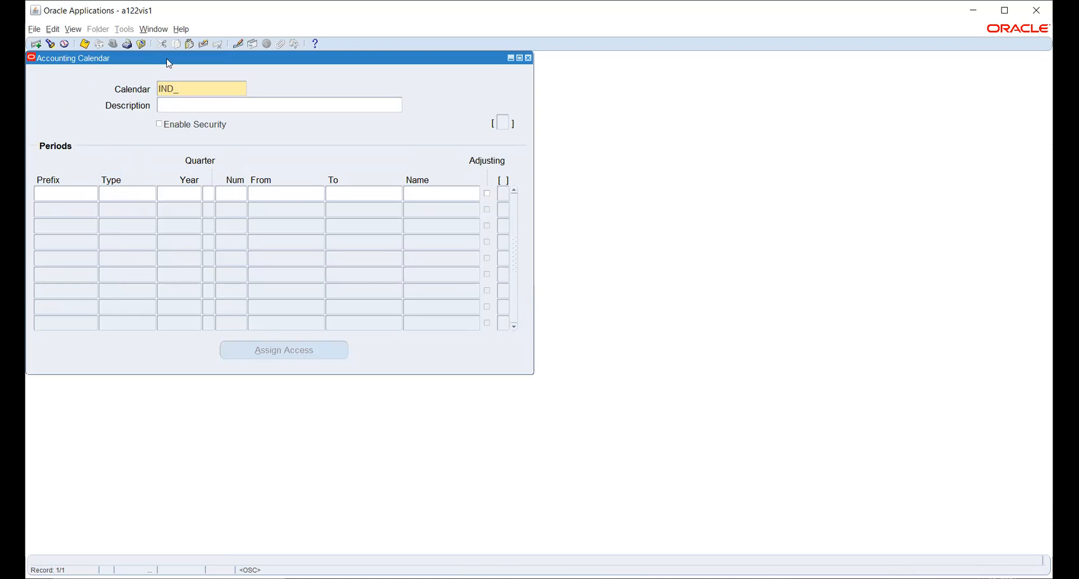
click(203, 45)
key(F4)
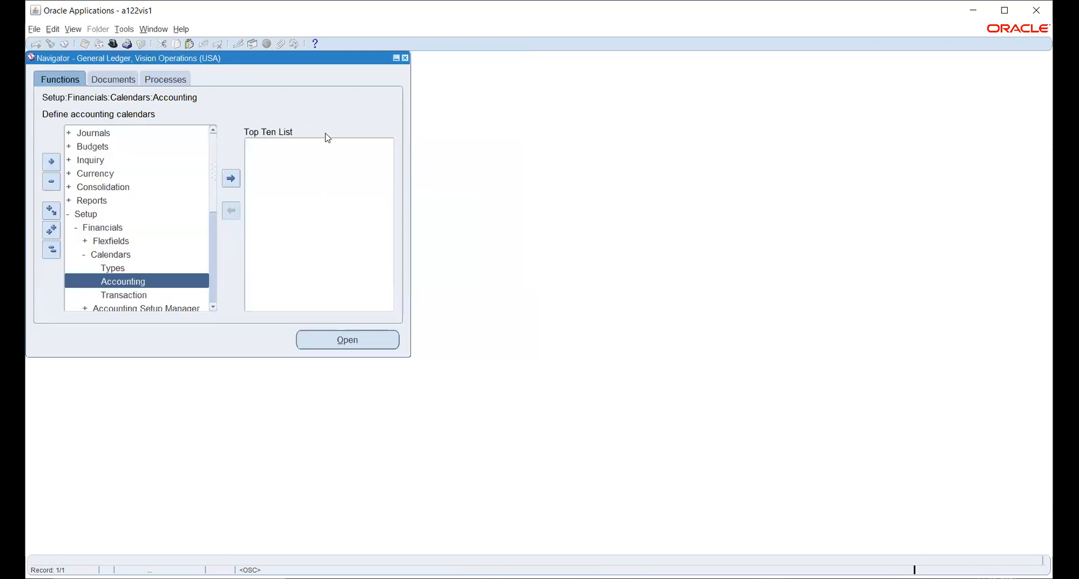
- Collapse the function tree, expand Setup, and switch to the browser window
click(51, 249)
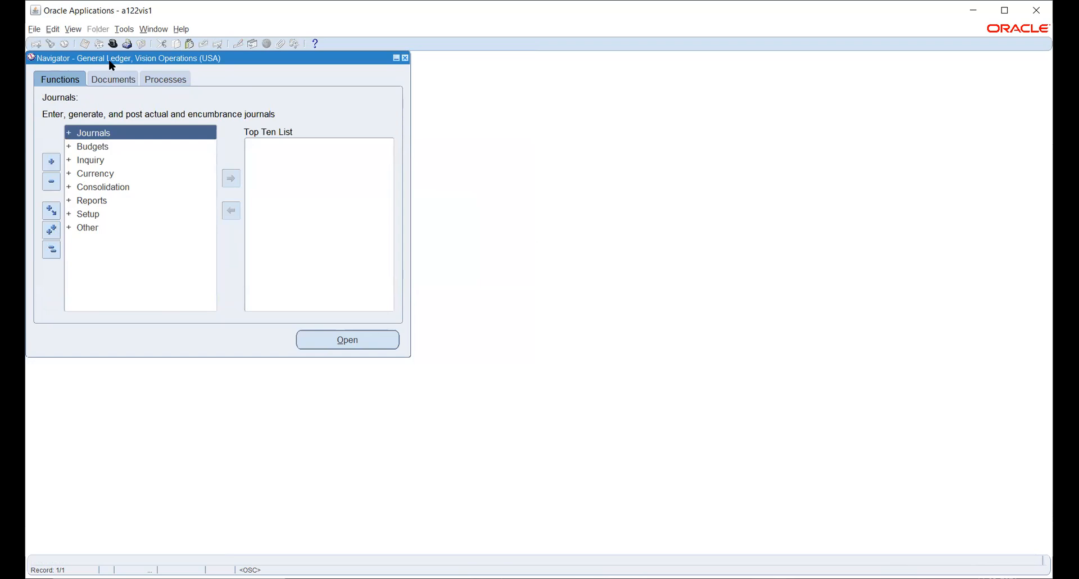
click(83, 216)
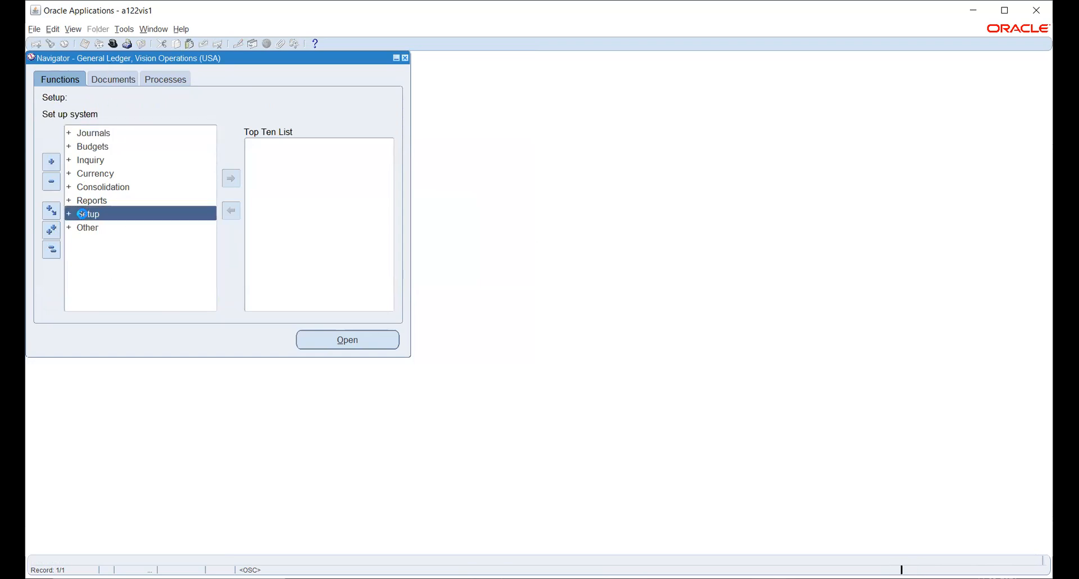
double_click(81, 213)
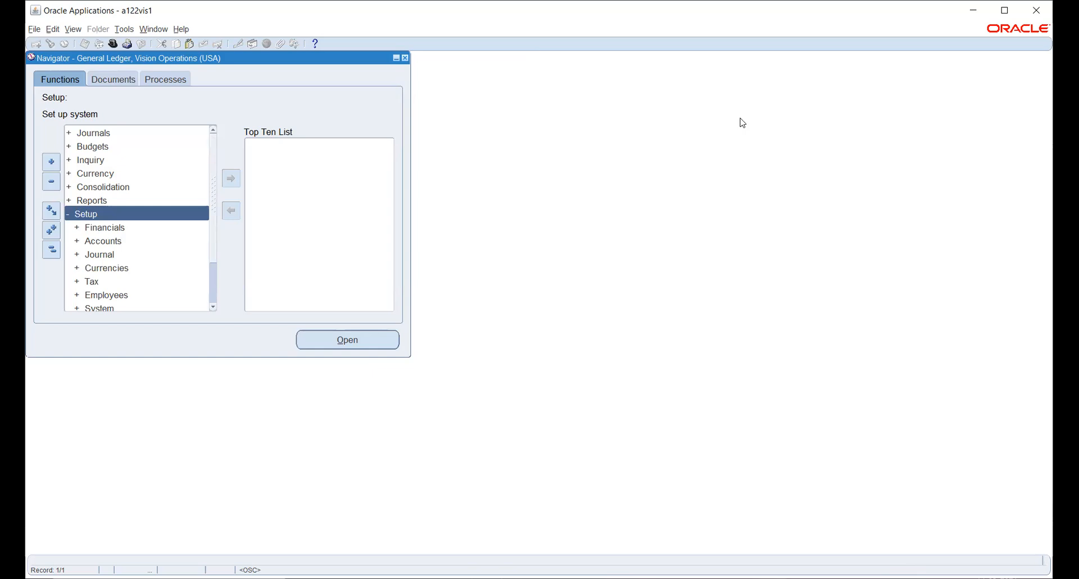
key(alt+Tab)
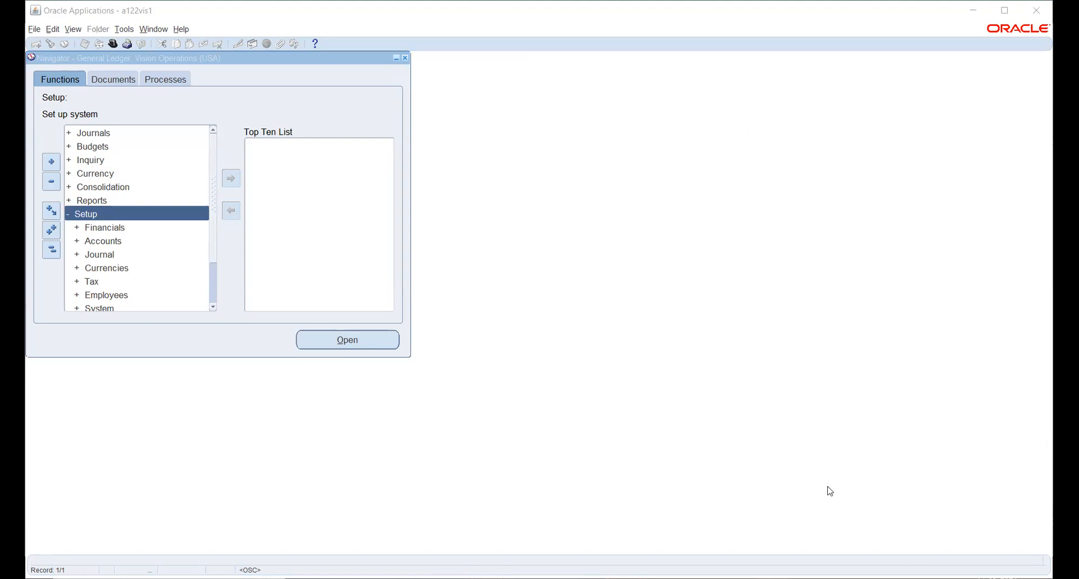
key(alt+Tab)
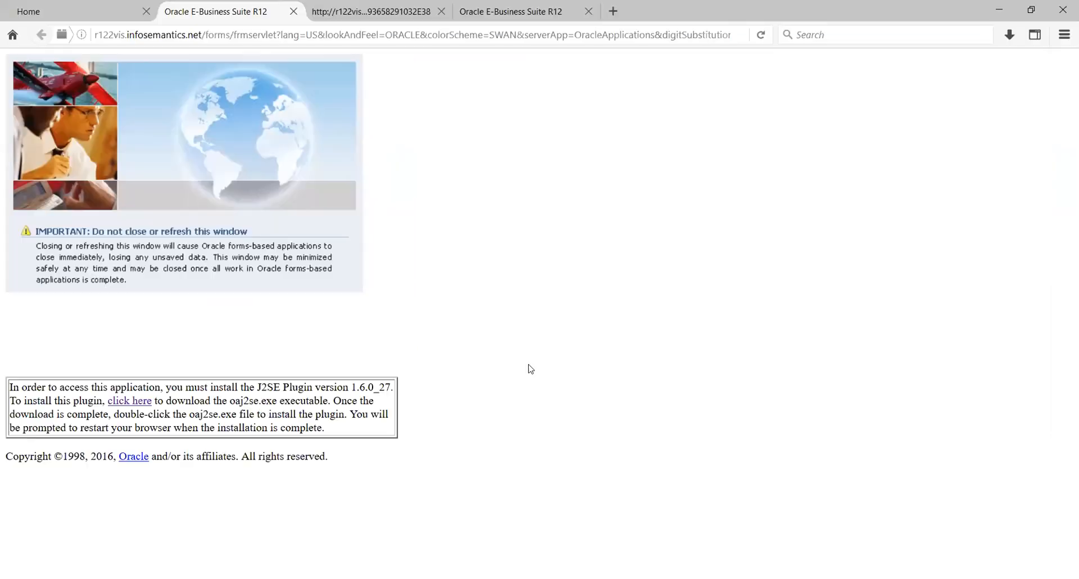
- Go to the E-Business Suite home page and open the responsibilities list
click(95, 16)
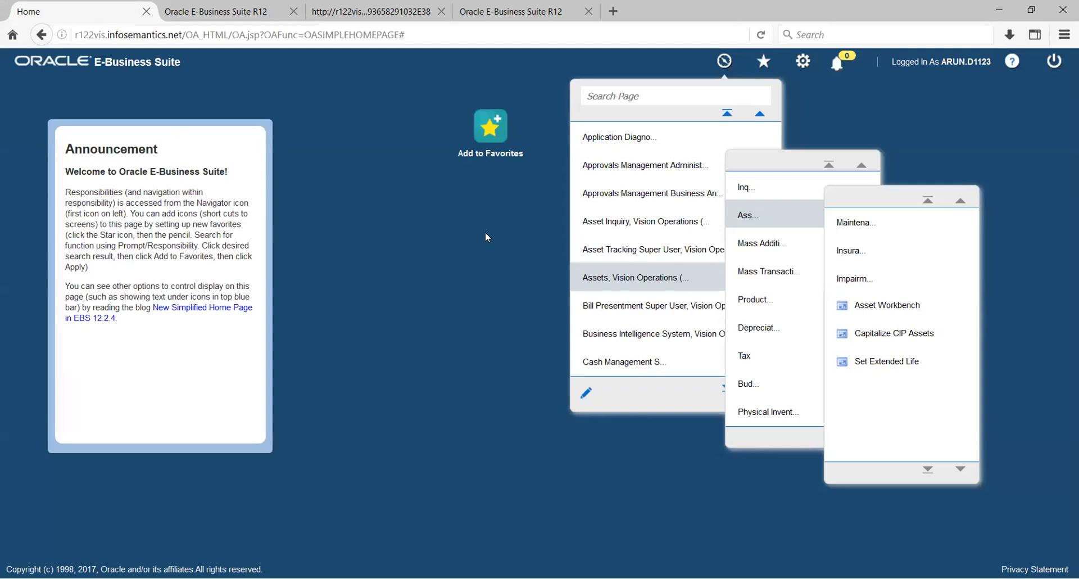
click(485, 236)
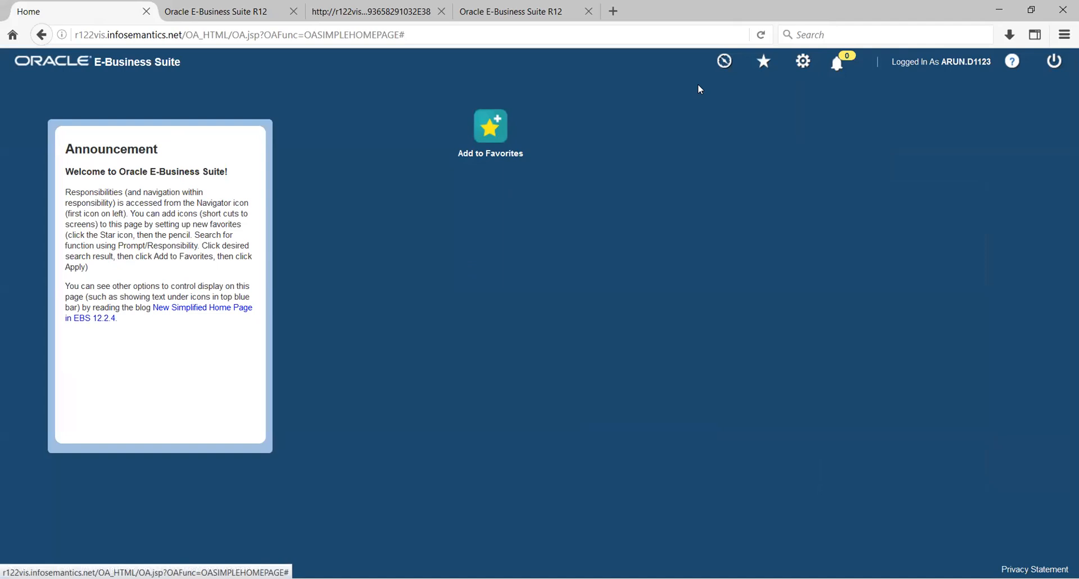
click(726, 62)
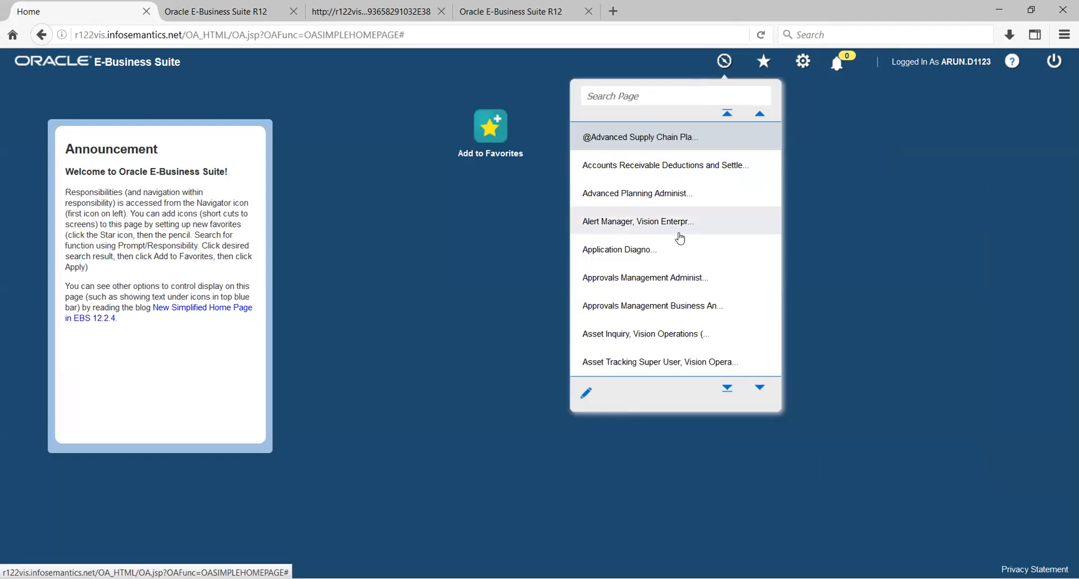
scroll(682, 236, down, 5)
scroll(679, 238, down, 4)
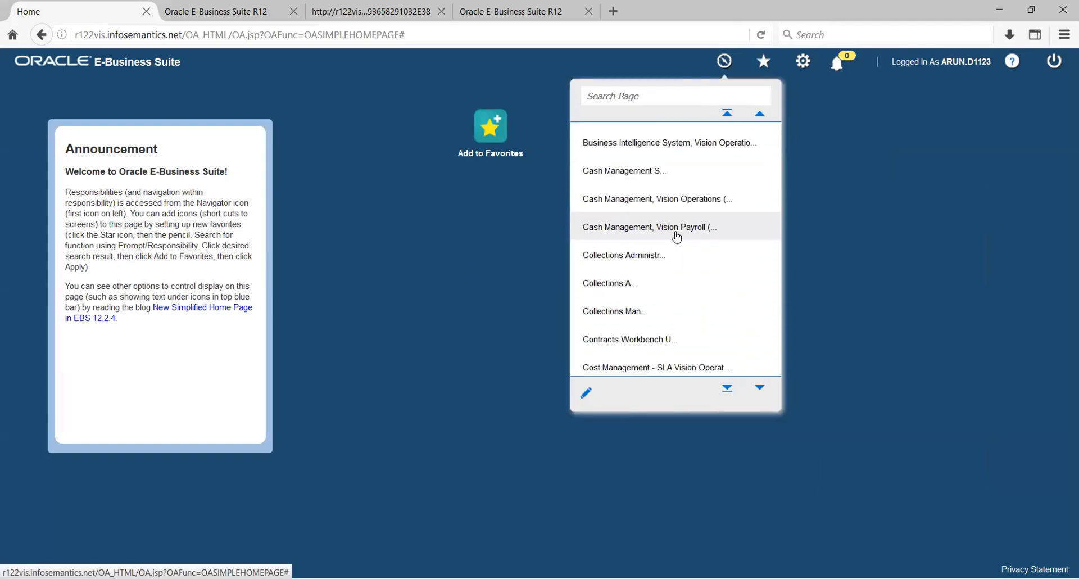
scroll(675, 235, down, 4)
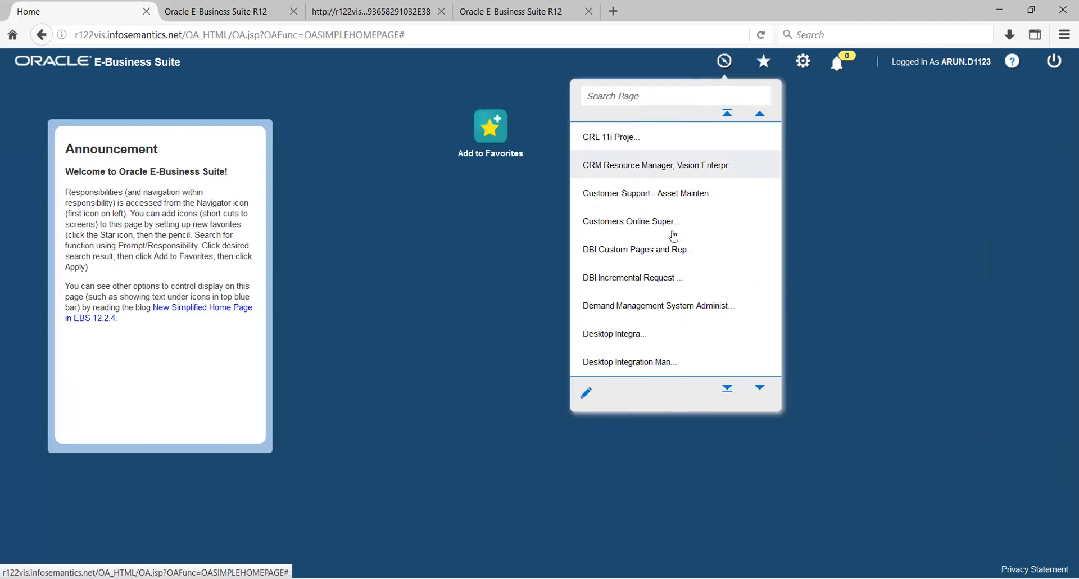
scroll(674, 235, down, 2)
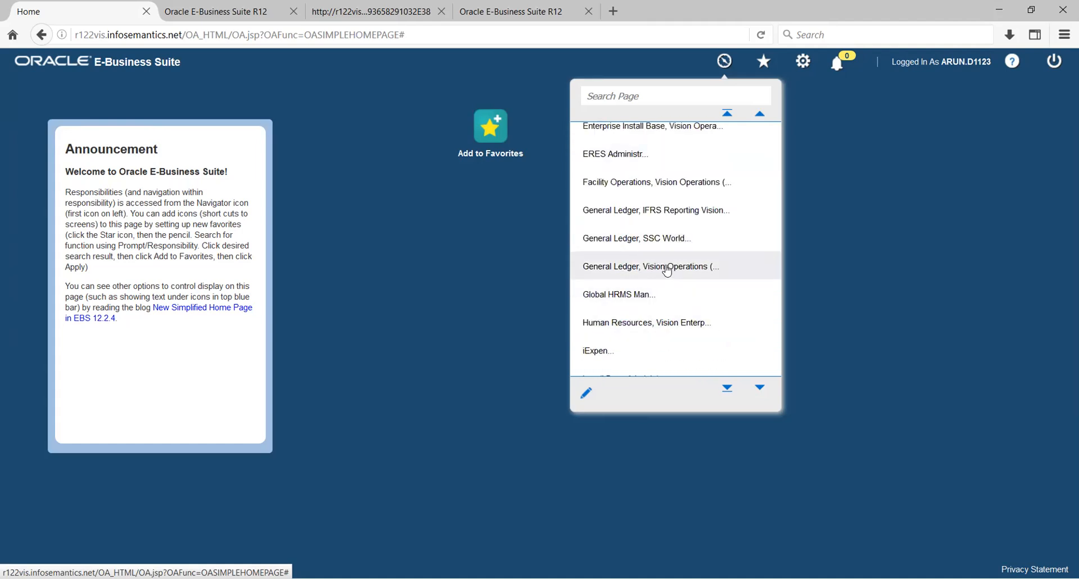
- Navigate General Ledger, Vision Operations > Setup > Financials > Calendars, then expand Financials in the forms Navigator
click(668, 271)
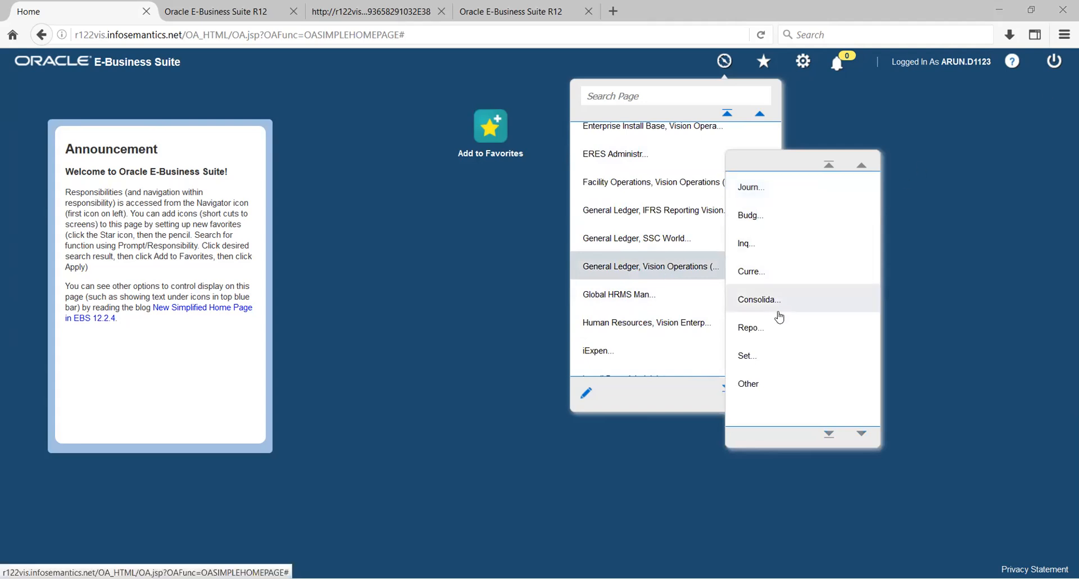
click(750, 358)
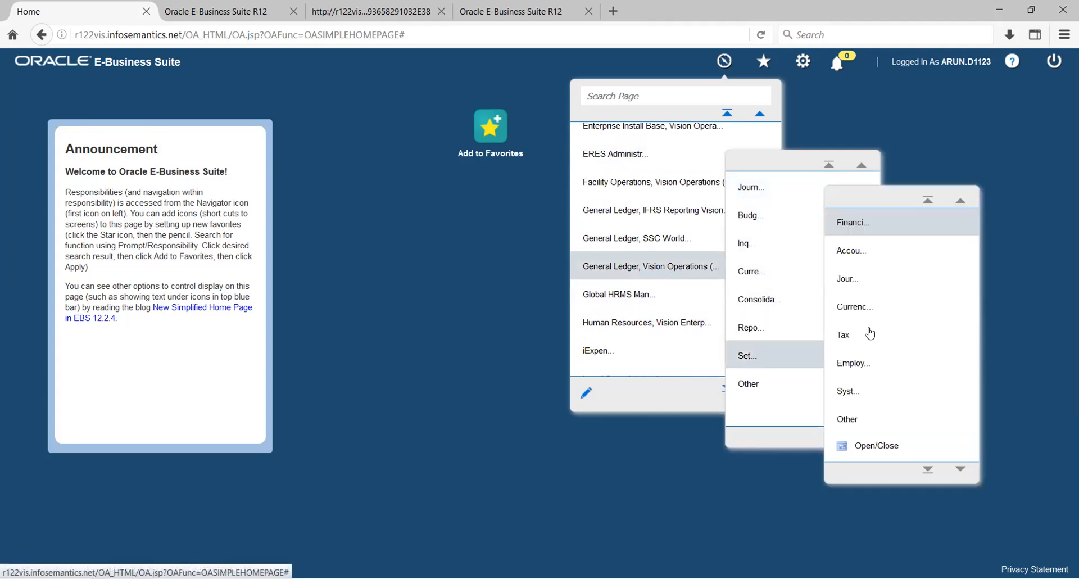
click(866, 231)
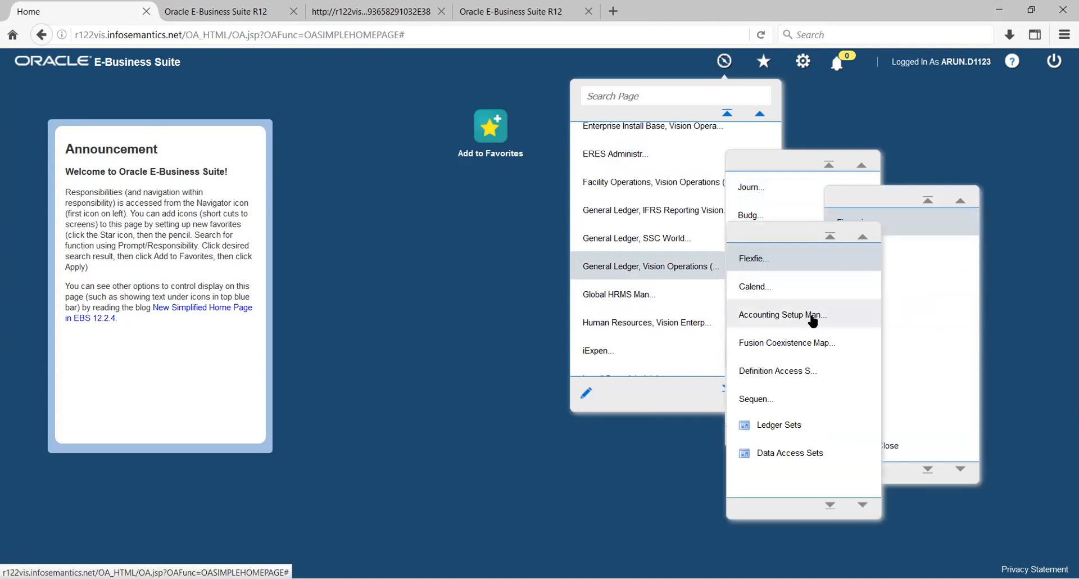
click(758, 288)
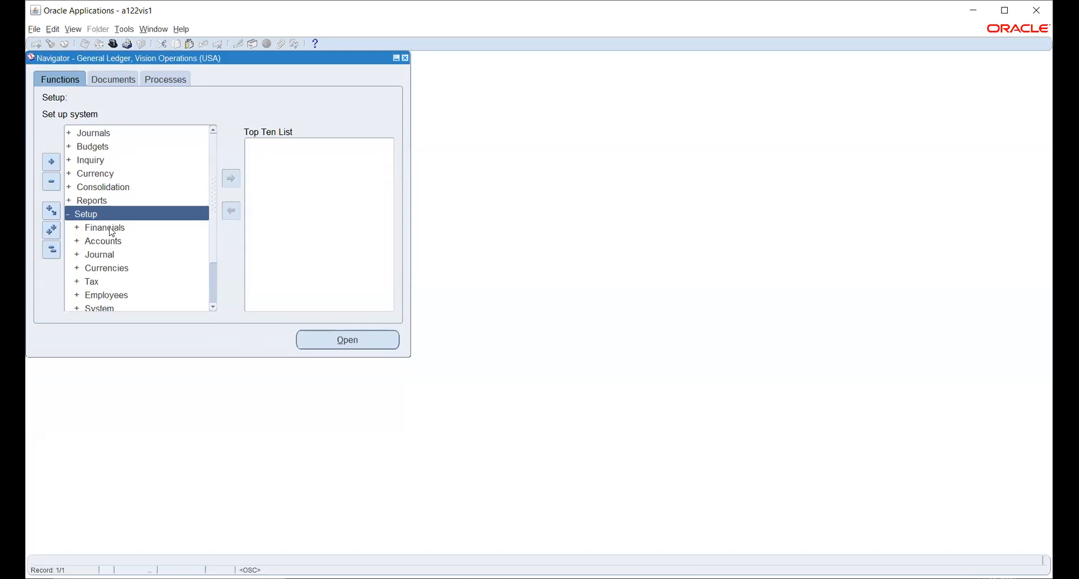
double_click(112, 228)
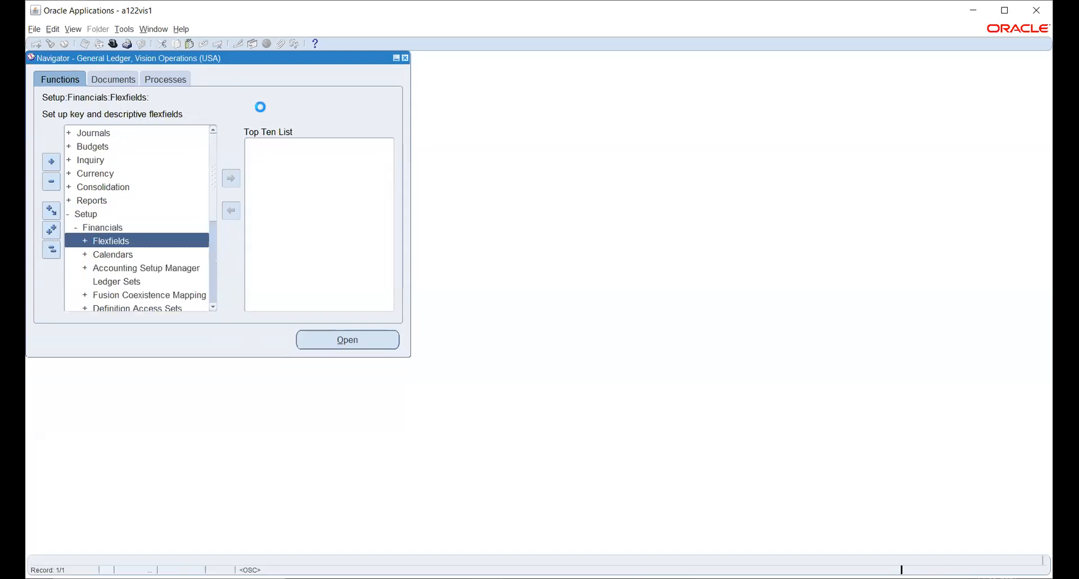
- Expand Calendars and launch the Accounting function's Accounting Calendar form
double_click(121, 254)
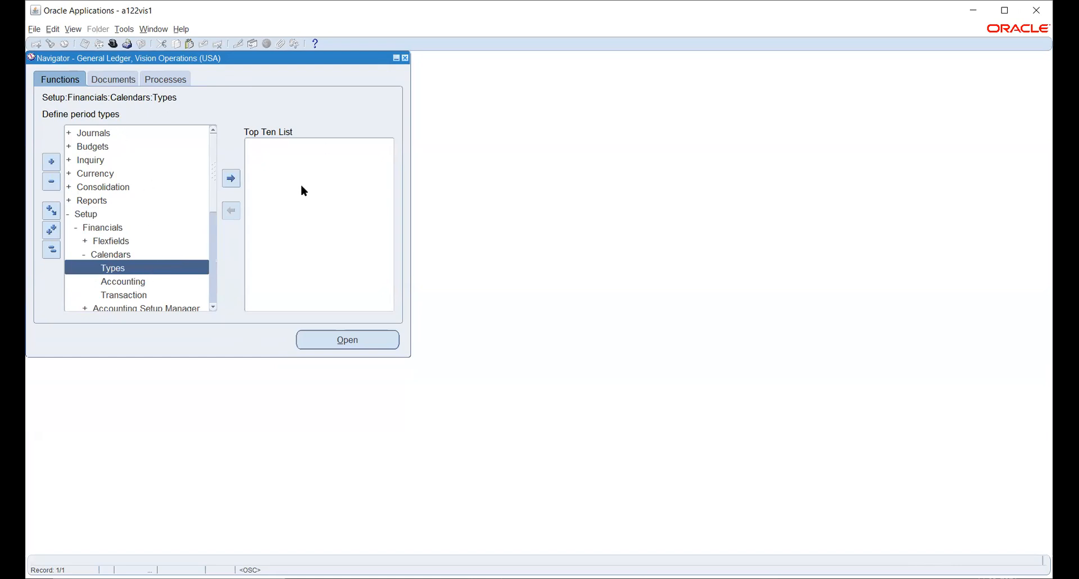
click(132, 285)
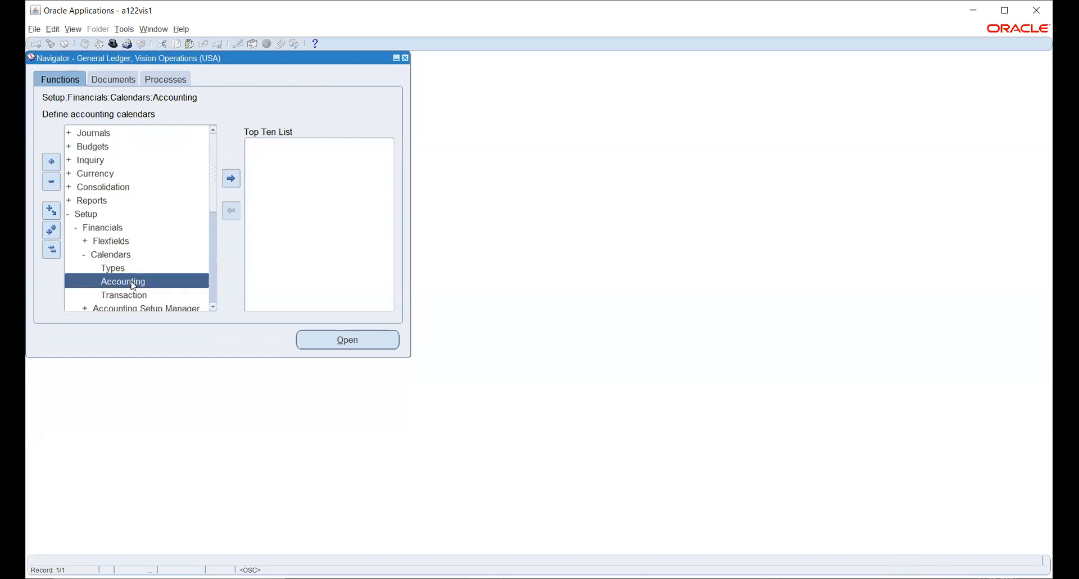
double_click(133, 285)
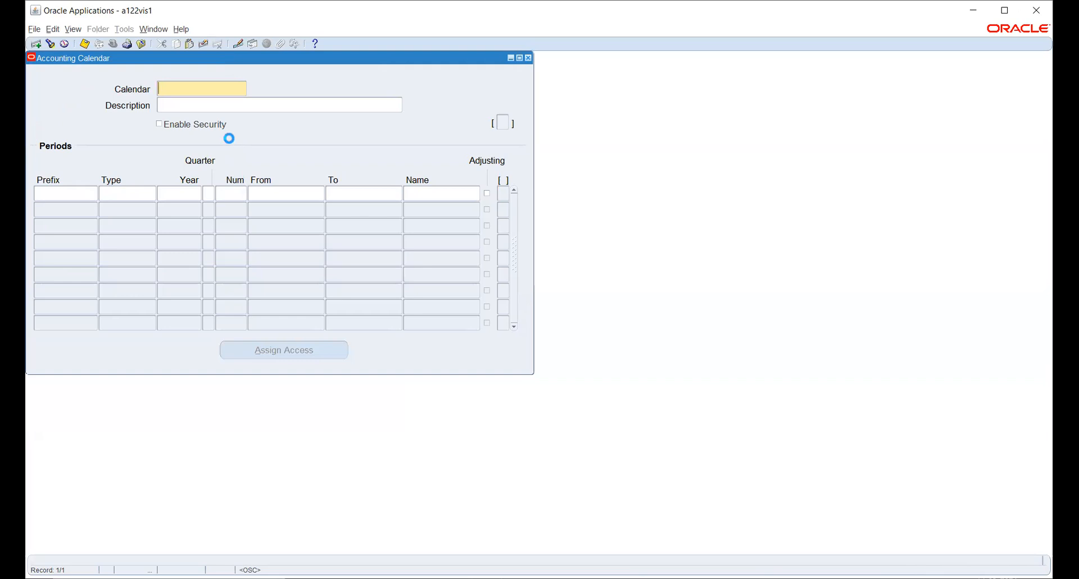
- Name the calendar IND_CAL and begin the first period with prefix Jan and type INDCAL
text(IND_CAL)
key(Tab)
click(60, 193)
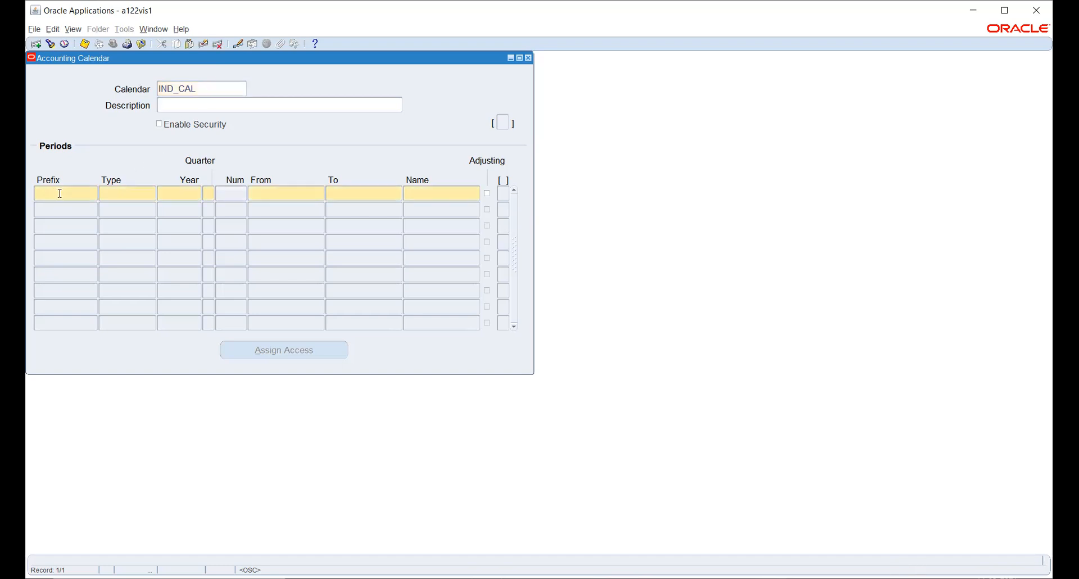
text(Jan)
key(Tab)
text(ind)
key(Tab)
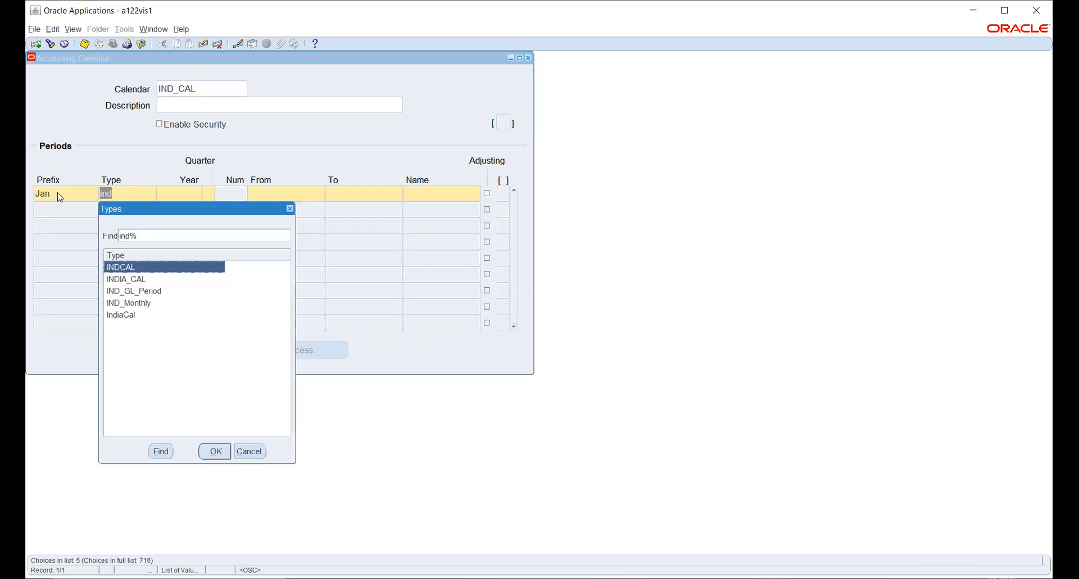
key(Return)
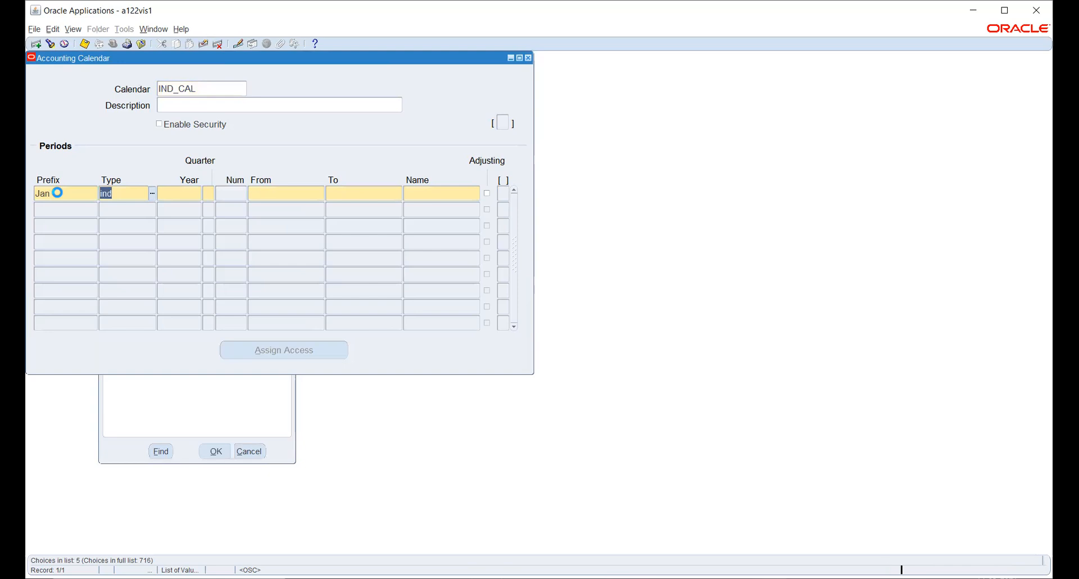
- Give it year 2021, number 1, dates 01-APR-2021 to 30-APR-2021, and change prefix Jan to Apr
text(2021)
key(Tab)
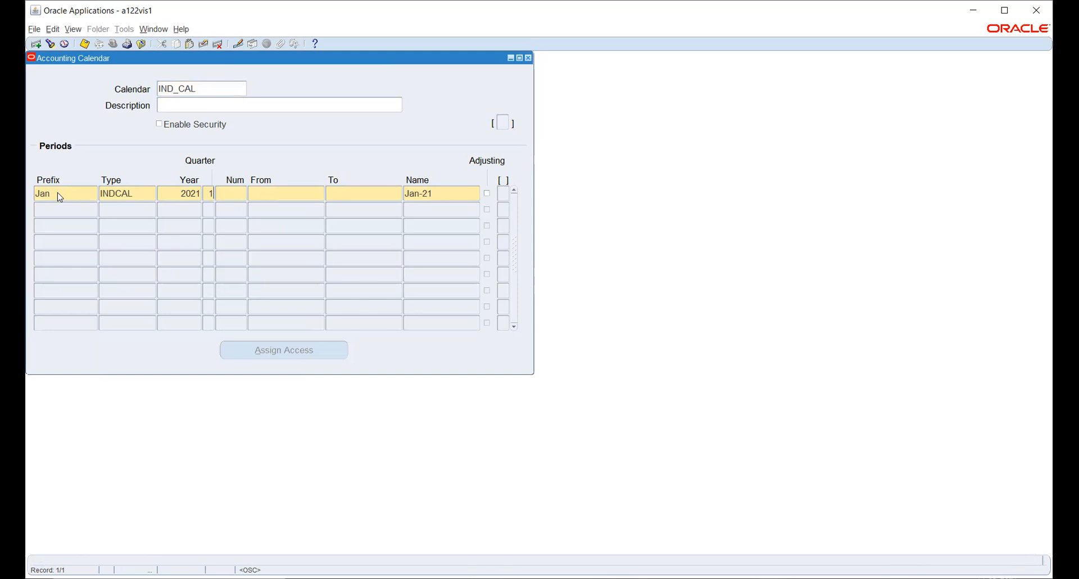
key(Tab)
text(1)
key(Tab)
text(1-APR-)
text(20)
text(21)
key(Tab)
text(30)
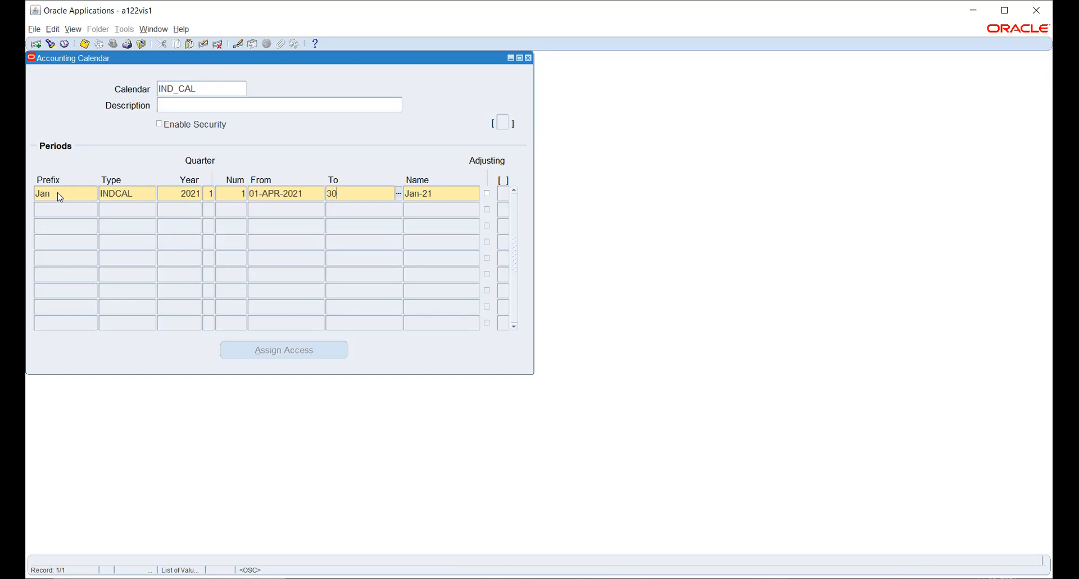
text(-APR-2021)
key(Tab)
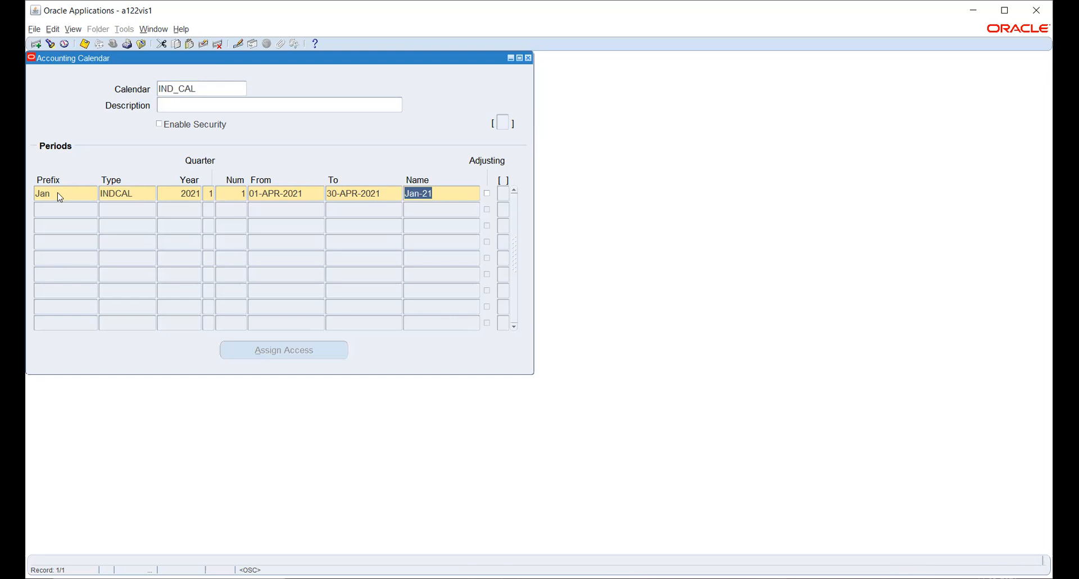
double_click(62, 194)
text(Apr)
key(Tab)
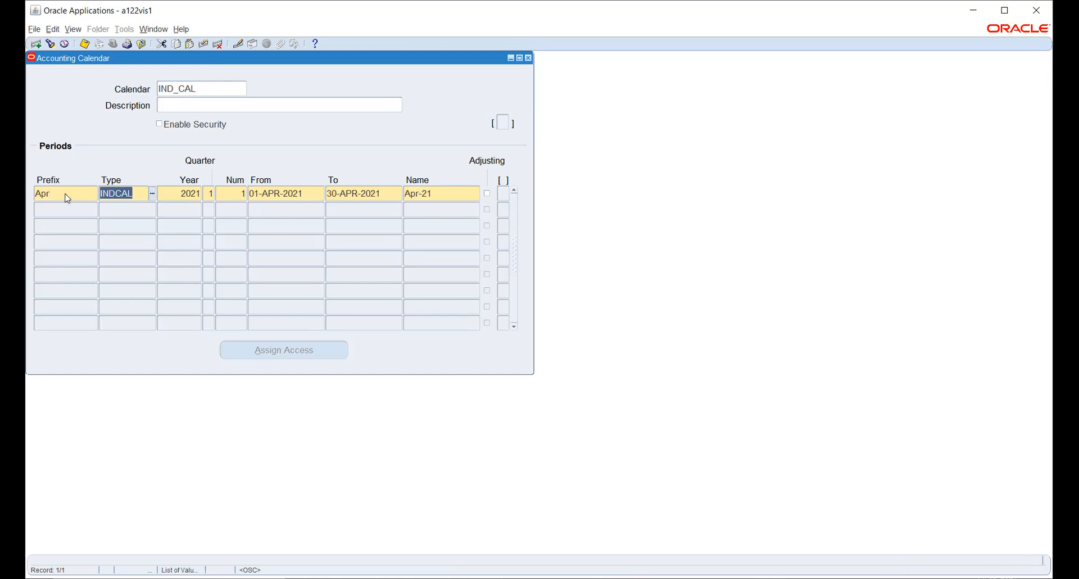
- Start the second period row with prefix May, type INDCAL, year 2021
click(452, 194)
key(Tab)
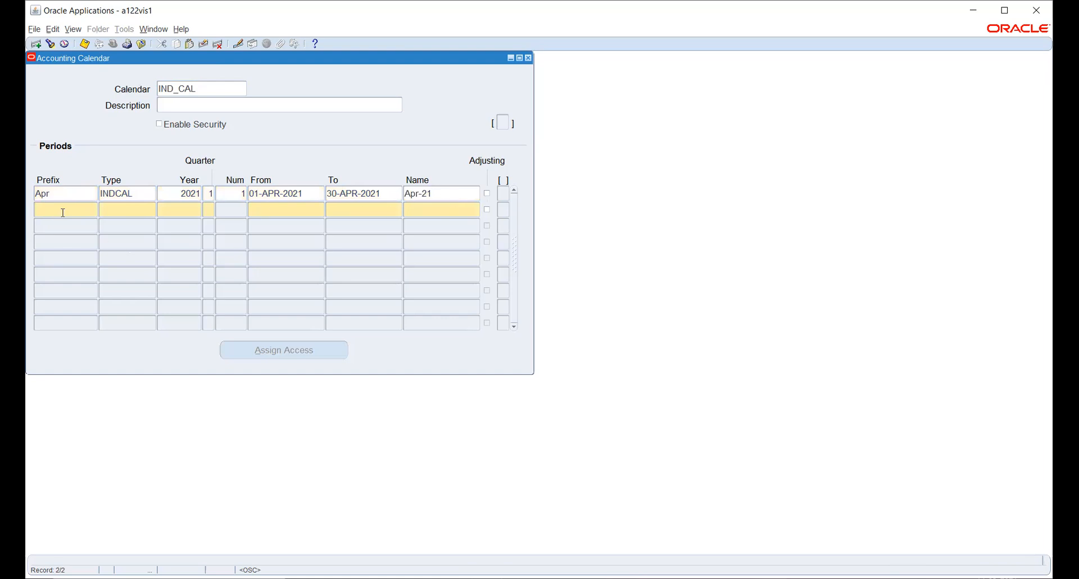
text(May)
key(Tab)
text(INDCAL)
key(Tab)
text(2021)
key(Tab)
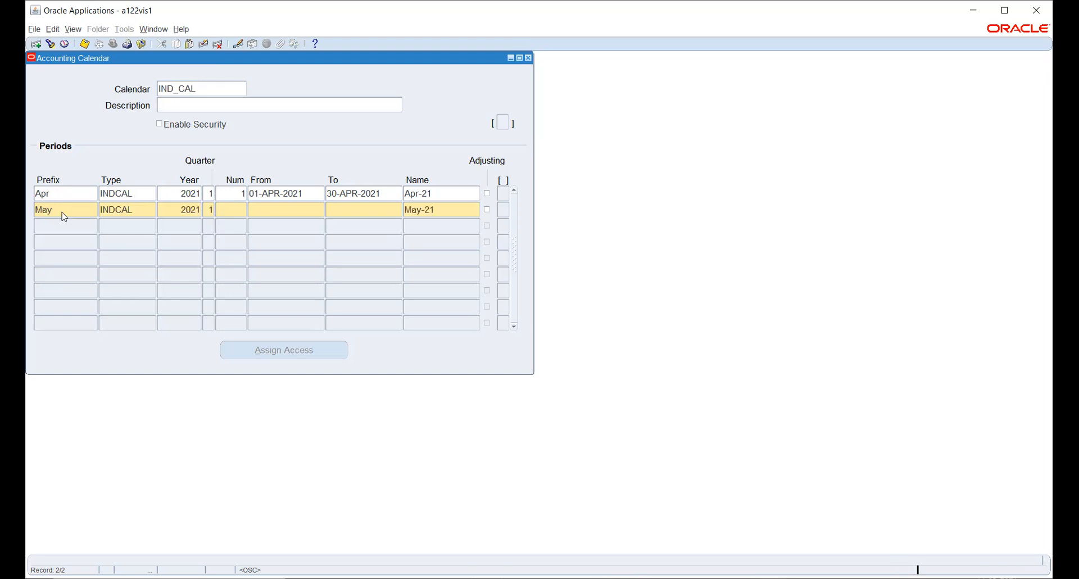
- Set the second period's number to 2 and dates 01-MAY-2021 to 31-MAY-2021
text(2)
key(Tab)
text(1-MAY-2021)
key(Tab)
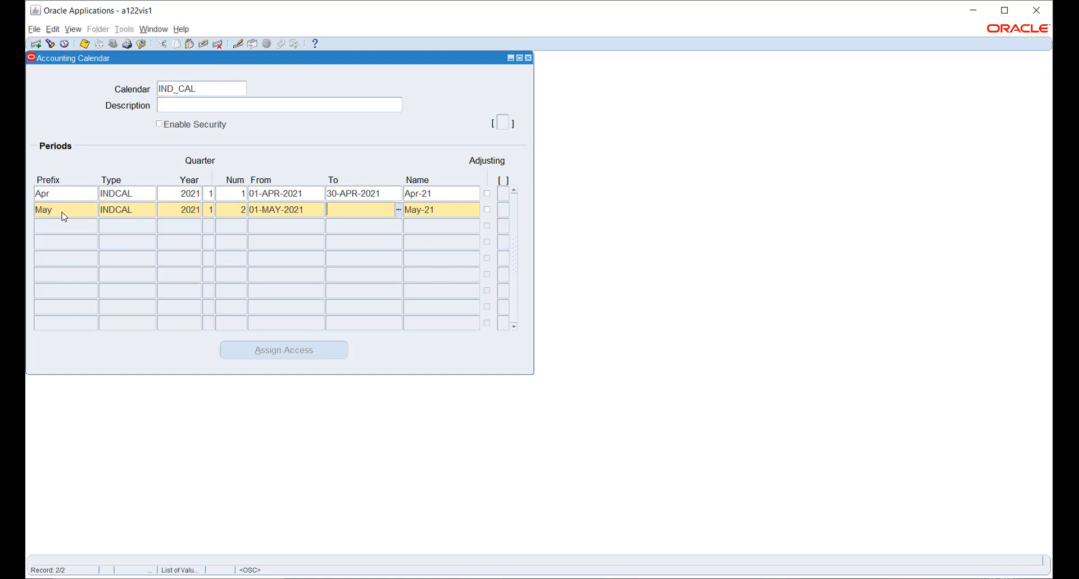
text(1)
text(MAY-)
text(2021)
key(Tab)
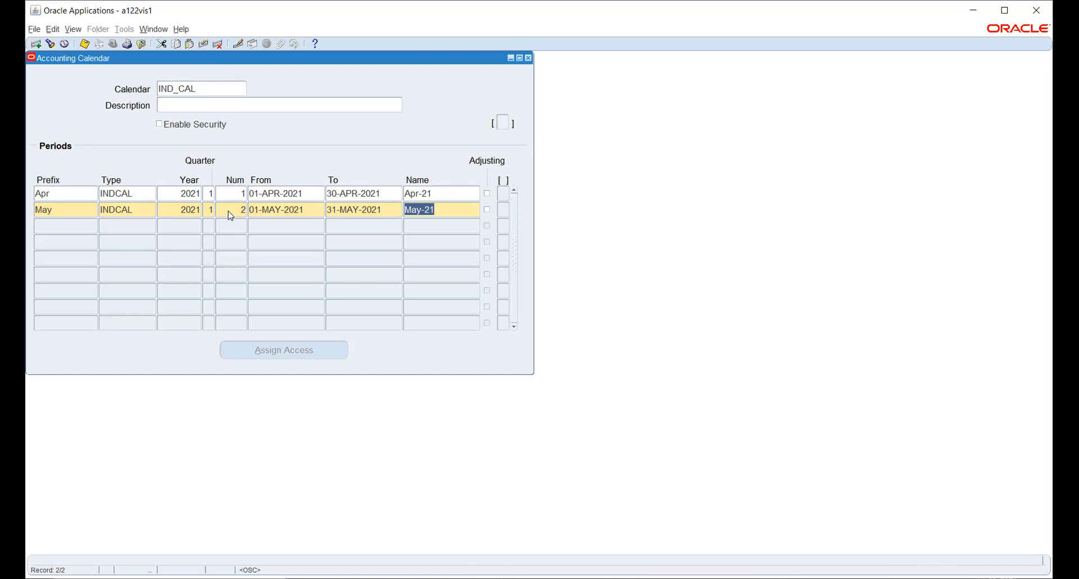
key(Down)
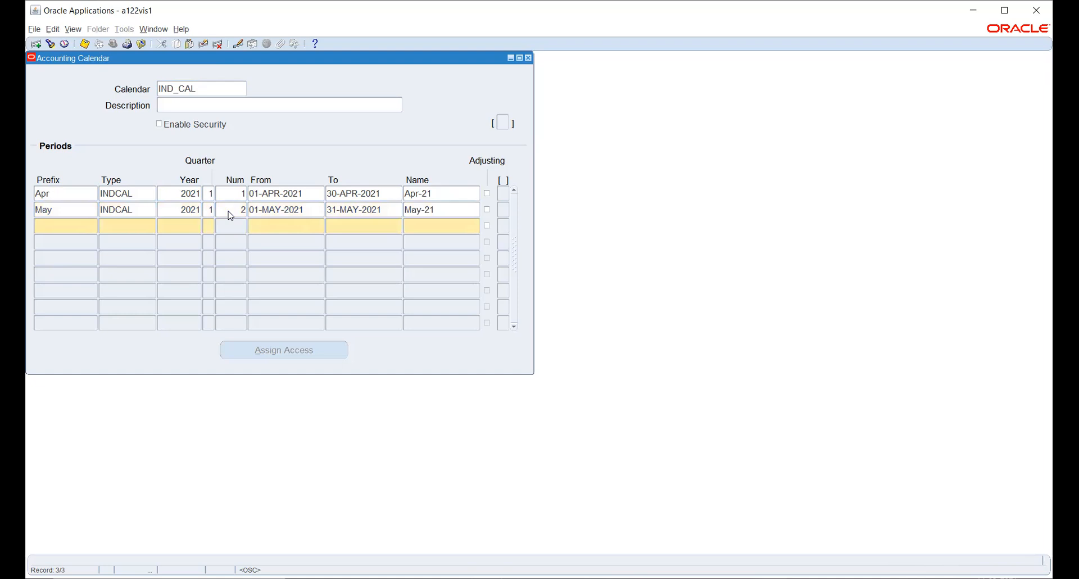
- Add period Jun: type INDCAL, year 2021, quarter 1, number 3, 01-JUN-2021 to 30-JUN-2021
text(JU)
key(BackSpace)
text(un)
key(Tab)
text(ind)
key(Down)
key(Down)
key(Up)
key(Up)
key(Return)
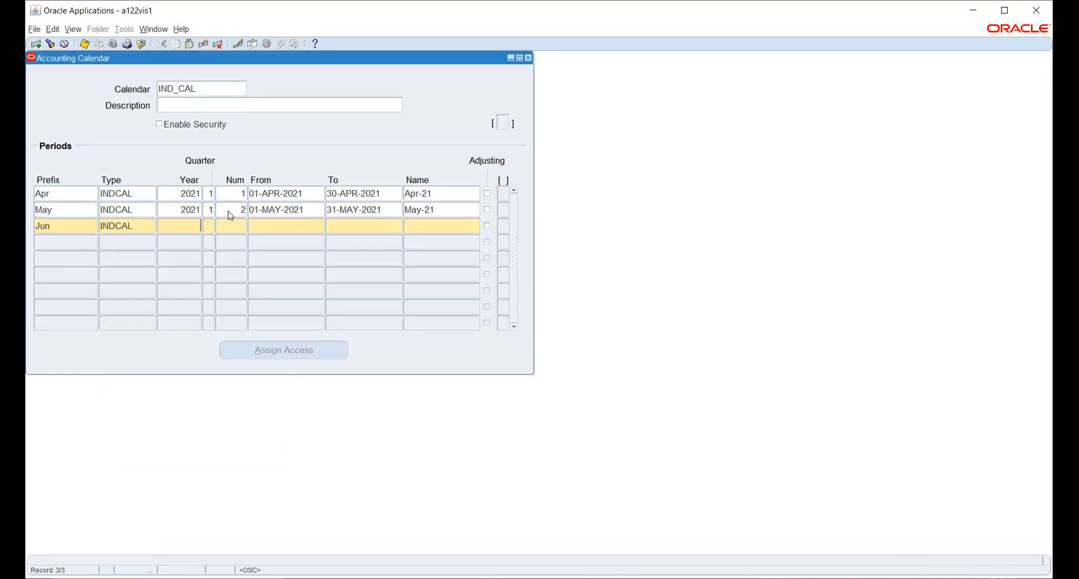
text(2021)
key(Tab)
text(1)
key(Tab)
text(3)
key(Tab)
text(1-JUN-2021)
key(Tab)
text(30JUN2021)
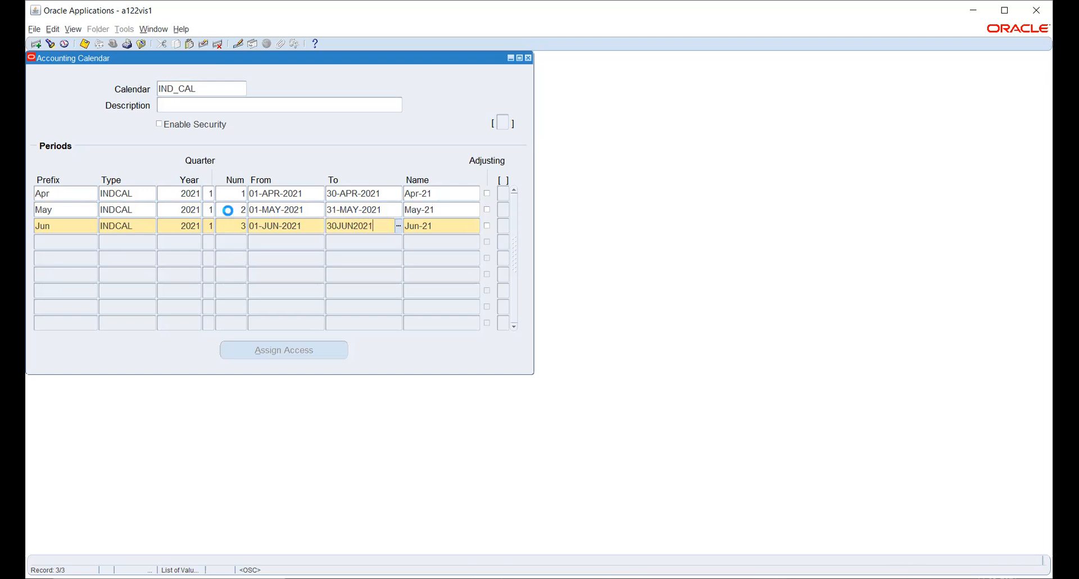
key(Tab)
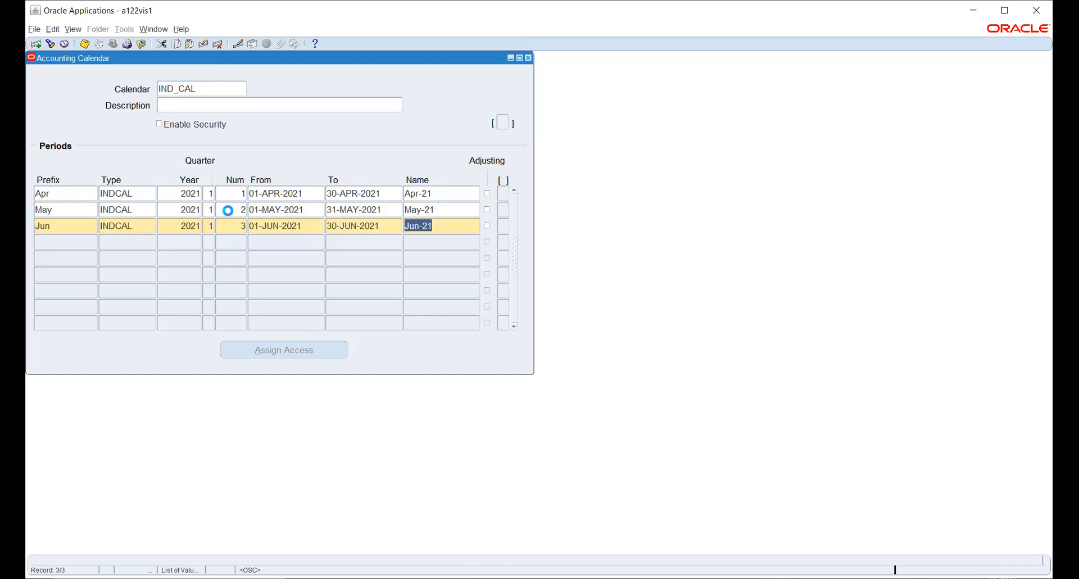
- Add period Jul: INDCAL, year 2021, quarter 2, number 4, 01-JUL-2021 to 31-JUL-2021
key(Tab)
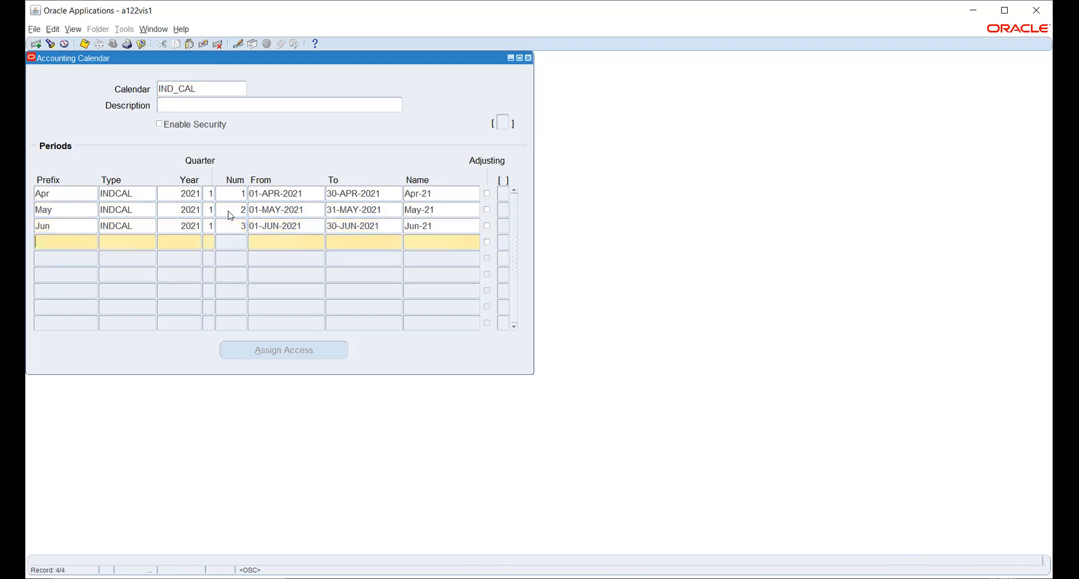
text(Jul)
key(Tab)
text(in)
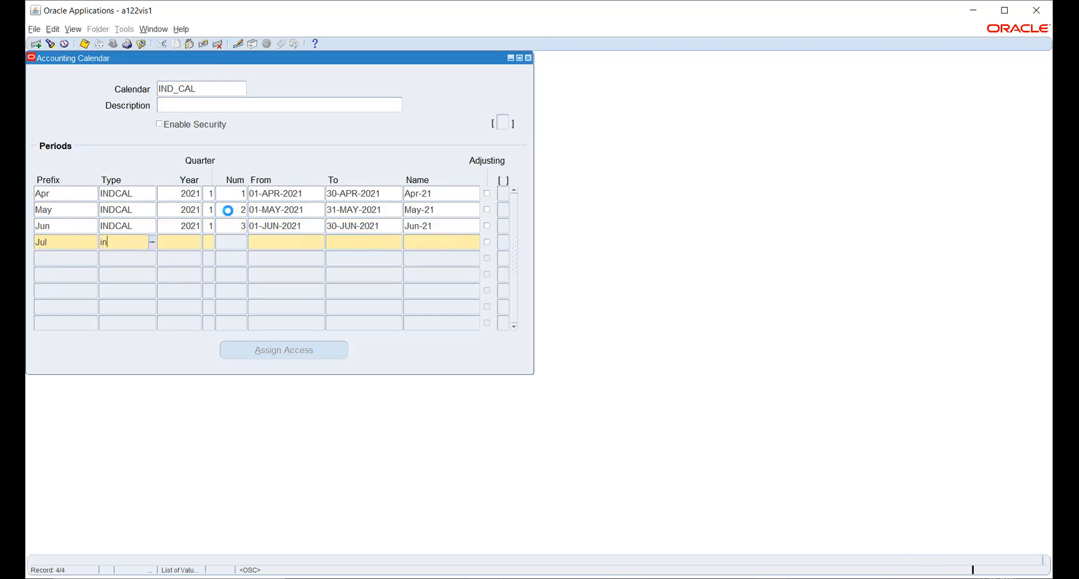
key(Tab)
key(Return)
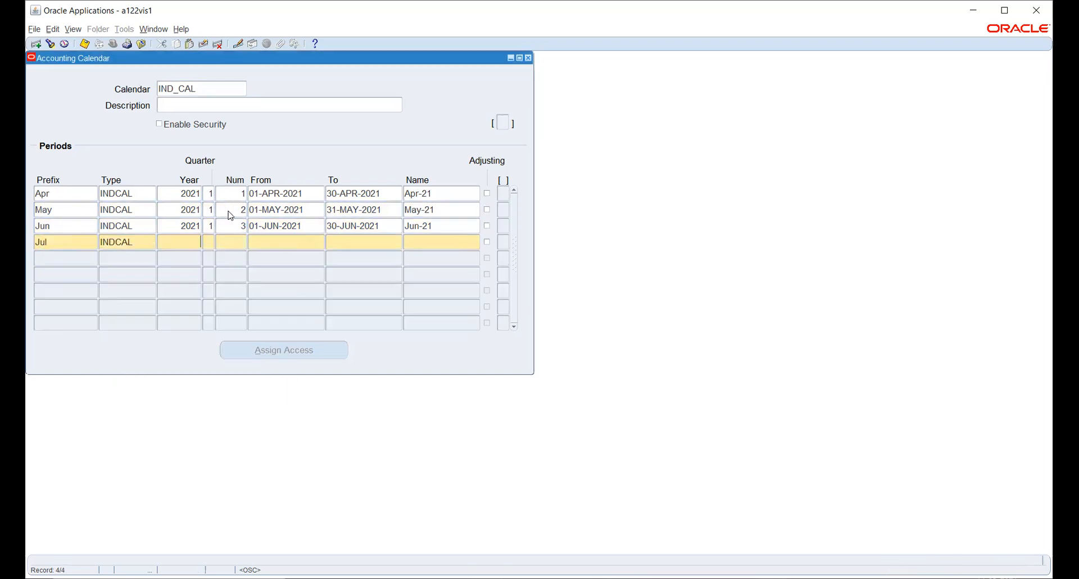
text(2021)
key(Tab)
text(2)
key(Tab)
text(4)
key(Tab)
text(1-JUL-2021)
key(Tab)
text(31)
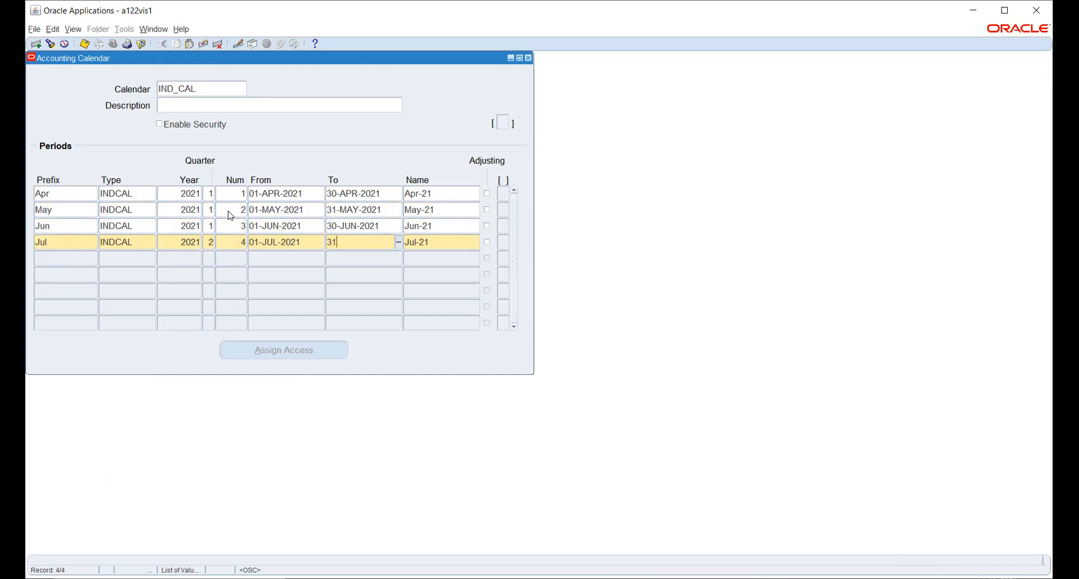
text(JUL2021)
key(Tab)
- Add period Aug: INDCAL, year 2021, quarter 2, number 5, 01-AUG-2021 to 31-AUG-2021
key(Tab)
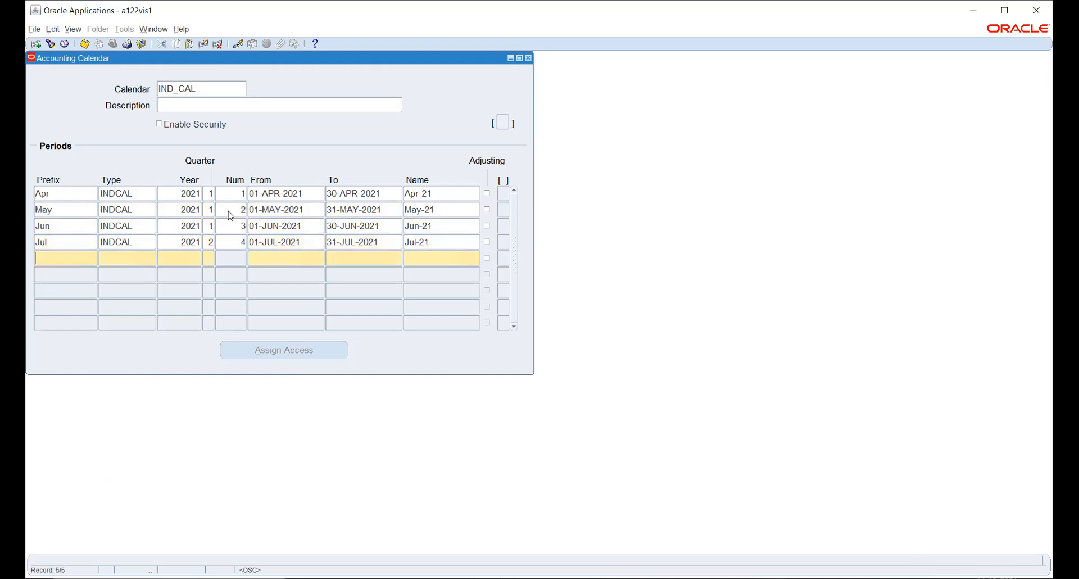
text(Aug)
key(Tab)
text(ind)
click(216, 516)
key(Tab)
text(2021)
key(Tab)
text(2)
key(Tab)
text(5)
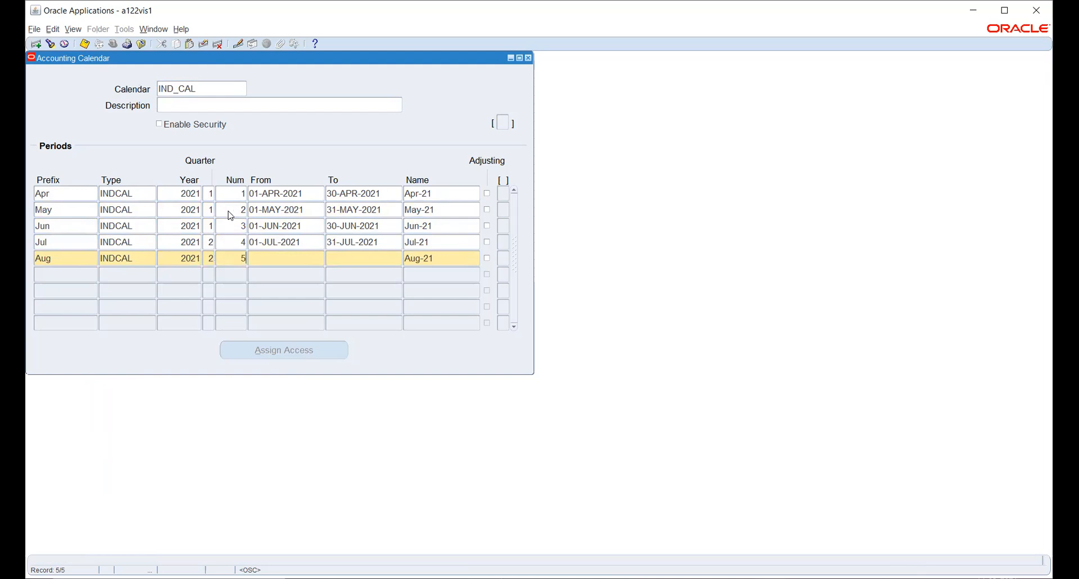
key(Tab)
text(1)
text(-AUG-2021)
key(Tab)
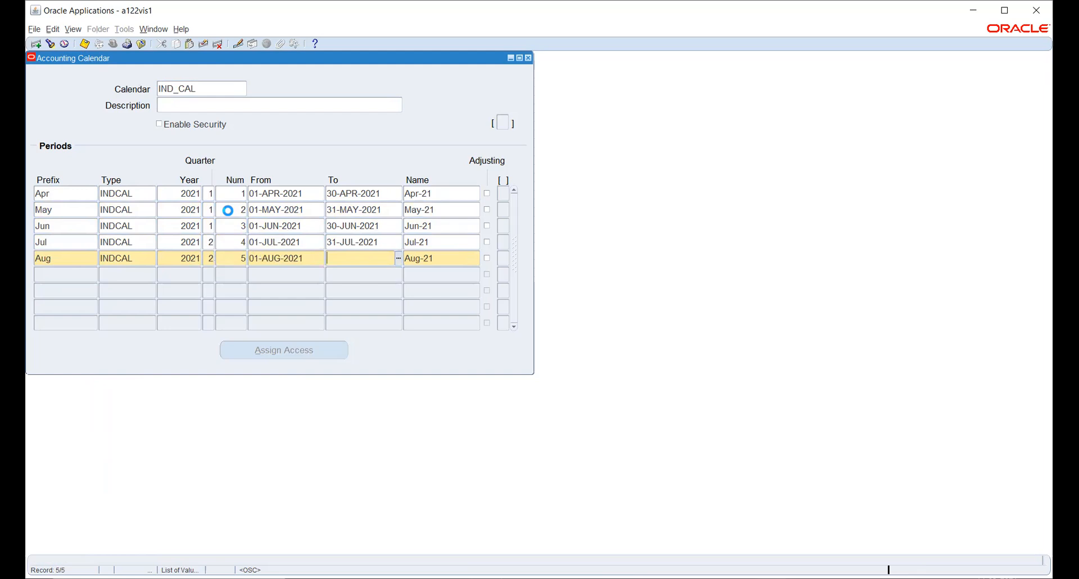
text(31AUG2021)
- Add period Sep: INDCAL, year 2021, quarter 2, number 6, 01-SEP-2021 to 30-SEP-2021
key(Tab)
key(Down)
text(Sep)
key(Tab)
text(ind)
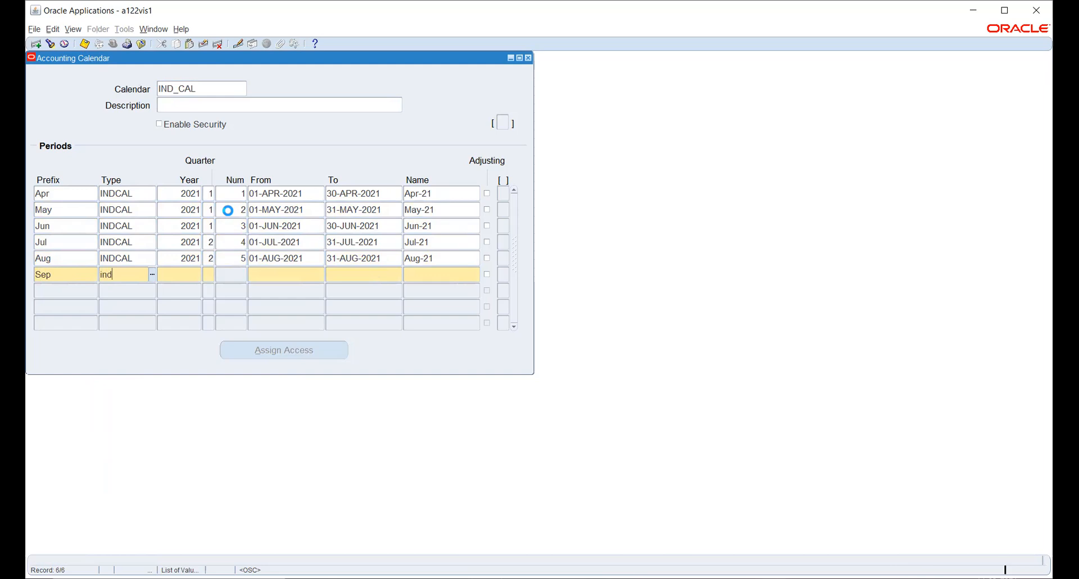
key(Return)
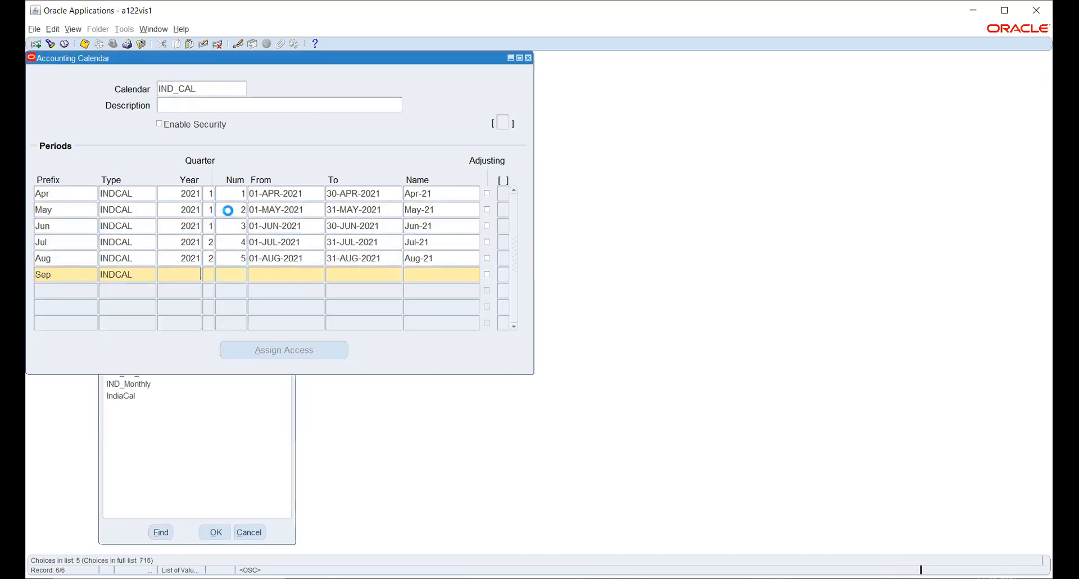
text(2021)
key(Tab)
text(2)
key(Tab)
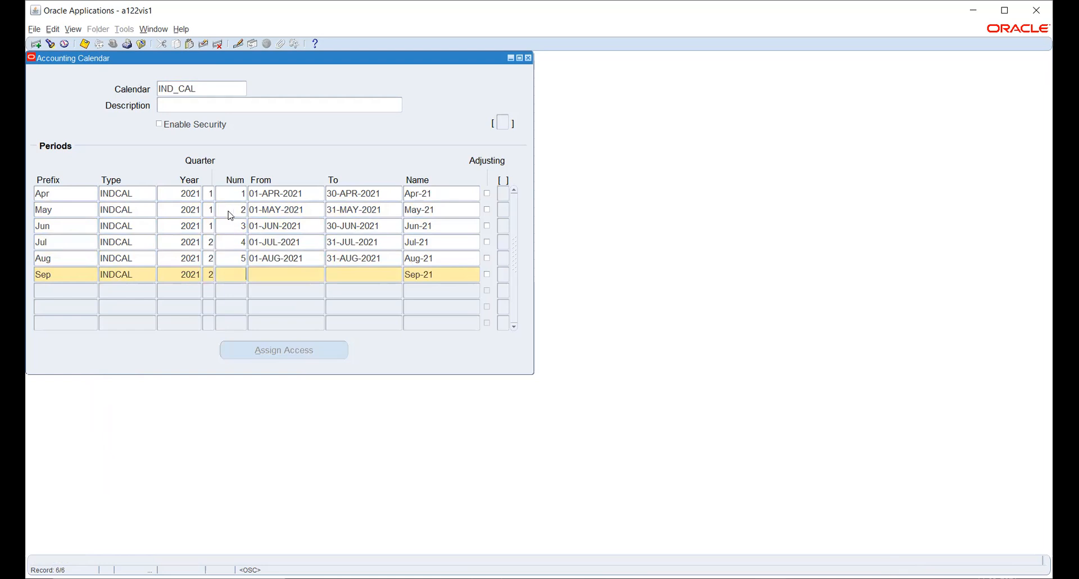
text(6)
key(Tab)
text(1-)
text(SEP-)
text(2021)
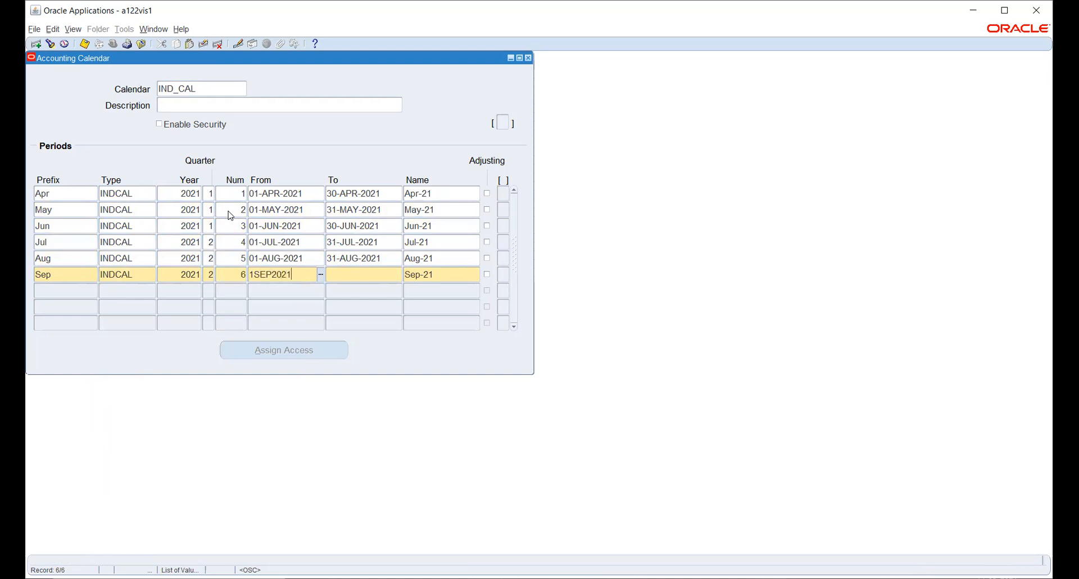
key(Tab)
text(30-SEP-)
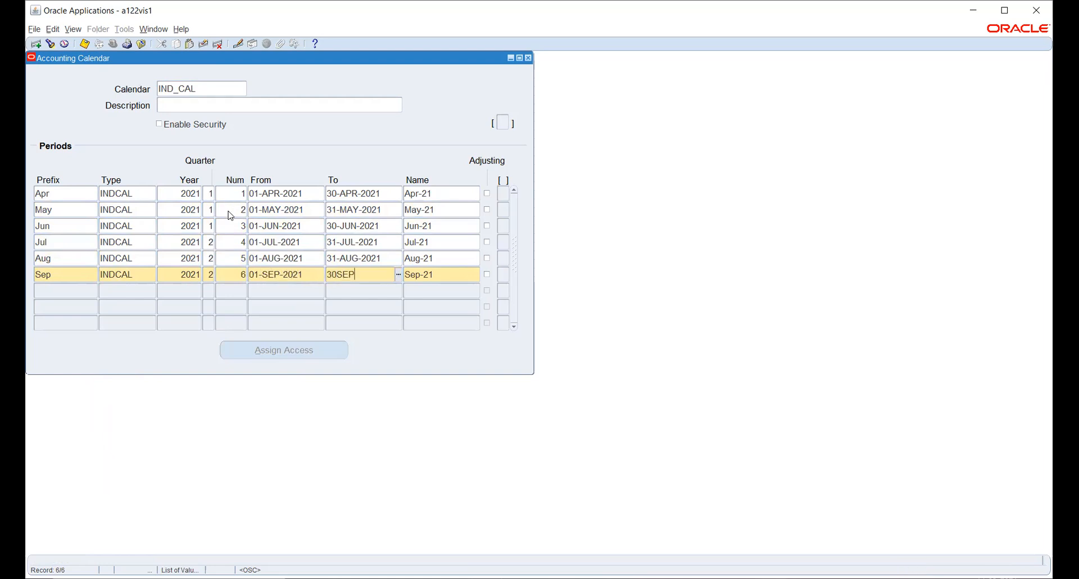
text(2021)
key(Tab)
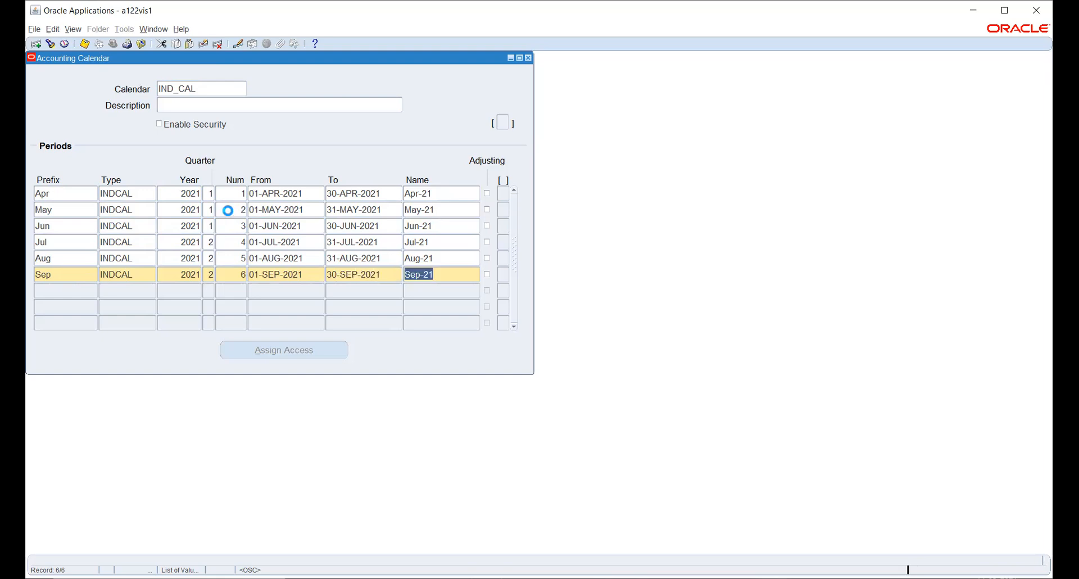
- Begin a seventh row with prefix Oct and look up the INDCAL period type
key(Tab)
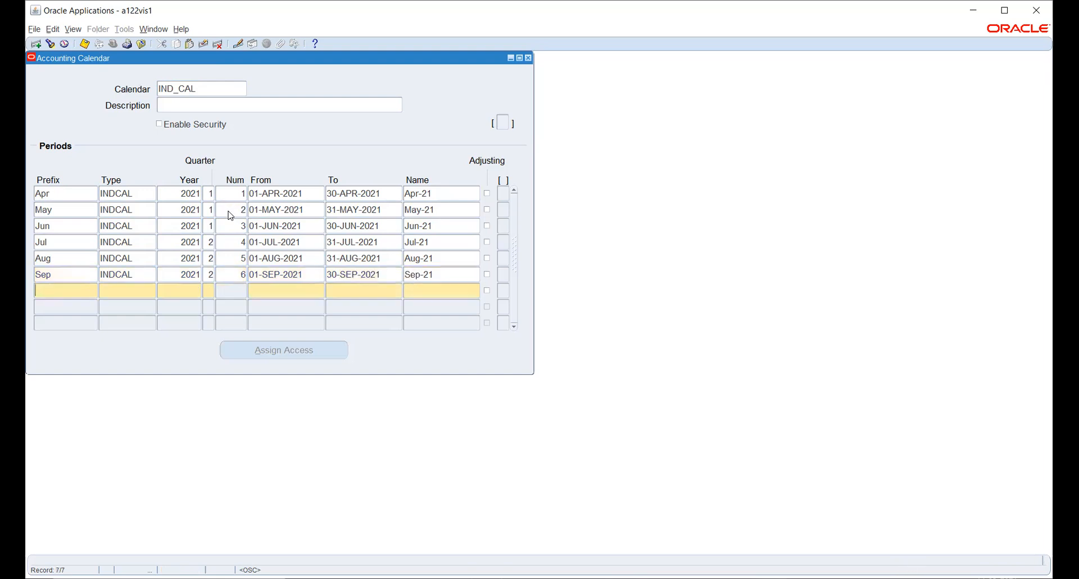
text(Oct)
key(Tab)
text(in)
key(Tab)
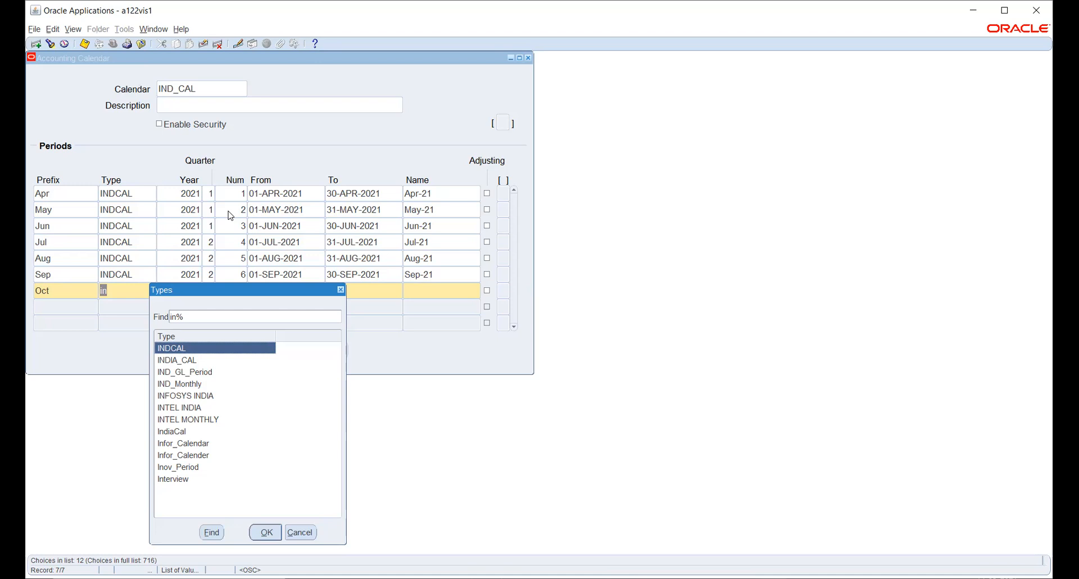
- Finish the Oct row: INDCAL, year 2021, quarter 3, number 7, 01-OCT-2021 to 31-OCT-2021
key(Return)
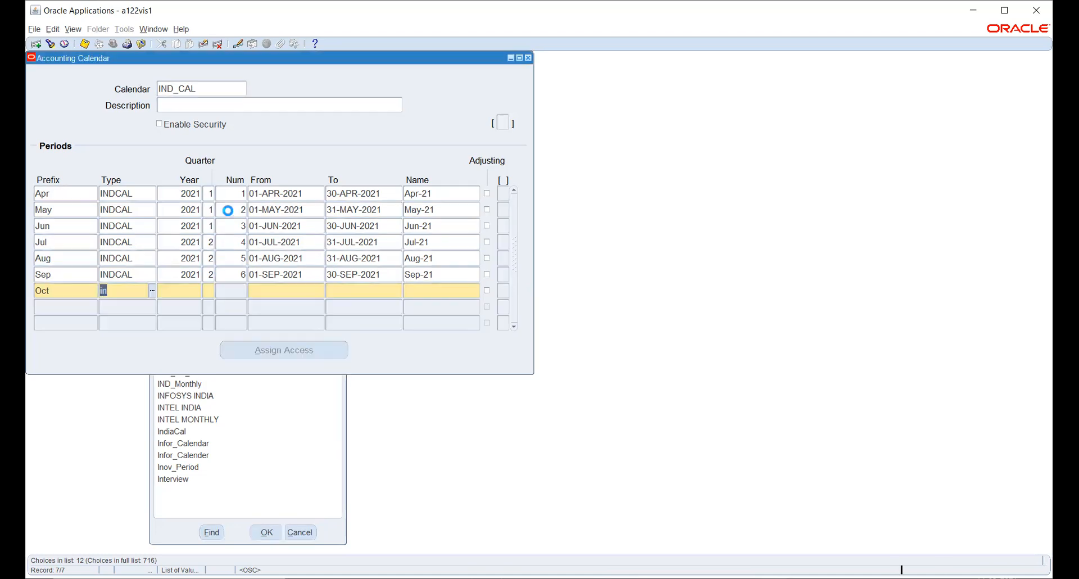
text(2021)
key(Tab)
text(3)
text(7)
key(Tab)
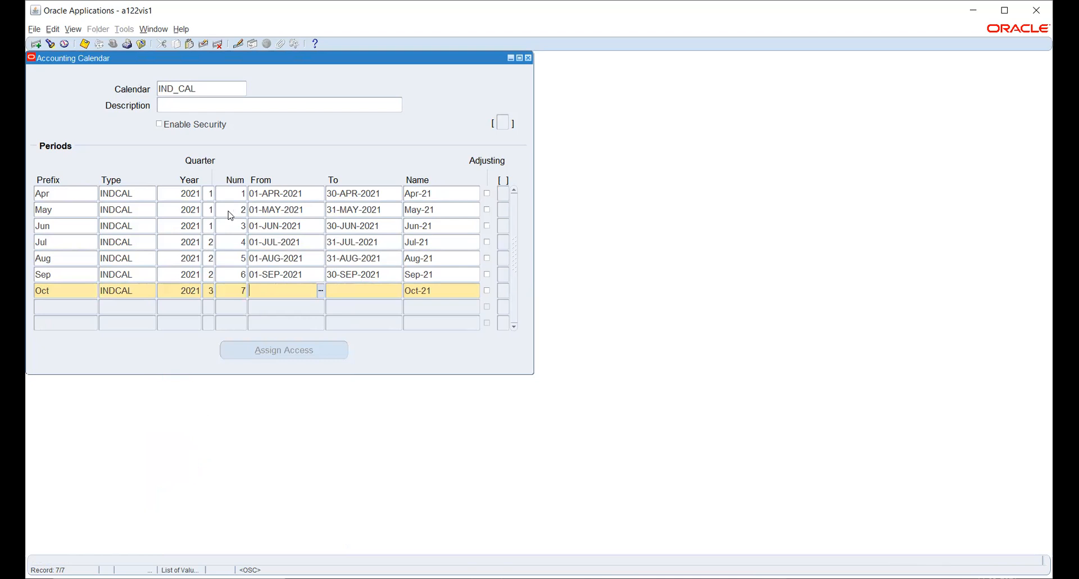
text(1-OCT-20)
text(21)
key(Tab)
text(31OCT2021)
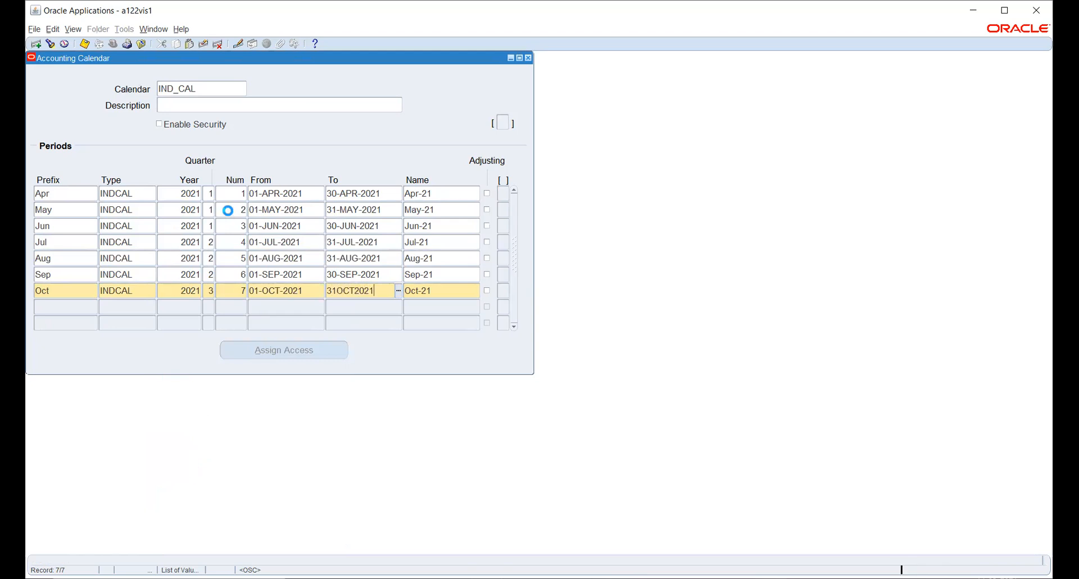
key(Tab)
- Add period Nov: INDCAL, year 2021, quarter 3, number 8, 01-NOV-2021 to 30-NOV-2021
key(Tab)
text(Nov)
key(Tab)
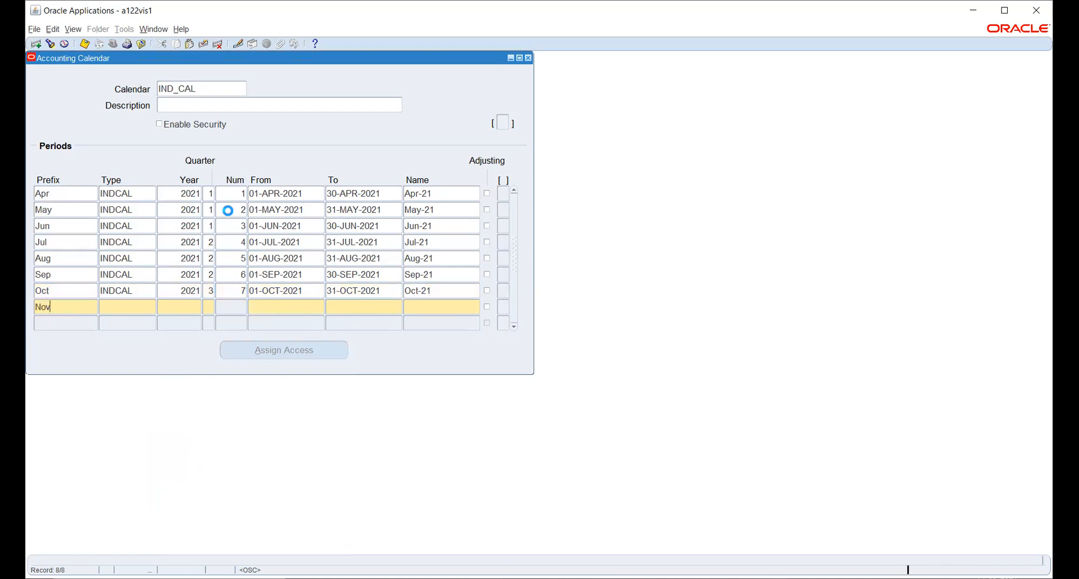
text(ind%)
key(Return)
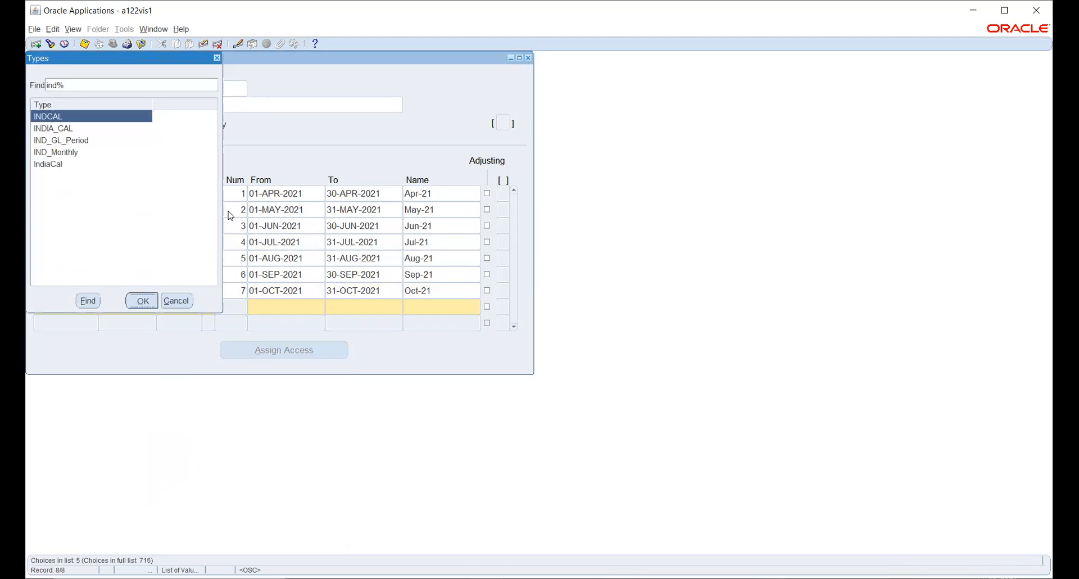
key(Tab)
text(2021)
key(Tab)
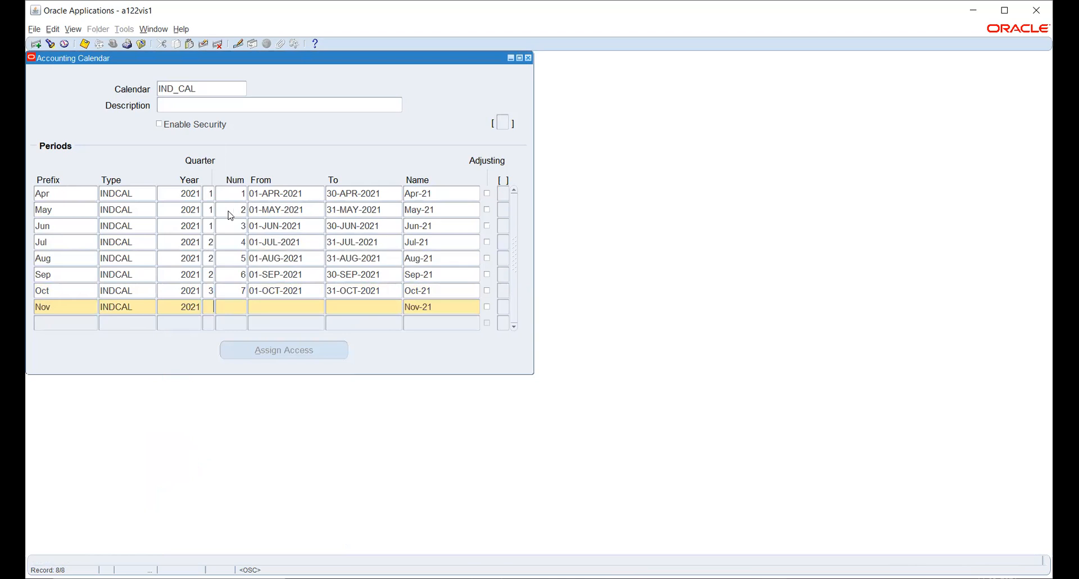
text(3)
text(8)
key(Tab)
text(1NOV2021)
key(Tab)
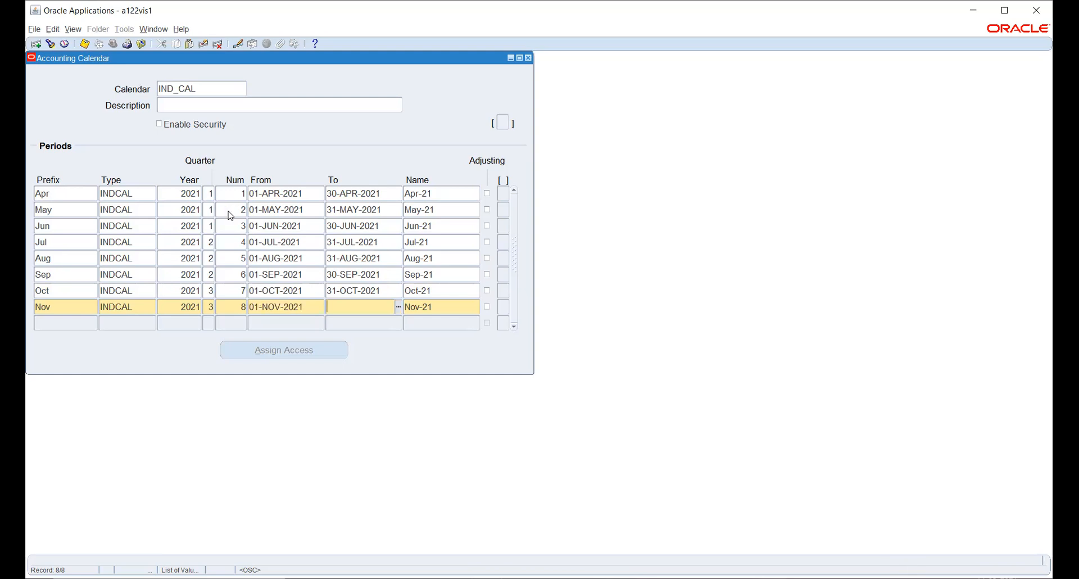
text(30-NOV-2021)
key(Tab)
- Add period Dec: INDCAL, year 2021, number 9, 01-DEC-2021 to 31-DEC-2021
key(Tab)
text(Dec)
key(Tab)
text(in)
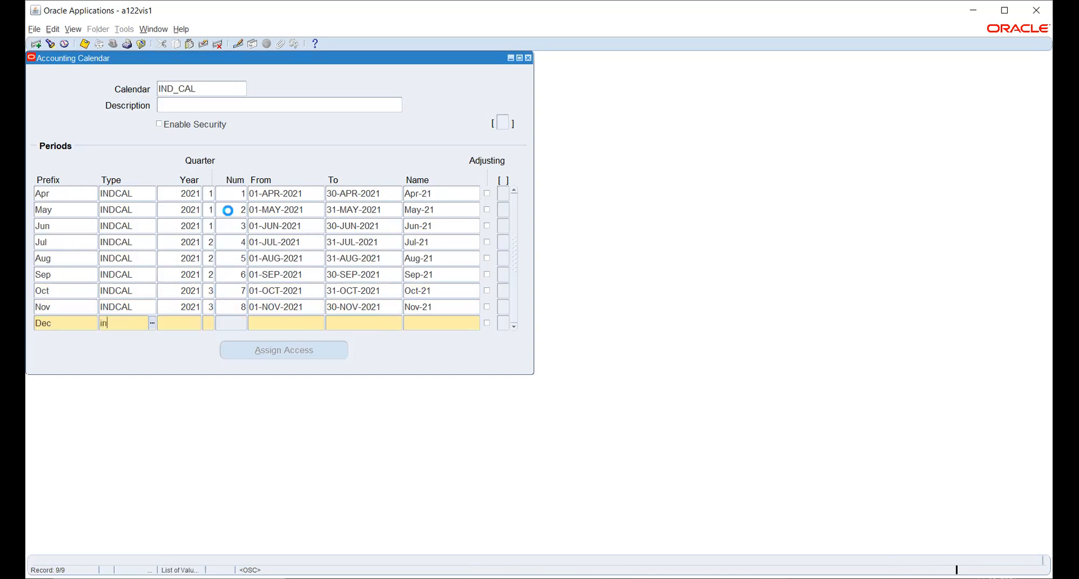
key(Tab)
key(Return)
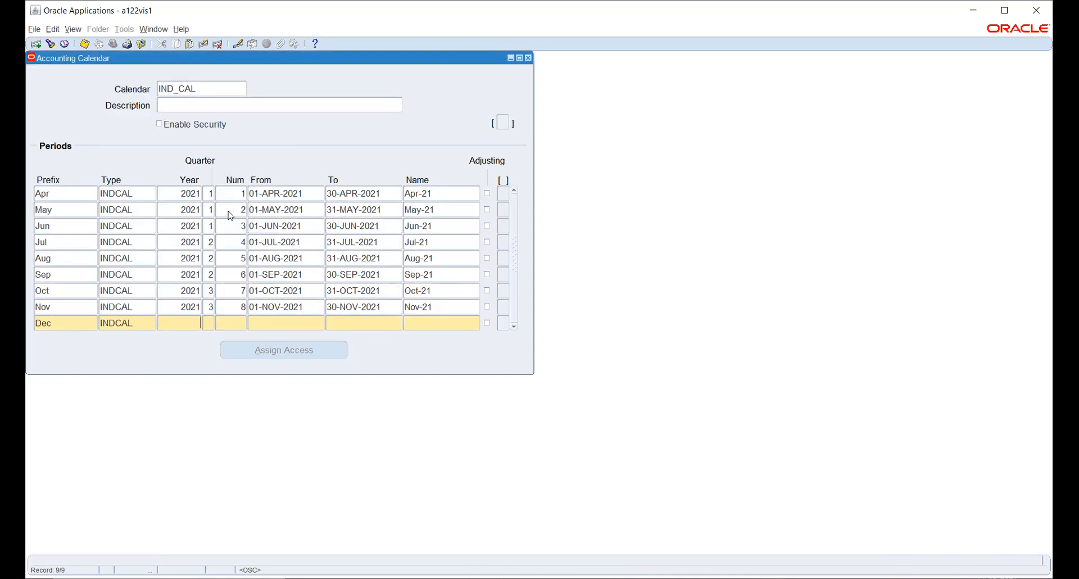
text(2021)
key(Tab)
key(Tab)
text(9)
key(Tab)
text(1-DEC-2)
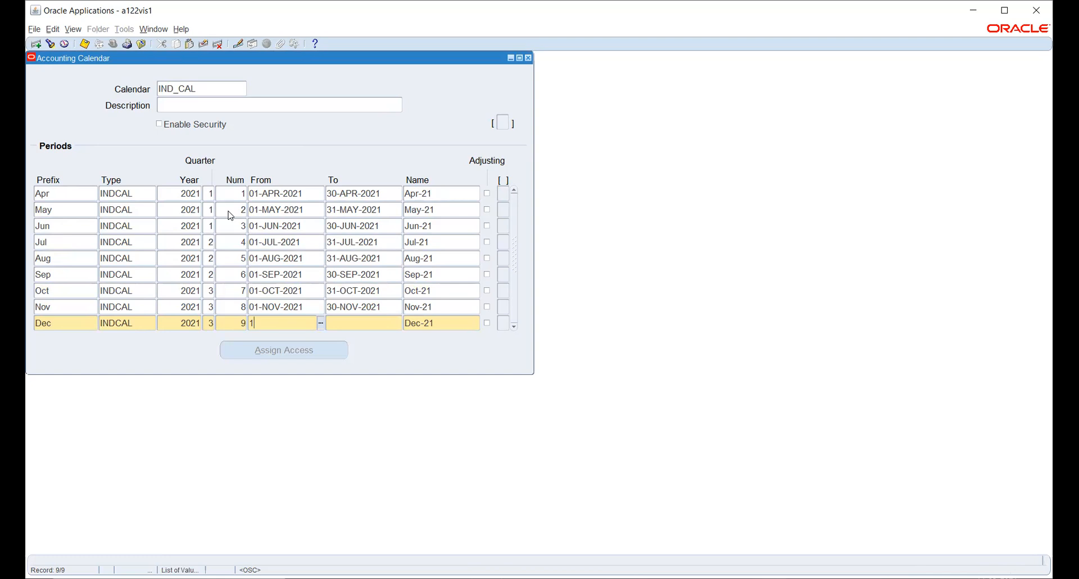
text(021)
key(Tab)
text(31)
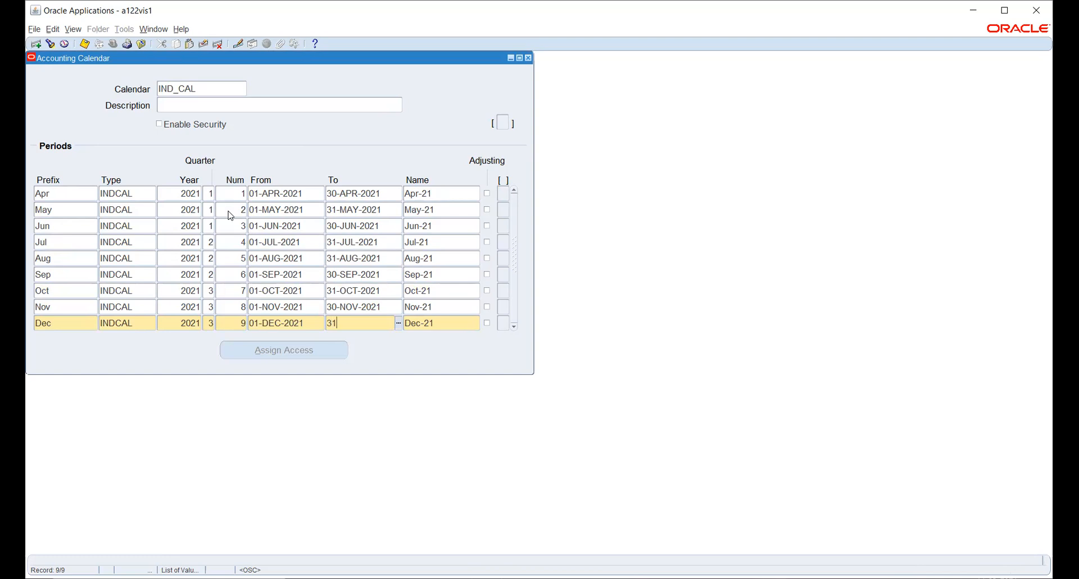
text(DEC2021)
key(Tab)
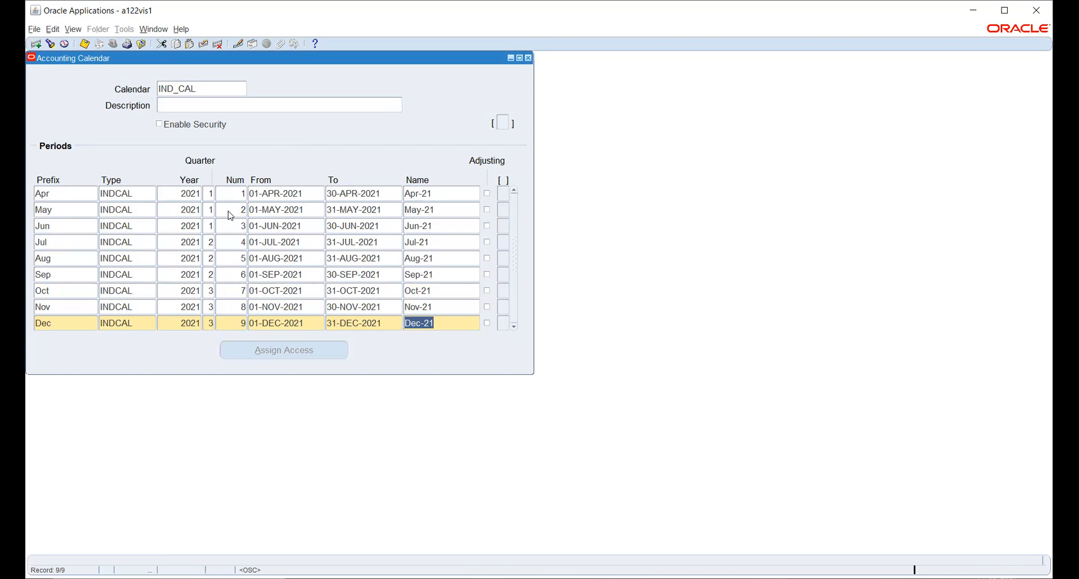
- Begin a new row with prefix Jan and start entering its INDCAL type
key(Tab)
text(Jan)
key(Tab)
text(in)
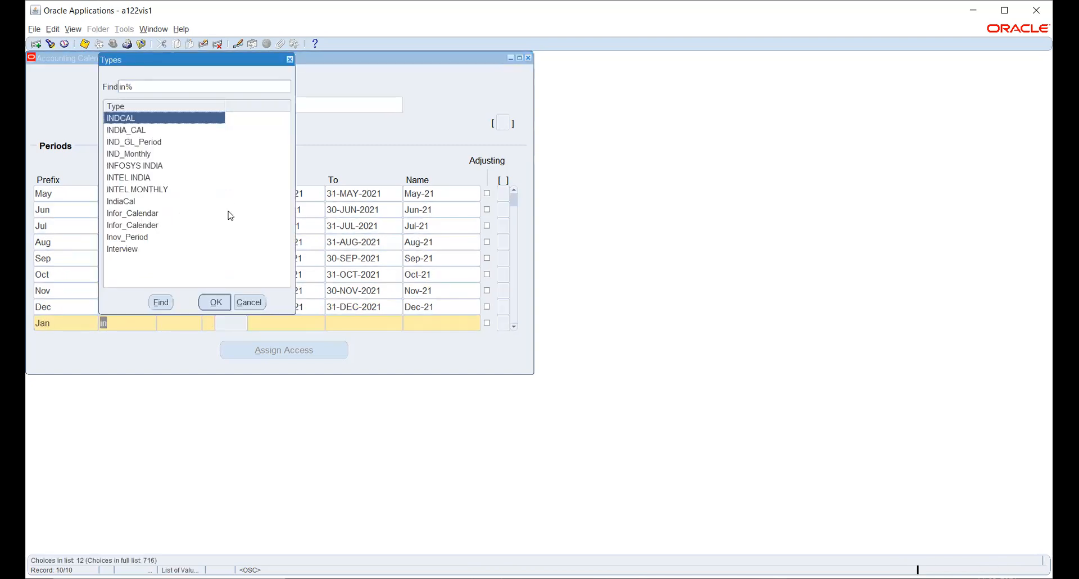
- Finish the Jan row: INDCAL, year 2021, quarter 4, 01-JAN-2022 to 31-JAN-2022
key(Return)
text(2021)
key(Tab)
text(4)
key(Tab)
text(0)
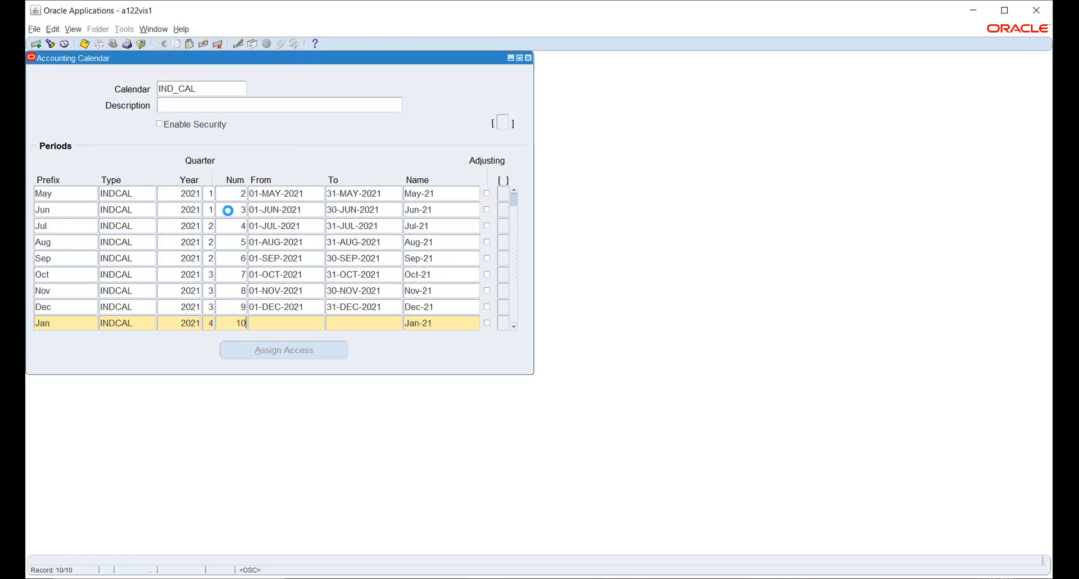
text(1-JAN-20)
text(22)
key(Tab)
text(31-JAN-20)
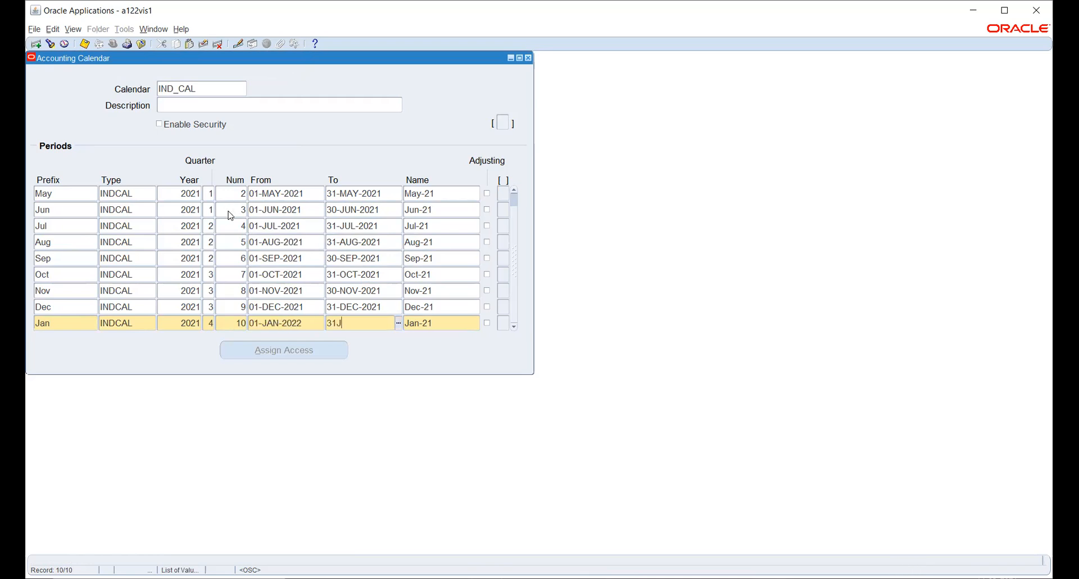
text(22)
key(Tab)
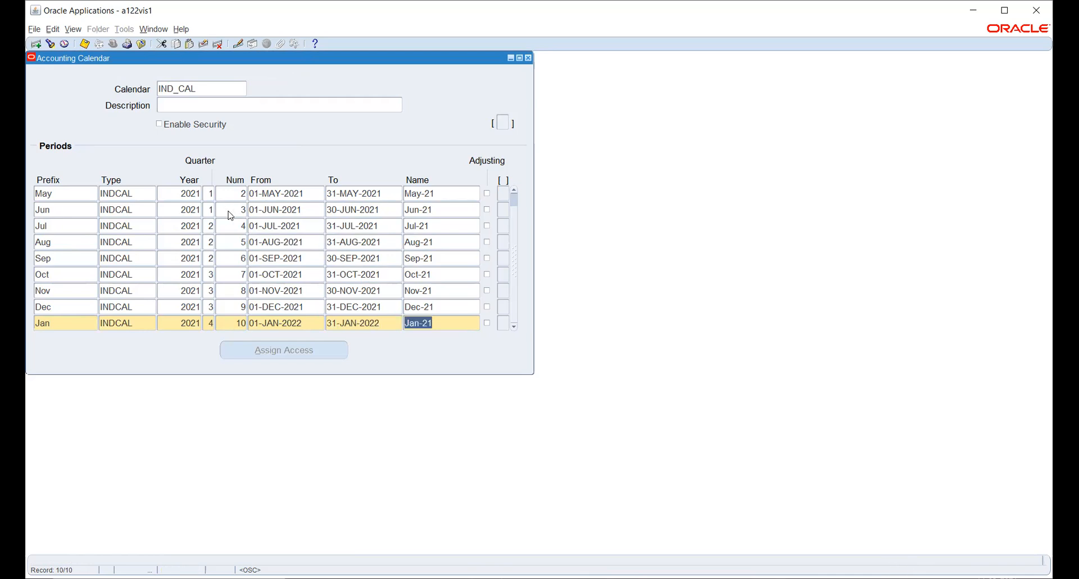
- Add period Feb: INDCAL, year 2022, quarter 4, number 11, 01-FEB-2022 to 28-FEB-2022
key(Tab)
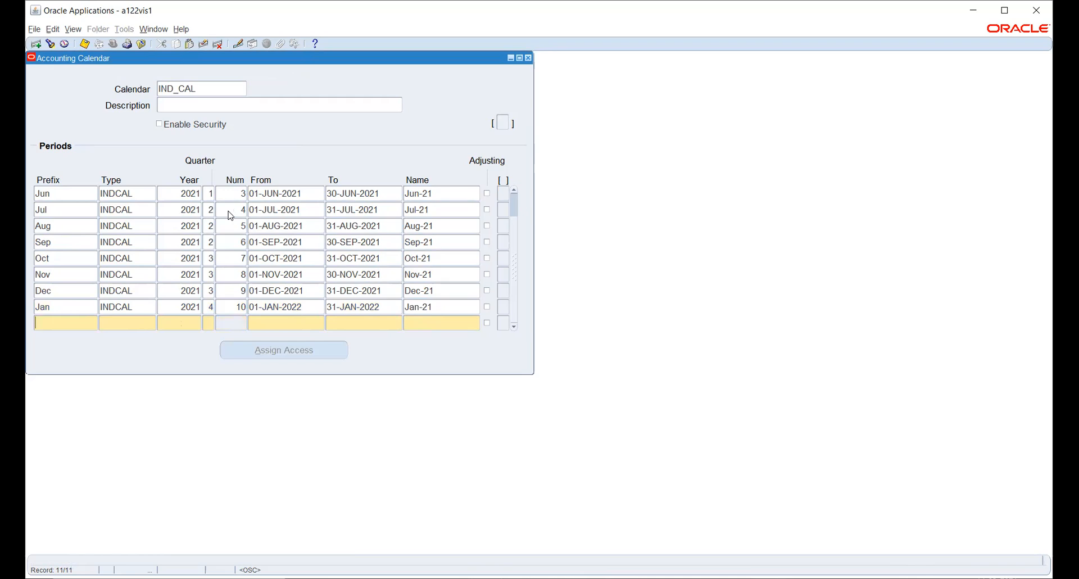
text(Feb)
key(Tab)
text(in)
key(Tab)
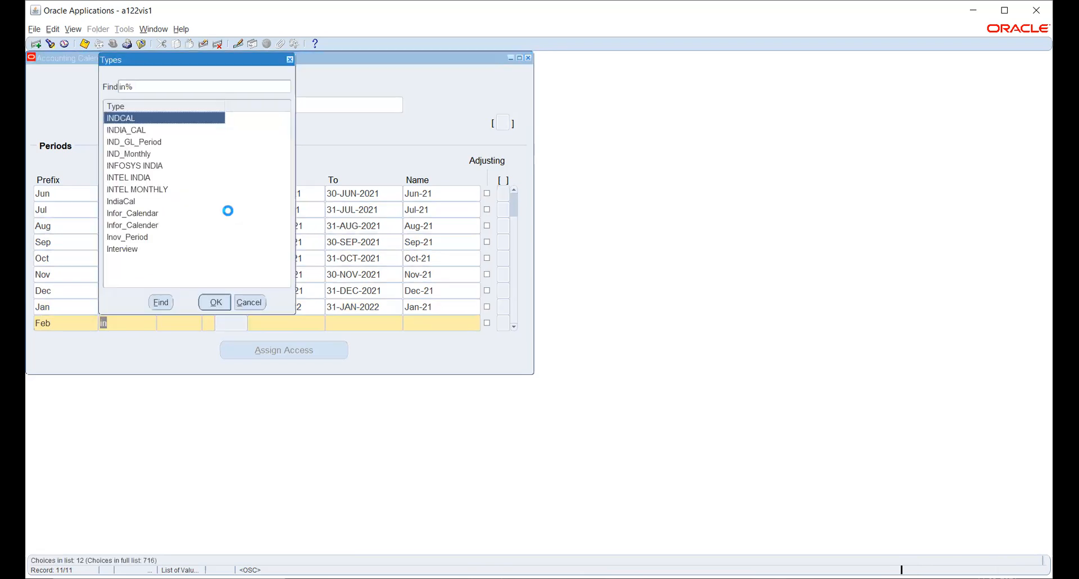
key(Escape)
key(Tab)
text(2022)
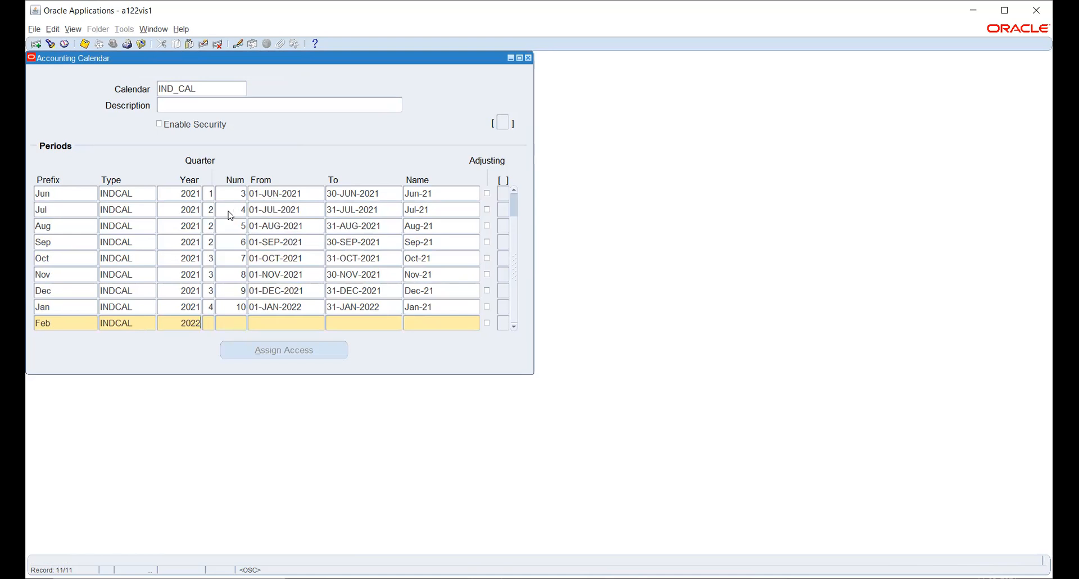
key(Tab)
text(4)
key(Tab)
text(11)
key(Tab)
text(1-FEB)
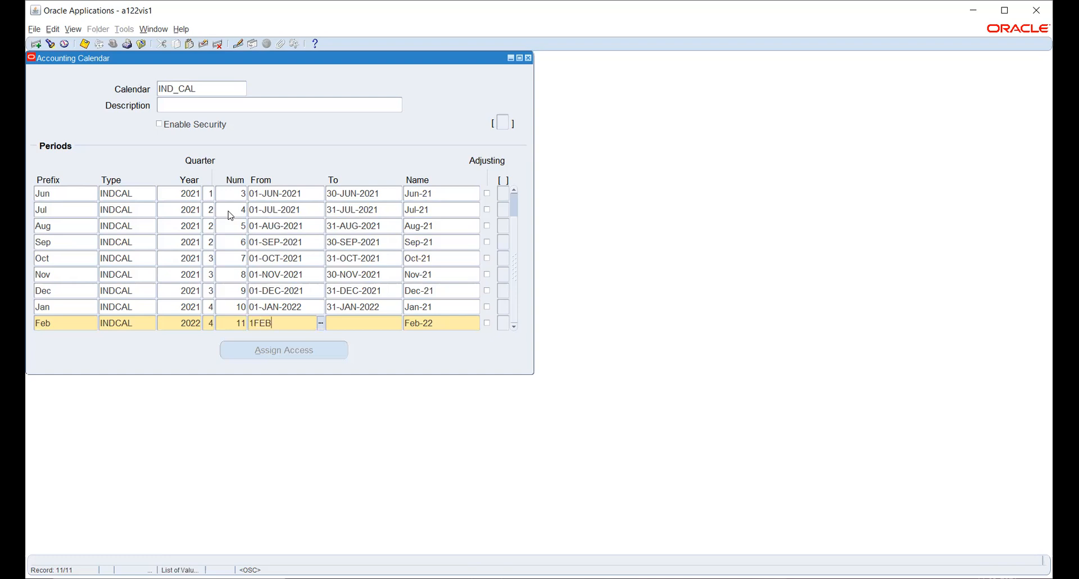
text(-2022)
key(Tab)
text(28FEB2022)
key(Tab)
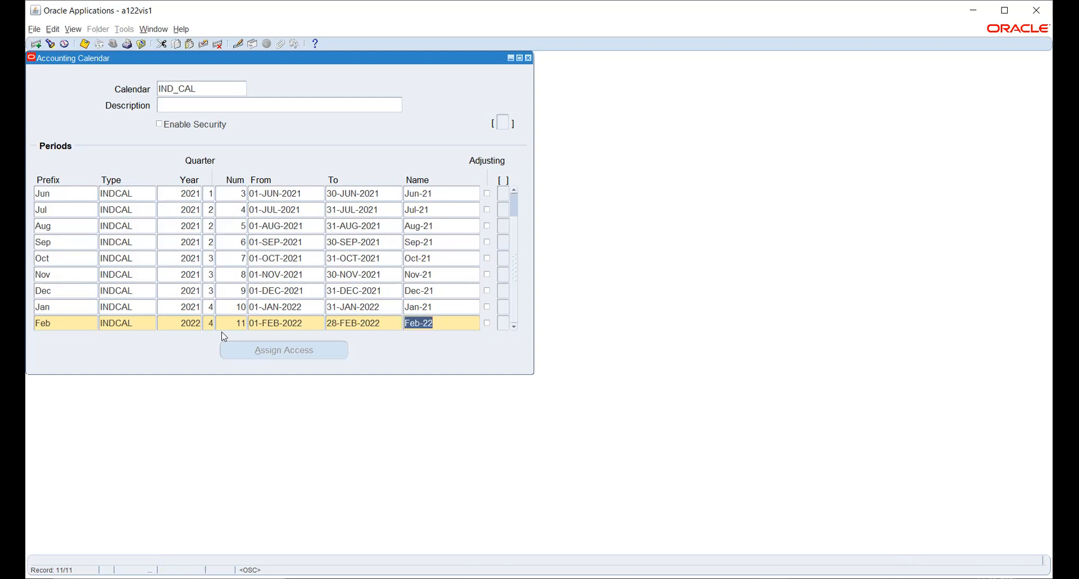
click(183, 307)
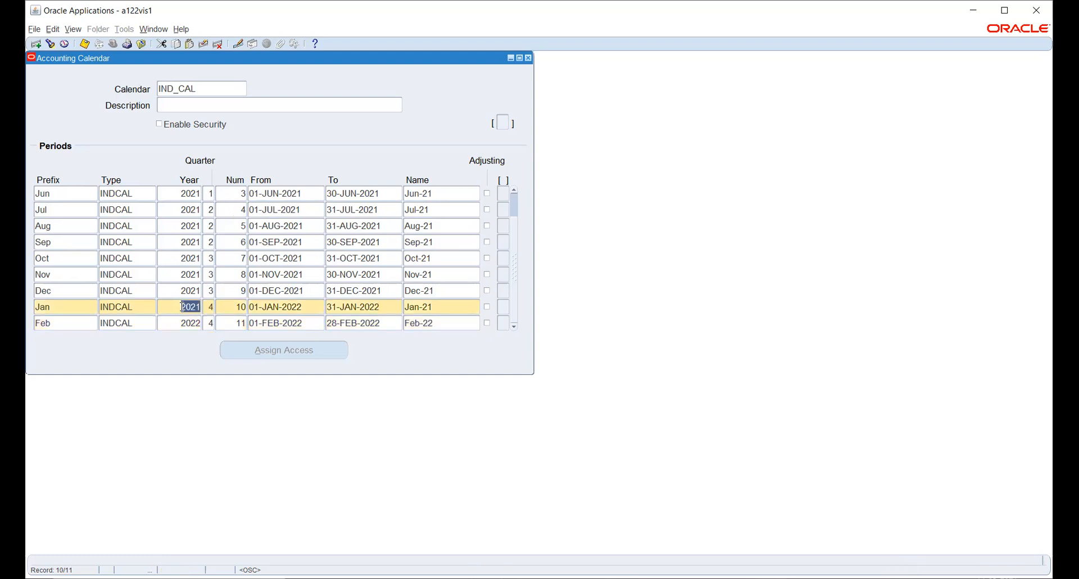
- Set the Jan period's year to 2022, then add a Mar row with period type INDCAL
text(2022)
key(Tab)
click(170, 322)
key(Down)
text(Mar)
key(Tab)
text(ind)
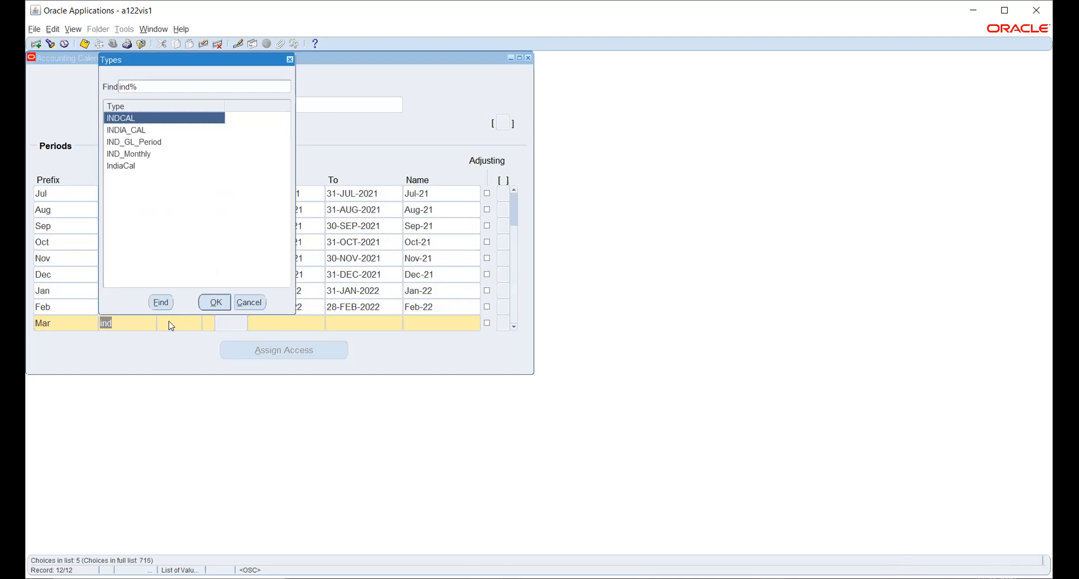
key(Return)
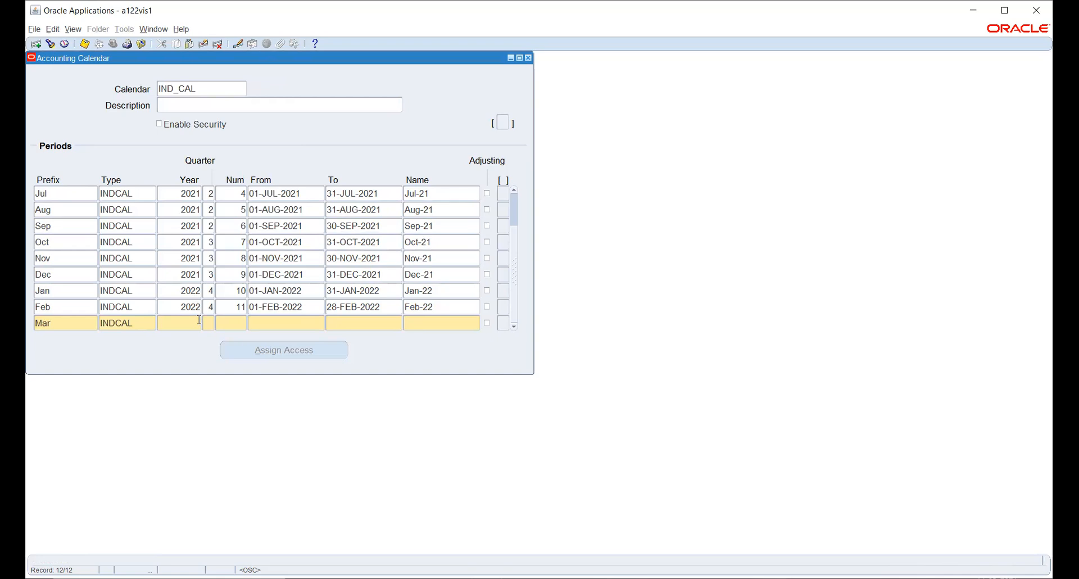
- Give Mar year 2022, quarter 4, period number 12, dates 01-MAR-2022 to 31-MAR-2022
text(2022)
key(Tab)
text(4)
key(Tab)
text(12)
key(Tab)
text(1-MAR-2022)
key(Tab)
text(31-MAR-2022)
key(Tab)
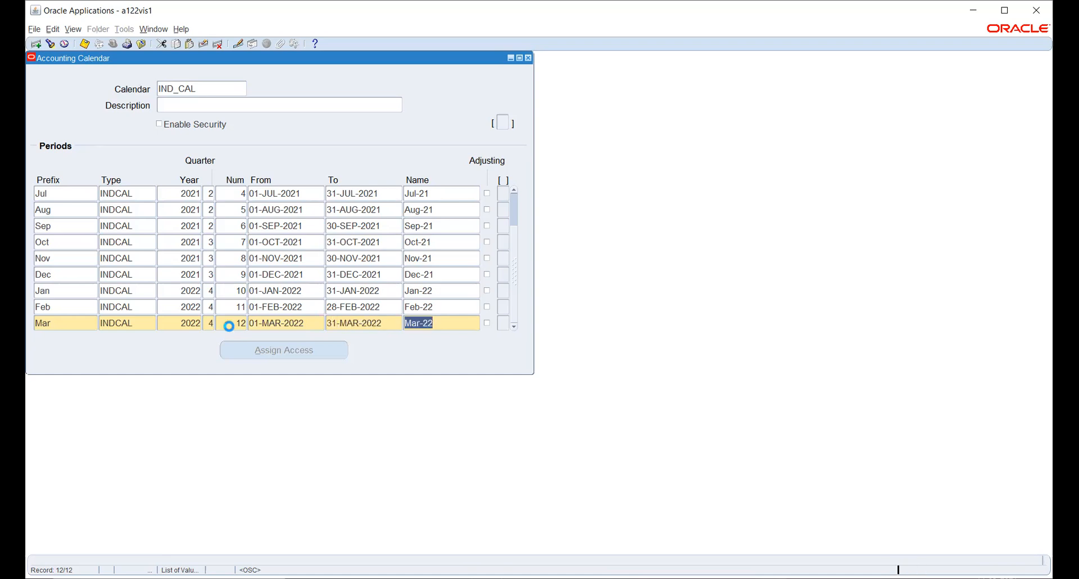
key(Tab)
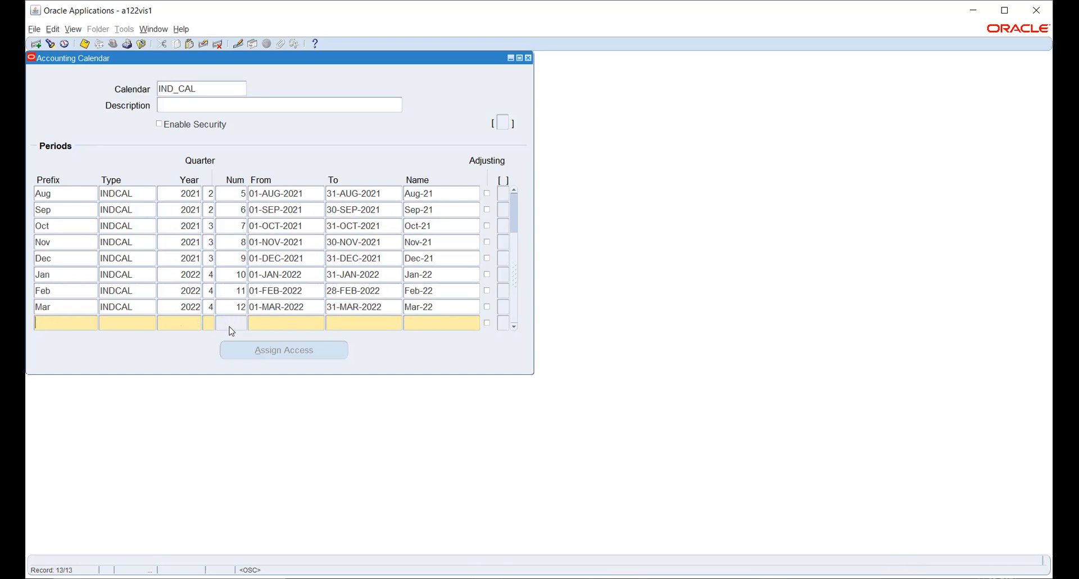
- Add an Adj period row with period type INDCAL and year 2022
text(Adj)
key(Tab)
text(in)
key(Tab)
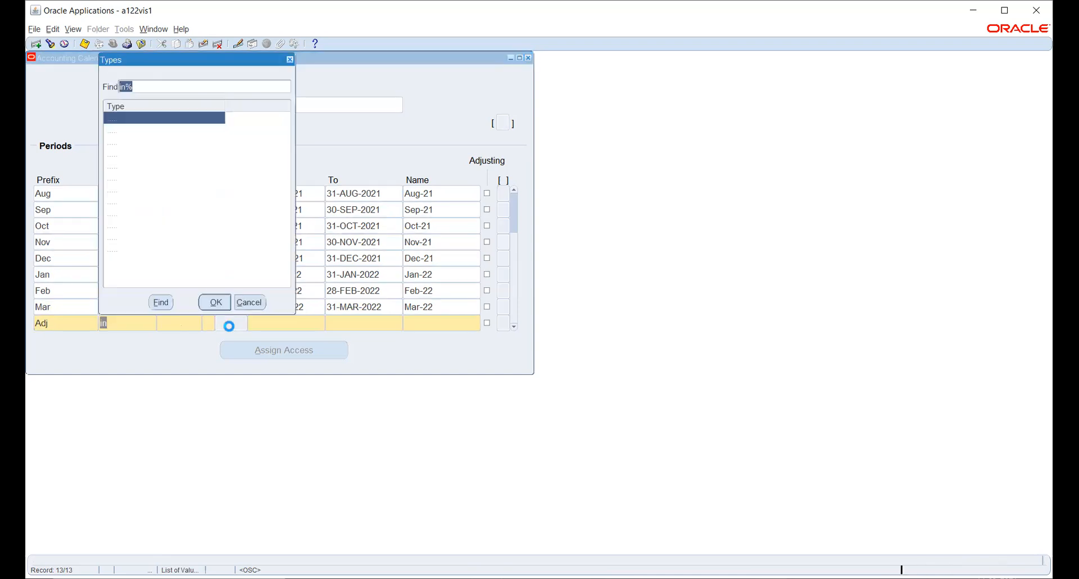
key(Escape)
key(Tab)
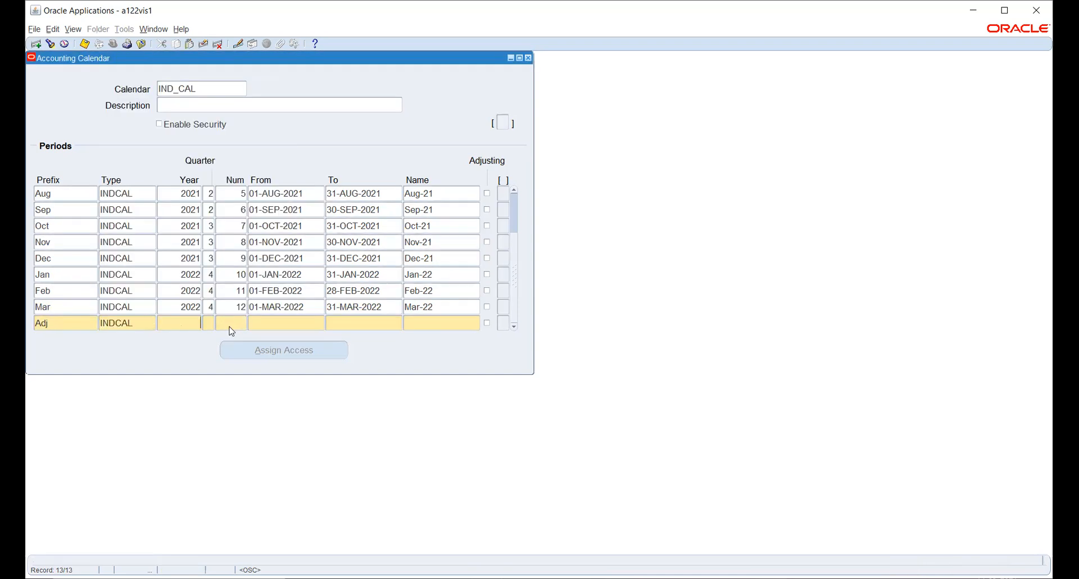
text(2022)
key(Tab)
- Give Adj quarter 4 and dates 31-MAR-2022 to 31-MAR-2022, mark it adjusting, and save
text(4)
key(Tab)
key(Tab)
key(Tab)
text(31MAR2022)
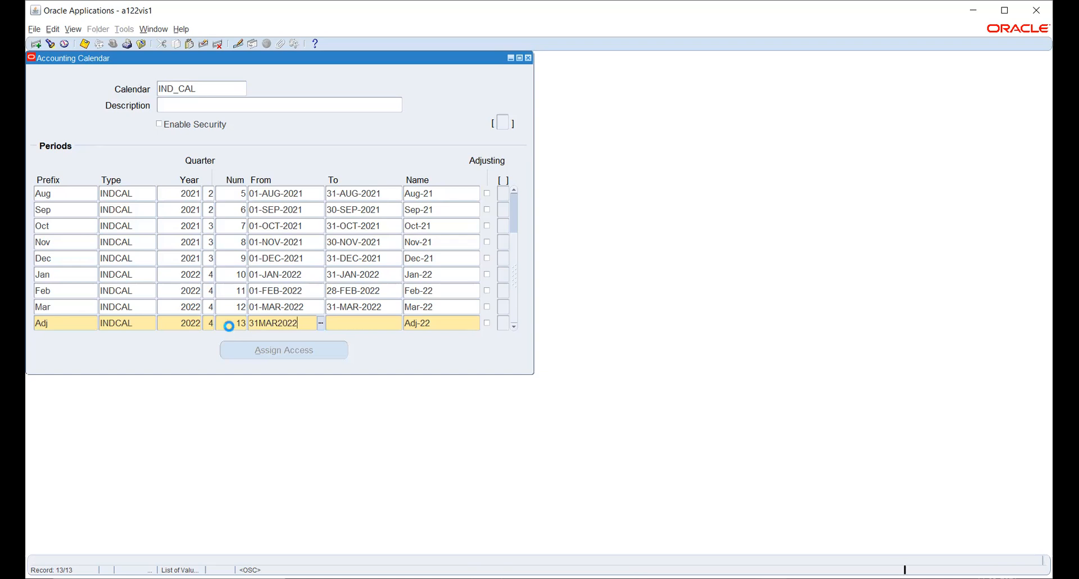
key(Tab)
text(31-MAR)
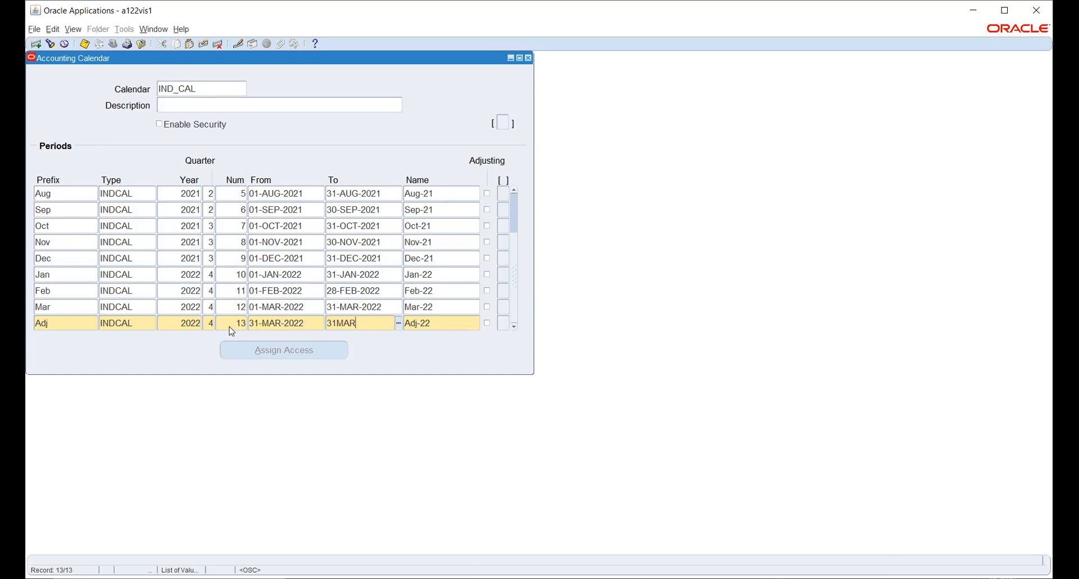
text(-2022)
key(Tab)
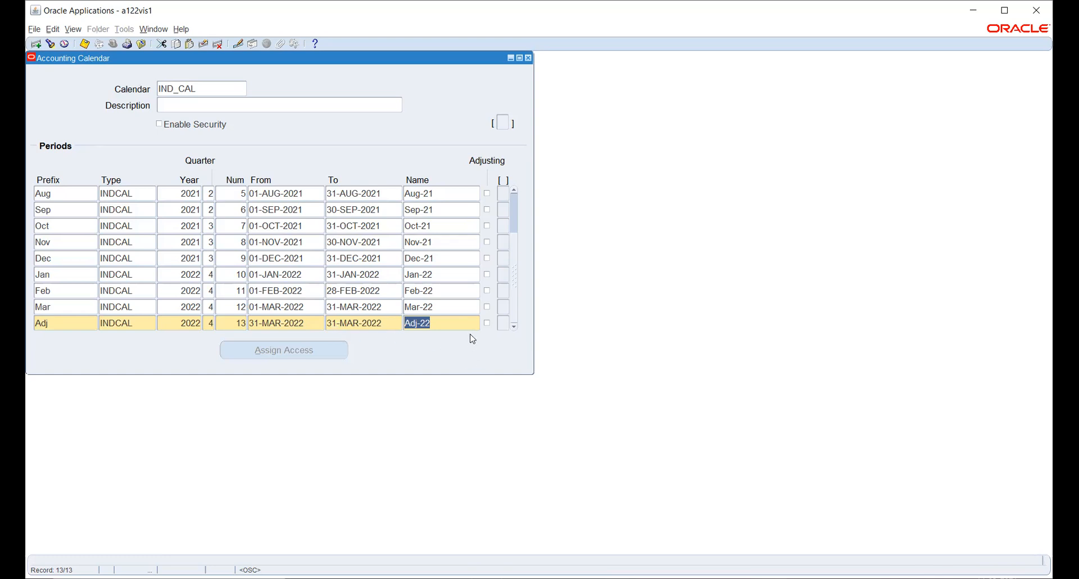
click(487, 323)
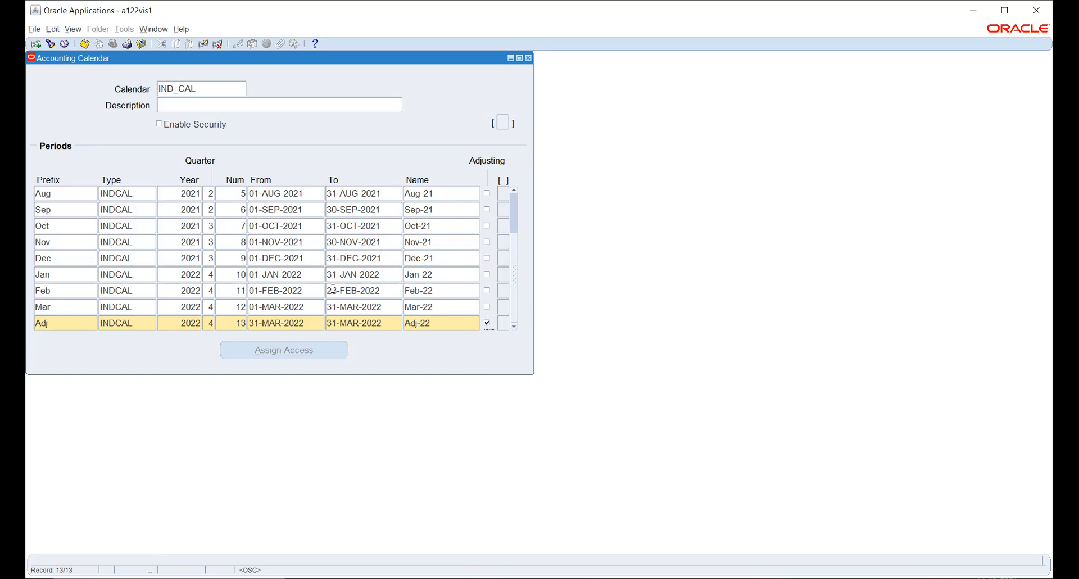
click(85, 44)
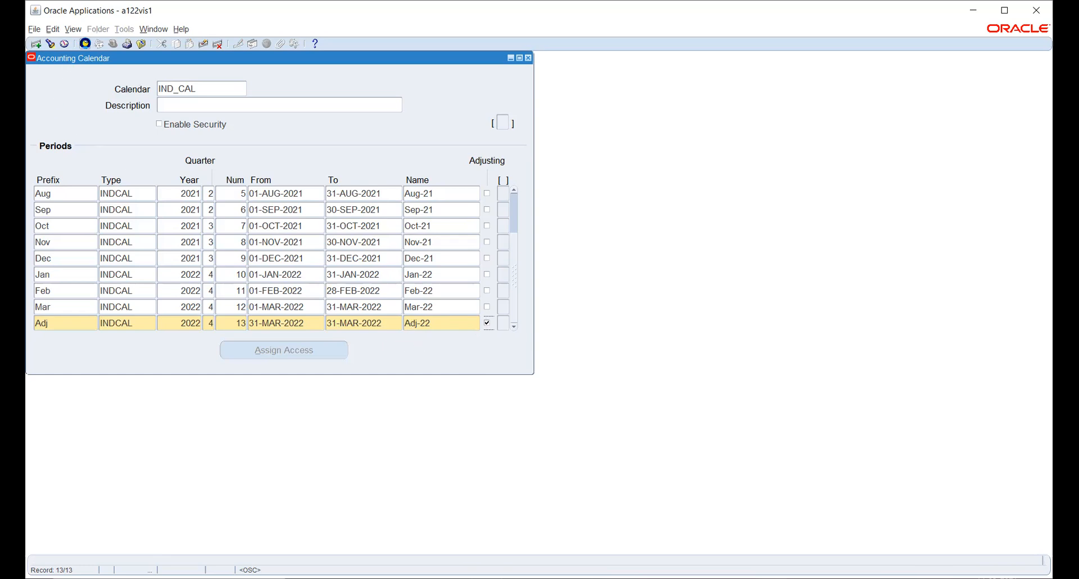
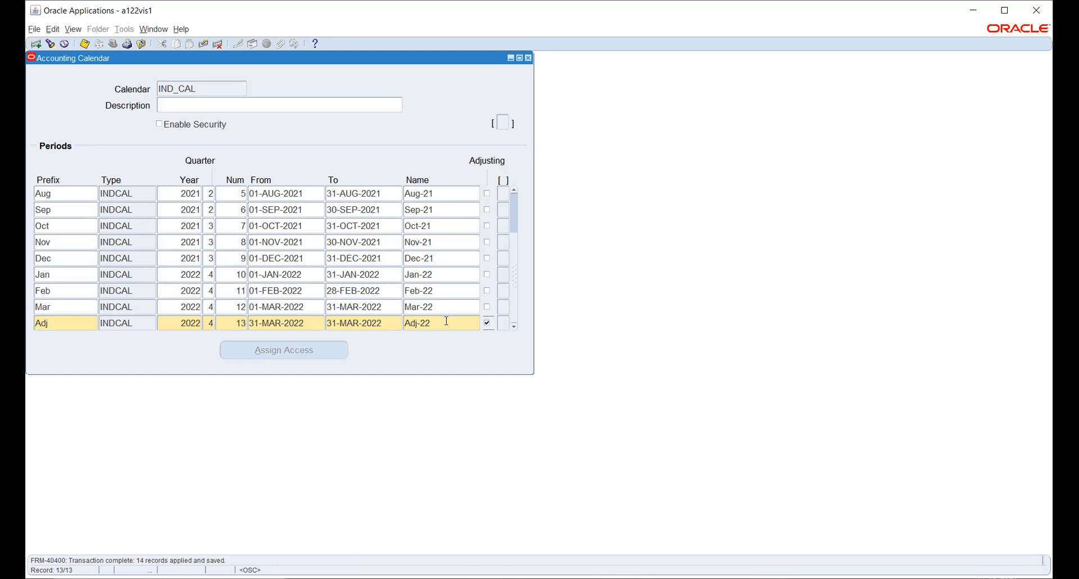
- Rename the Adj period to Adj-22 and try saving the calendar
click(447, 321)
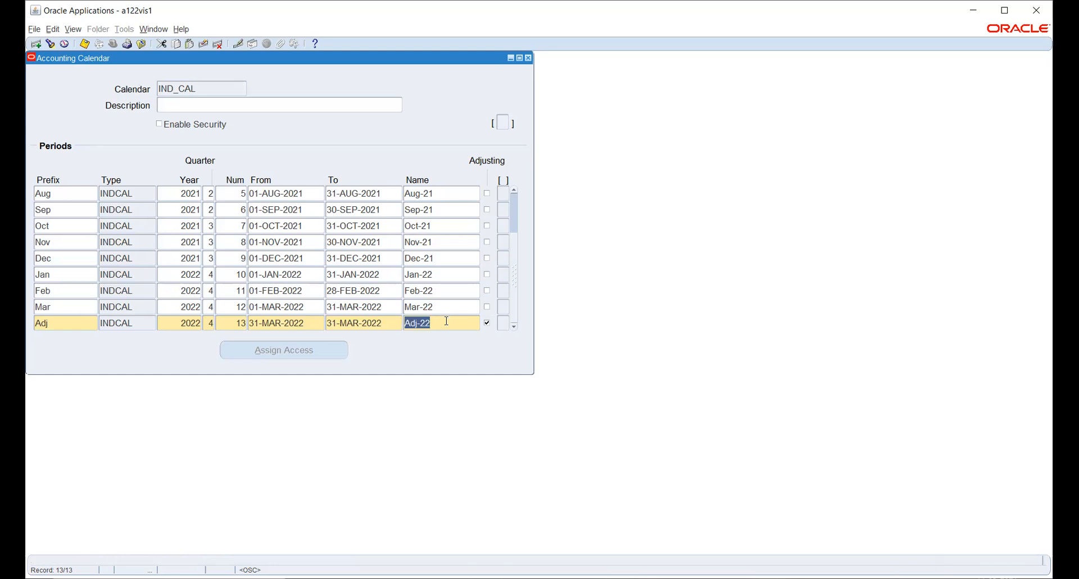
text(Adjustment22)
key(BackSpace)
key(BackSpace)
key(BackSpace)
key(BackSpace)
key(BackSpace)
key(BackSpace)
key(BackSpace)
key(BackSpace)
key(BackSpace)
key(BackSpace)
text(-22)
key(ctrl+s)
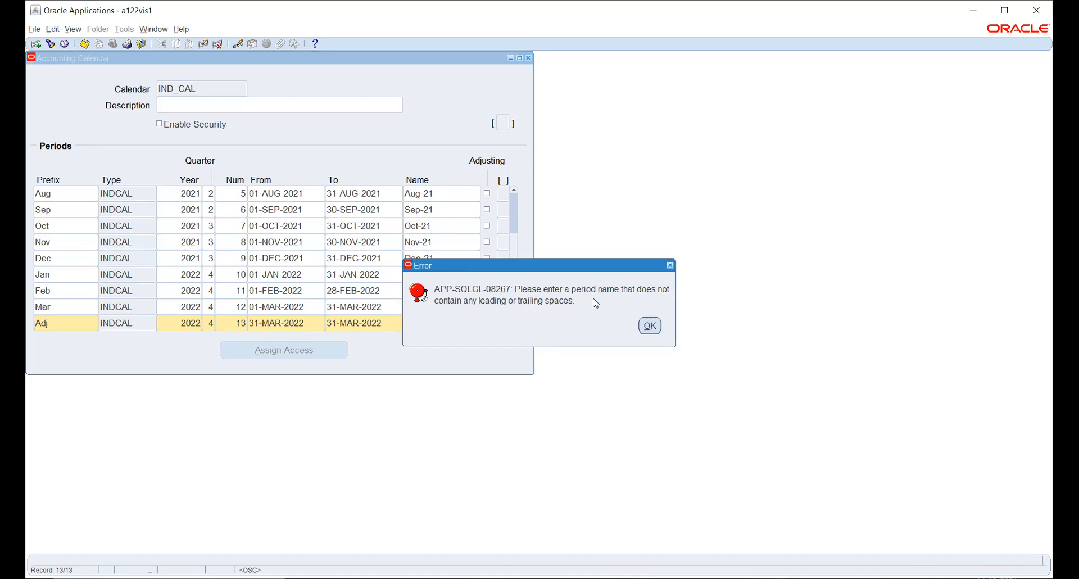
- Dismiss the leading-space error, remove the space before Adj-22, and save again
click(648, 323)
click(441, 324)
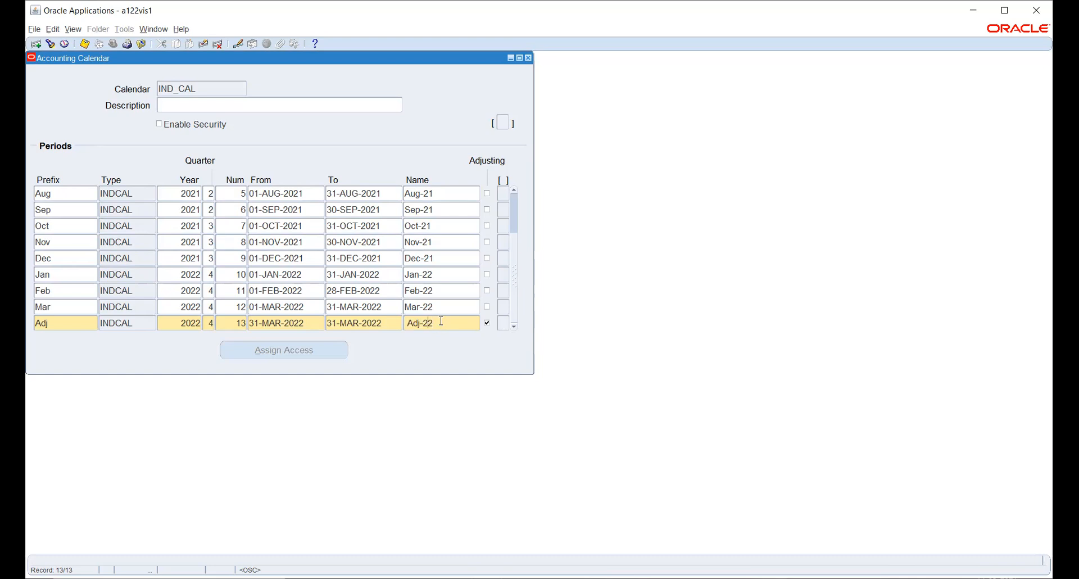
key(BackSpace)
key(ctrl+s)
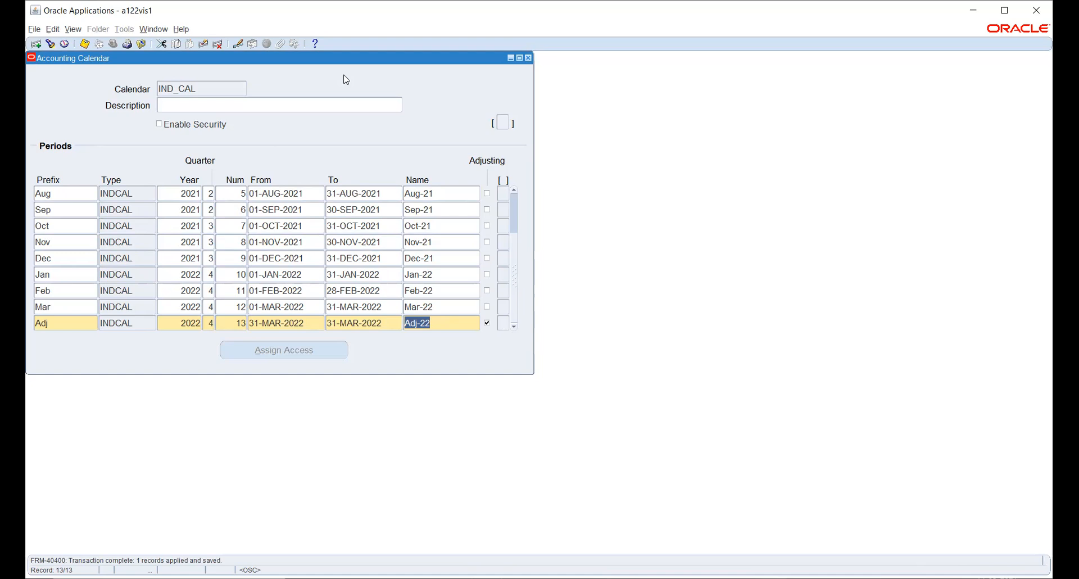
key(alt+Tab)
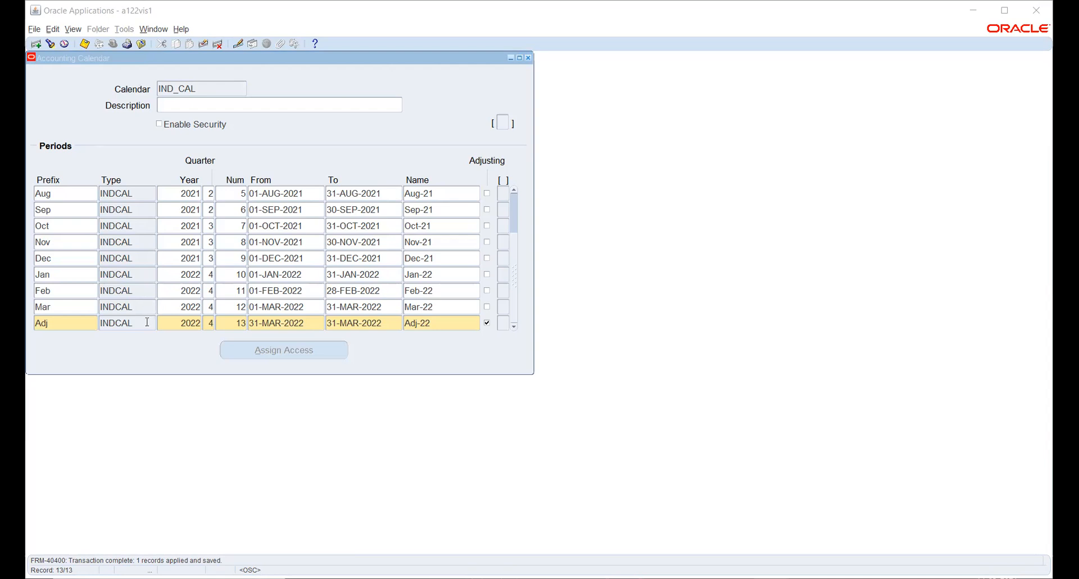
click(147, 322)
- Add a blank period row below Adj and browse the period types without choosing one
key(Down)
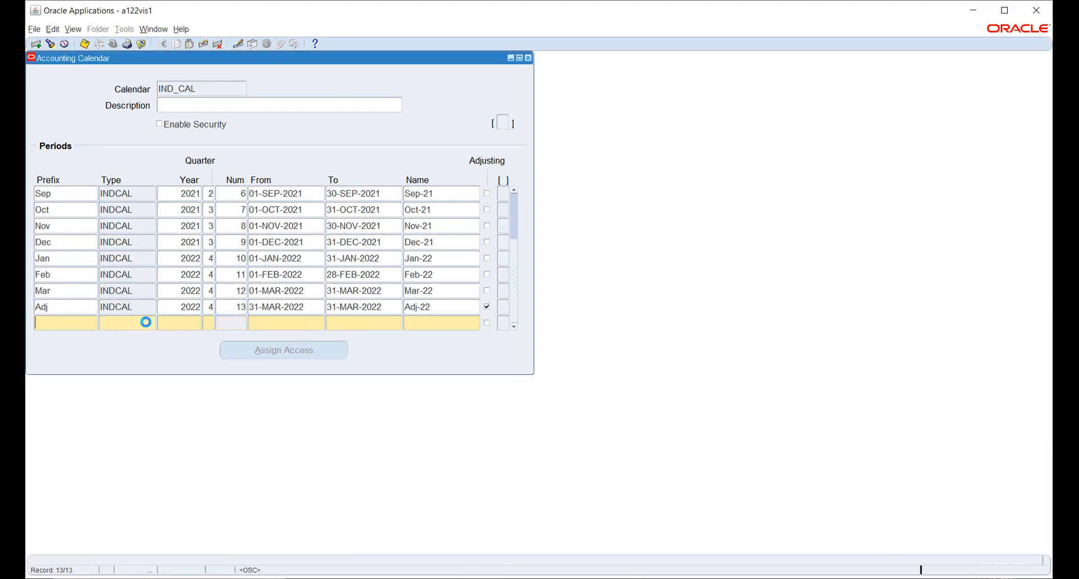
click(150, 323)
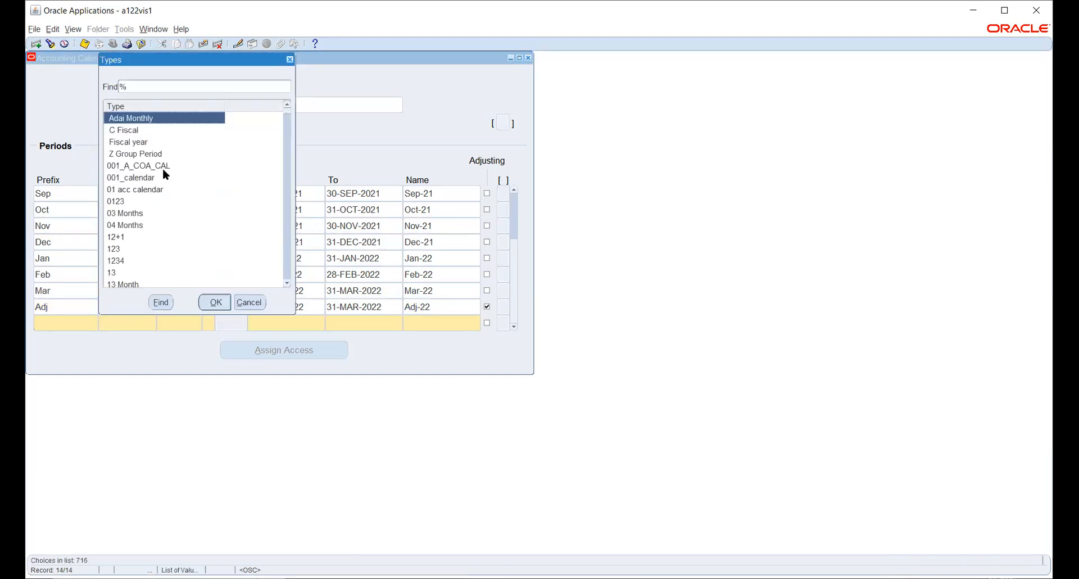
scroll(152, 154, down, 1)
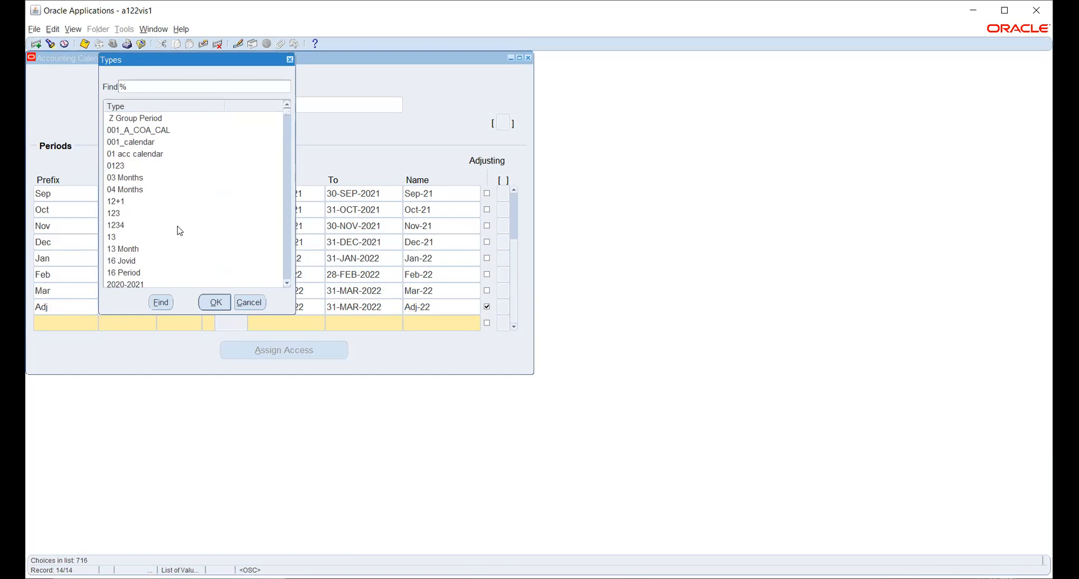
scroll(164, 197, down, 1)
scroll(164, 198, down, 5)
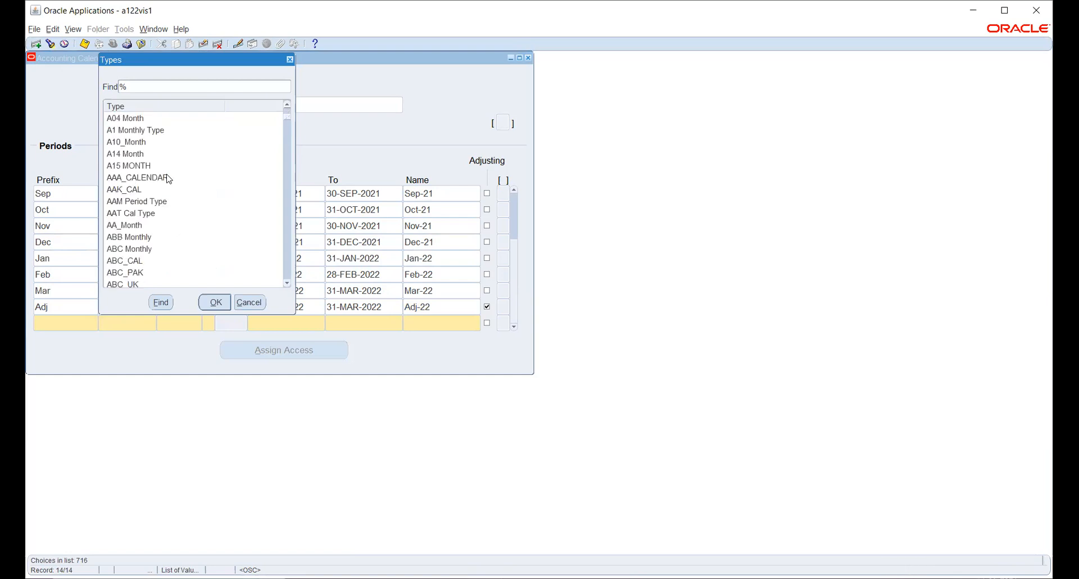
scroll(169, 179, down, 3)
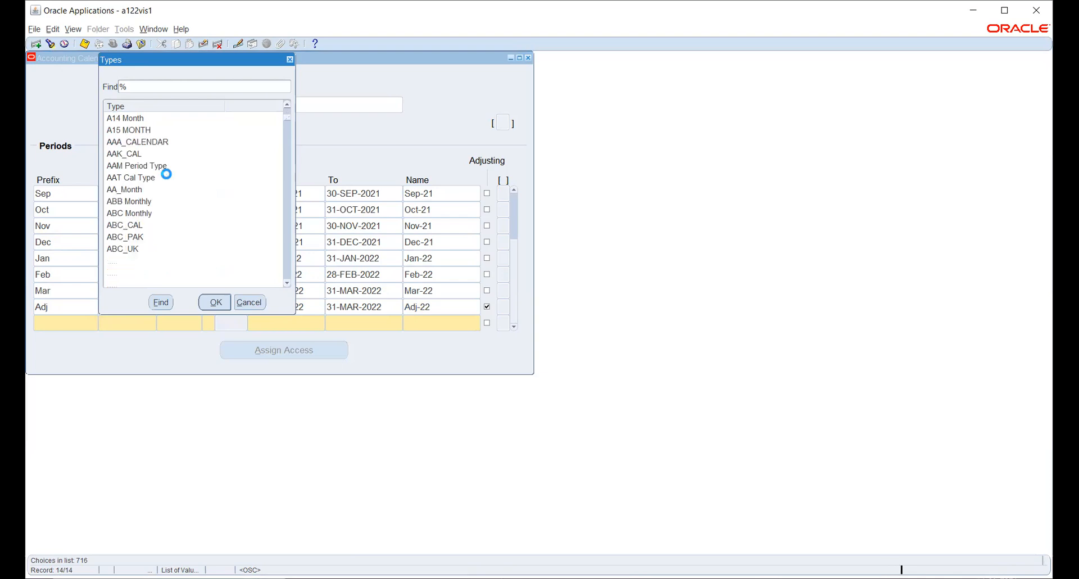
scroll(168, 178, down, 8)
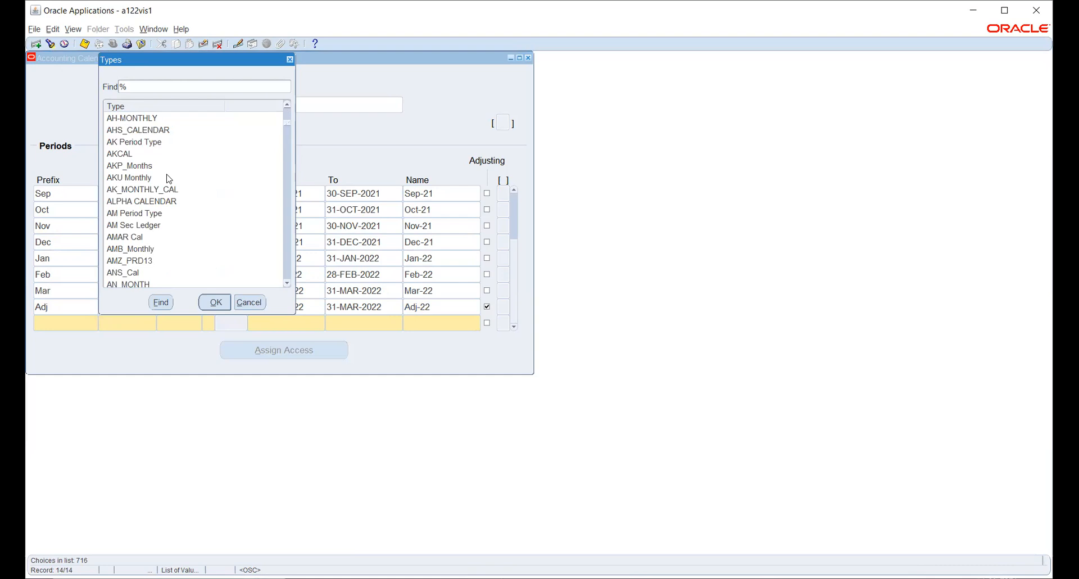
scroll(168, 178, down, 1)
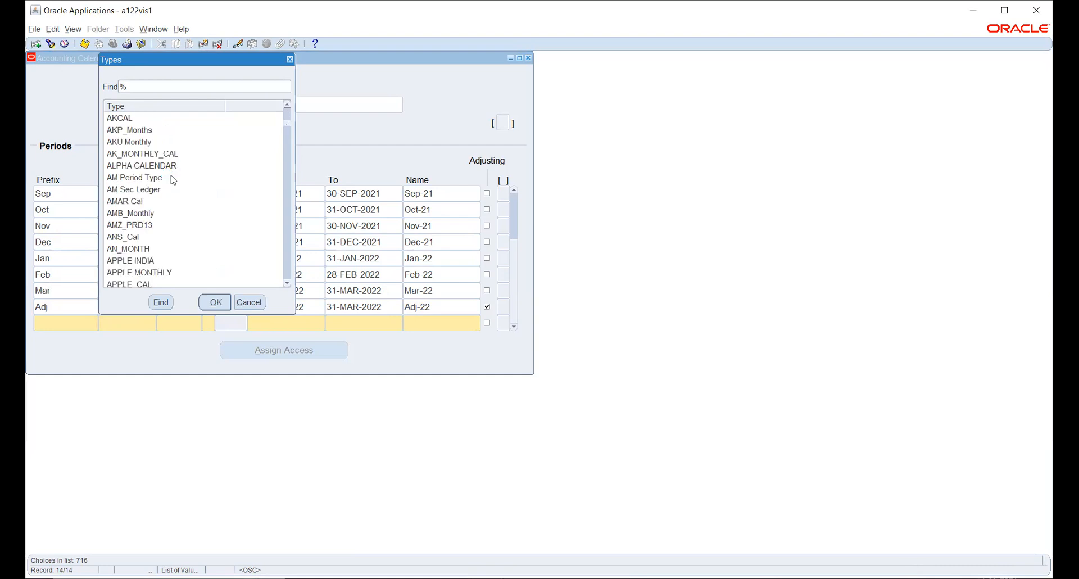
scroll(173, 180, down, 1)
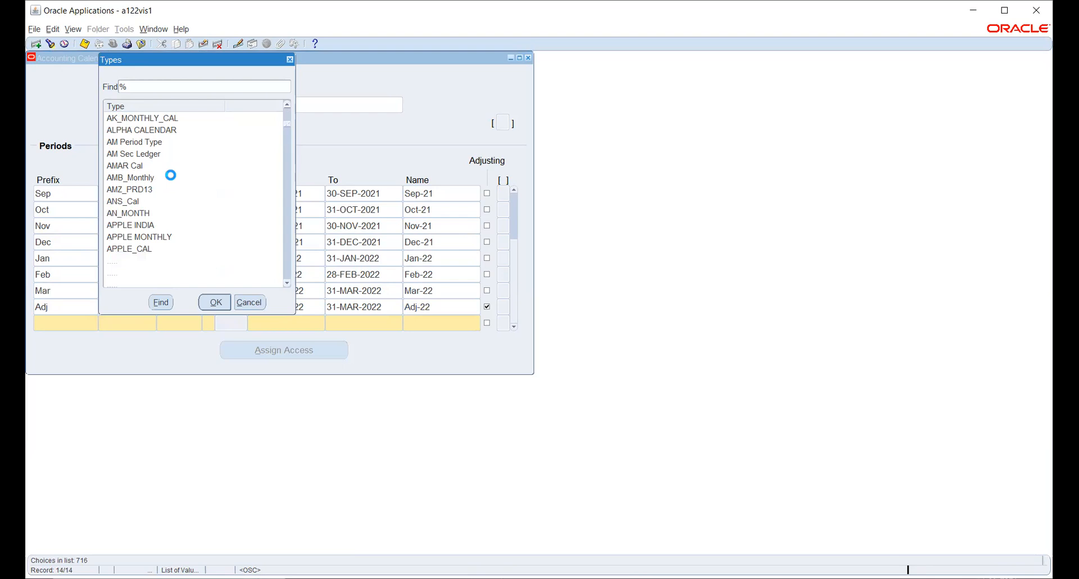
click(250, 302)
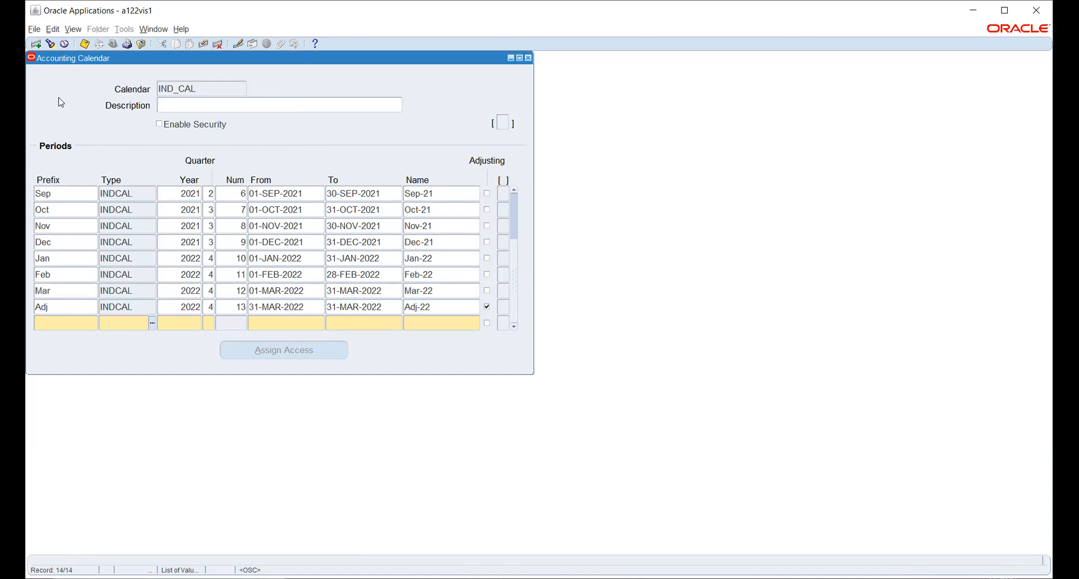
- Clear the blank period row and save, which starts calendar validation
click(202, 45)
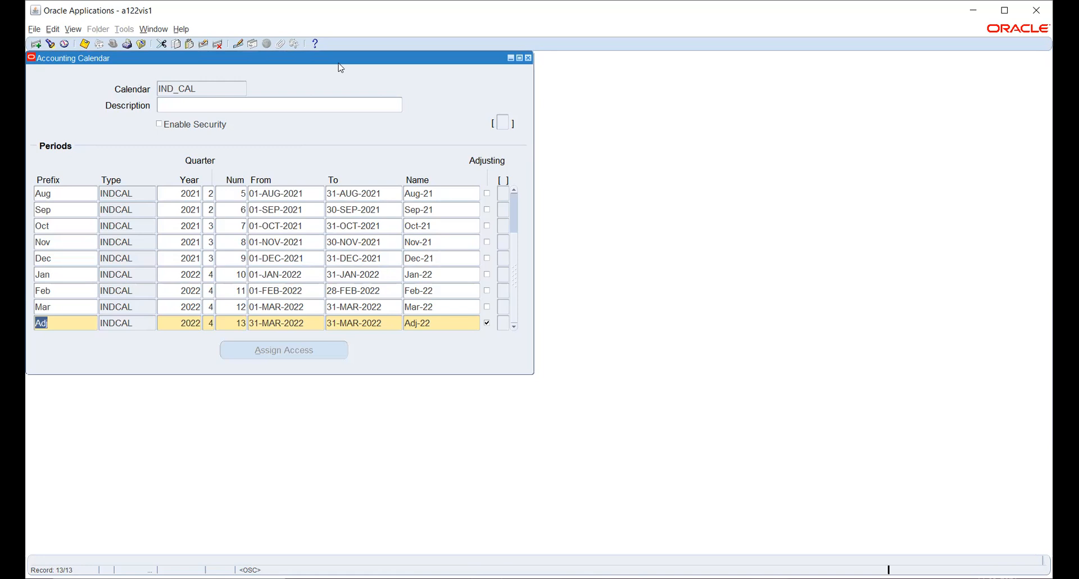
key(ctrl+s)
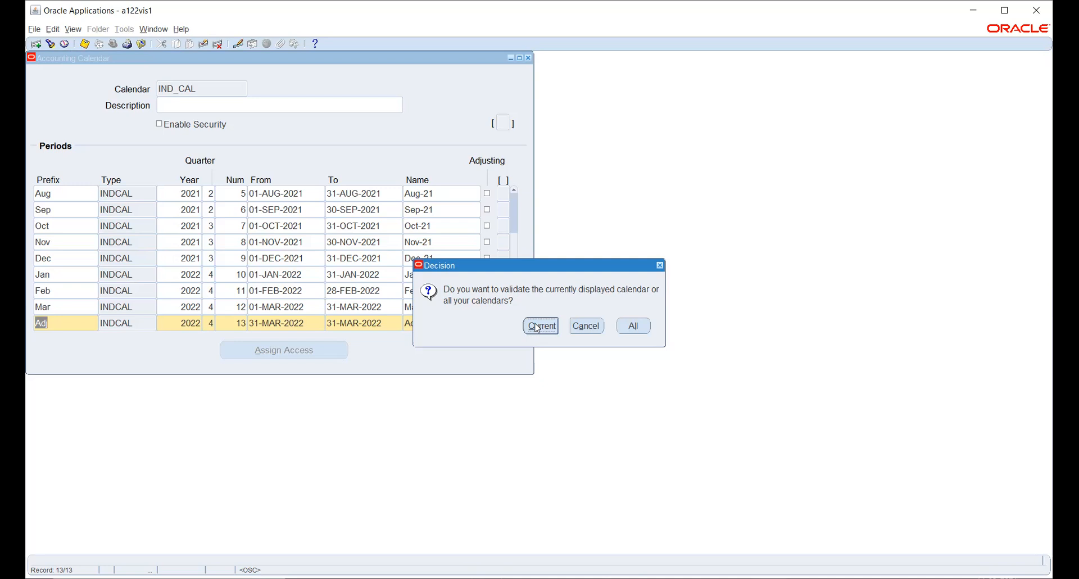
- Validate only IND_CAL, then open the Calendar Validation request's output report
click(540, 327)
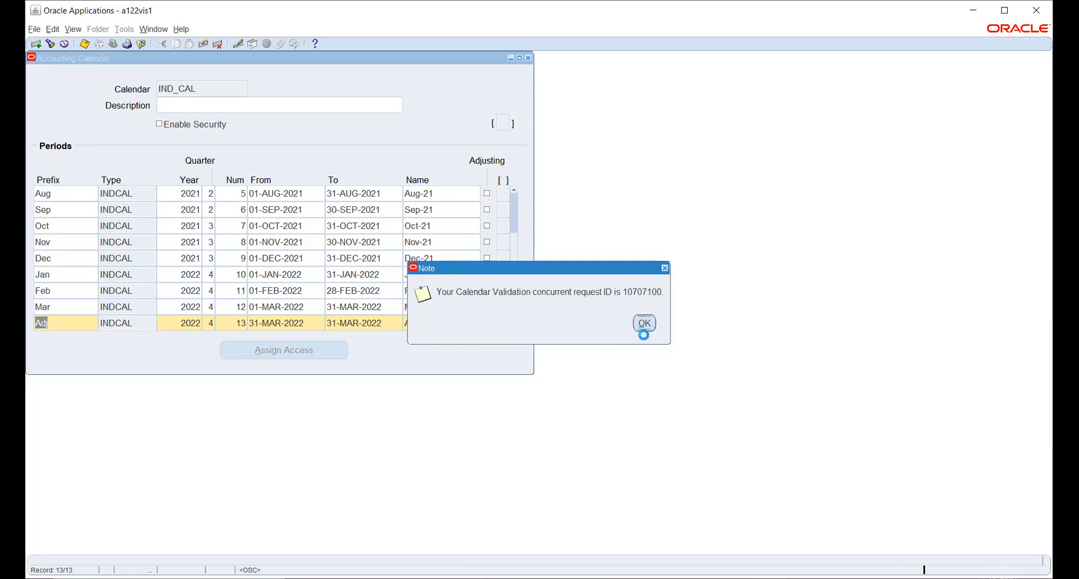
click(645, 324)
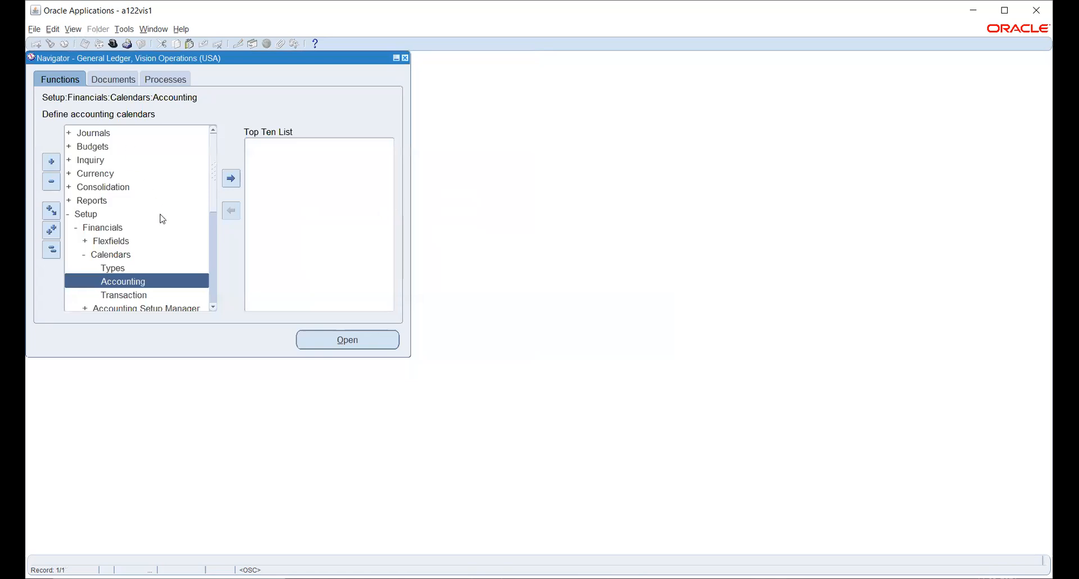
click(73, 29)
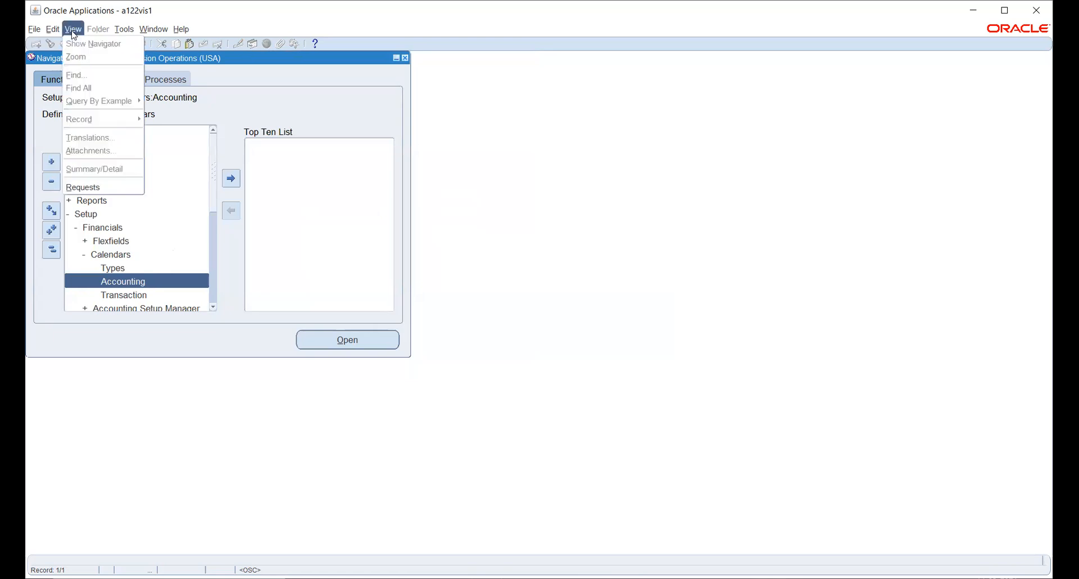
click(87, 188)
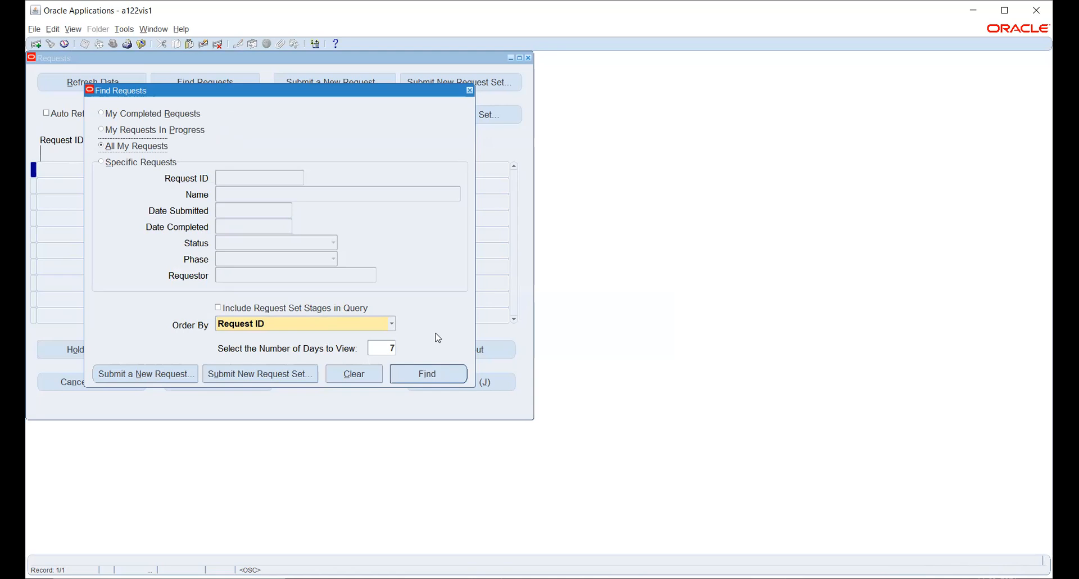
click(431, 374)
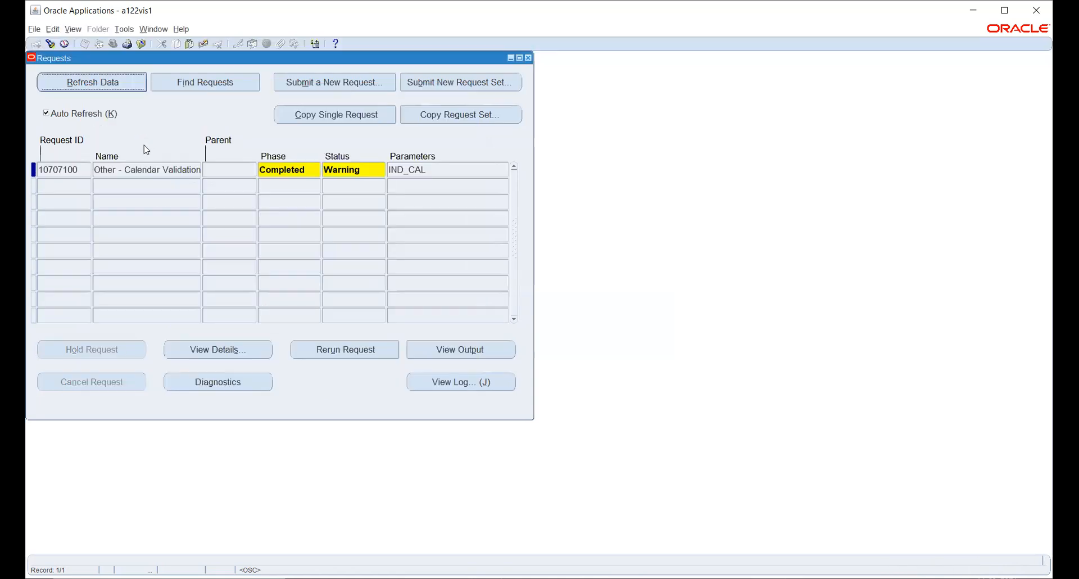
click(125, 170)
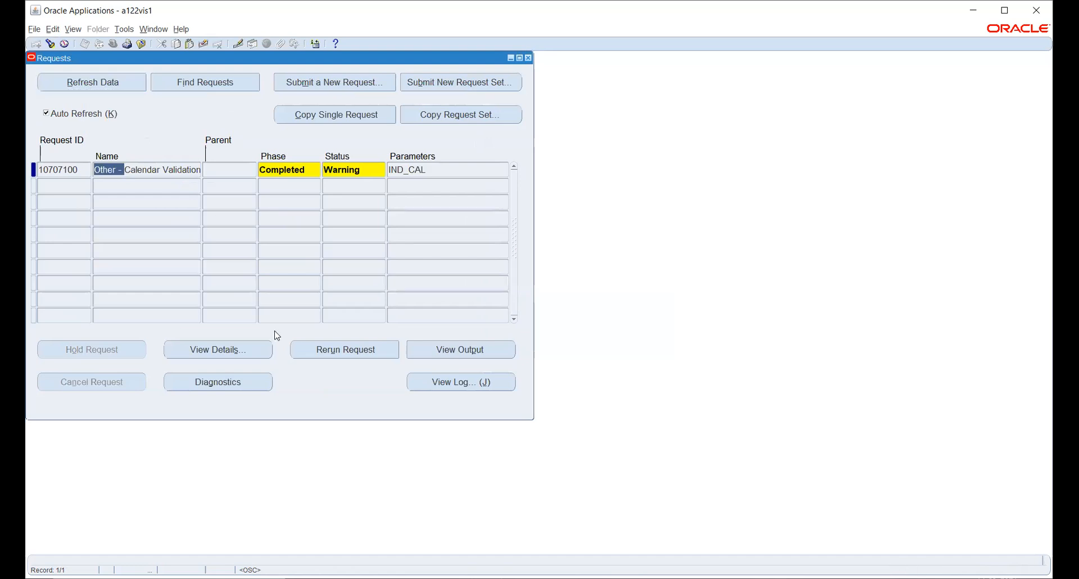
click(445, 349)
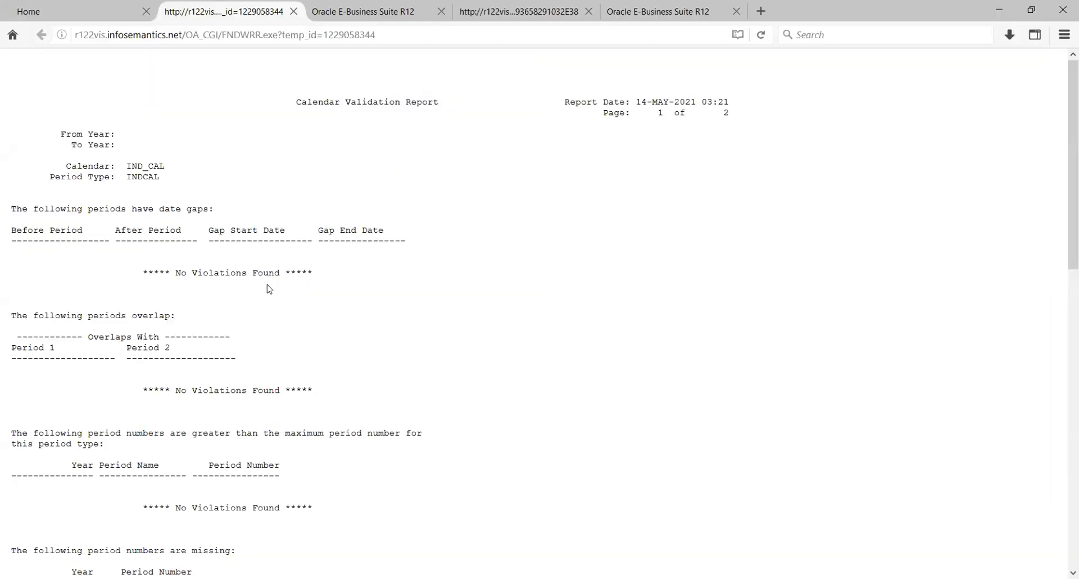
scroll(268, 289, down, 5)
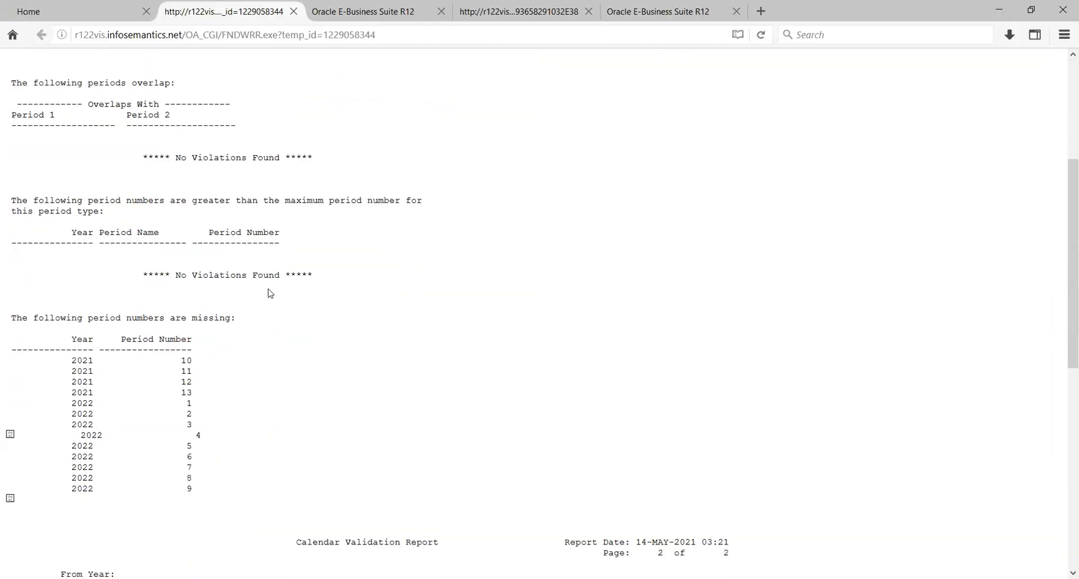
scroll(267, 290, down, 2)
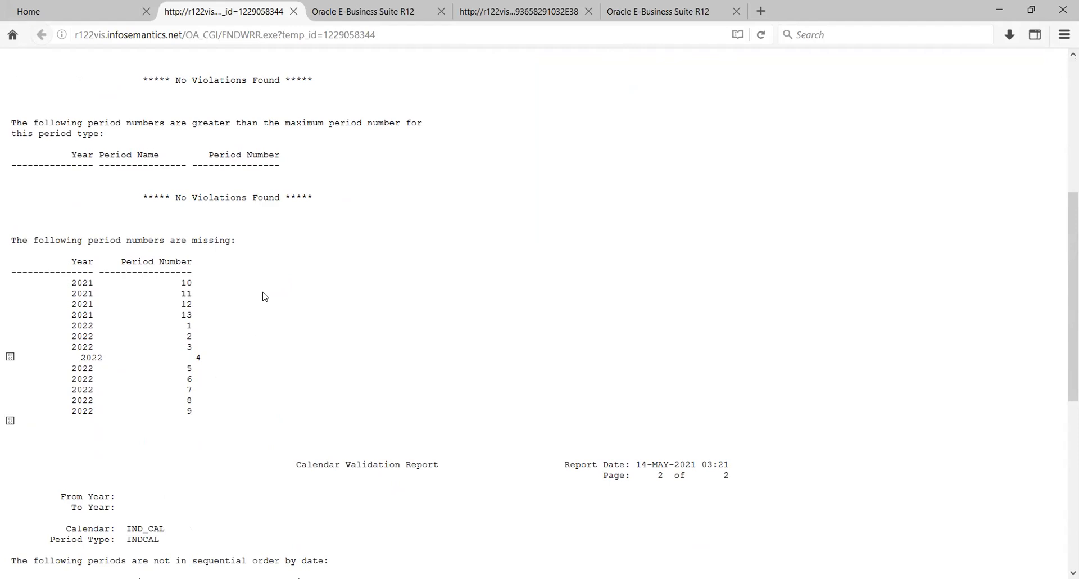
scroll(266, 297, up, 2)
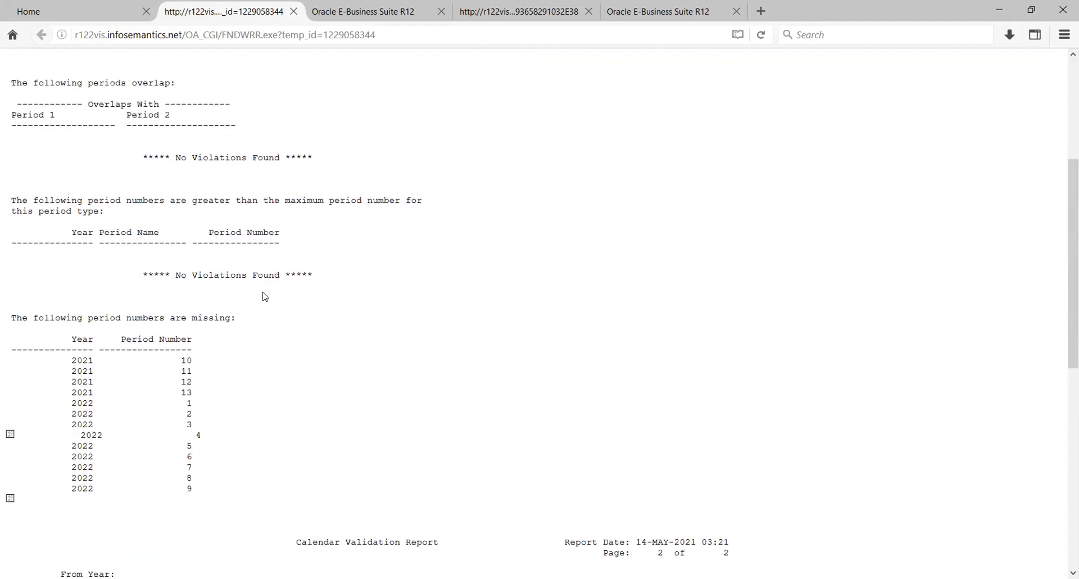
scroll(265, 297, down, 10)
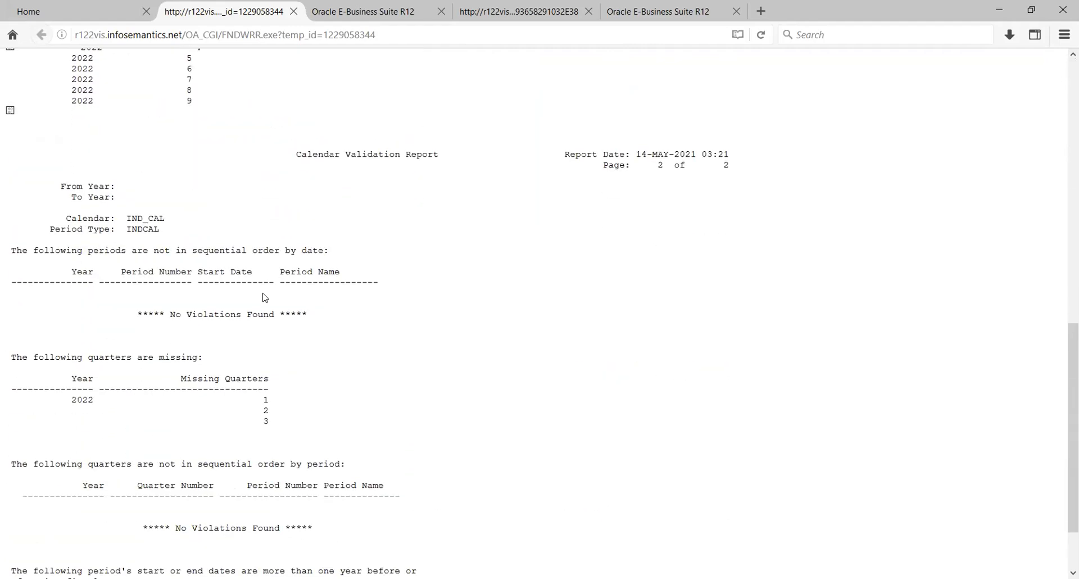
scroll(264, 297, down, 2)
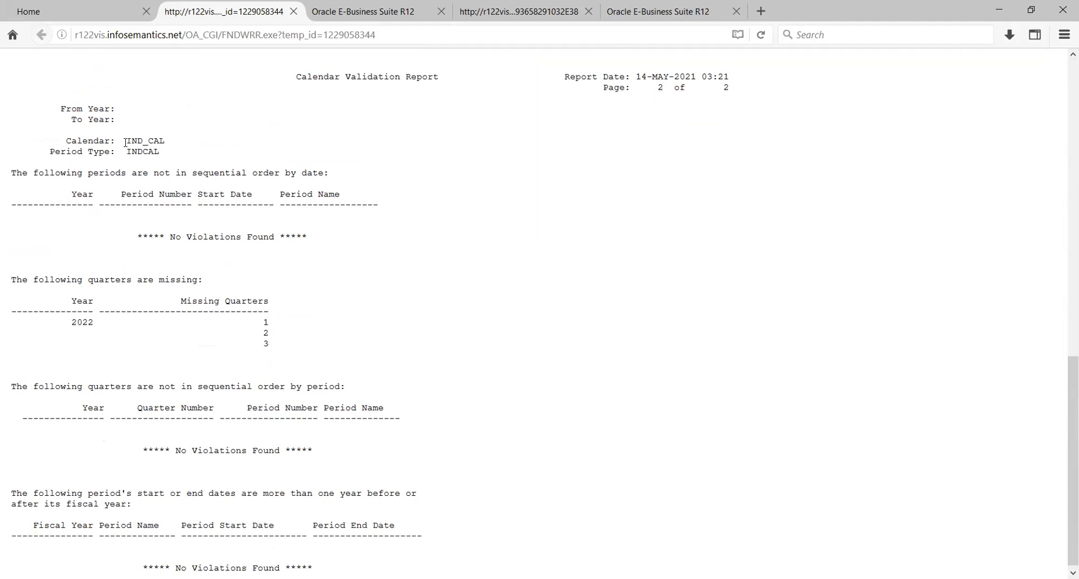
drag(125, 142, 166, 143)
key(alt+Tab)
key(alt+Tab)
key(alt+Tab)
click(707, 540)
key(alt+Tab)
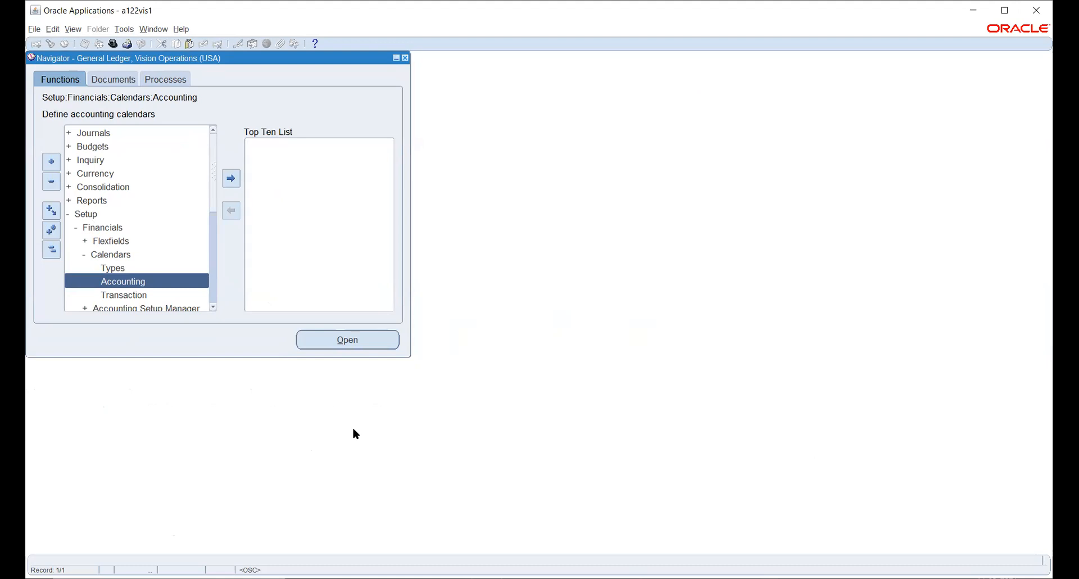
- Select the Currency entry in the Navigator's function tree
click(80, 174)
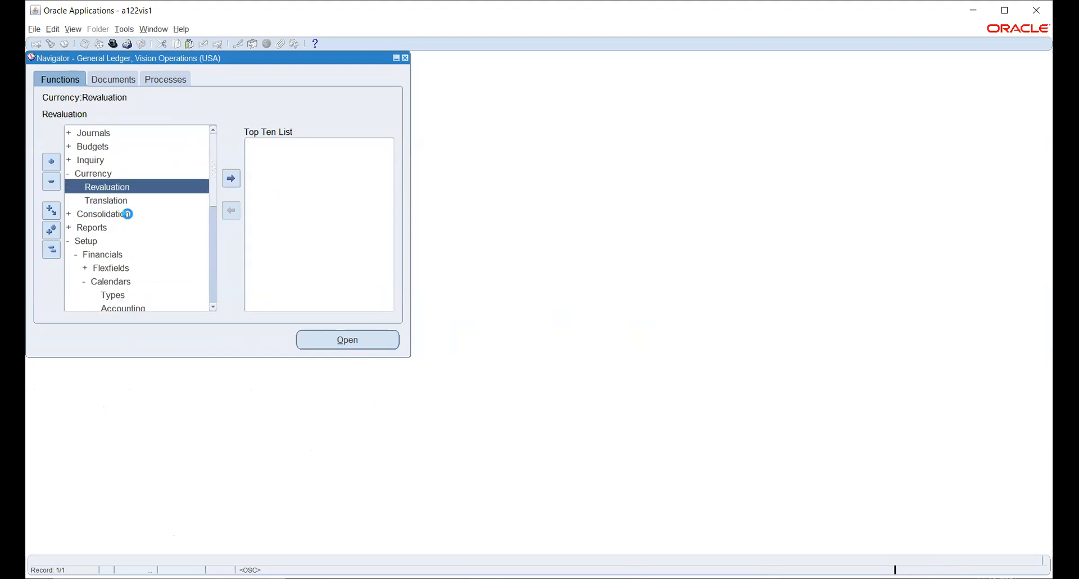
scroll(140, 254, down, 3)
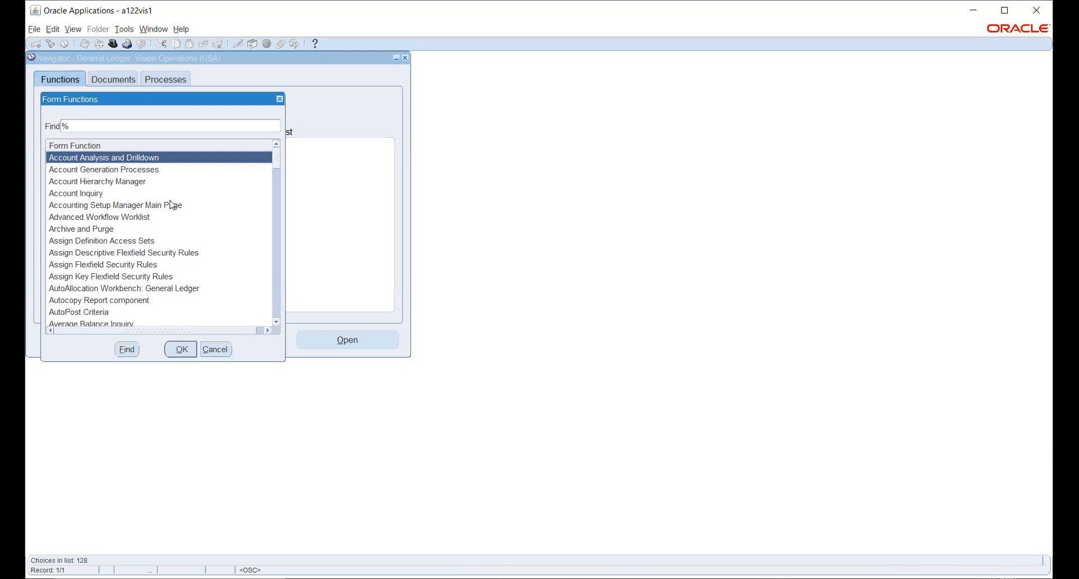
- Filter Form Functions by %curr% and open the Currencies form
click(93, 125)
text(cal)
key(BackSpace)
key(BackSpace)
text(u)
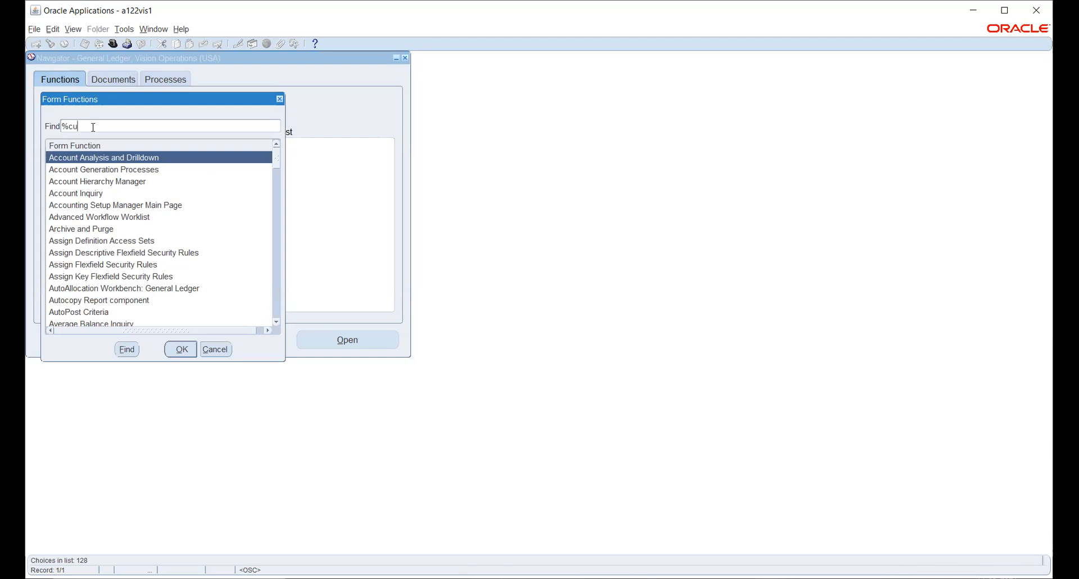
text(rr%)
key(Return)
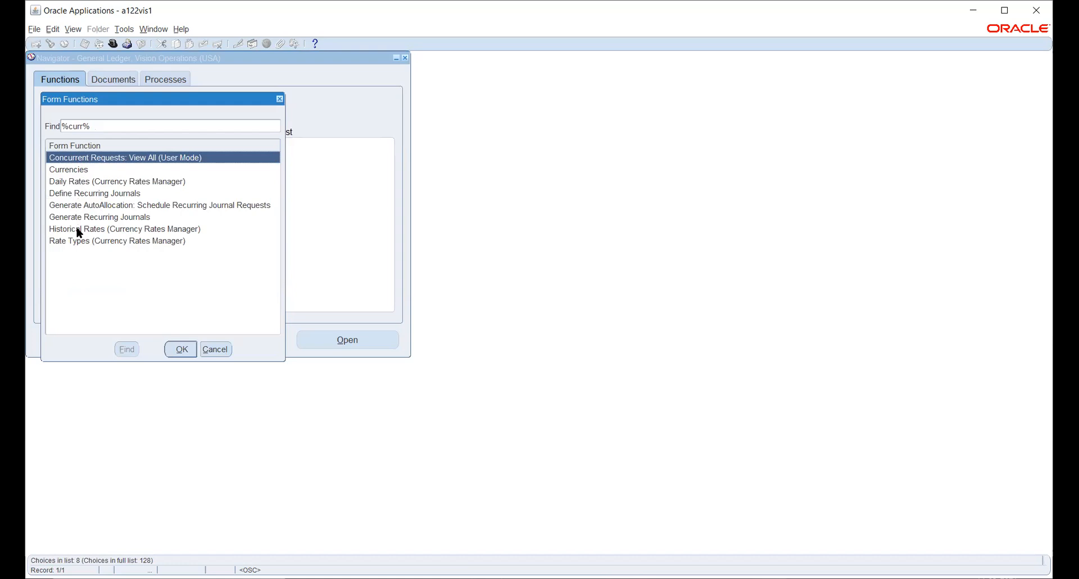
click(77, 170)
double_click(82, 170)
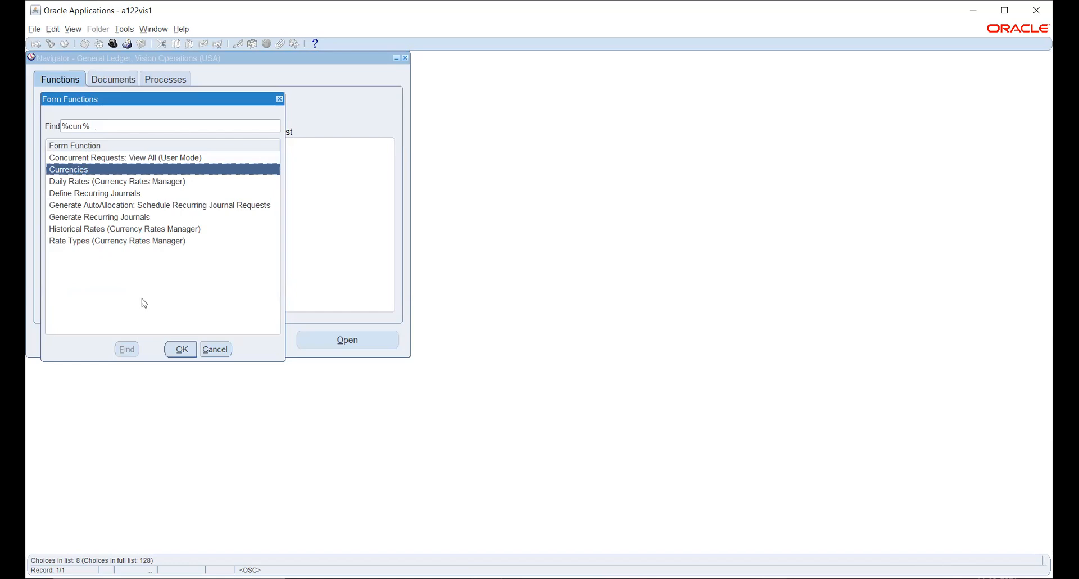
click(181, 350)
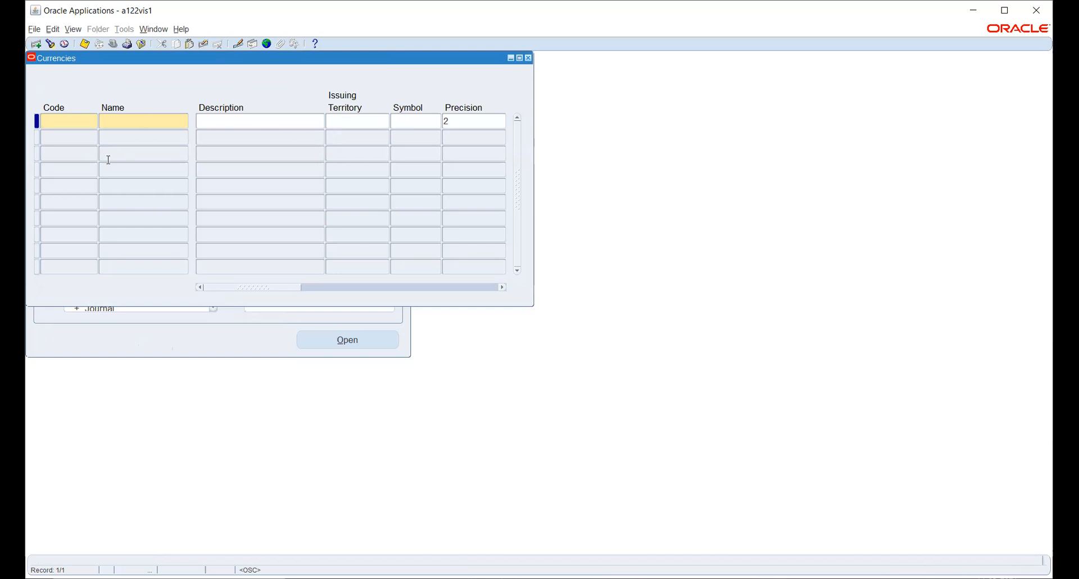
- Search currencies for 'in' and query the INR Indian Rupee record
click(50, 43)
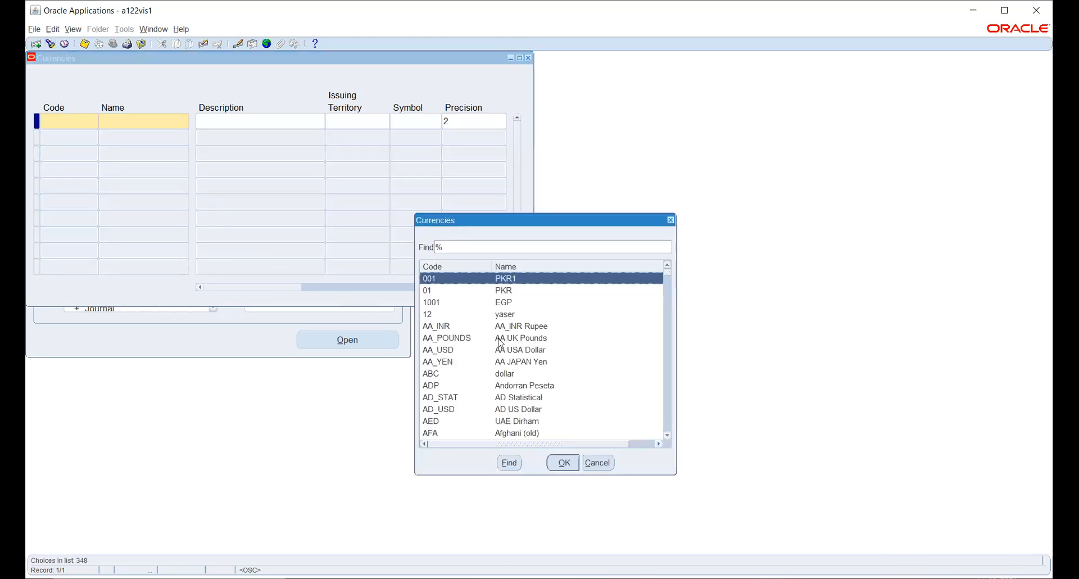
text(i)
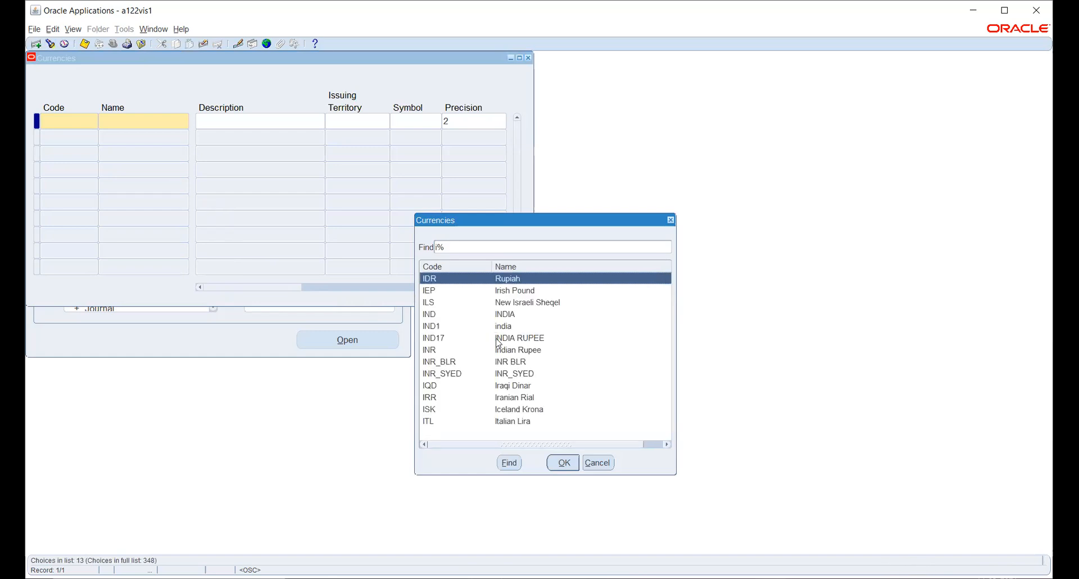
text(n)
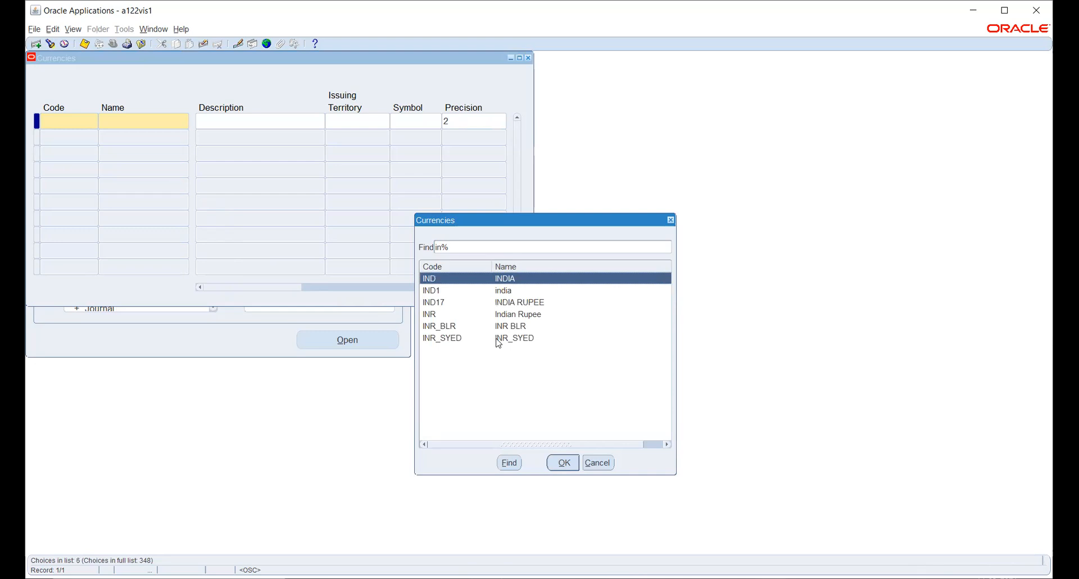
key(Down)
key(Down)
key(Down)
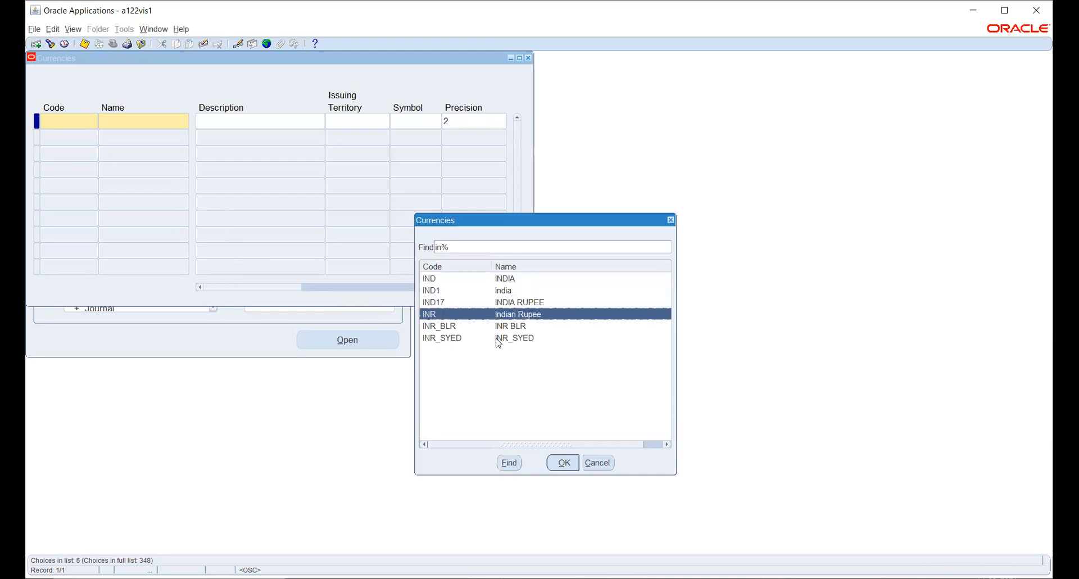
key(Return)
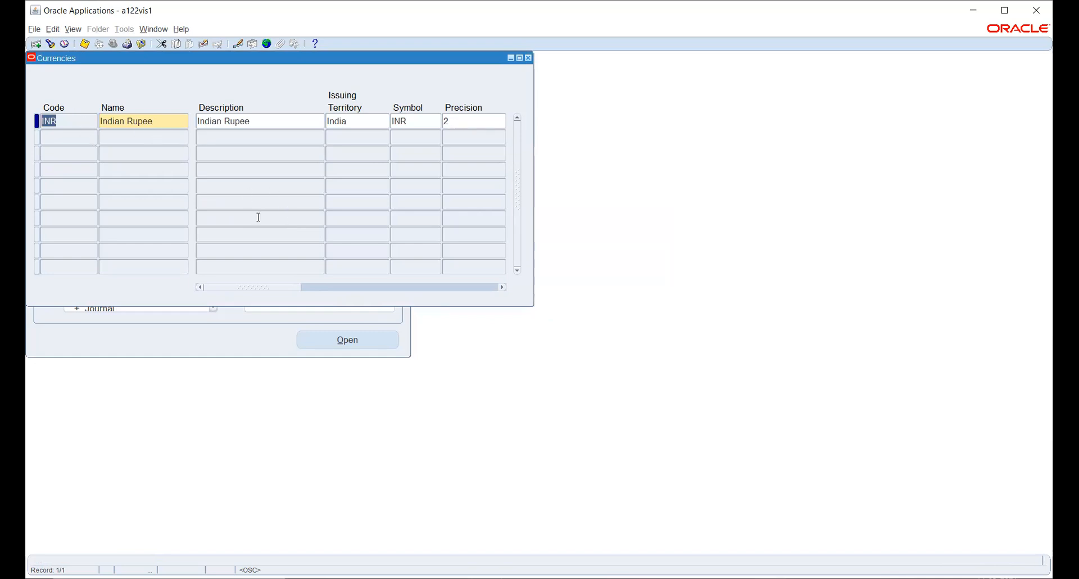
drag(249, 288, 465, 305)
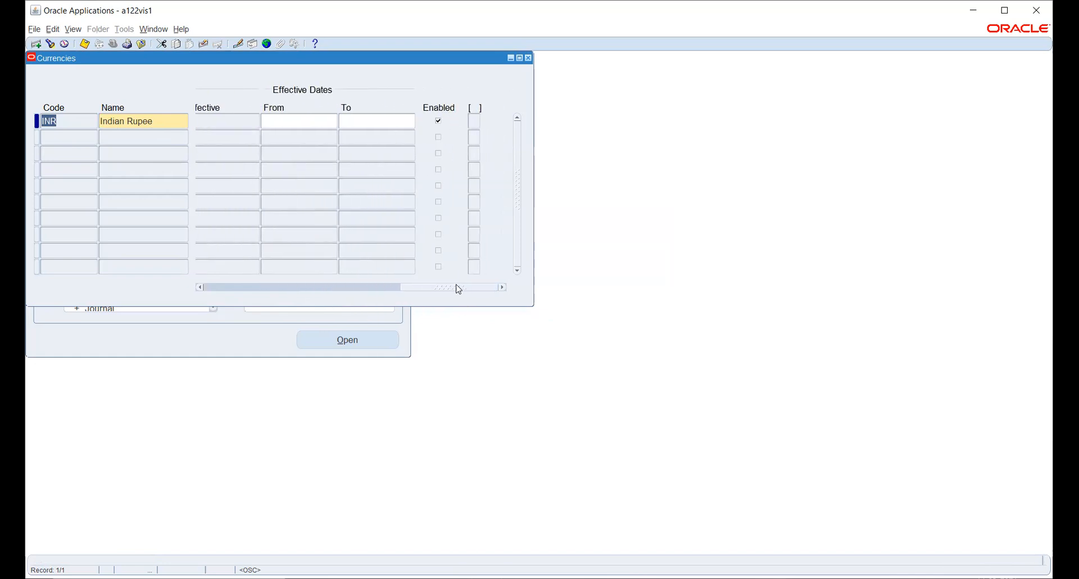
drag(461, 293, 212, 260)
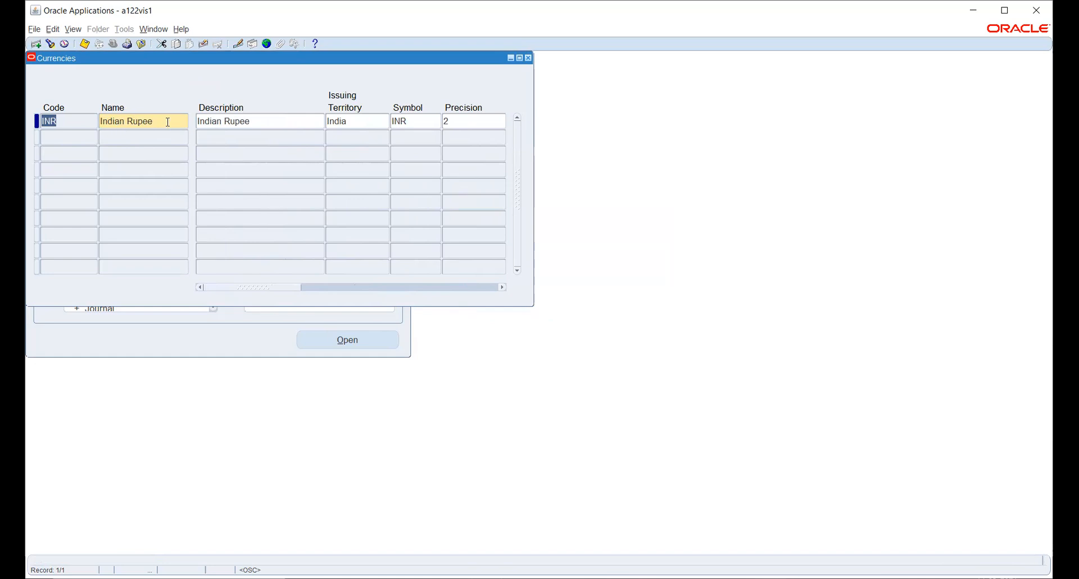
drag(287, 288, 320, 289)
click(351, 121)
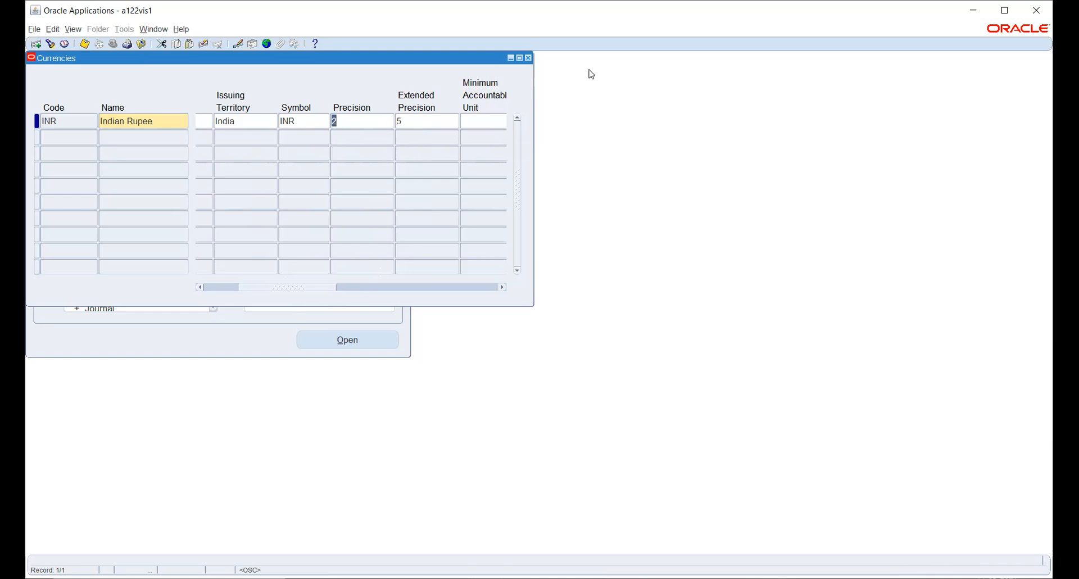
key(alt+Tab)
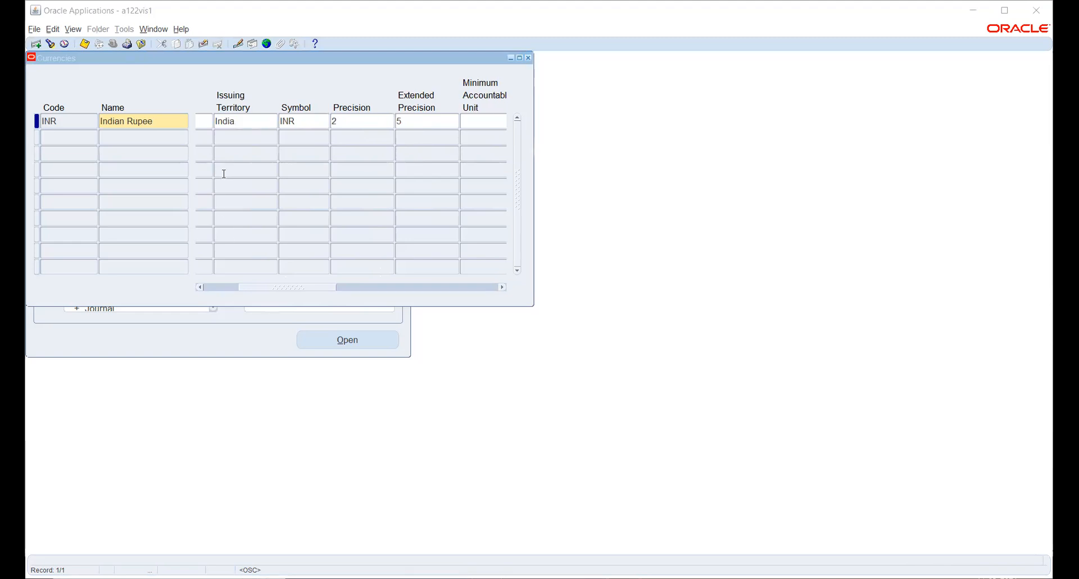
drag(313, 288, 504, 278)
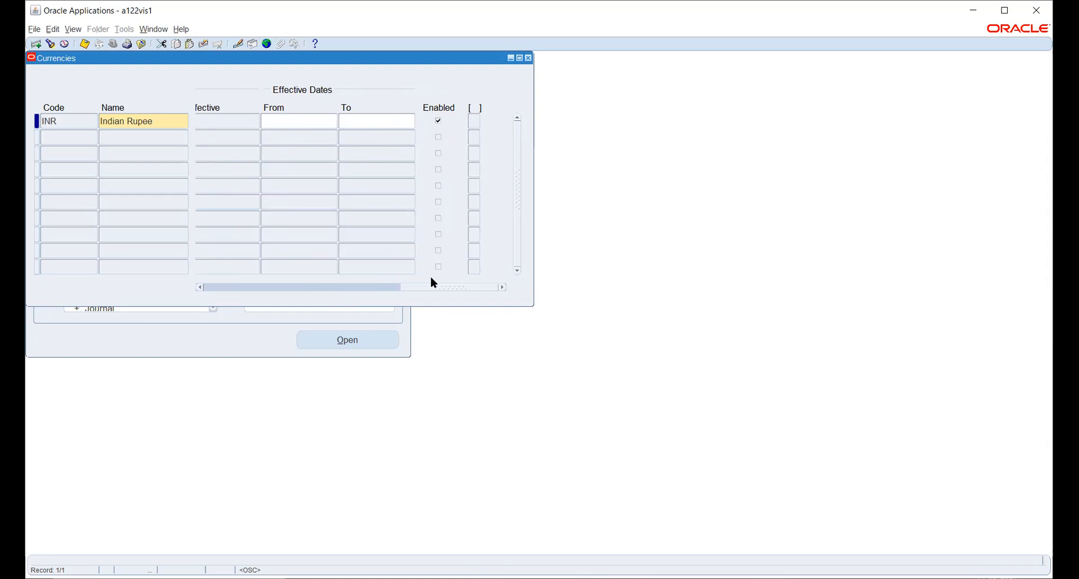
drag(433, 287, 192, 264)
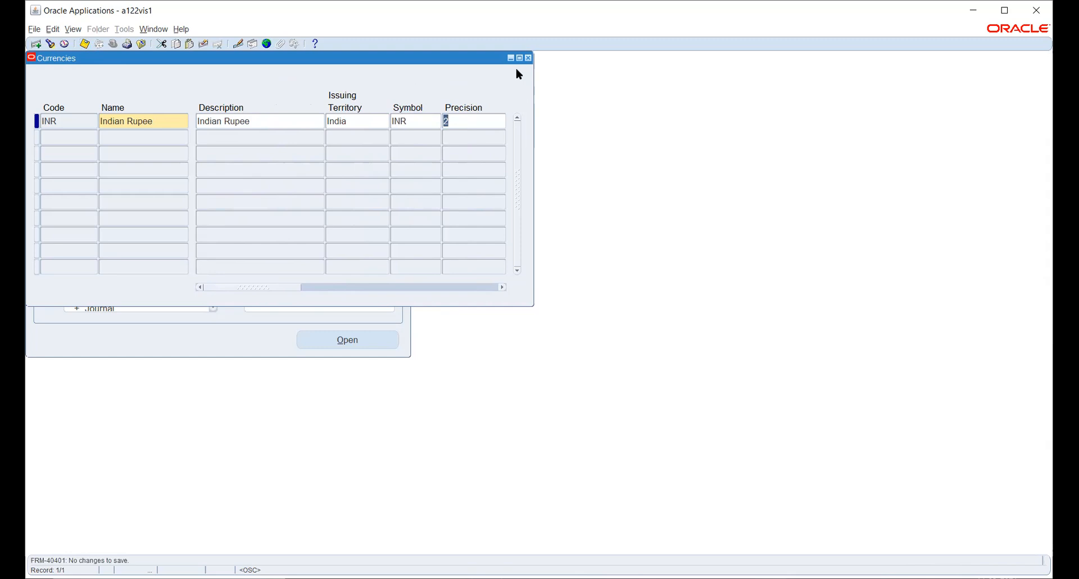
click(528, 58)
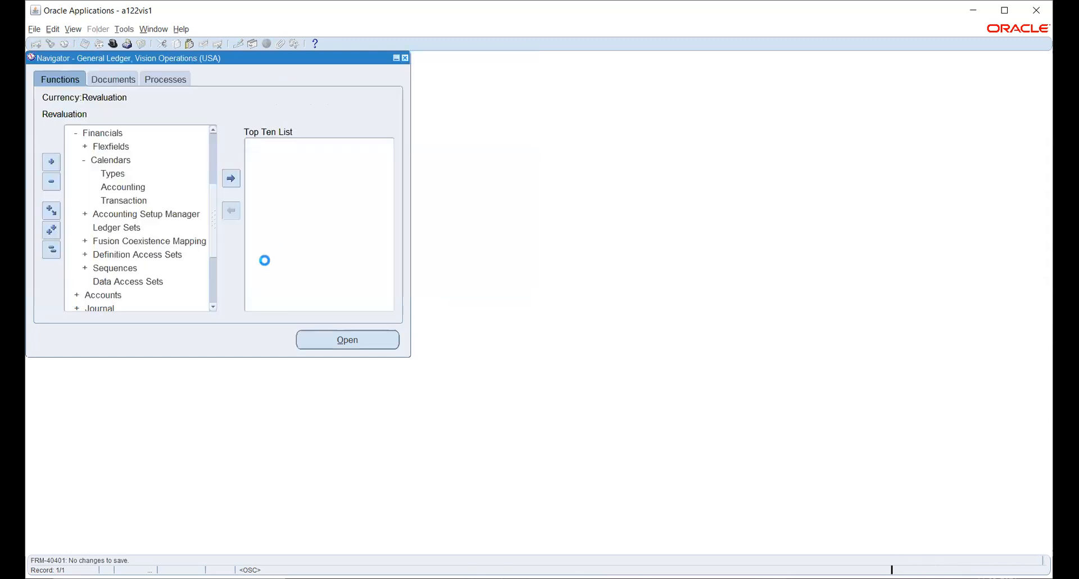
- Collapse the function tree and expand Setup > Financials > Flexfields
click(52, 250)
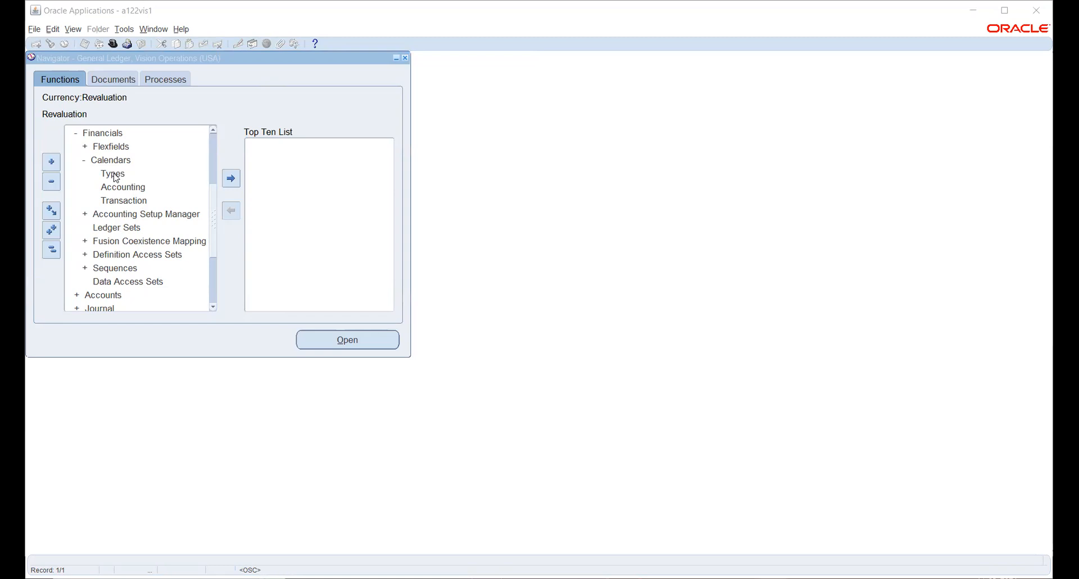
scroll(134, 204, up, 2)
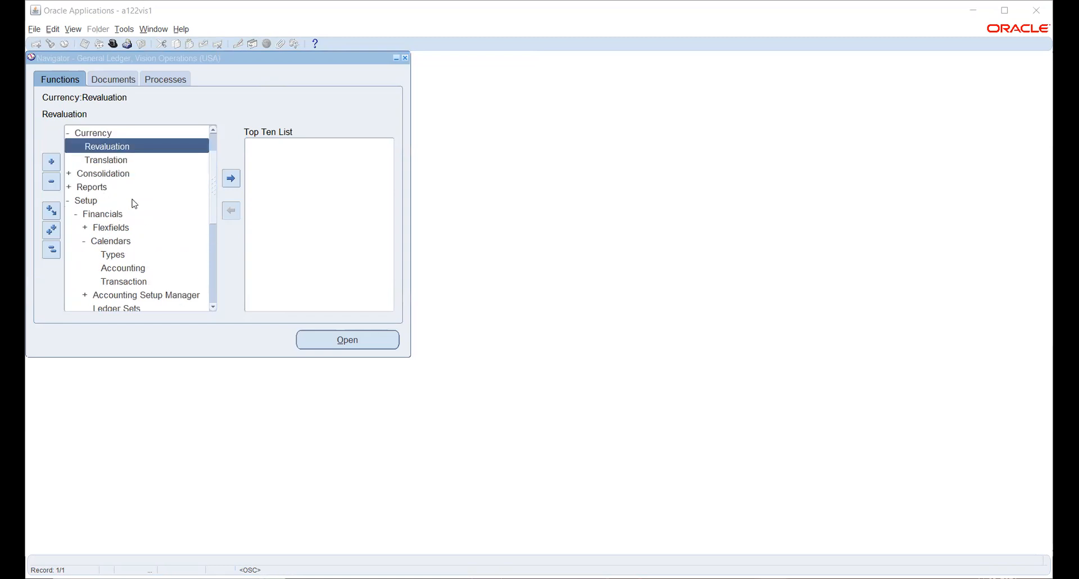
double_click(107, 232)
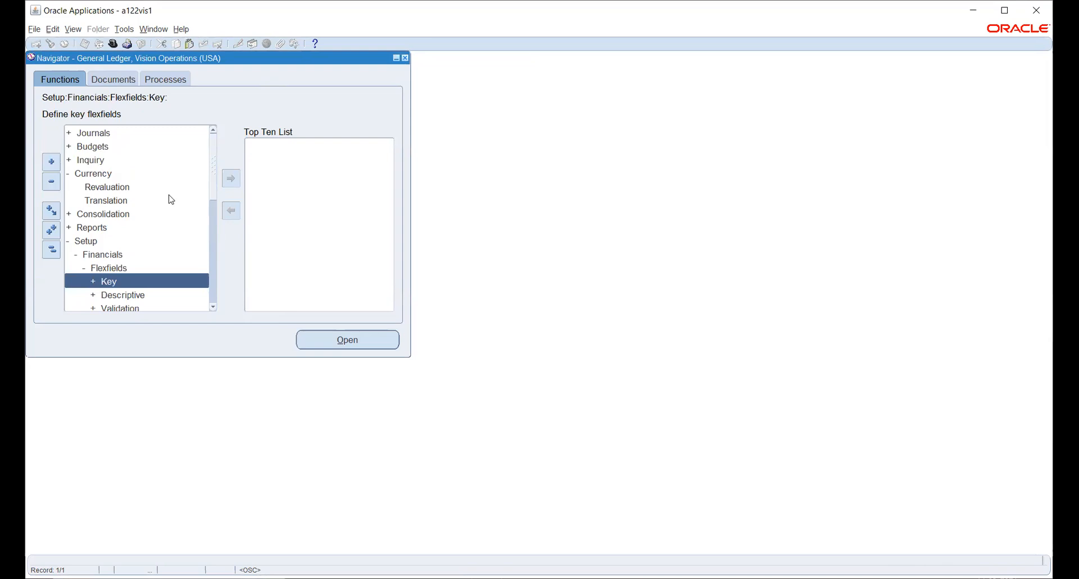
scroll(169, 200, down, 1)
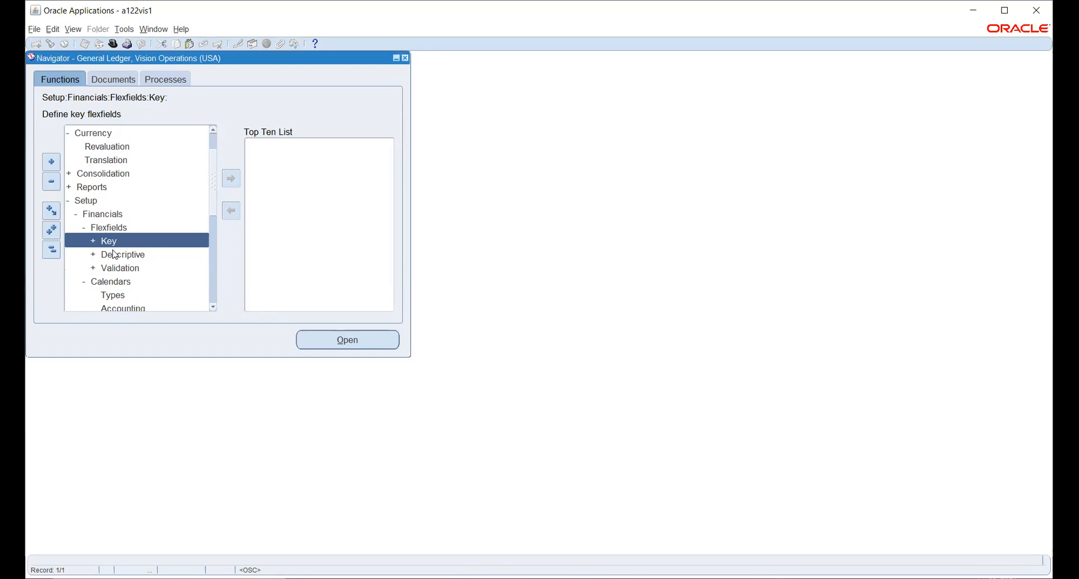
- Expand Key flexfields and open the Key Flexfield Segments form
double_click(108, 246)
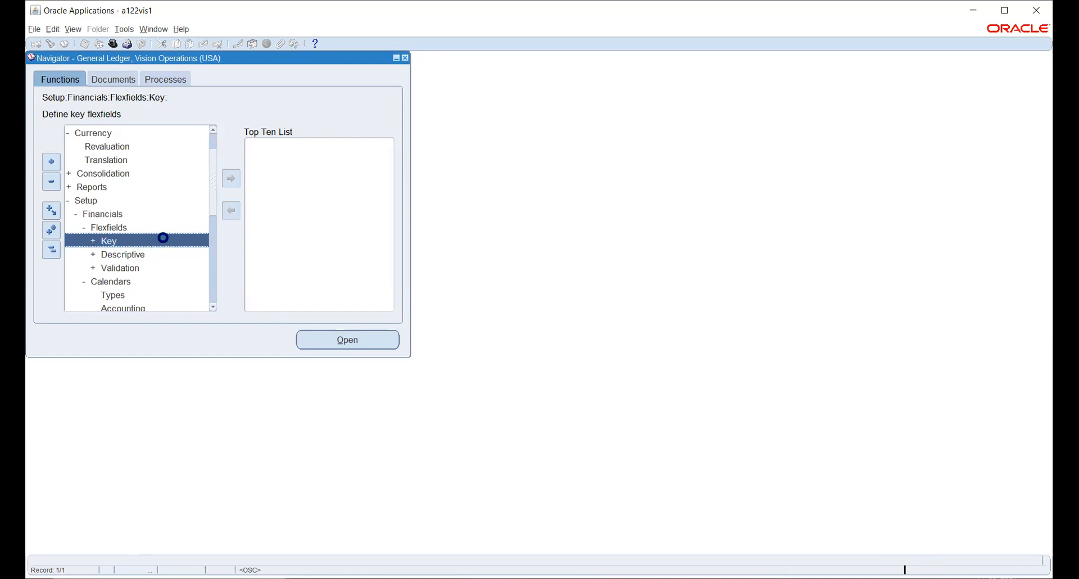
scroll(164, 208, down, 2)
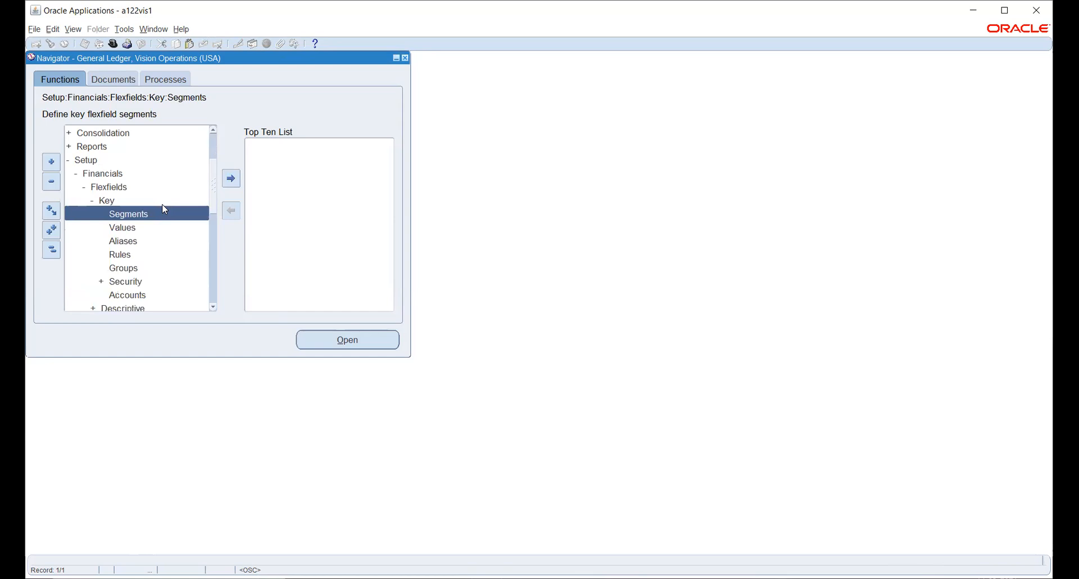
double_click(119, 214)
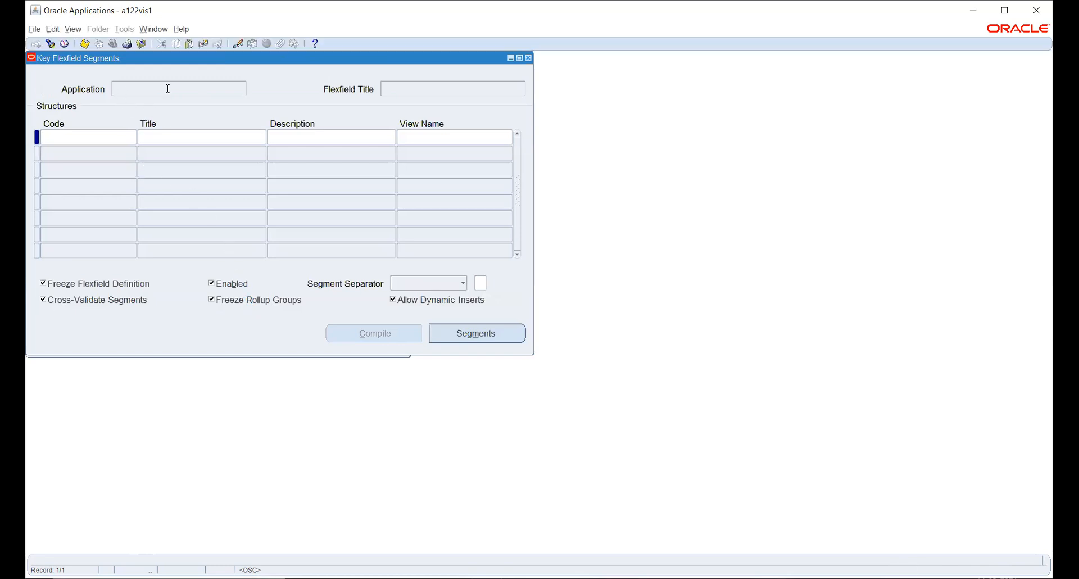
- Search for 'general Ledger' and query the General Ledger Accounting Flexfield
click(50, 44)
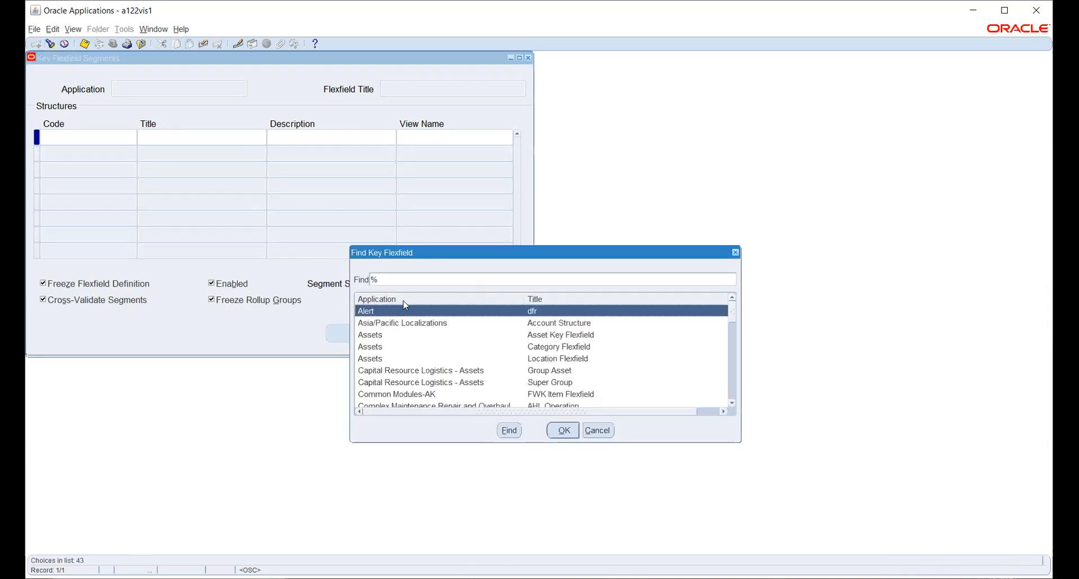
text(general Ledger)
key(Return)
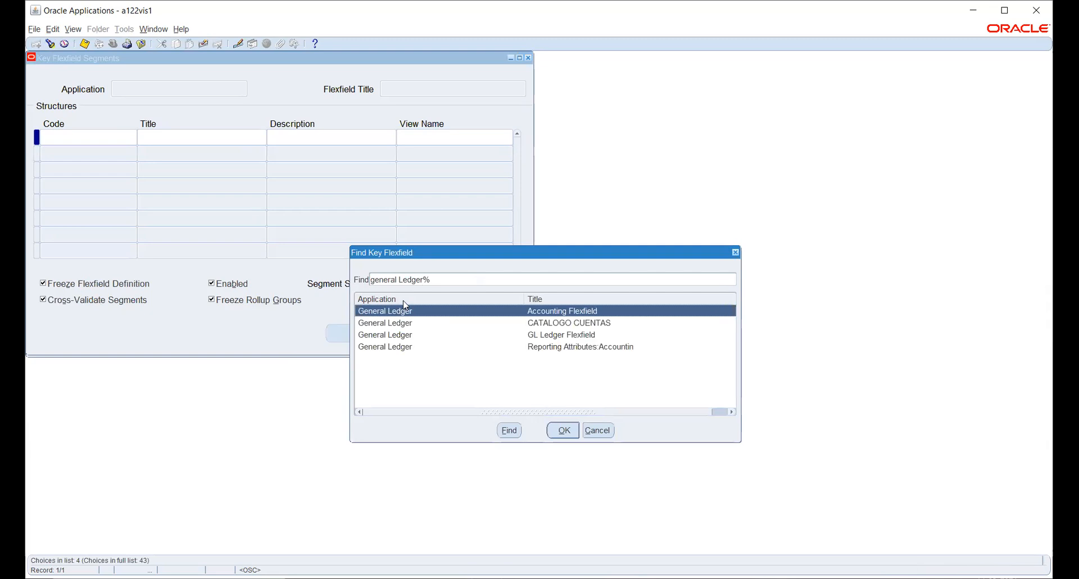
key(Down)
key(Down)
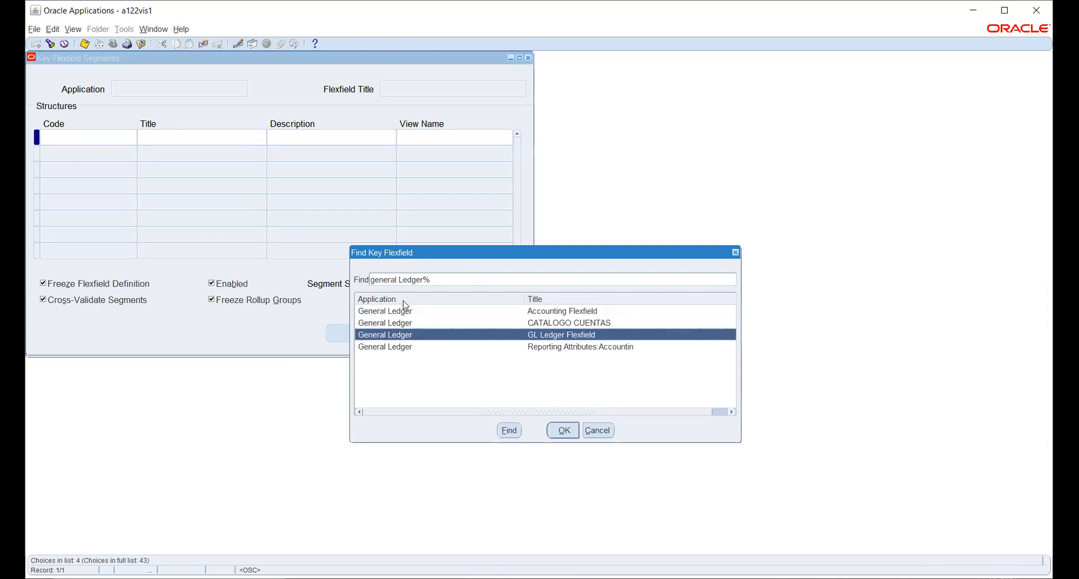
key(Up)
key(Up)
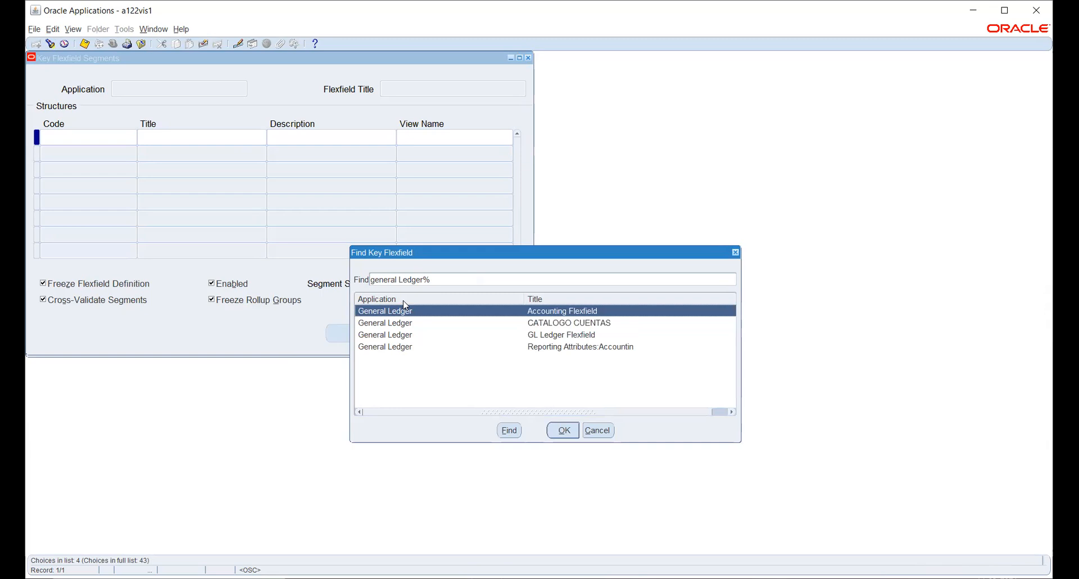
key(Down)
key(Down)
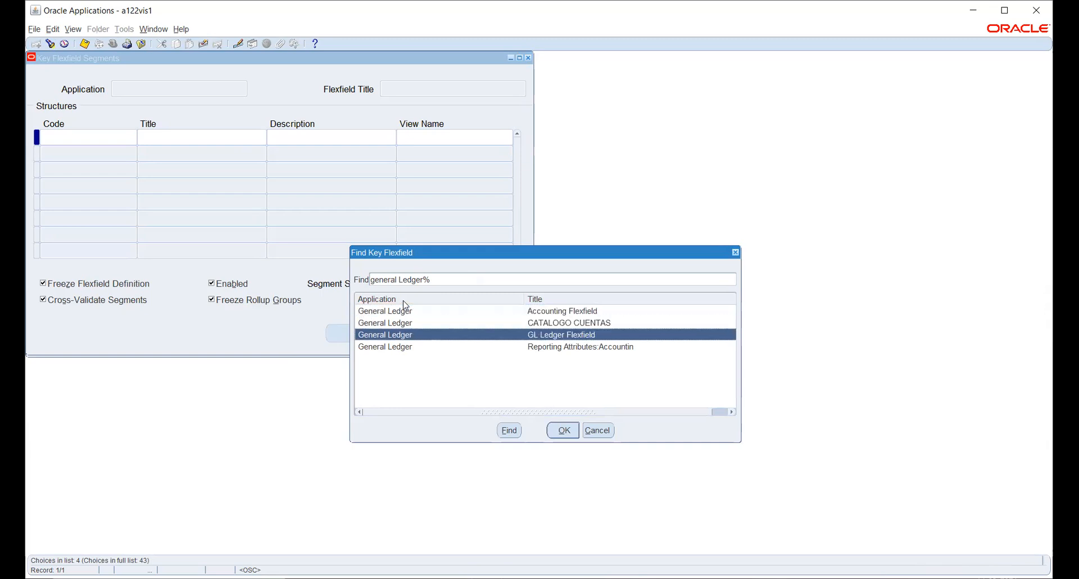
key(Down)
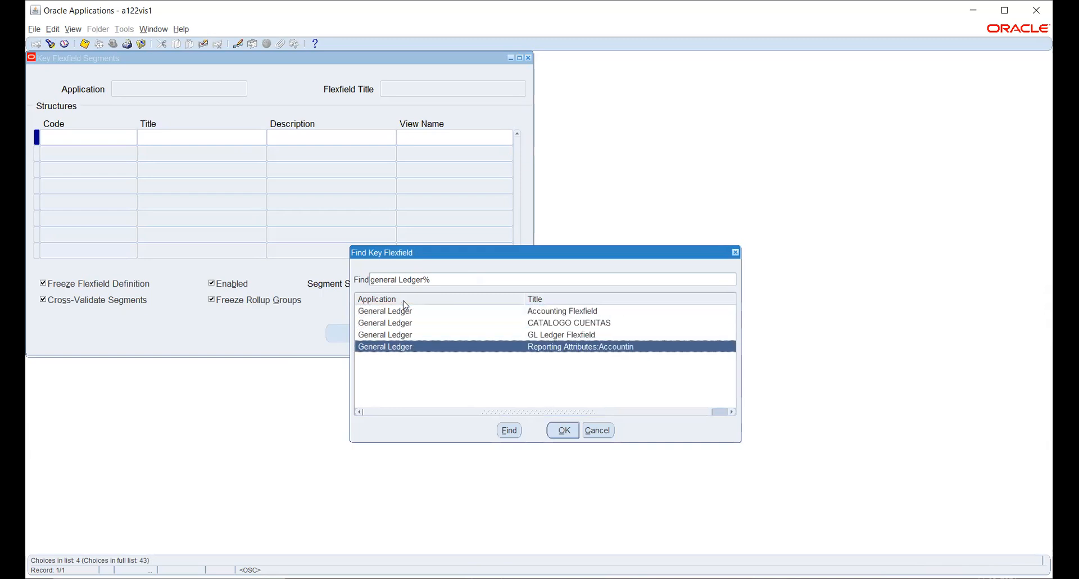
key(Up)
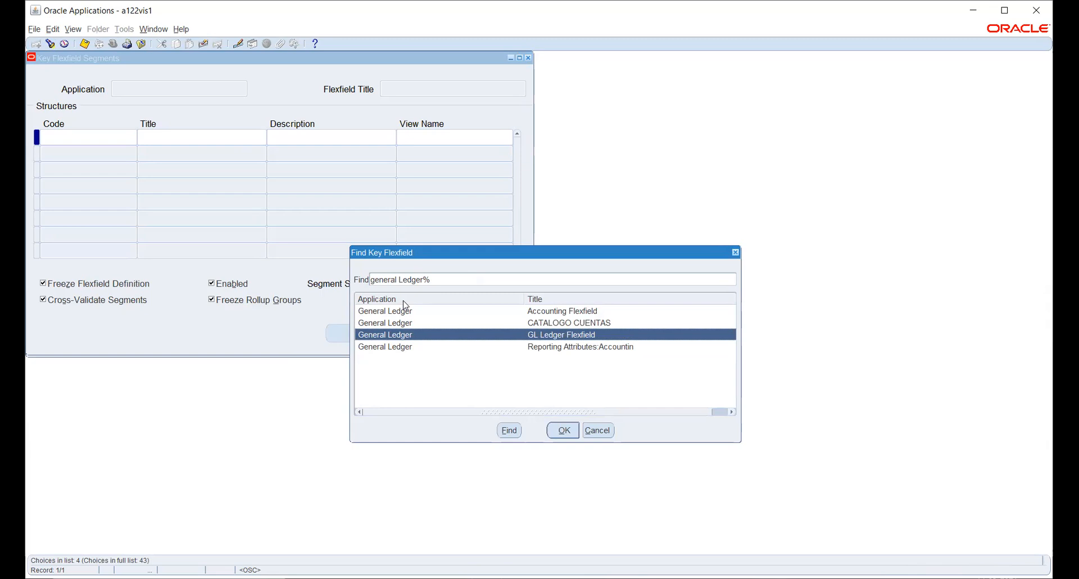
key(Up)
key(Up)
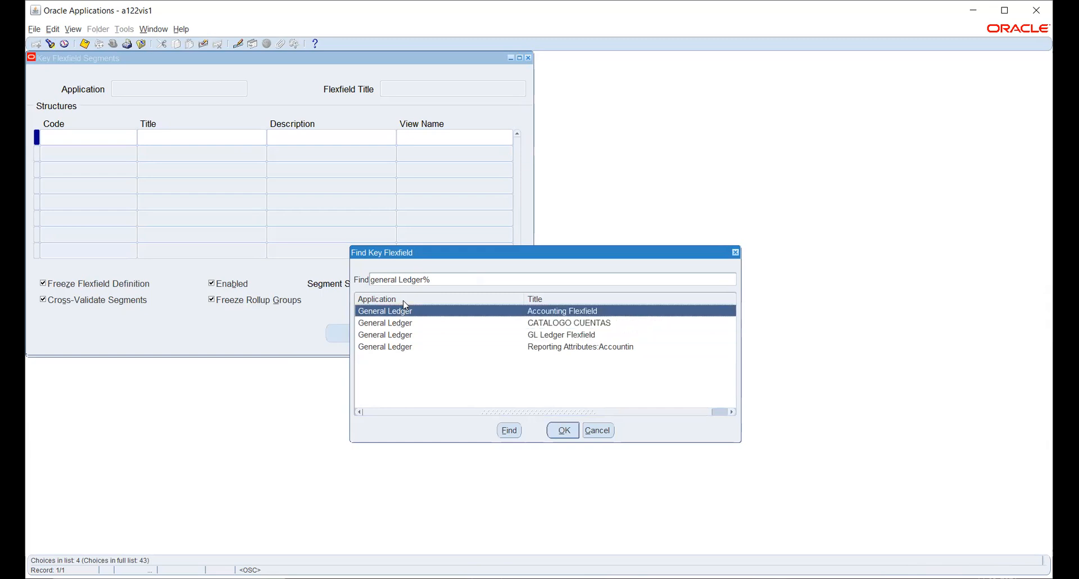
key(Down)
key(Down)
key(Down)
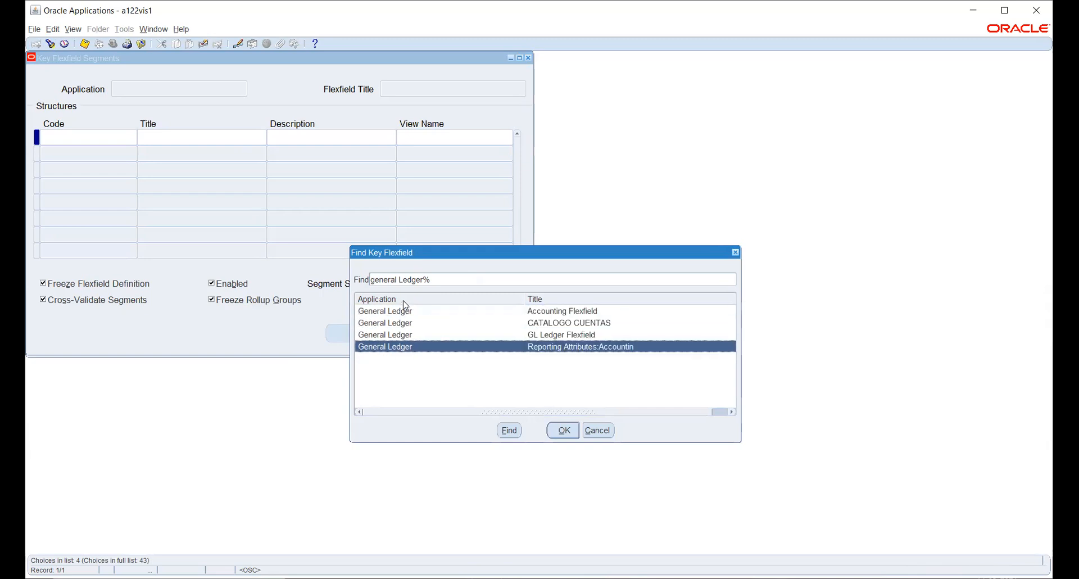
key(Up)
key(Up)
key(Up)
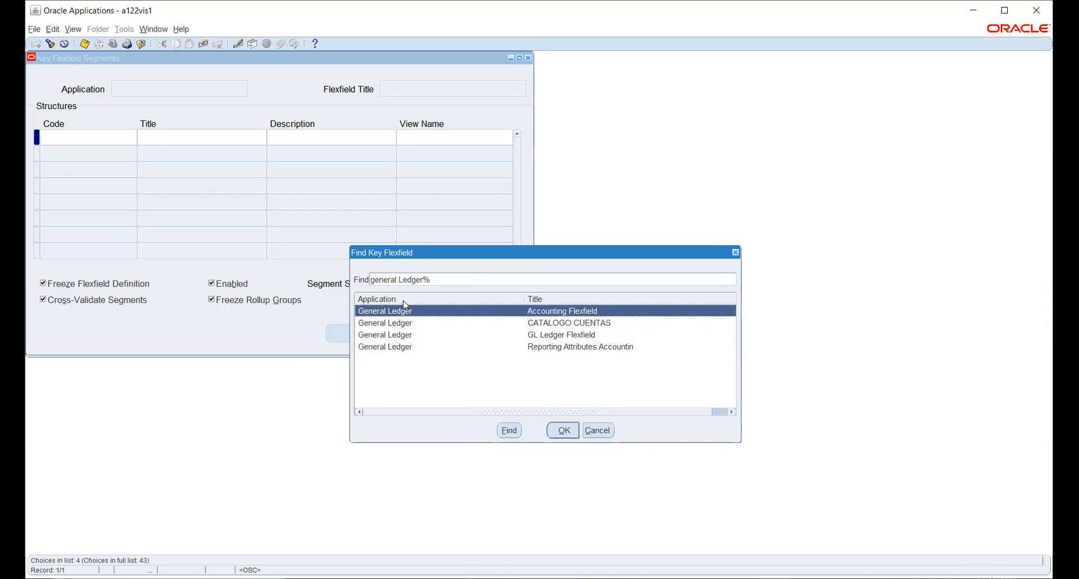
key(Return)
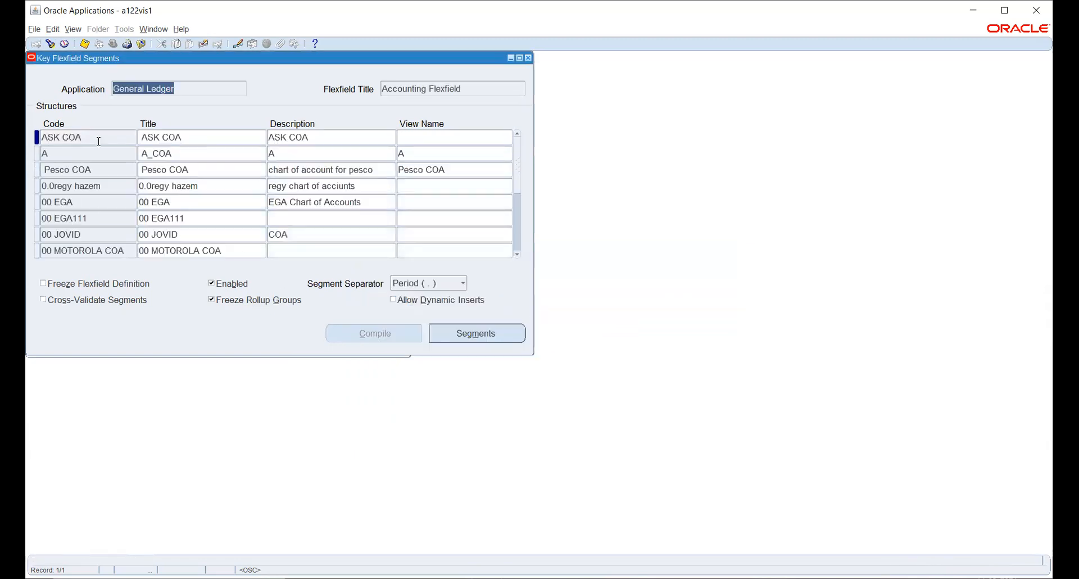
- Add a new TATACOA structure below ASK COA and open its segments
click(99, 137)
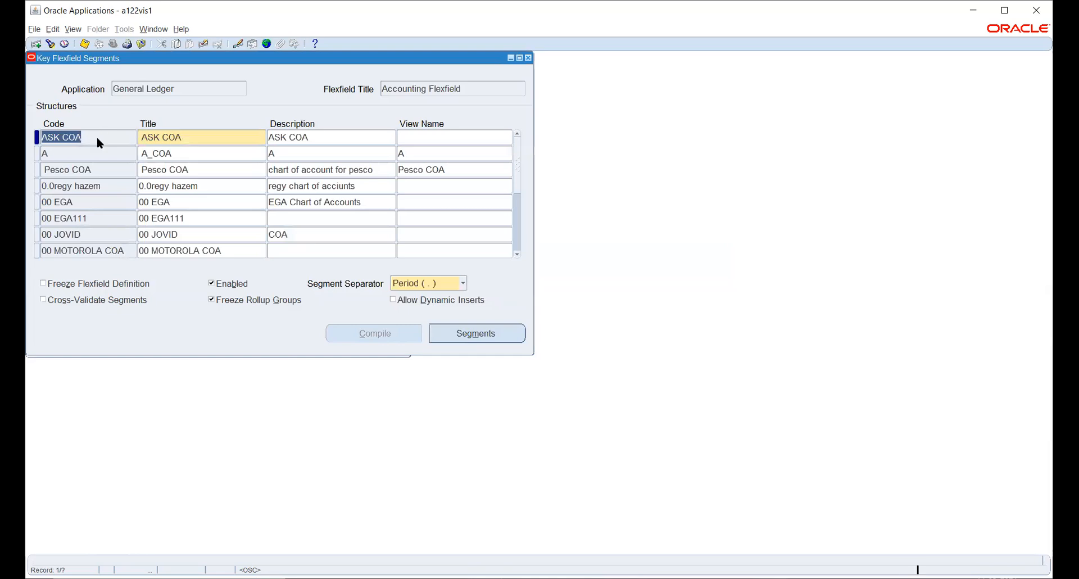
key(ctrl+Down)
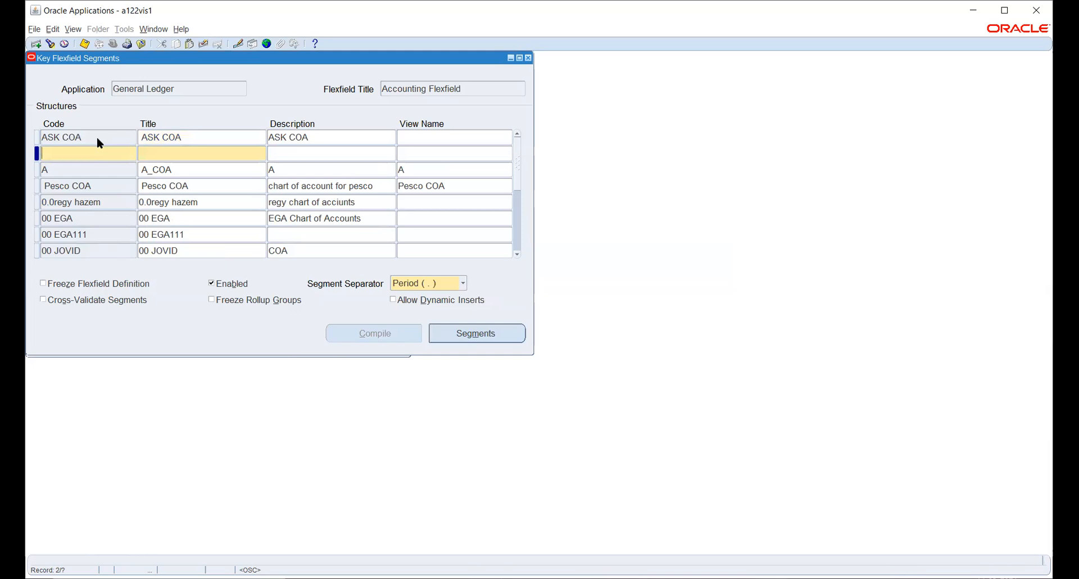
text(TATACOA)
key(Tab)
key(Tab)
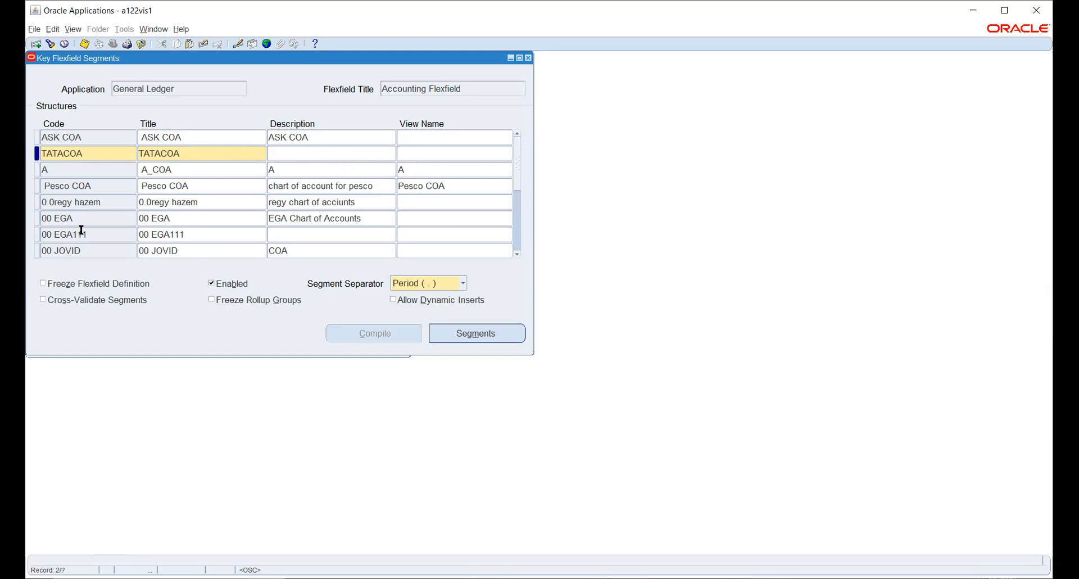
click(469, 337)
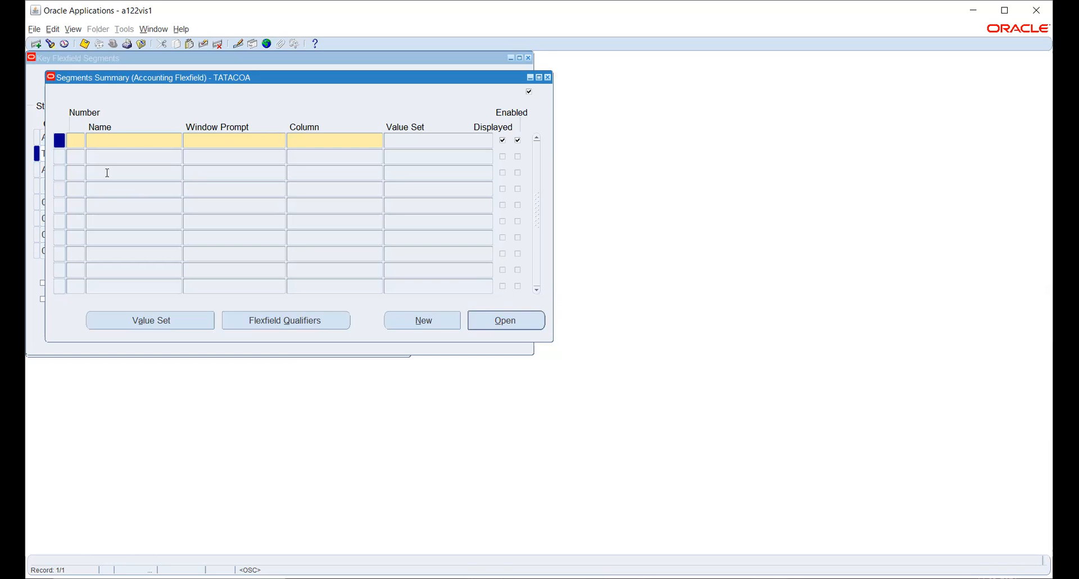
- Define segment 1 Company on column SEGMENT1 and start segment 2 named Account
text(1)
text(Company)
key(Tab)
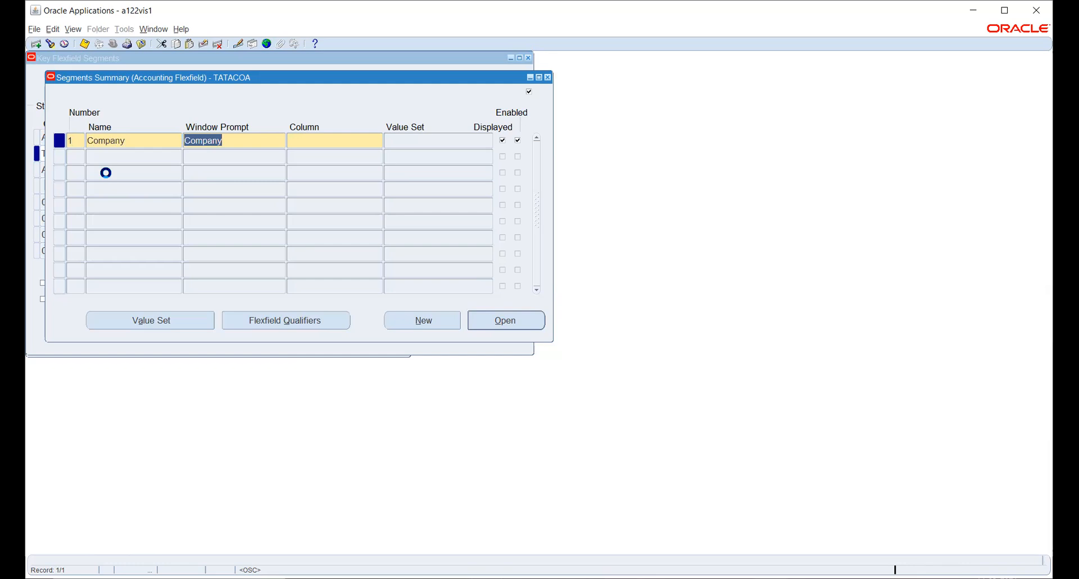
key(Tab)
text(seg)
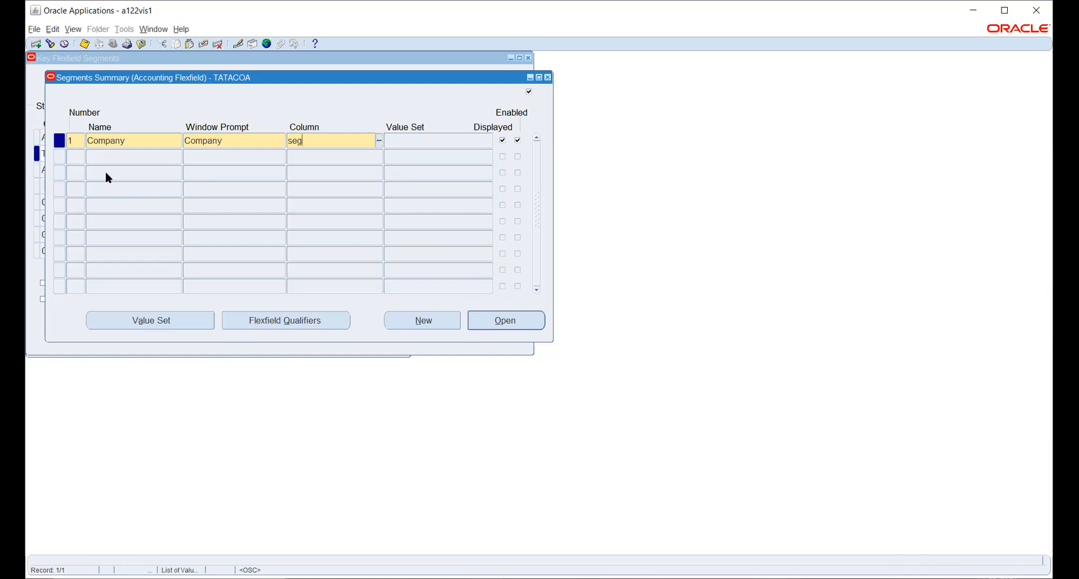
text(ment1)
key(Tab)
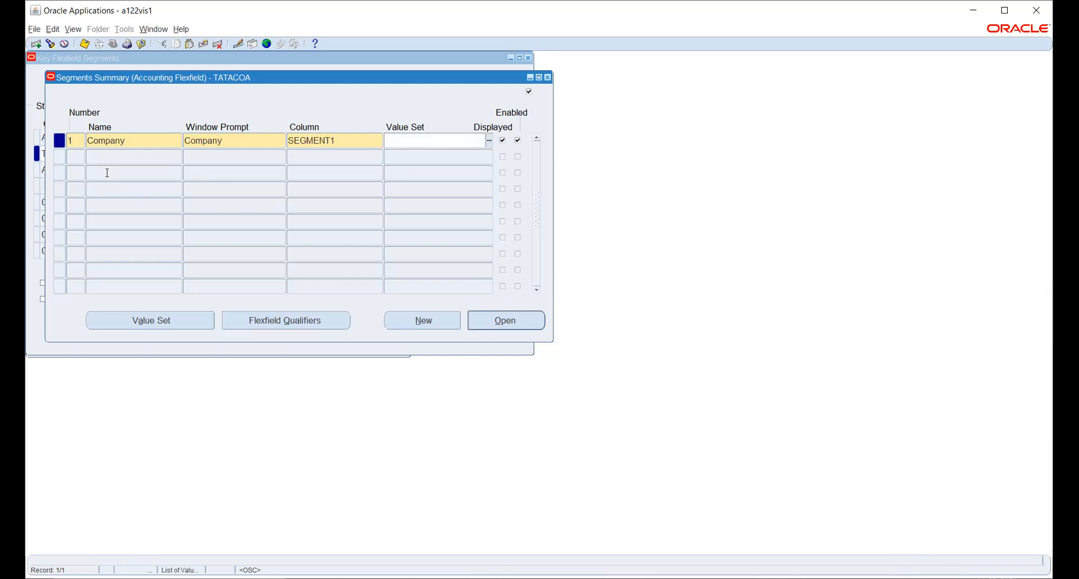
click(105, 157)
text(2)
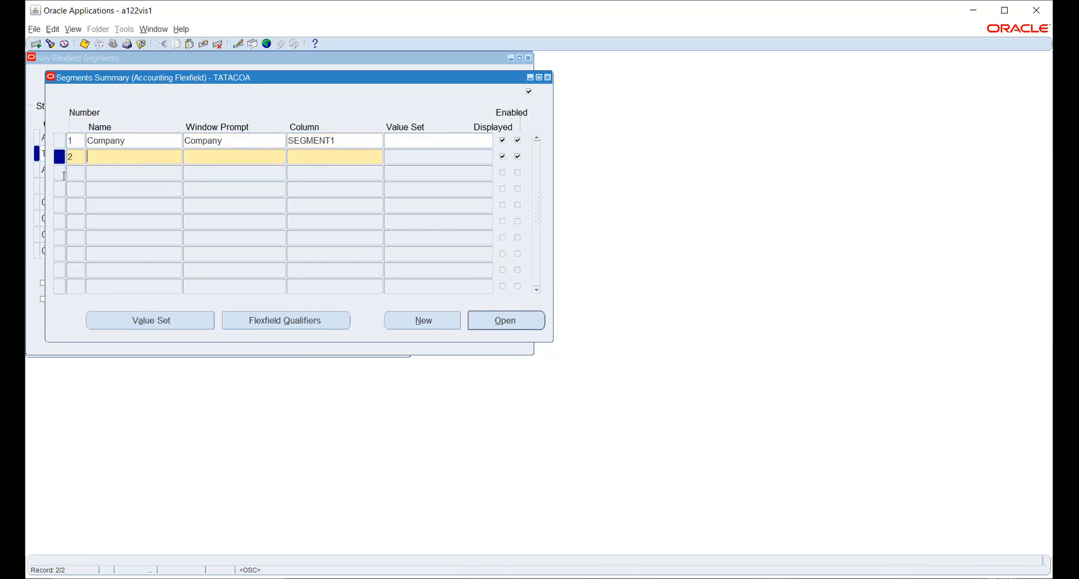
text(Account)
- Assign column SEGMENT2 to the Account segment
key(Tab)
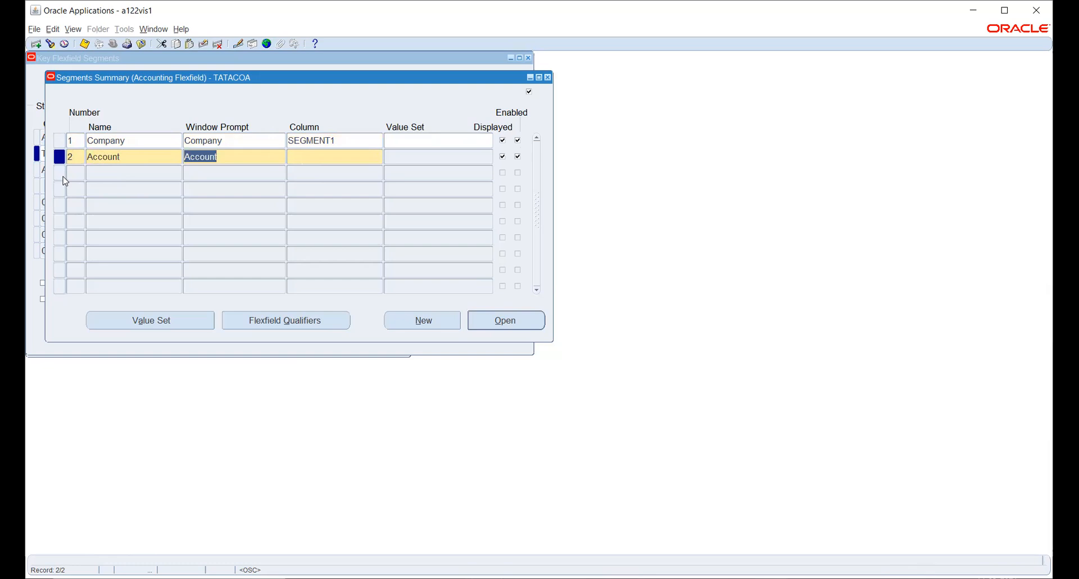
key(Tab)
text(segment2)
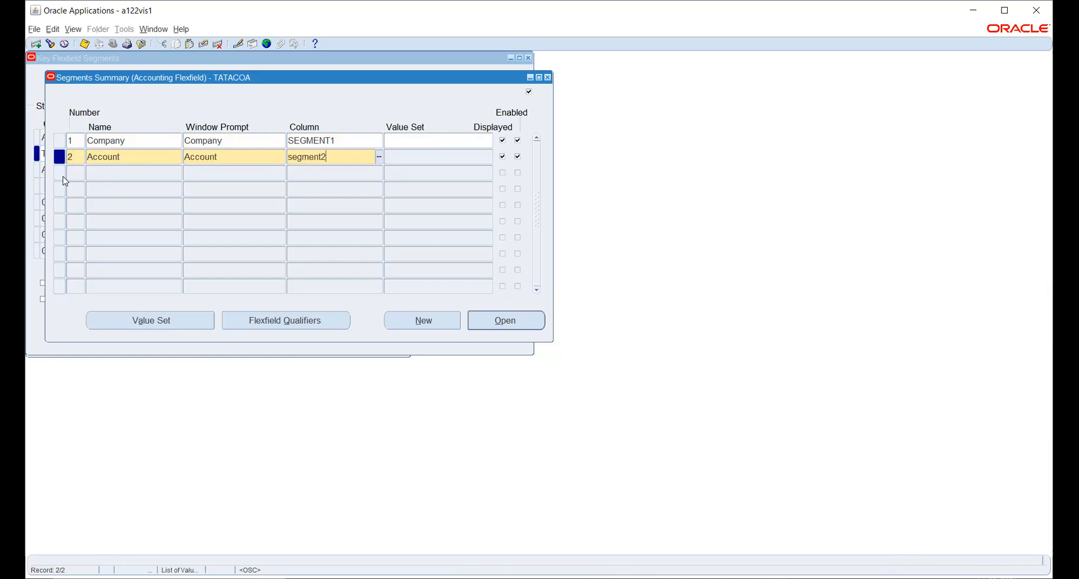
key(Tab)
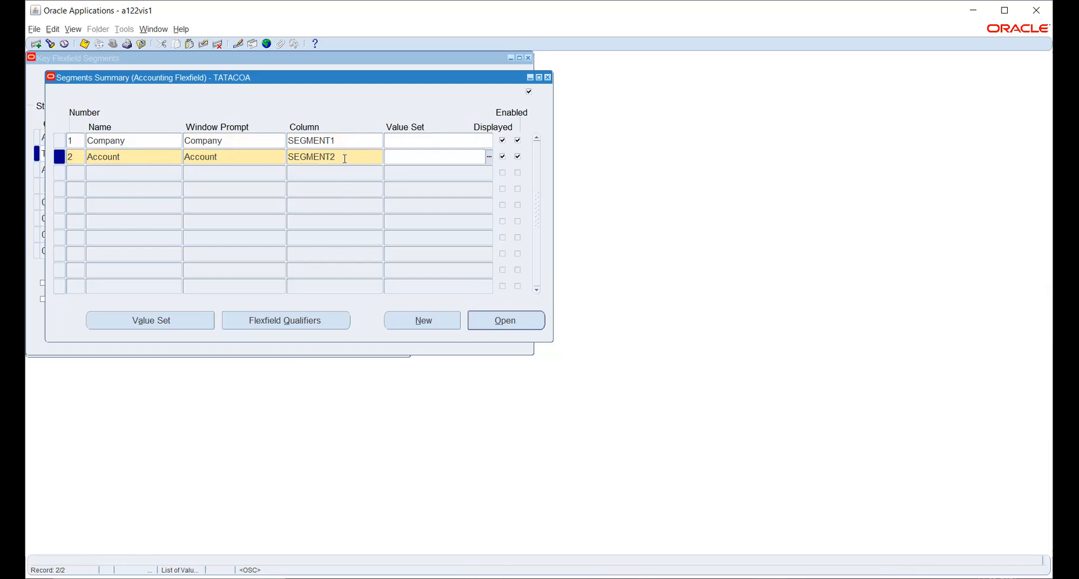
- Add segment 3 Department on column SEGMENT3
click(79, 171)
text(3)
key(Tab)
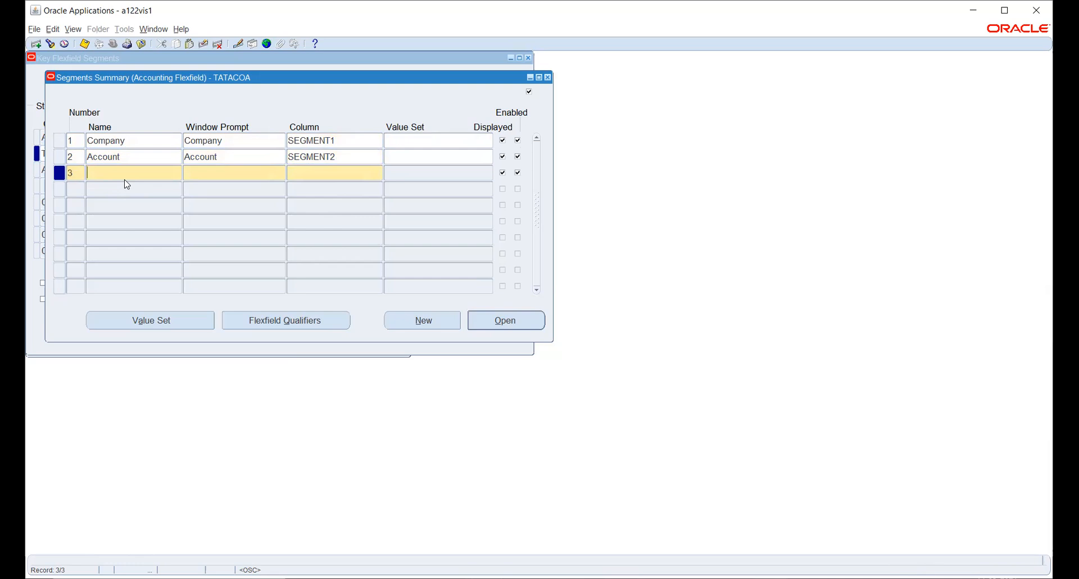
text(3)
key(BackSpace)
text(Department)
key(Tab)
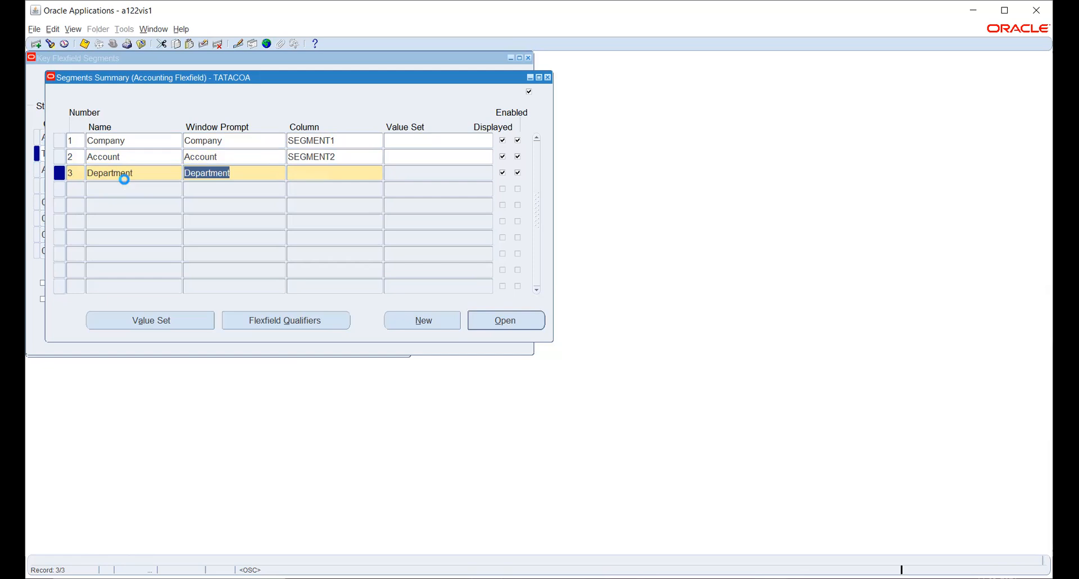
key(Tab)
text(seg)
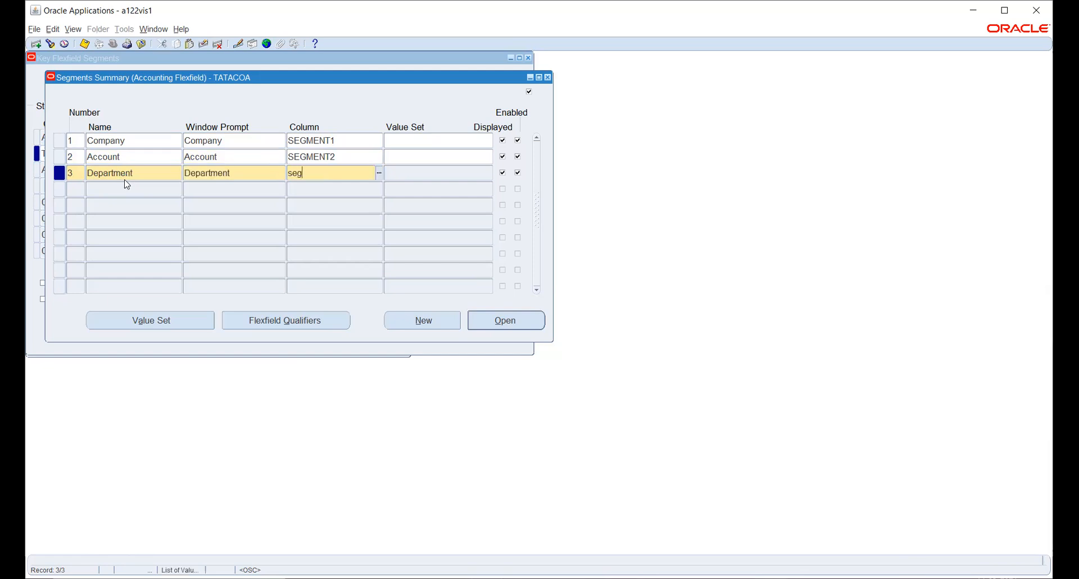
text(ment3)
key(Tab)
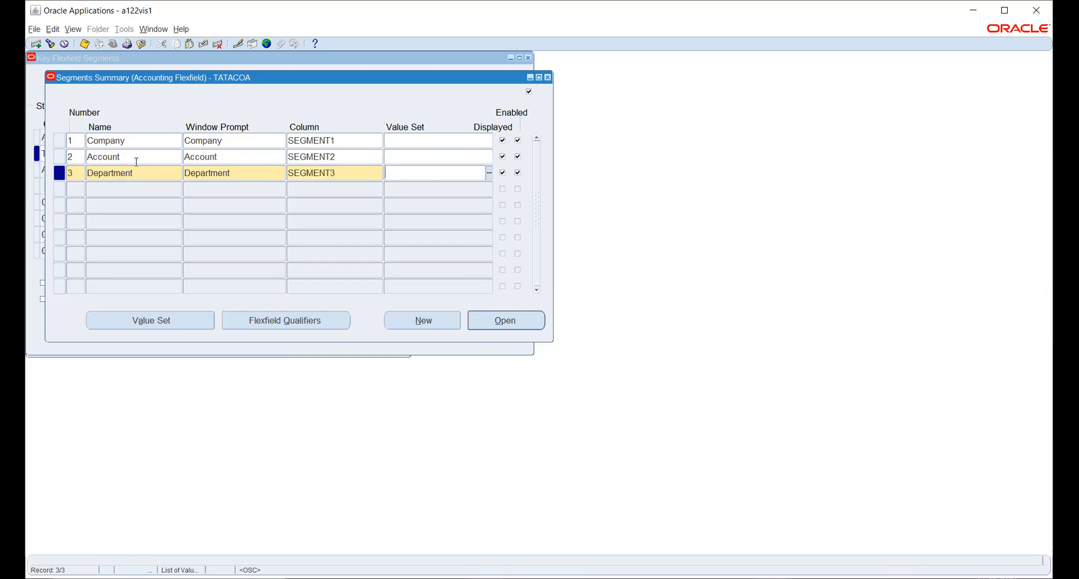
click(149, 141)
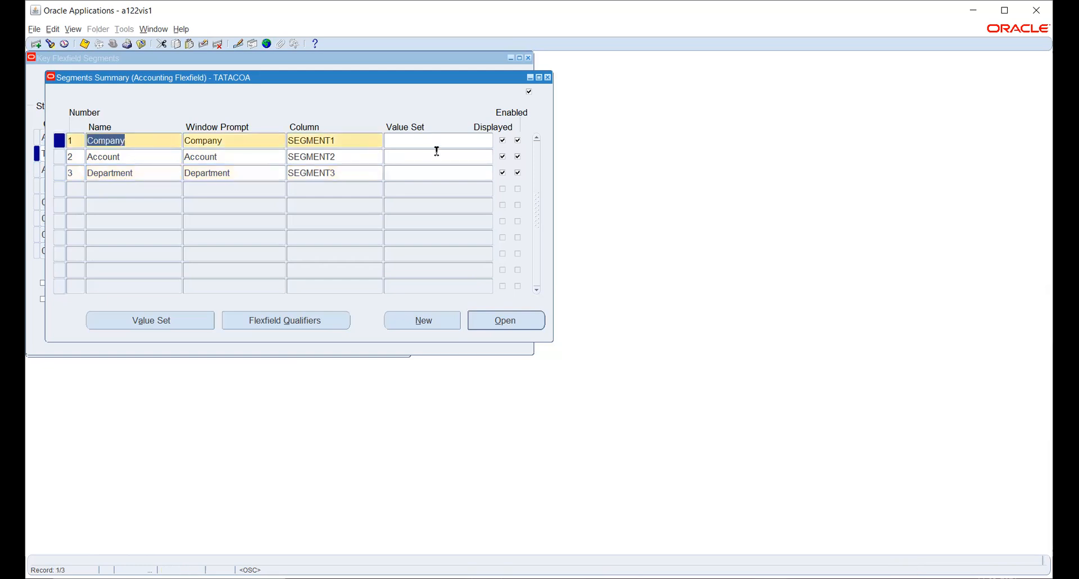
click(135, 323)
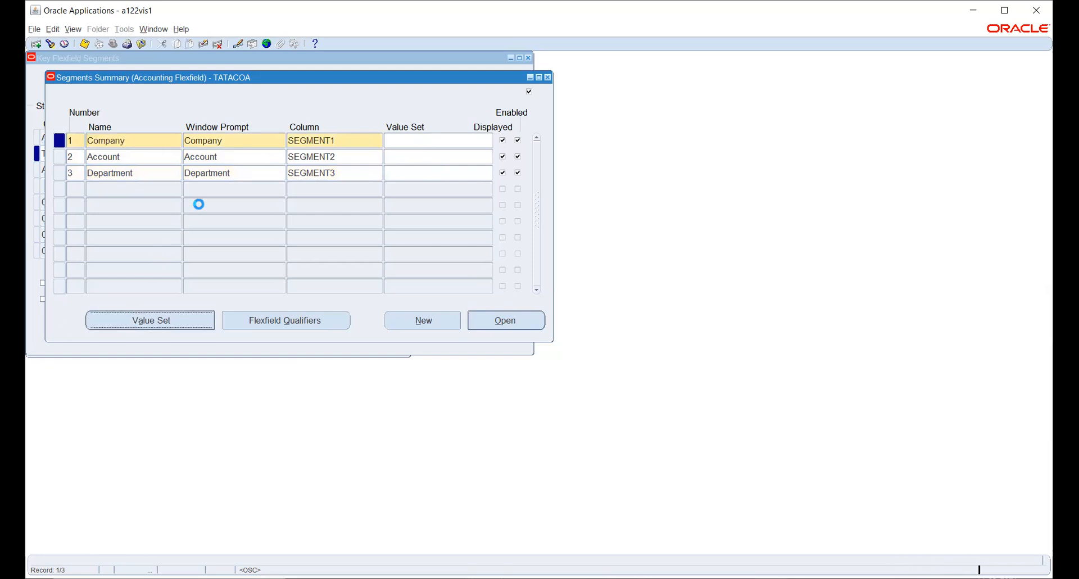
- Name the new value set Comp_VS and bring up its List Type choices
text(Comp_VS)
click(168, 107)
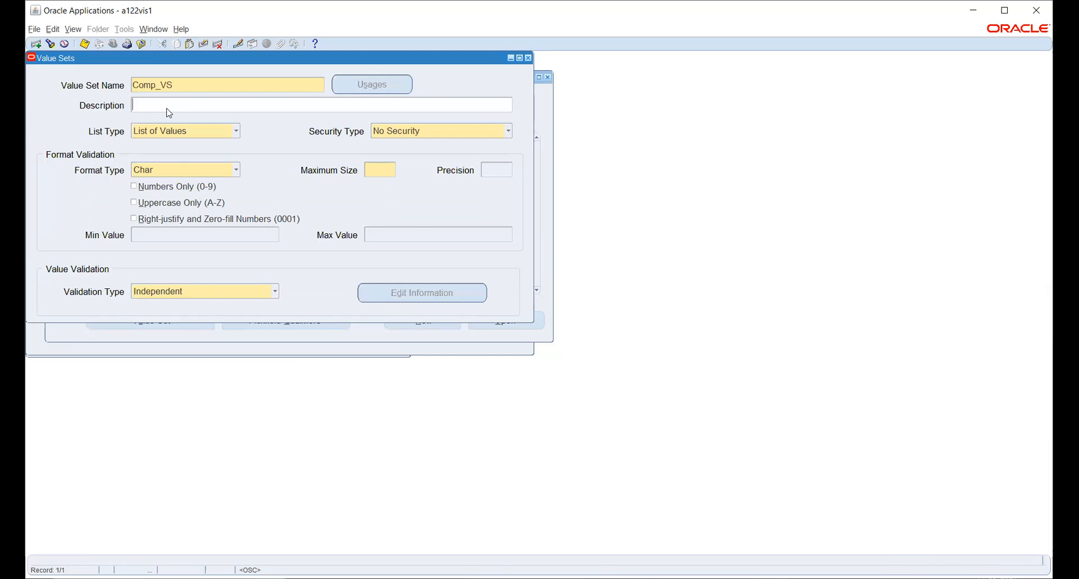
click(215, 134)
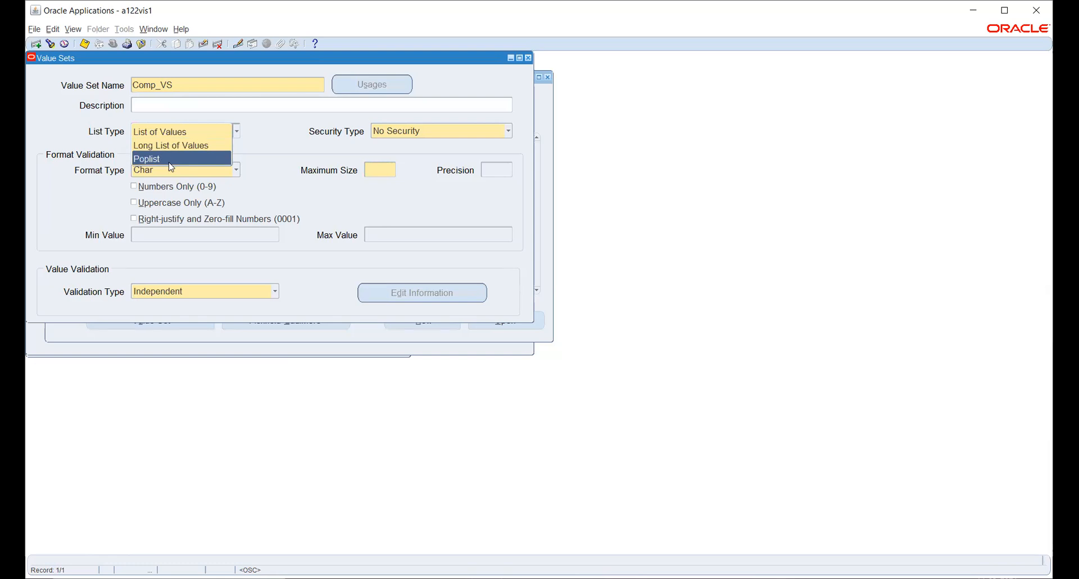
click(173, 133)
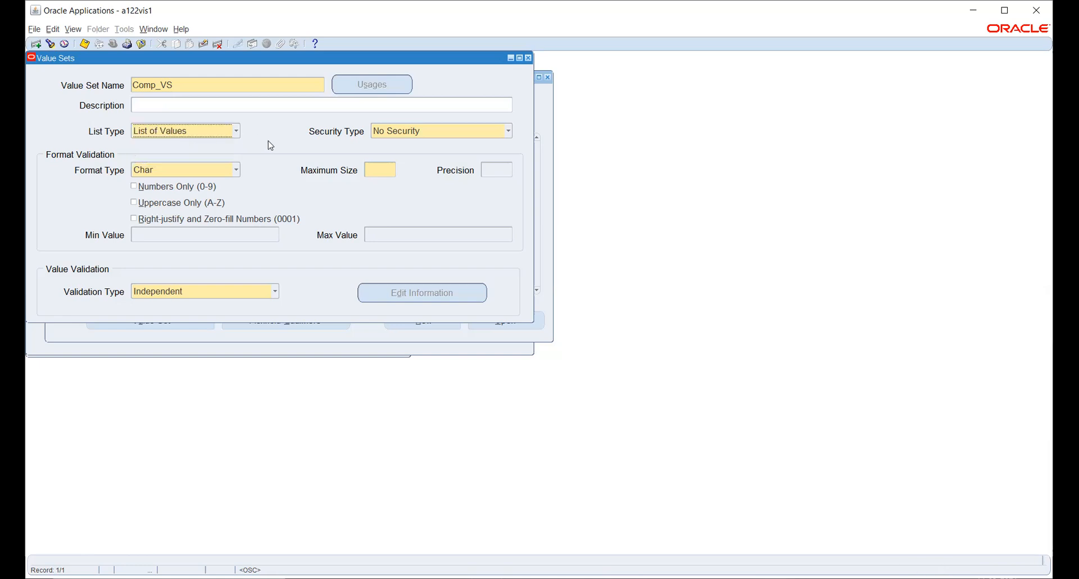
click(414, 135)
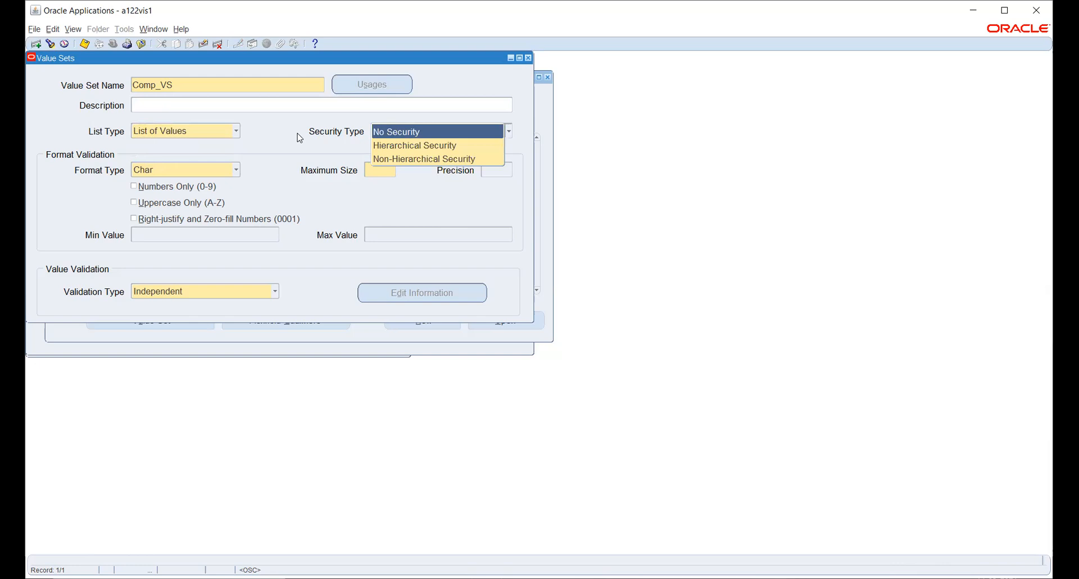
click(184, 134)
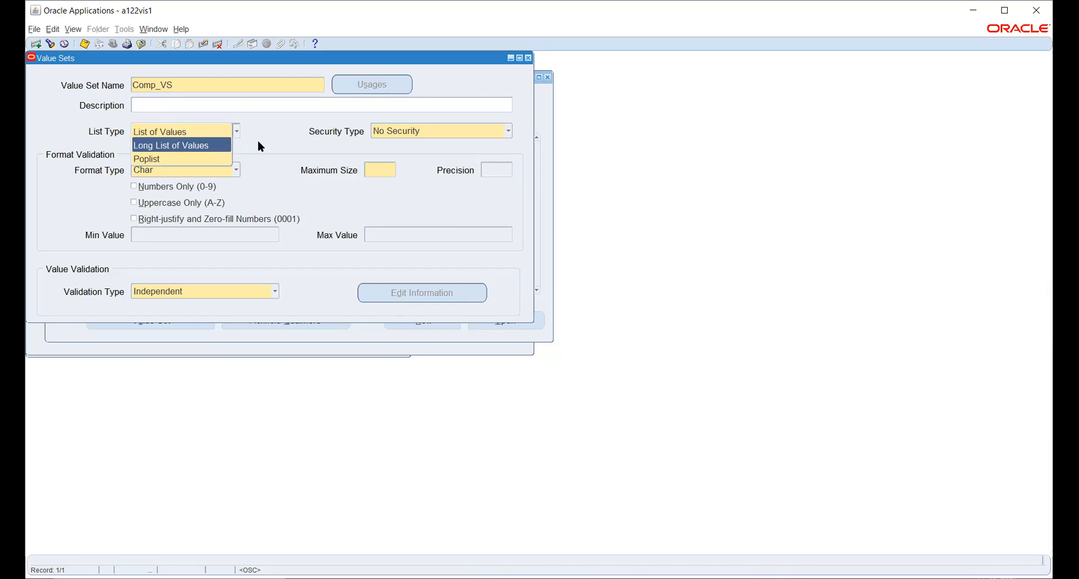
click(262, 293)
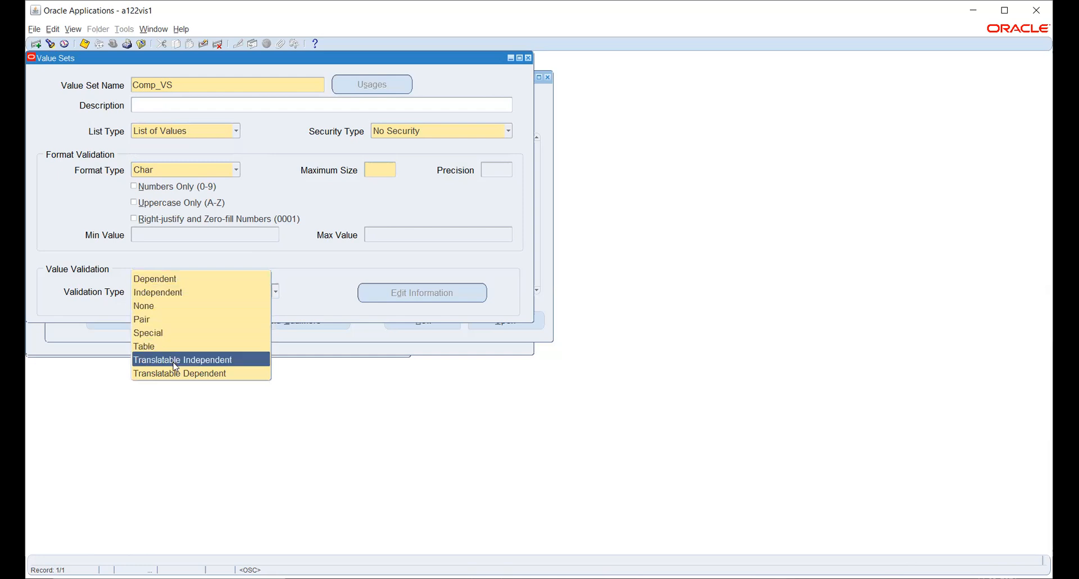
click(220, 133)
click(271, 140)
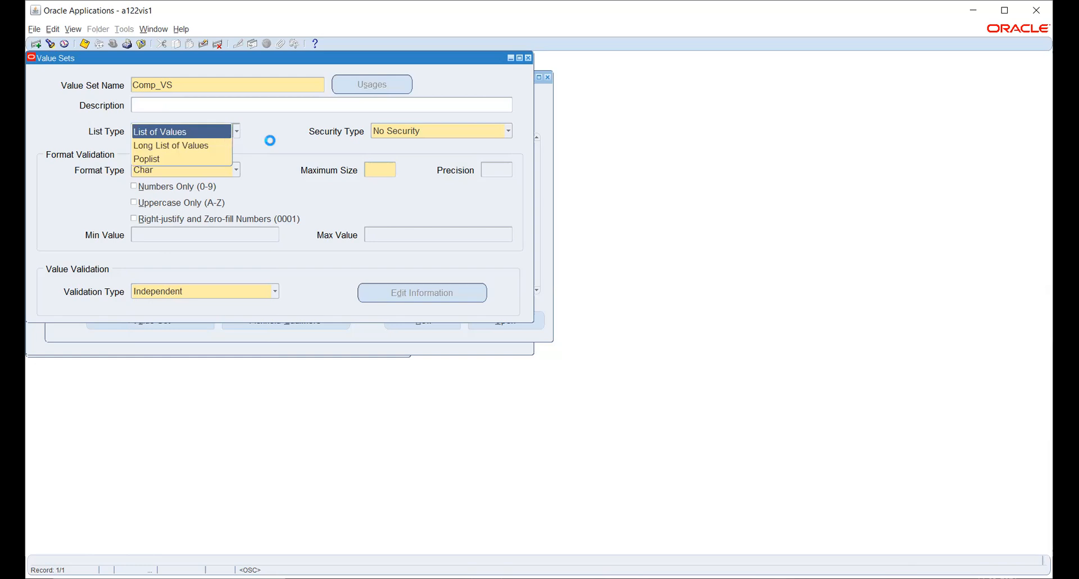
click(186, 293)
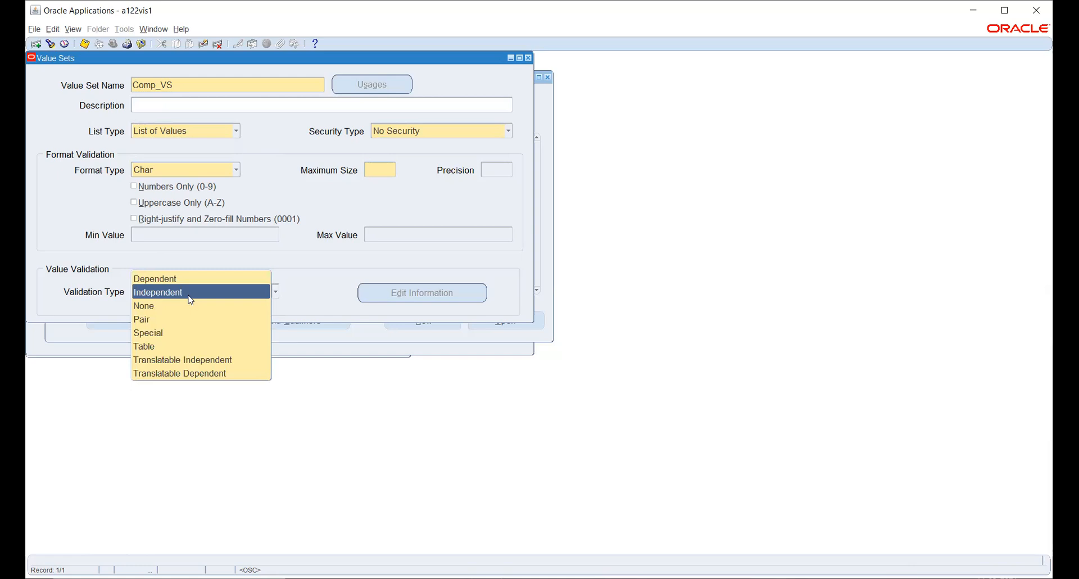
click(182, 136)
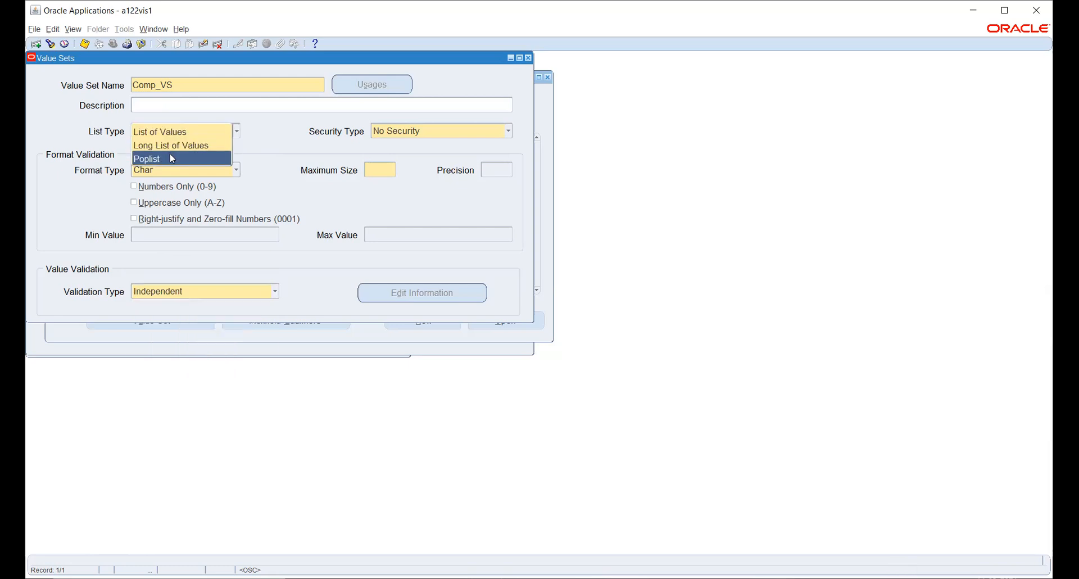
click(265, 142)
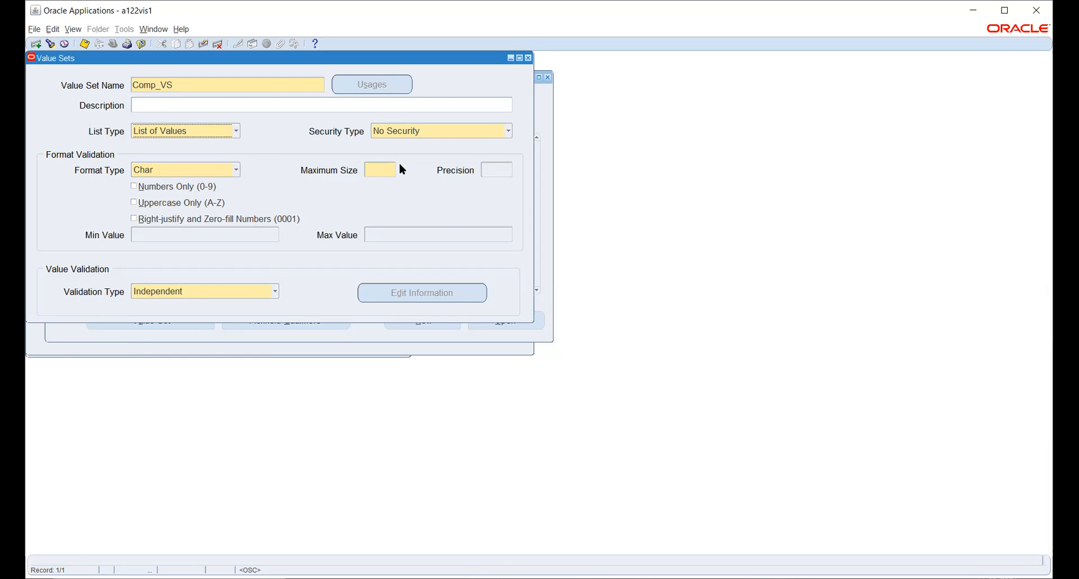
- Show the Security Type choices for Comp_VS to pick Non-Hierarchical Security
click(438, 132)
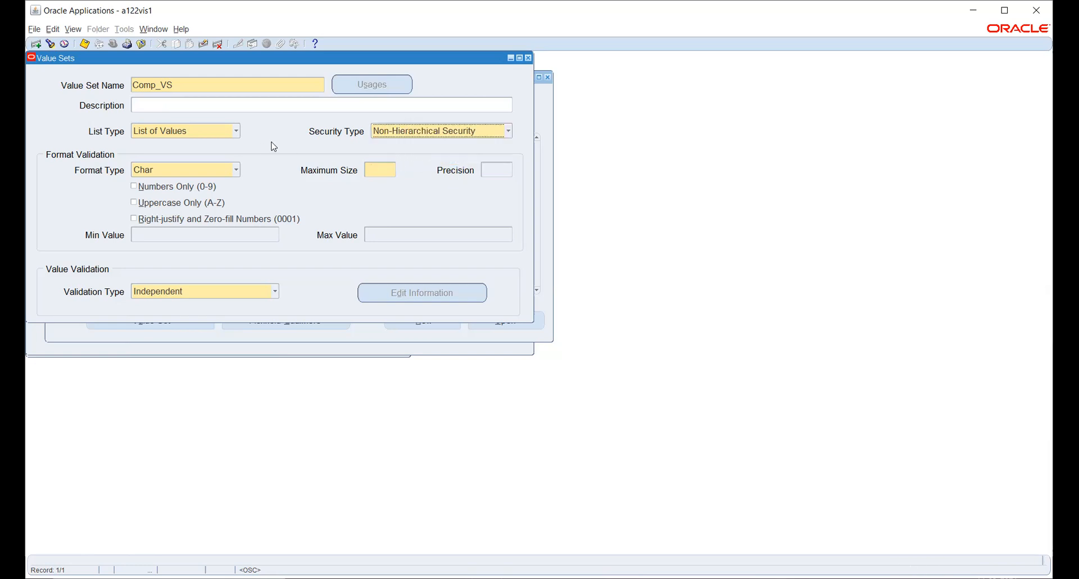
- Display the Format Type choices for the Comp_VS value set
click(175, 172)
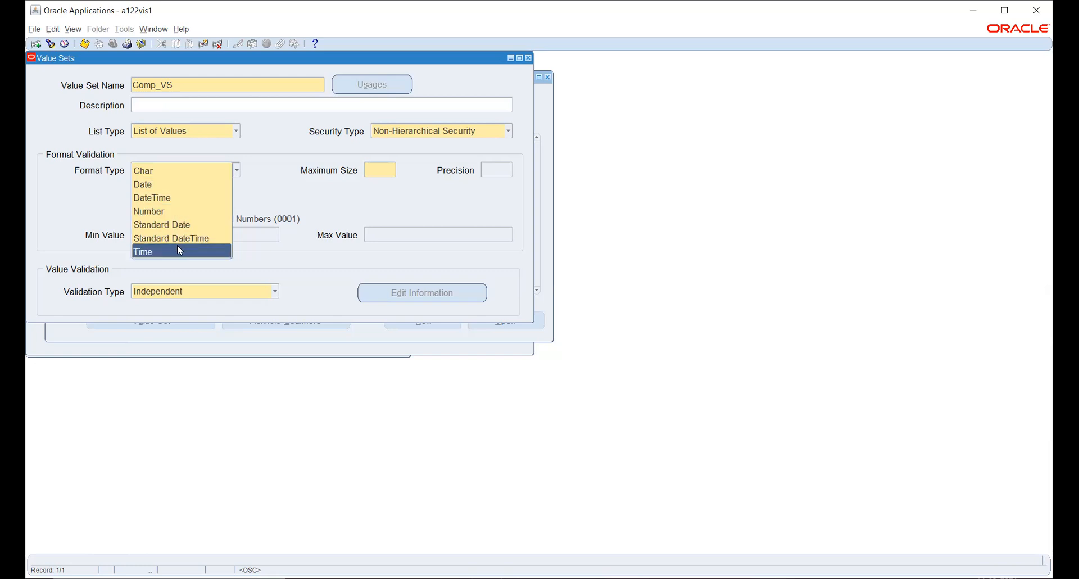
- Keep Char format for Comp_VS and set its maximum size to 6
click(168, 174)
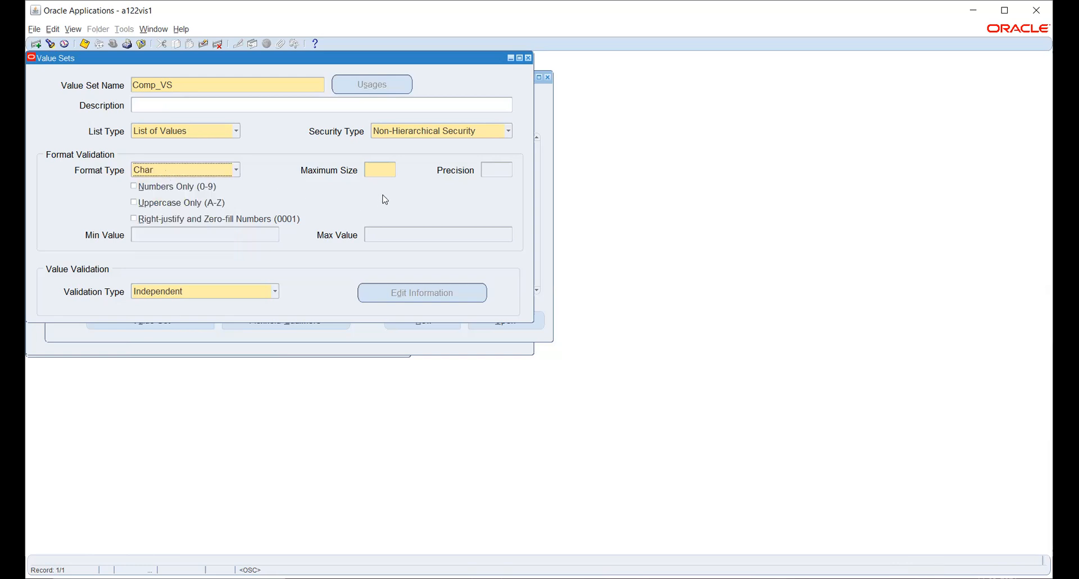
click(377, 169)
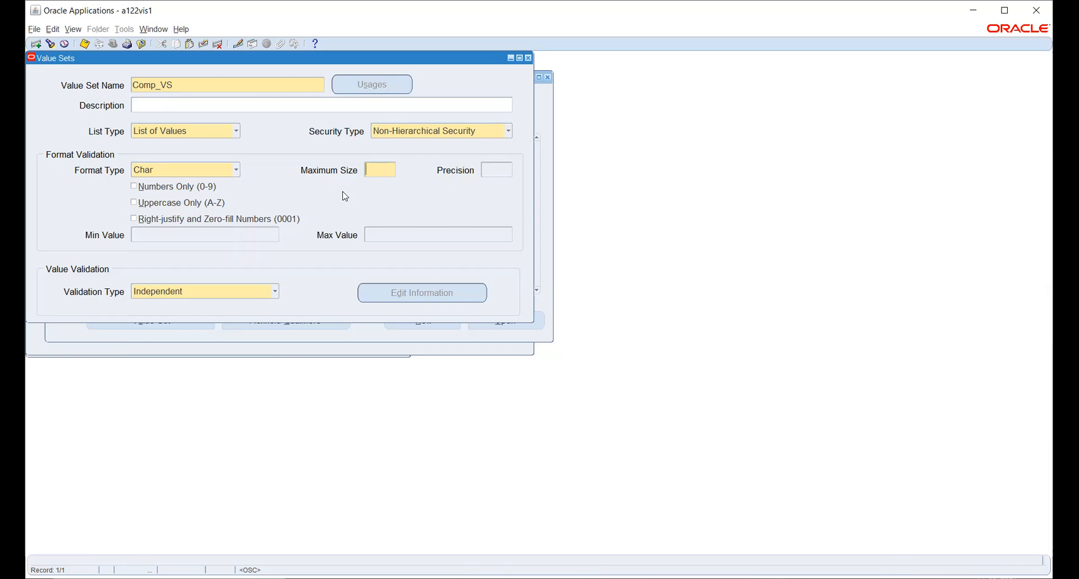
text(6)
- Review Comp_VS validation type options and try entering a precision of 2
click(239, 293)
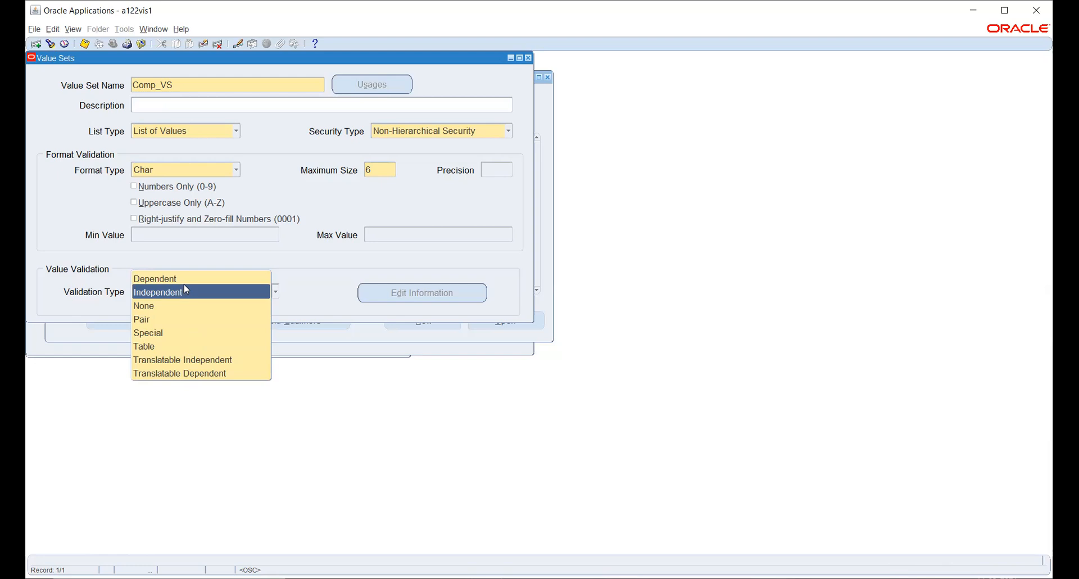
key(Up)
click(499, 171)
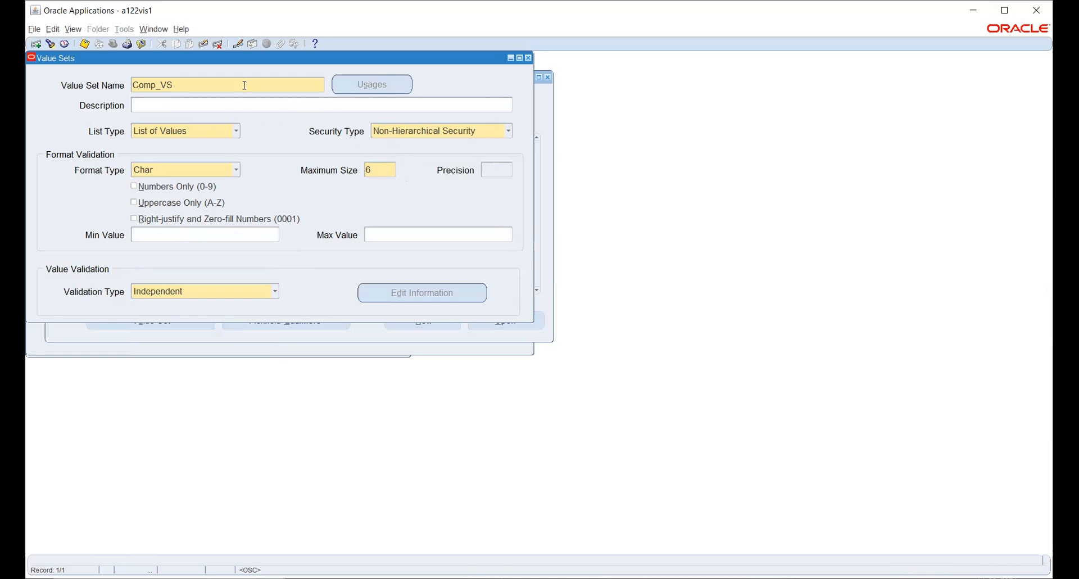
click(486, 169)
key(2)
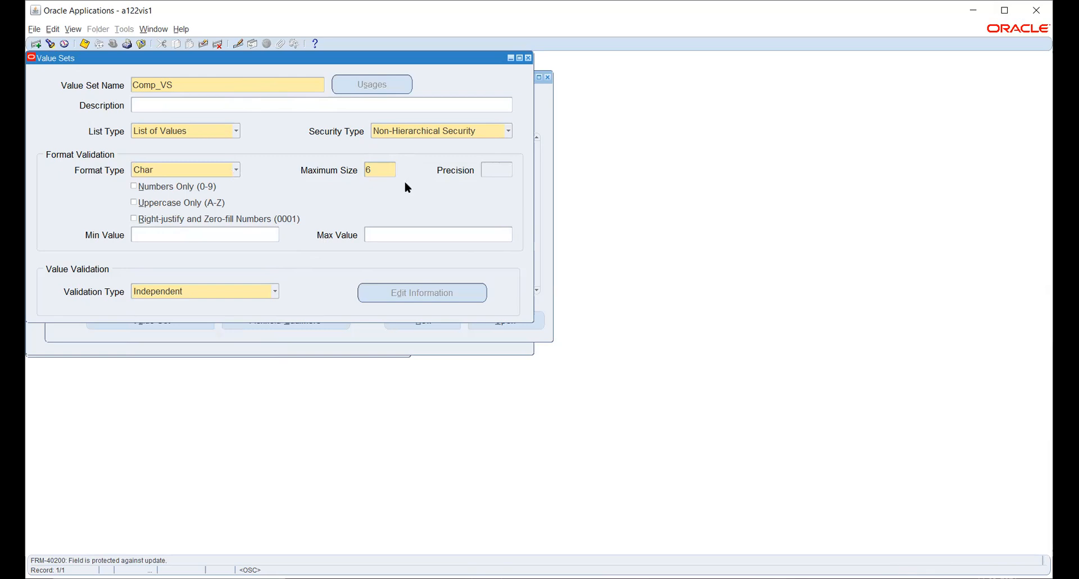
- Switch Comp_VS format to Number, then back to Char, which clears Maximum Size
click(235, 170)
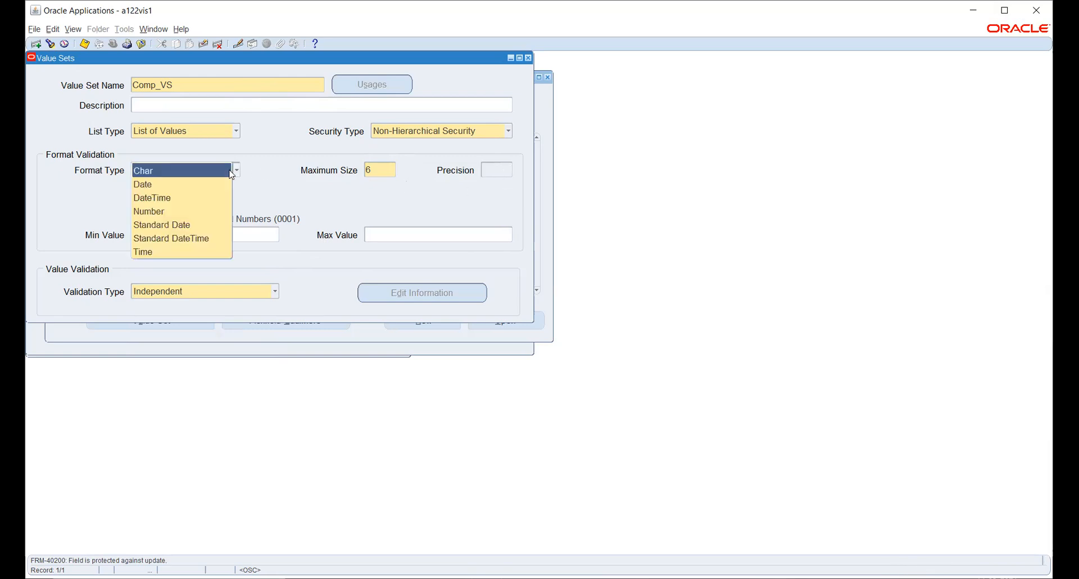
click(189, 212)
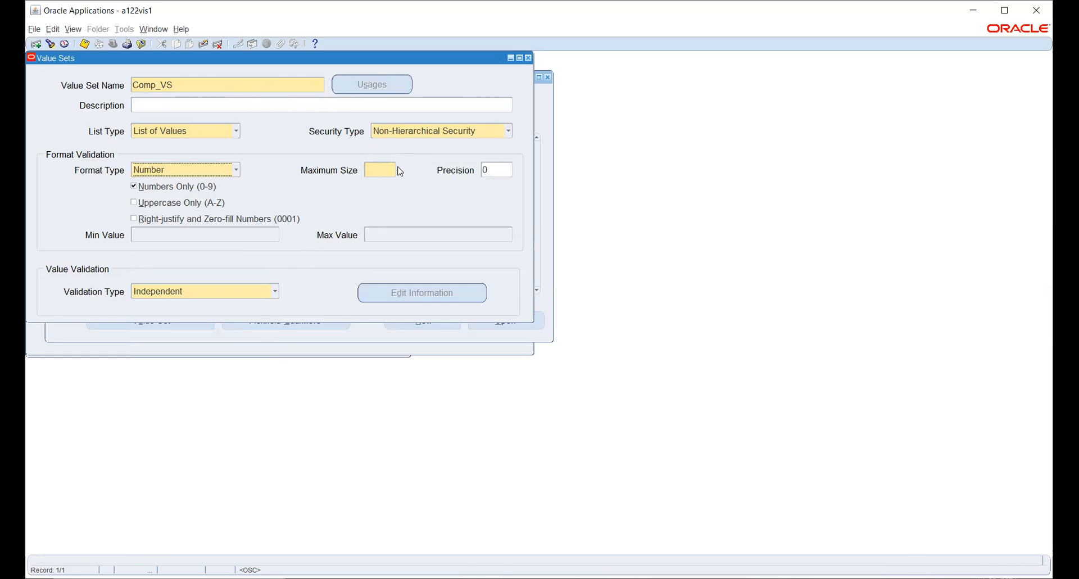
click(505, 170)
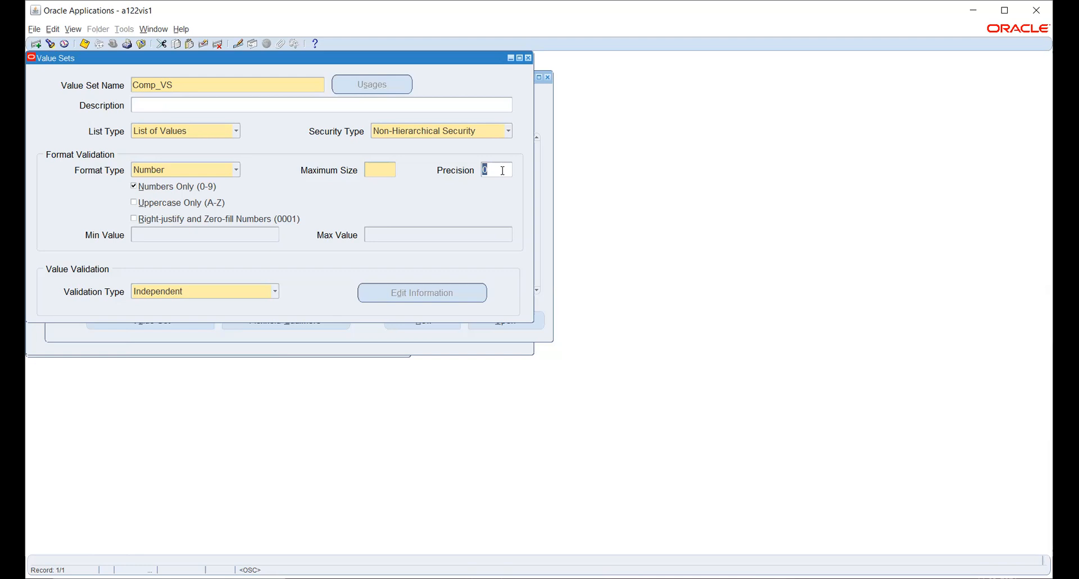
click(189, 170)
click(190, 173)
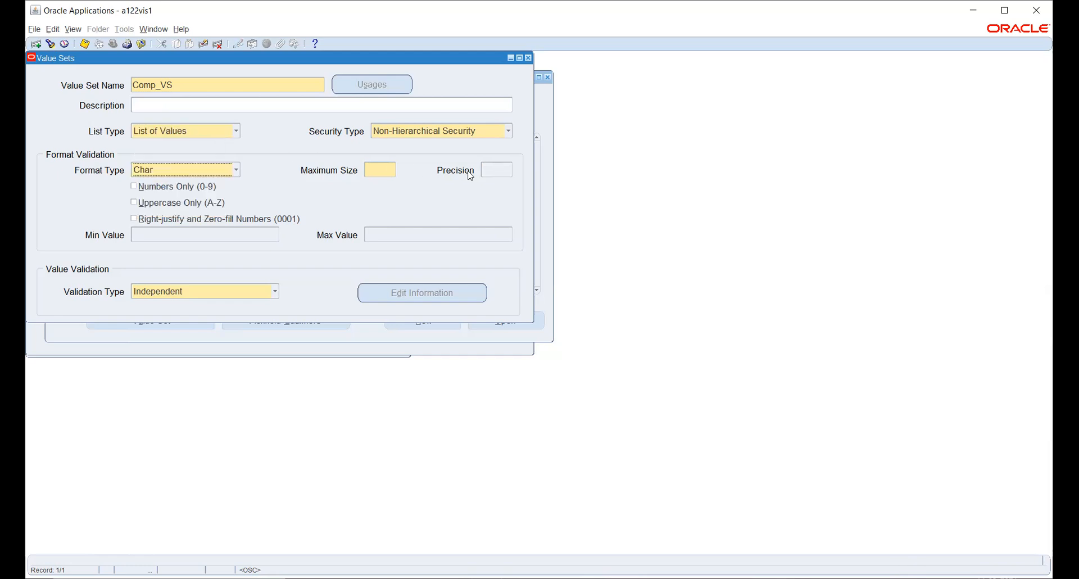
click(384, 170)
- Re-enter maximum size 6 and save the Comp_VS value set
text(6)
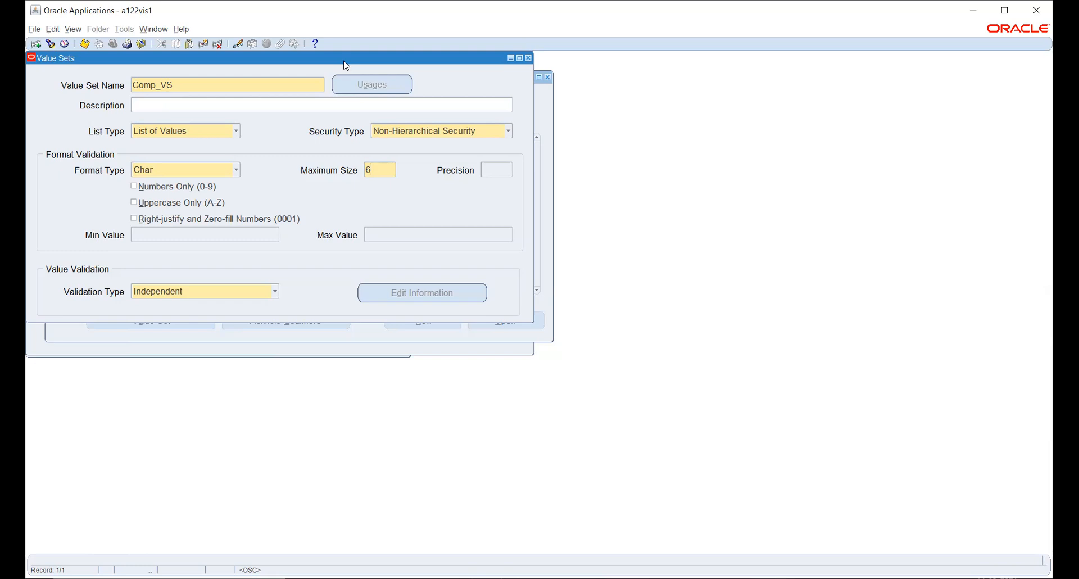
click(84, 43)
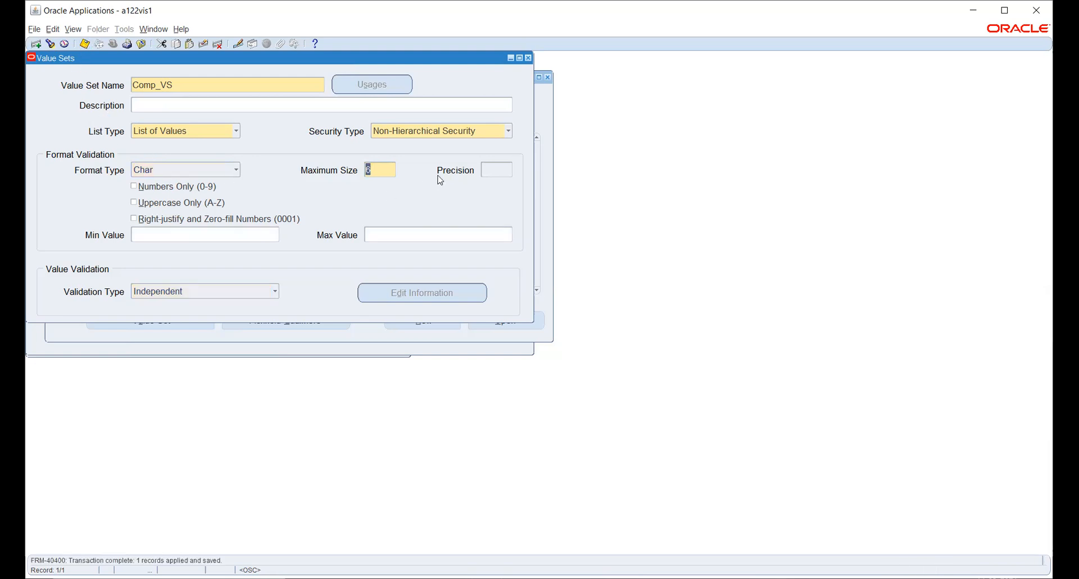
click(193, 86)
- Create value set Acc_VS with Non-Hierarchical Security and size 6, and try saving
click(35, 43)
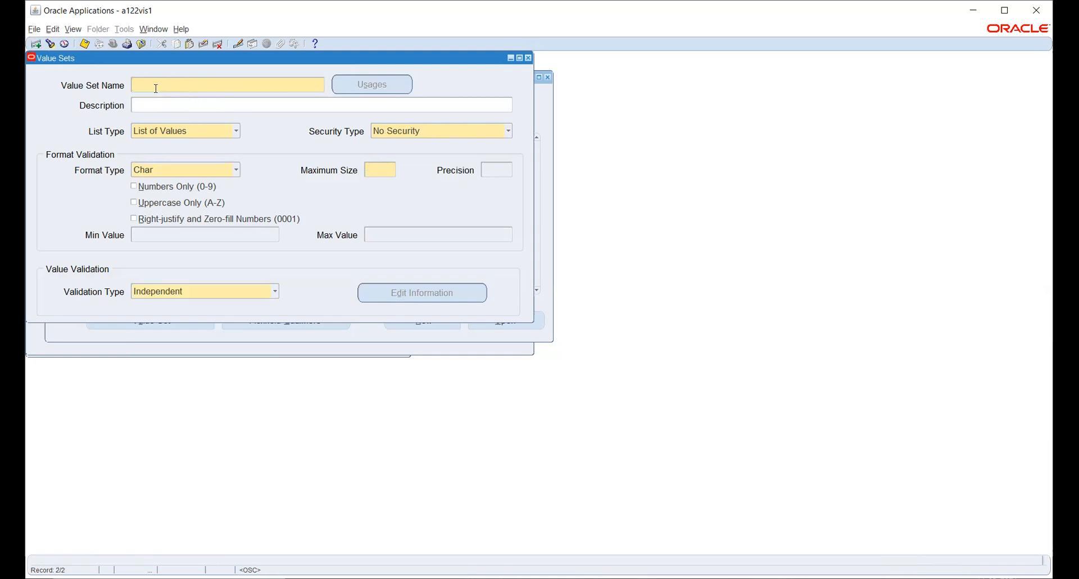
text(AccVS)
click(148, 84)
text(_)
click(394, 137)
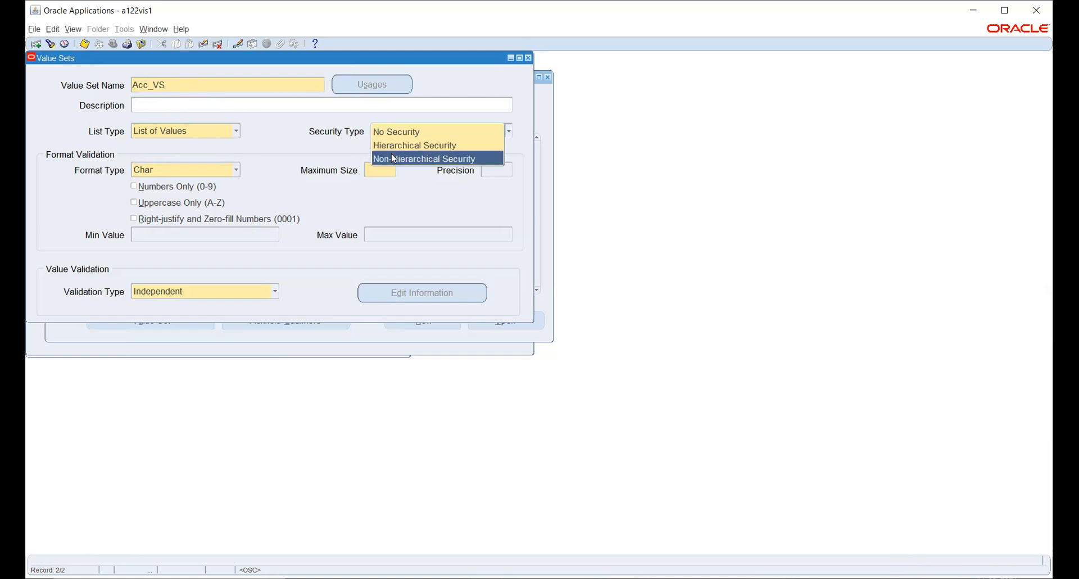
click(390, 157)
text(6)
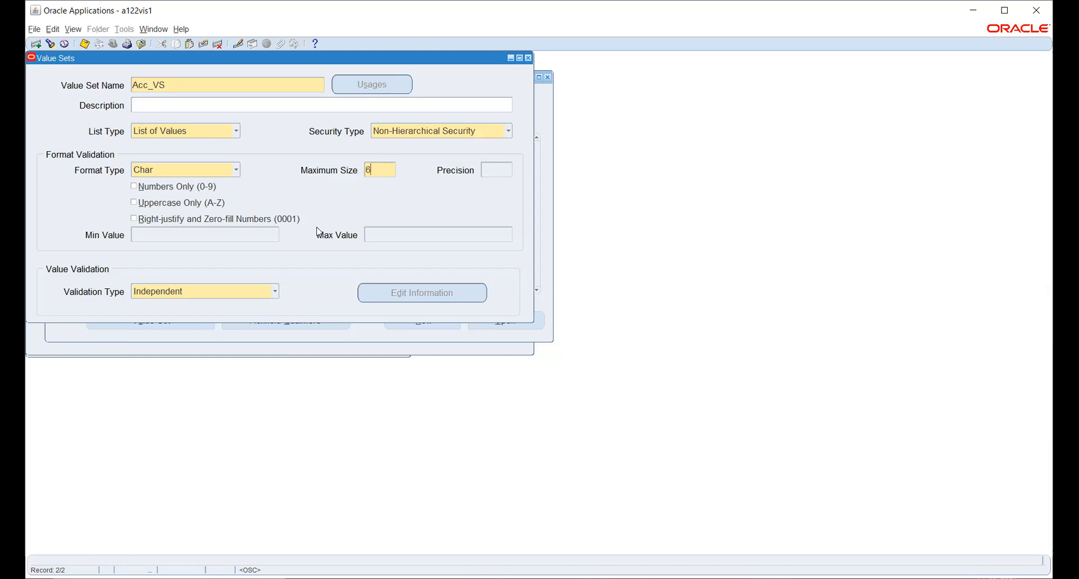
key(ctrl+s)
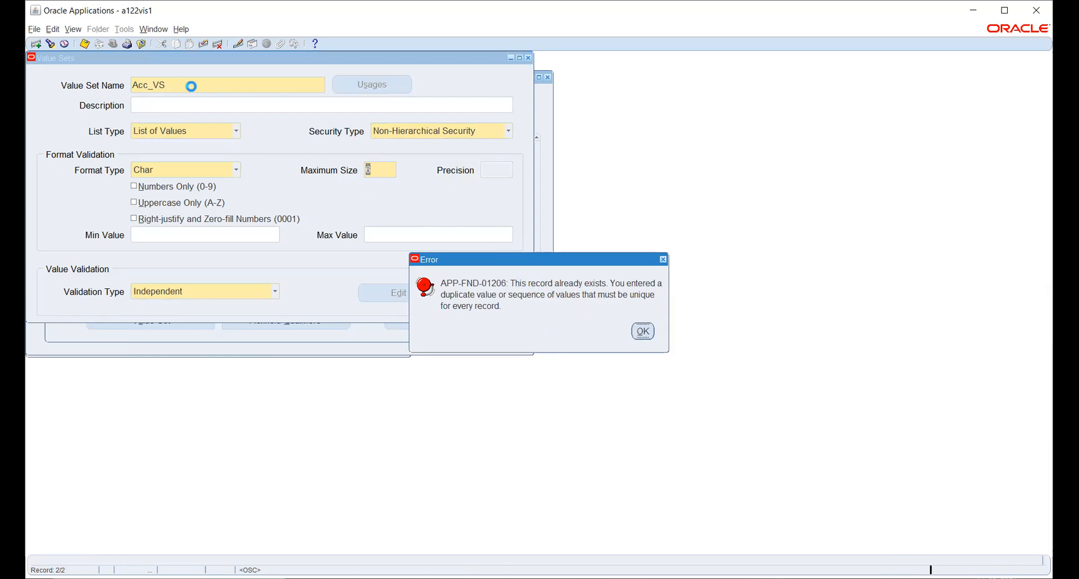
- Rename the duplicate to Acc_VS_1, save it, and close the Value Sets window
key(Return)
click(193, 86)
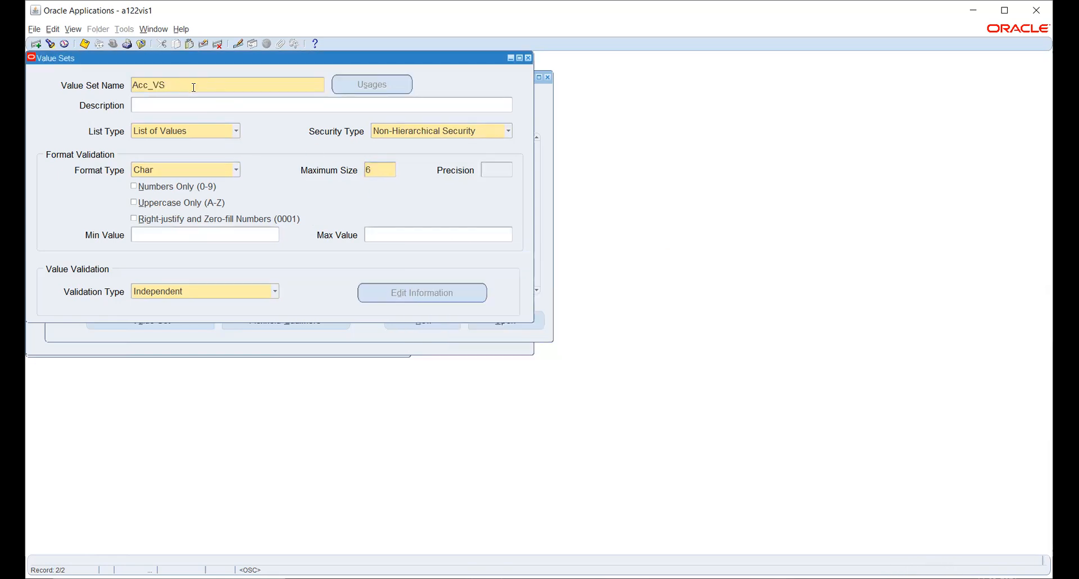
text(_1)
key(ctrl+s)
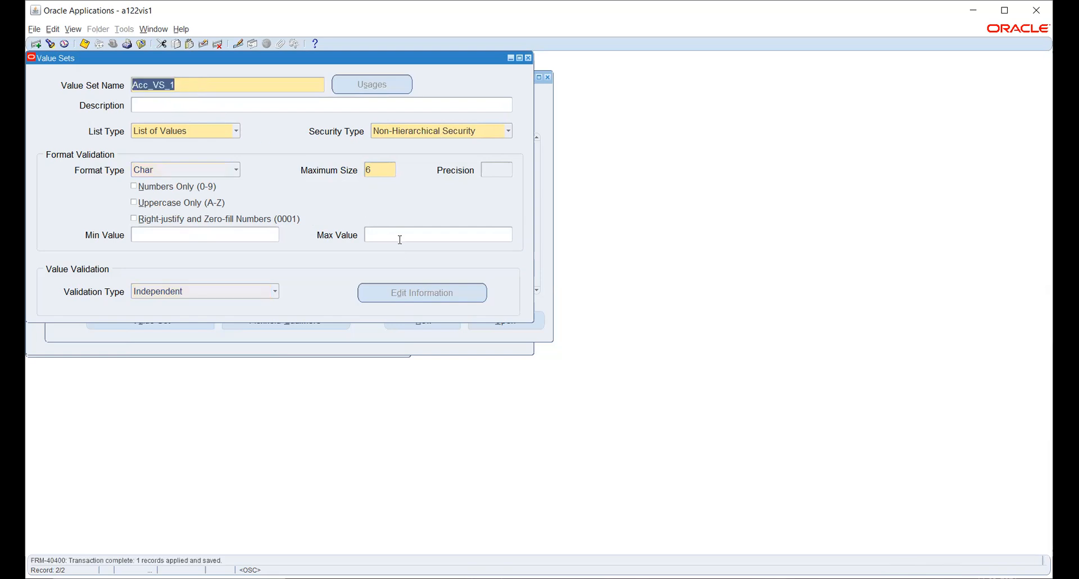
click(528, 58)
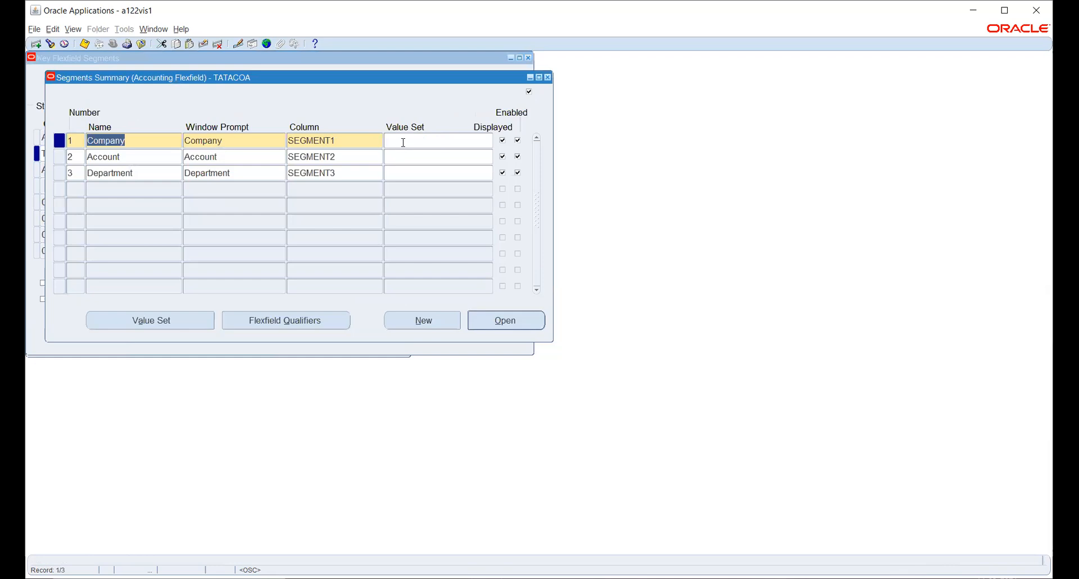
- Assign the Comp_VS value set to the Company segment
click(403, 142)
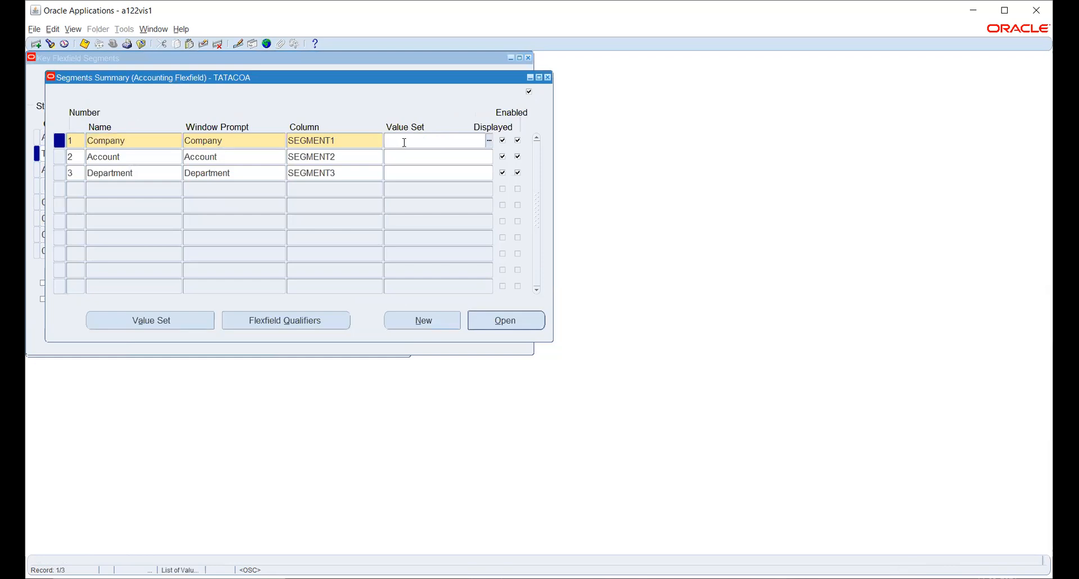
text(con)
key(Tab)
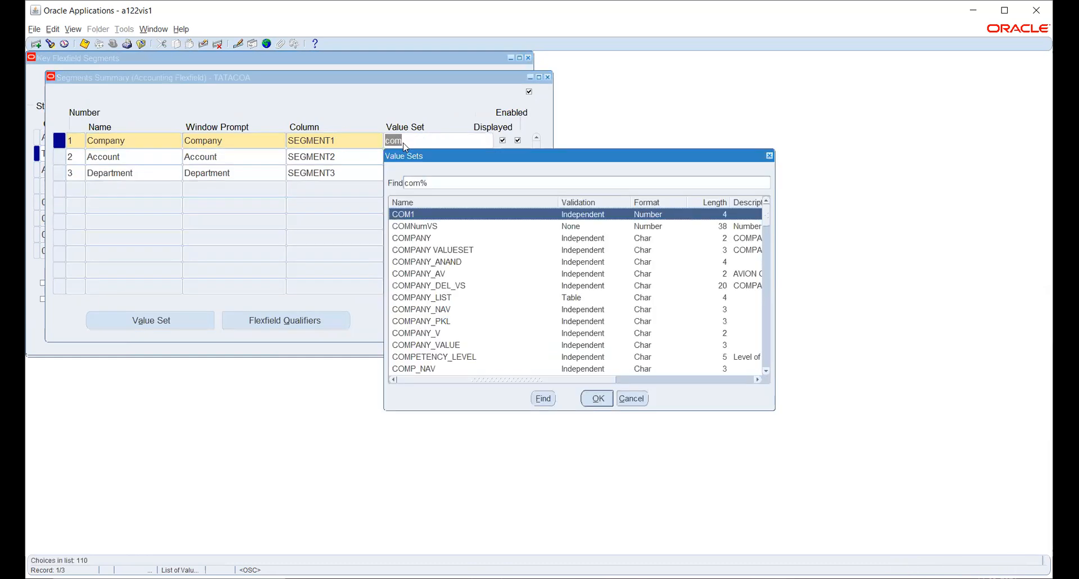
key(Down)
key(Down)
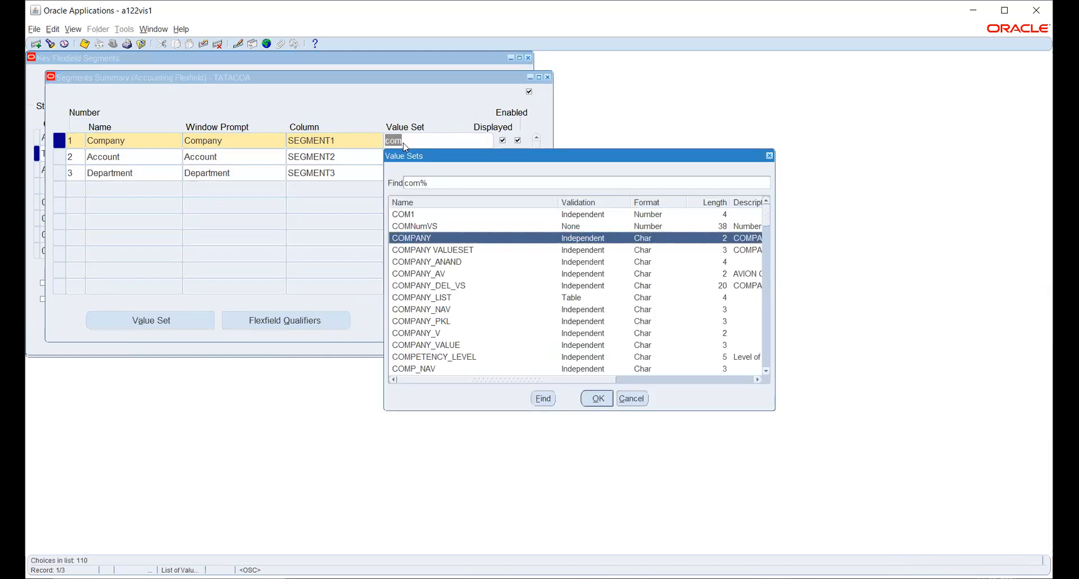
key(Down)
key(Down)
key(Down)
key(Down)
key(Down)
key(Down)
key(Down)
key(Down)
key(Down)
key(Down)
key(Down)
key(Down)
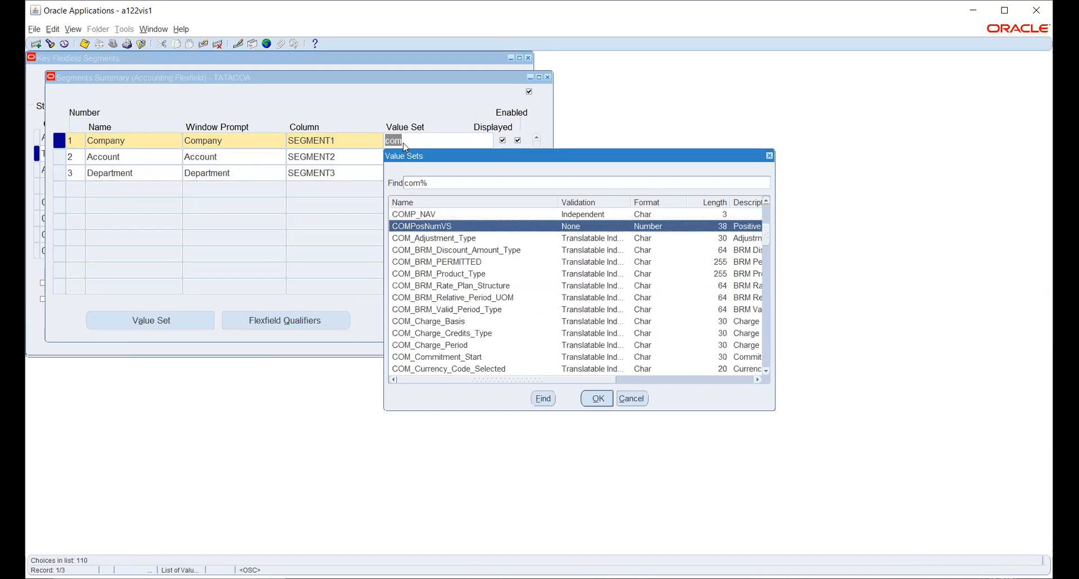
click(646, 401)
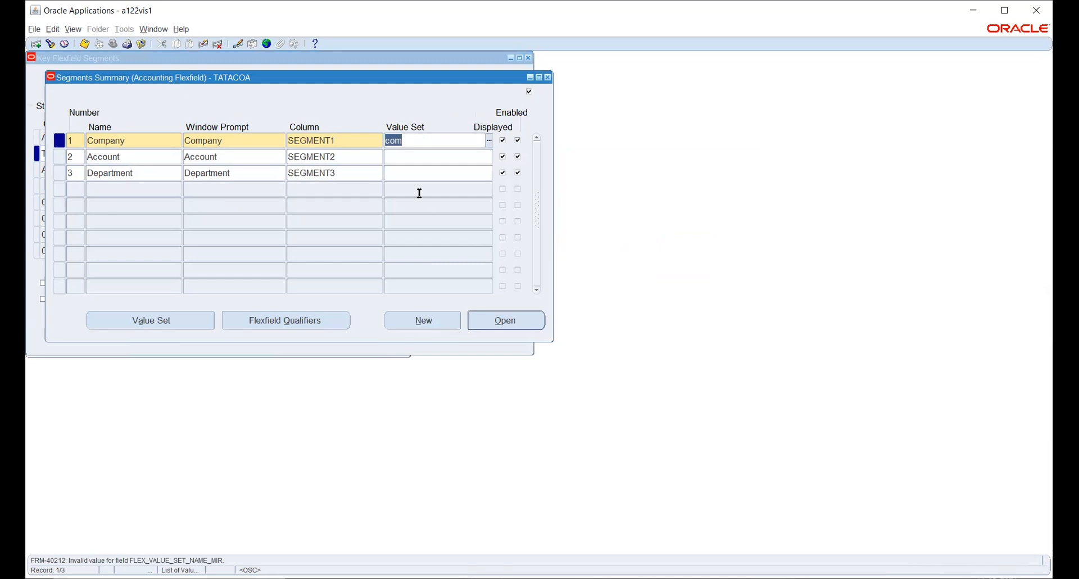
text(compvs)
key(Tab)
key(Right)
key(Left)
key(Left)
text(_)
key(Tab)
- Pick ACC_VS from the value set list for the Account segment
click(405, 159)
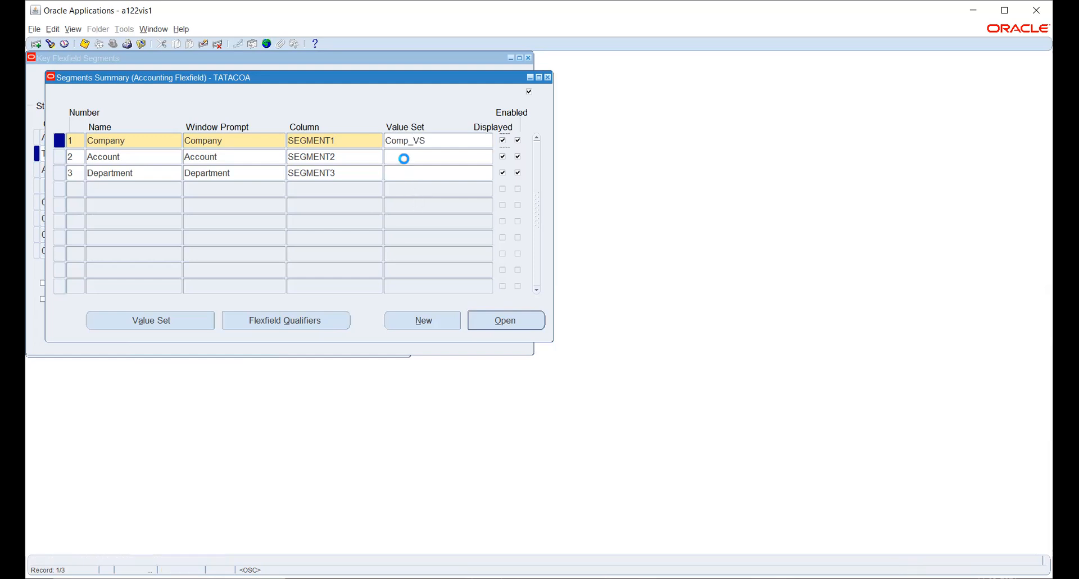
text(acc)
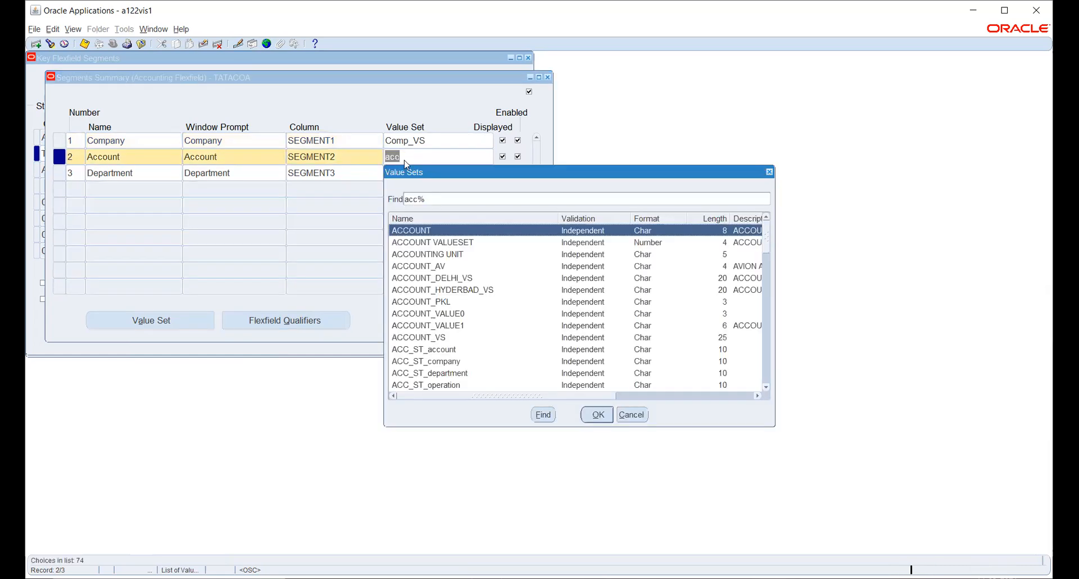
click(449, 338)
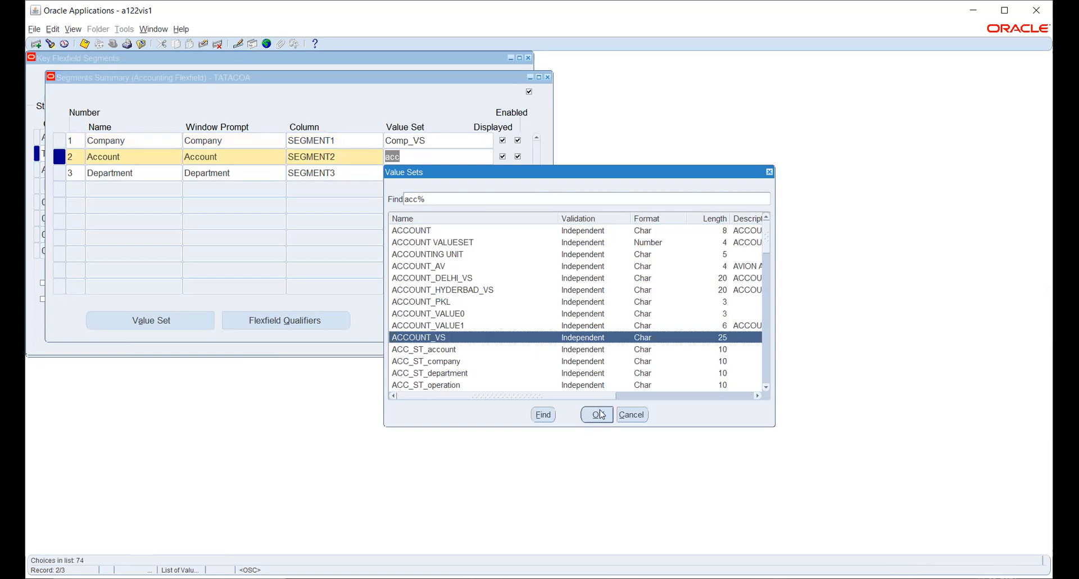
scroll(578, 296, down, 1)
scroll(578, 297, down, 1)
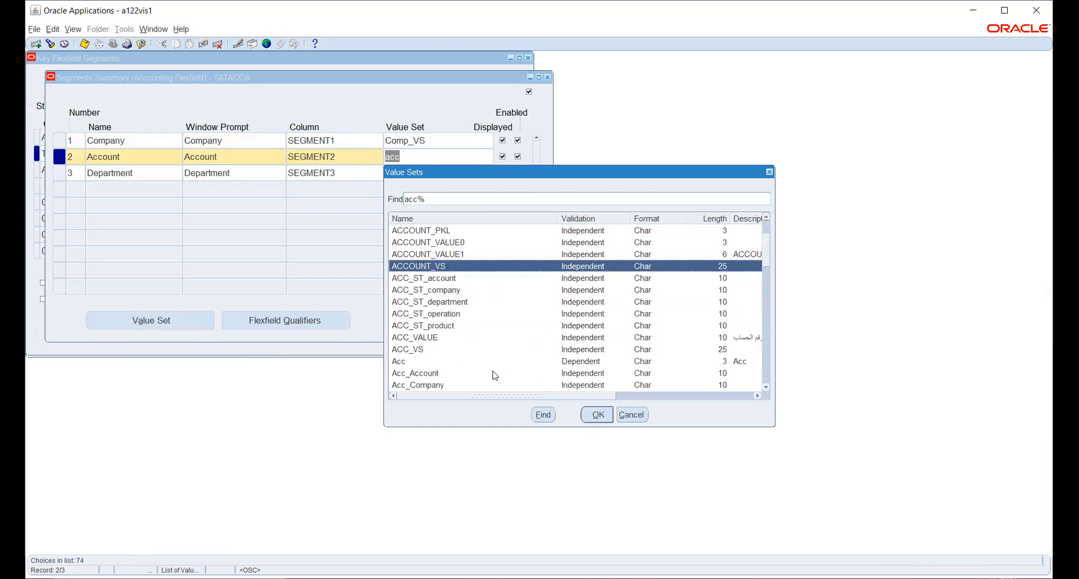
click(444, 349)
click(597, 415)
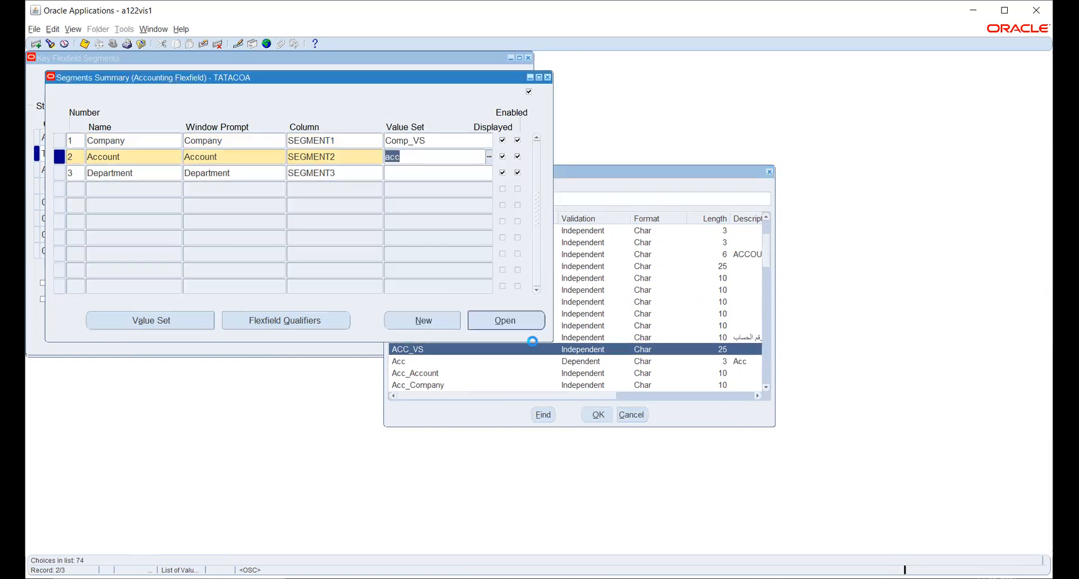
click(459, 171)
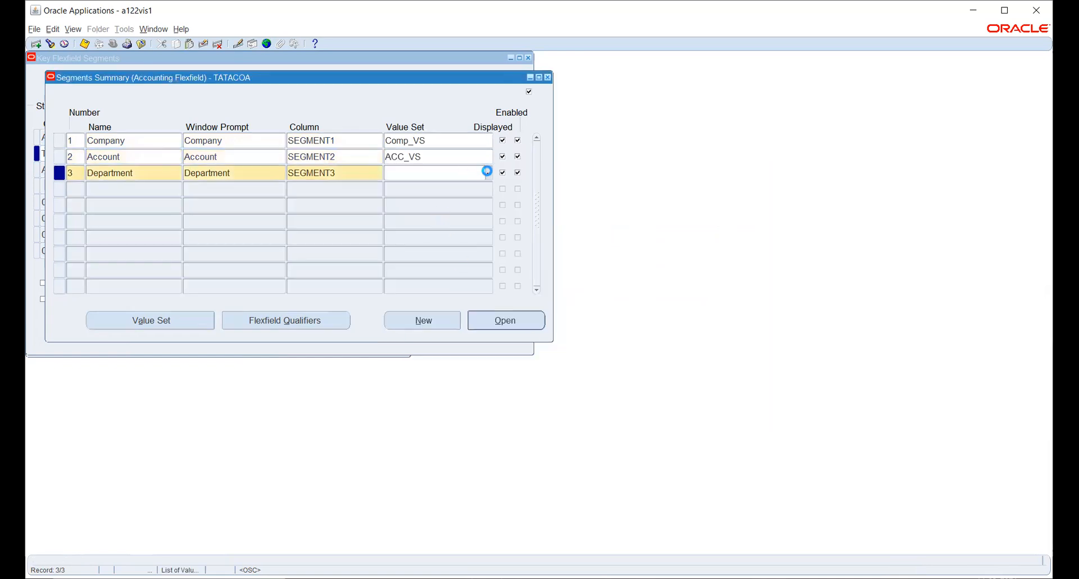
- Search DEPARTMENT%, assign the DEPARTMENT value set to Department, and save the segment changes
key(ctrl+l)
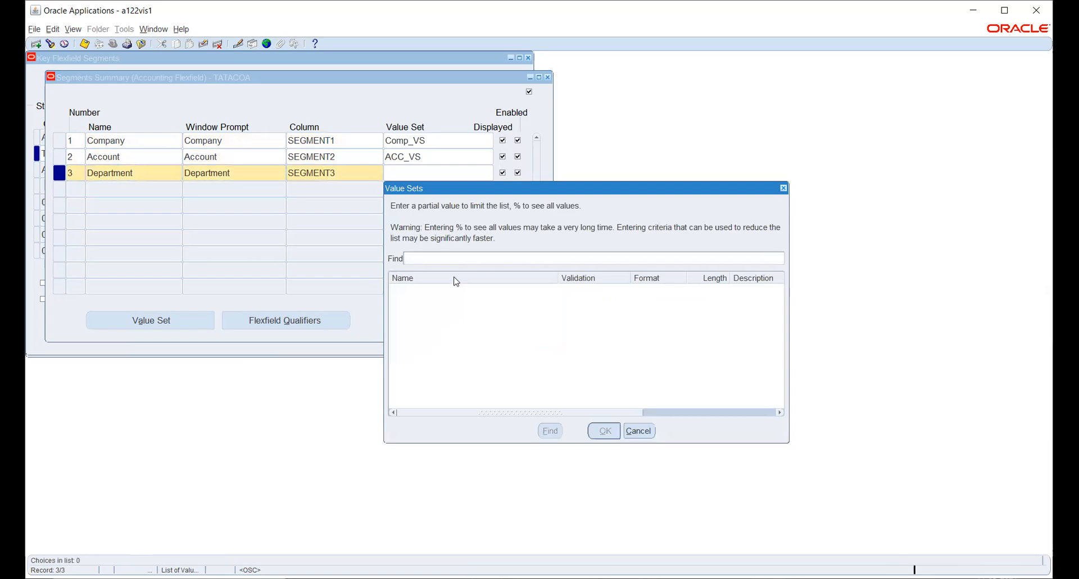
text(department%)
key(Return)
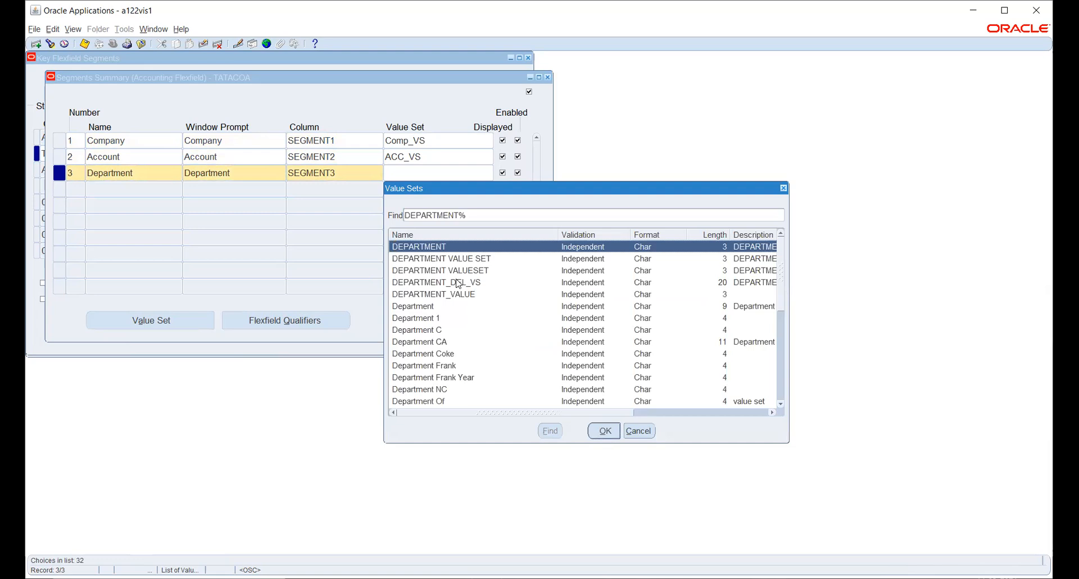
key(Return)
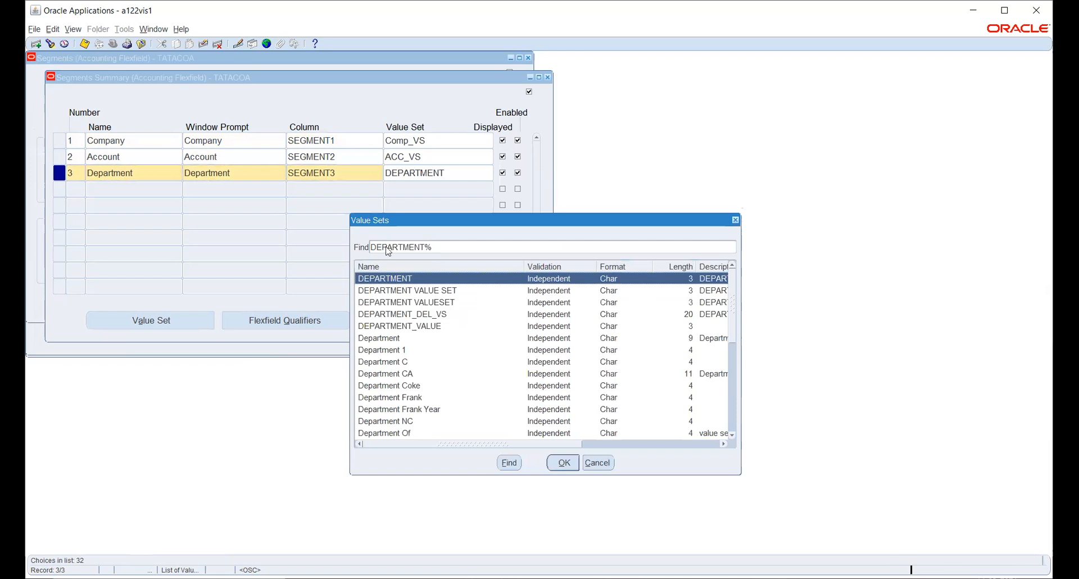
click(564, 462)
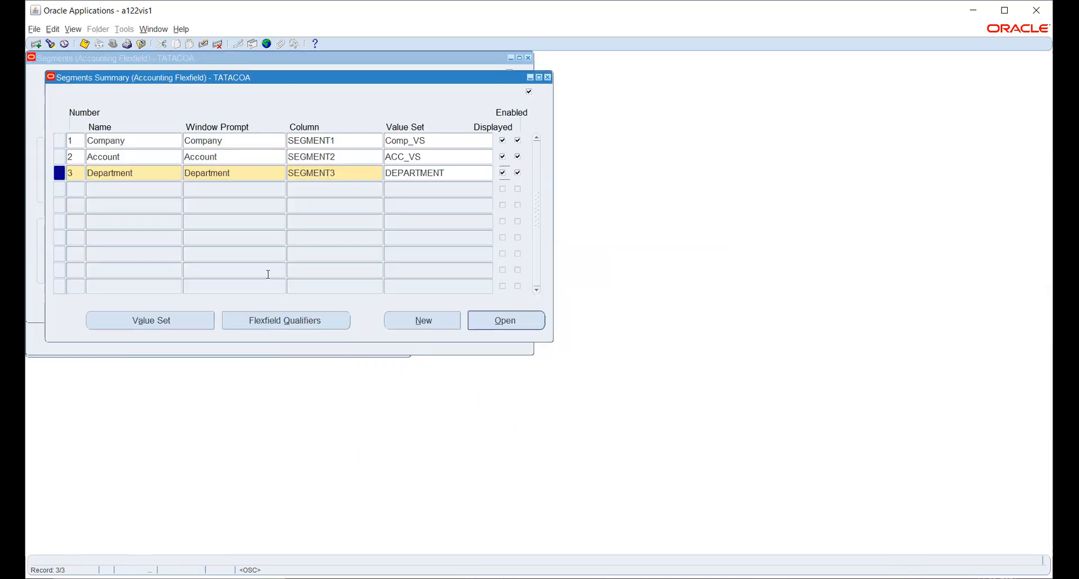
key(ctrl+s)
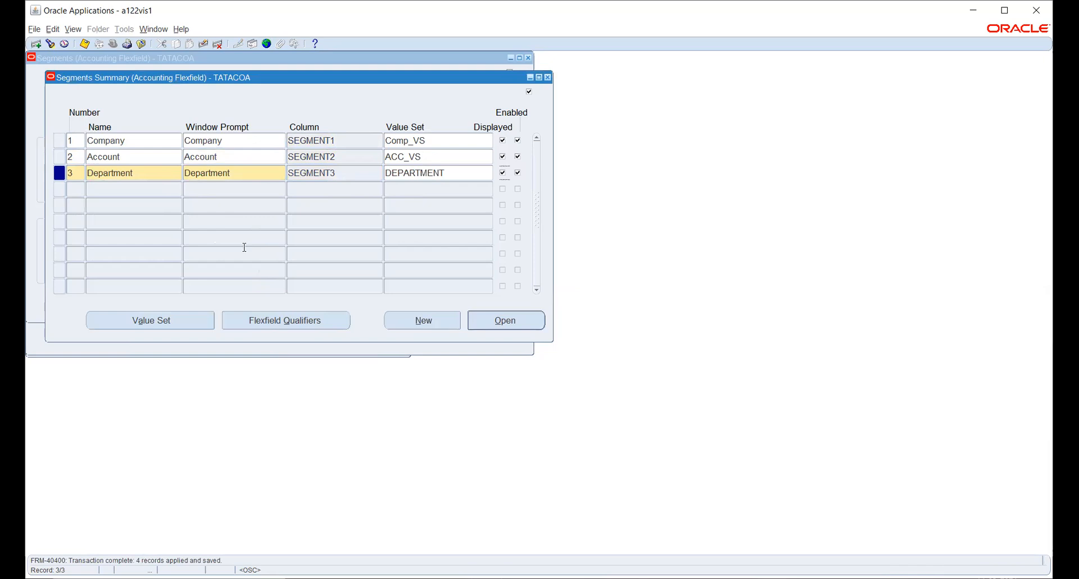
- Glance at Department's flexfield qualifiers, then show the Company segment's qualifiers, all unchecked
click(282, 320)
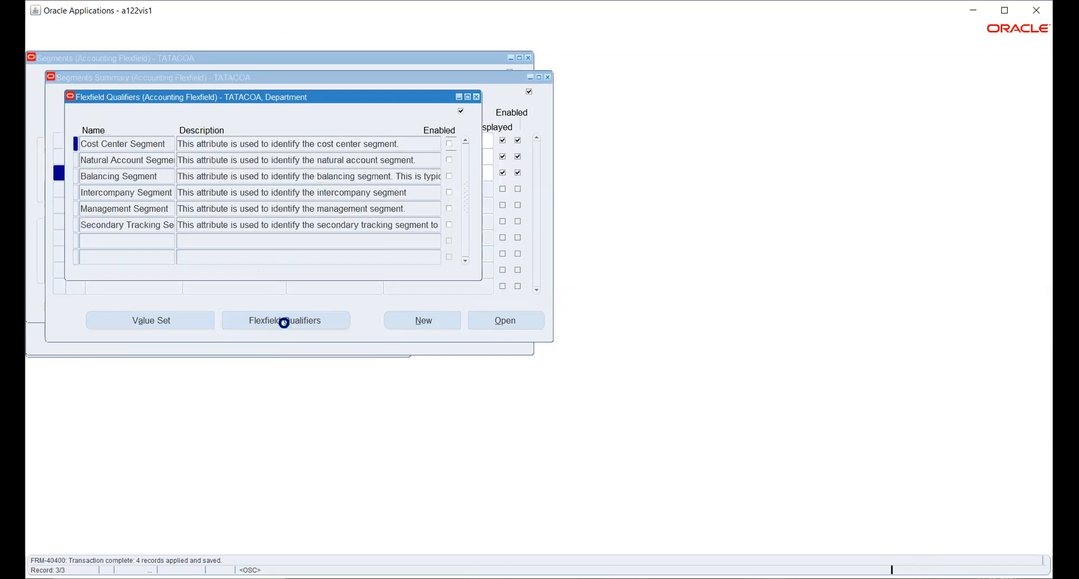
click(477, 97)
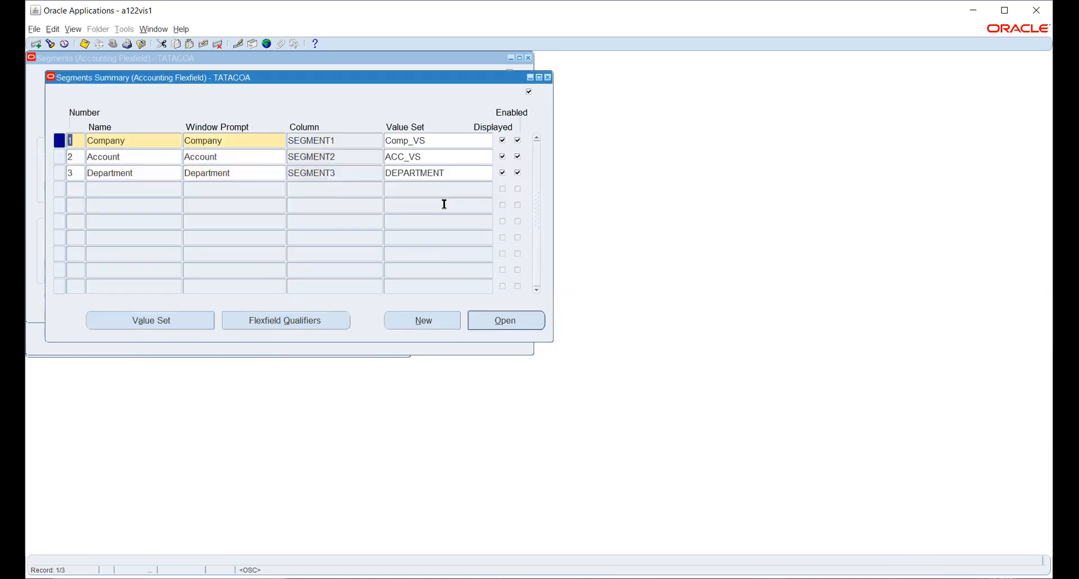
double_click(141, 139)
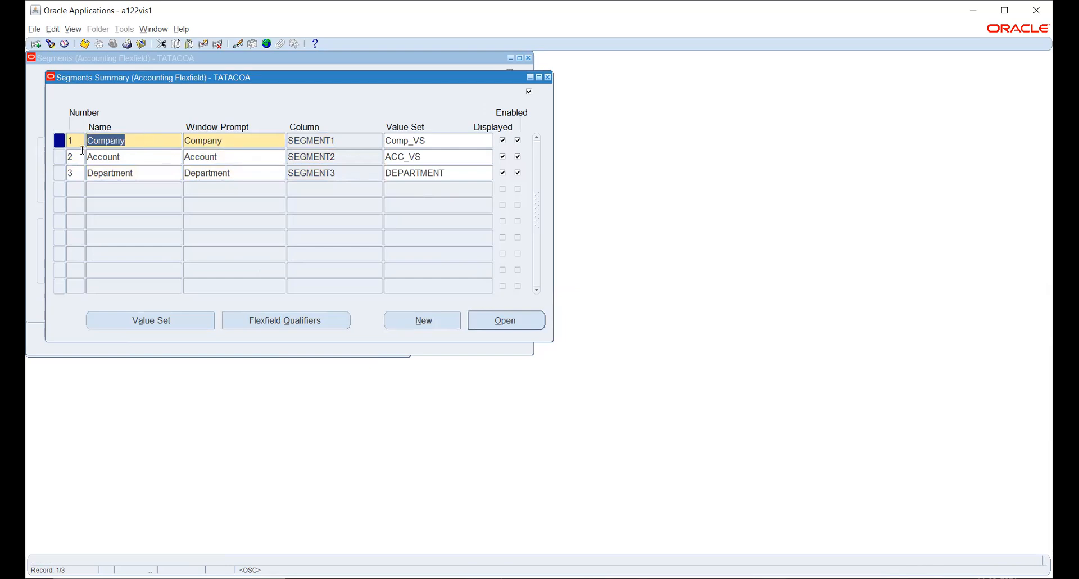
click(269, 325)
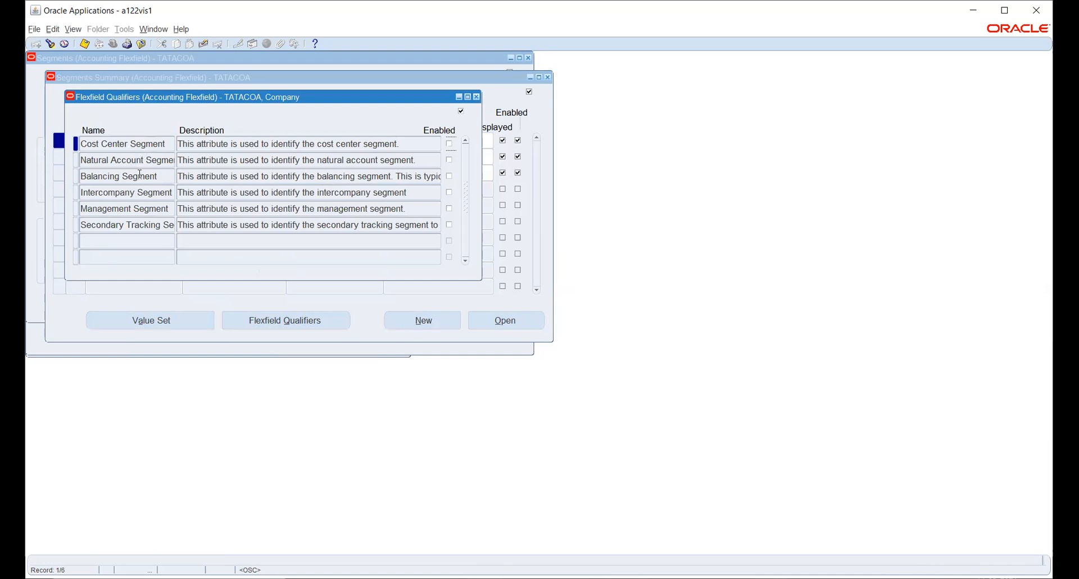
- Tick Enabled on the Balancing Segment qualifier for the Company segment
drag(140, 175, 81, 176)
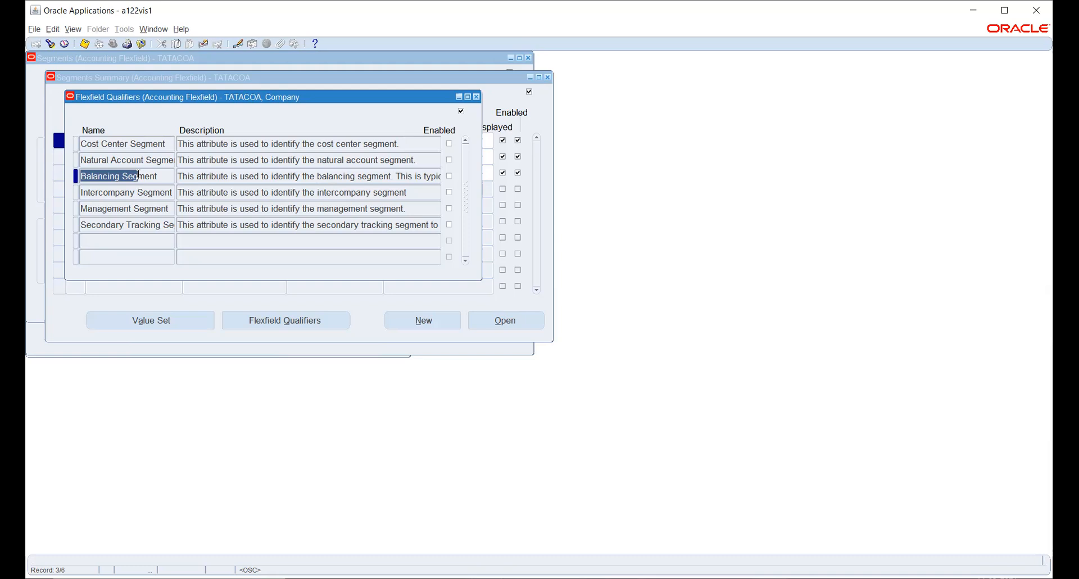
click(449, 176)
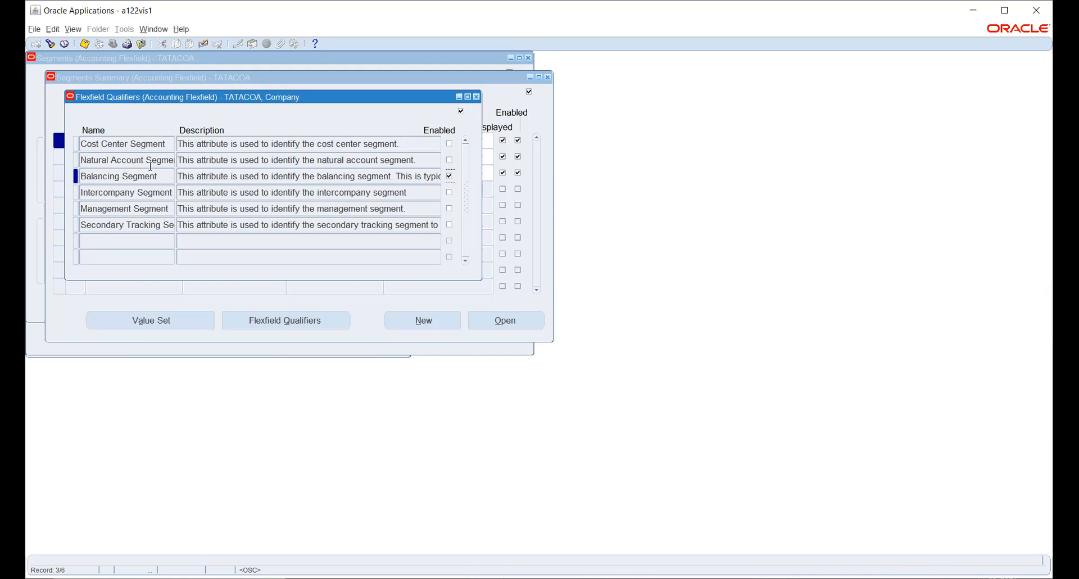
click(113, 143)
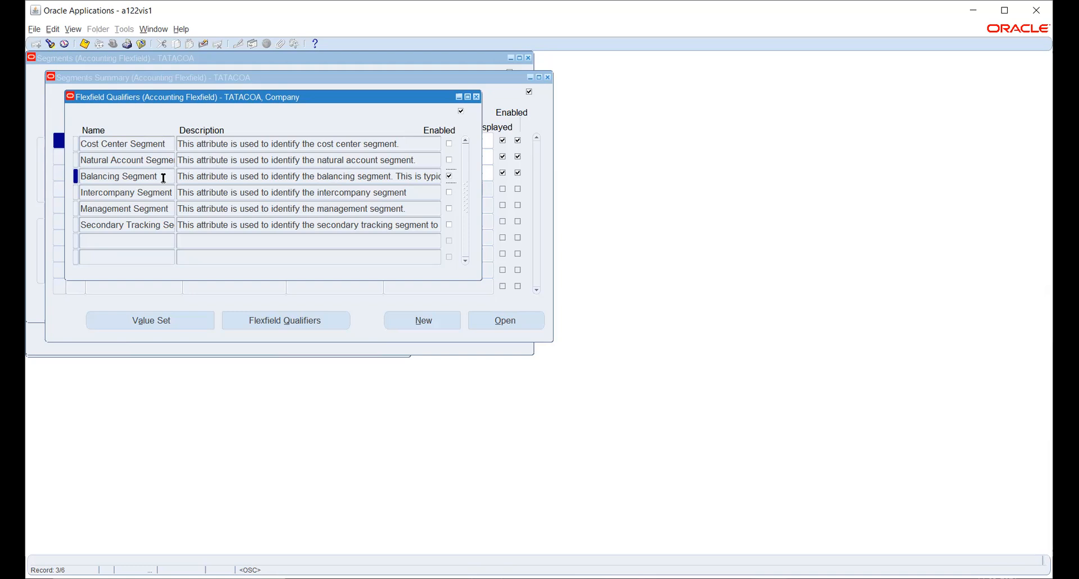
- Save Company's balancing segment qualifier, close its qualifiers, and select the Account row
click(83, 44)
click(477, 96)
click(130, 159)
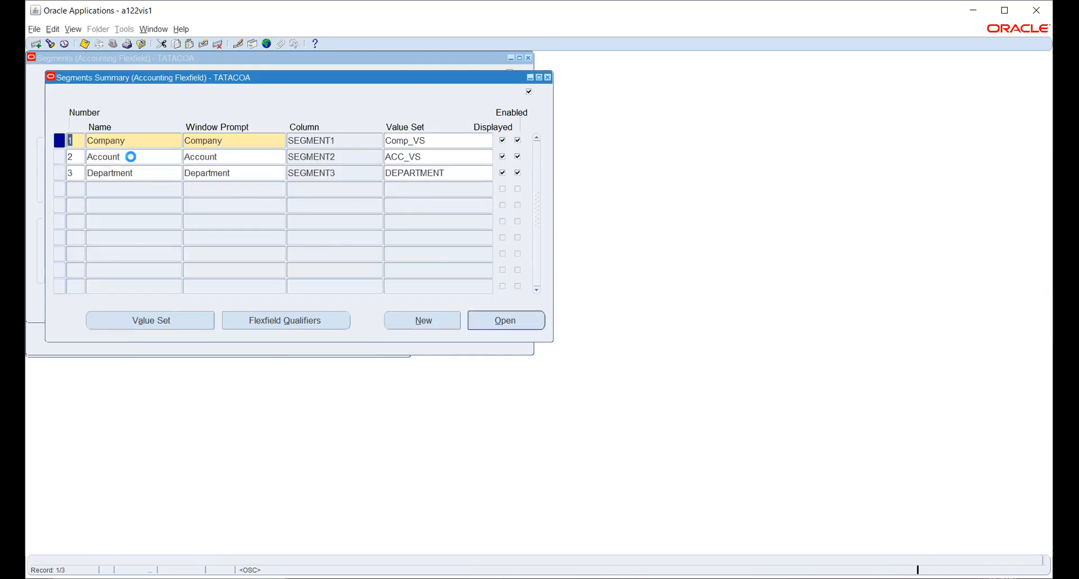
- Enable the Natural Account Segment qualifier on the Account segment and save
click(269, 318)
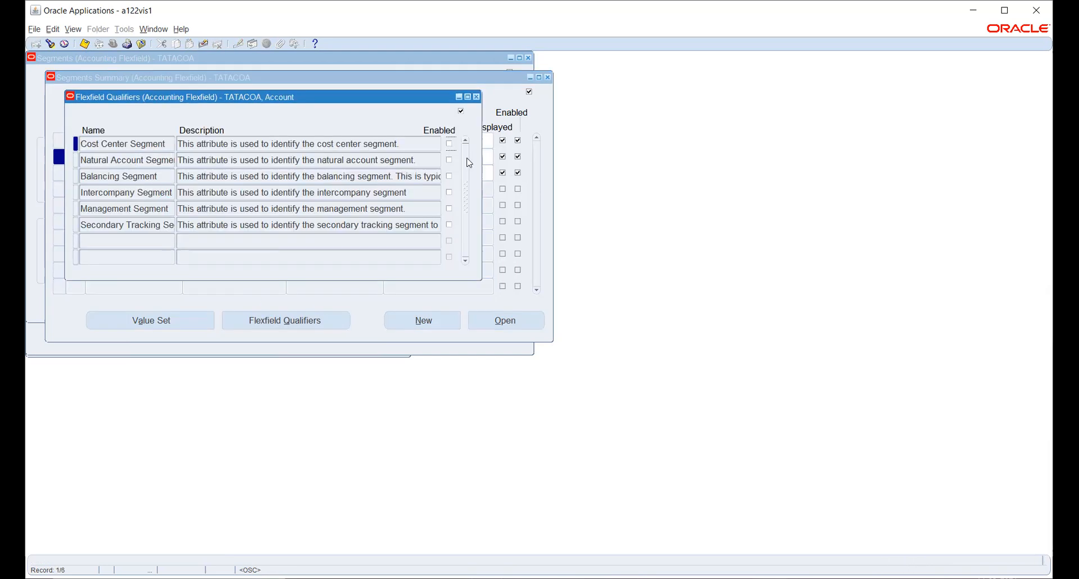
click(449, 160)
click(83, 43)
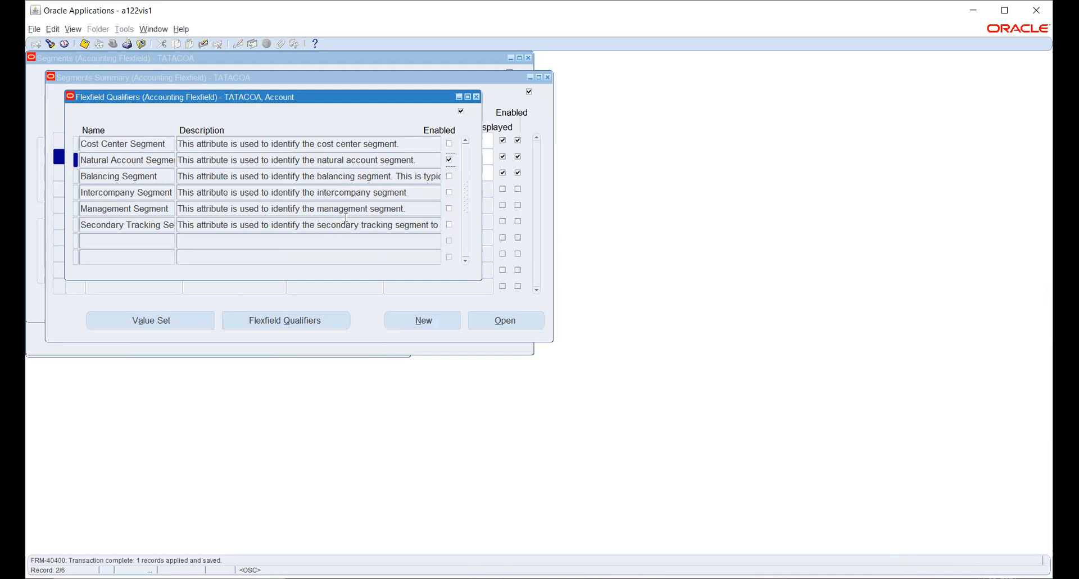
click(477, 97)
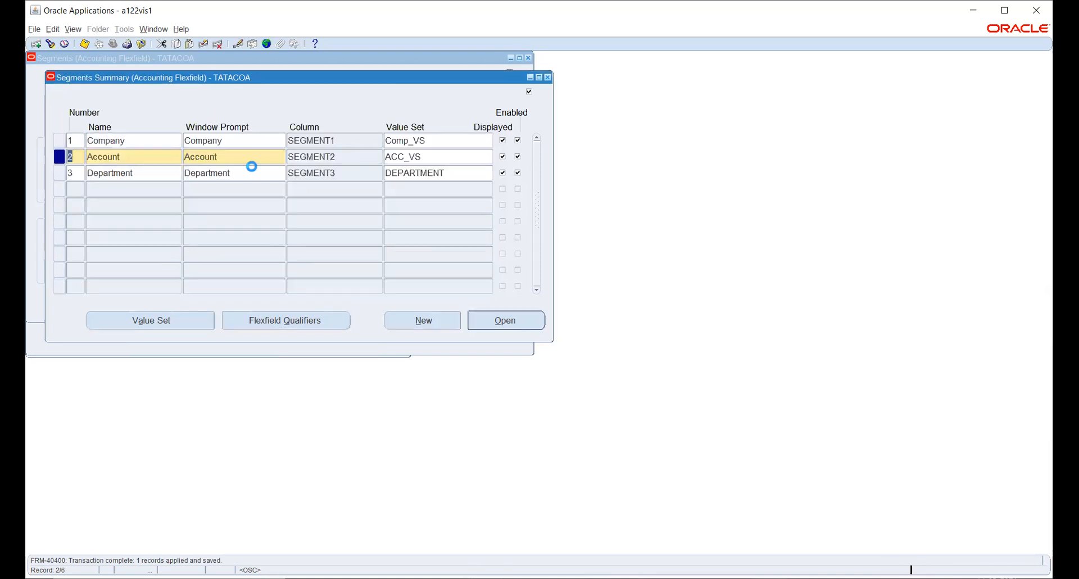
- Enable the Cost Center Segment qualifier on the Department segment and save
double_click(145, 172)
click(289, 320)
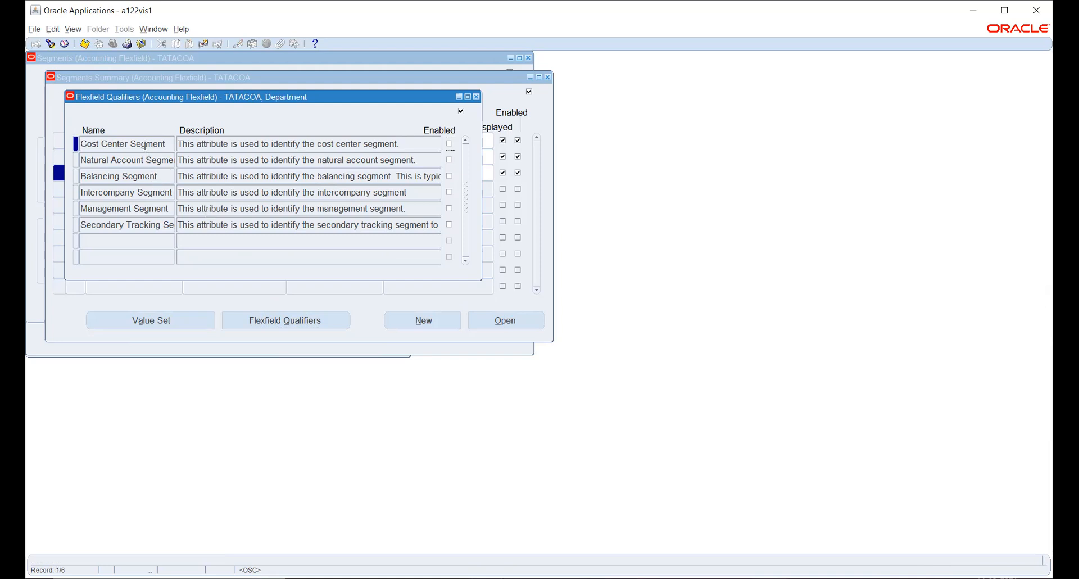
drag(146, 144, 80, 144)
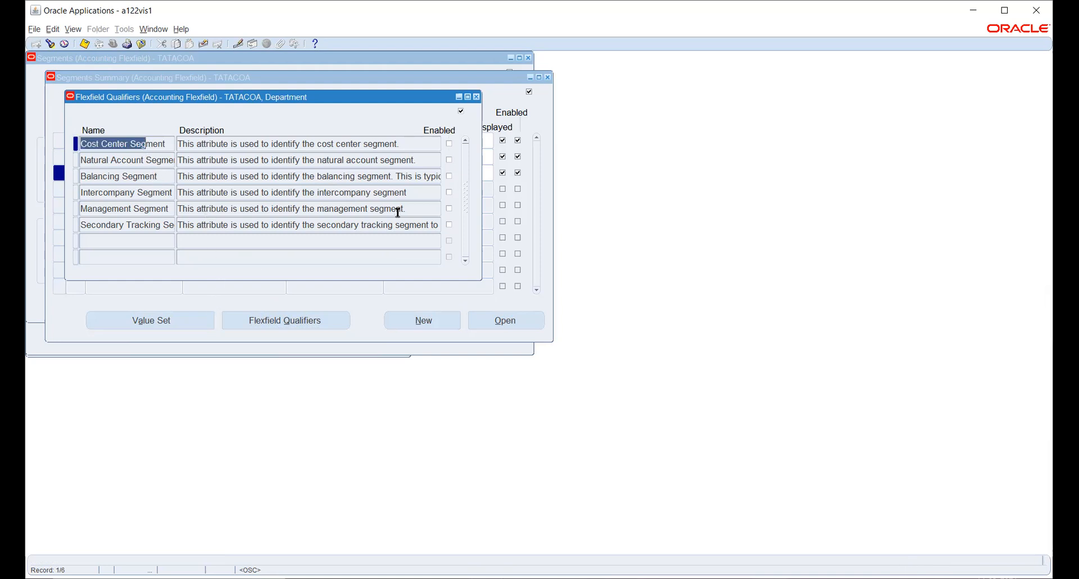
click(449, 144)
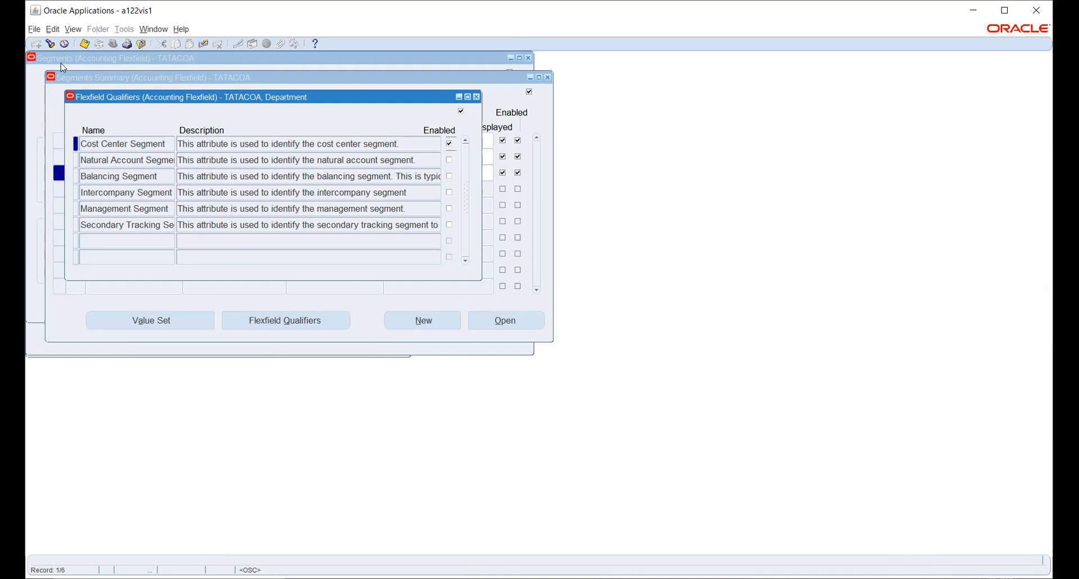
click(85, 44)
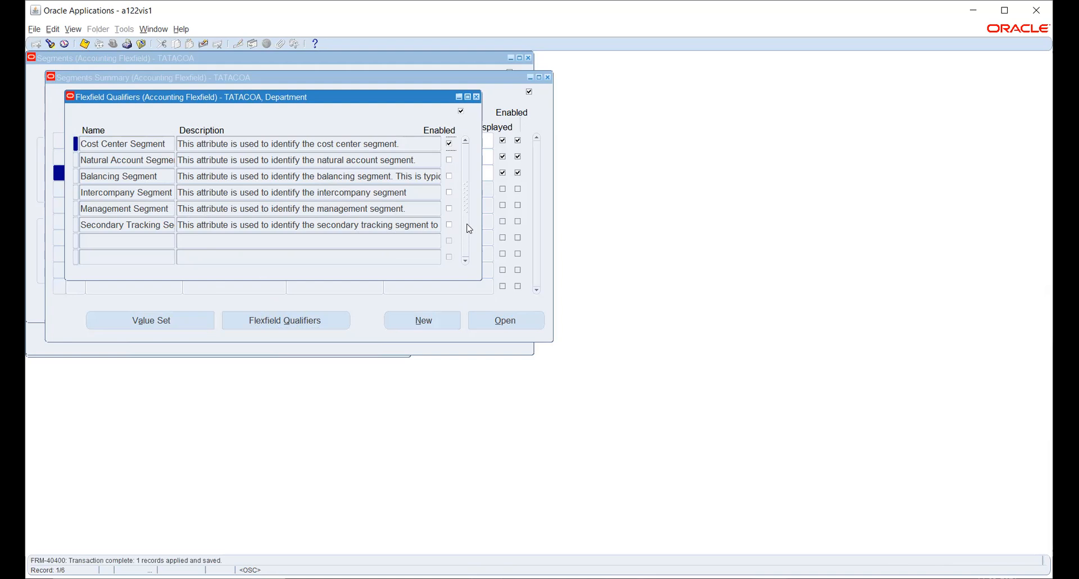
click(476, 97)
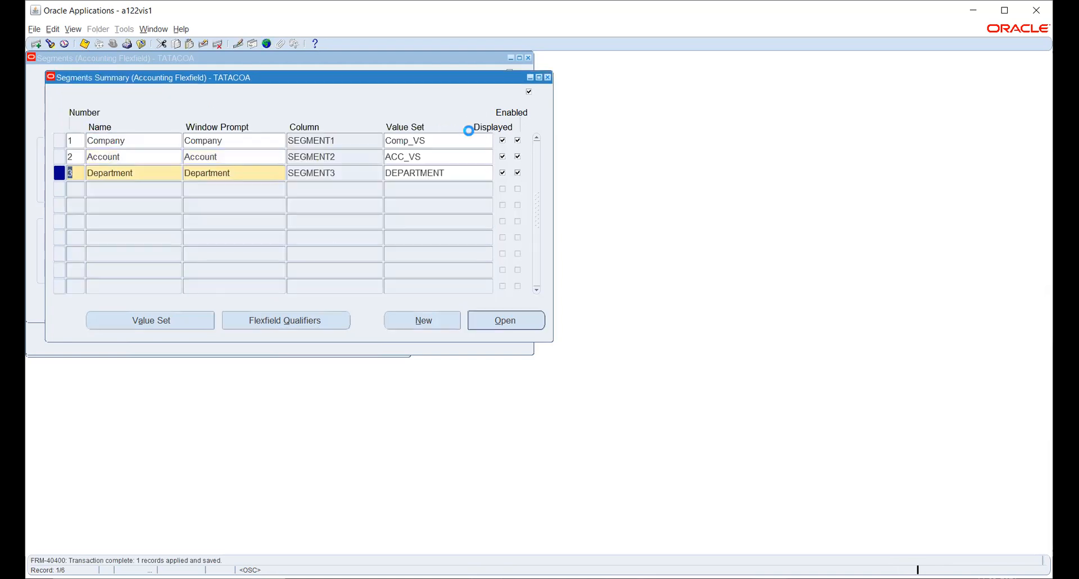
click(84, 44)
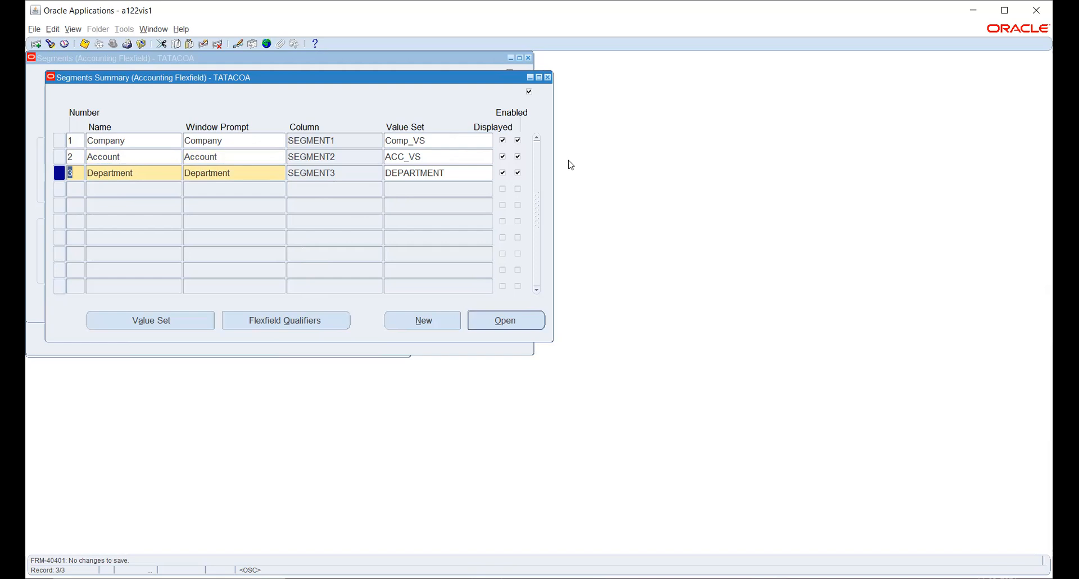
- Close the Segments Summary and Segments windows to return to Key Flexfield Segments
click(548, 77)
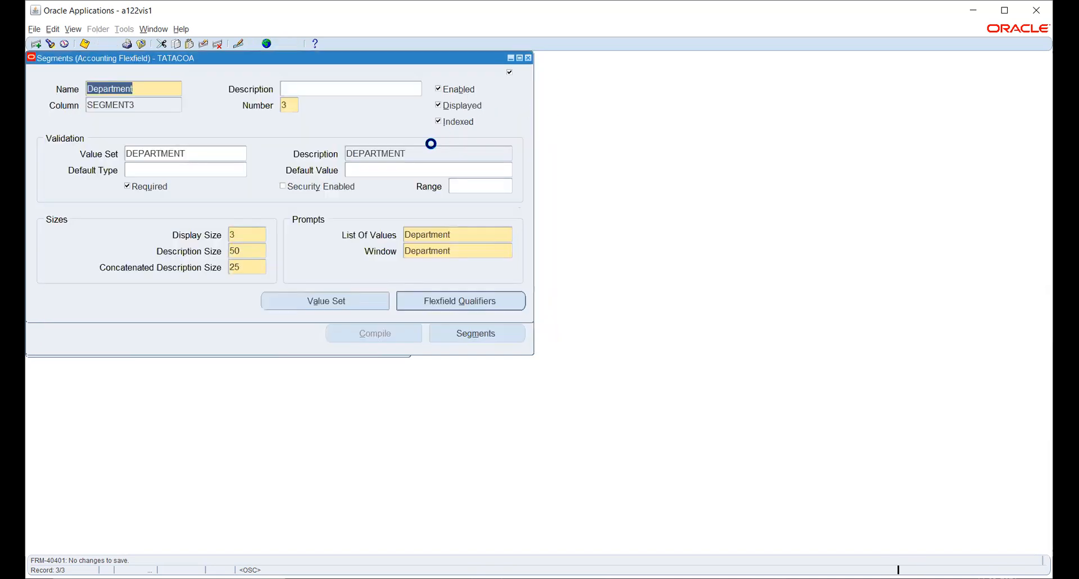
click(528, 57)
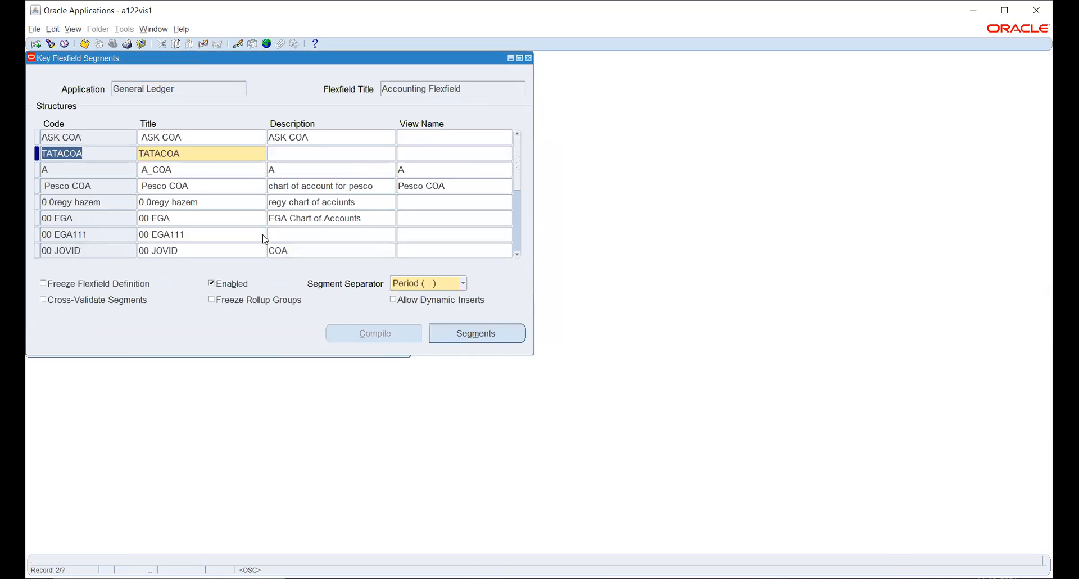
- Freeze the TATACOA flexfield definition and compile it, generating GL_CODE_COMBINATIONS_KFV
click(62, 284)
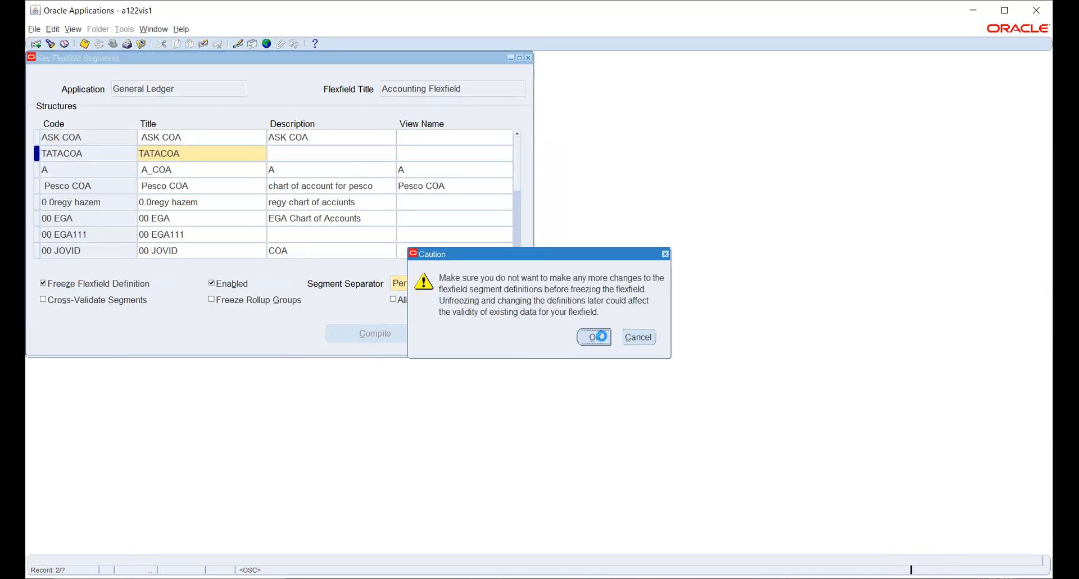
click(596, 337)
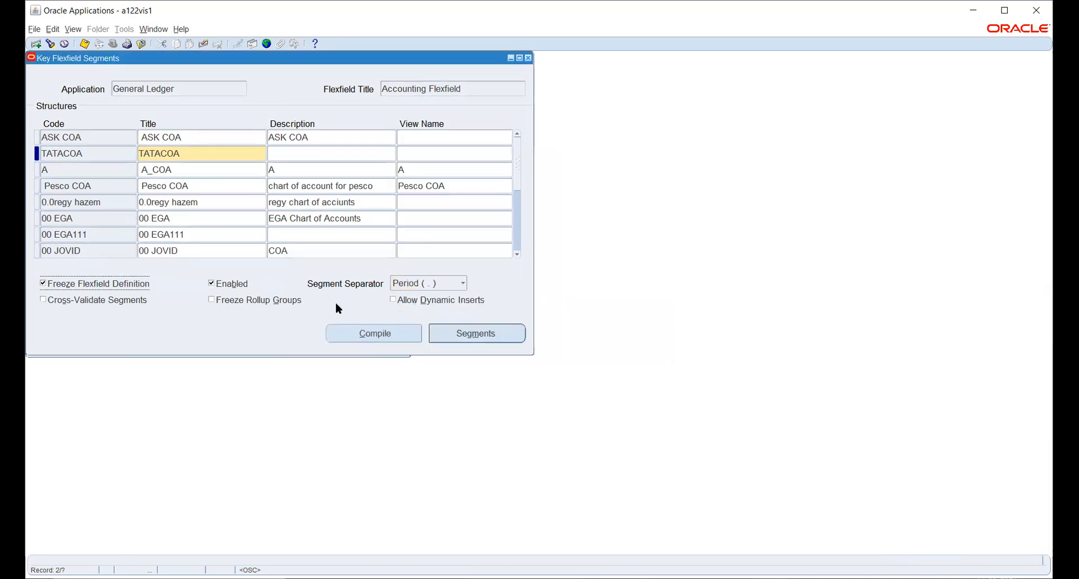
click(353, 334)
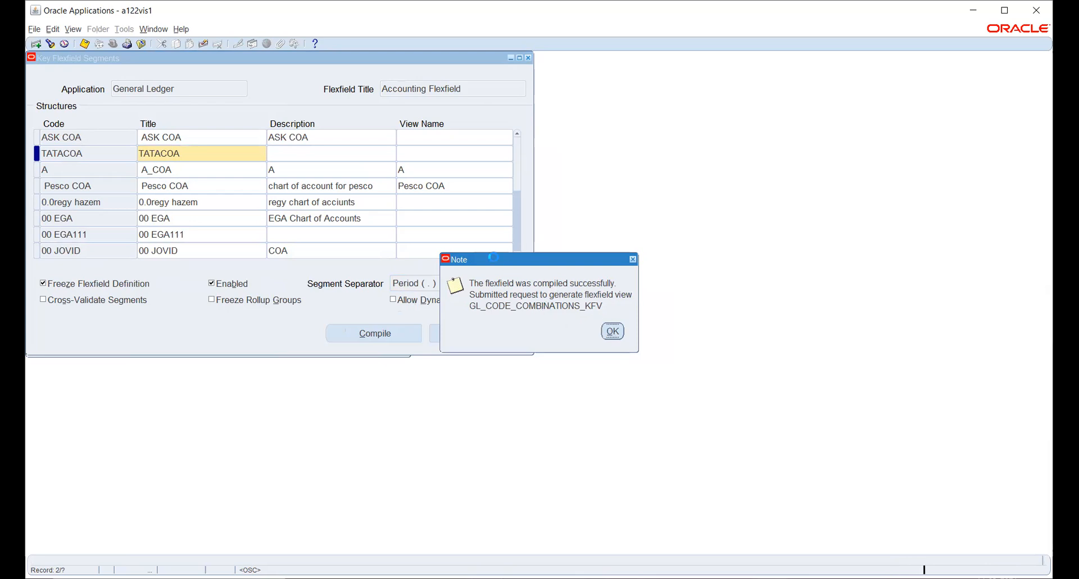
click(612, 331)
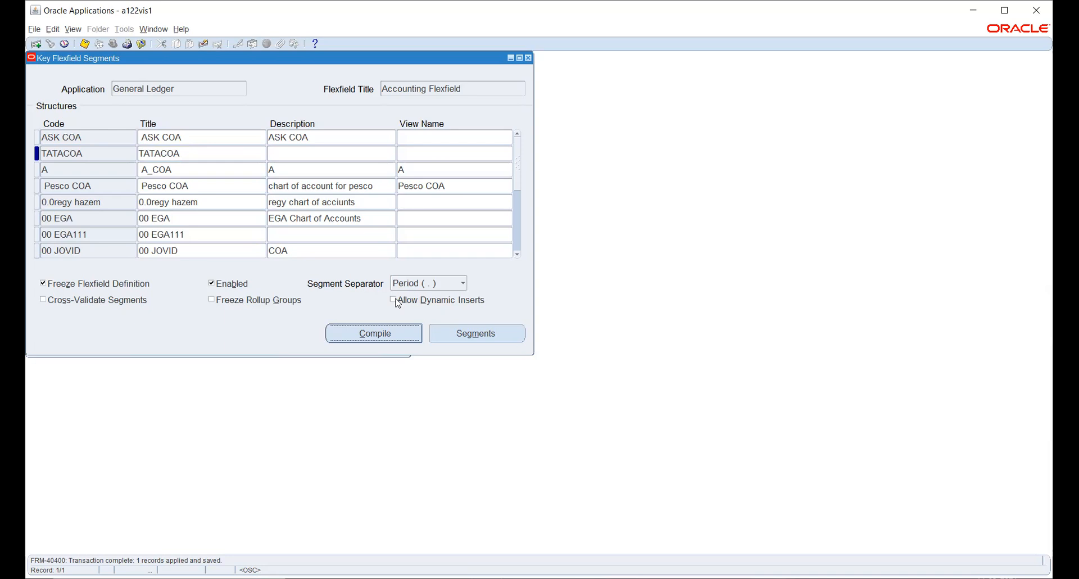
- Allow dynamic inserts on TATACOA, then save and recompile it successfully
click(395, 299)
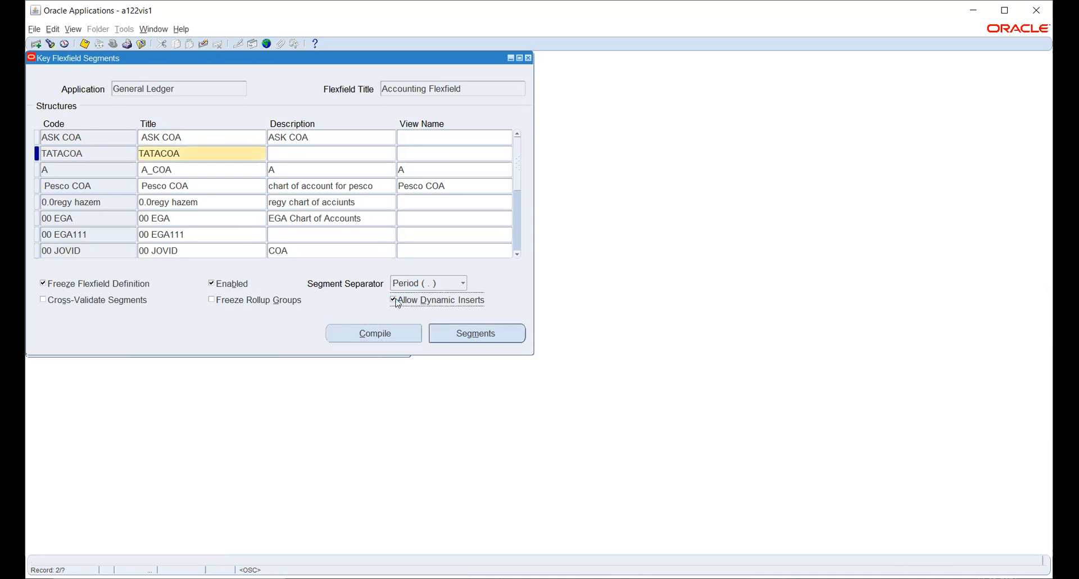
click(85, 43)
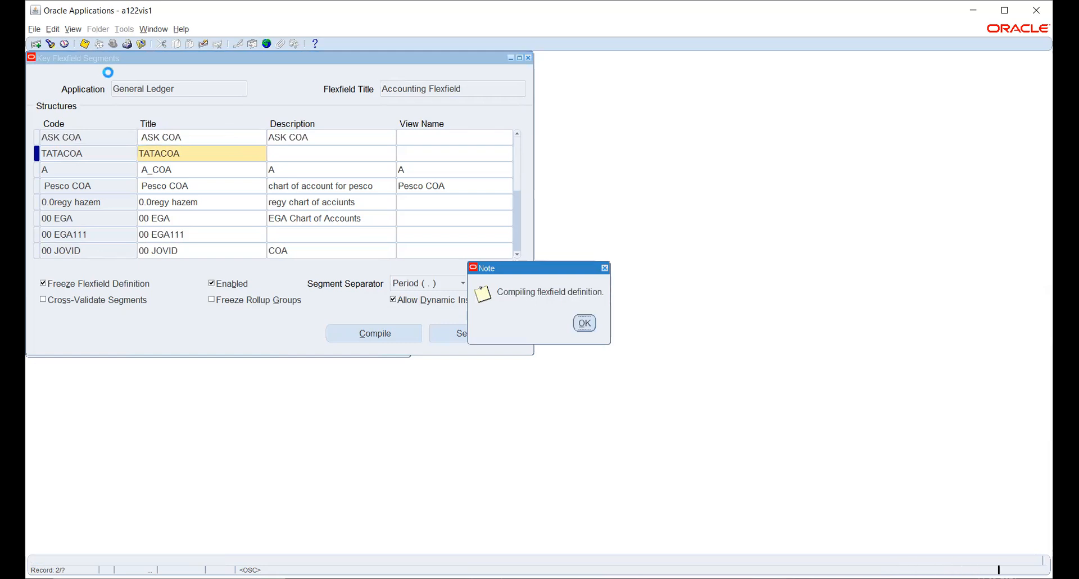
click(583, 322)
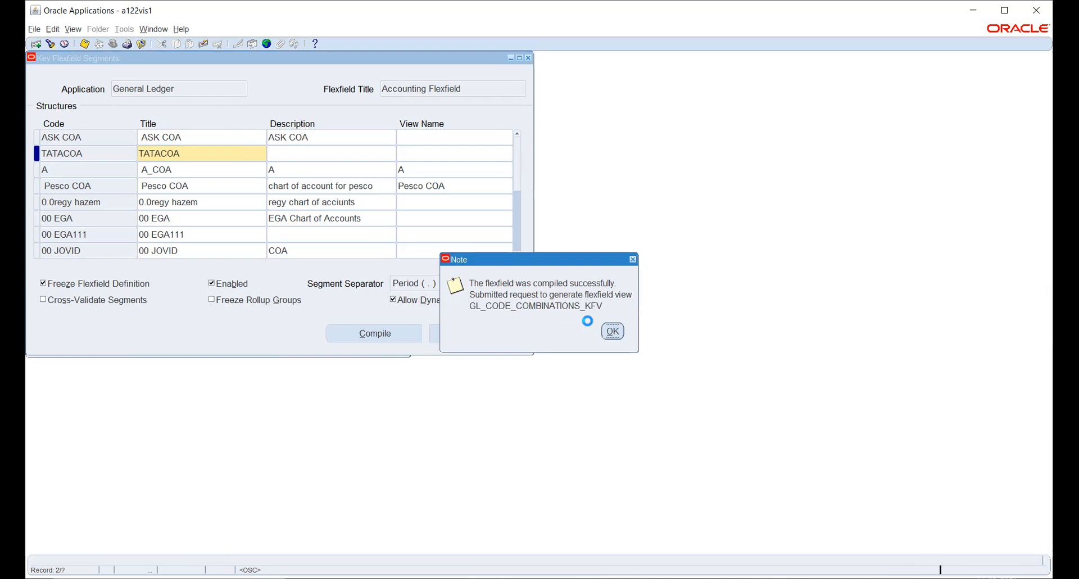
click(613, 330)
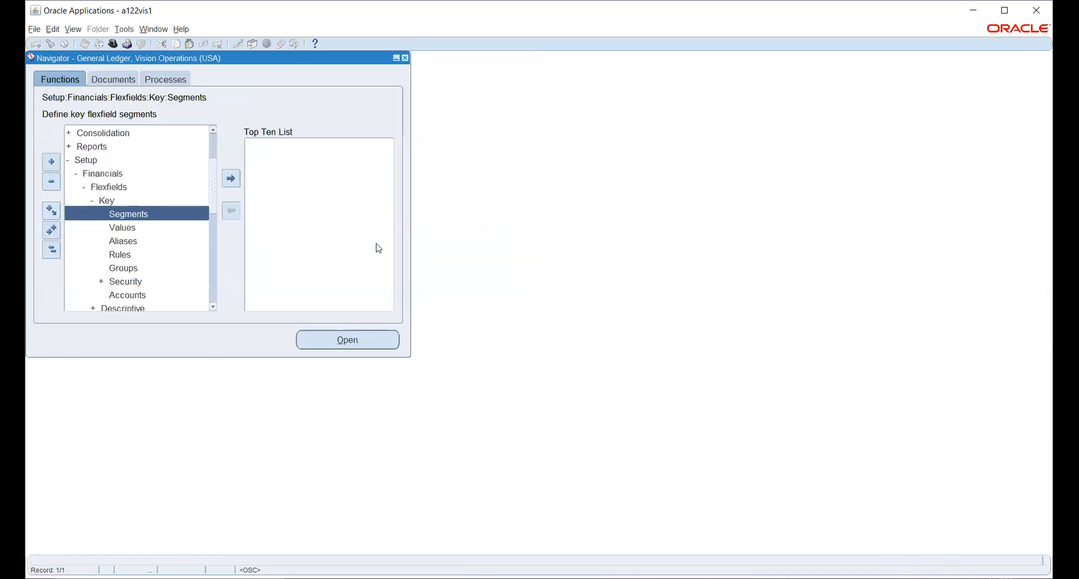
- Open Segment Values for General Ledger's Accounting Flexfield
double_click(123, 226)
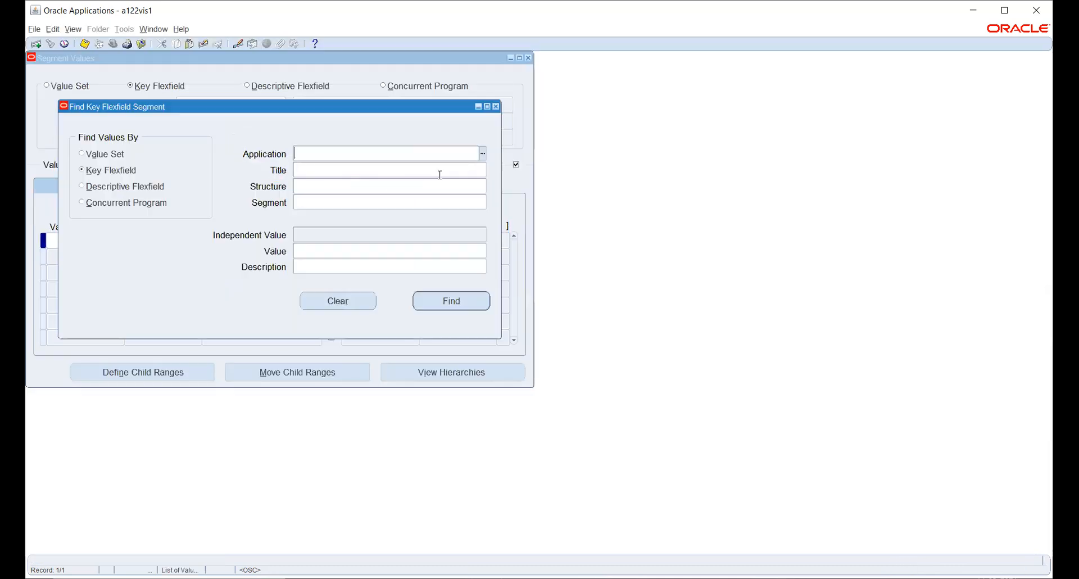
text(gene)
key(Tab)
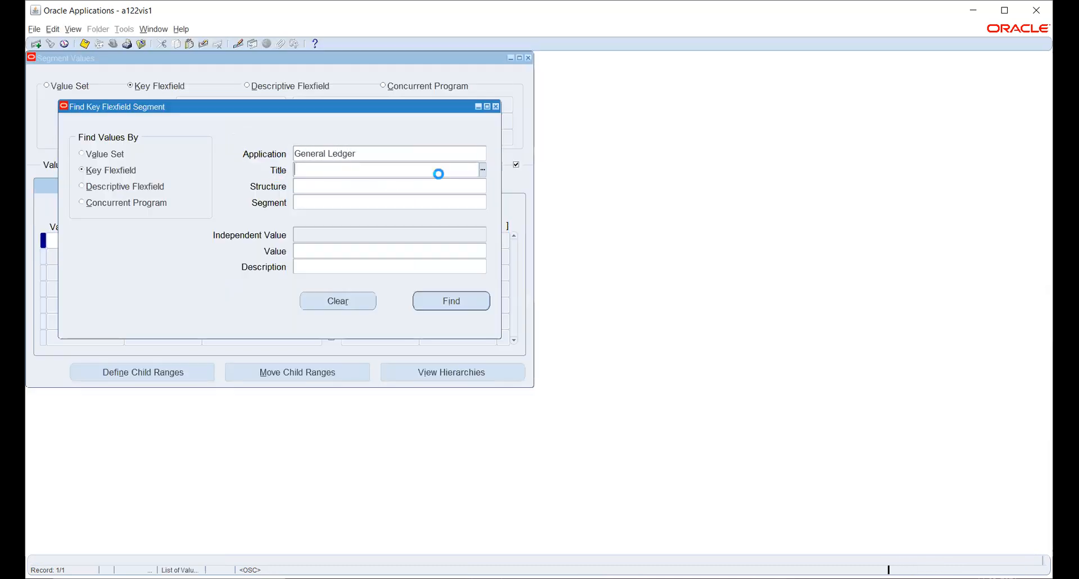
text(acc)
key(Tab)
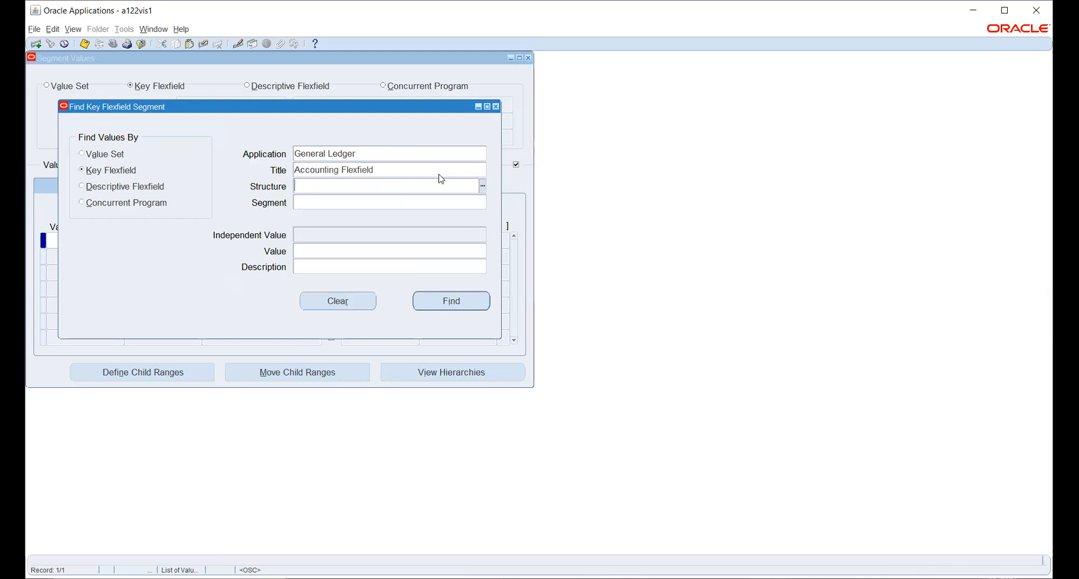
- Choose TATACOA as the structure and find its Company segment values
text(tata)
key(Tab)
click(478, 186)
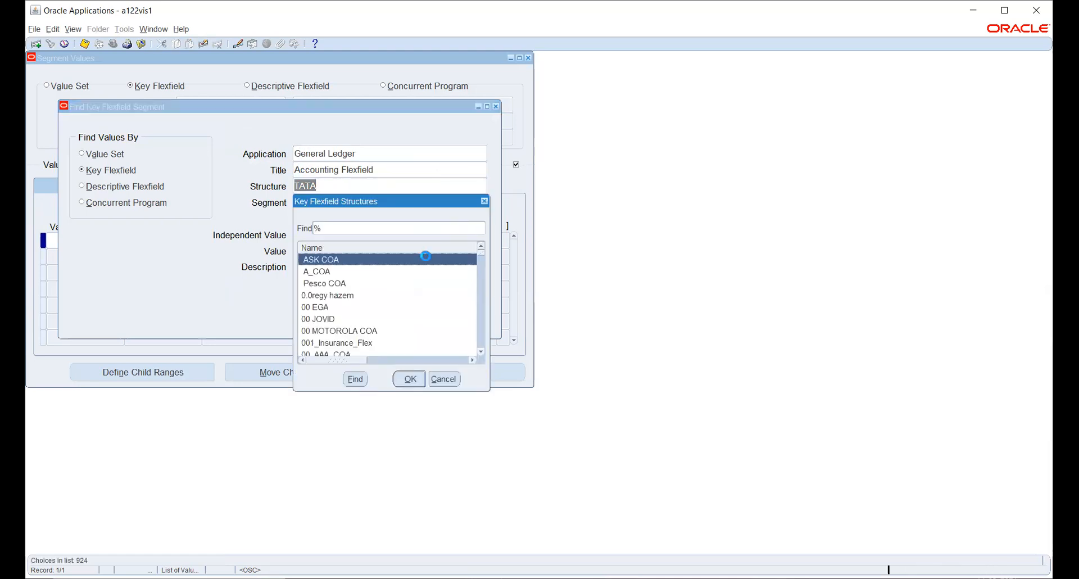
text(t)
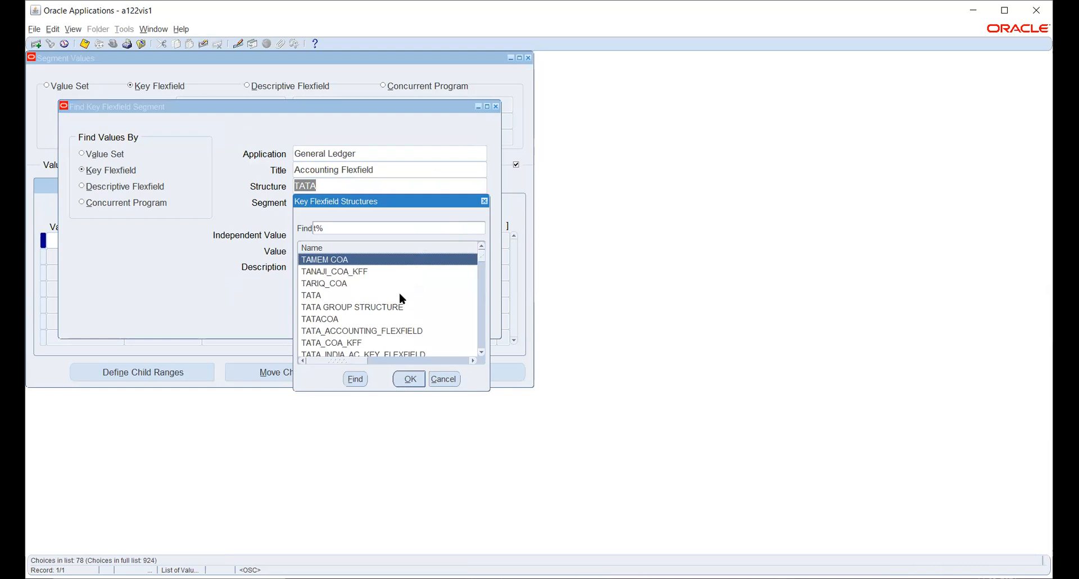
click(357, 320)
click(403, 377)
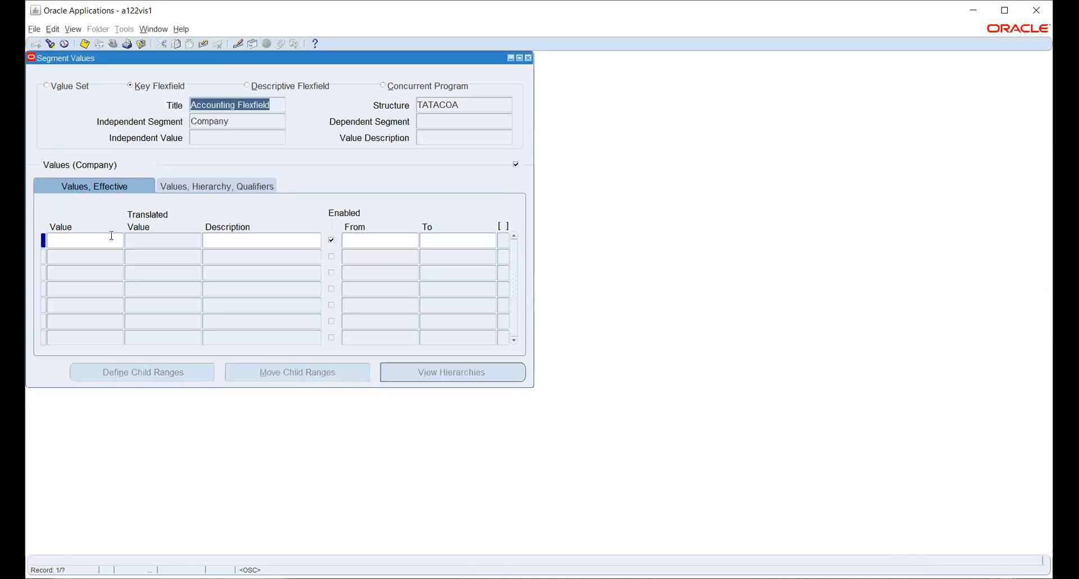
click(110, 239)
- Enter Company values 001 'Company' and 001 'Company New', then view their qualifiers
text(001)
key(Tab)
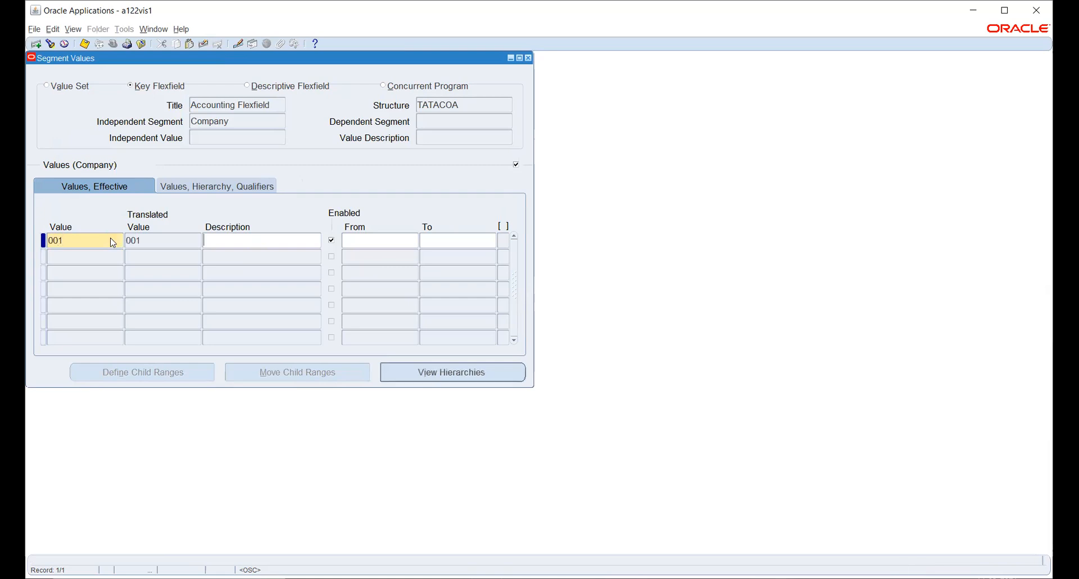
text(Company)
key(Down)
text(001)
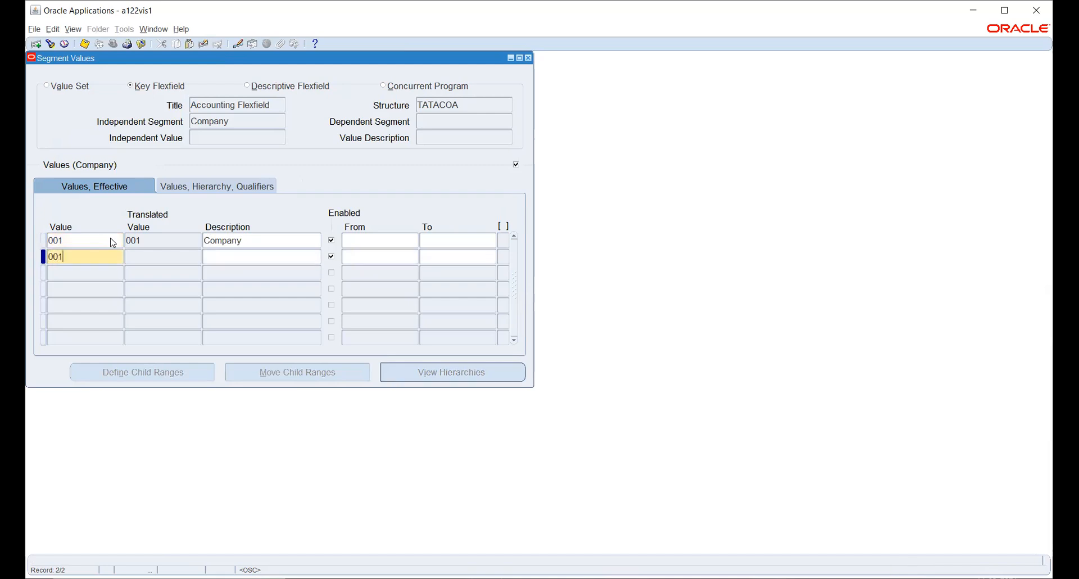
key(Tab)
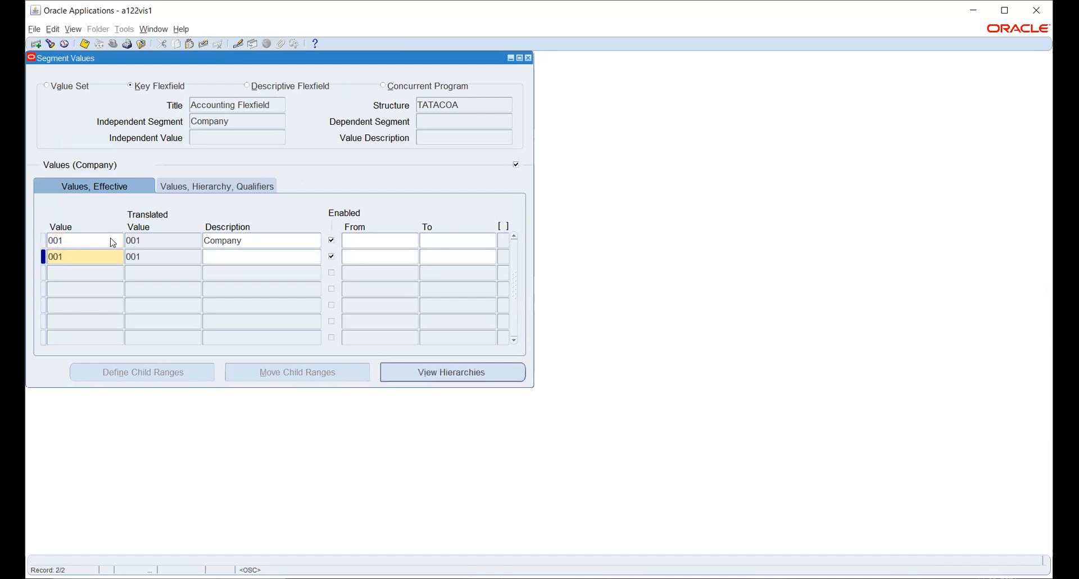
text(Company New)
click(225, 188)
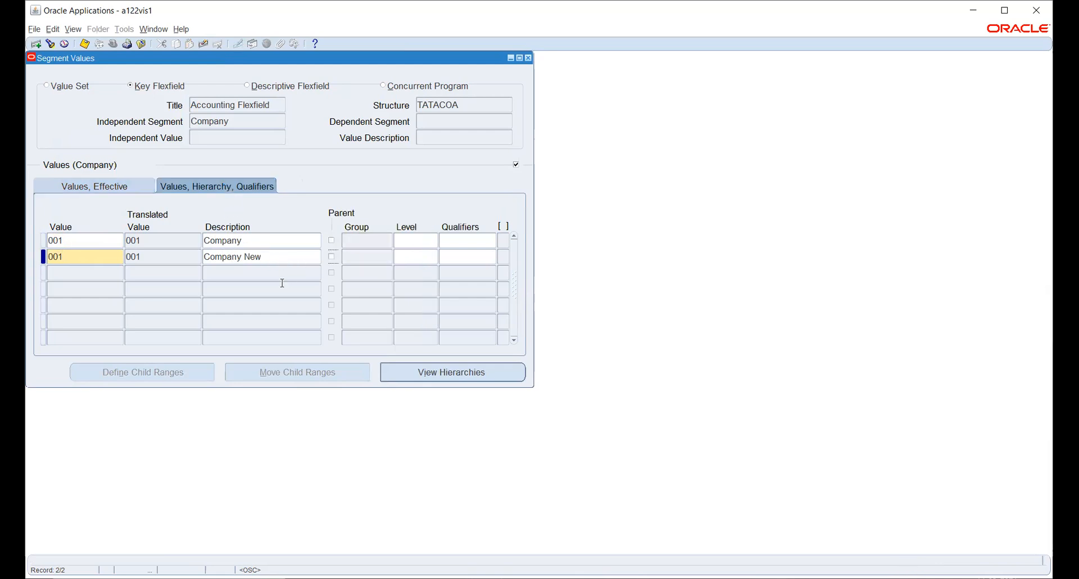
click(473, 239)
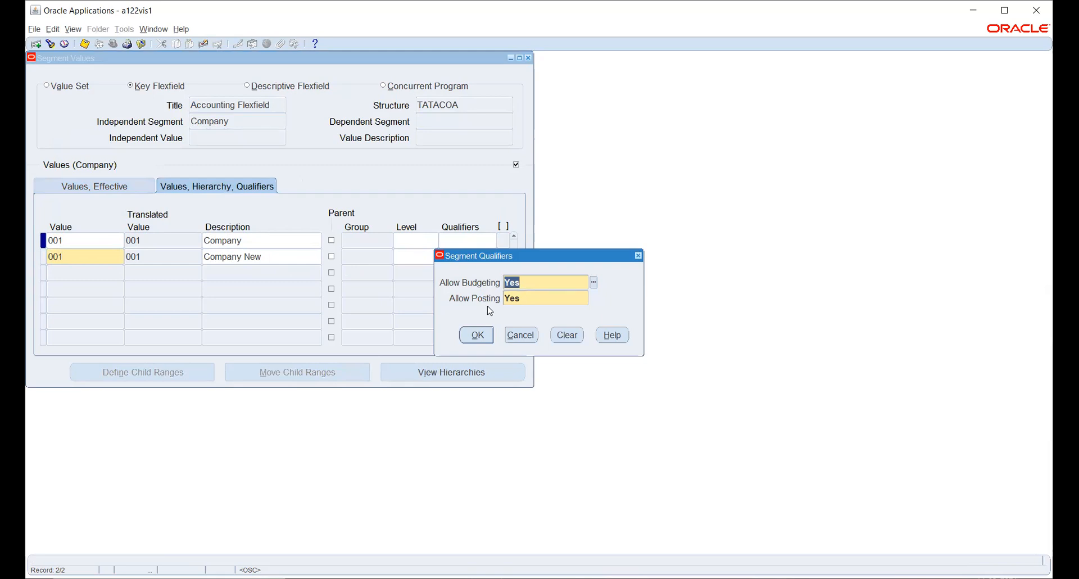
- Accept budgeting and posting allowed for both Company values
click(475, 332)
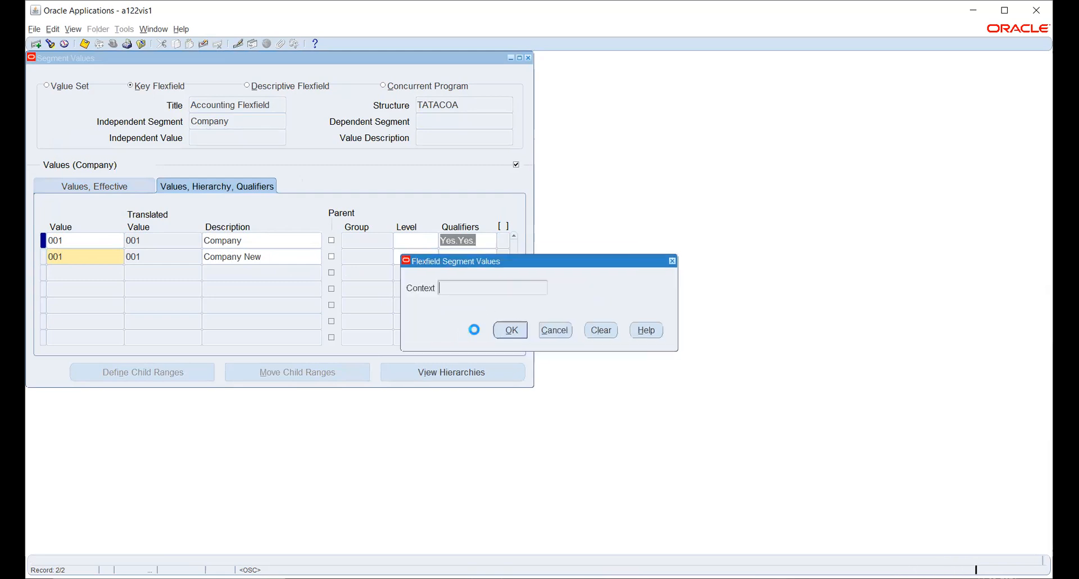
click(512, 335)
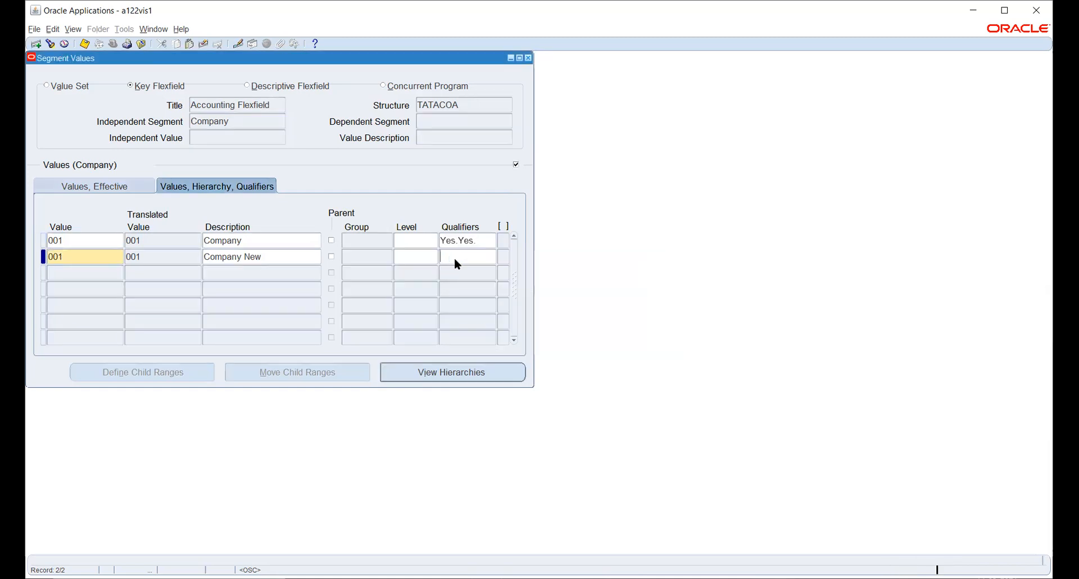
click(473, 335)
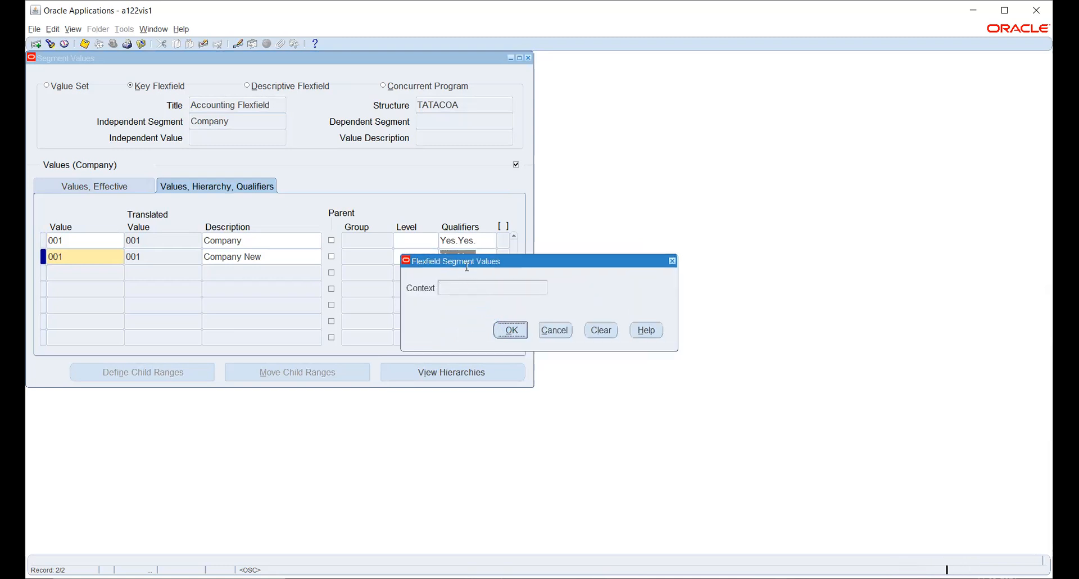
key(Return)
- Fix the duplicate by changing 'Company New' to 002 and save both values
click(78, 260)
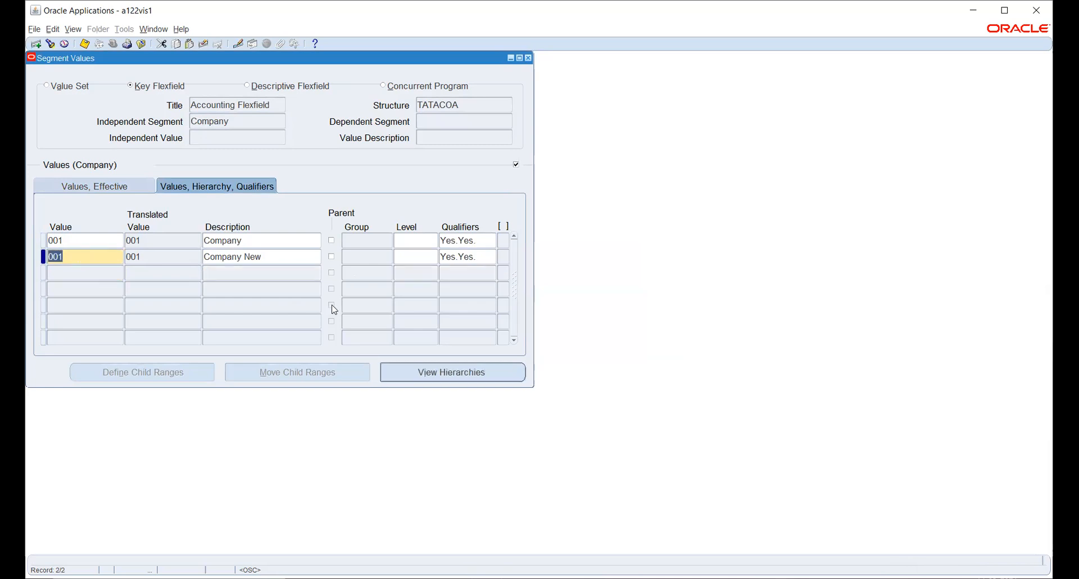
click(83, 45)
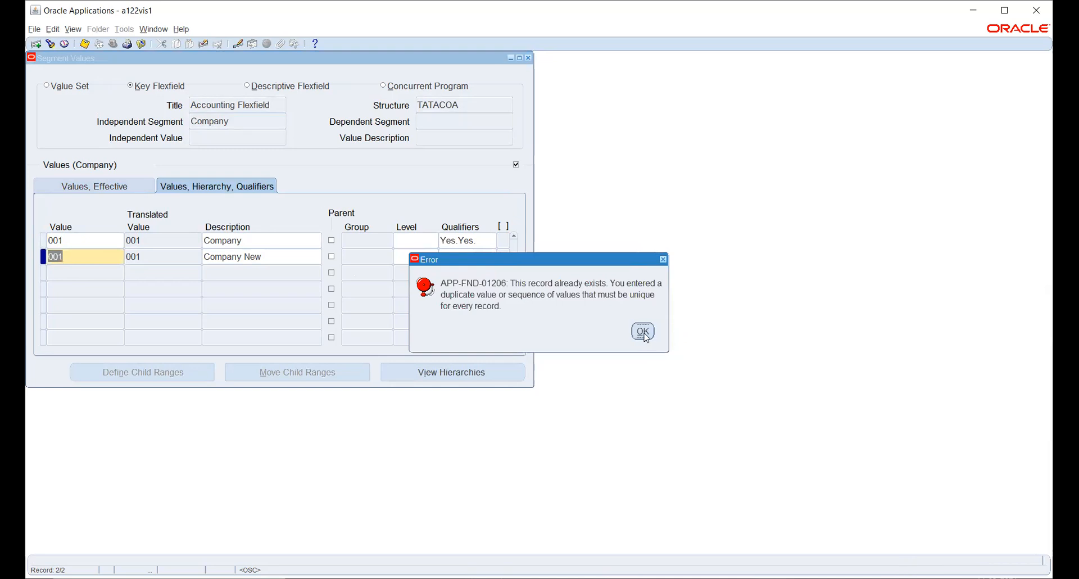
click(643, 331)
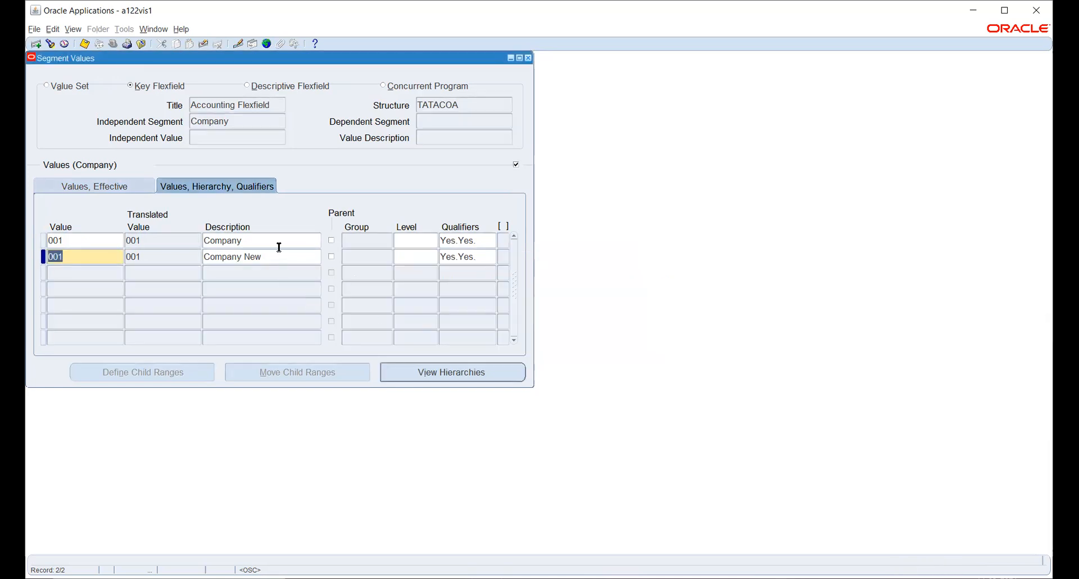
text(002)
key(Tab)
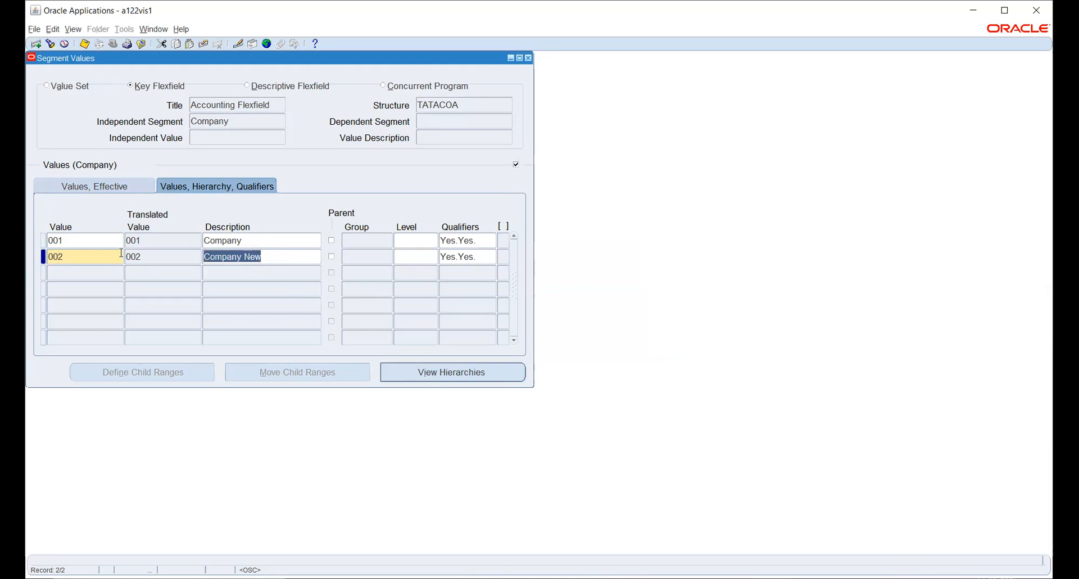
key(ctrl+s)
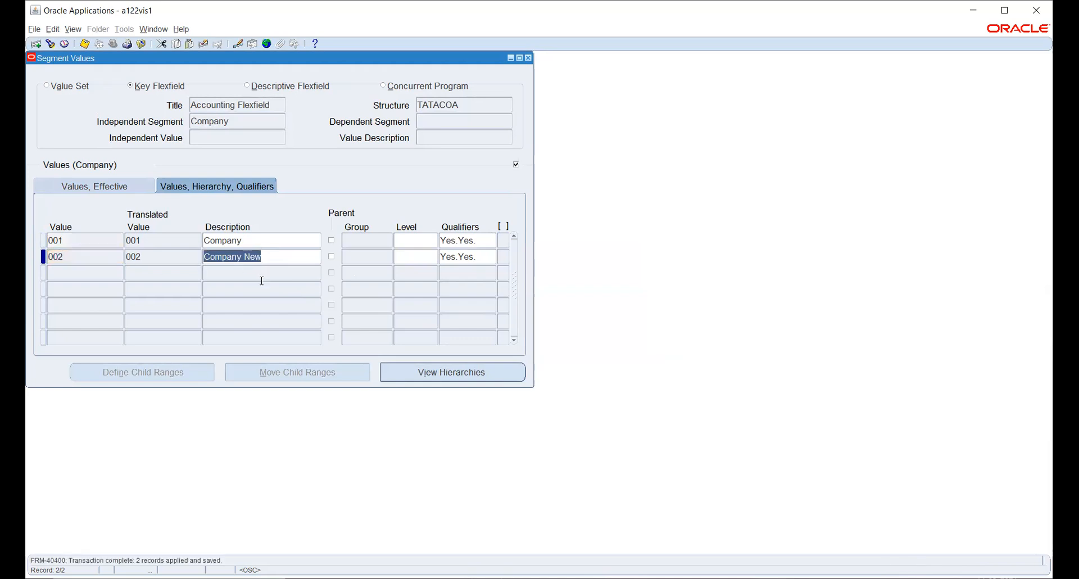
click(245, 121)
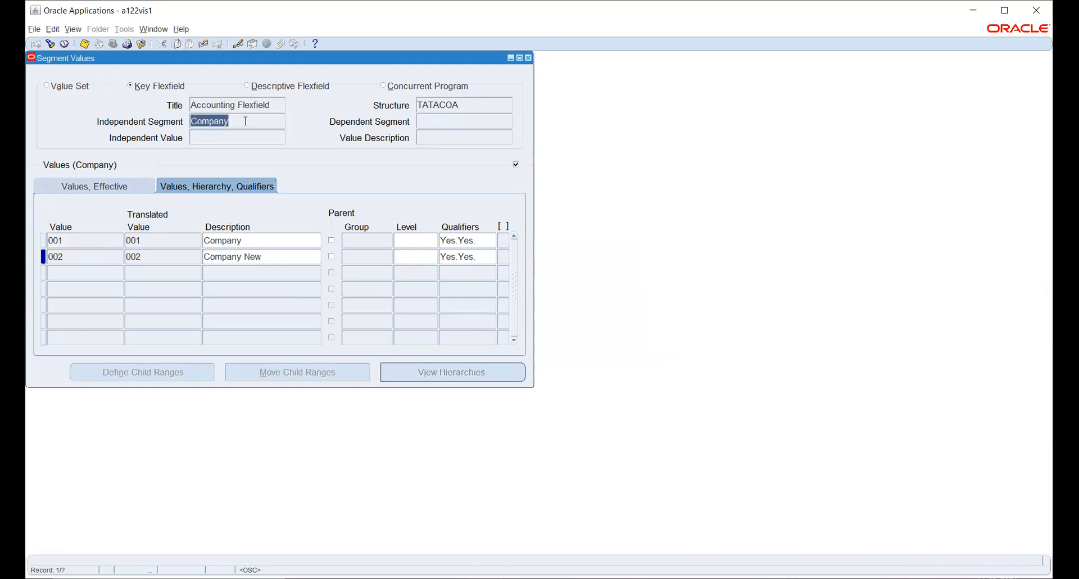
- Add Account value 0000 described 'Retained Earnings' and open its qualifiers
key(Down)
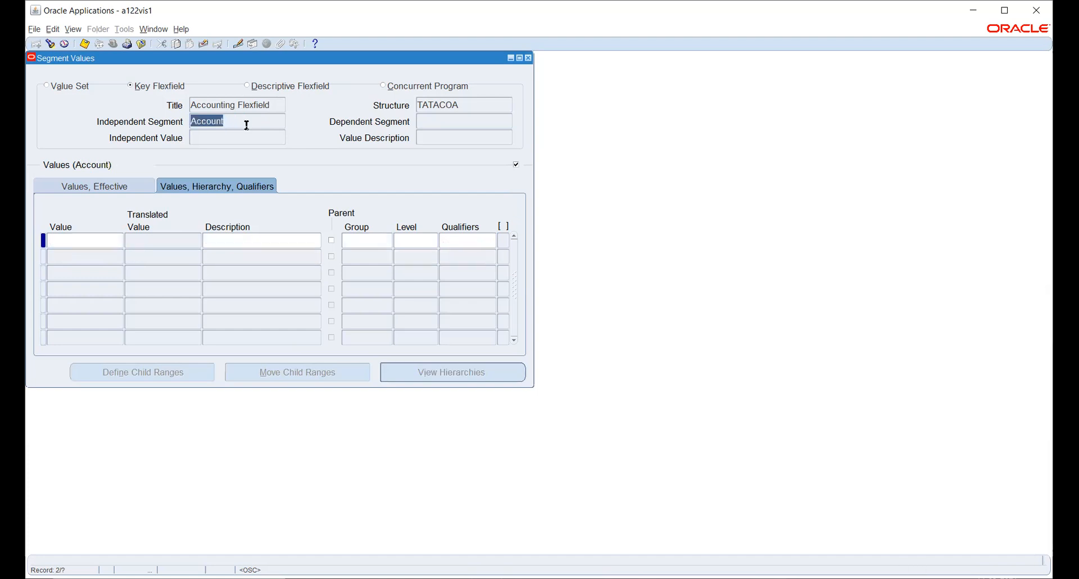
click(80, 242)
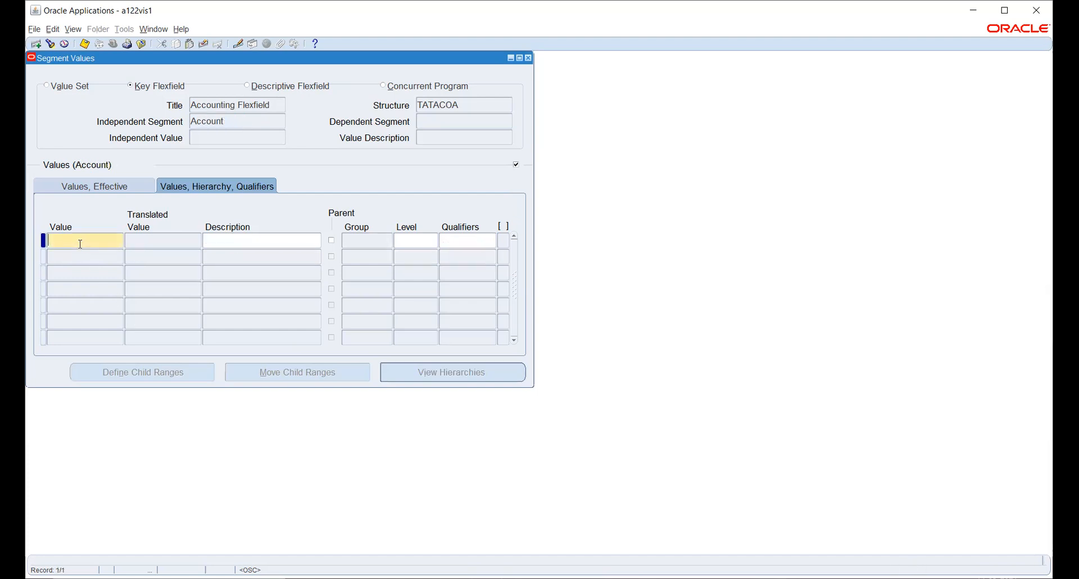
text(0000)
key(Tab)
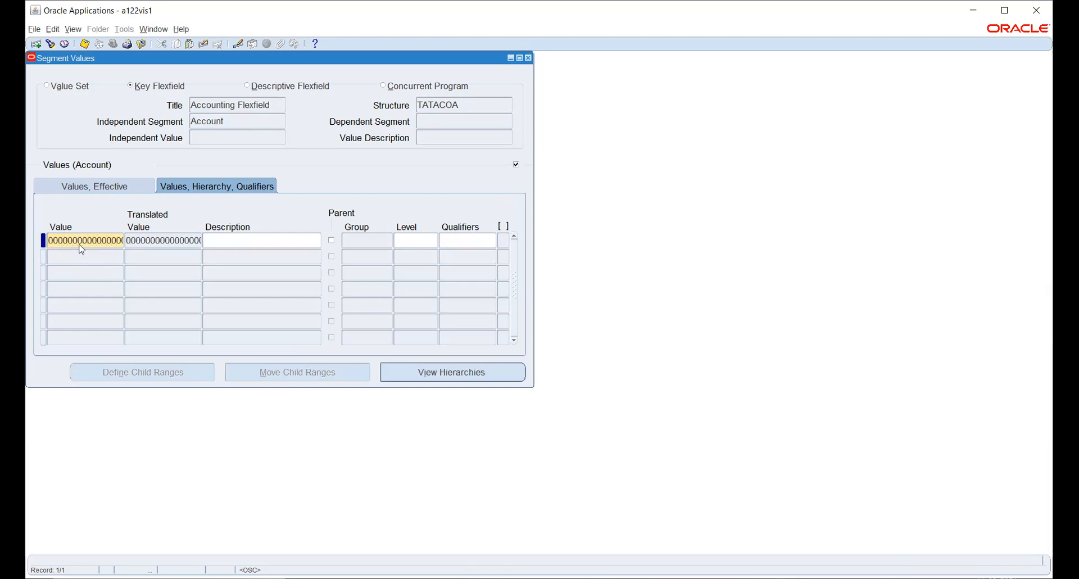
double_click(80, 241)
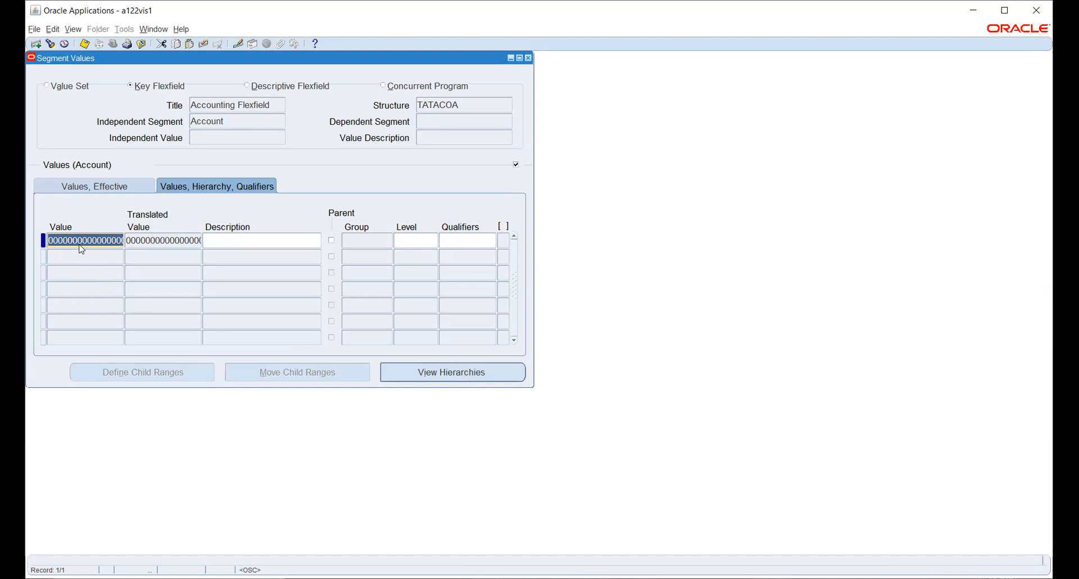
text(0000)
key(Tab)
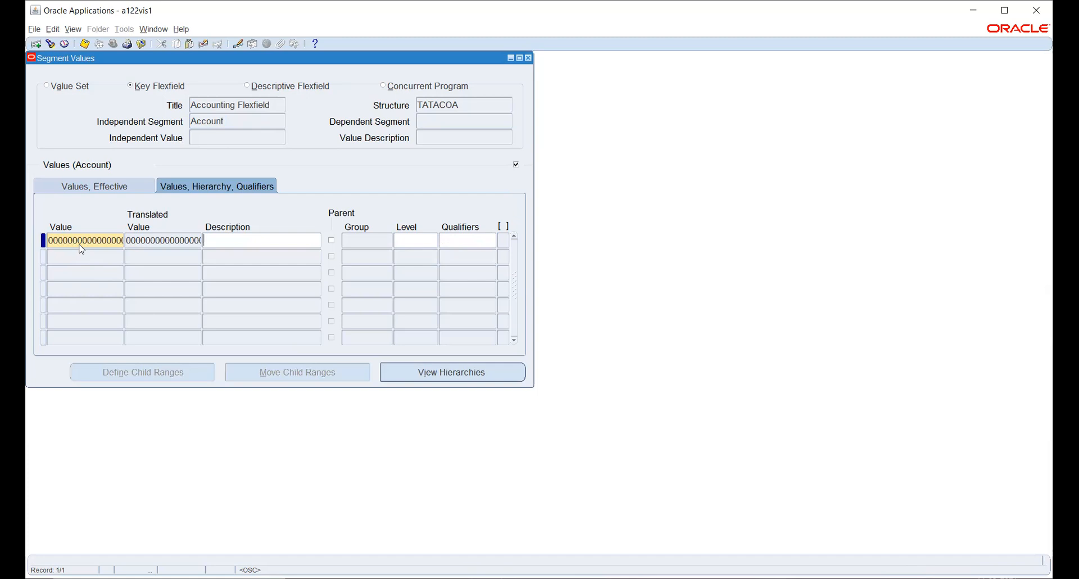
text(Retained Earnings)
click(460, 242)
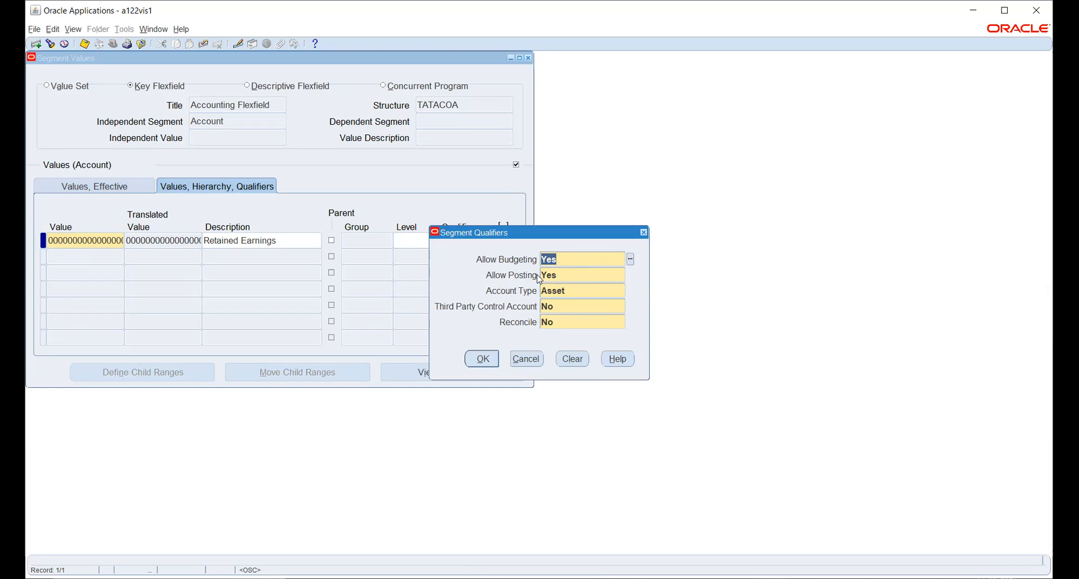
- Set Retained Earnings' account type to Ownership/Stockholder's Equity and list Third Party Control Account choices
click(580, 288)
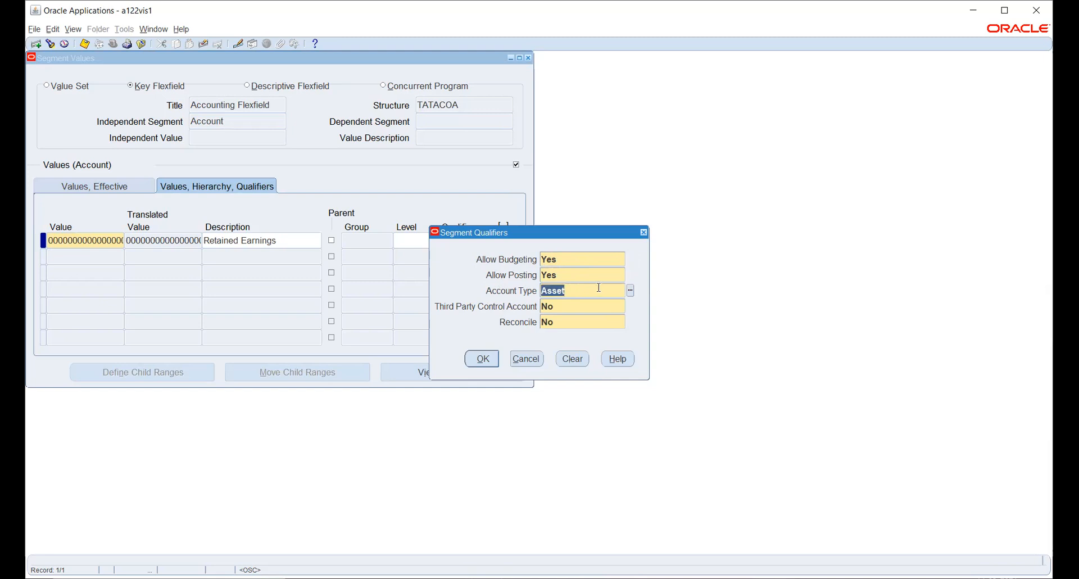
click(630, 291)
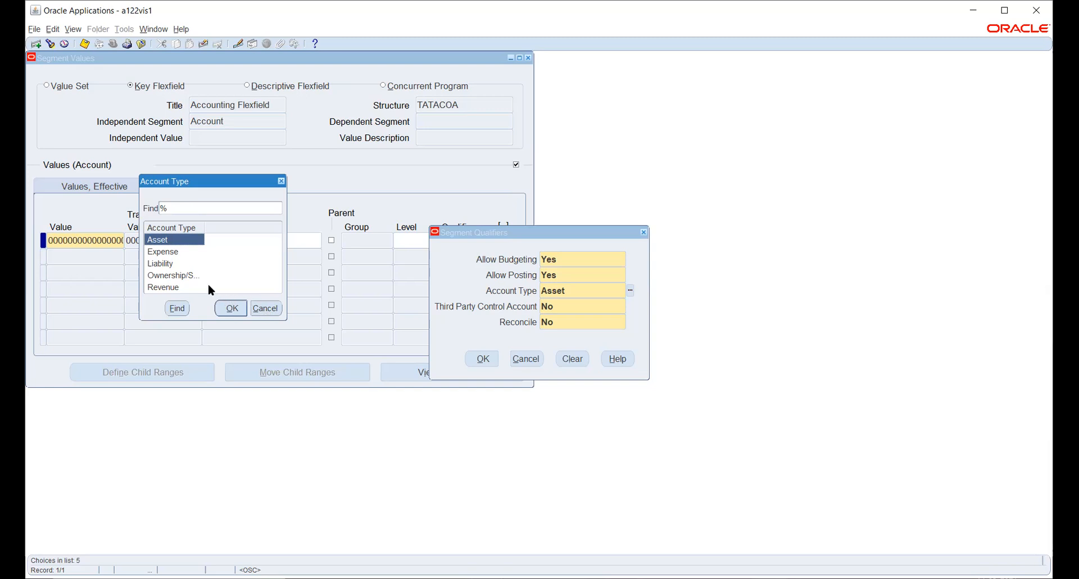
click(192, 276)
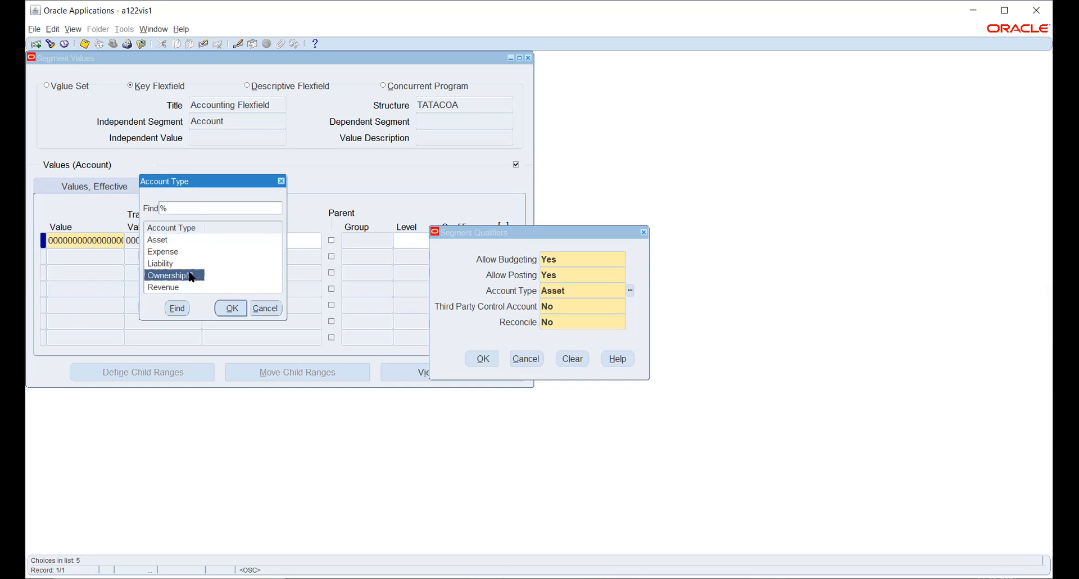
click(227, 308)
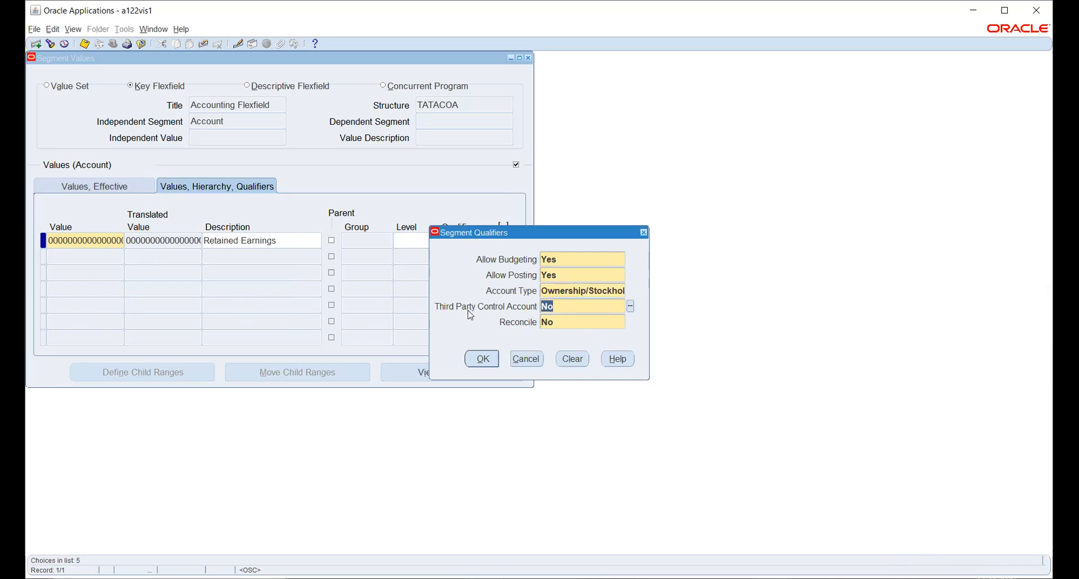
click(629, 307)
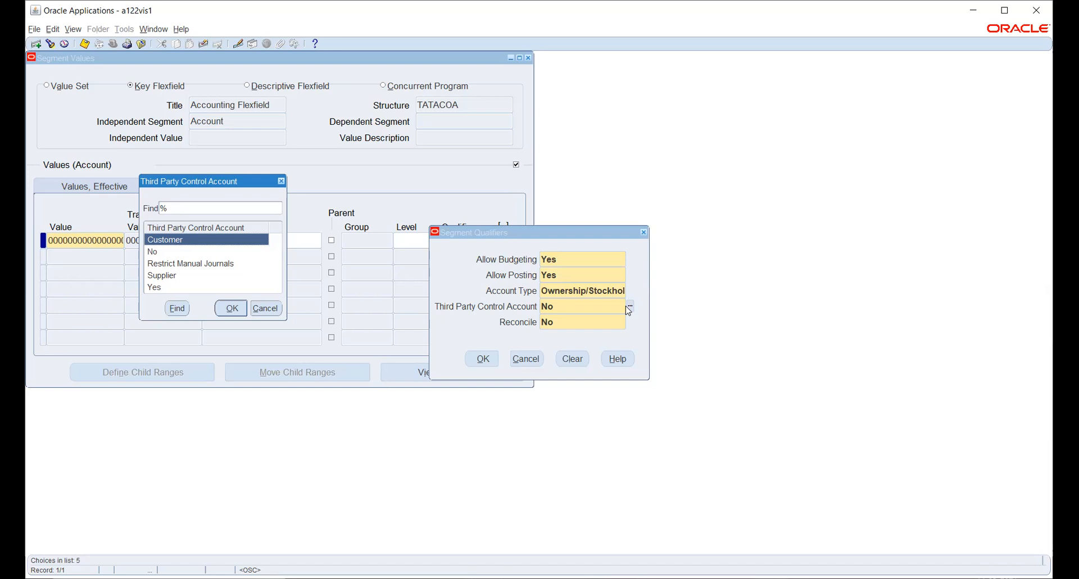
- Set Retained Earnings' Third Party Control Account to No, keep Reconcile No, and accept the qualifiers
key(Down)
key(Down)
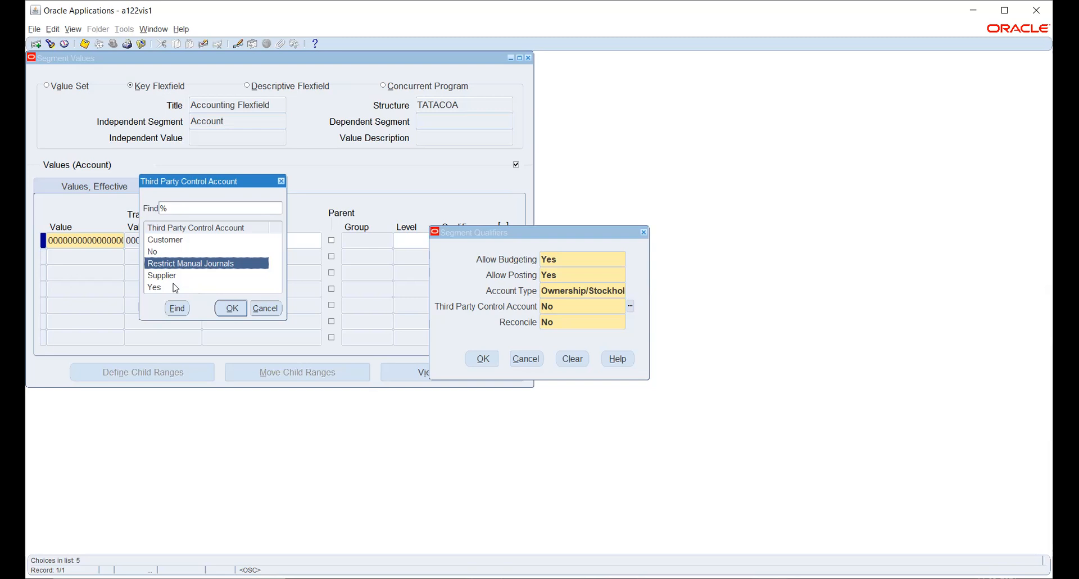
click(232, 309)
click(560, 320)
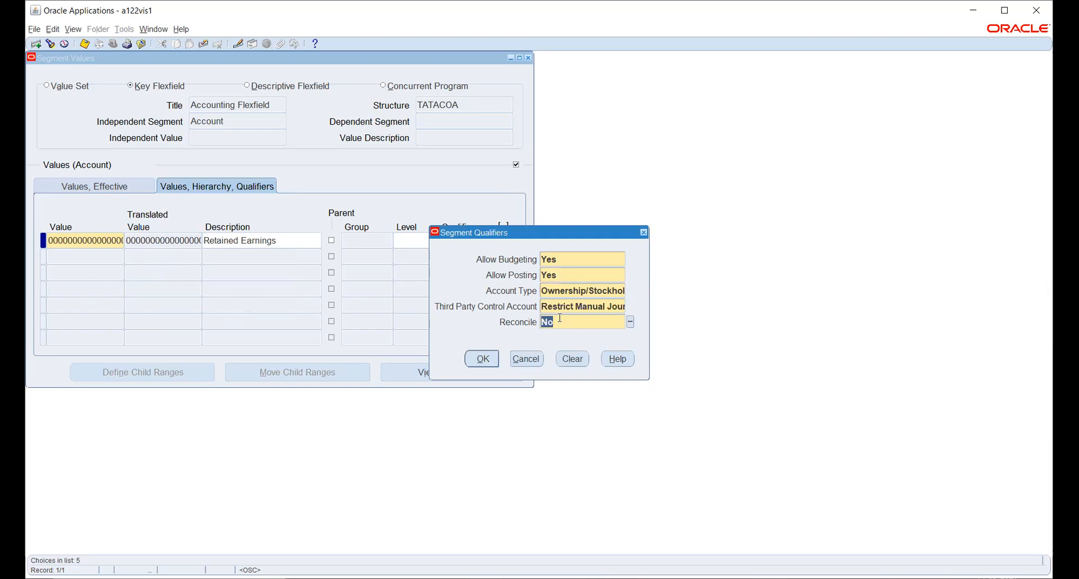
click(575, 309)
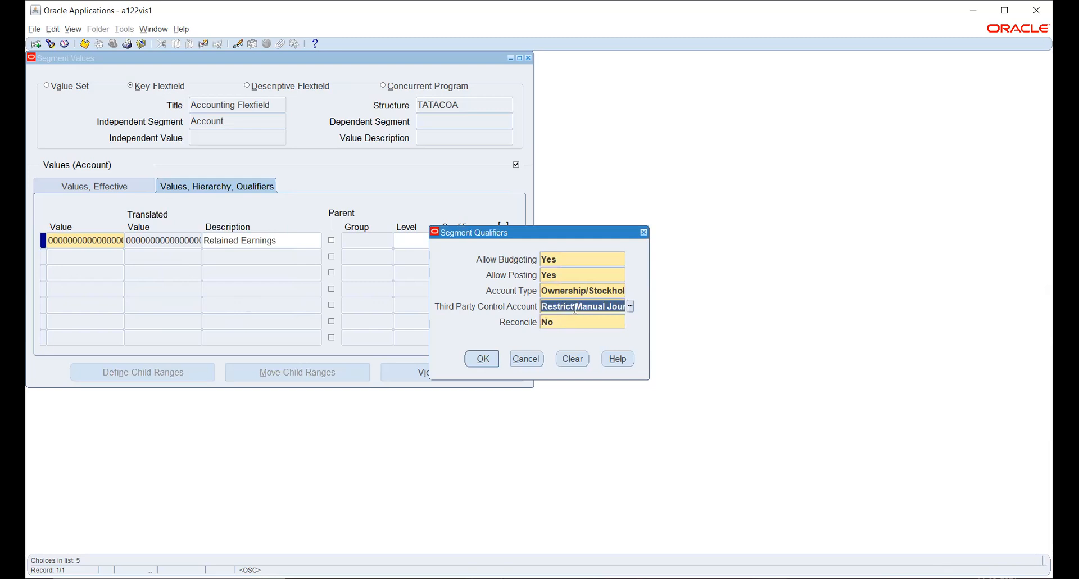
click(630, 306)
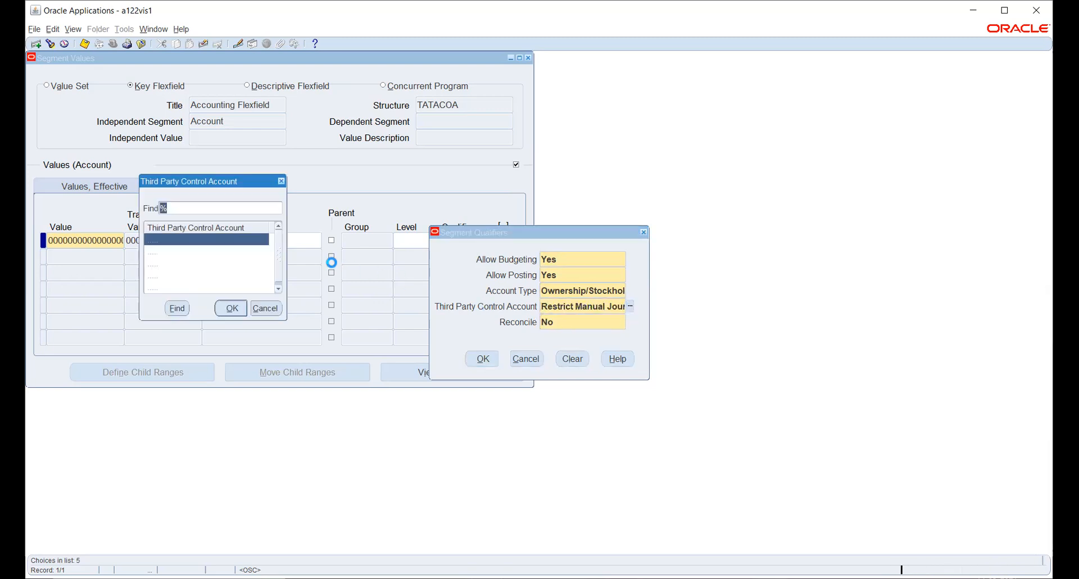
click(154, 251)
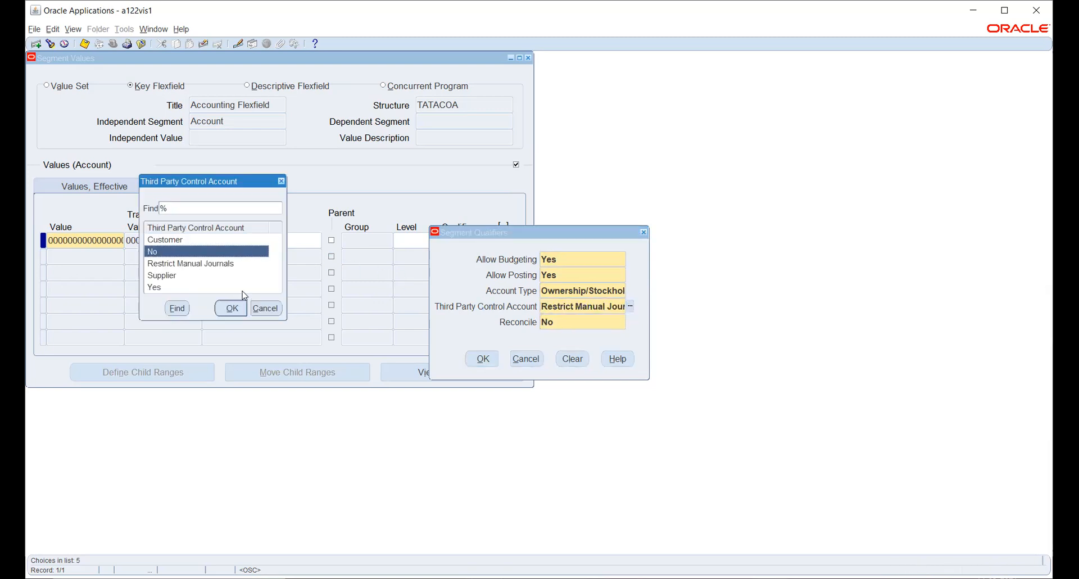
click(231, 309)
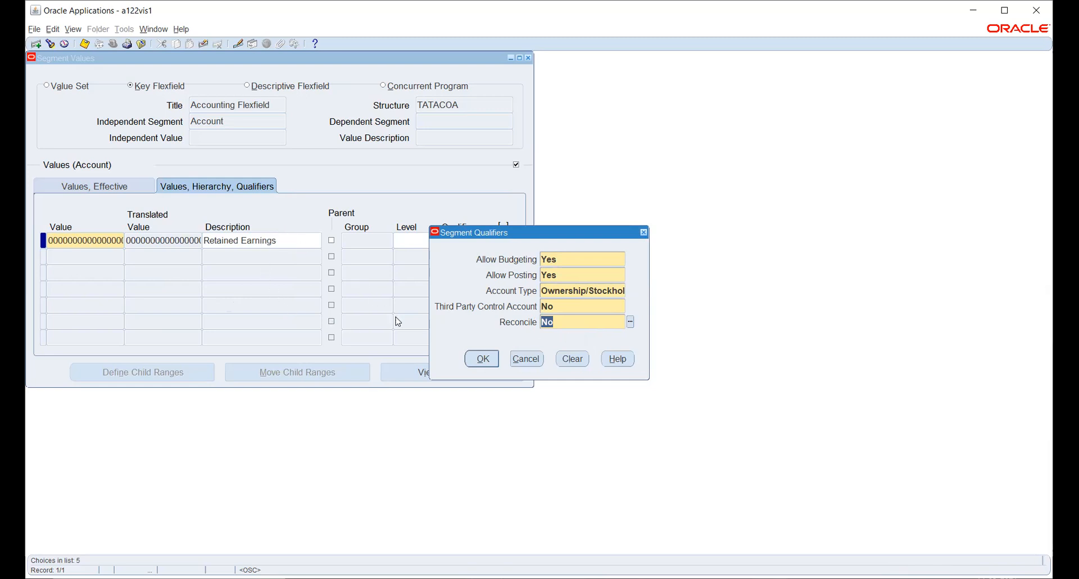
click(480, 362)
click(511, 329)
click(300, 241)
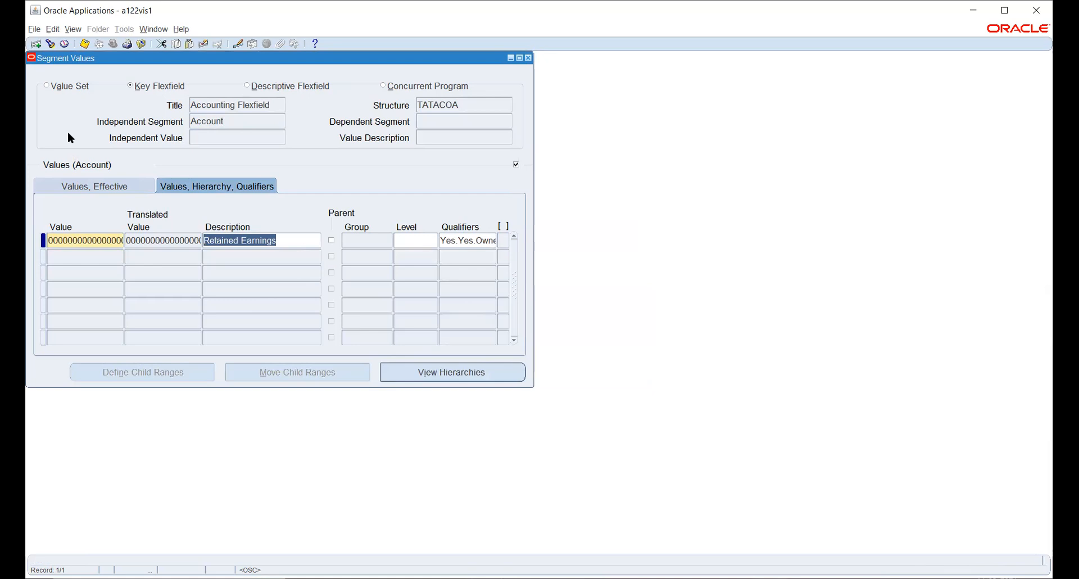
- Save the Retained Earnings value, then review its segment qualifiers without changing them
click(84, 44)
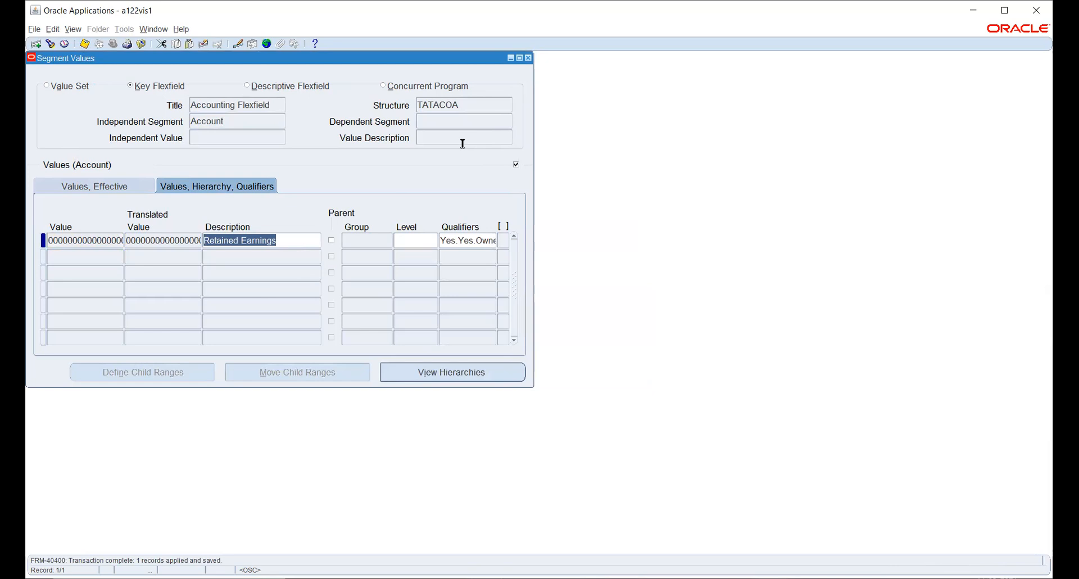
click(455, 240)
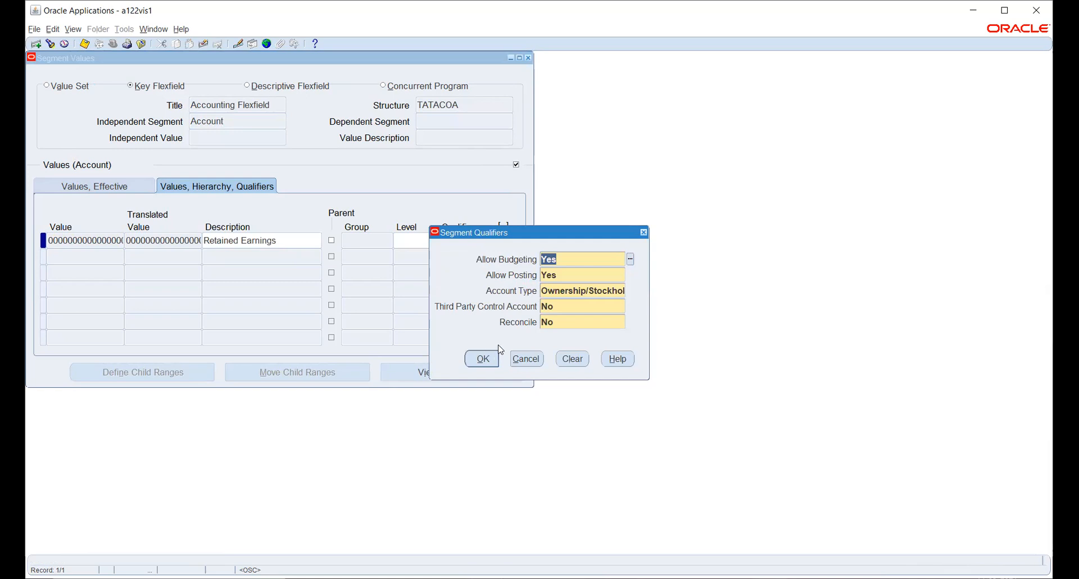
click(525, 360)
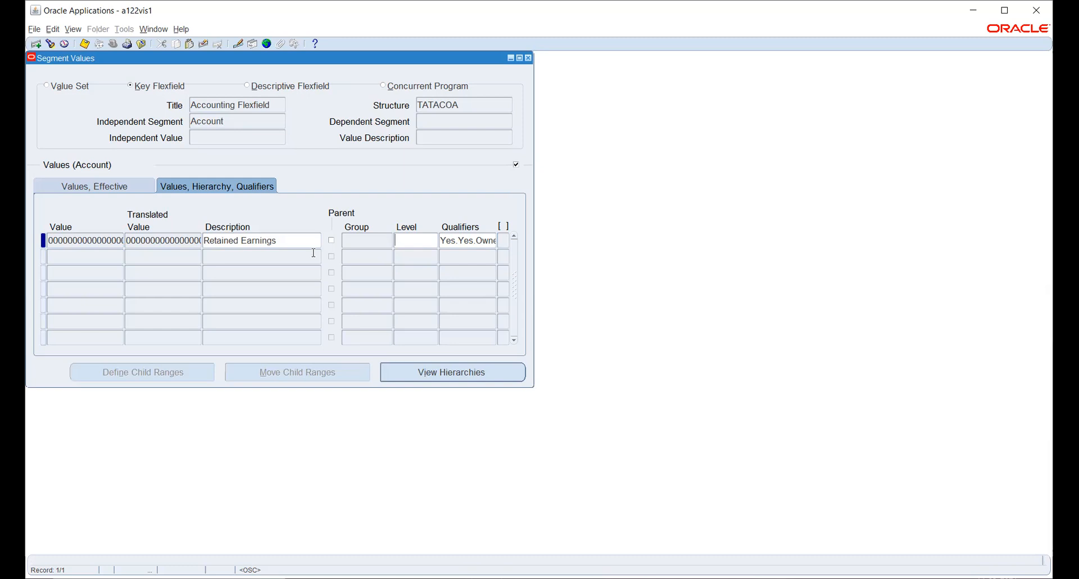
drag(145, 241, 126, 241)
key(Left)
key(Down)
text(3)
text(000)
key(Tab)
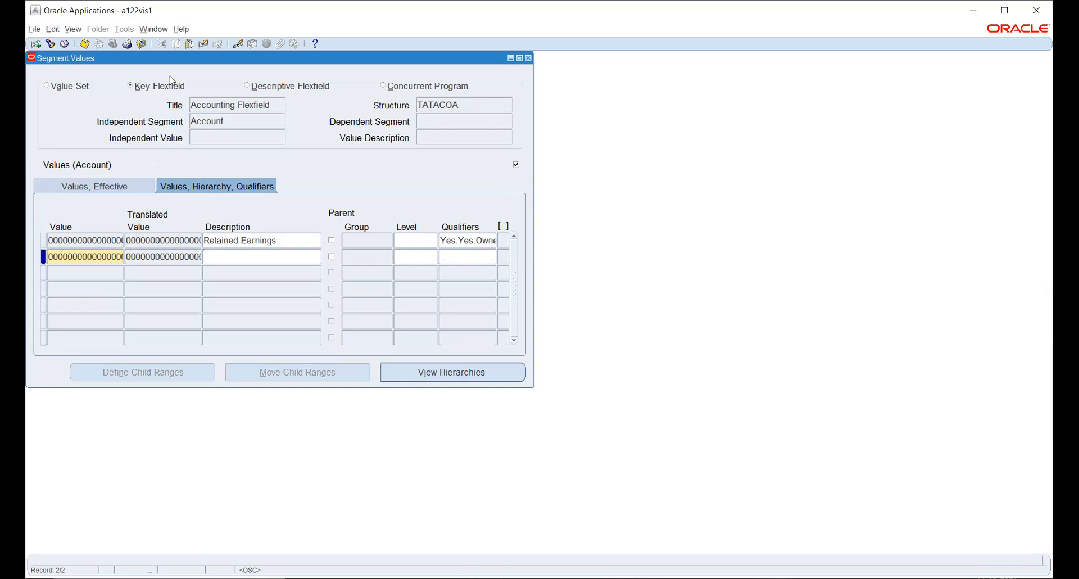
click(202, 43)
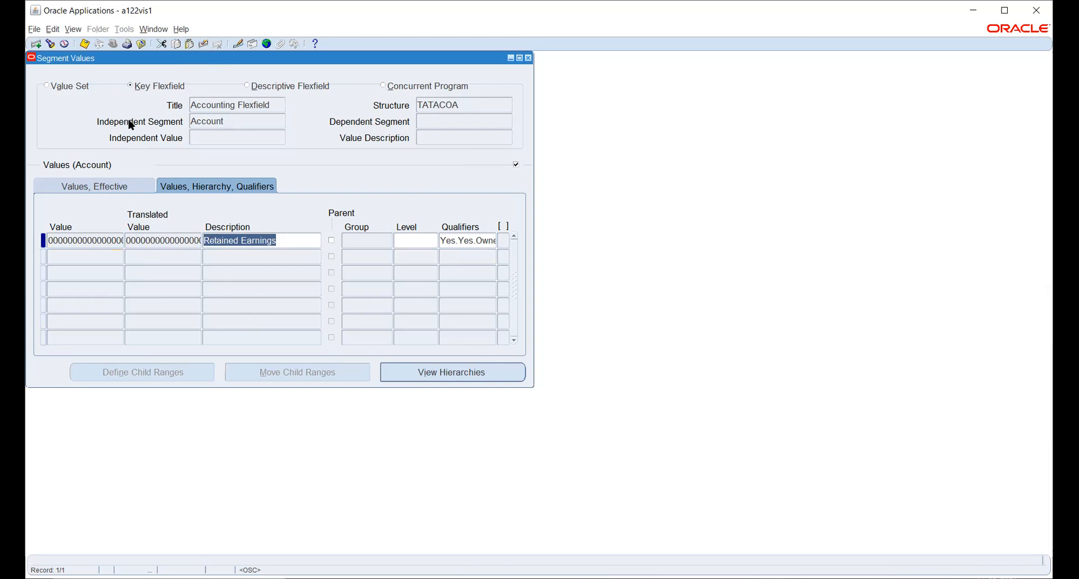
click(85, 45)
- Switch the Account values to the Effective view showing the Enabled flag and From/To dates
double_click(104, 240)
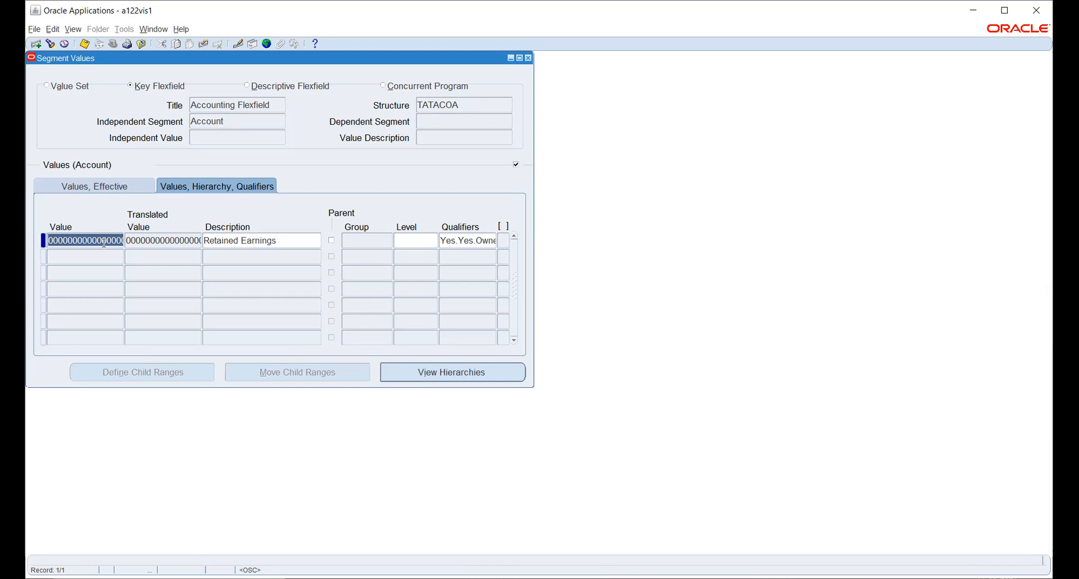
click(34, 29)
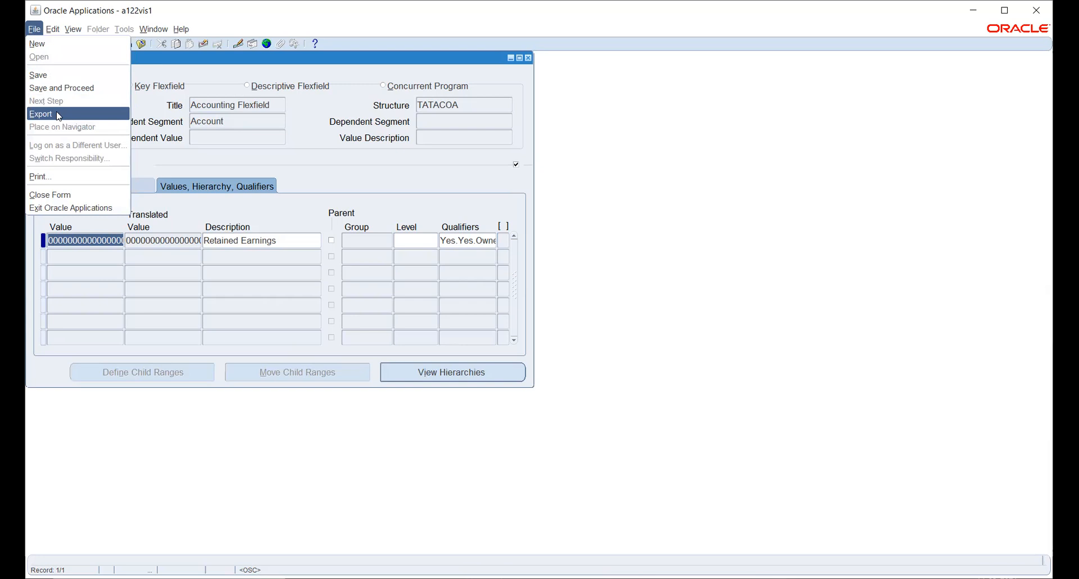
click(75, 241)
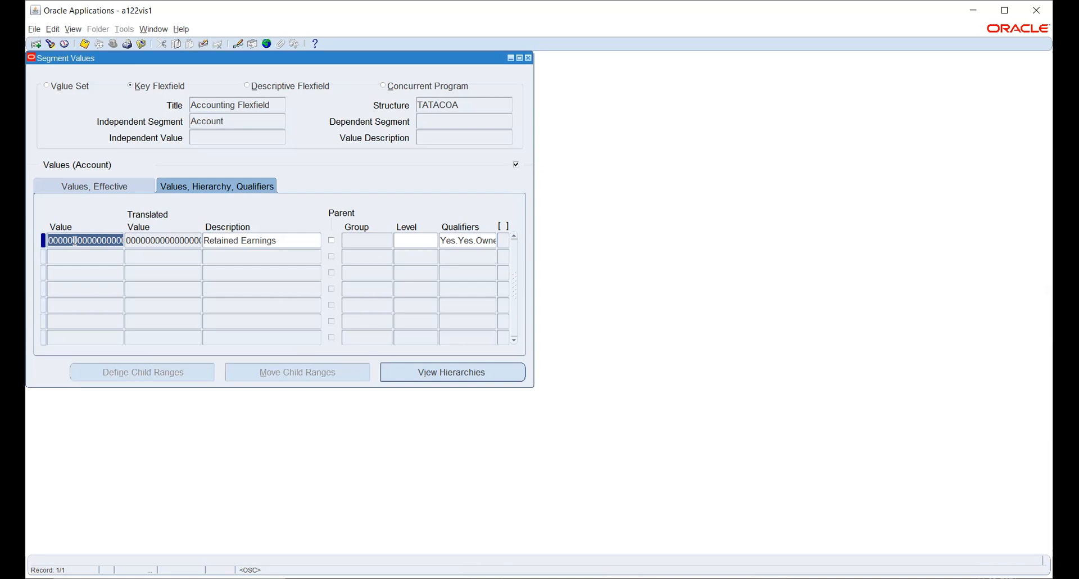
click(137, 241)
double_click(137, 241)
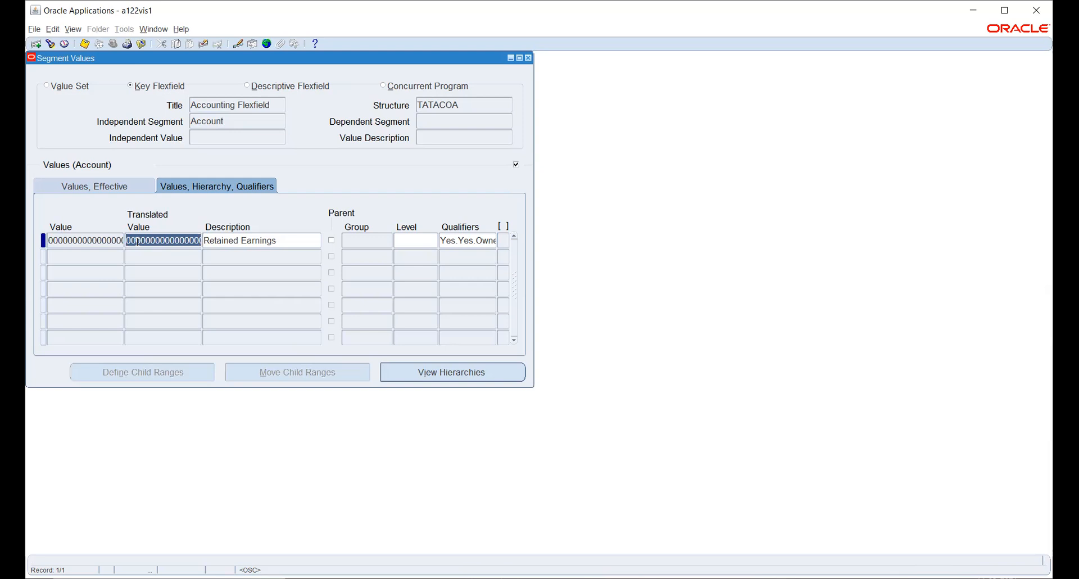
double_click(298, 240)
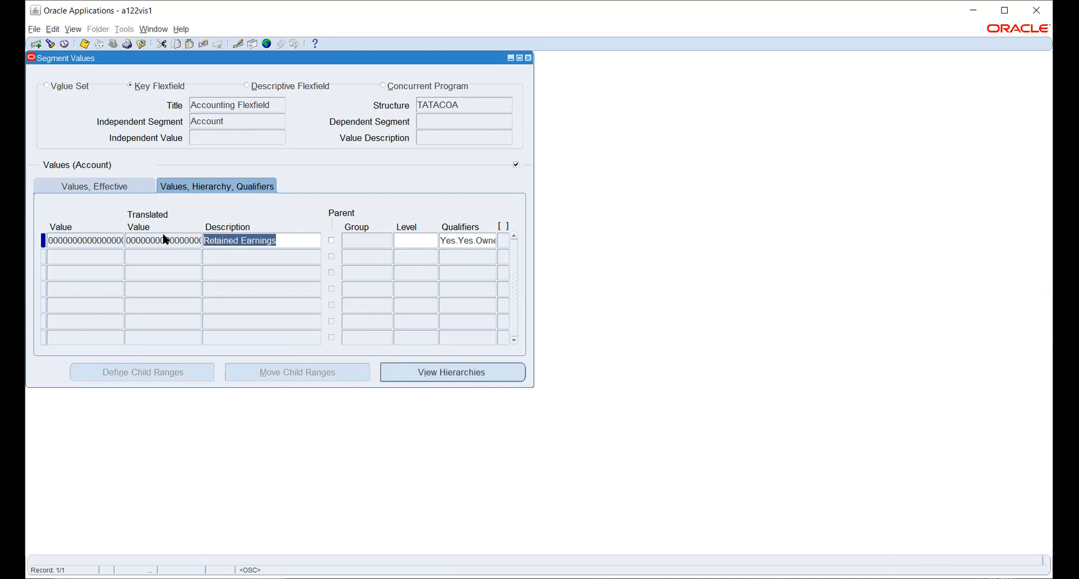
click(92, 186)
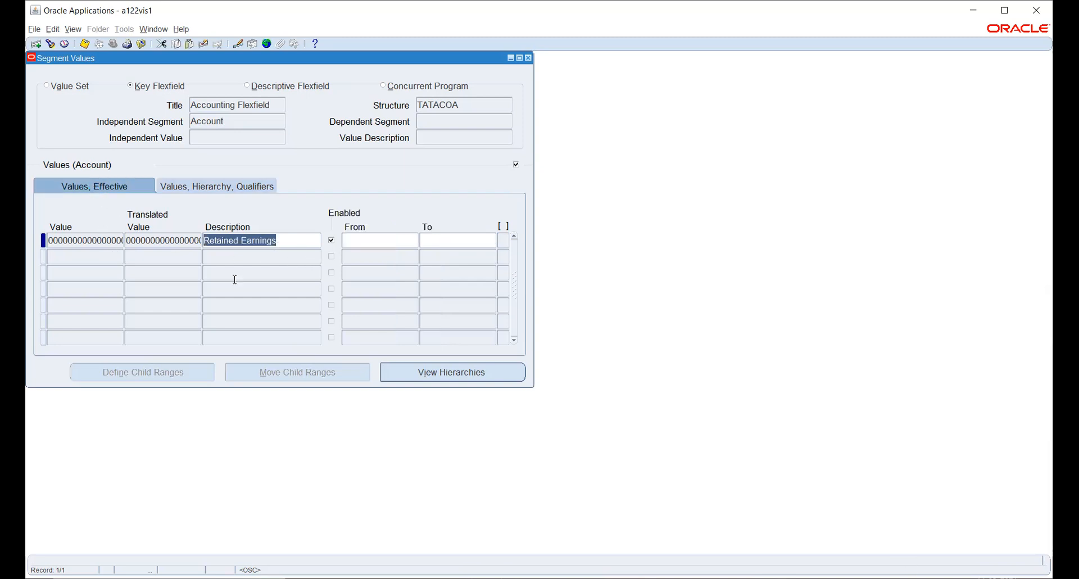
double_click(77, 242)
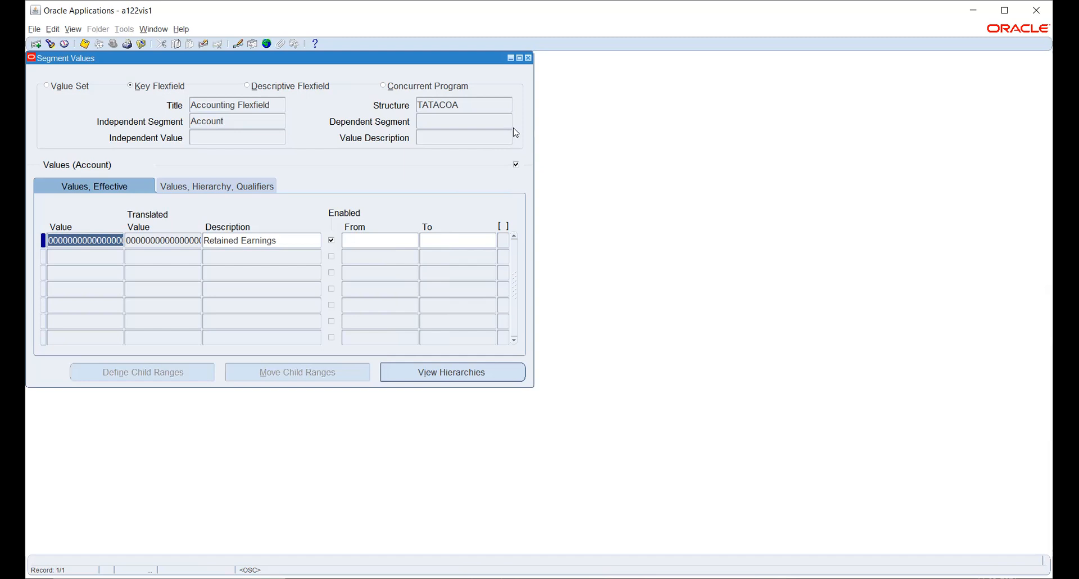
- Close Segment Values, acknowledge the hierarchy compile note, and refresh the list of submitted requests
click(528, 58)
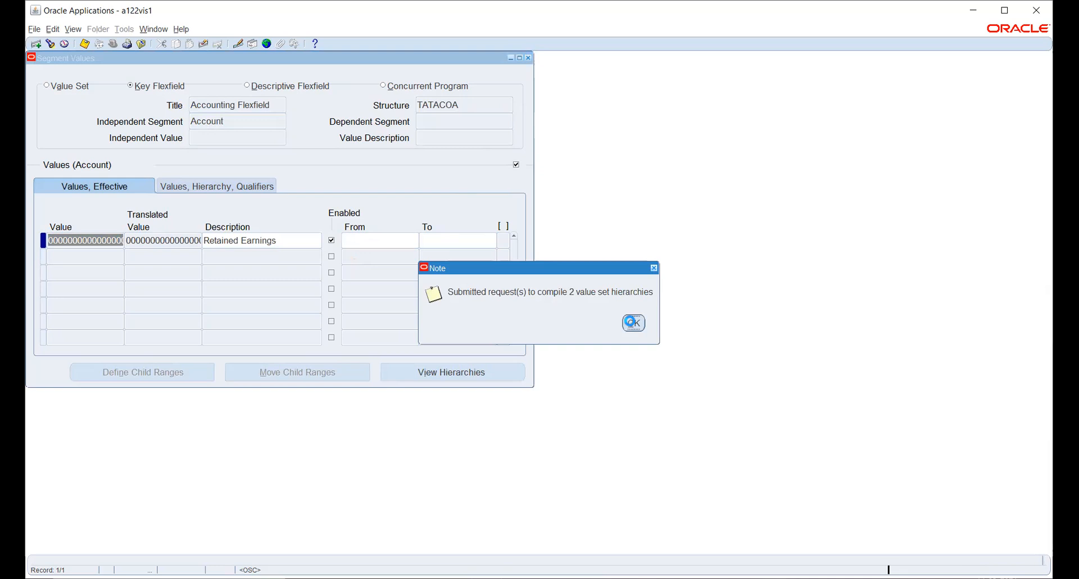
click(634, 322)
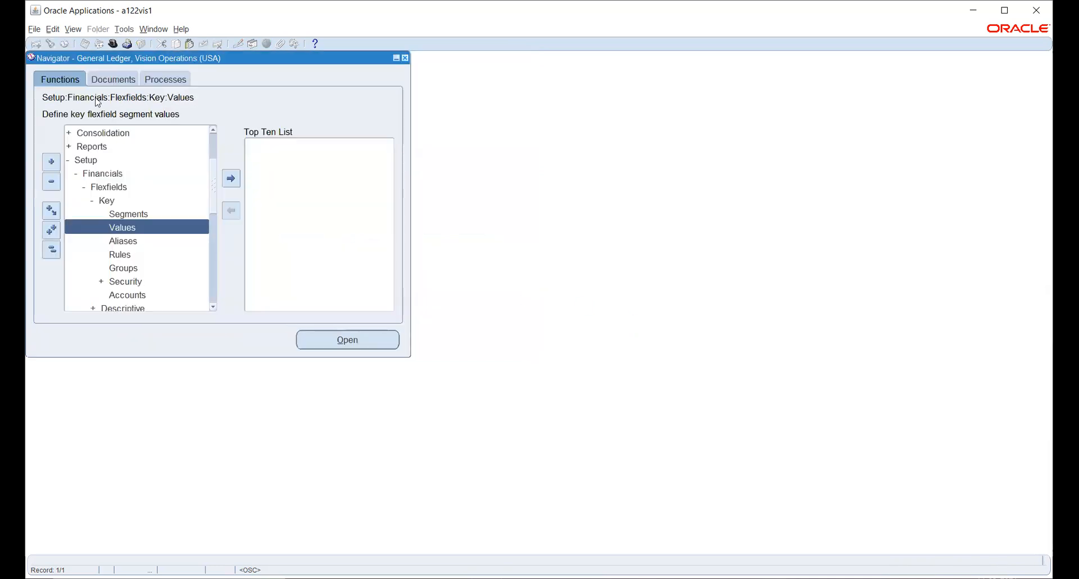
click(72, 29)
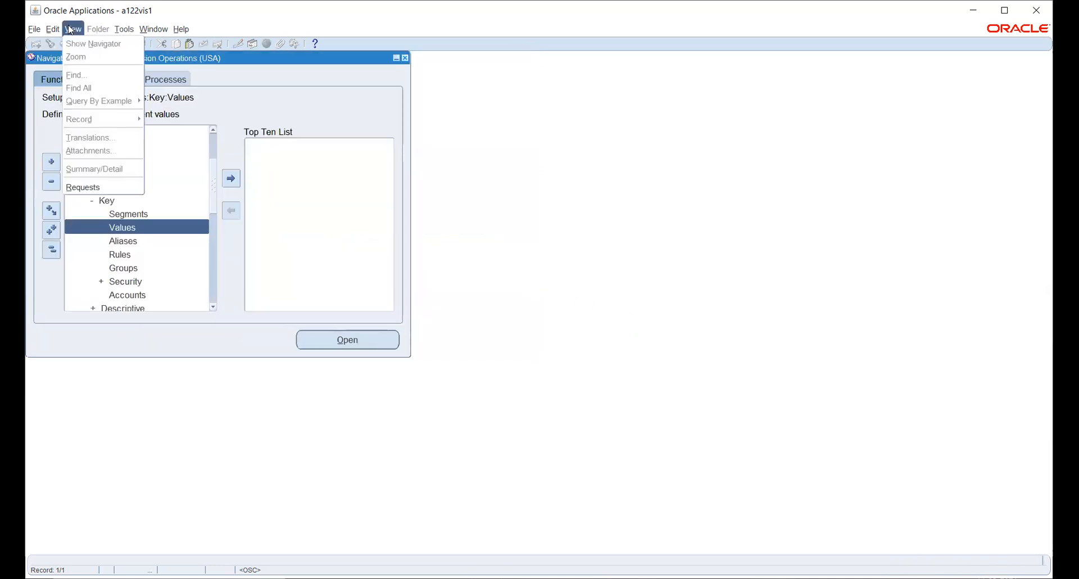
click(84, 184)
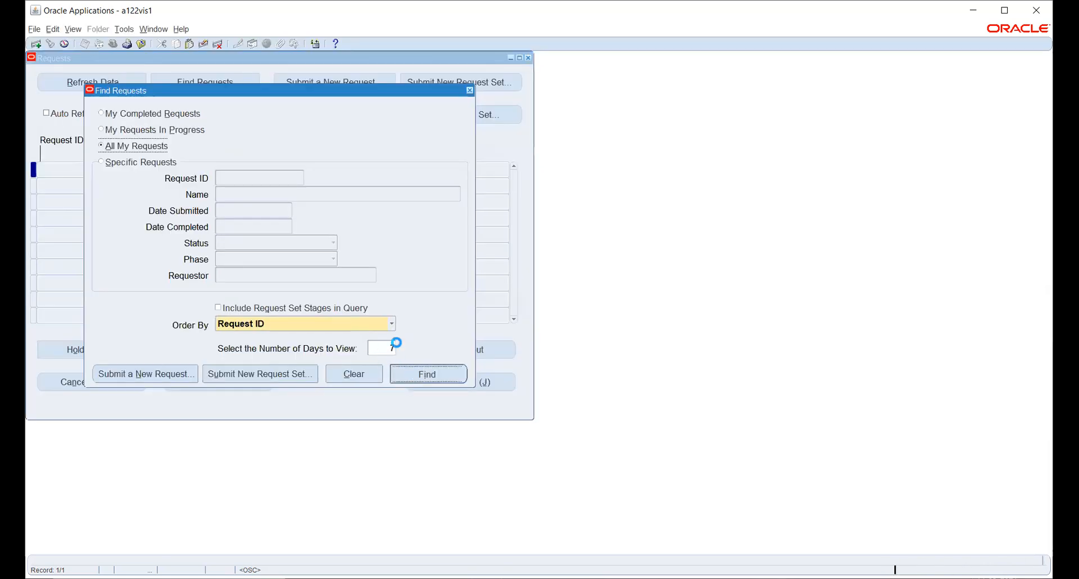
key(Return)
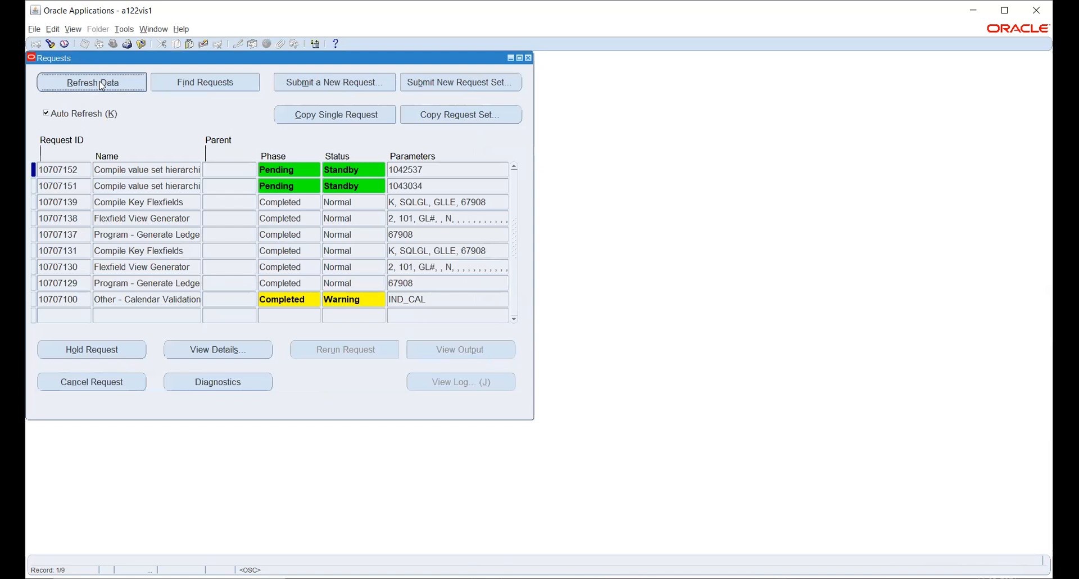
click(99, 82)
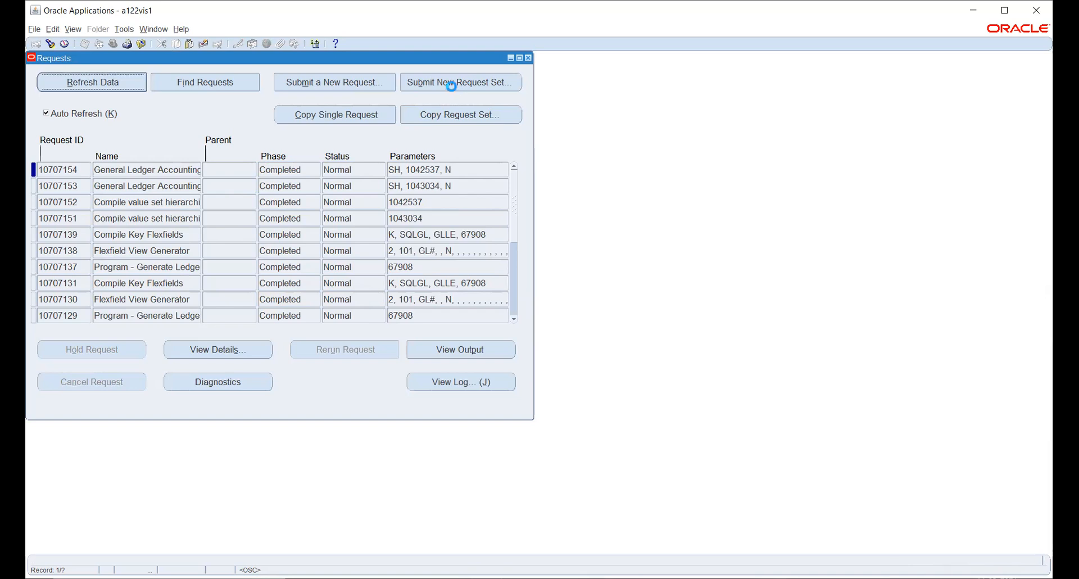
- Close Requests and collapse the Navigator to its top-level functions with Setup selected
click(529, 58)
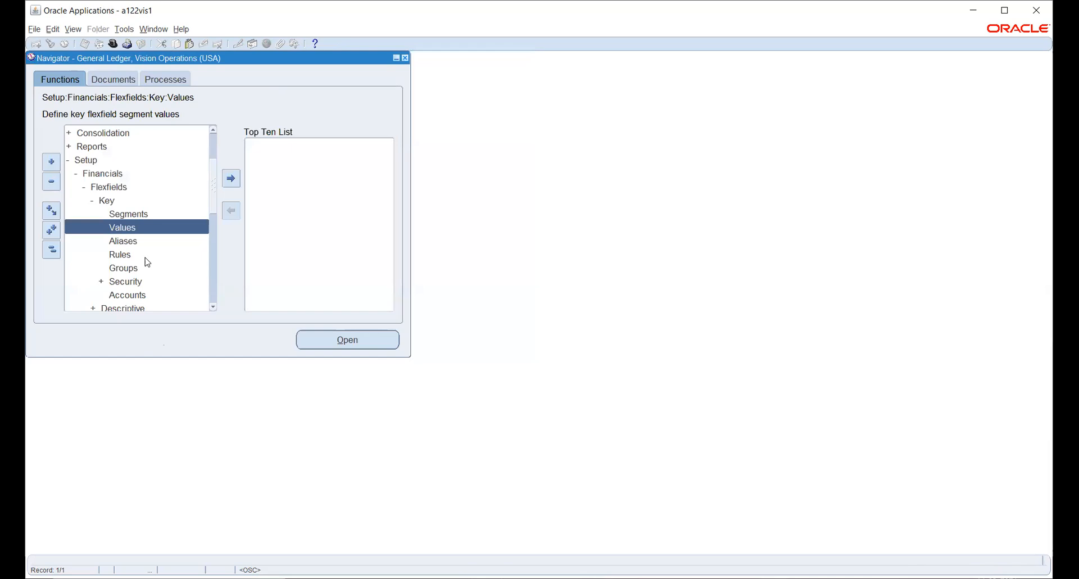
click(51, 249)
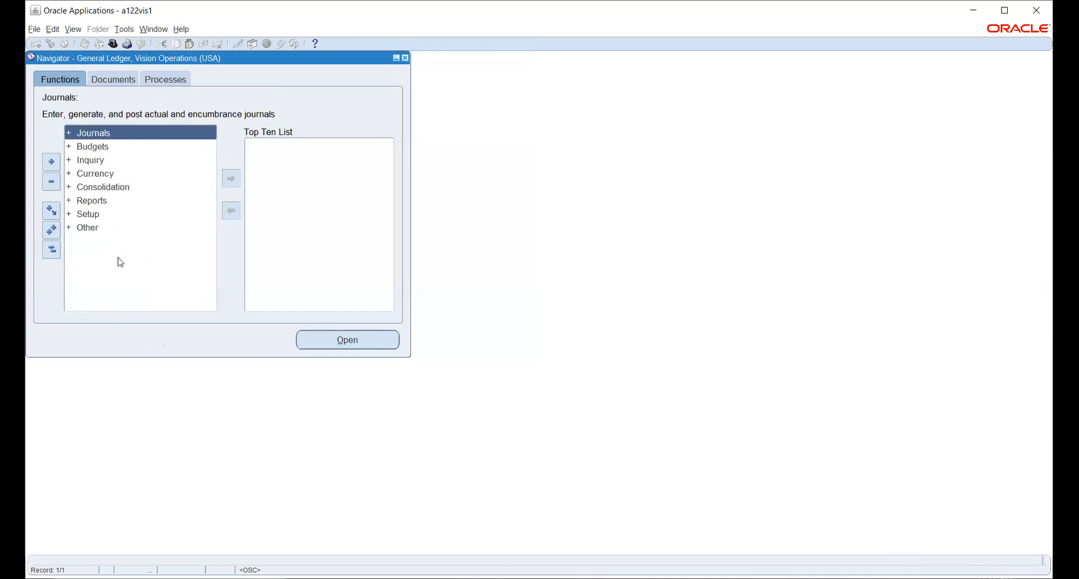
click(88, 213)
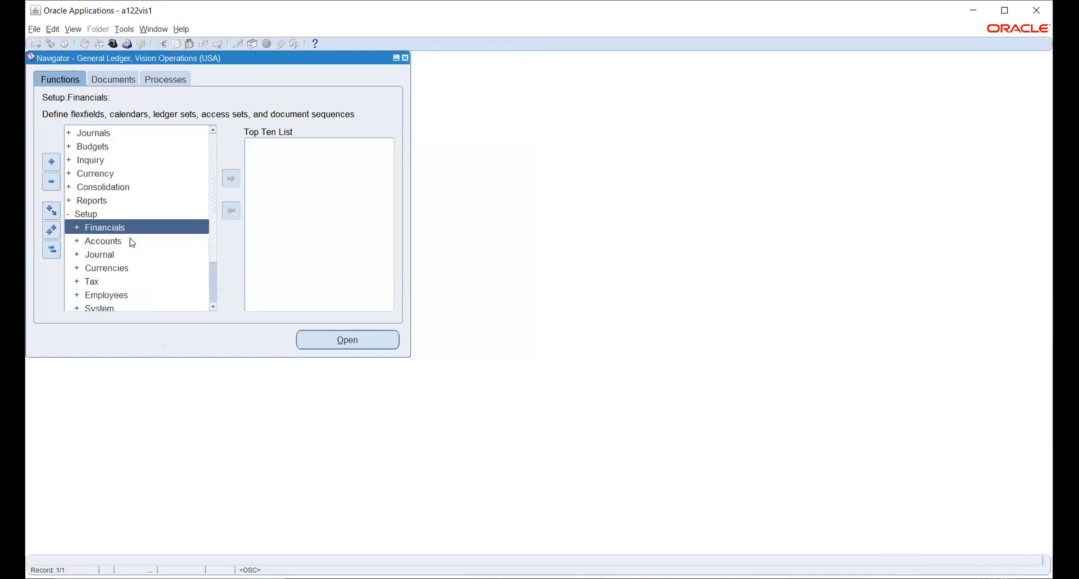
- Open Accounting Setups from Setup > Financials > Accounting Setup Manager
double_click(101, 228)
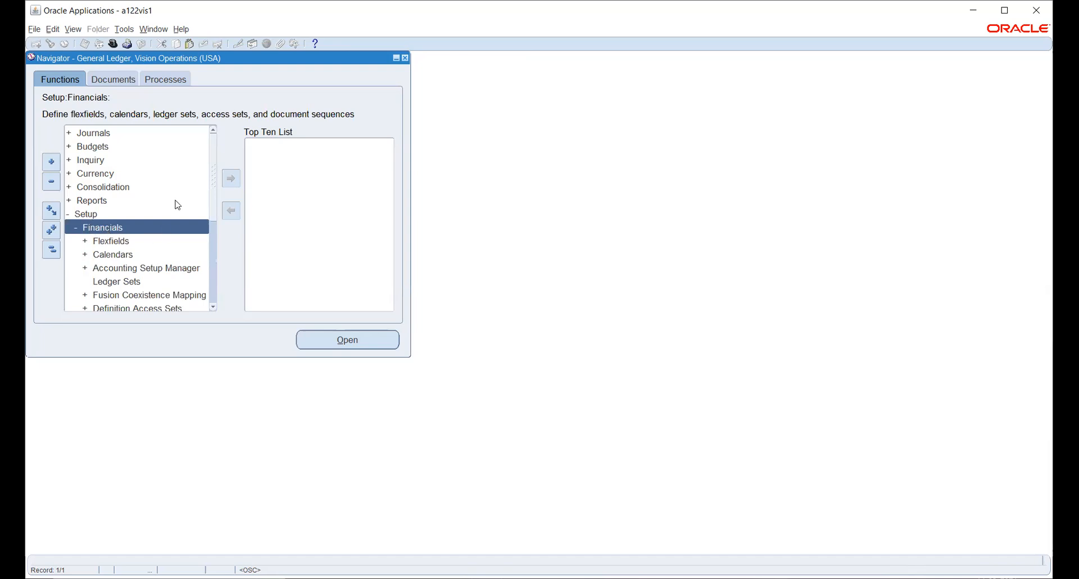
double_click(105, 270)
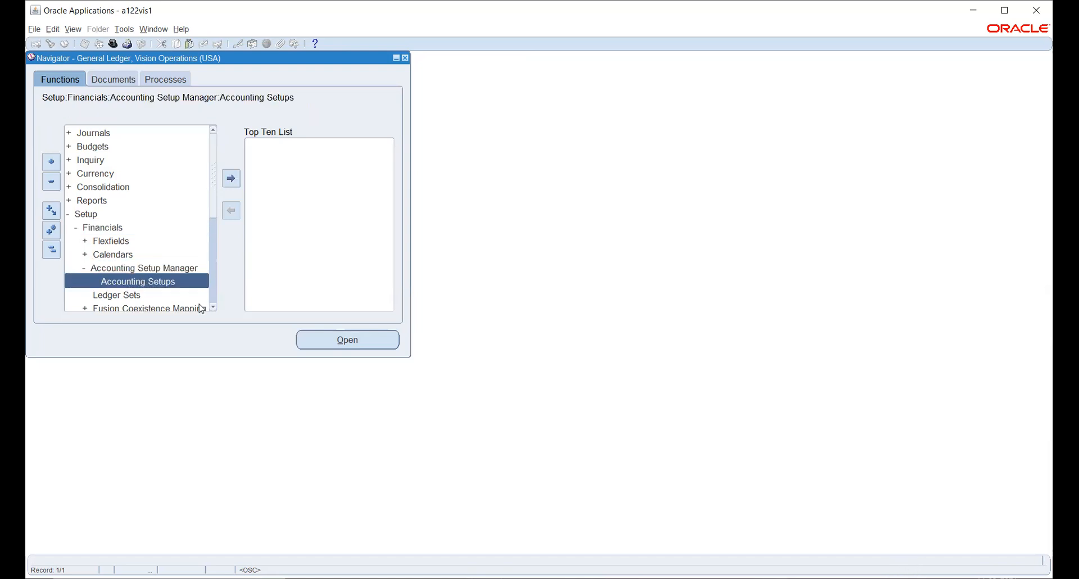
click(323, 338)
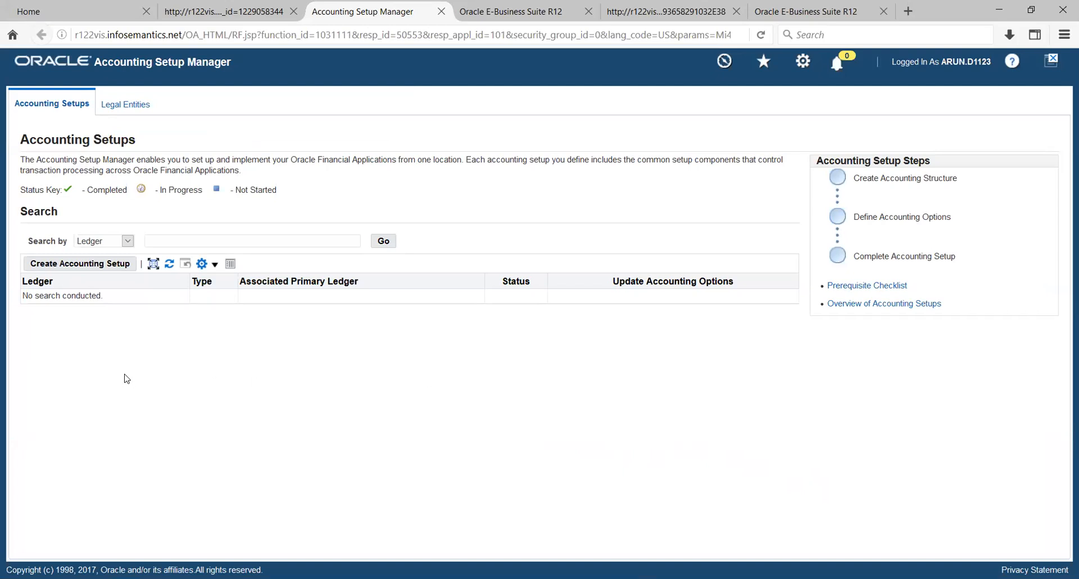
- Start a new accounting setup with Create Accounting Setup
click(77, 266)
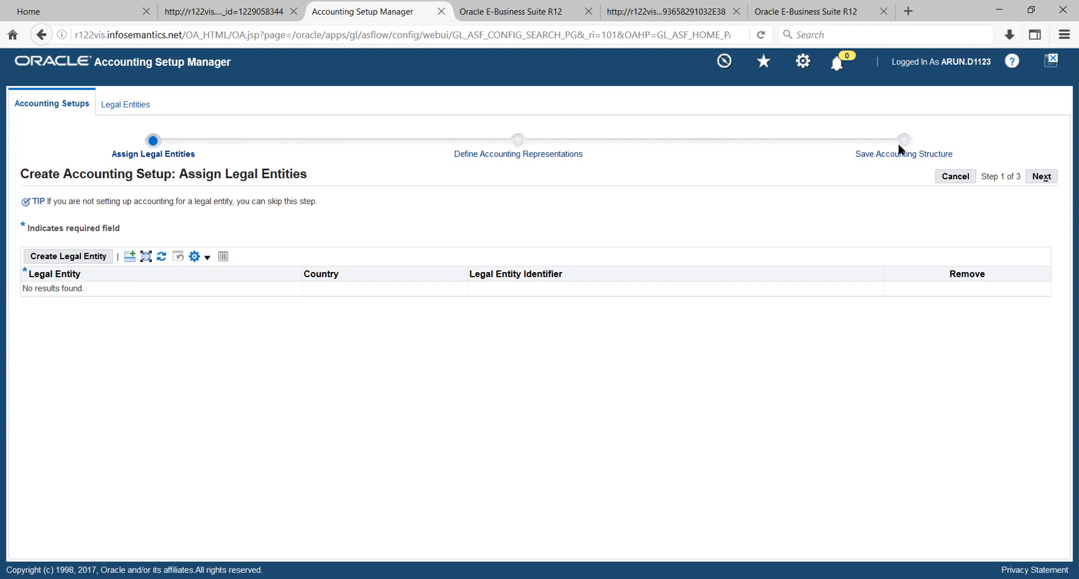
- Begin a new legal entity with its territory changed from United States to India
click(50, 262)
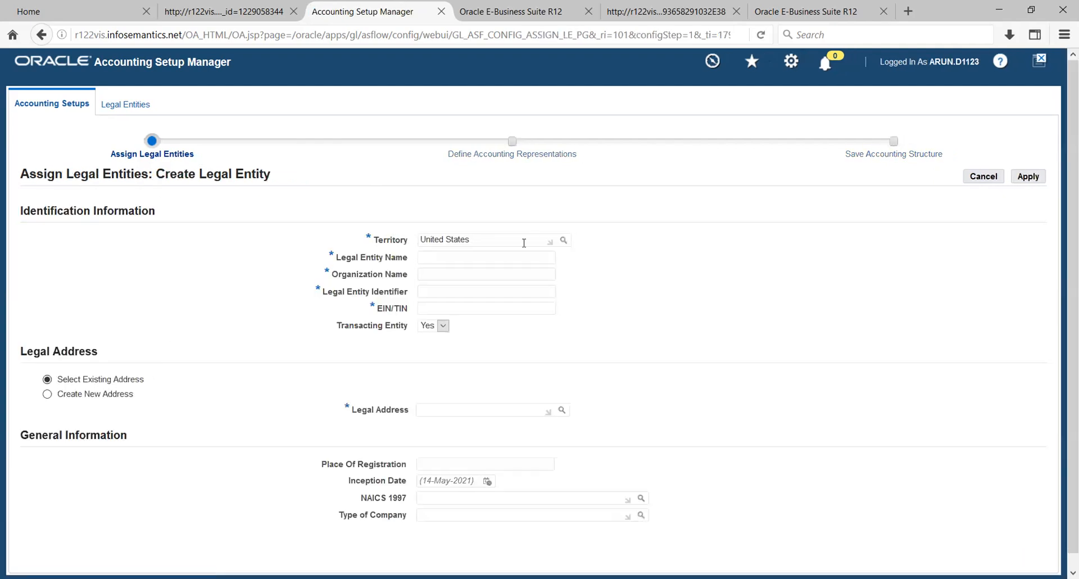
triple_click(504, 243)
key(BackSpace)
text(India)
key(Tab)
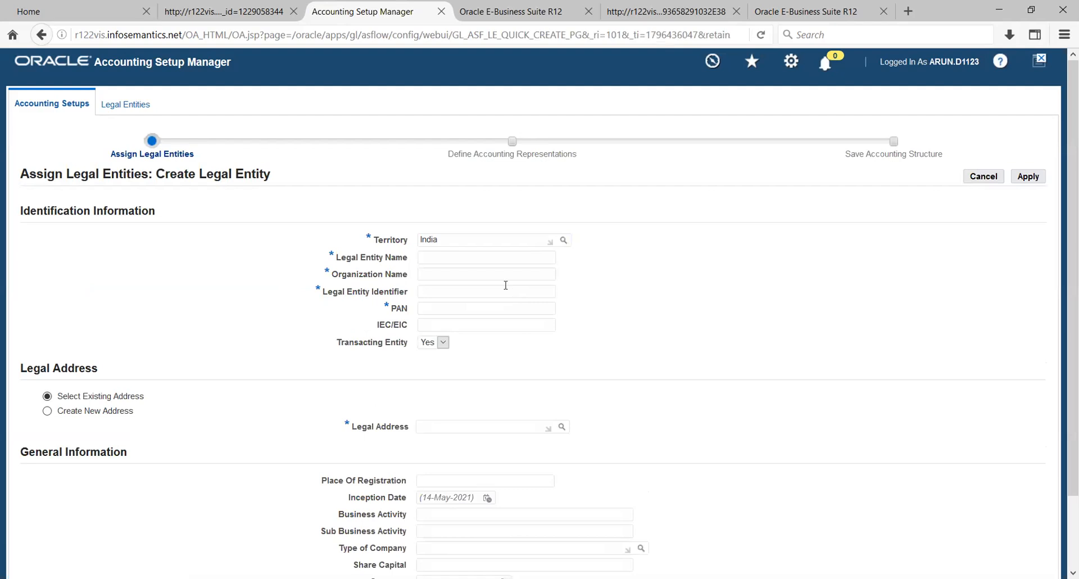
- Enter legal entity name TATA_LE, organization TATA Legal Entity, identifier 129012, and the PAN
click(480, 259)
text(TATA)
text(LE)
key(BackSpace)
key(BackSpace)
text(_LE)
key(Tab)
text(TATA Legal Entity)
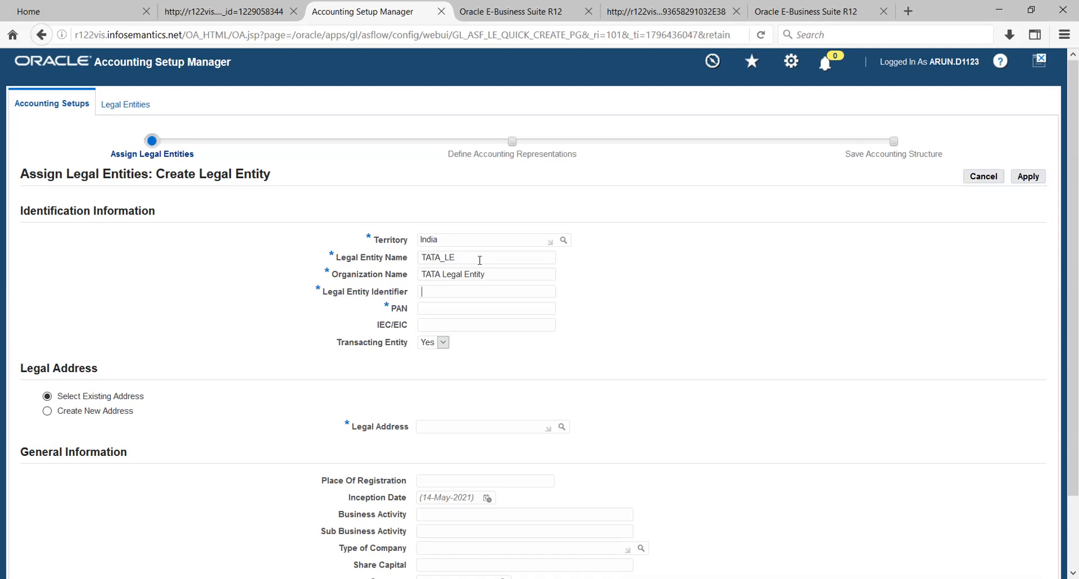
text(129012)
key(Tab)
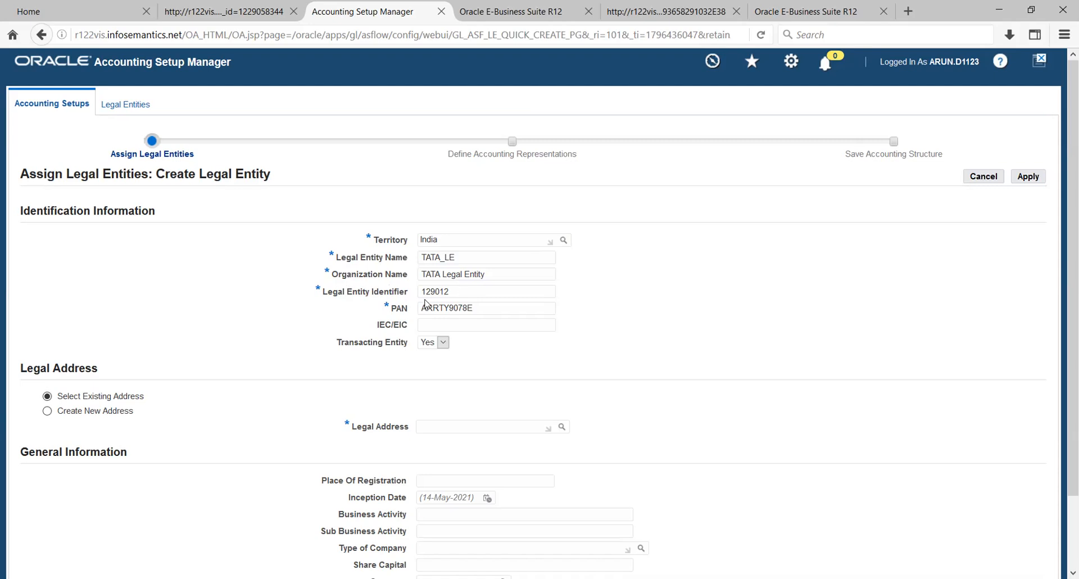
- Choose Create New Address for the legal entity's Legal Address
scroll(707, 259, down, 3)
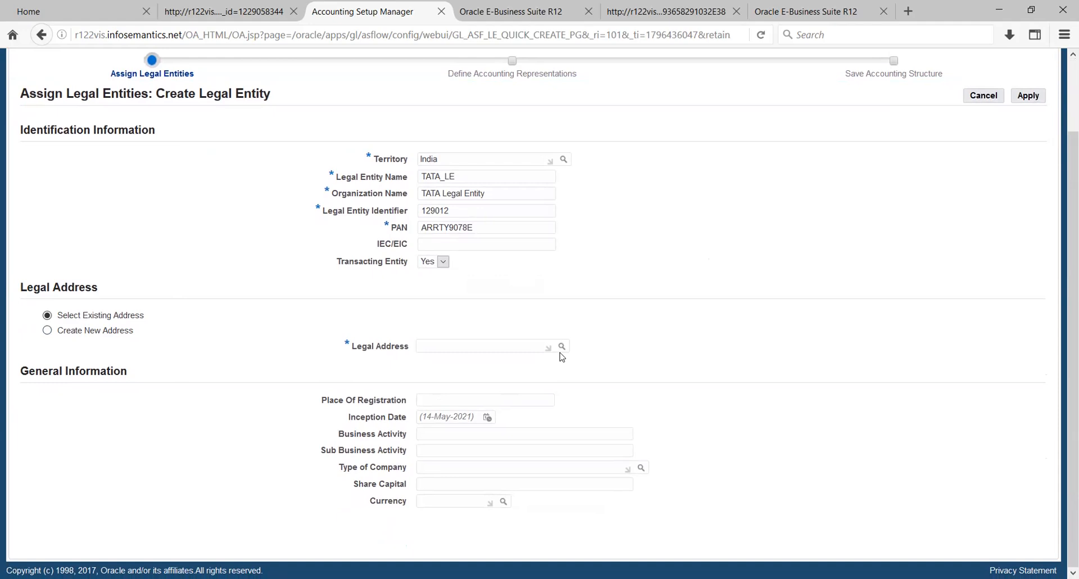
click(47, 331)
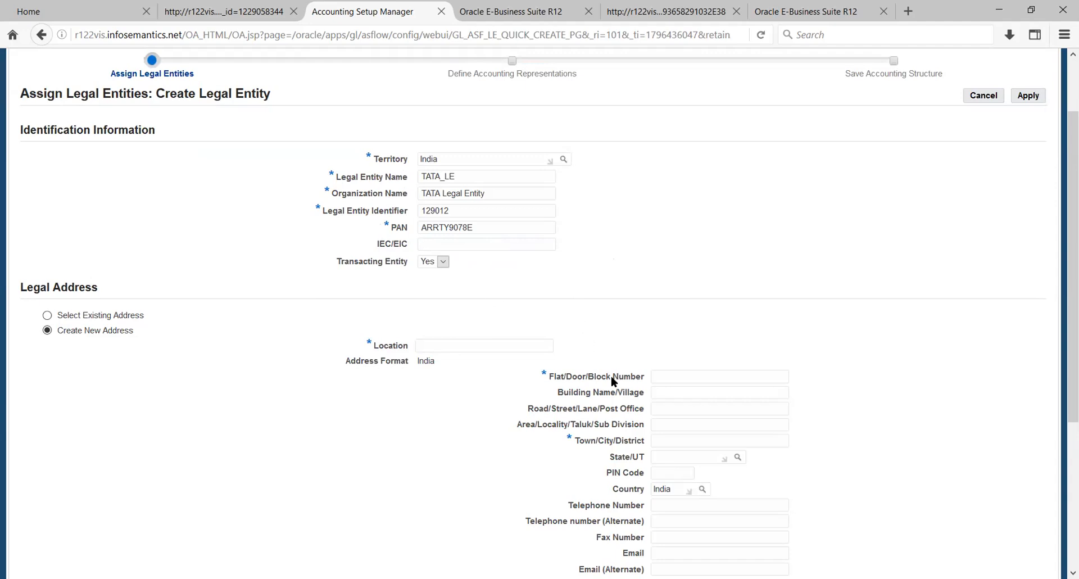
- Fill the address with location Chennai, the door number, town Chennai and state Tamil Nadu
click(444, 346)
text(C)
text(hennai)
text(123)
text(Chenn)
text(Tami)
text(ln)
key(Tab)
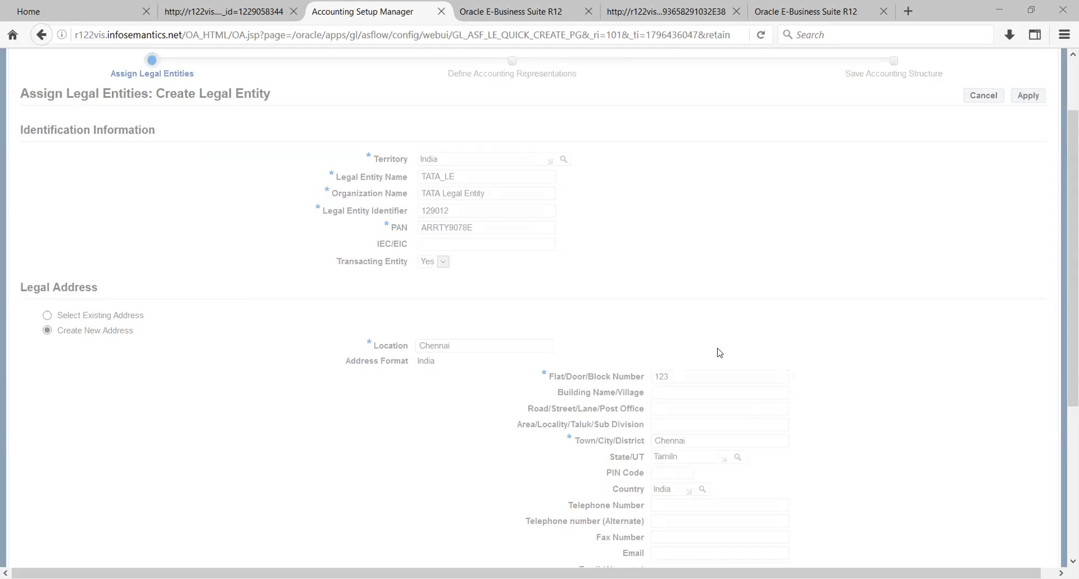
key(alt+Down)
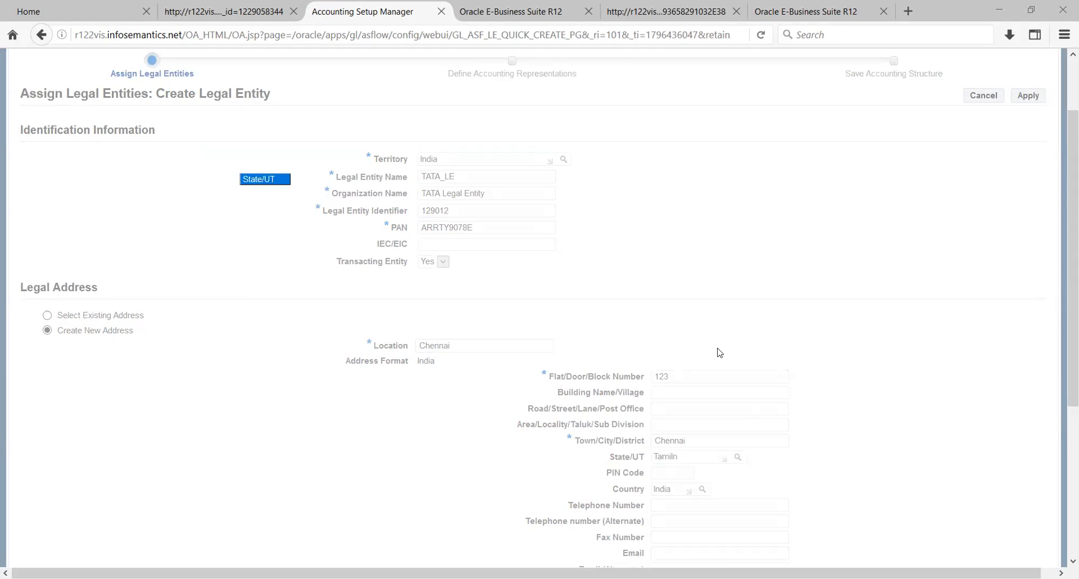
key(Return)
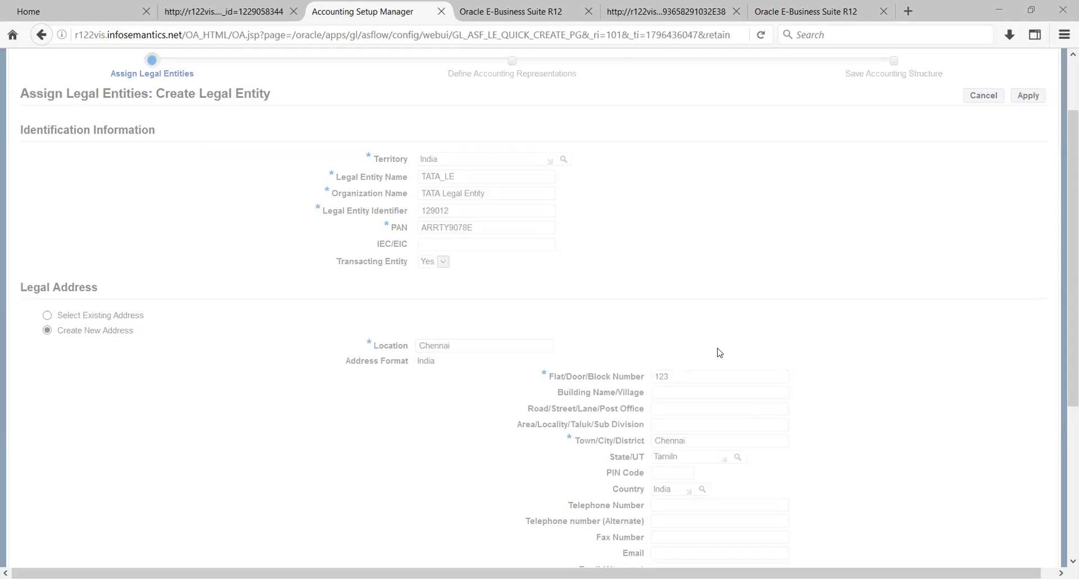
text(%)
key(Return)
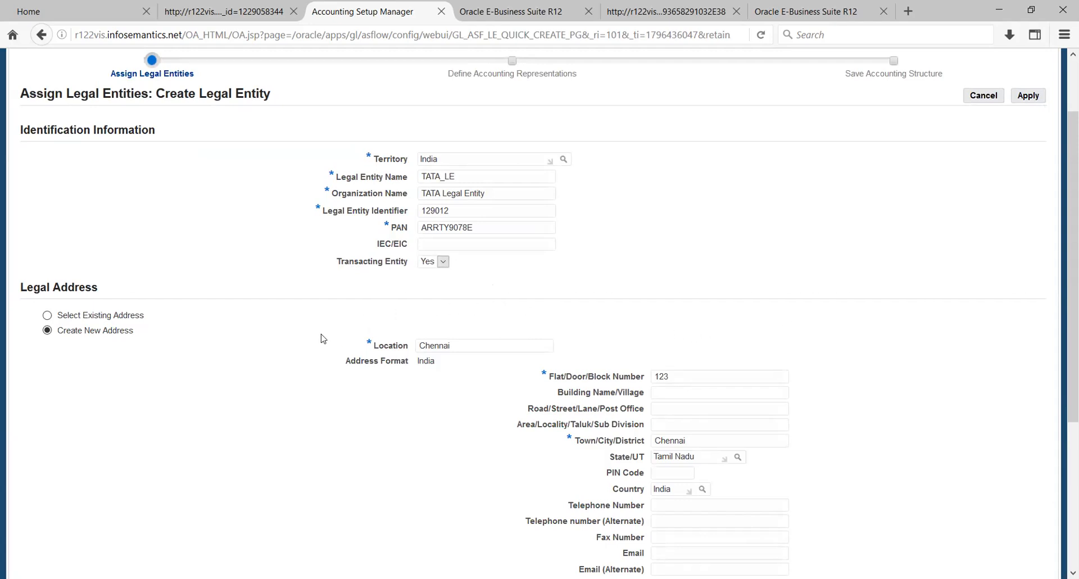
- Enter the address's PIN code
scroll(329, 339, down, 5)
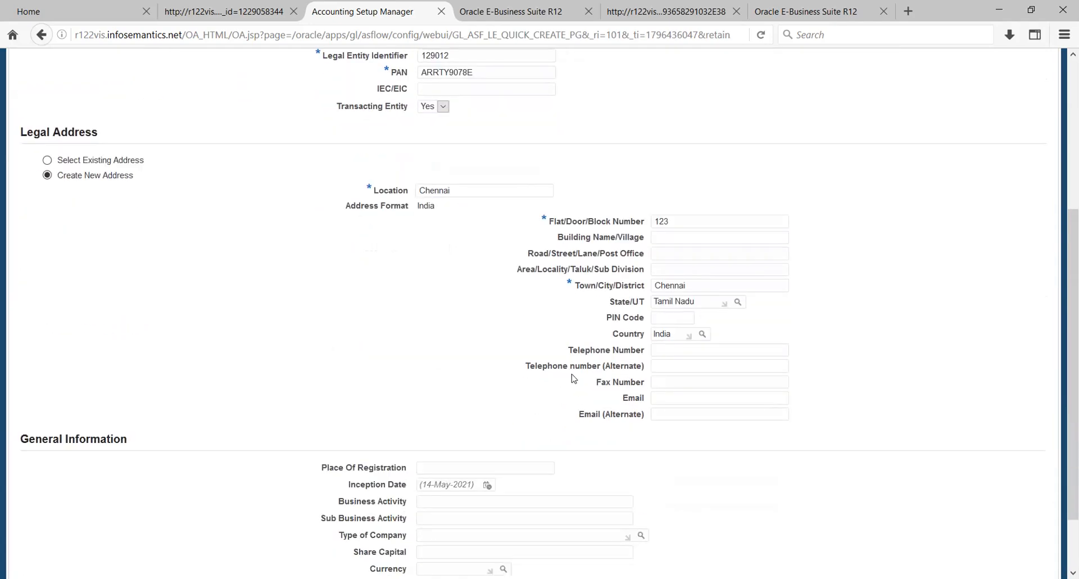
click(669, 319)
text(600040)
scroll(810, 375, down, 3)
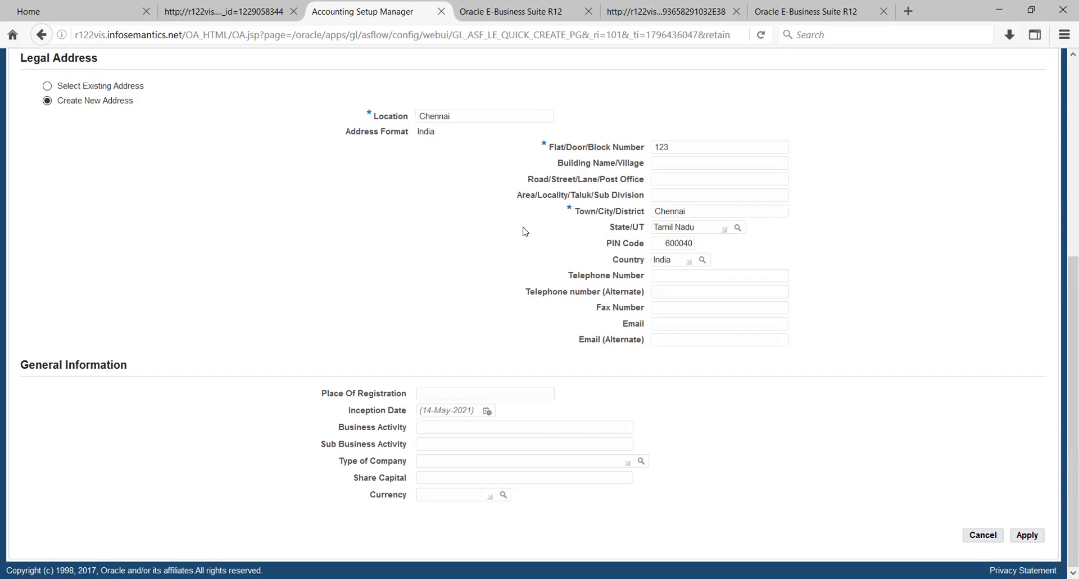
scroll(521, 234, up, 6)
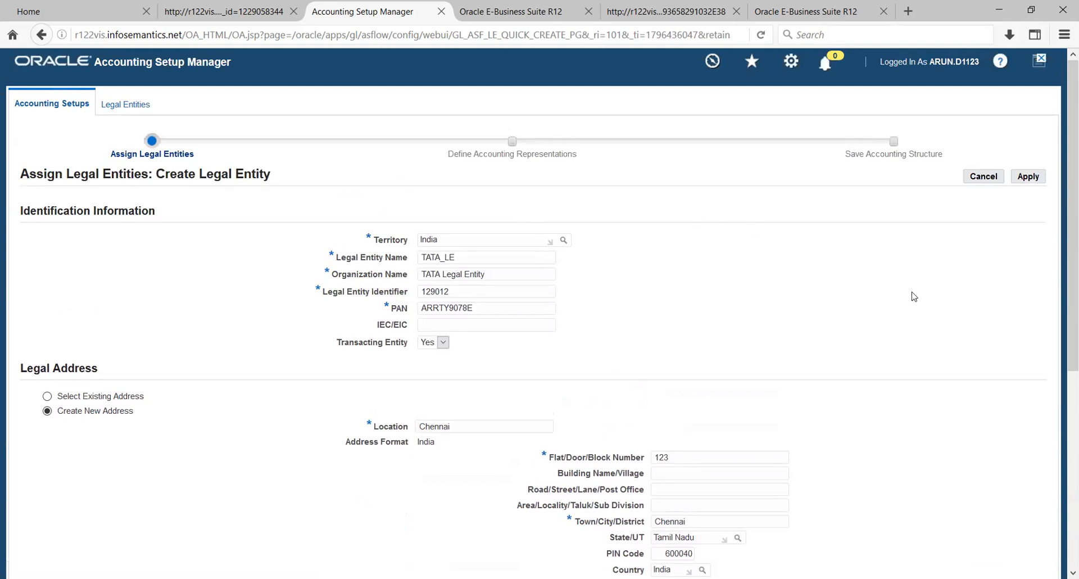
- Rename the location to Chennai_TATA after the duplicate-address error and reapply the legal entity
click(1030, 179)
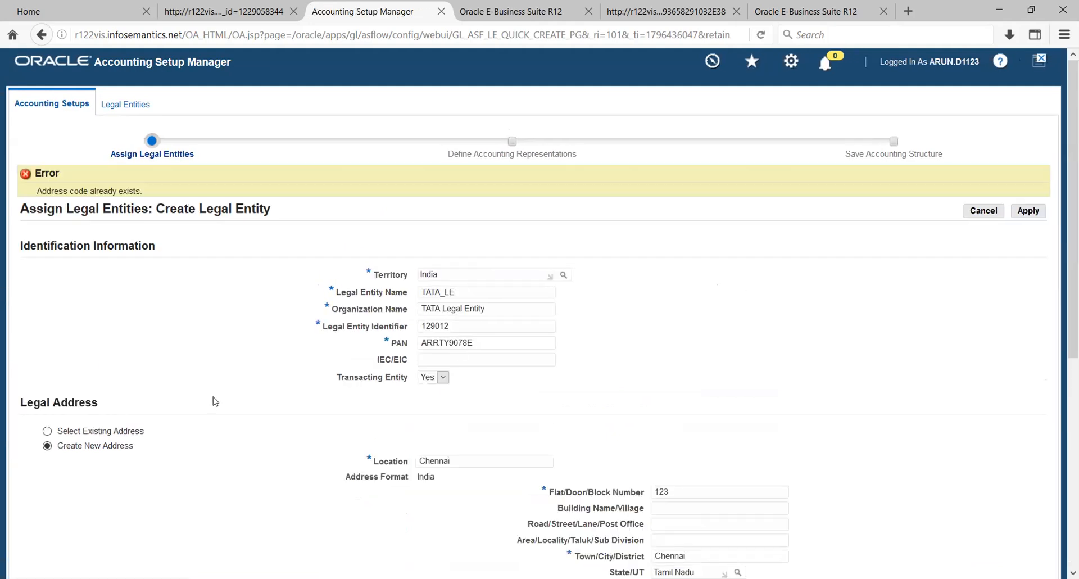
scroll(482, 358, down, 1)
scroll(481, 359, down, 2)
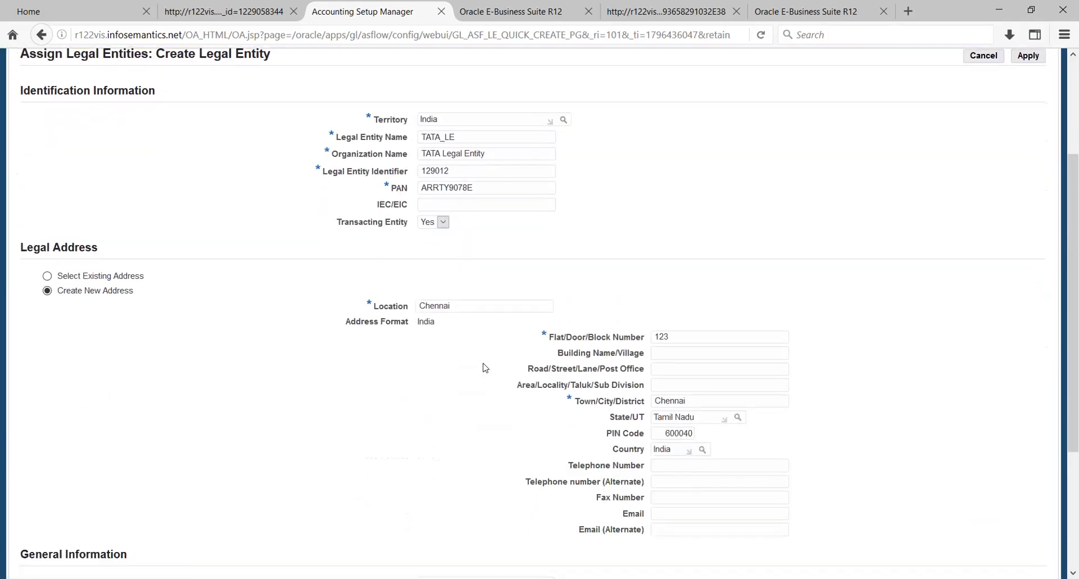
click(480, 308)
text(TATA)
key(Return)
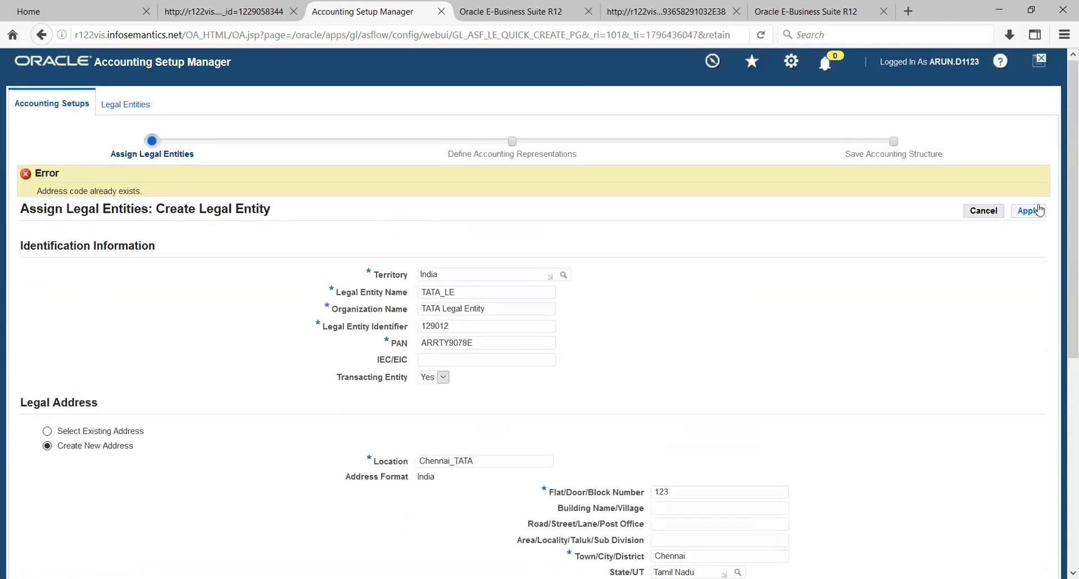
click(1033, 211)
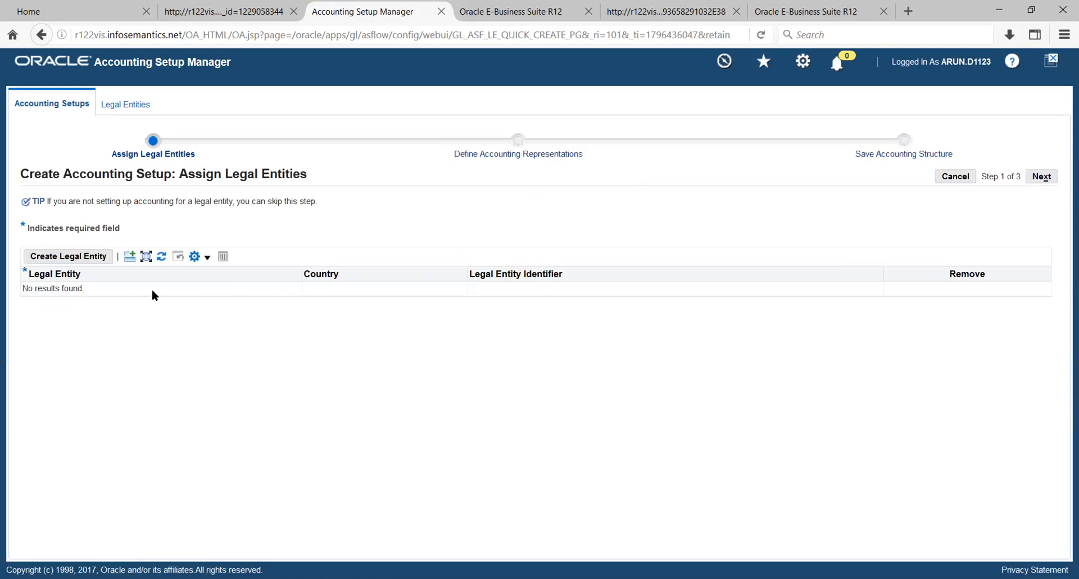
- Advance the accounting setup to step 2, Define Accounting Representations
click(1041, 179)
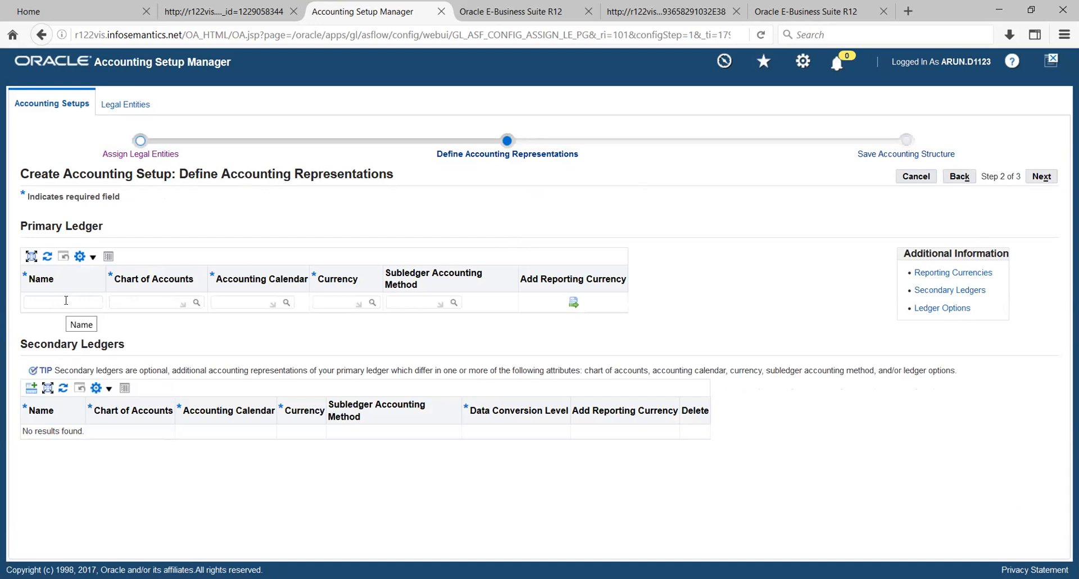
- Name the primary ledger TATA_PL and assign the TATACOA chart of accounts
click(68, 302)
text(TATA_PL)
key(Tab)
text(TAT)
key(Tab)
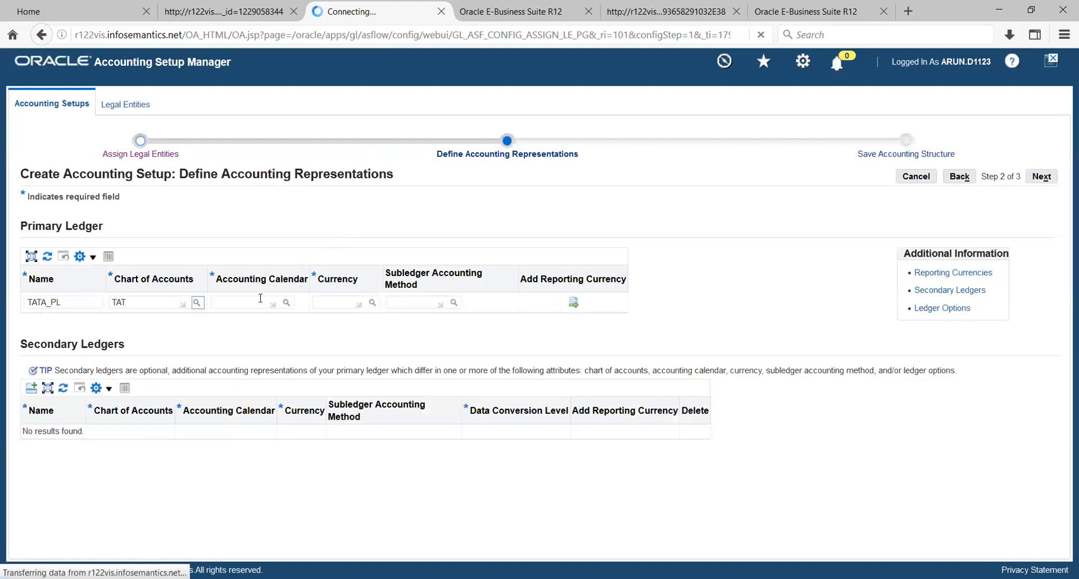
- Set the primary ledger's accounting calendar to IND_CAL and its currency to INR
click(248, 303)
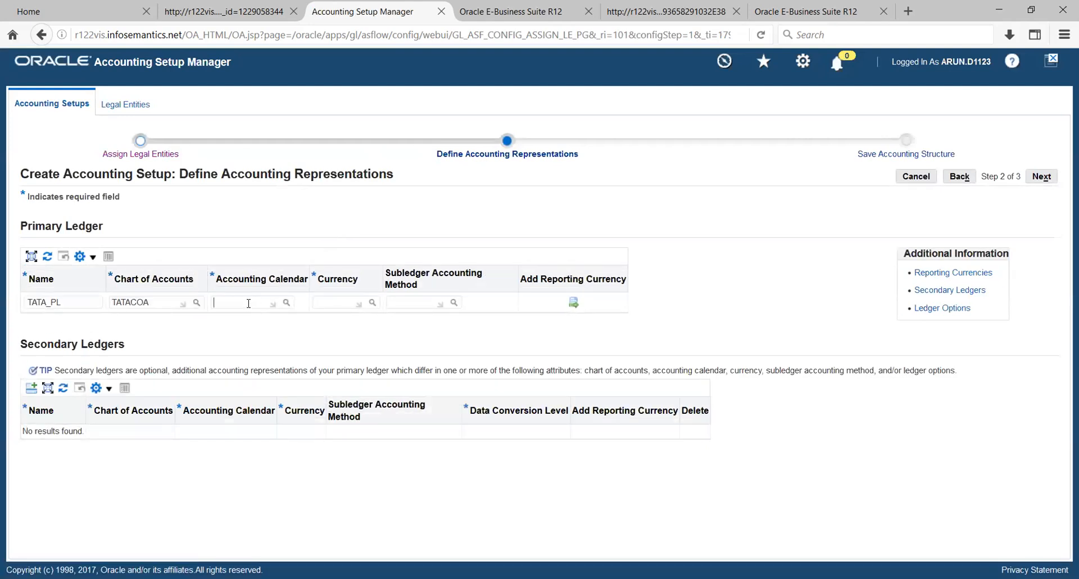
text(IND)
key(Tab)
click(330, 302)
text(INR)
key(Tab)
click(454, 304)
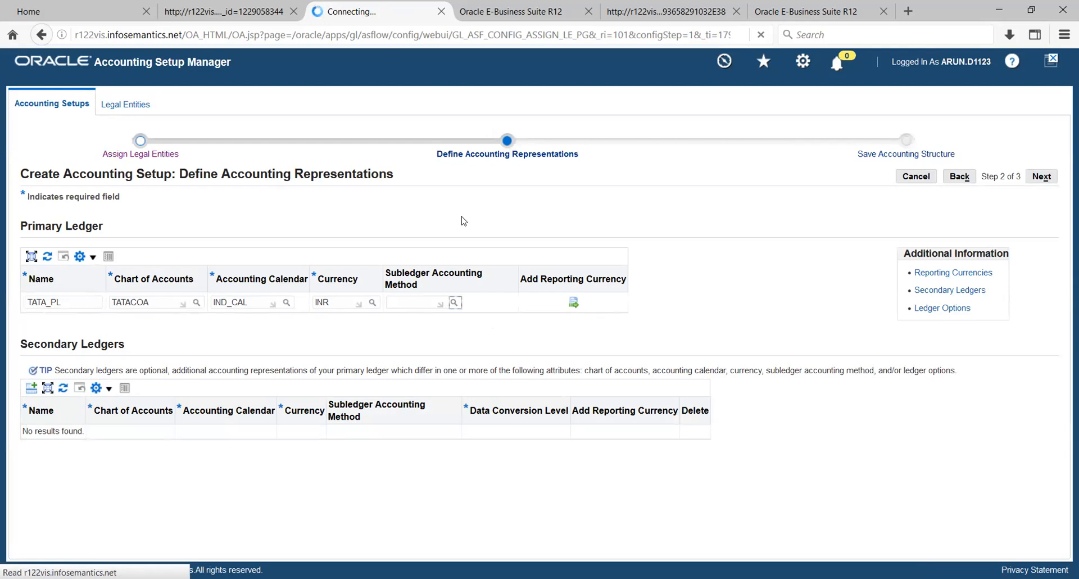
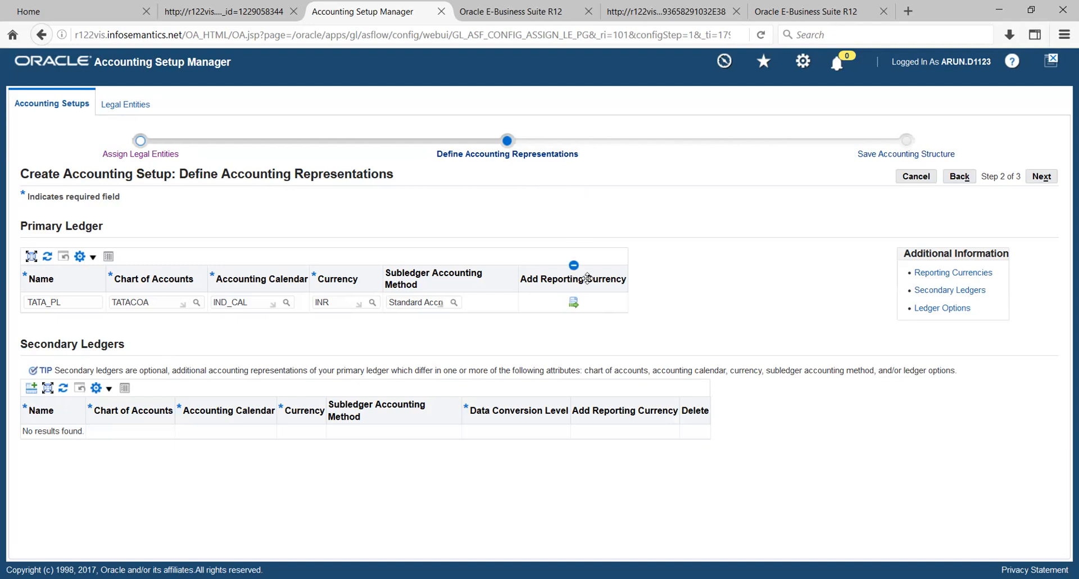
- Open the Add Reporting Currencies page for the TATA_PL primary ledger
click(574, 304)
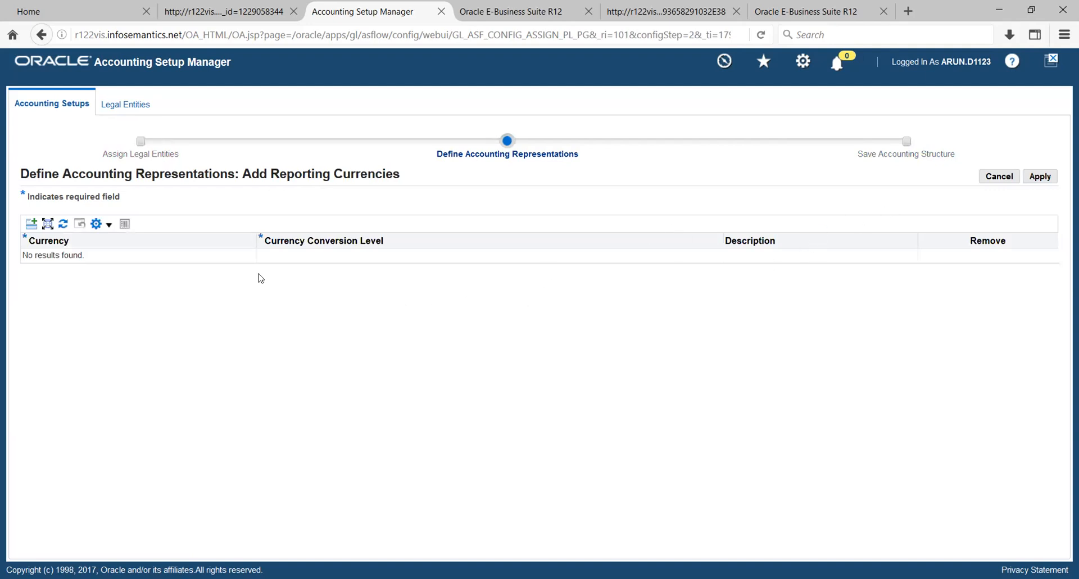
- Add SGD as a reporting currency for TATA_PL at Balance conversion level and apply it
click(31, 224)
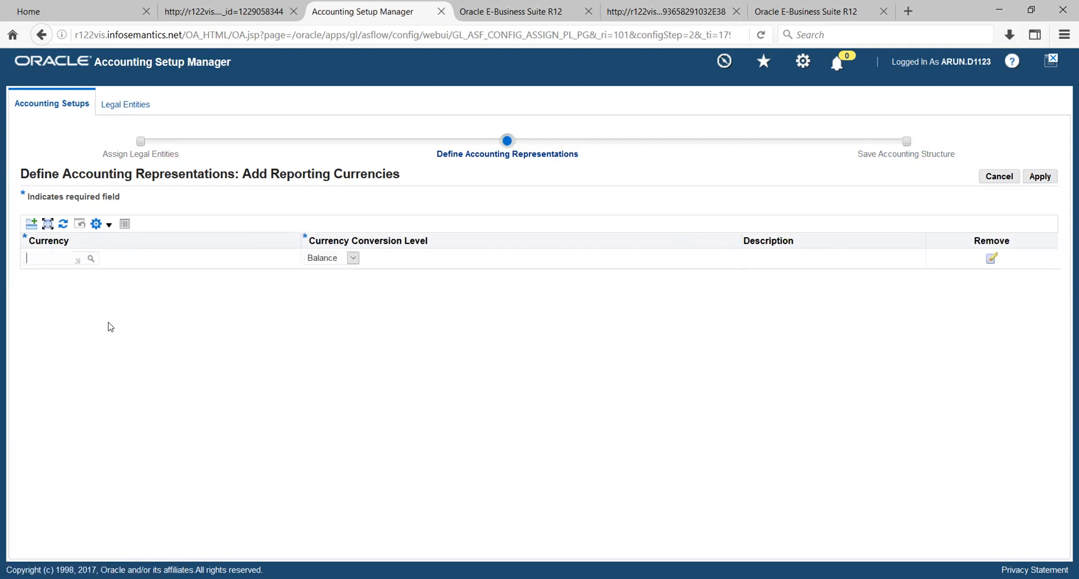
click(41, 256)
text(S)
key(Tab)
click(354, 259)
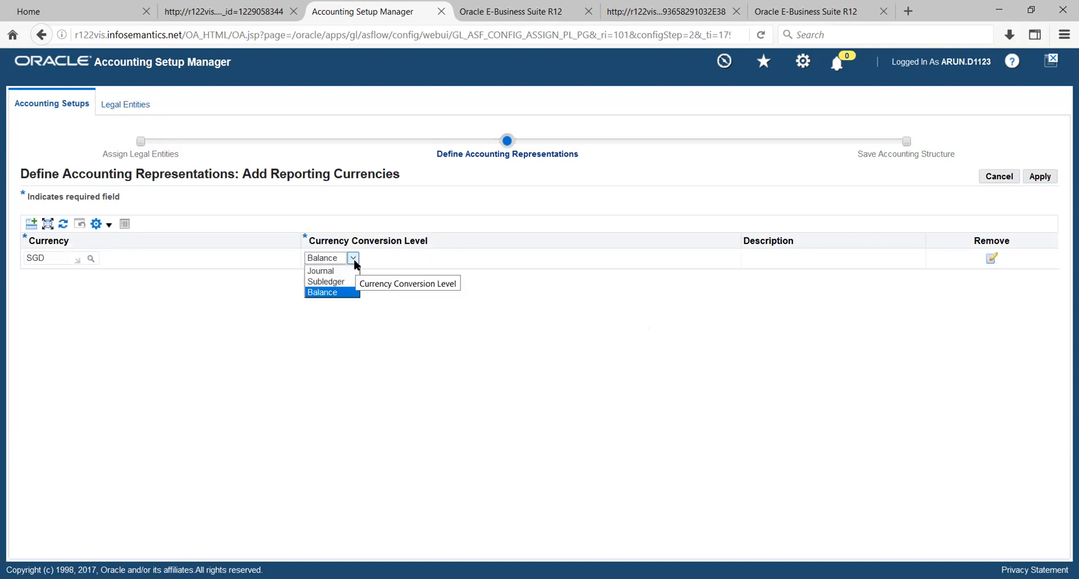
click(355, 261)
click(353, 260)
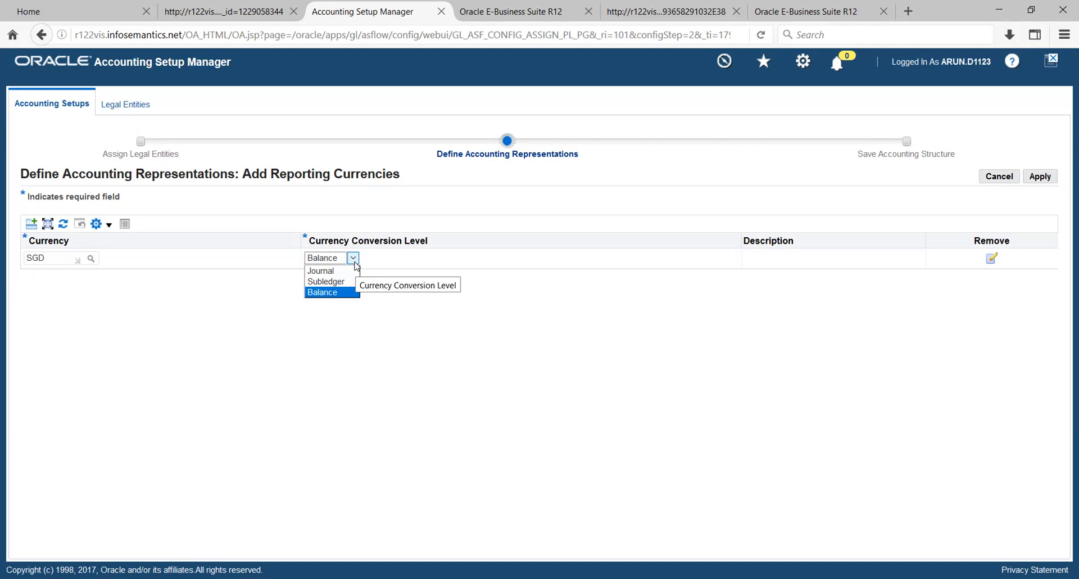
click(474, 201)
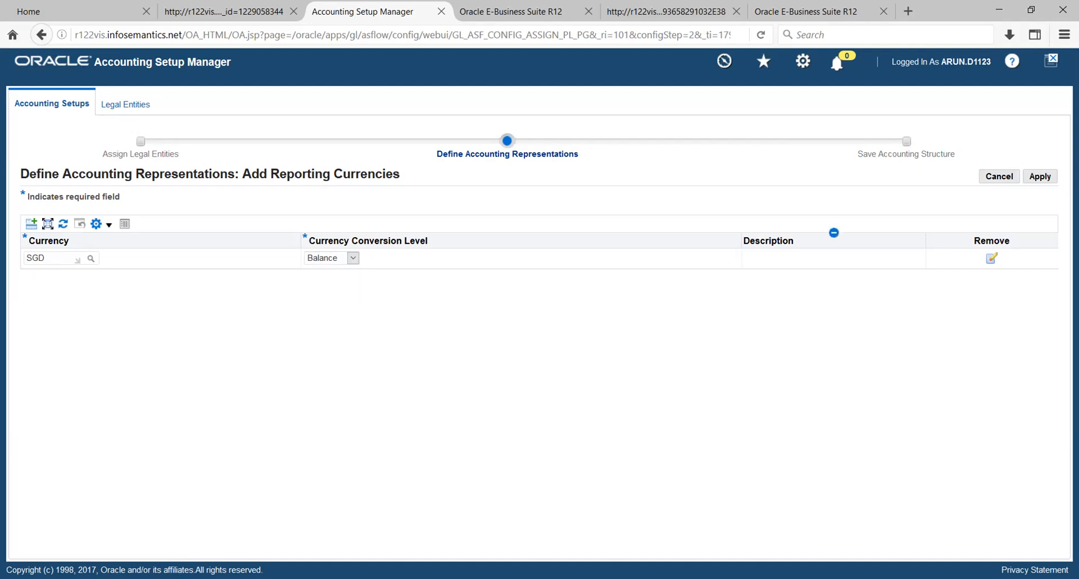
click(1040, 178)
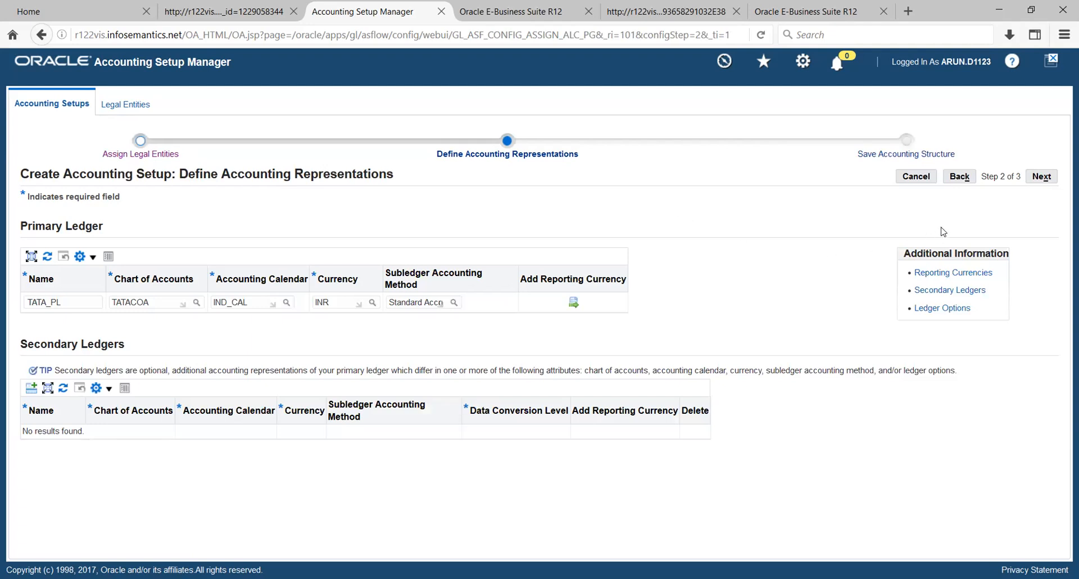
- Advance to step 3, Save Accounting Structure, listing TATA_PL (INR) and TATA_PL(SGD)
click(1039, 178)
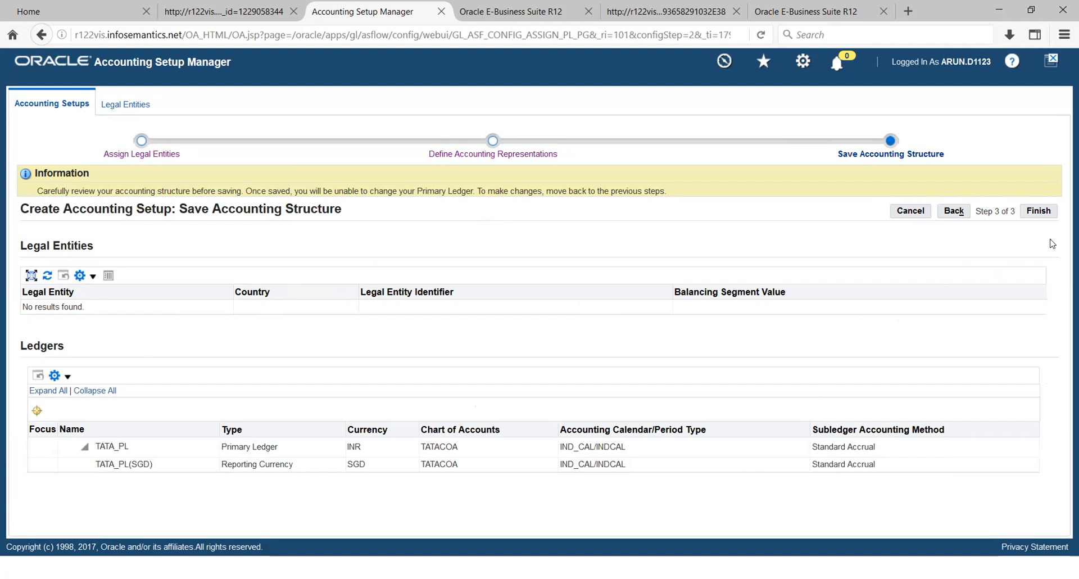
- Finish and save the TATA_PL accounting setup, then go to its Accounting Options
click(1039, 212)
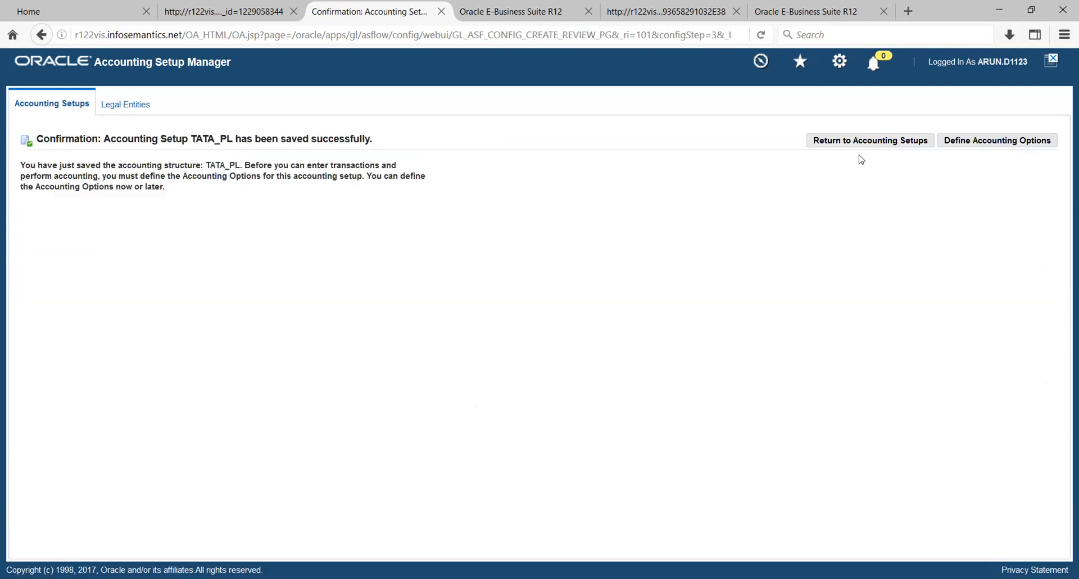
click(952, 141)
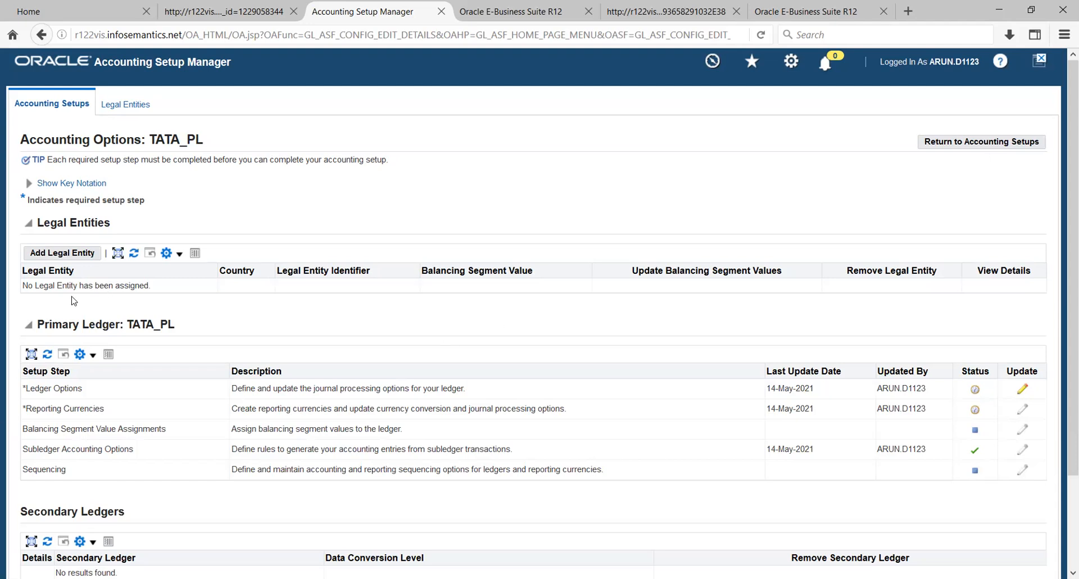
- Assign legal entity TATA_LE (IN, 129012) to the TATA_PL ledger
click(49, 256)
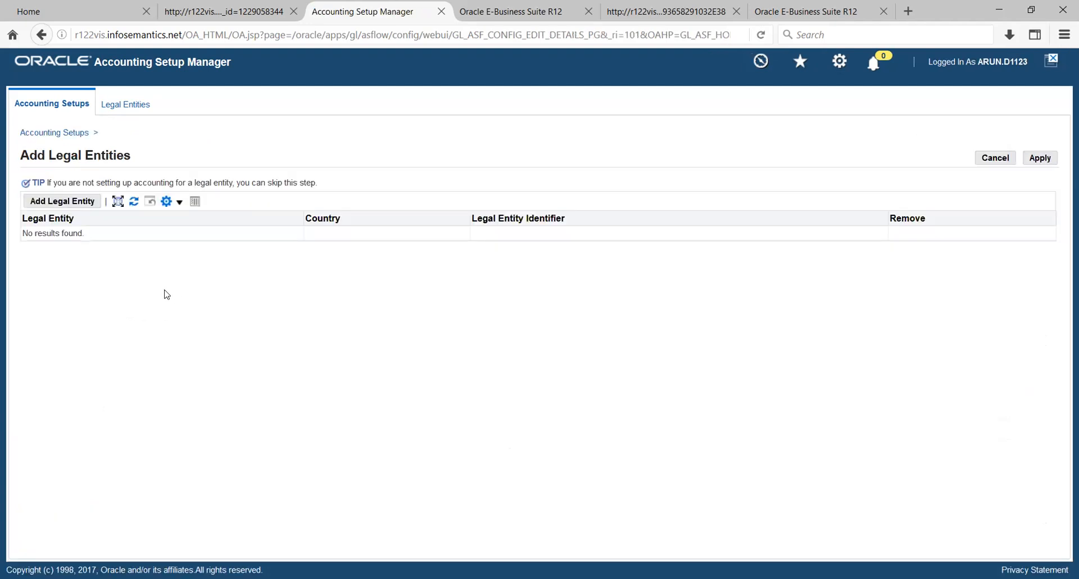
click(70, 202)
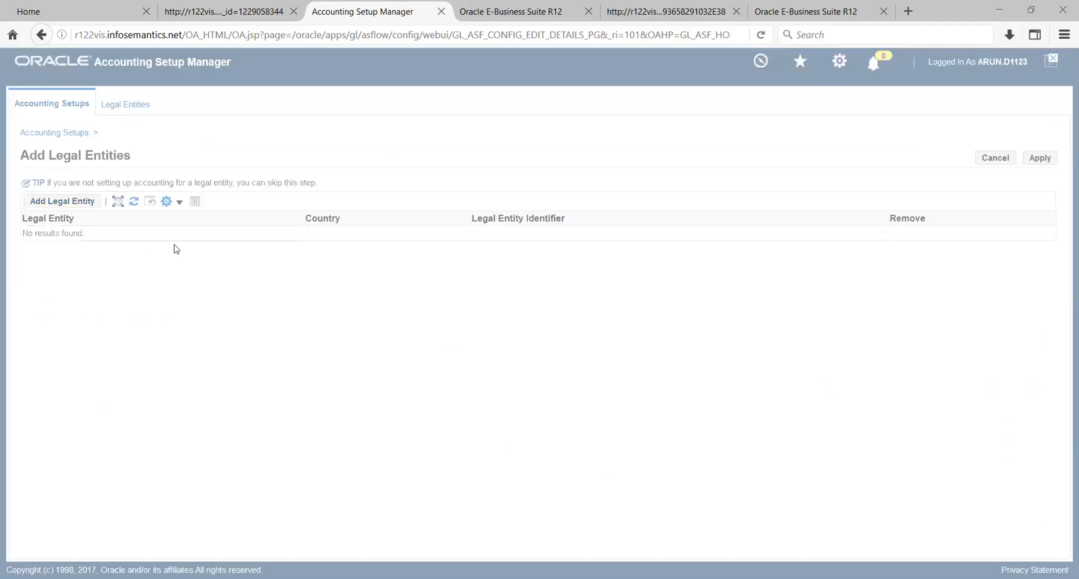
click(325, 168)
click(177, 249)
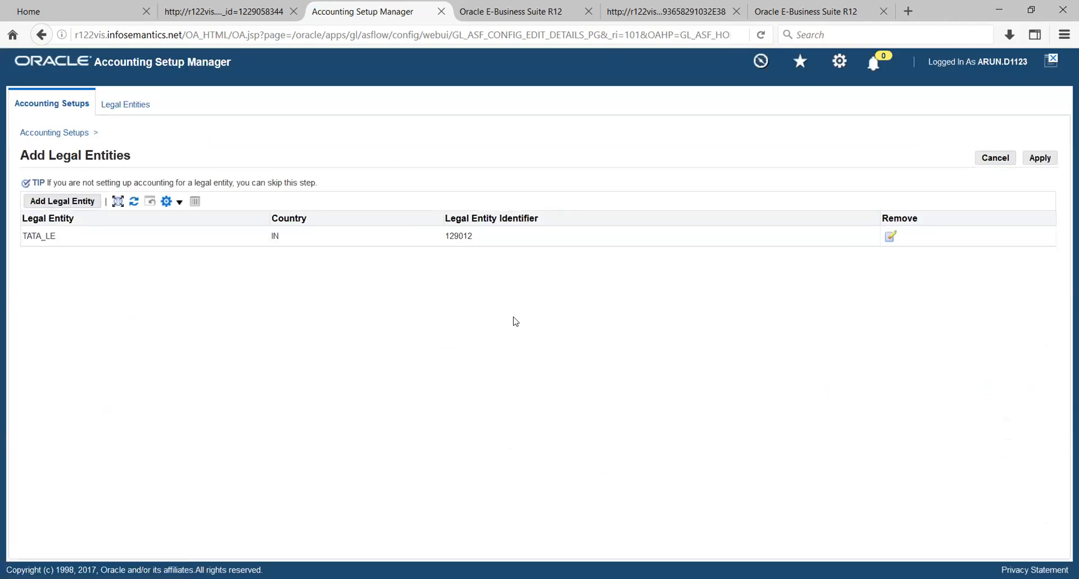
click(1040, 160)
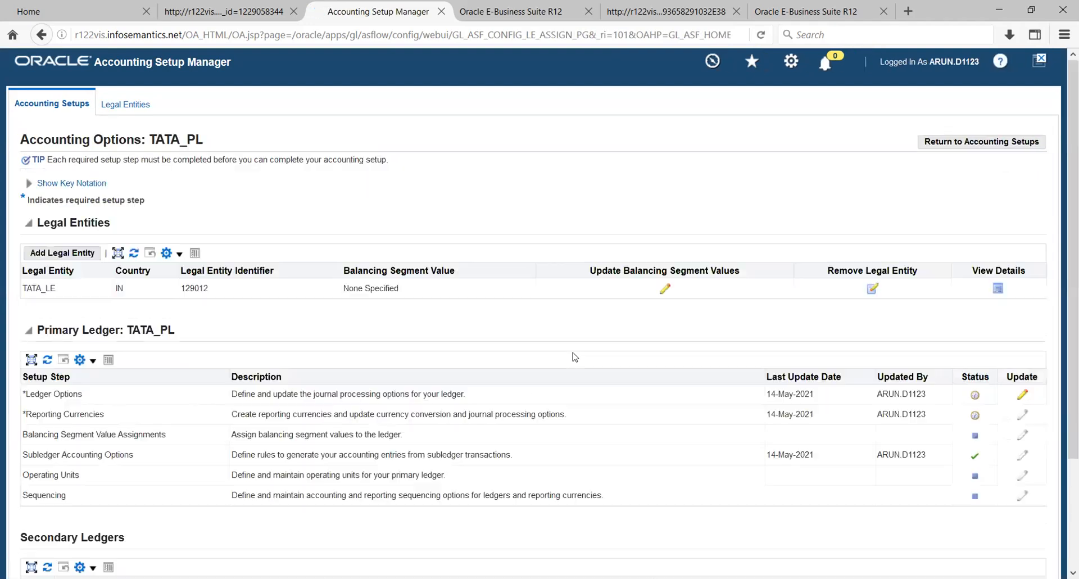
- Open the TATA_PL ledger definition for update from the Ledger Options setup step
scroll(702, 332, down, 1)
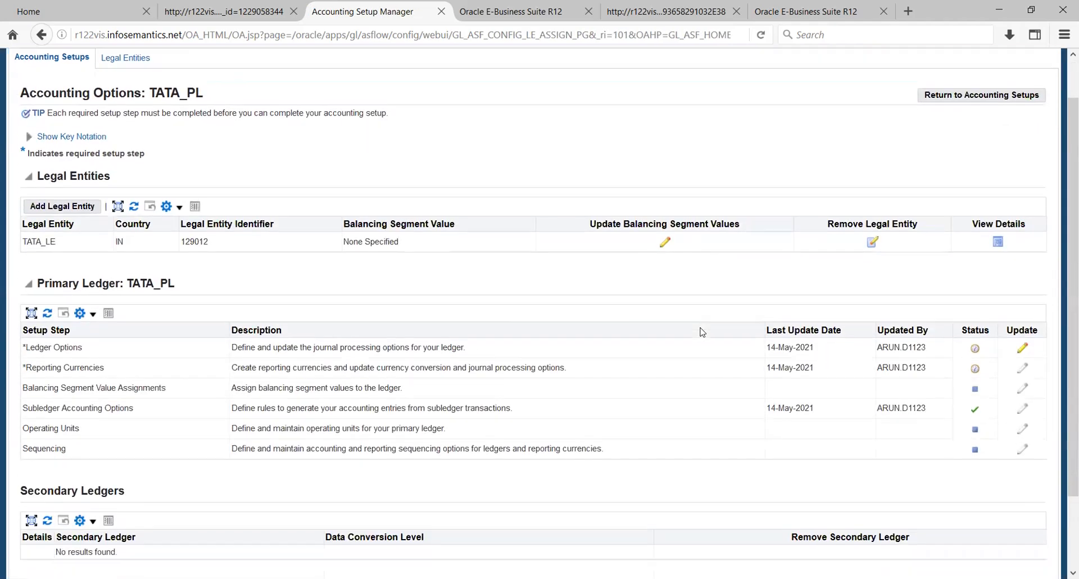
scroll(702, 332, down, 1)
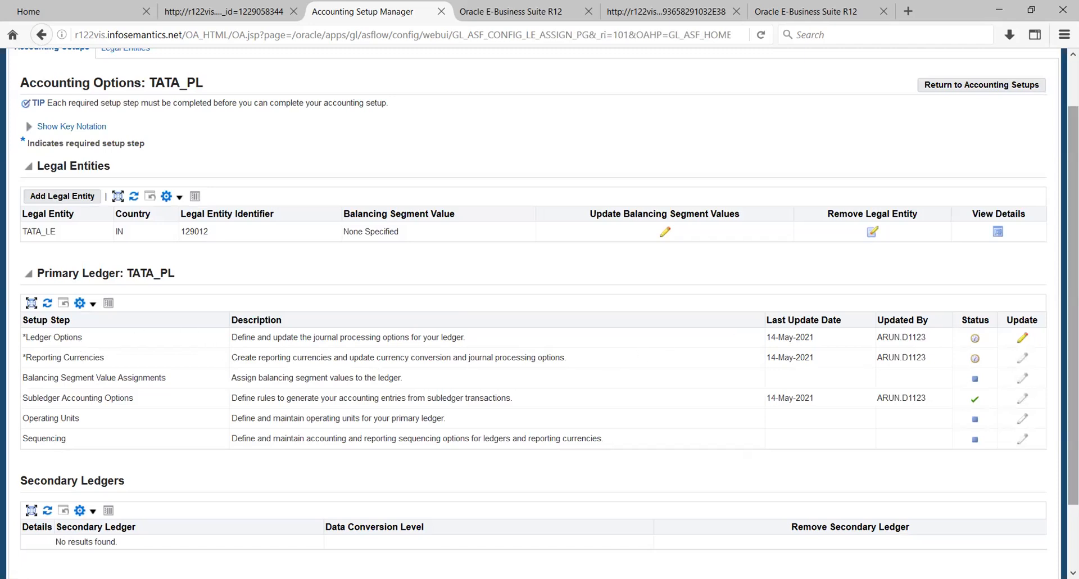
click(1022, 340)
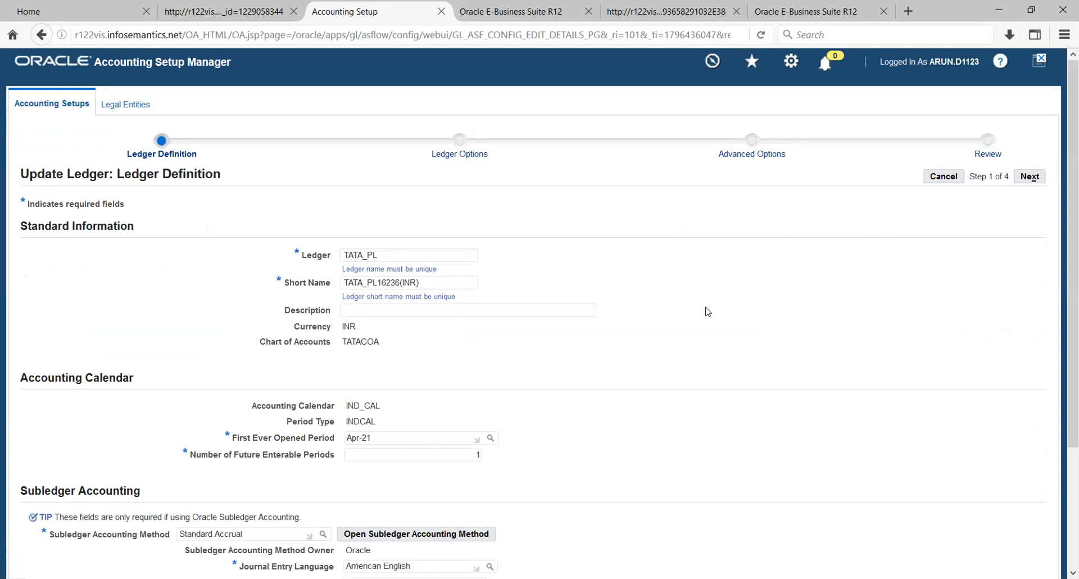
- Review the TATA_PL ledger definition, highlighting Future Enterable Periods and Entered Currency Balancing Account
scroll(707, 312, down, 3)
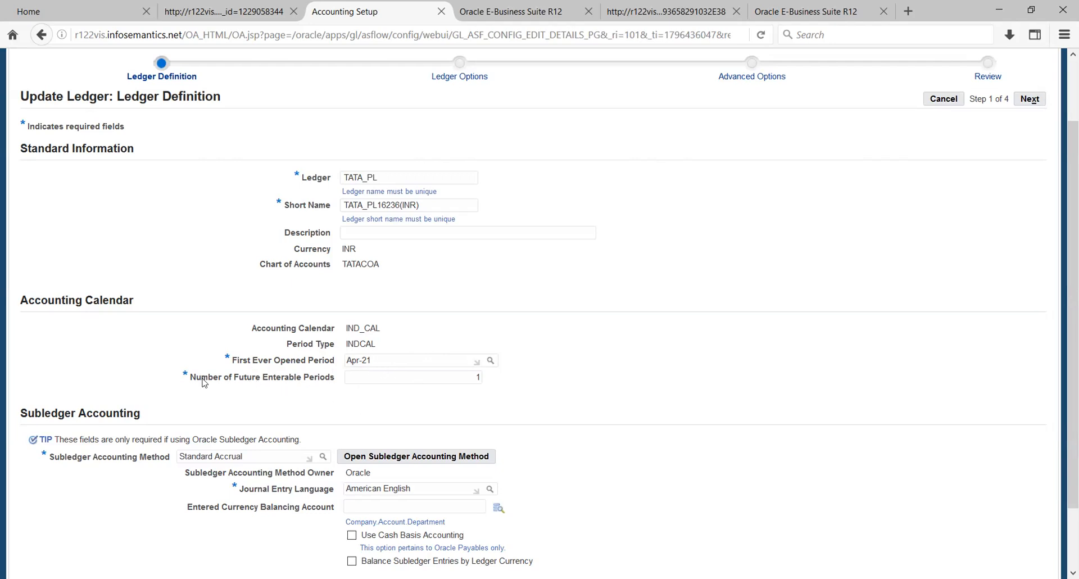
drag(202, 378, 234, 379)
click(295, 397)
scroll(614, 360, down, 2)
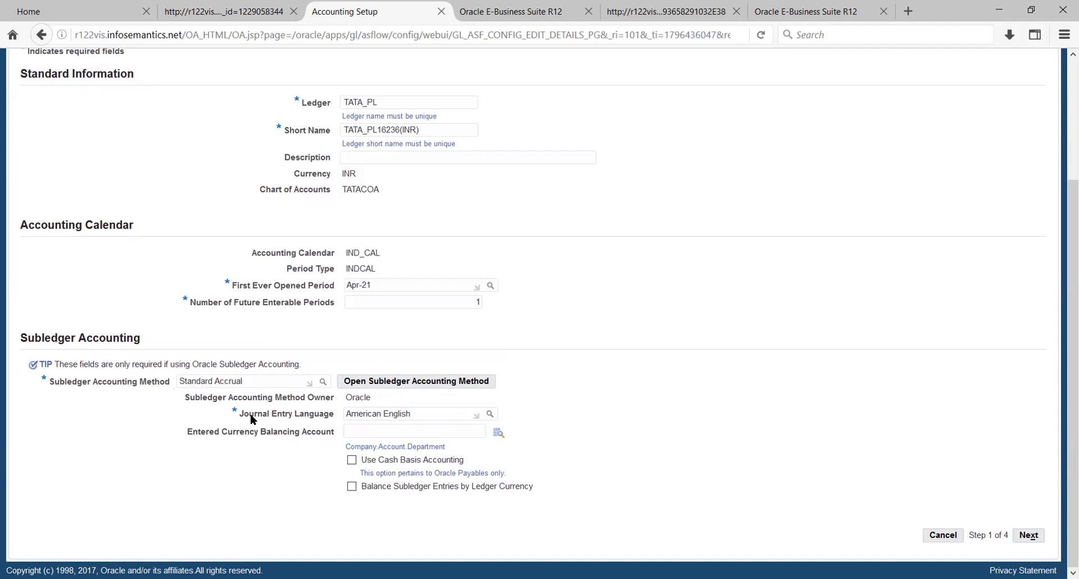
drag(201, 433, 251, 436)
click(279, 431)
double_click(281, 433)
click(256, 458)
scroll(762, 403, up, 3)
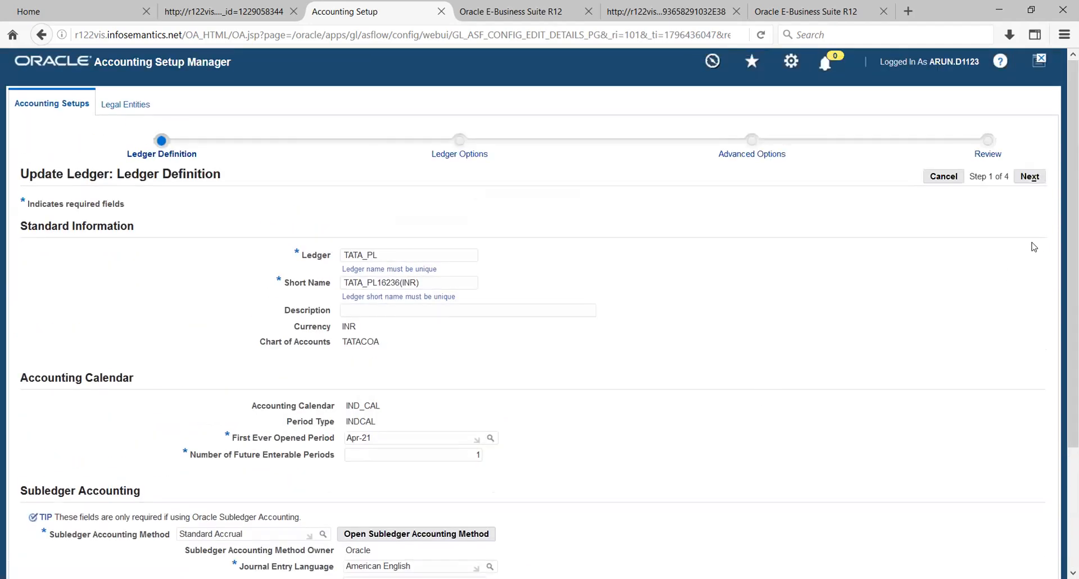
scroll(1033, 247, down, 1)
scroll(1033, 247, down, 2)
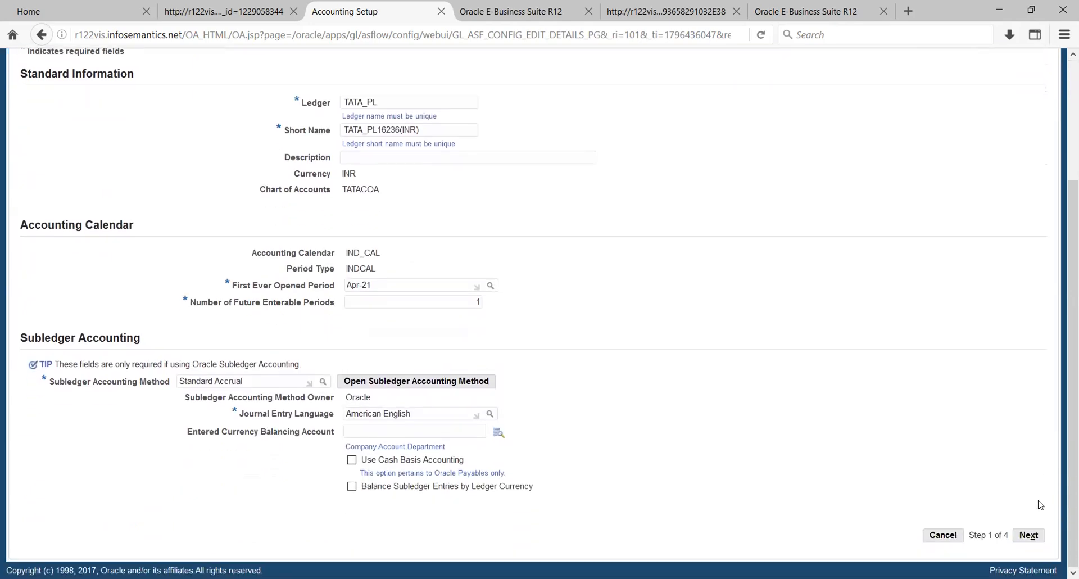
- Move to Ledger Options and fill the Retained Earnings Account with a 001 account
click(1028, 539)
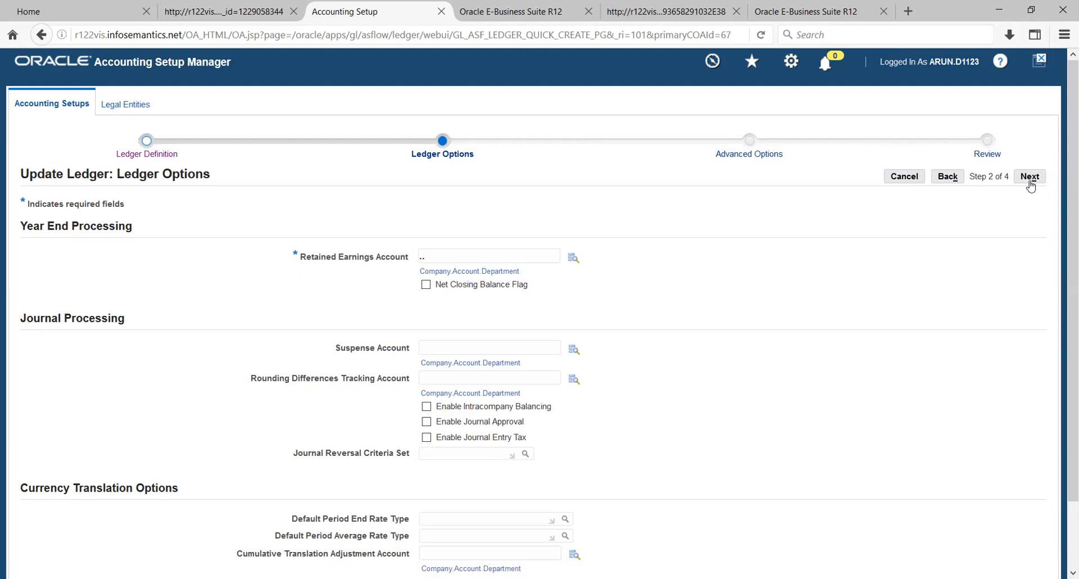
click(573, 260)
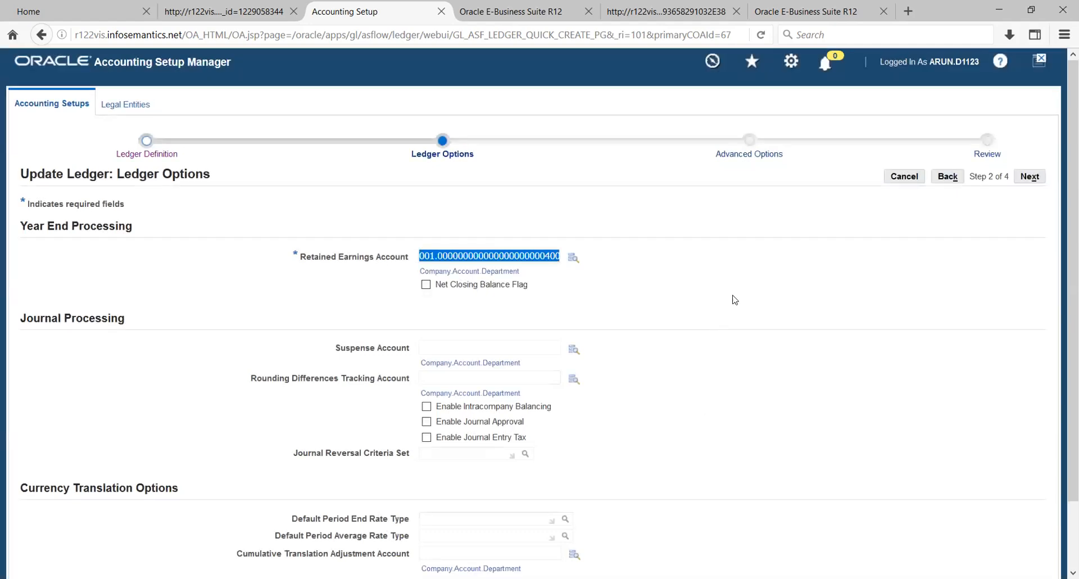
click(719, 289)
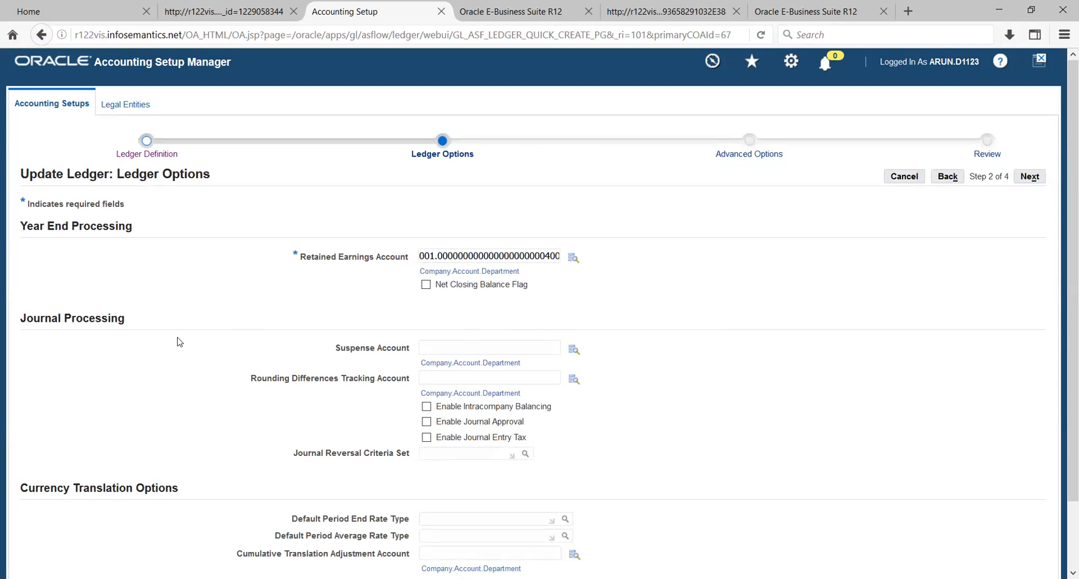
- Review the Ledger Options fields, then switch to the Excel workbook of setup notes
drag(30, 226, 120, 240)
click(155, 249)
scroll(186, 383, down, 2)
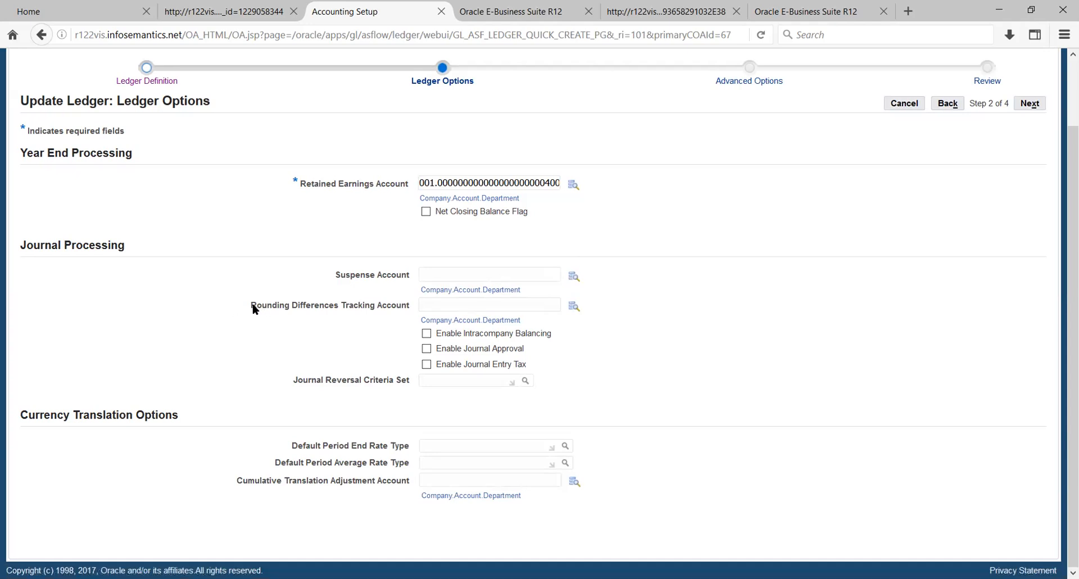
drag(283, 313, 290, 313)
click(331, 332)
key(alt+Tab)
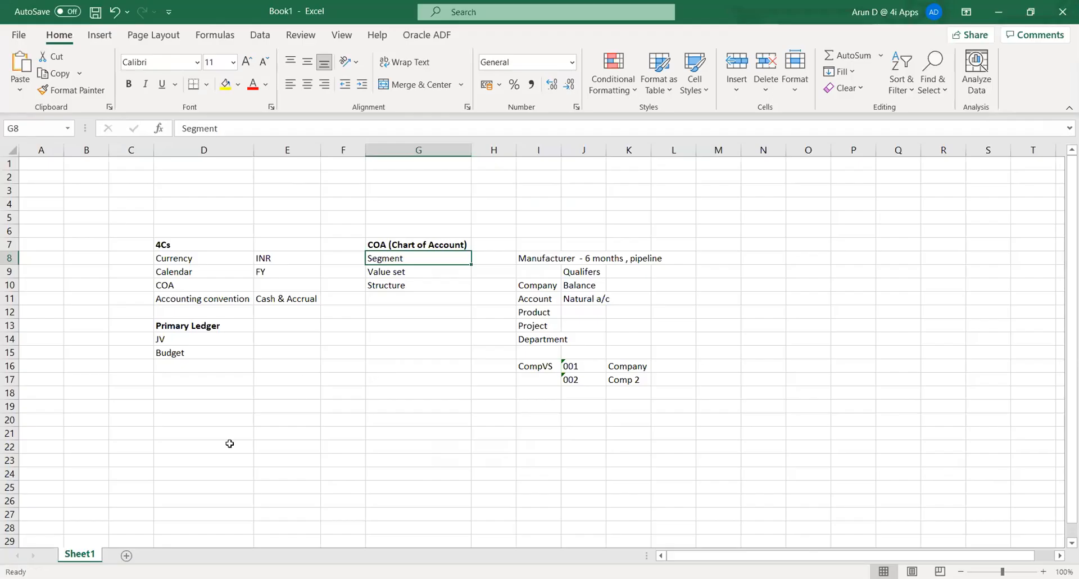
- Add Sheet2 and enter legal entity headers LE in D7 and LE2 in E7
click(126, 555)
click(170, 241)
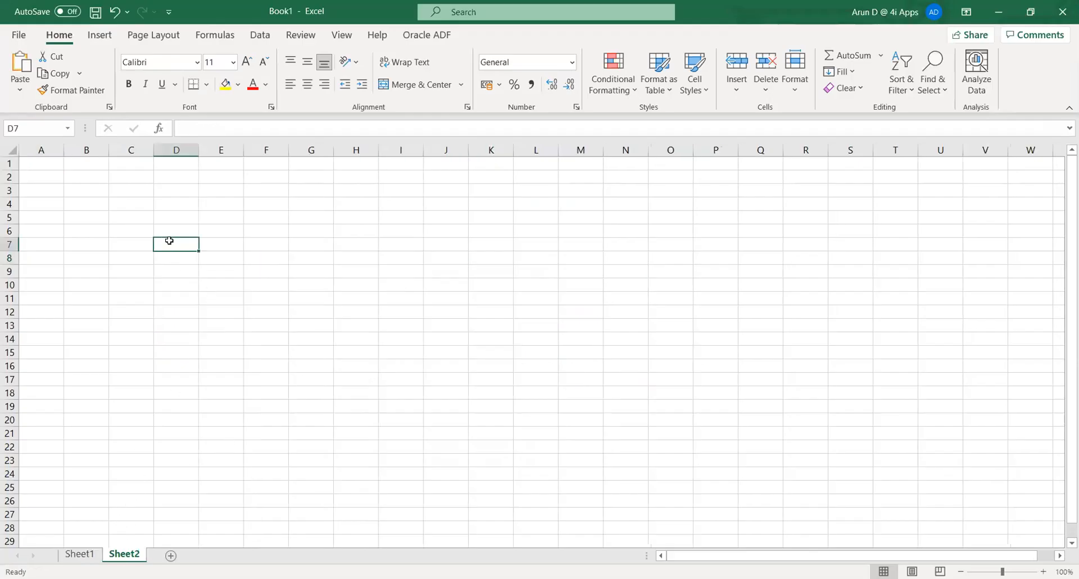
text(LE)
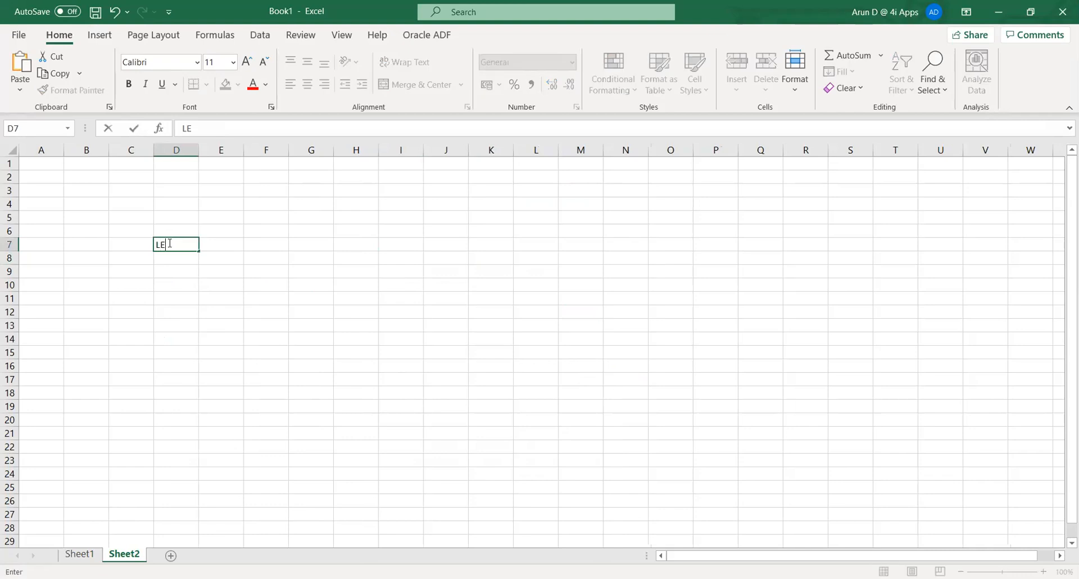
key(Tab)
key(Down)
key(Up)
text(LE2)
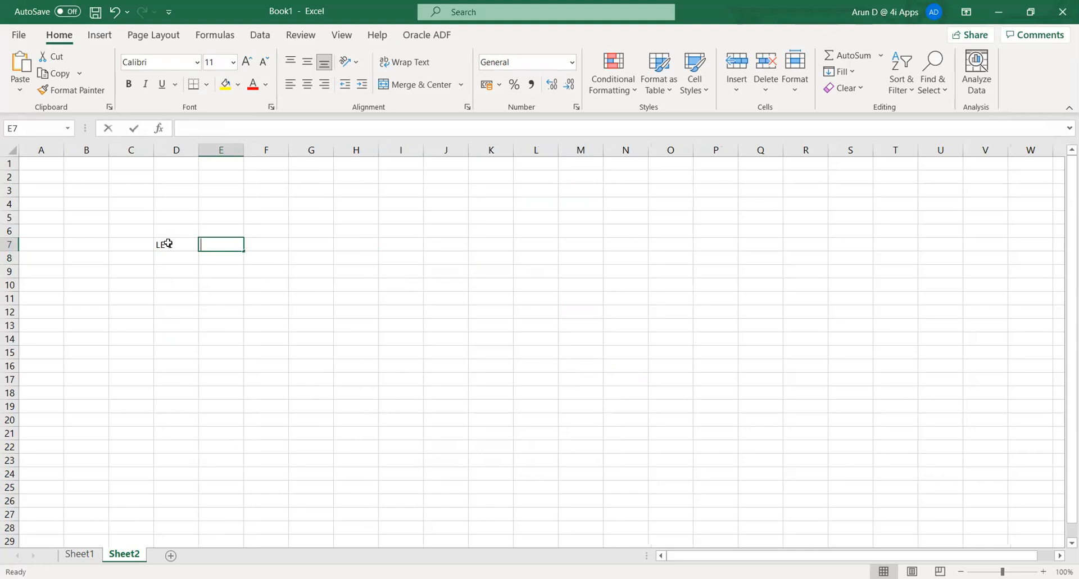
key(Return)
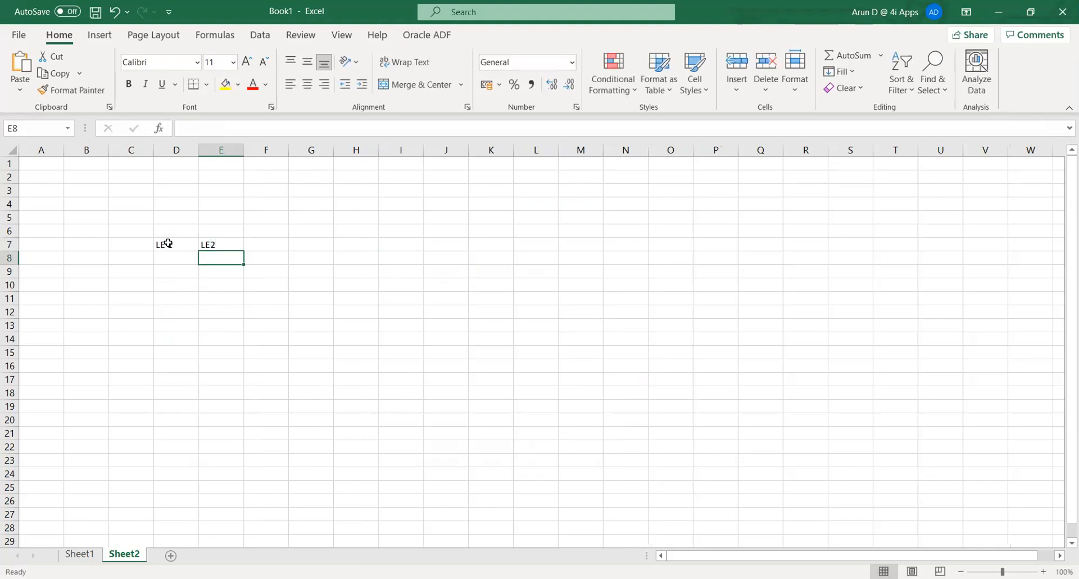
- List OU1 and OU2 under LE, and OU1, OU2, OU3 under LE2
key(Left)
text(OU)
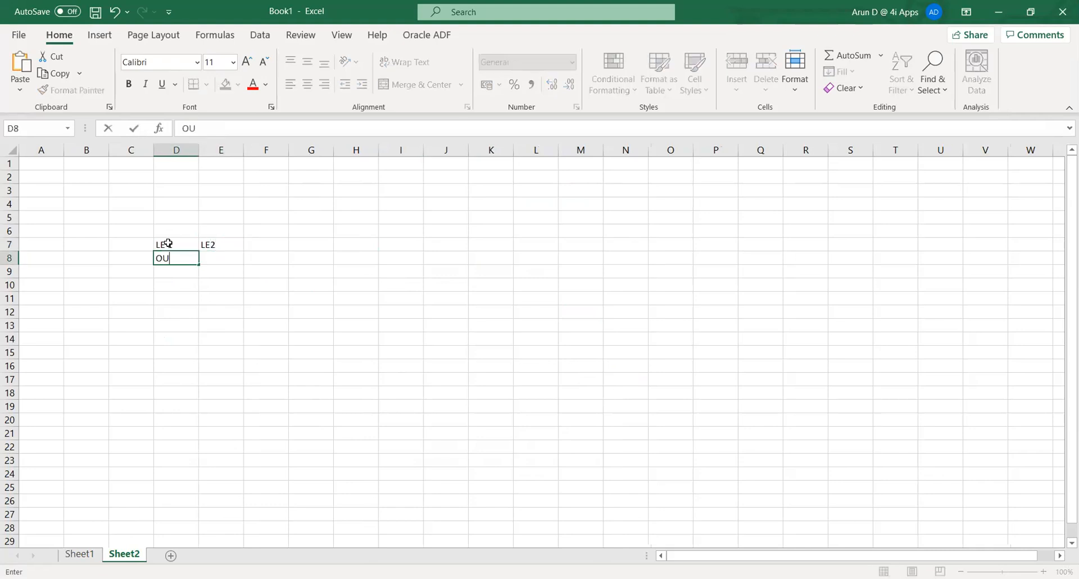
text(1)
key(Return)
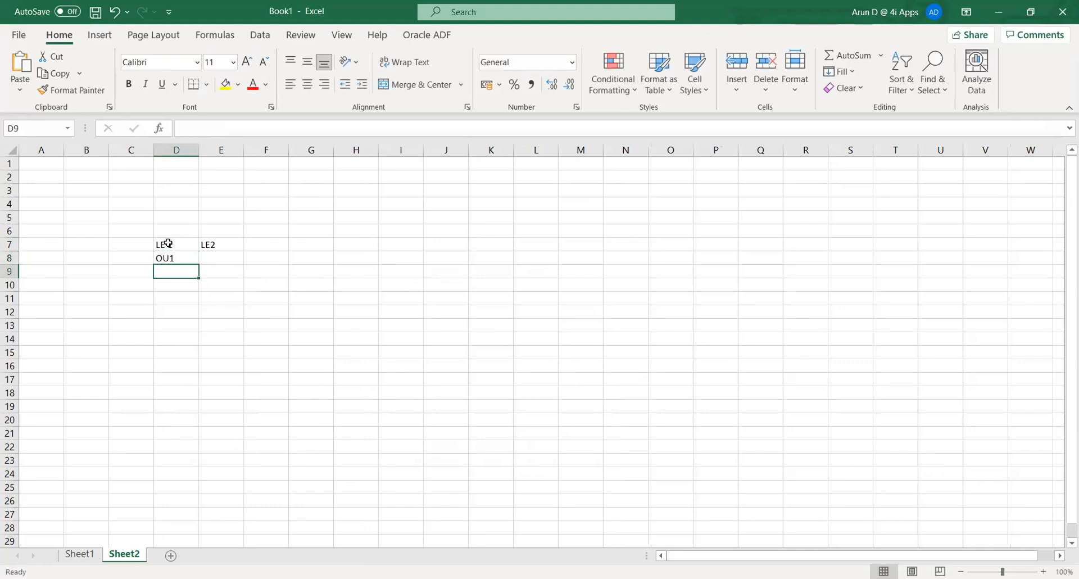
text(OU2)
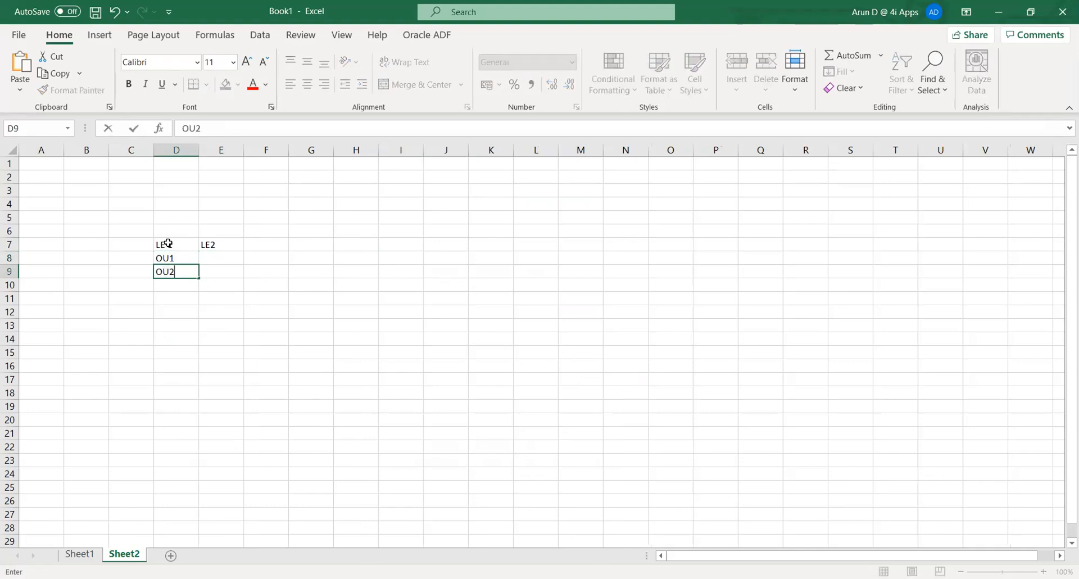
key(Tab)
key(Up)
text(OU1)
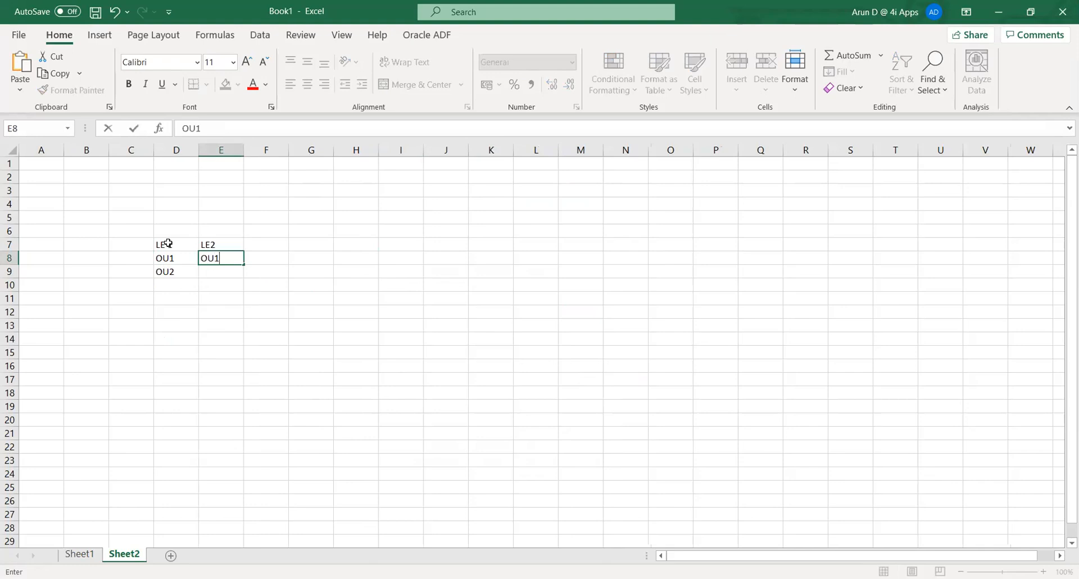
key(Return)
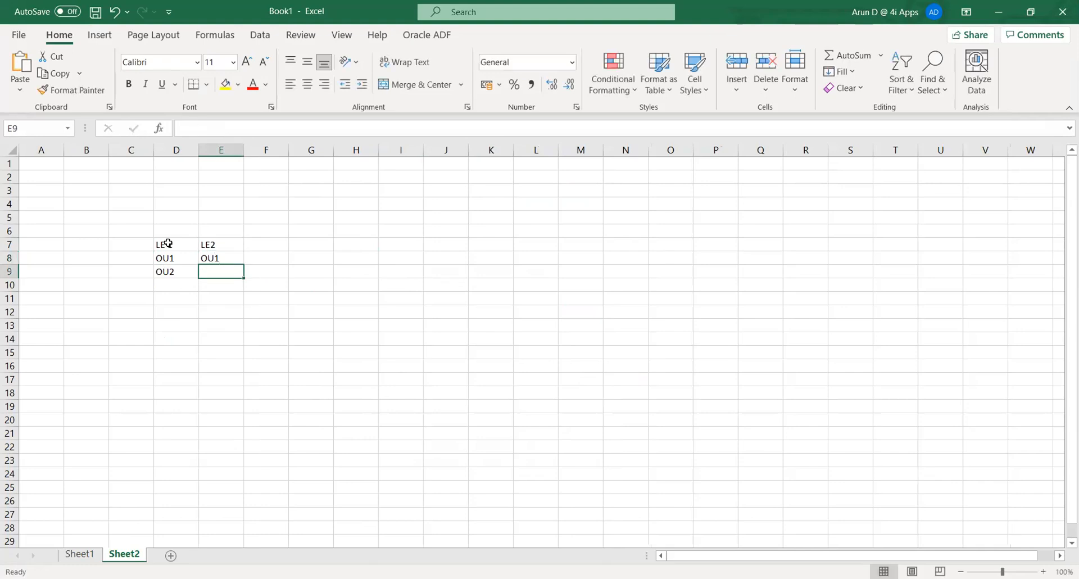
text(OU2)
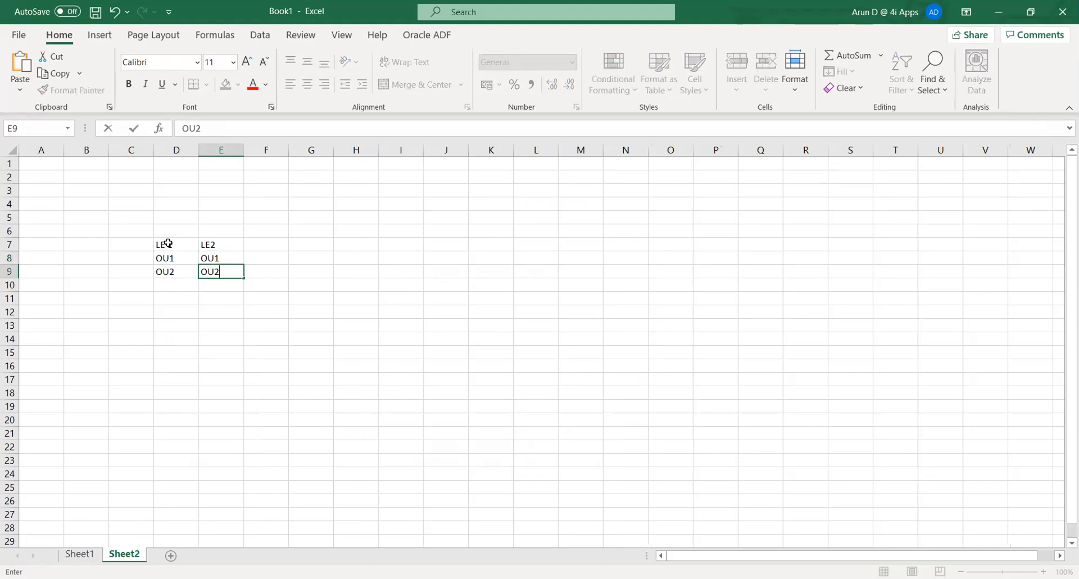
key(Return)
text(OU3)
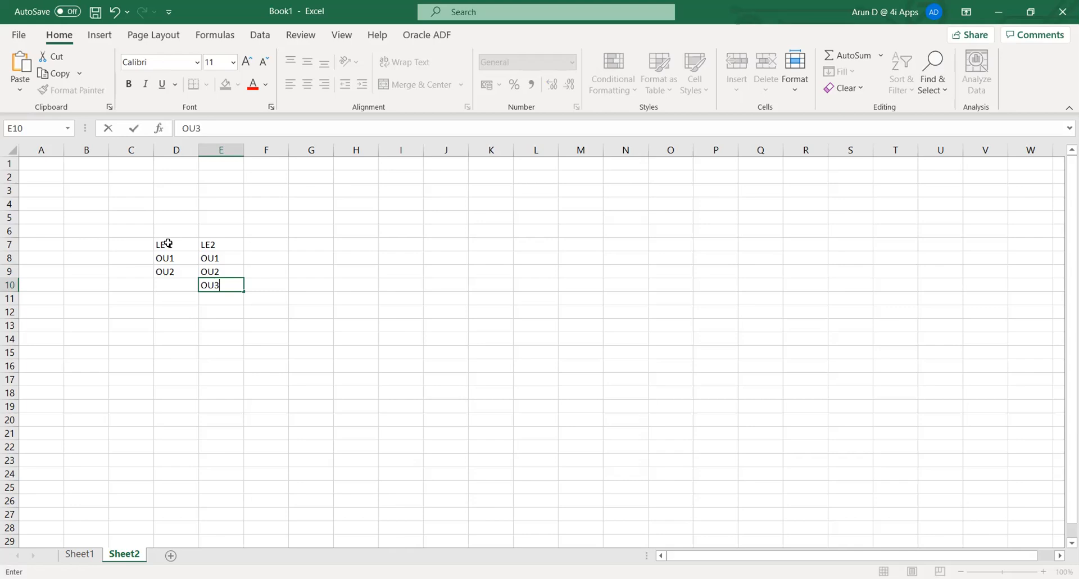
key(Return)
key(Left)
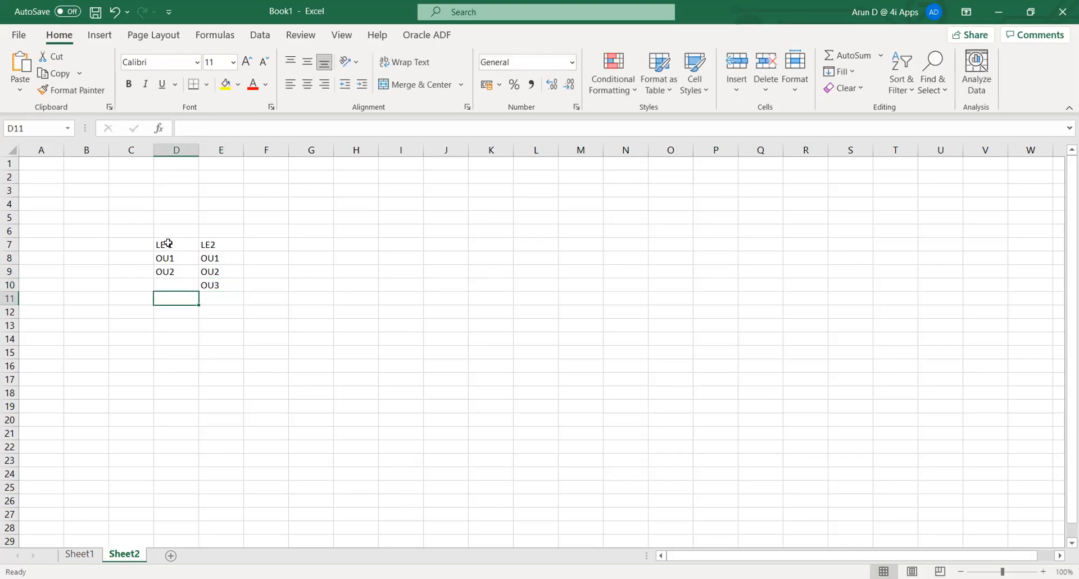
key(Up)
key(Up)
key(Up)
key(Up)
key(Up)
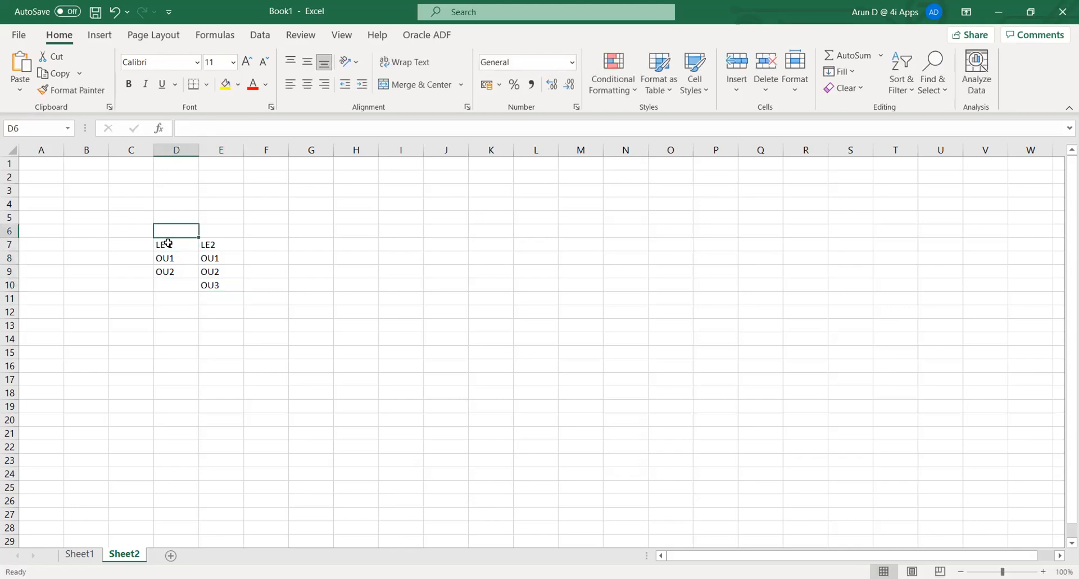
- Enter 'PL 1' in D6 and merge and centre it across D6:E6
text(PL 1)
key(Right)
key(Left)
key(shift+Right)
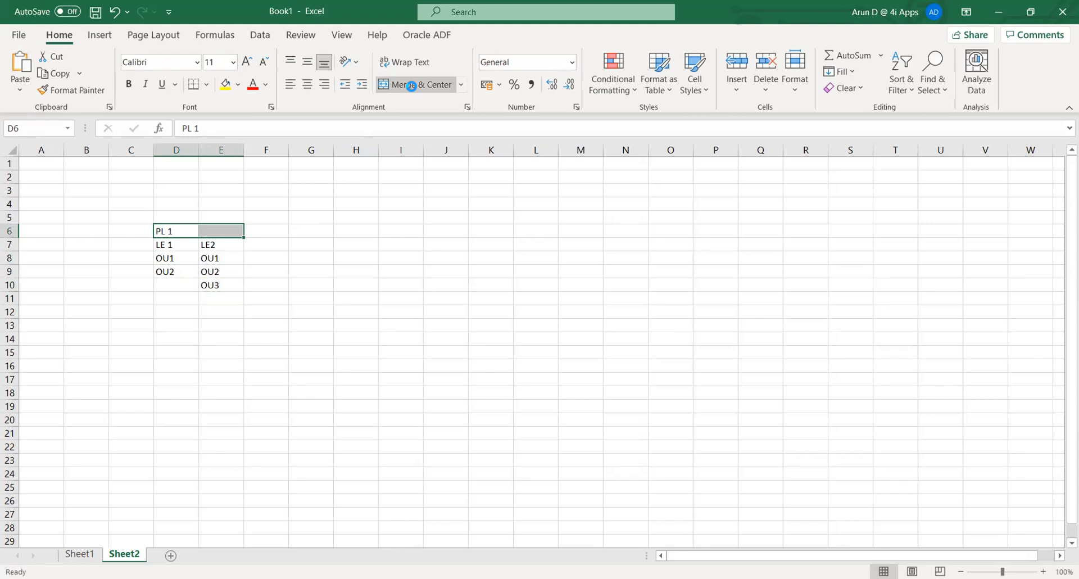
click(411, 85)
- Fill the PL 1 heading yellow and the two legal entity headings orange
click(353, 364)
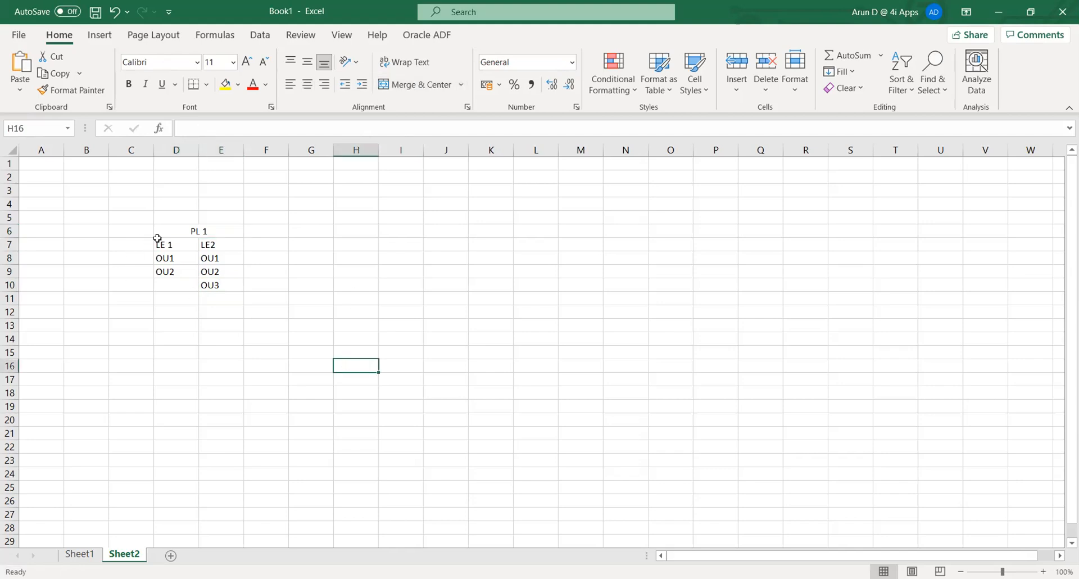
click(175, 227)
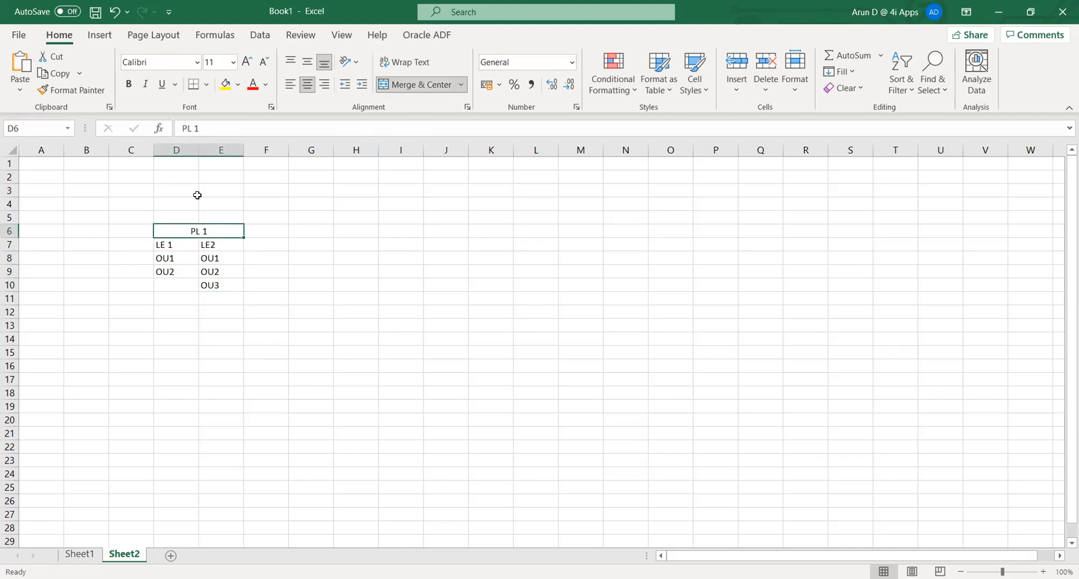
click(225, 84)
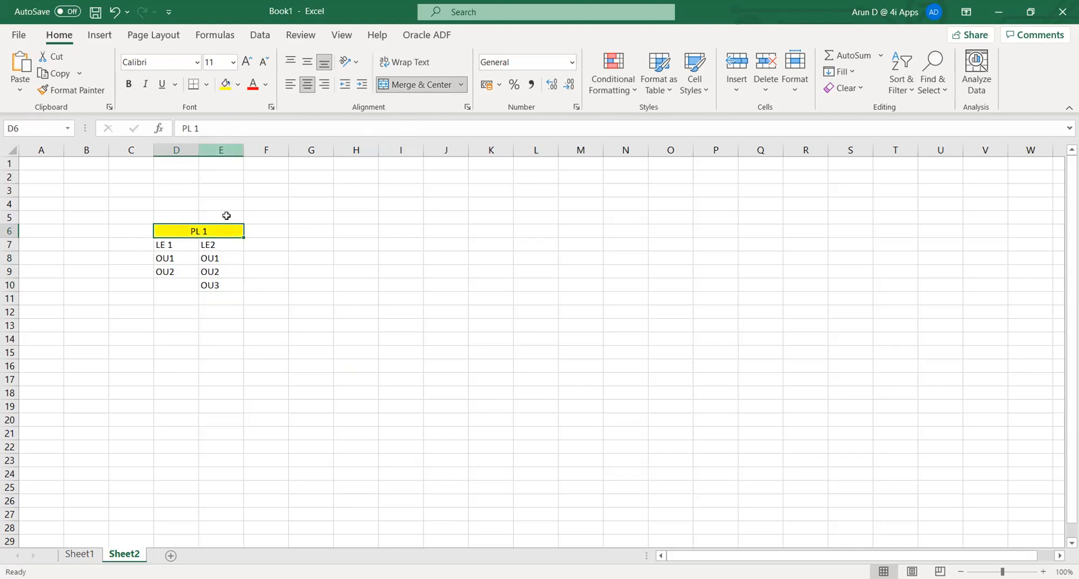
click(169, 280)
drag(163, 245, 212, 243)
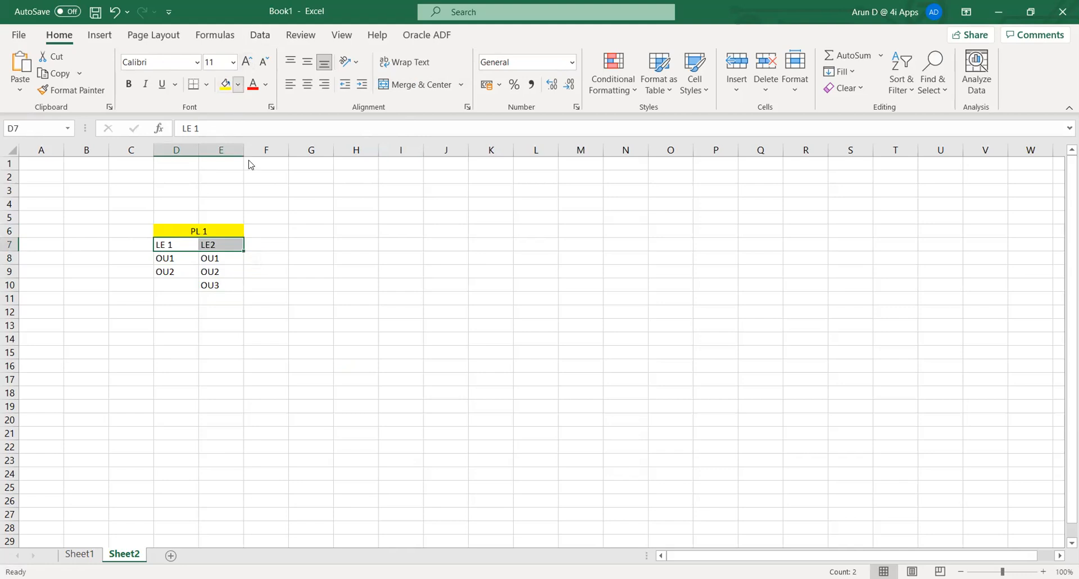
click(238, 85)
click(249, 216)
- Point out the operating units under LE 1 and LE2, then select cell G6
click(356, 298)
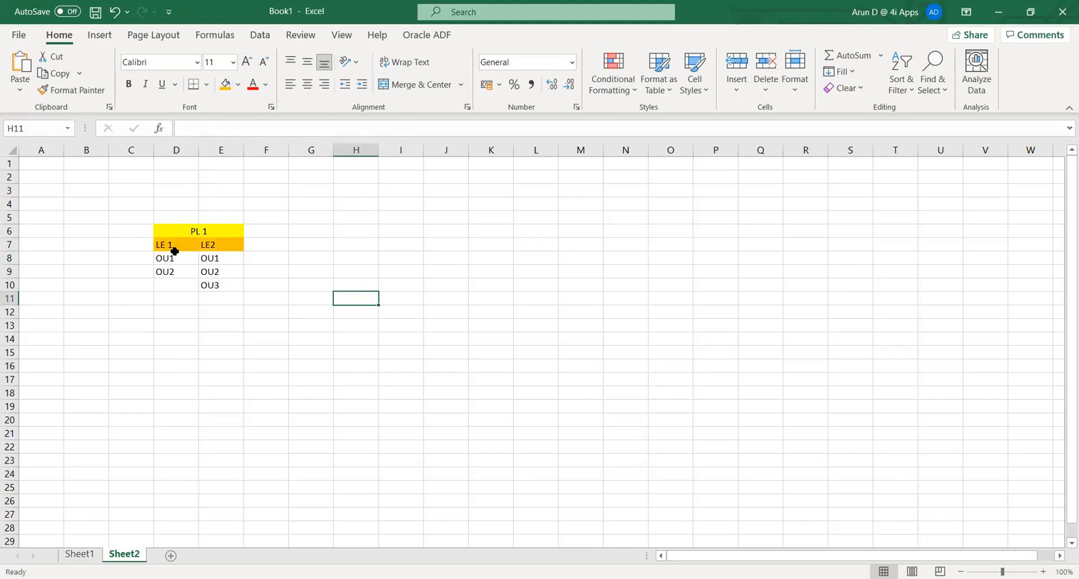
drag(172, 260, 174, 269)
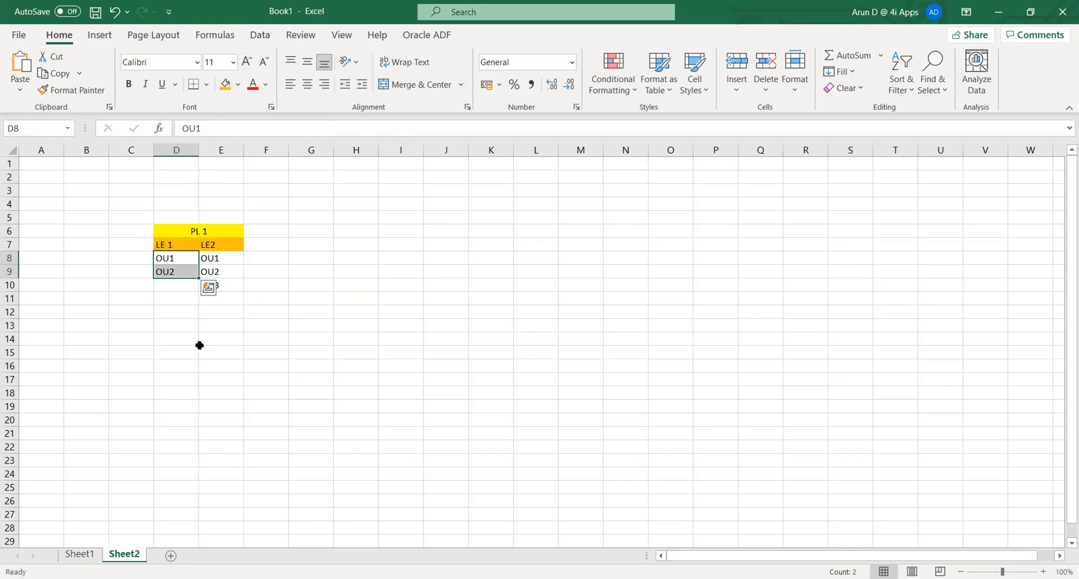
drag(202, 349, 202, 340)
drag(213, 258, 222, 279)
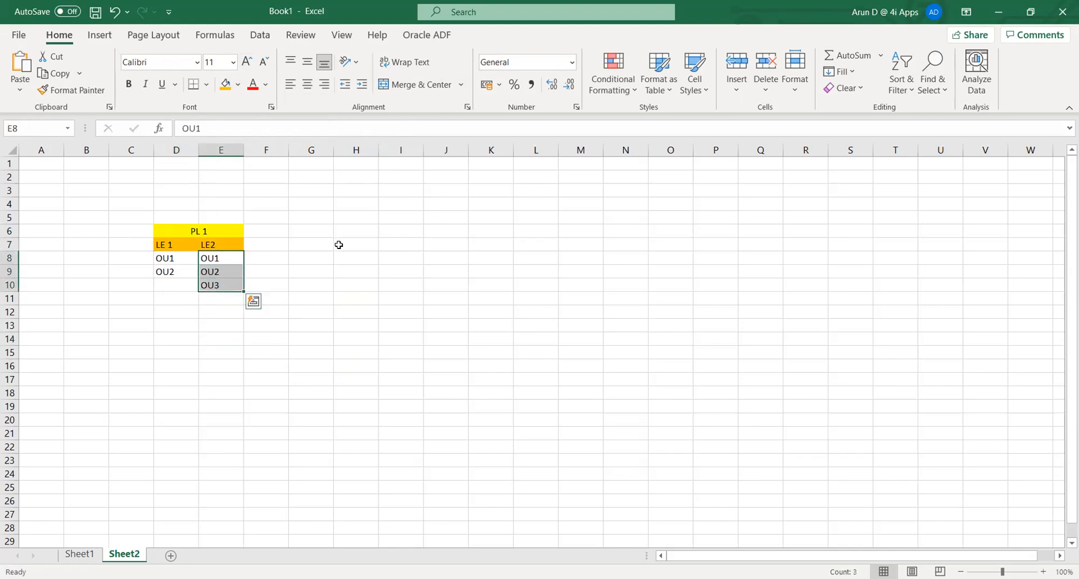
click(322, 267)
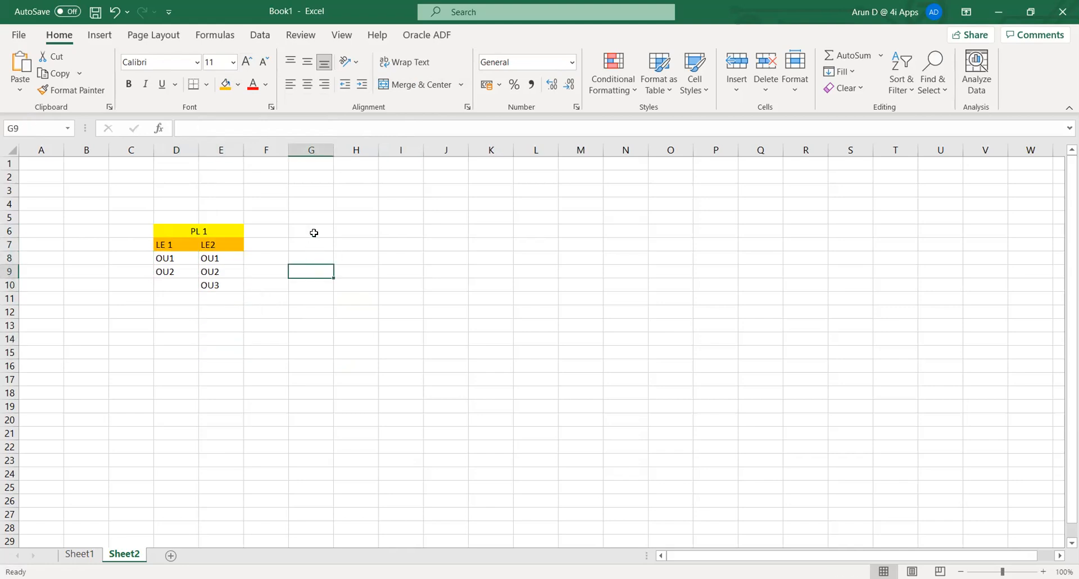
click(315, 232)
- Add 'Inter company' and 'Intra company' headings in G6:H6, widening columns G and H to fit
text(I)
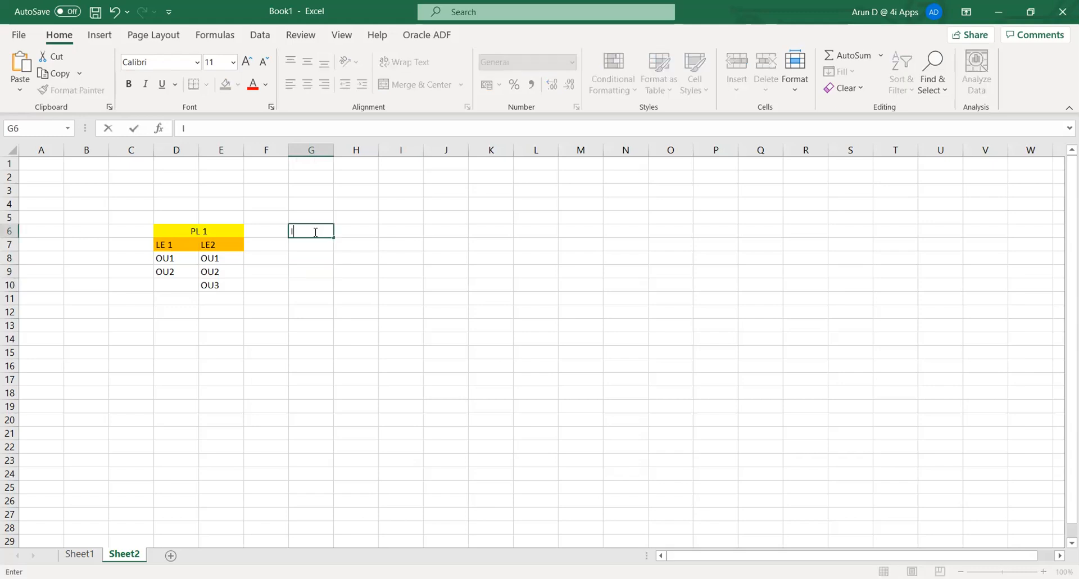
text(nter company)
key(Tab)
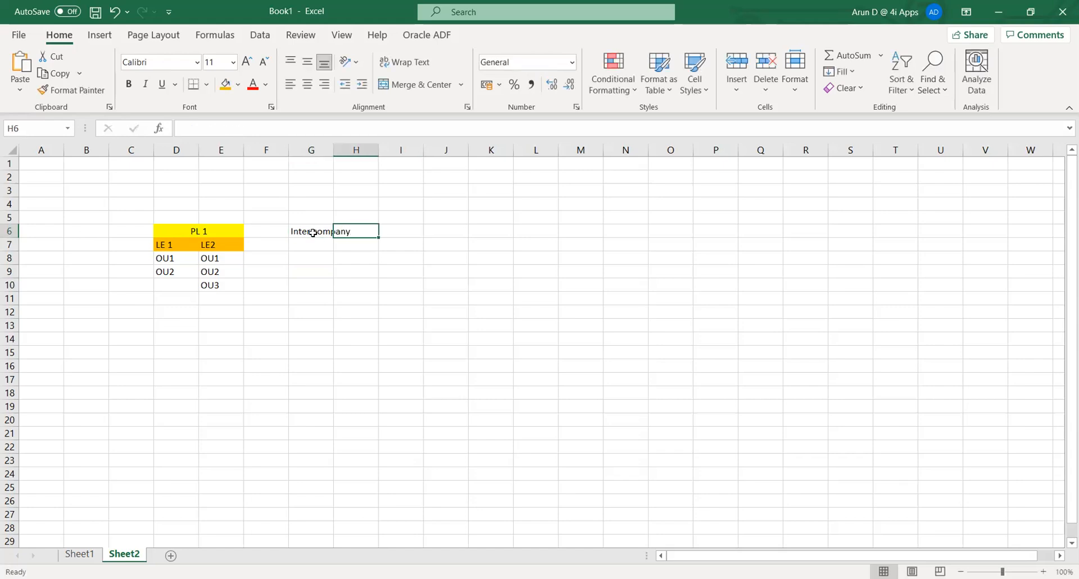
drag(331, 148, 352, 149)
click(392, 294)
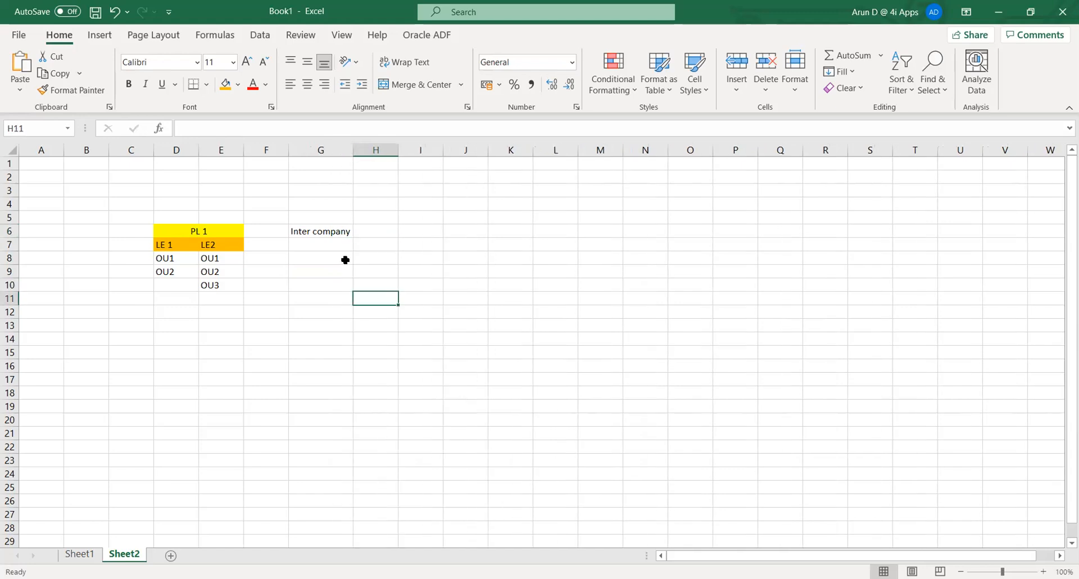
click(386, 227)
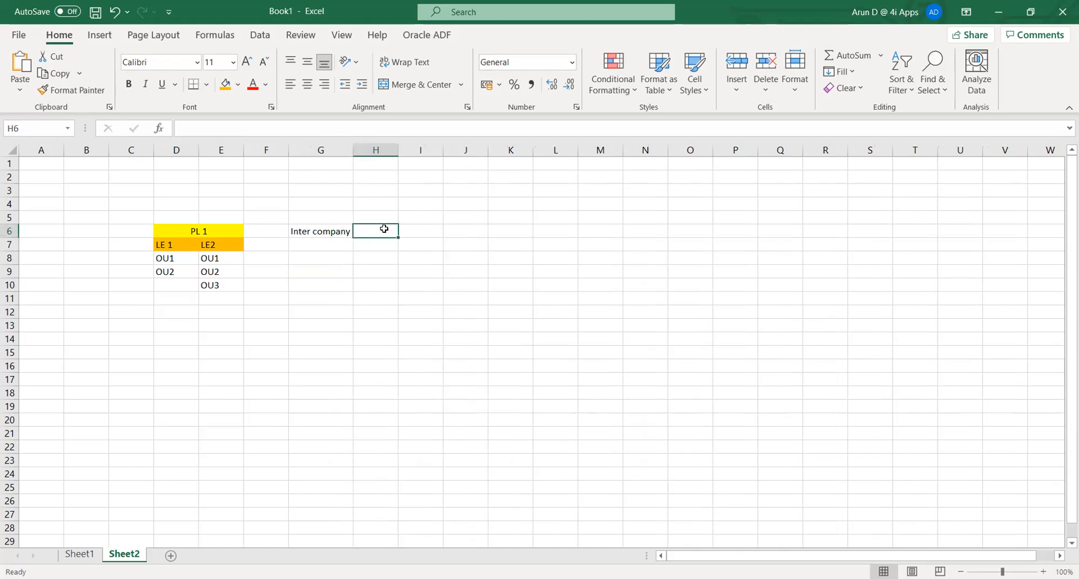
text(Intra )
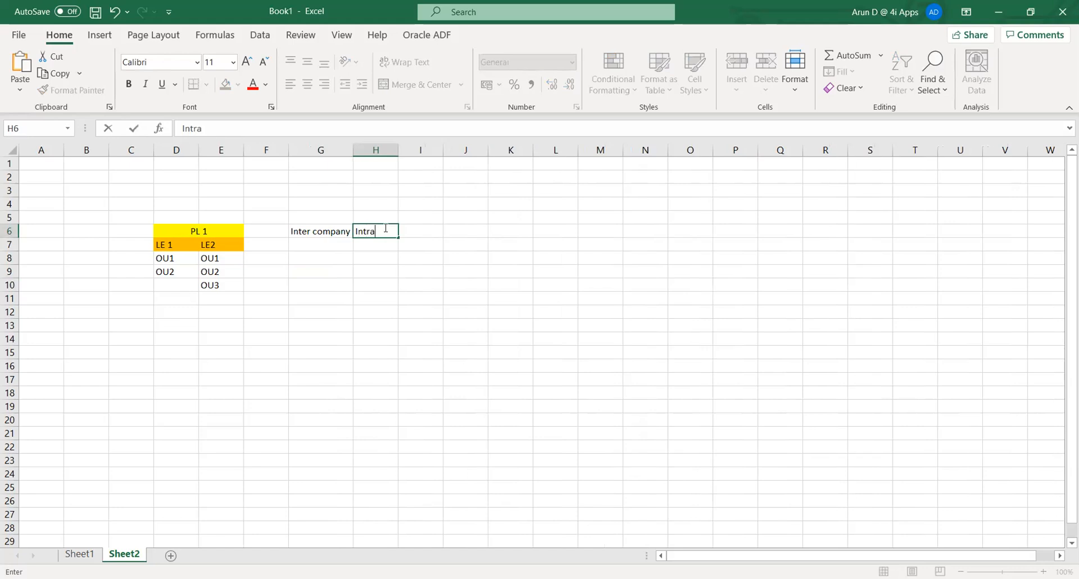
text(company)
key(Tab)
drag(397, 149, 418, 150)
click(169, 258)
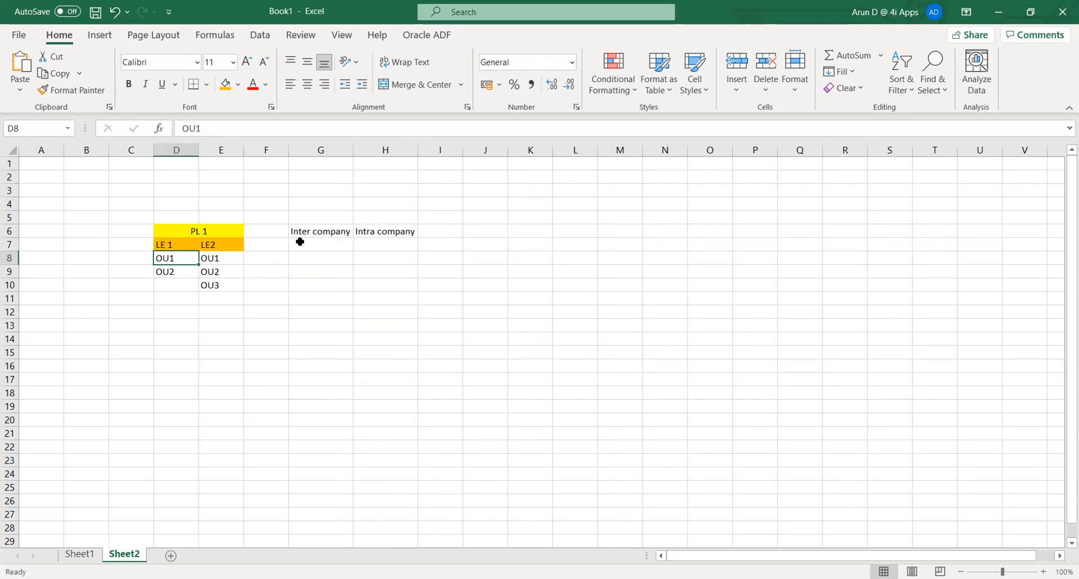
- Enter 'LE-OU1/OU2' in H7 under the Intra company heading
click(364, 245)
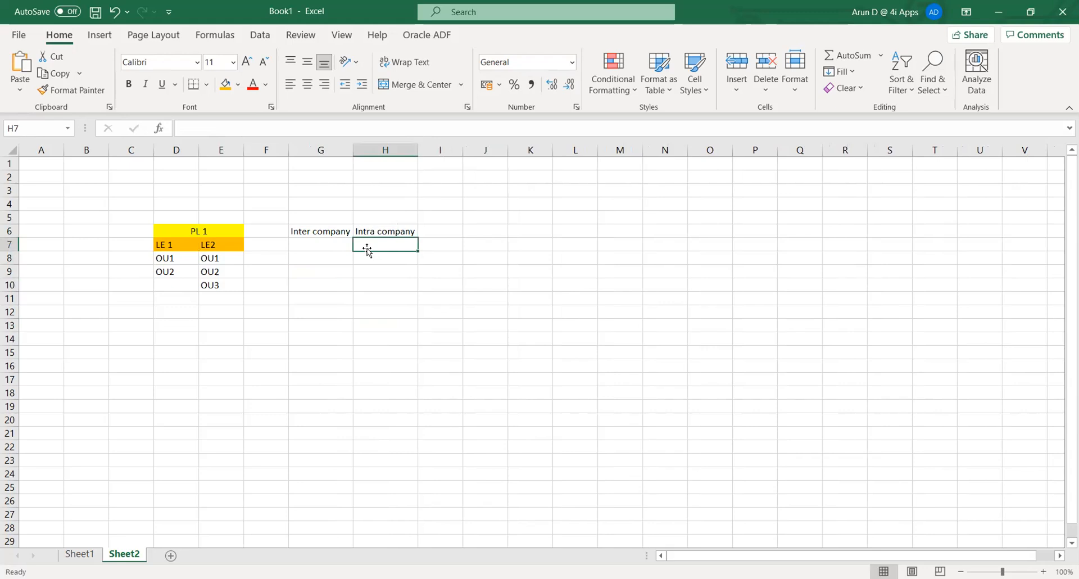
text(LE)
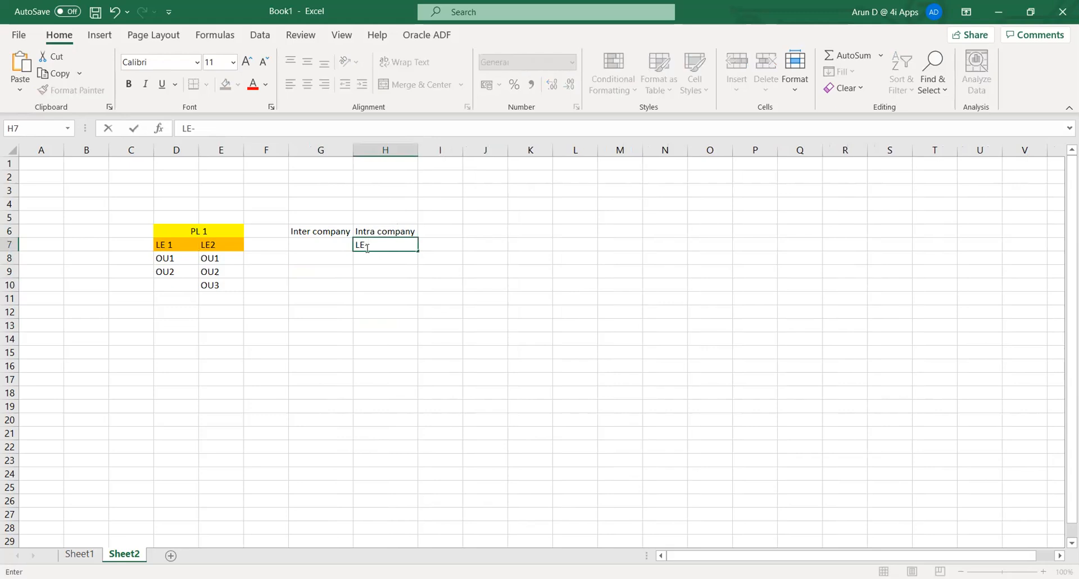
text(-OU)
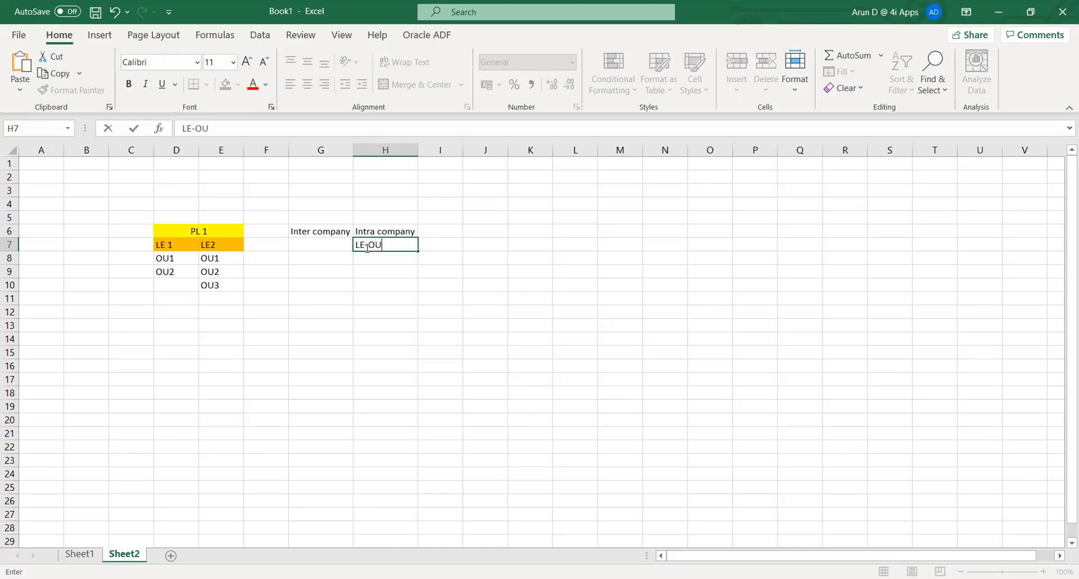
text(1/OU2)
key(Tab)
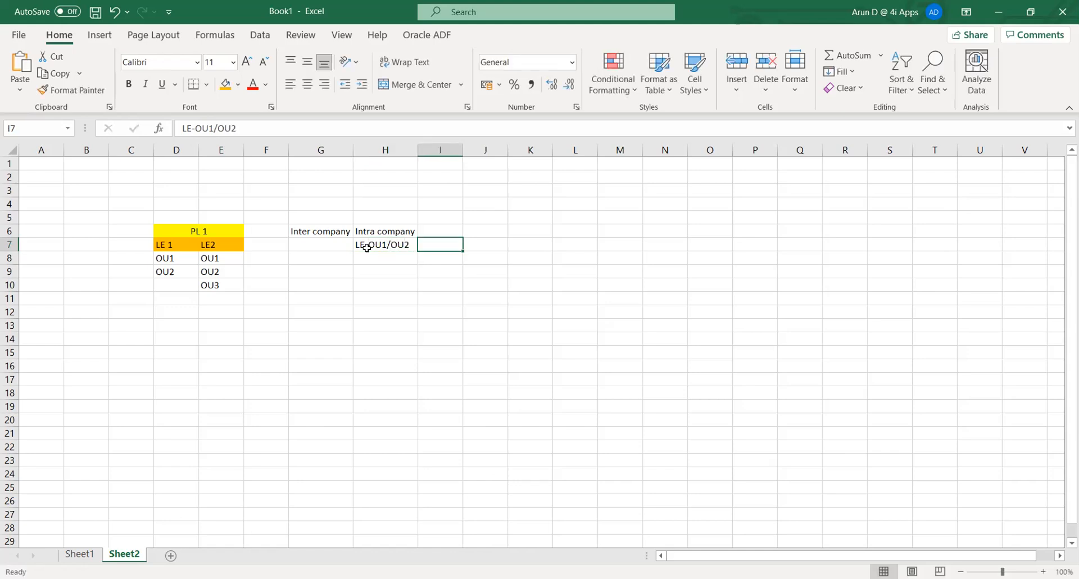
click(368, 251)
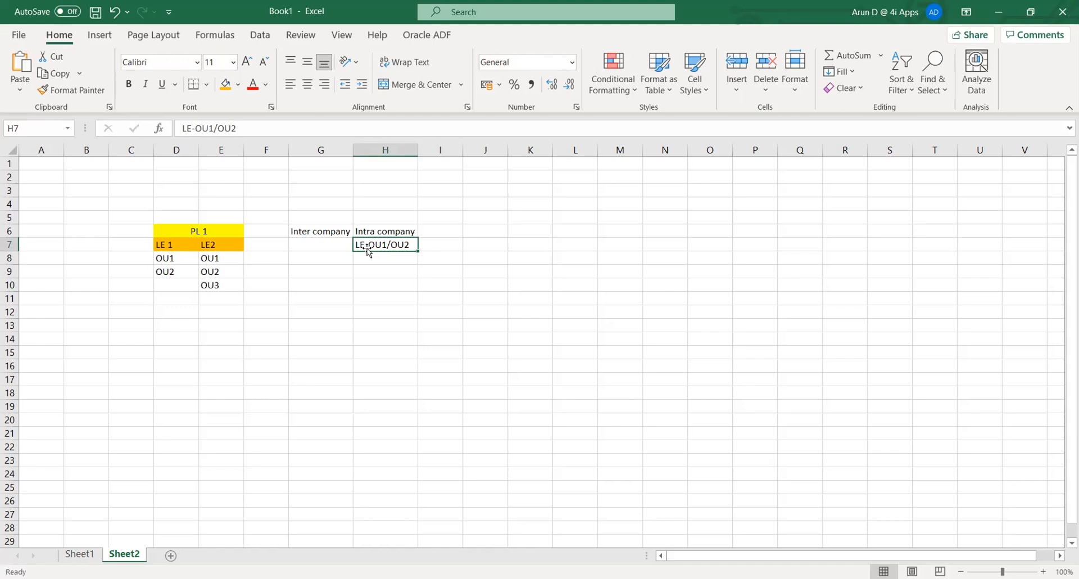
key(Left)
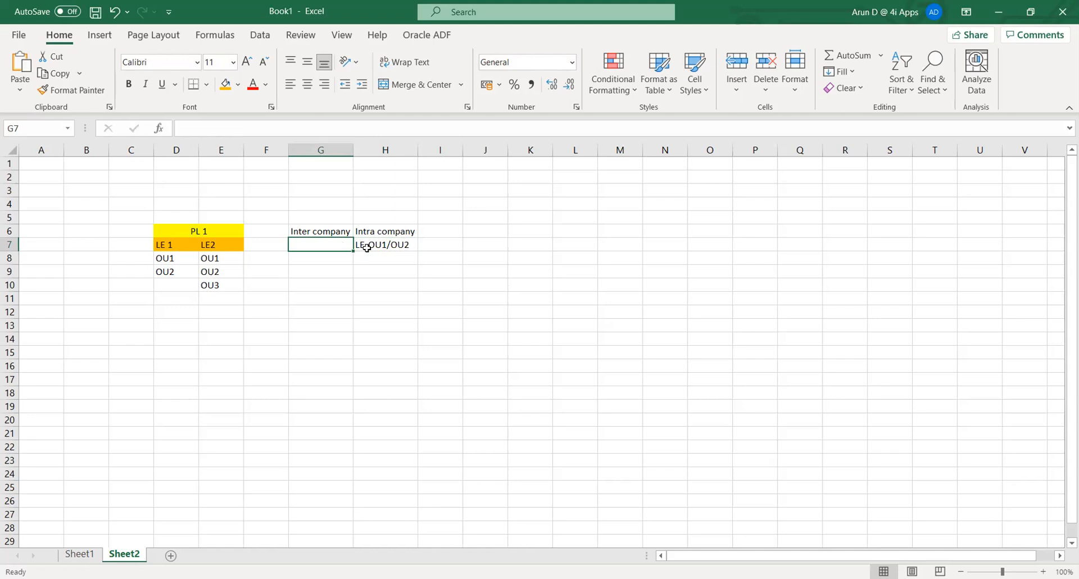
- Enter 'LE1/OU1 & LE2/OU2' in G7 under Inter company and widen column G to show it
text(LE)
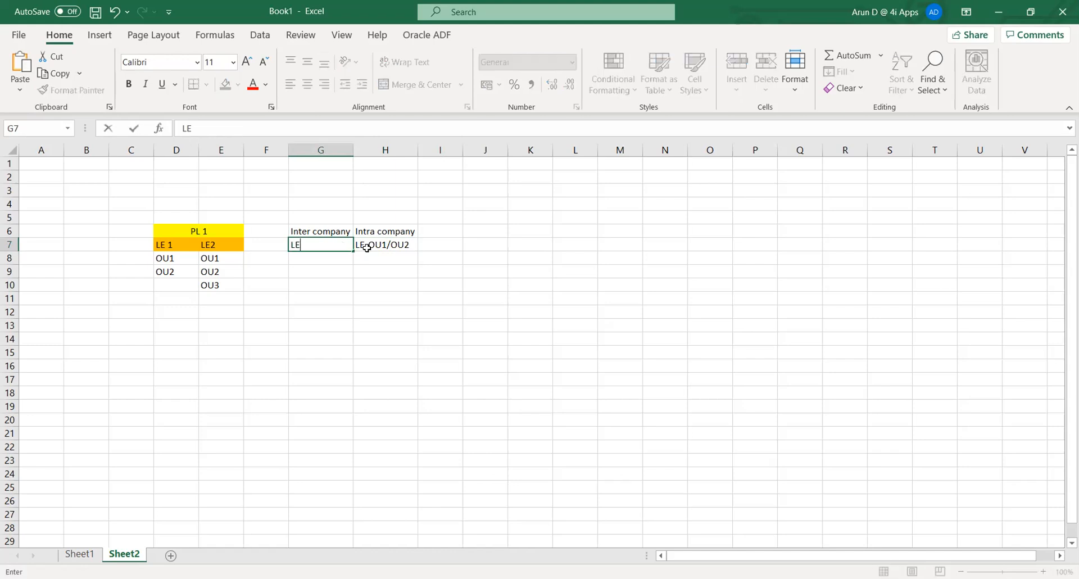
text(1)
text(/)
text(OU)
text(1)
text( & LE)
text(2/)
text(OU)
text(2)
click(370, 250)
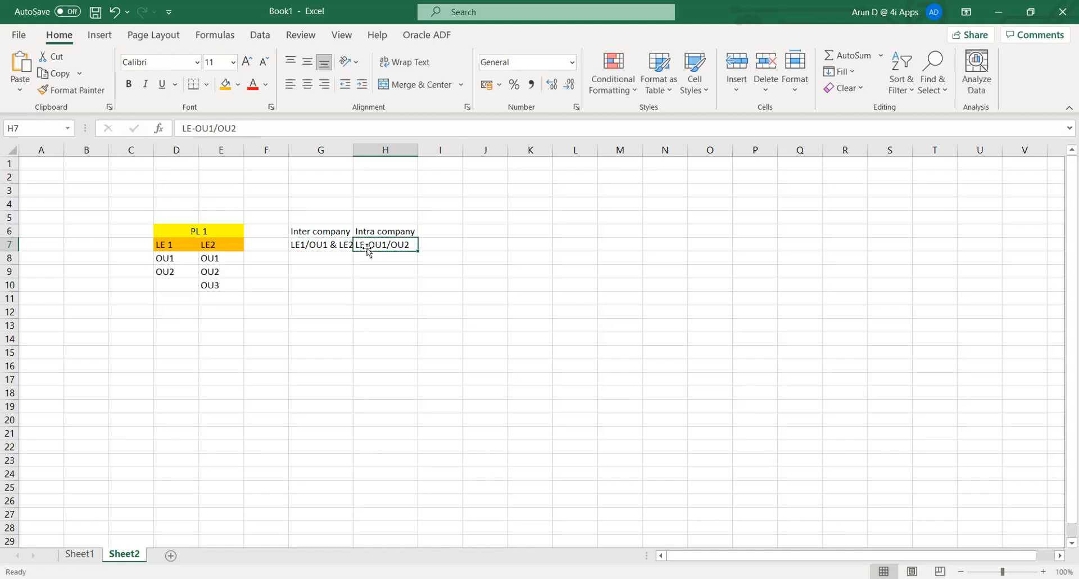
drag(353, 149, 380, 150)
click(420, 348)
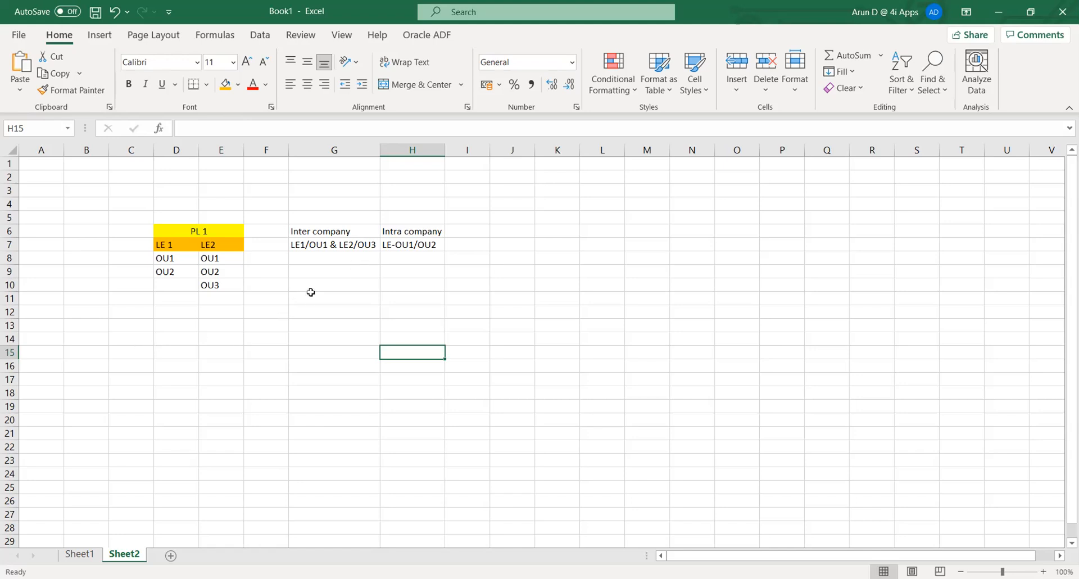
click(334, 283)
click(323, 260)
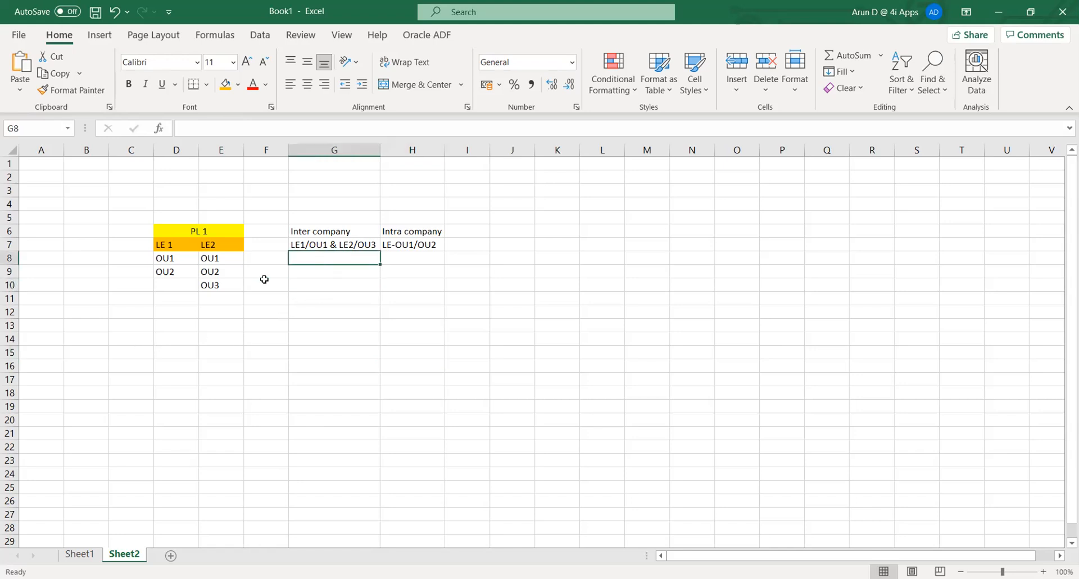
click(137, 257)
click(135, 244)
click(168, 230)
click(300, 276)
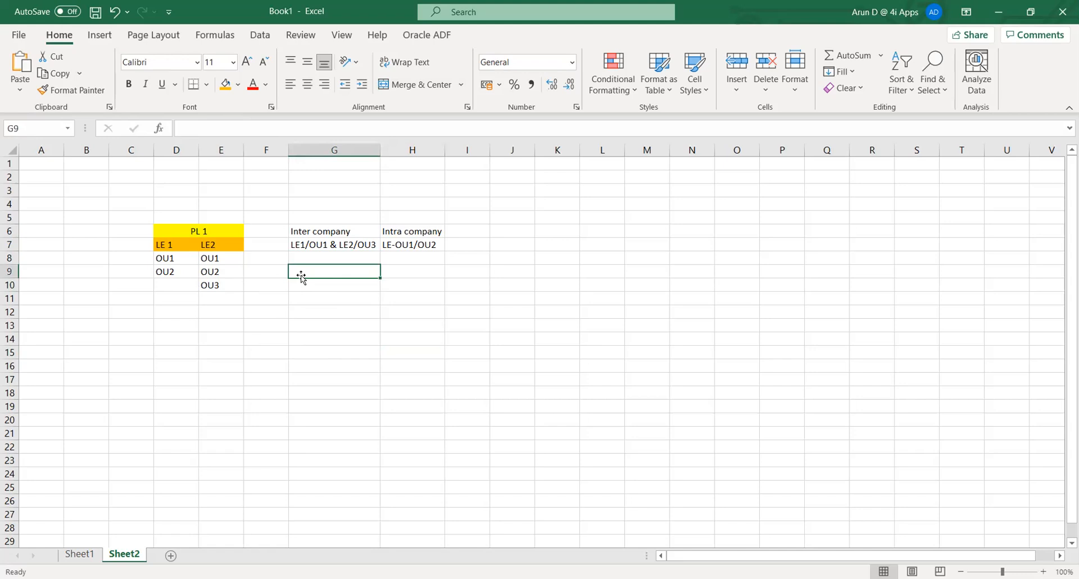
click(171, 244)
drag(168, 255, 172, 269)
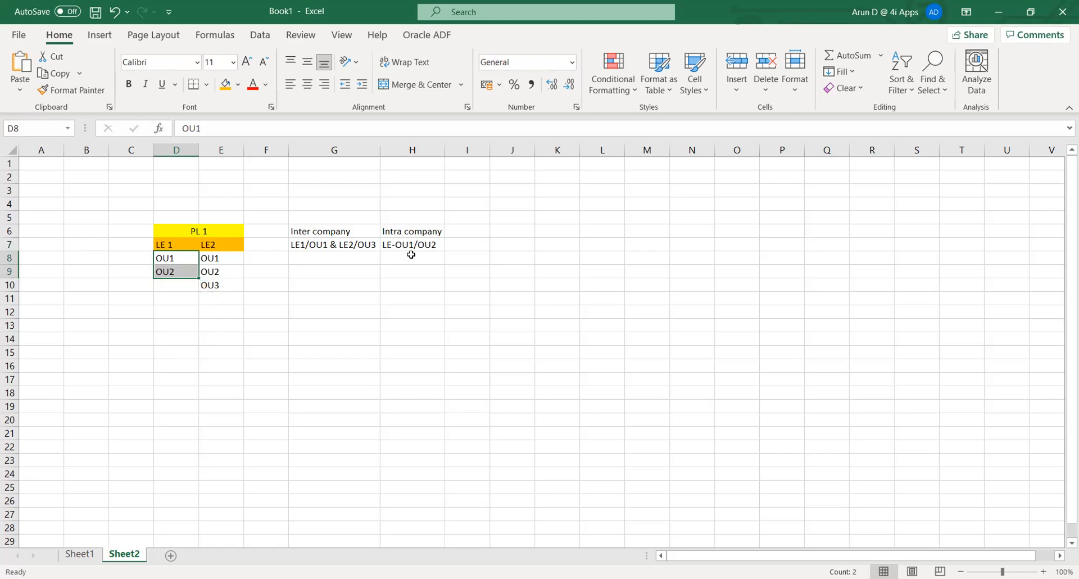
click(179, 389)
drag(162, 258, 206, 259)
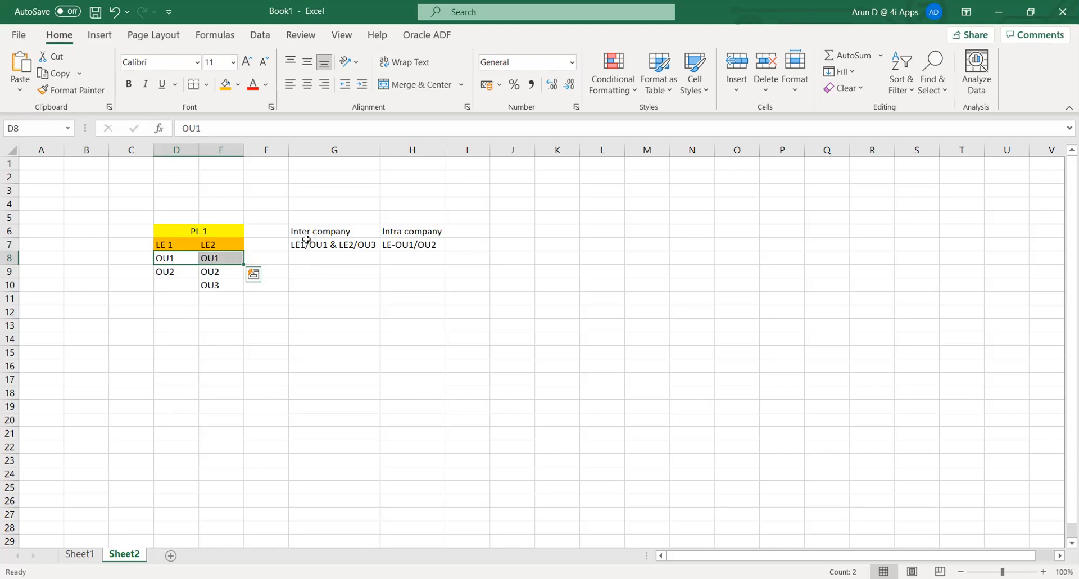
click(351, 348)
click(466, 230)
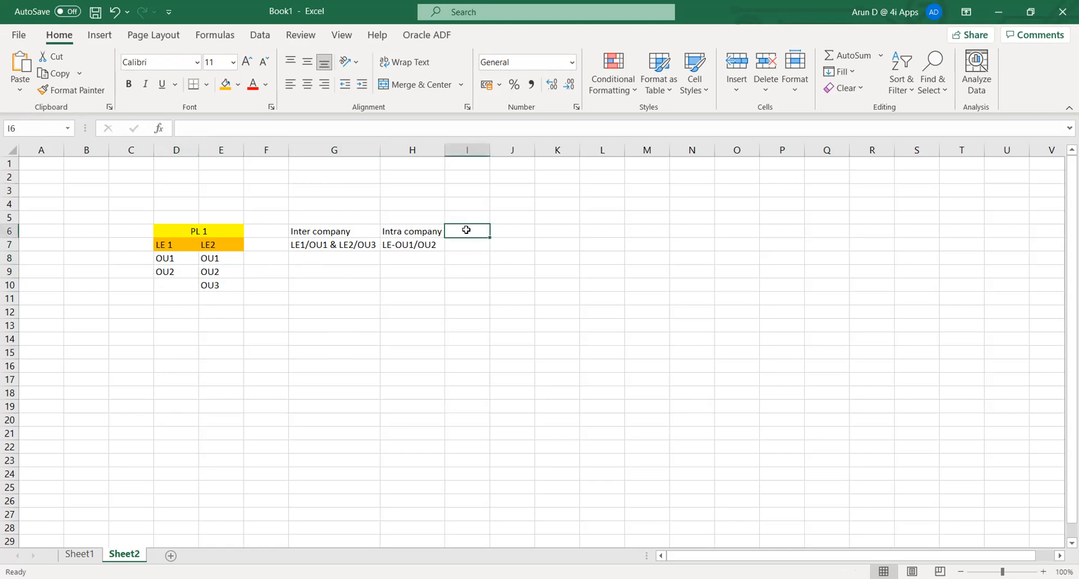
- Enter the heading 'AGIS' in cell I6 beside Intra company
text(AGIS)
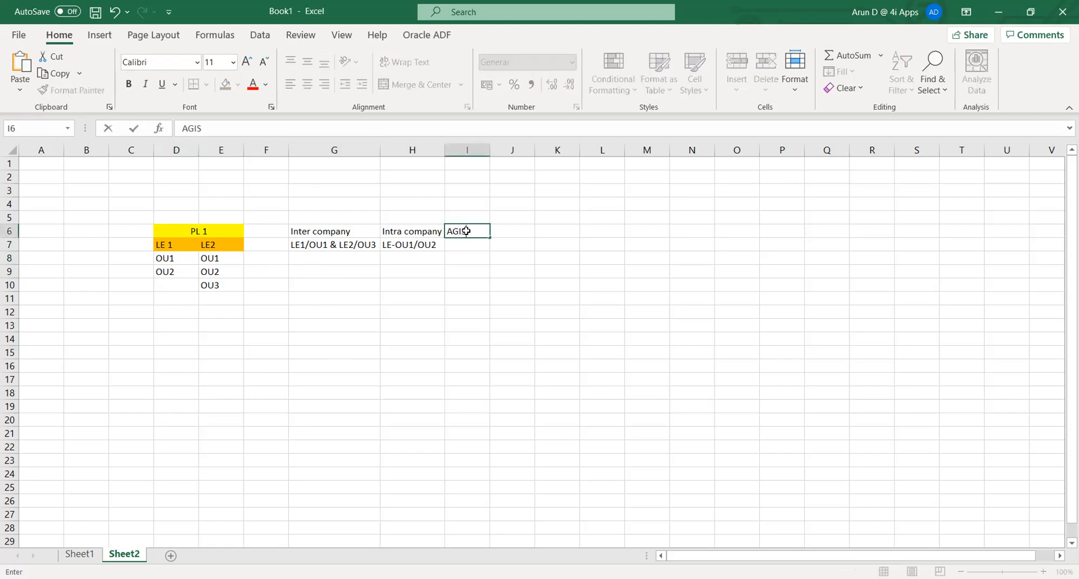
key(Tab)
click(467, 231)
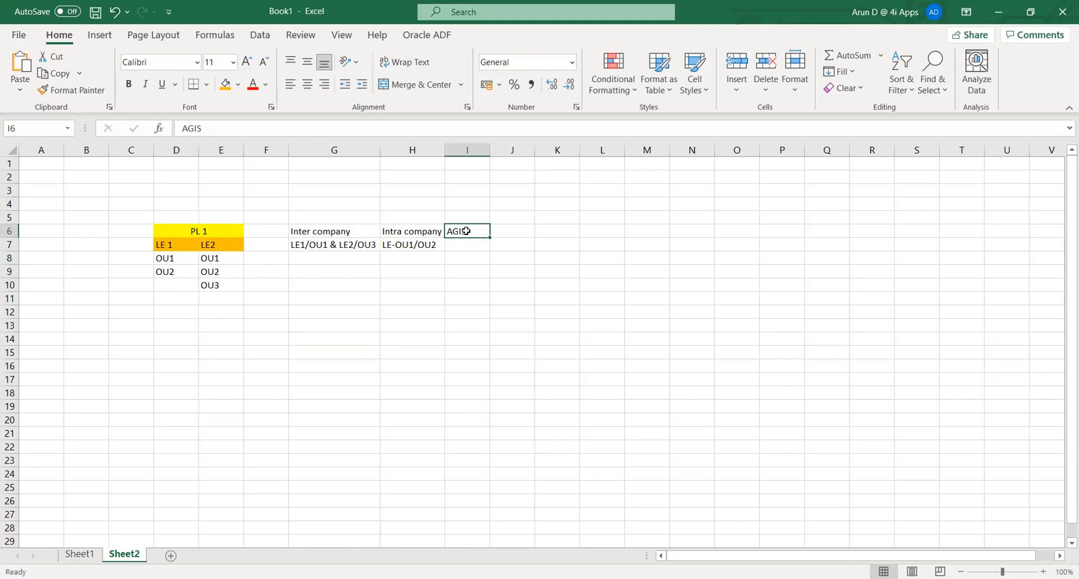
key(Return)
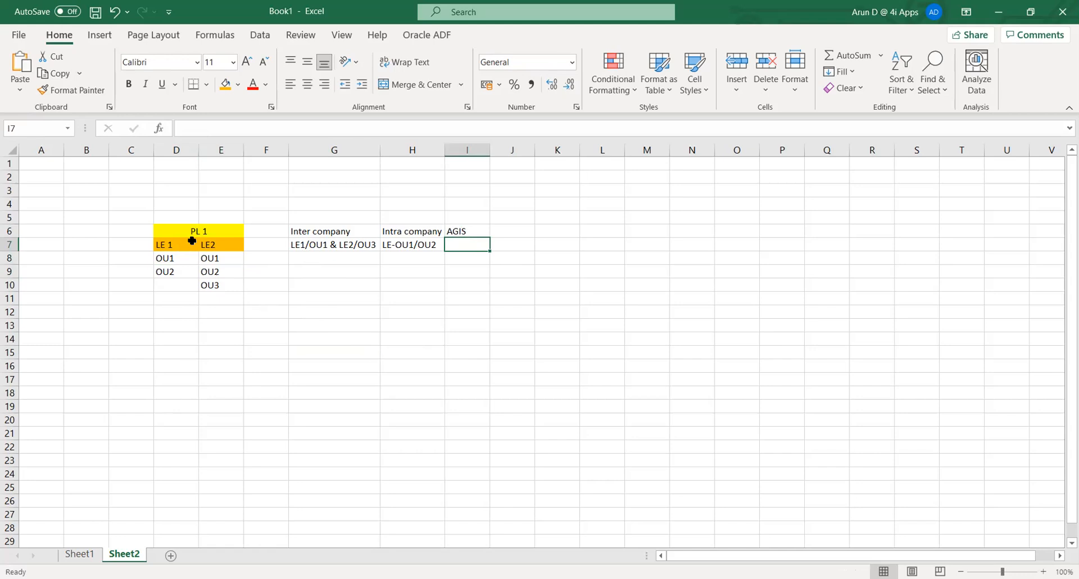
- Point out the LE 1 entries under PL 1, then select the intercompany notes block G5:I11
click(169, 244)
click(170, 259)
click(169, 243)
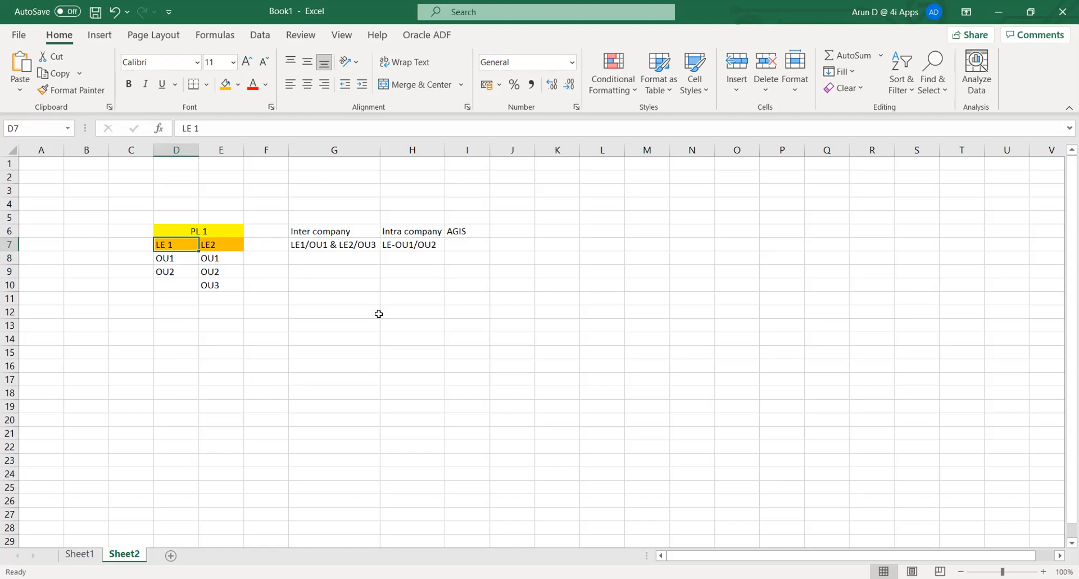
click(330, 346)
drag(292, 216, 475, 297)
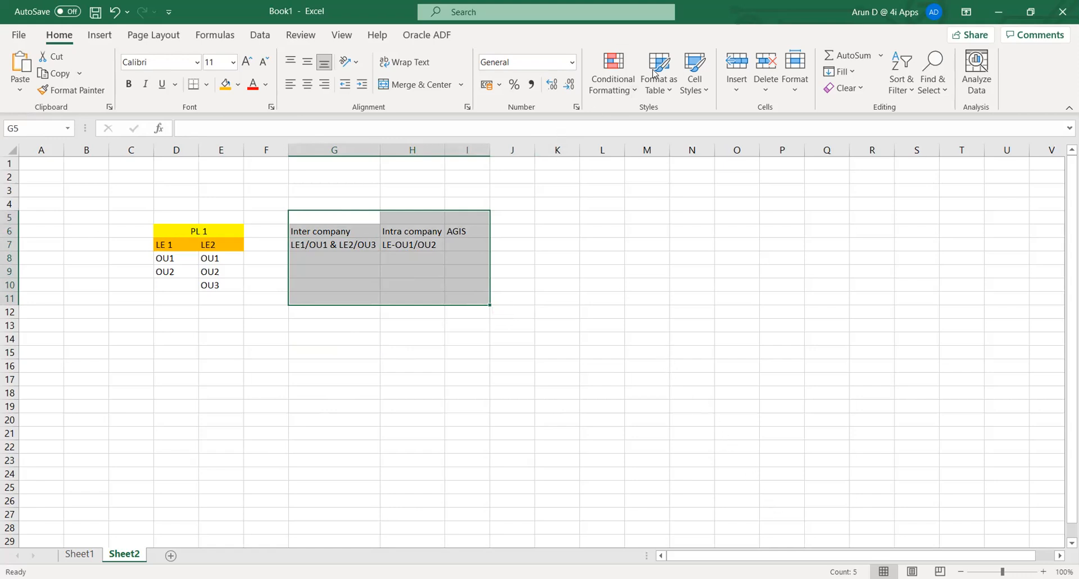
key(alt+Tab)
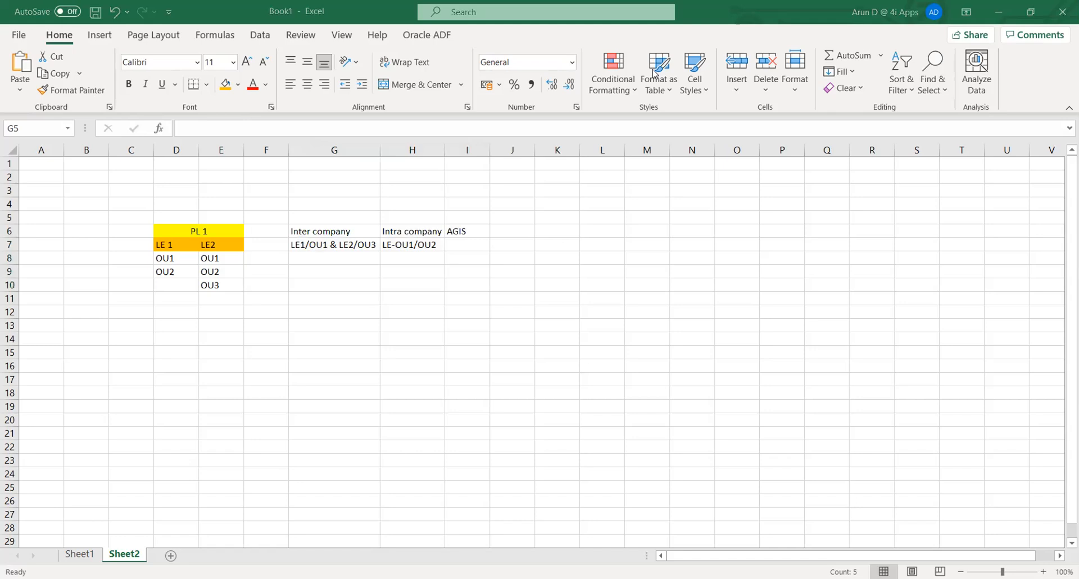
- Return to the TATA_PL Ledger Options page and focus the Journal Reversal Criteria Set field
key(alt+Tab)
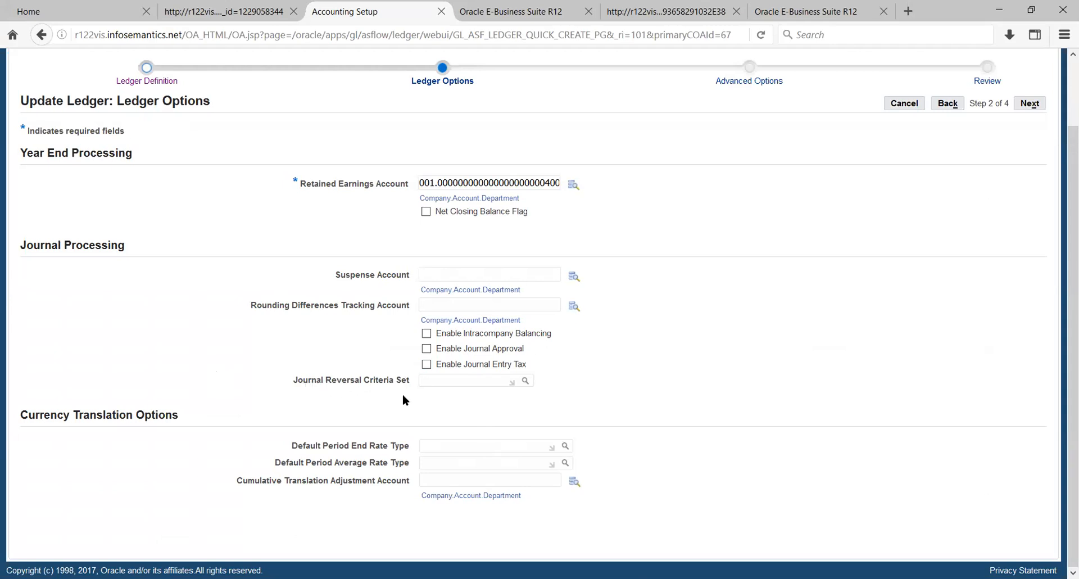
click(482, 377)
drag(22, 419, 177, 432)
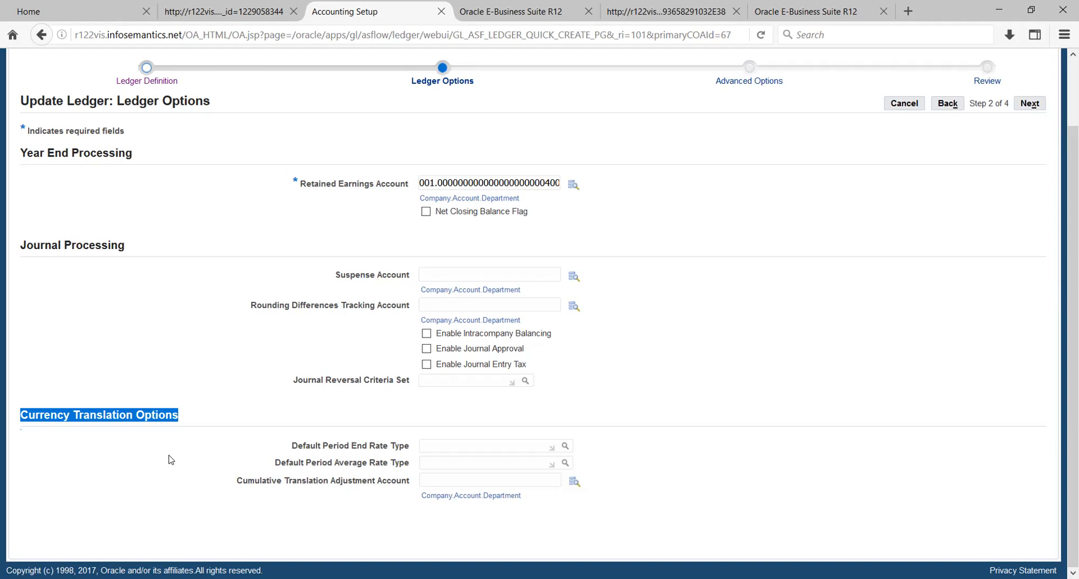
click(456, 447)
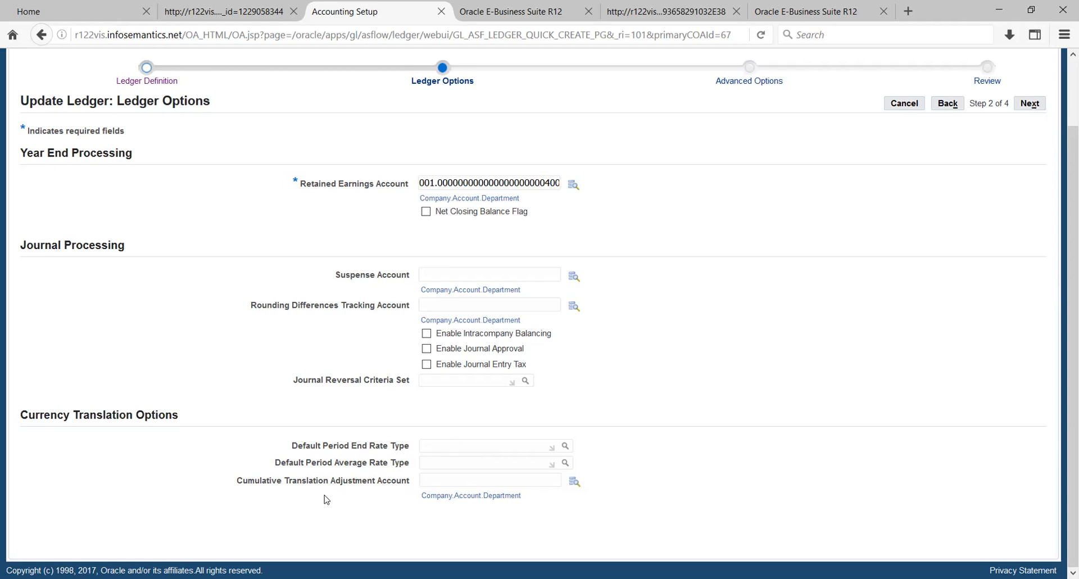
- Continue the TATA_PL ledger update from Ledger Options to the Advanced Options step (3 of 4)
drag(238, 482, 407, 482)
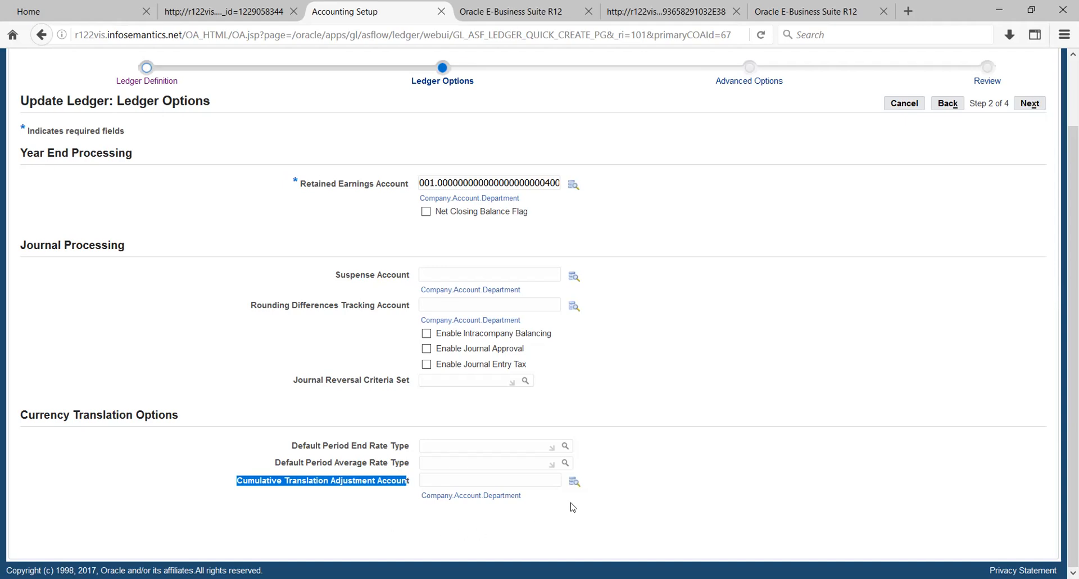
click(739, 470)
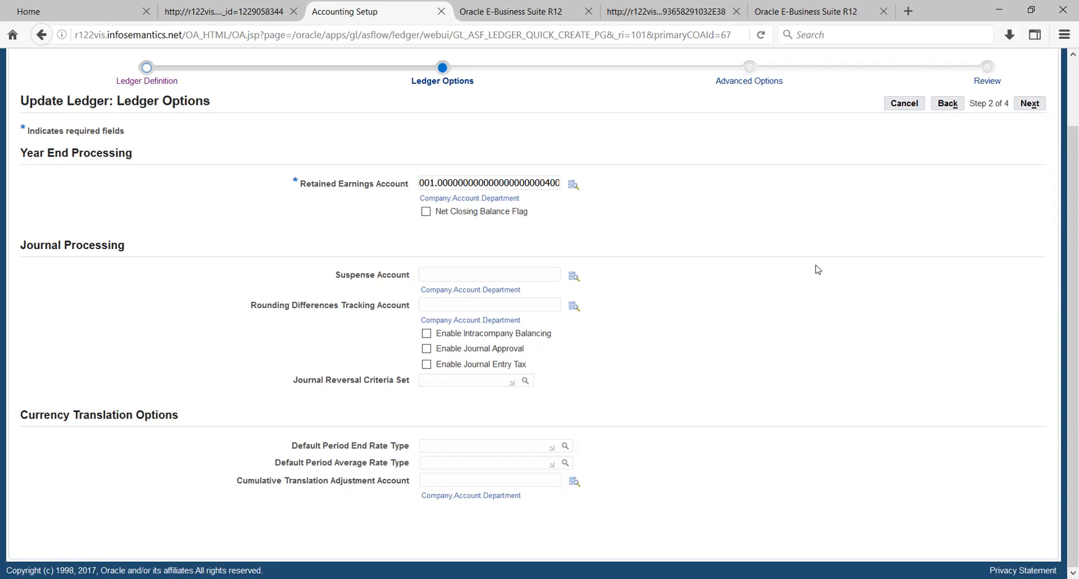
click(1025, 106)
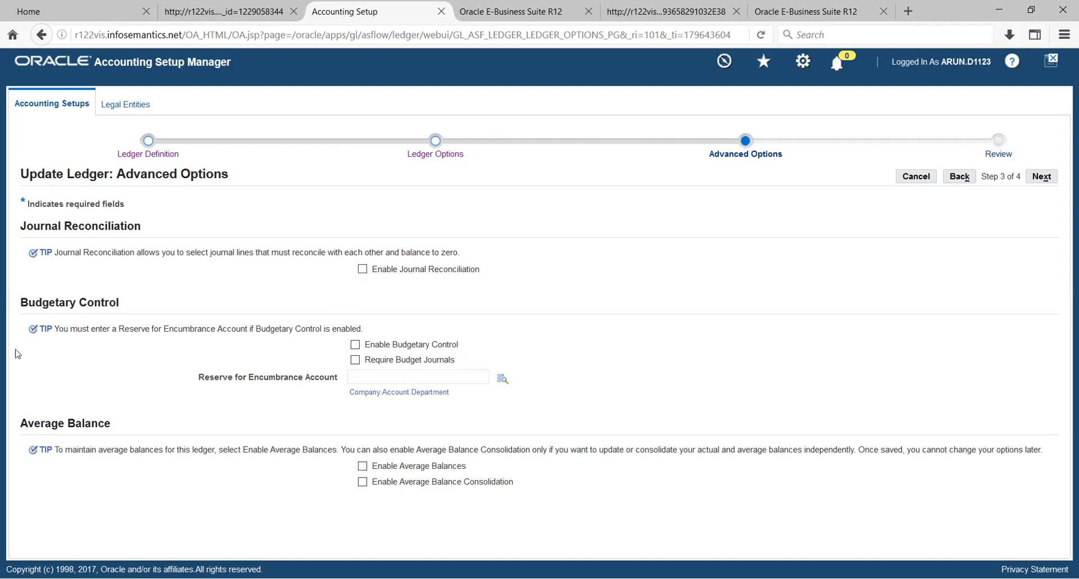
drag(21, 304, 175, 310)
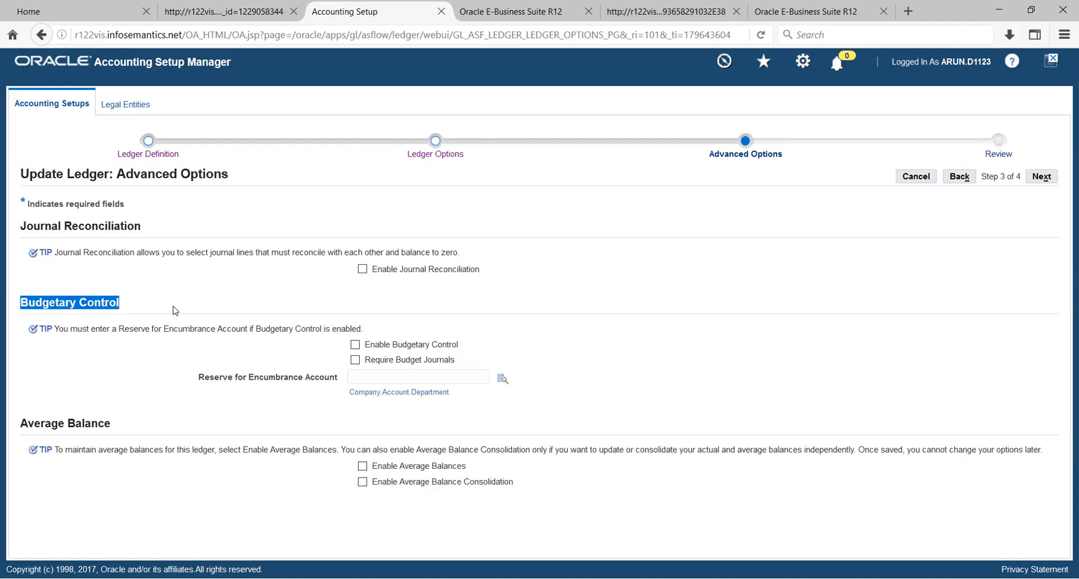
- Leave reconciliation, budgetary control and average balances disabled and advance to the Review step
click(175, 310)
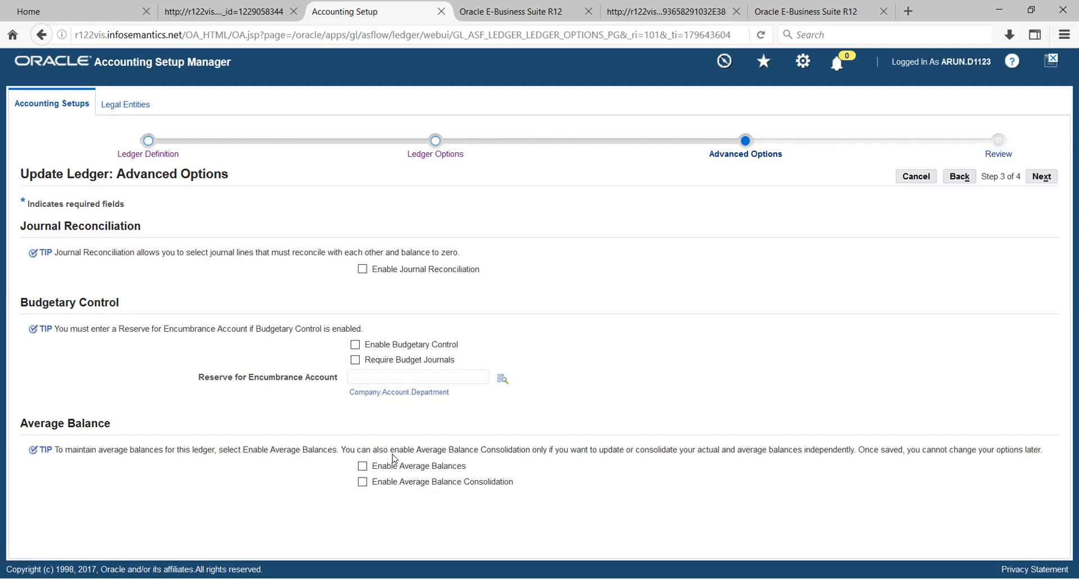
click(1042, 176)
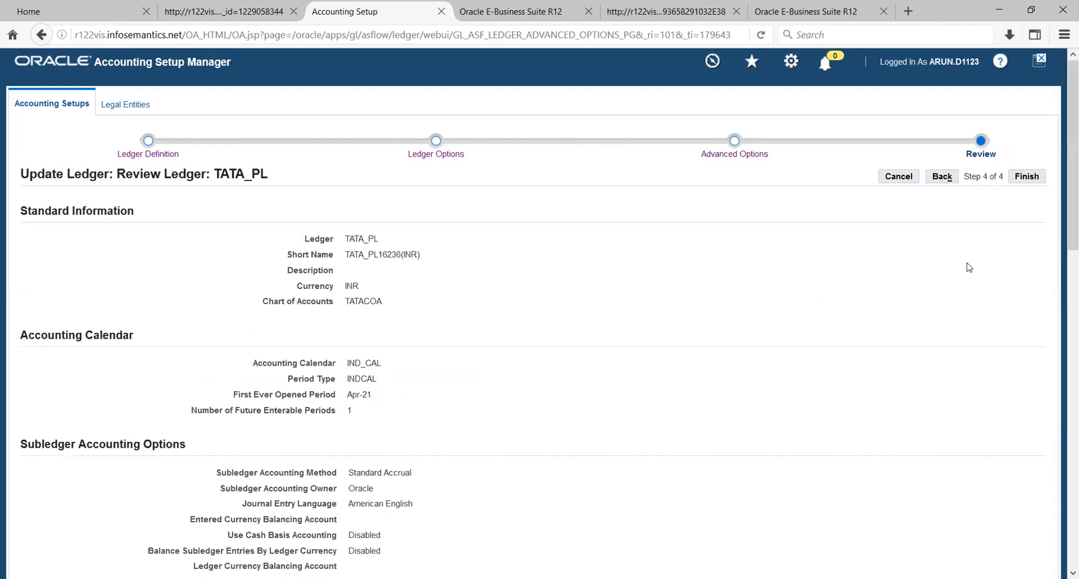
- Review the TATA_PL ledger summary (INR, TATACOA, IND_CAL) and finish the ledger update
scroll(969, 268, down, 1)
scroll(969, 269, down, 10)
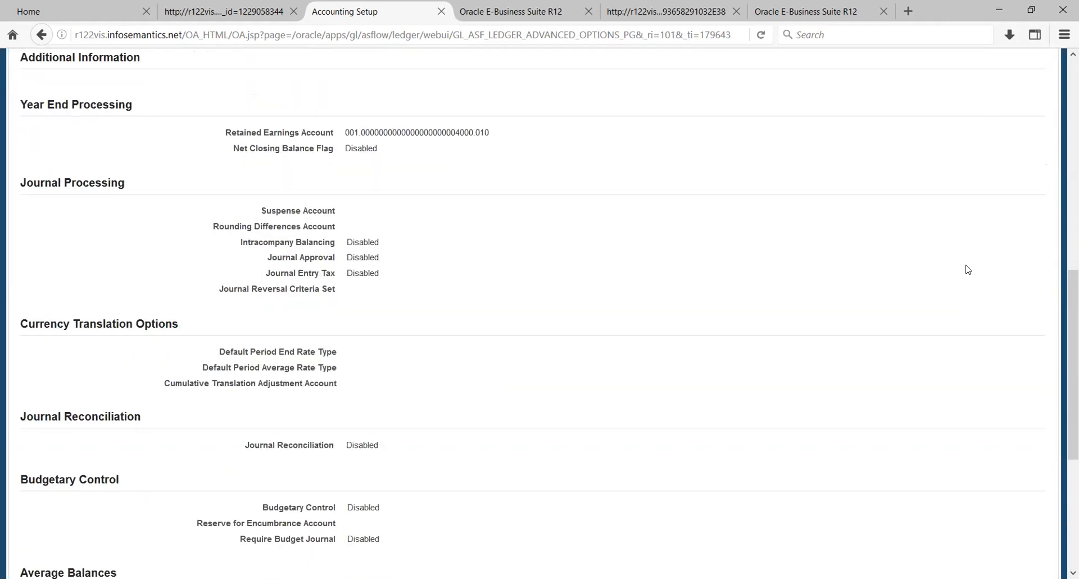
scroll(968, 270, down, 3)
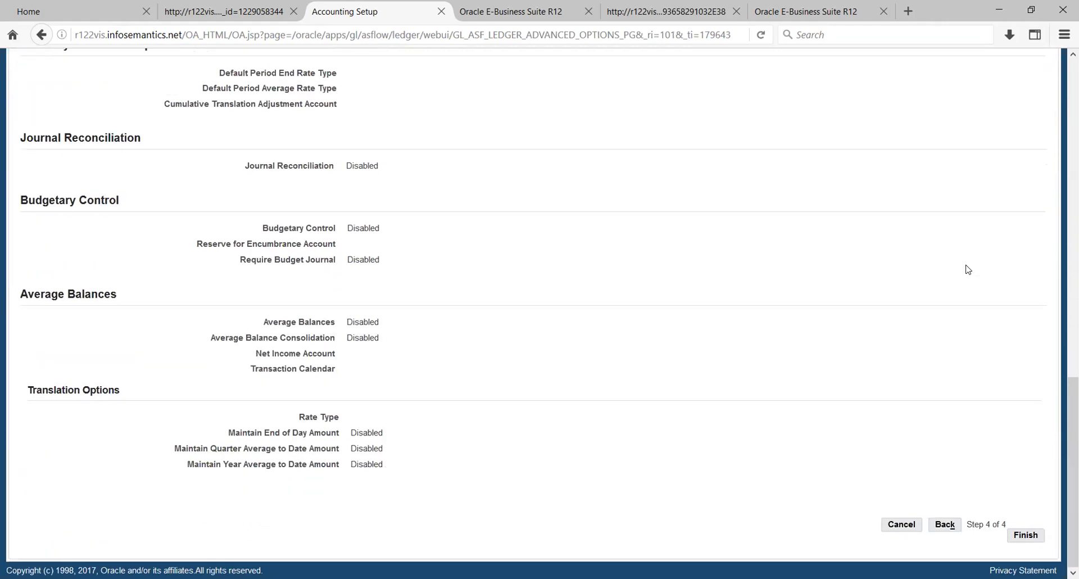
scroll(969, 269, up, 14)
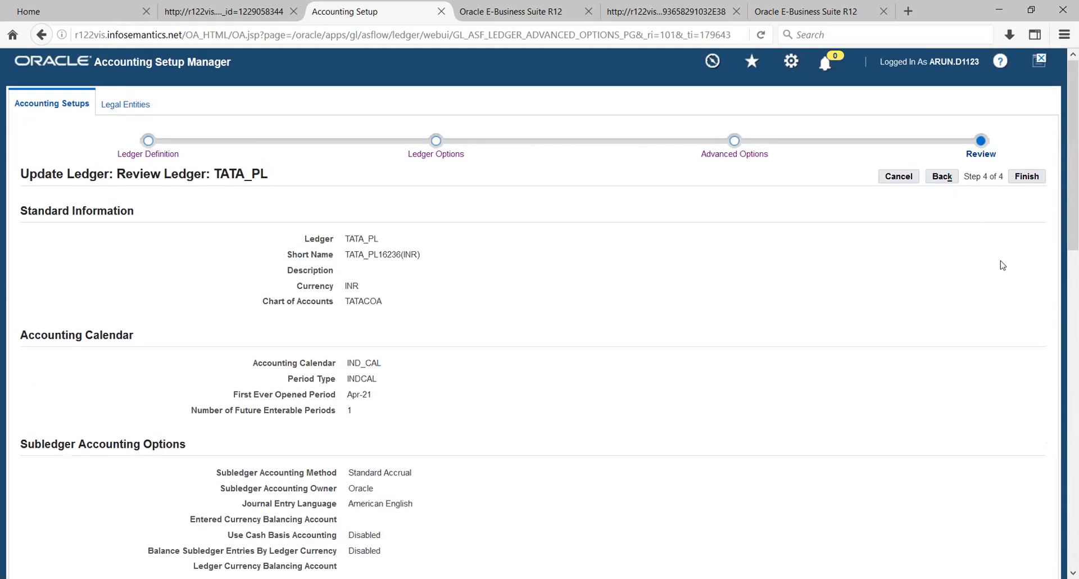
click(1026, 176)
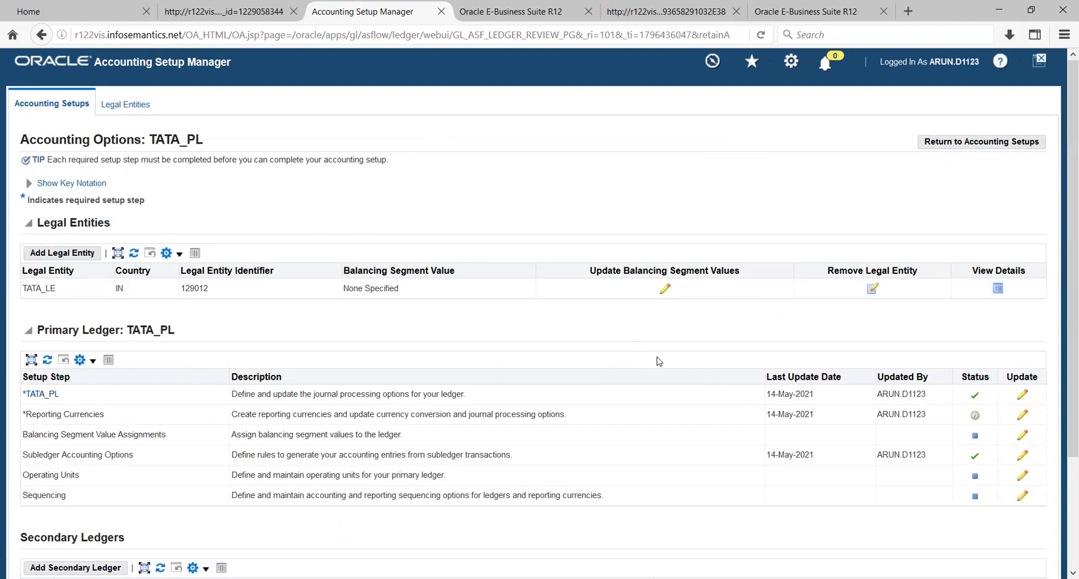
- Set Corporate period-end and period-average rate types on TATA_PL(SGD), apply, and mark Reporting Currencies complete
click(1022, 415)
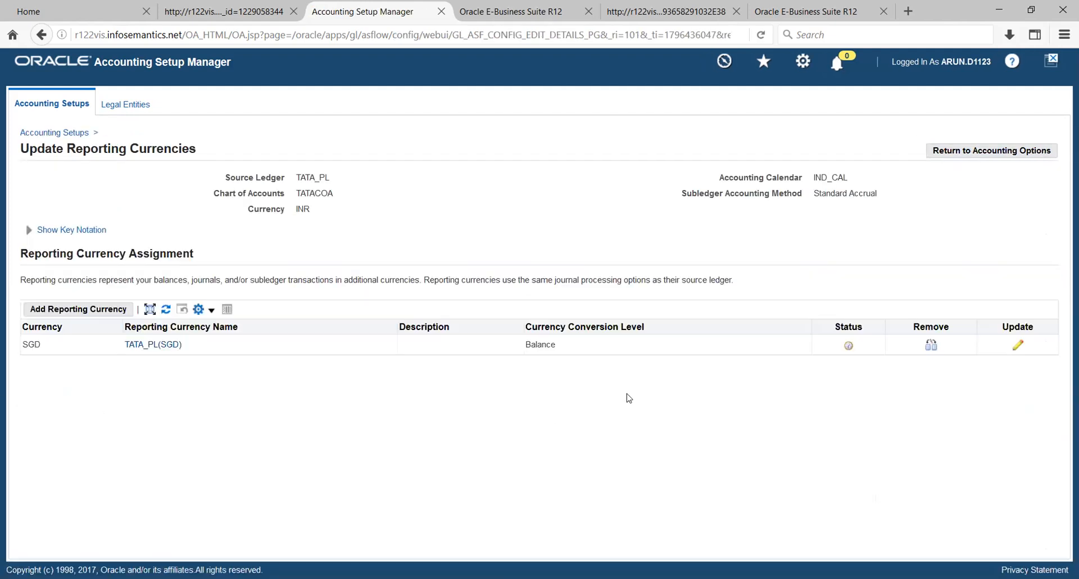
click(1018, 346)
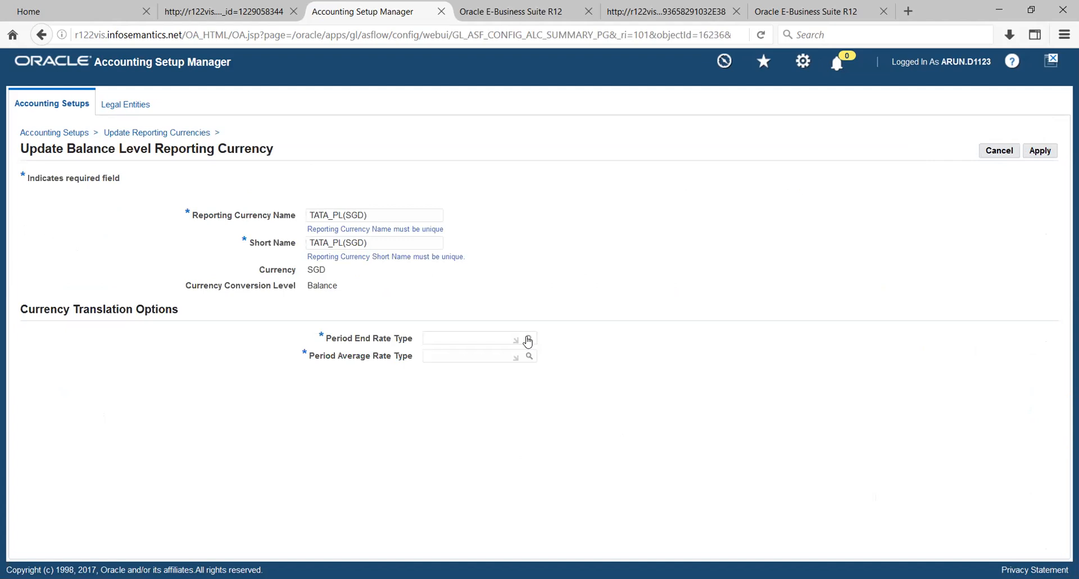
click(529, 338)
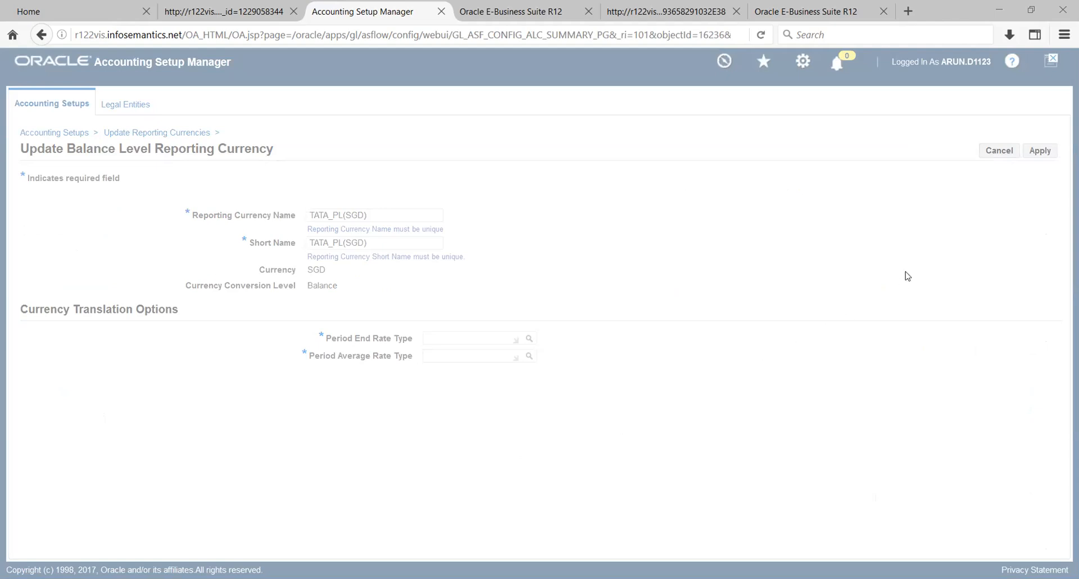
click(487, 352)
text(Corp)
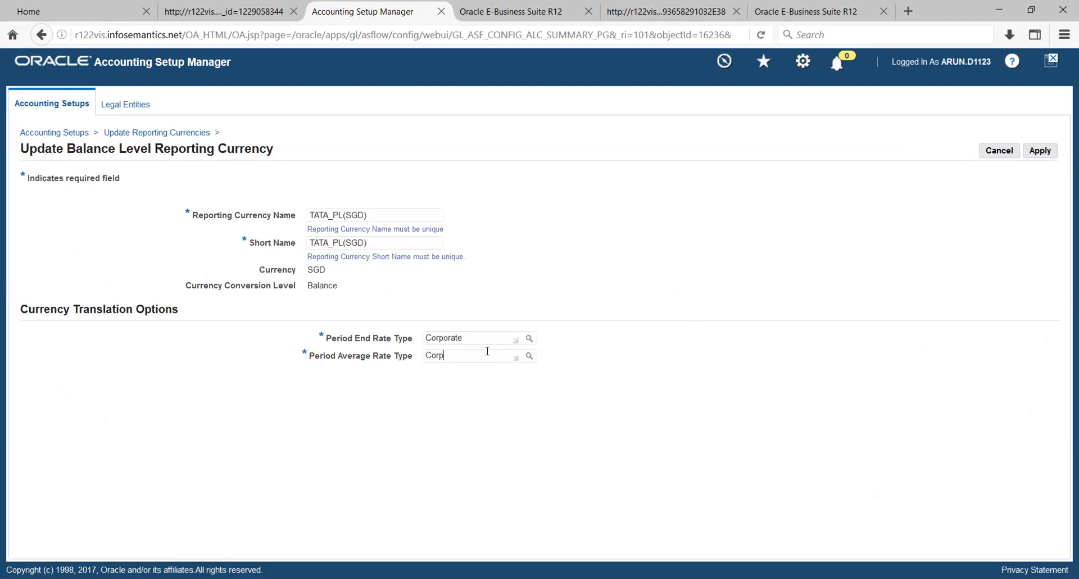
key(Tab)
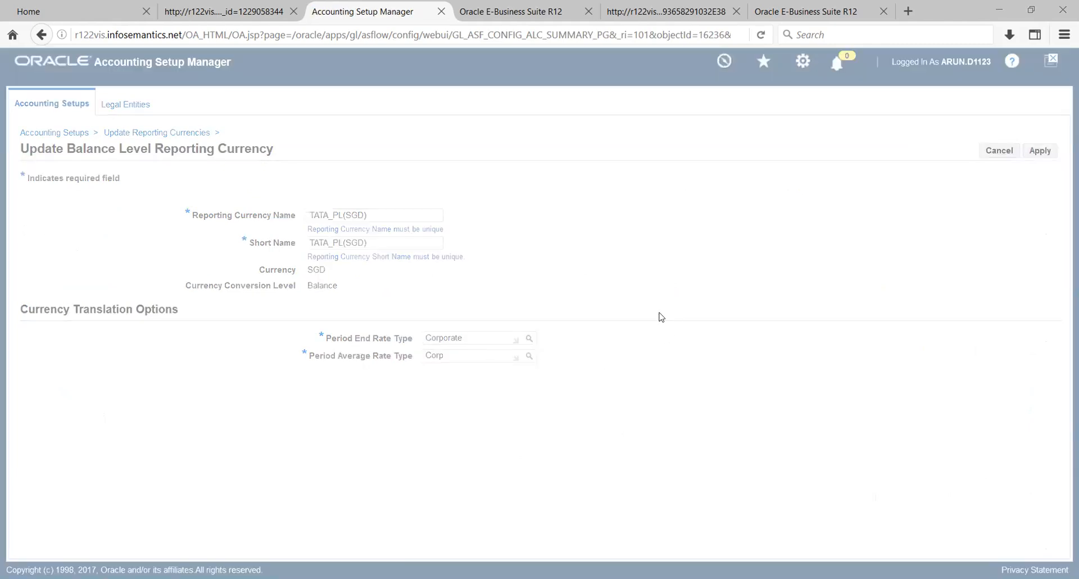
click(1039, 151)
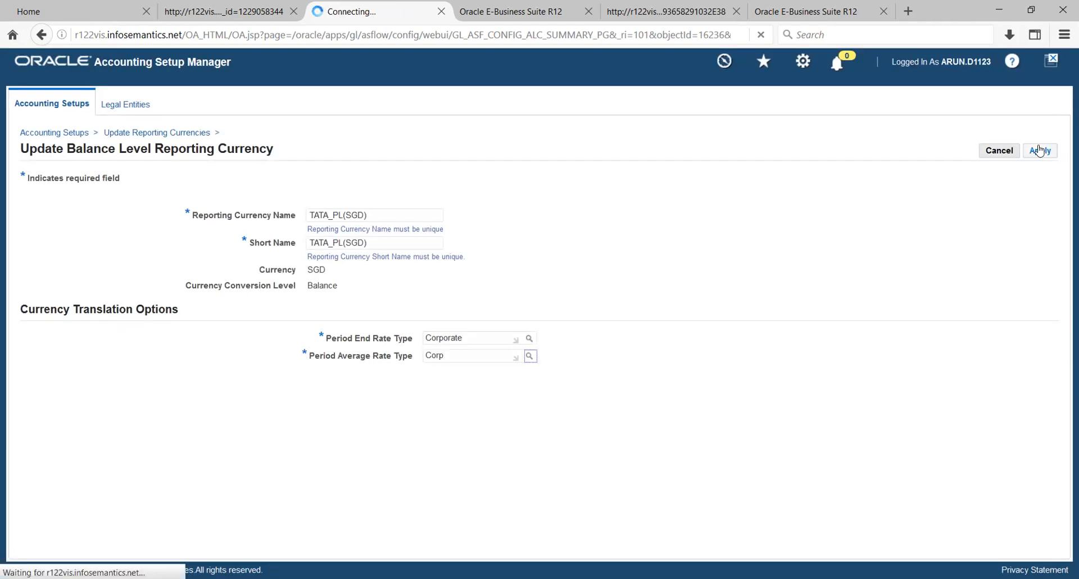
click(1039, 151)
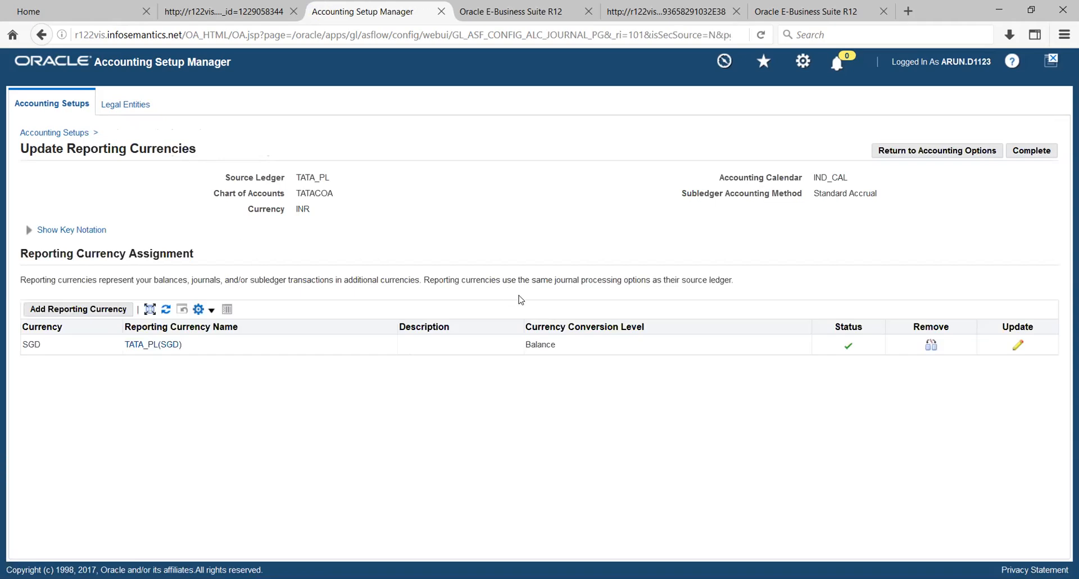
click(1017, 152)
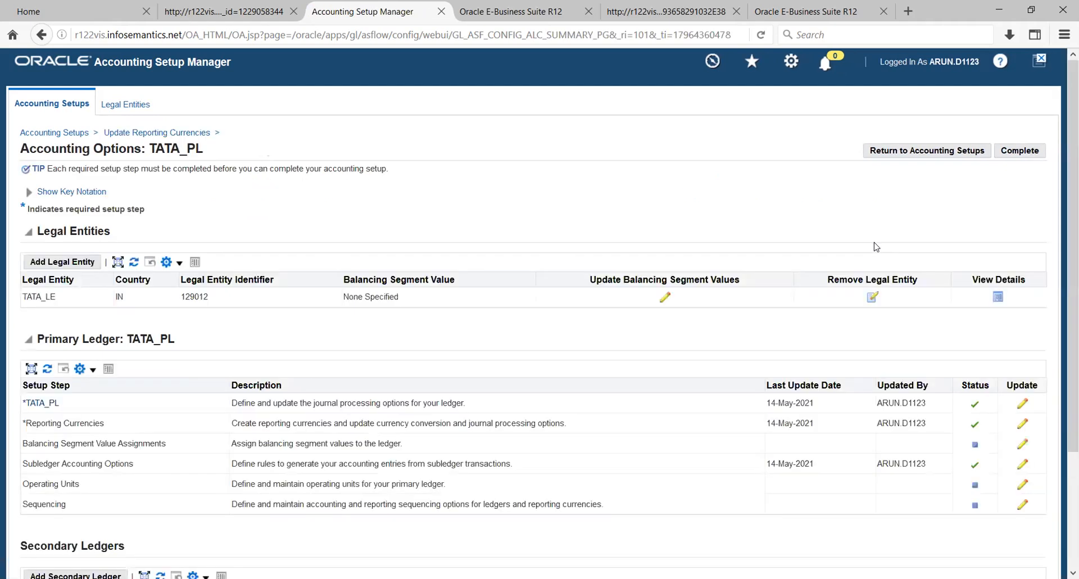
scroll(846, 368, down, 3)
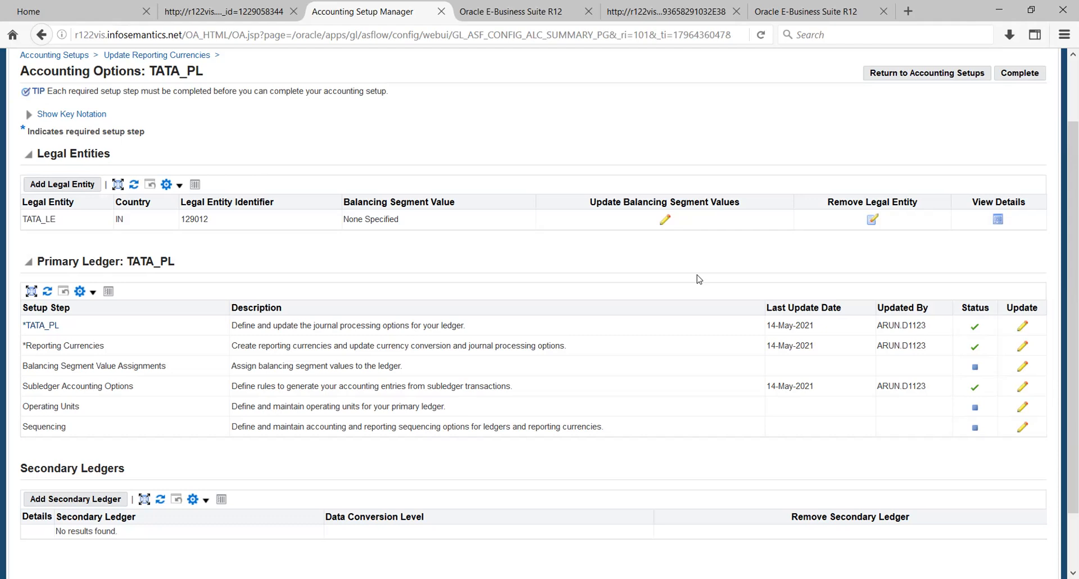
click(1024, 367)
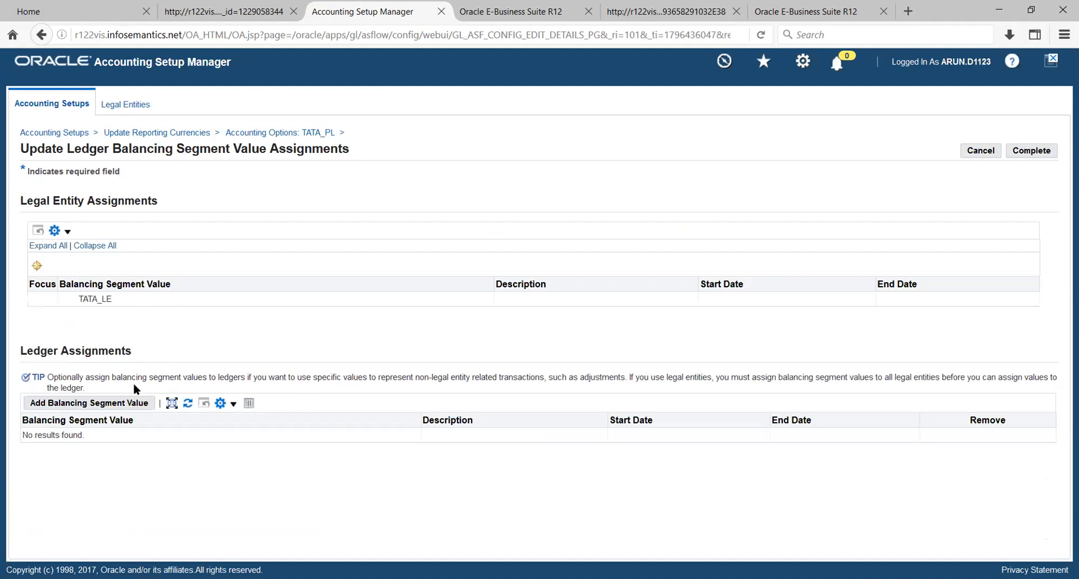
click(117, 405)
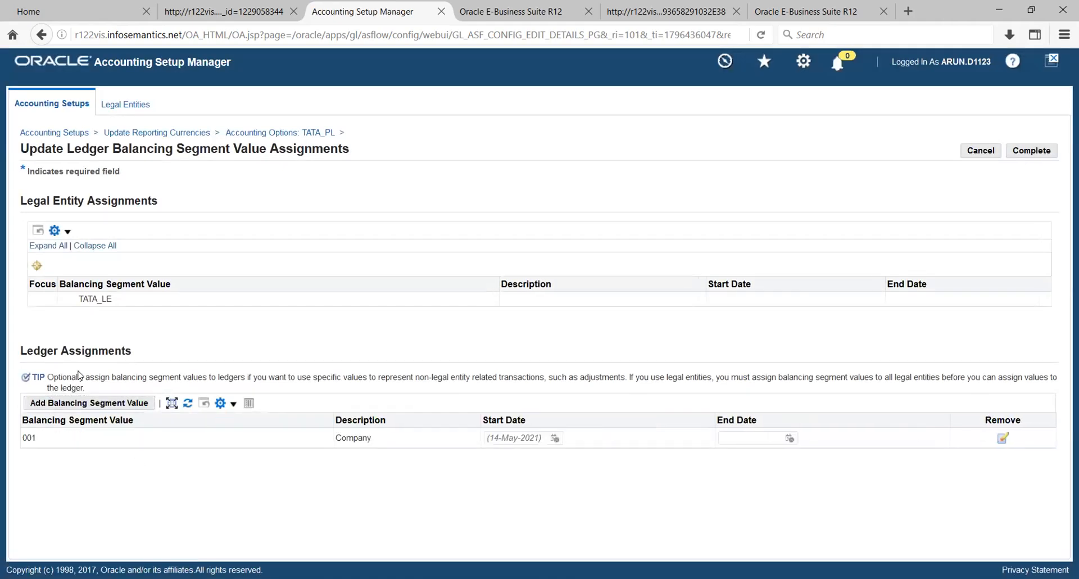
click(89, 403)
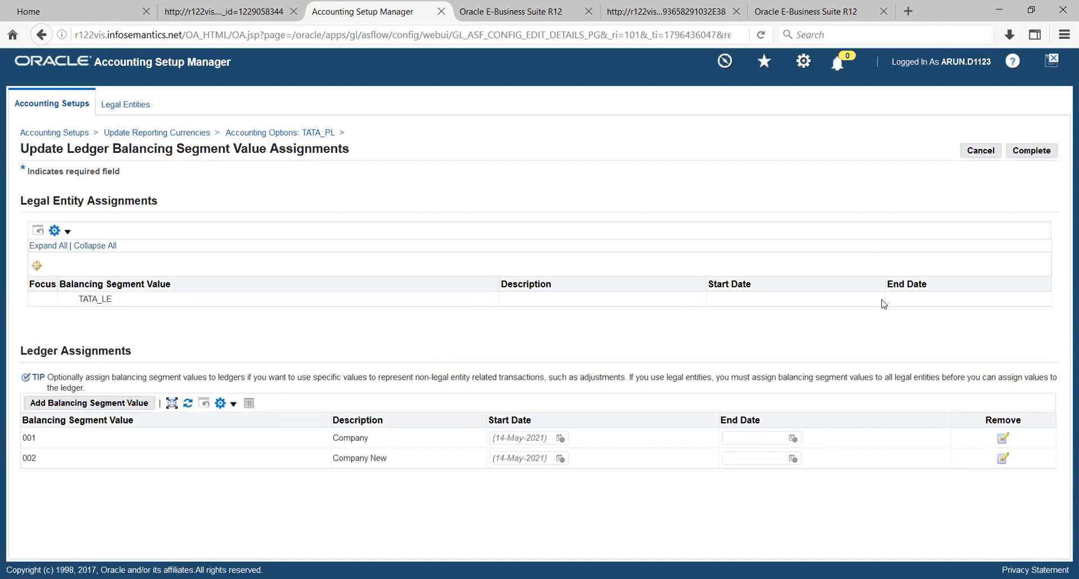
click(1037, 152)
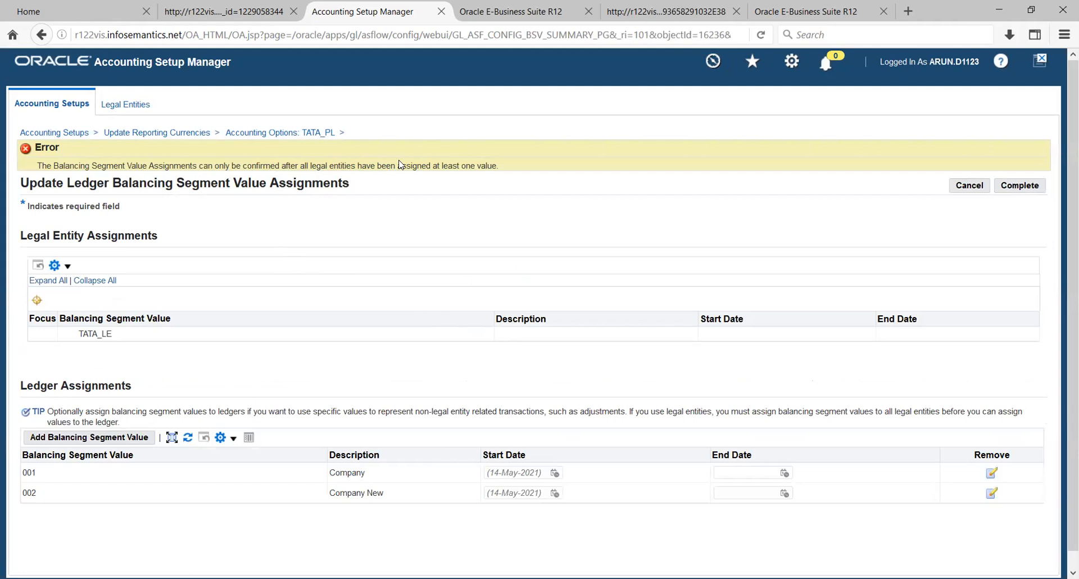
click(977, 186)
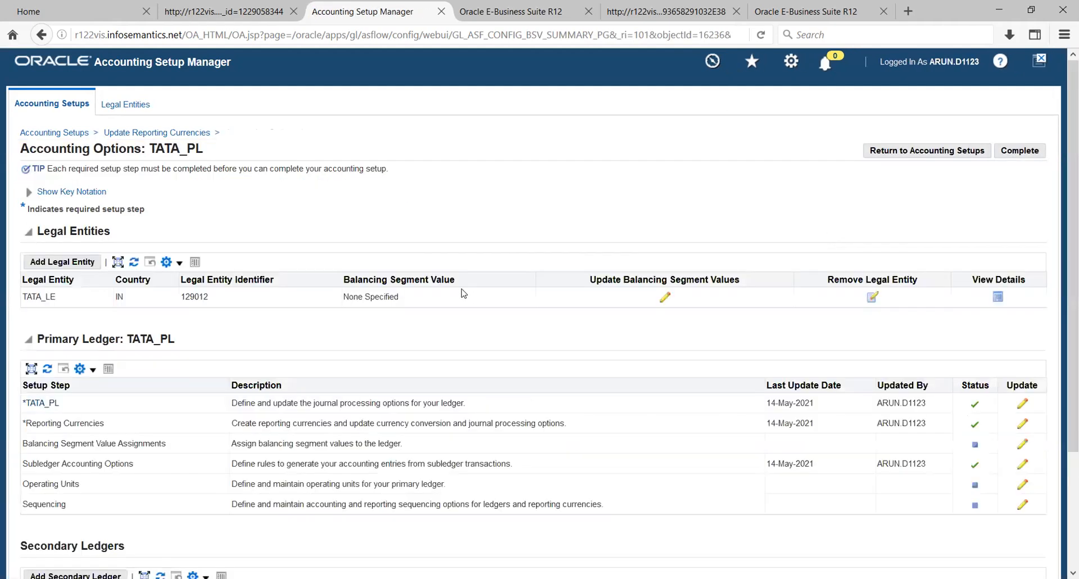
- Assign balancing segment value 001 to legal entity TATA_LE and reopen the ledger's balancing segment assignments
click(666, 298)
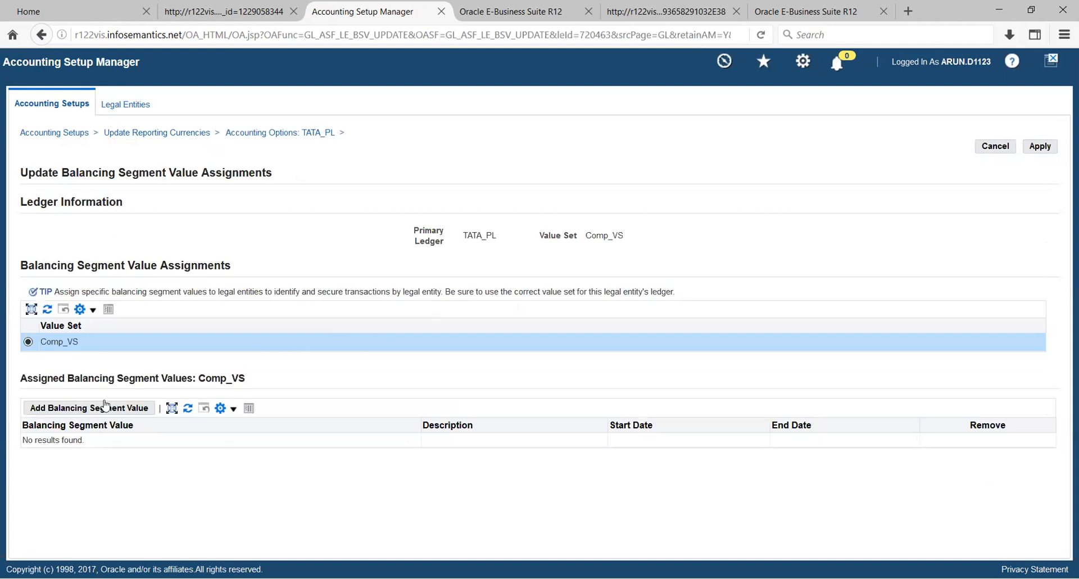
click(97, 411)
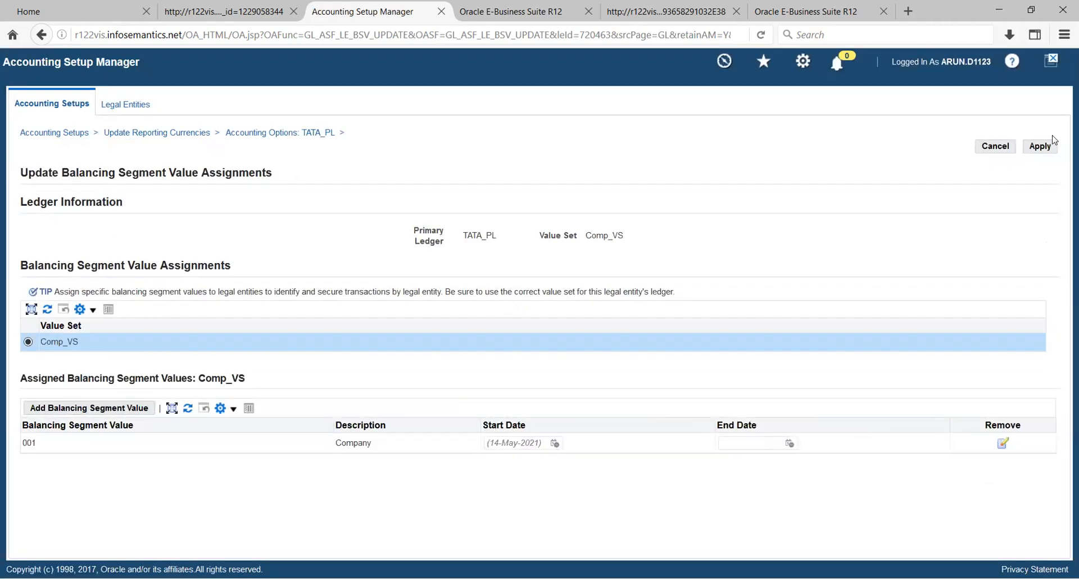
click(1043, 146)
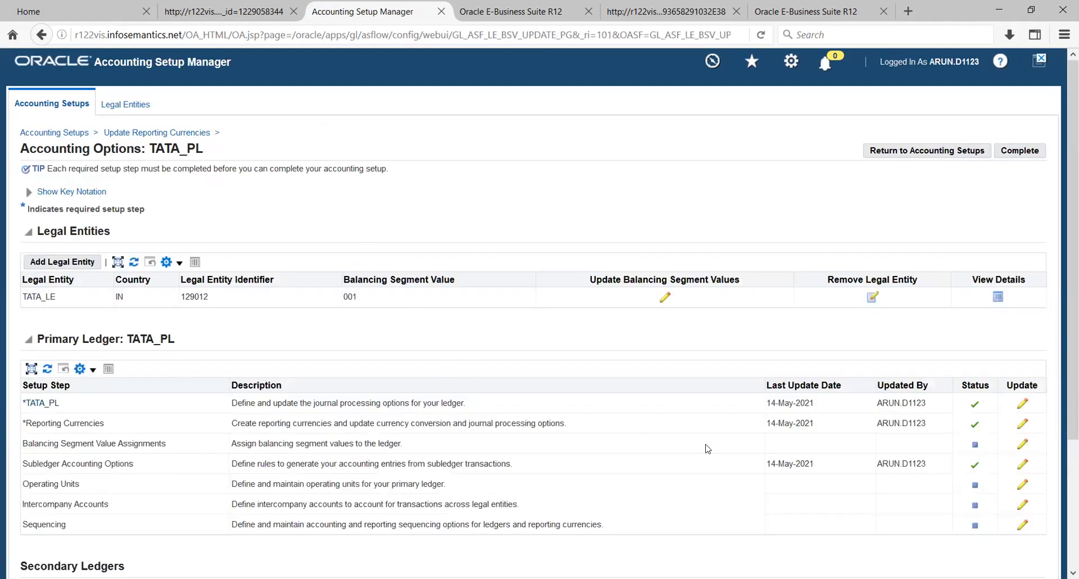
click(1022, 445)
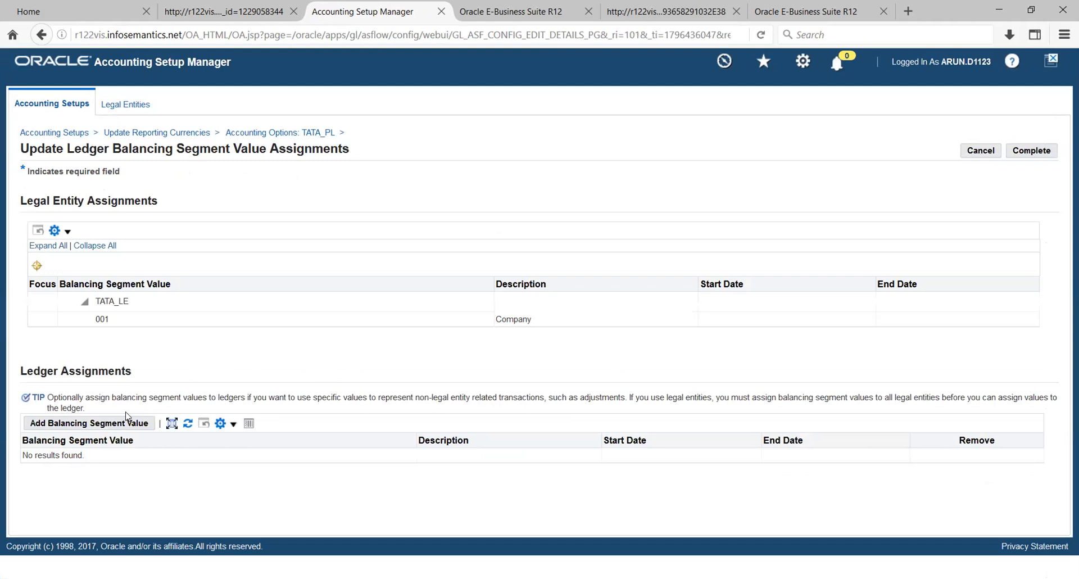
- Assign balancing segment value 002 (Company New) to ledger TATA_PL and mark that step complete
click(115, 422)
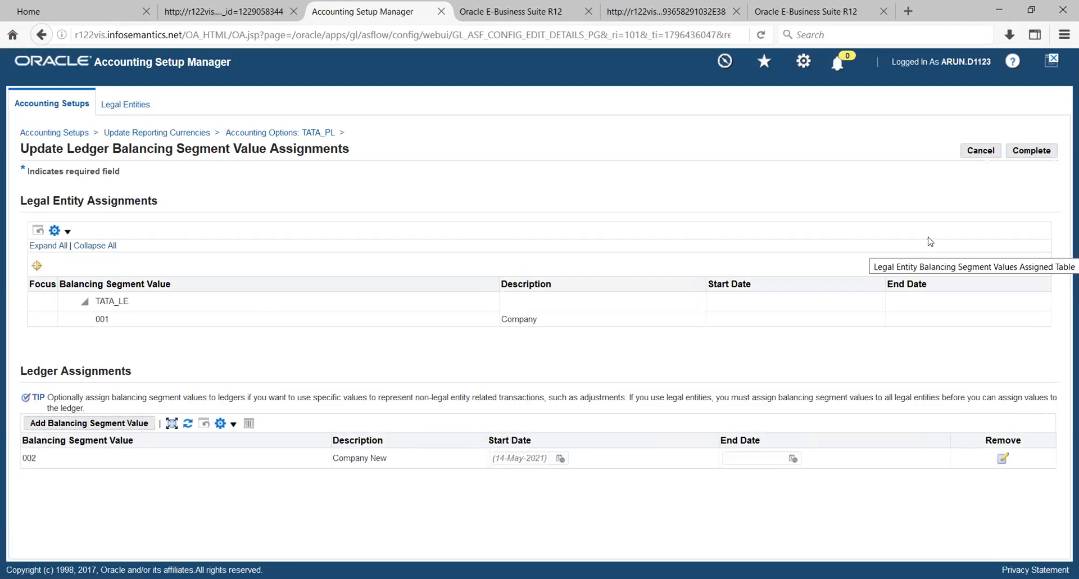
click(1030, 155)
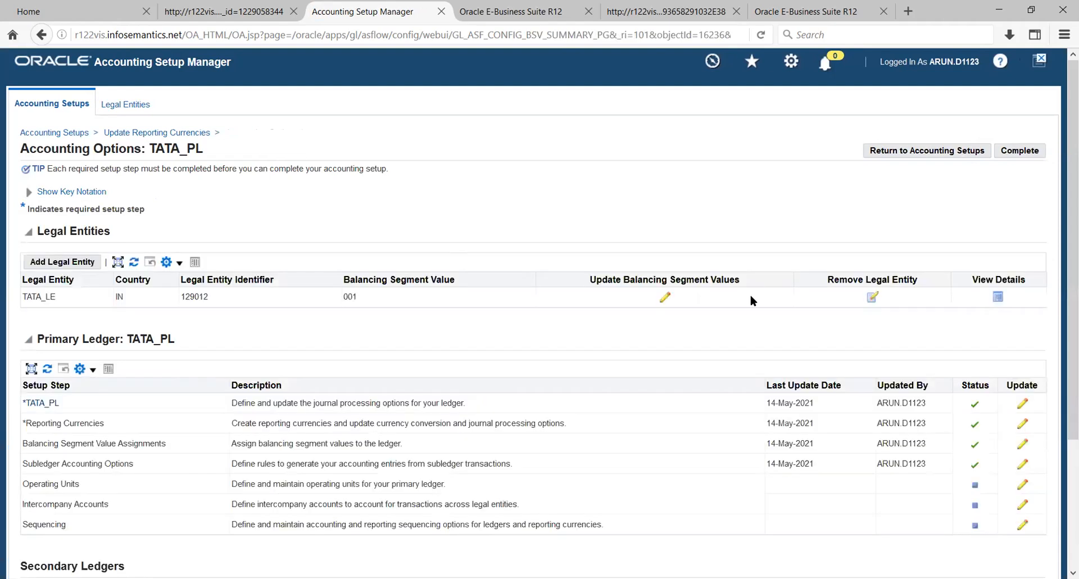
click(1023, 487)
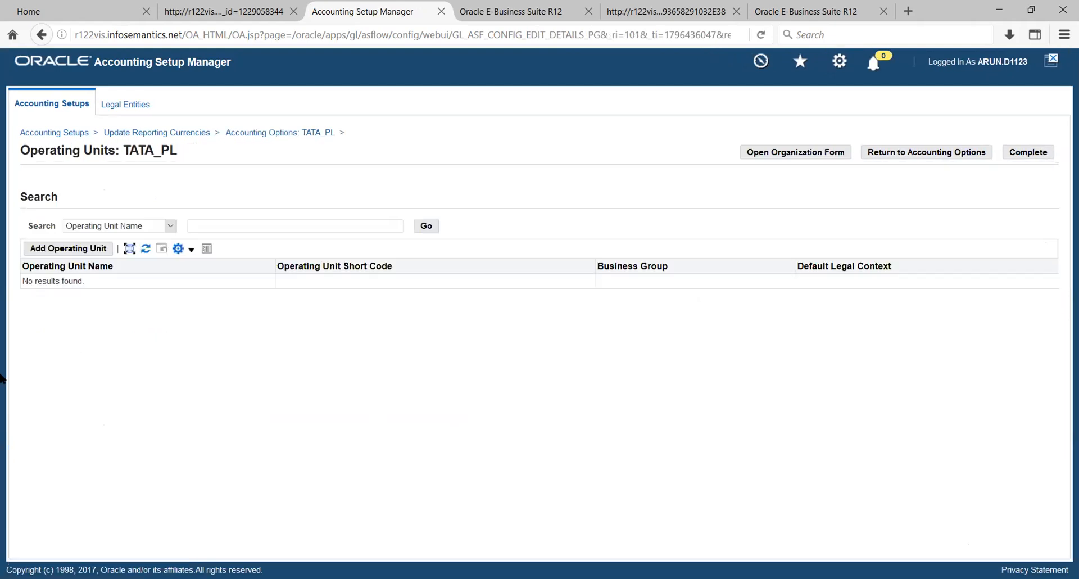
- Add operating unit TATA OU1 (TATAOU1) with business group Vision Corporation and legal context TATA_LE
click(60, 252)
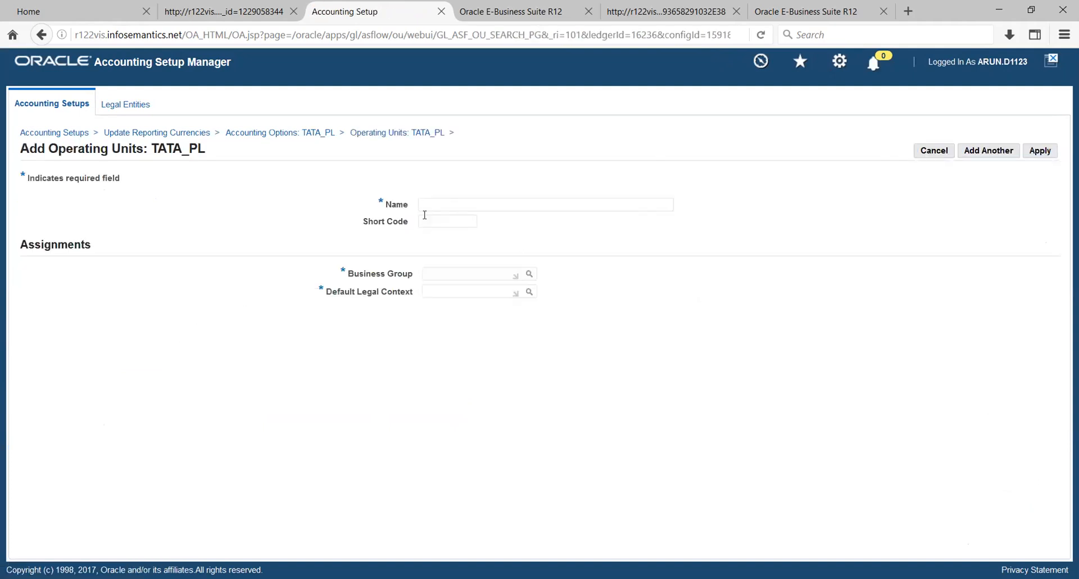
text(TATA OU1)
click(453, 223)
text(TATAOU1)
click(514, 273)
text(vision co)
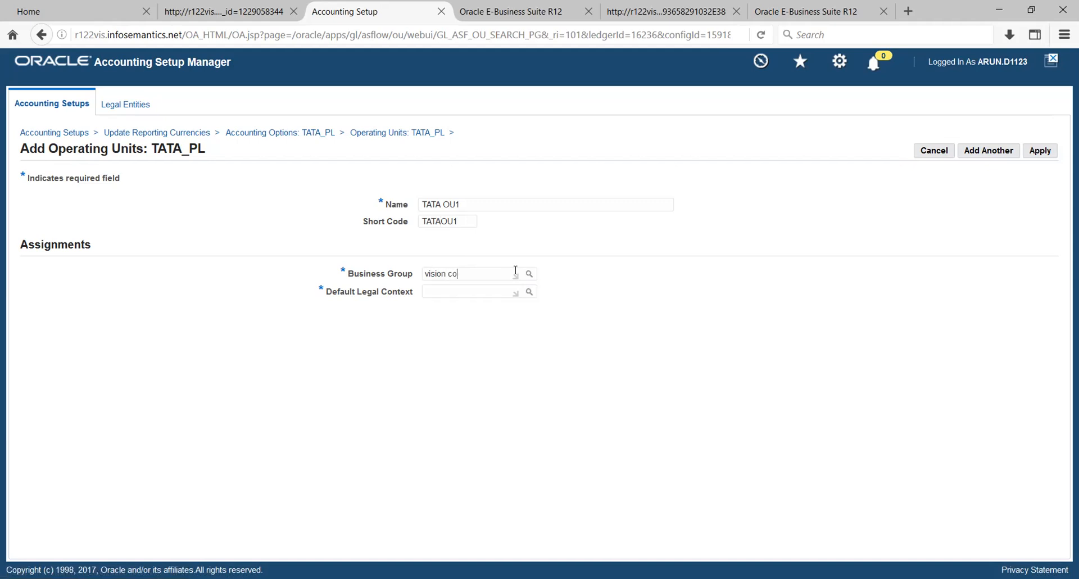
key(Tab)
click(529, 291)
click(1039, 156)
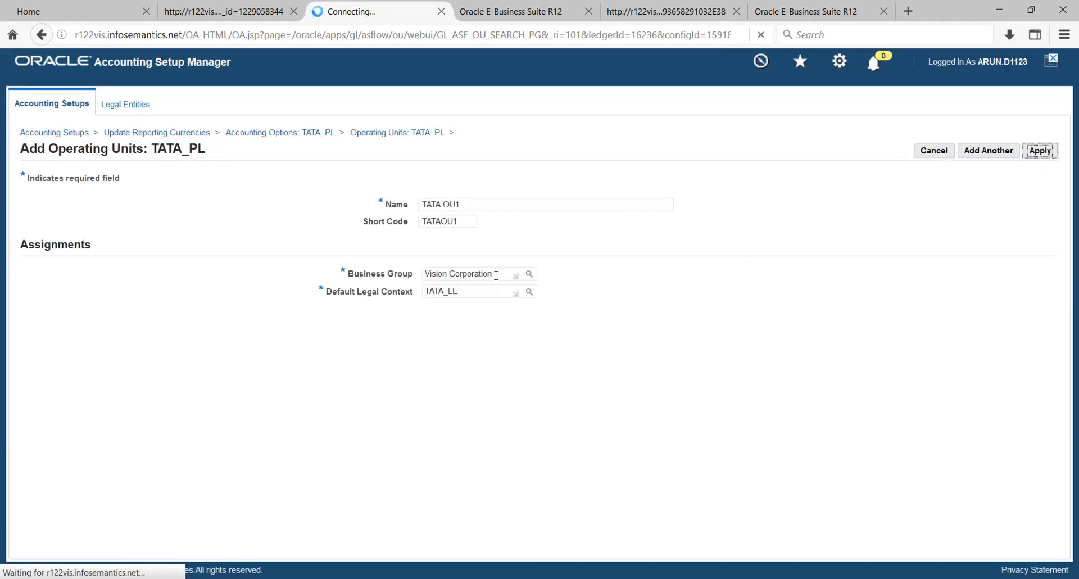
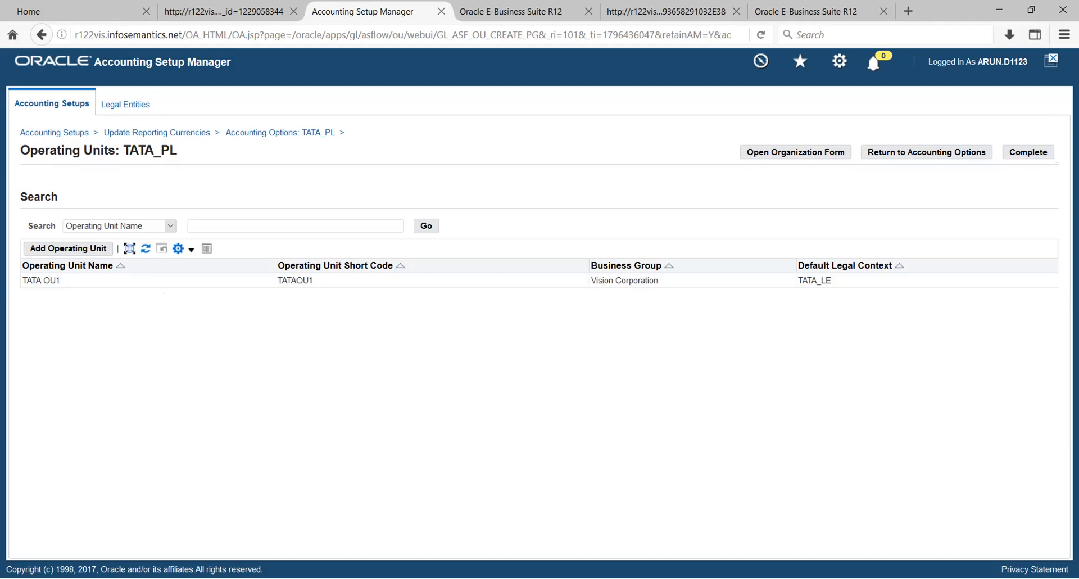
- Mark the Operating Units step complete for ledger TATA_PL and open the Intercompany Accounts update
click(1030, 155)
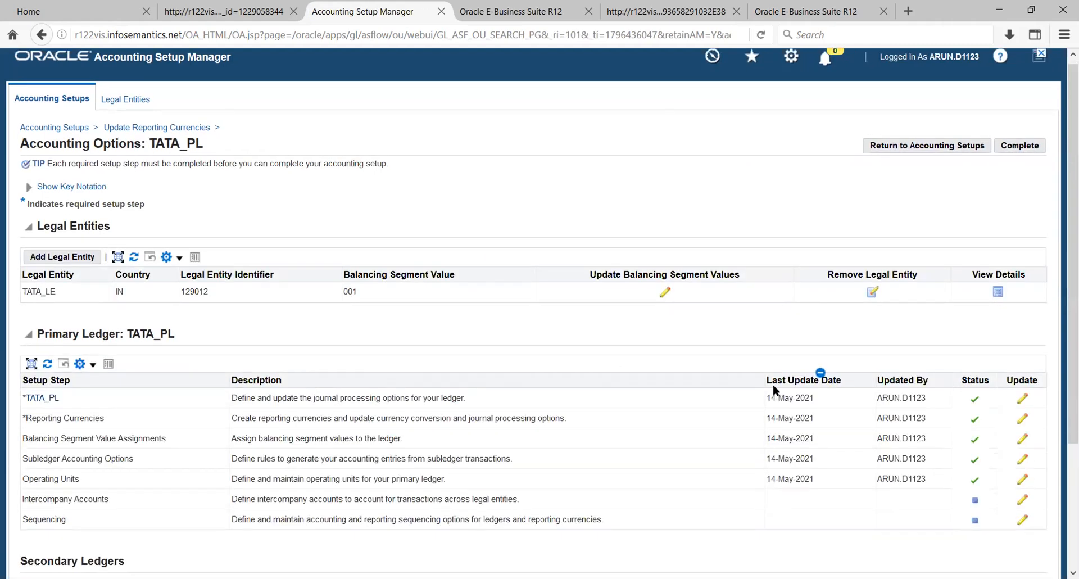
scroll(984, 401, down, 3)
scroll(1029, 374, down, 1)
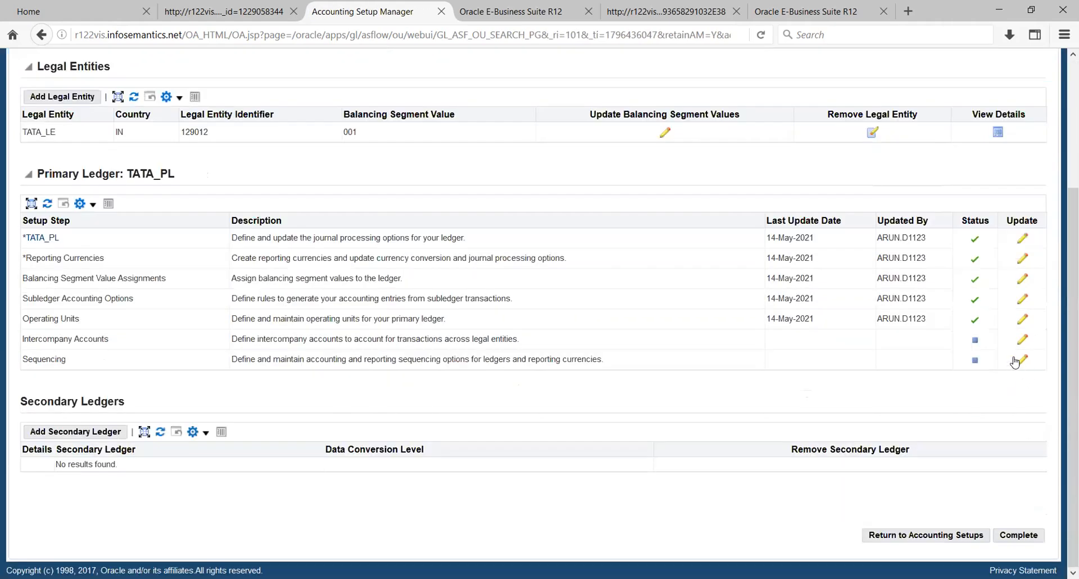
click(1020, 340)
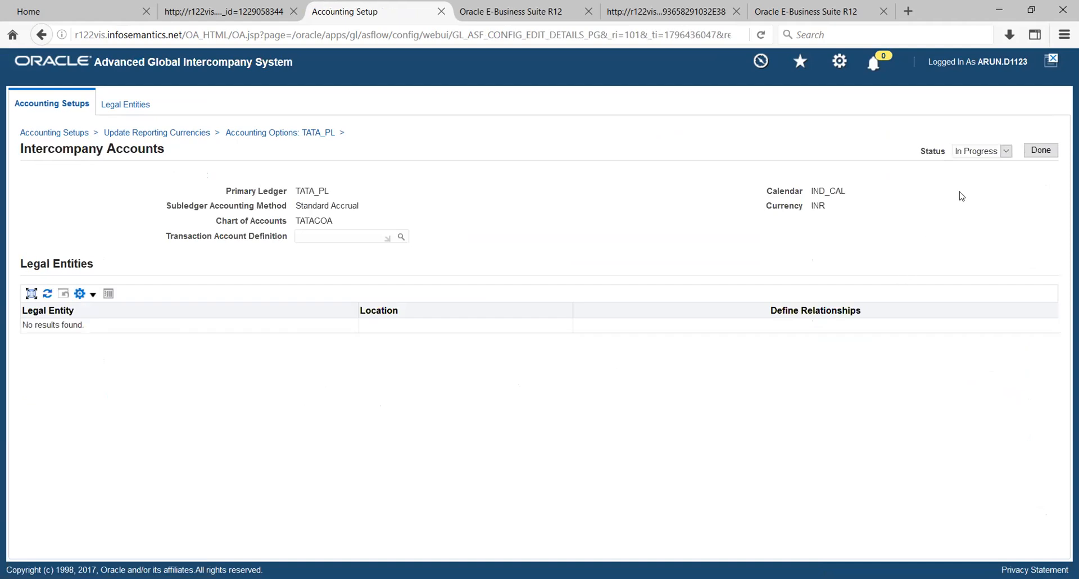
- Set the Intercompany Accounts status to Complete, save it, and open the Sequencing update
click(1005, 152)
click(978, 164)
click(1041, 150)
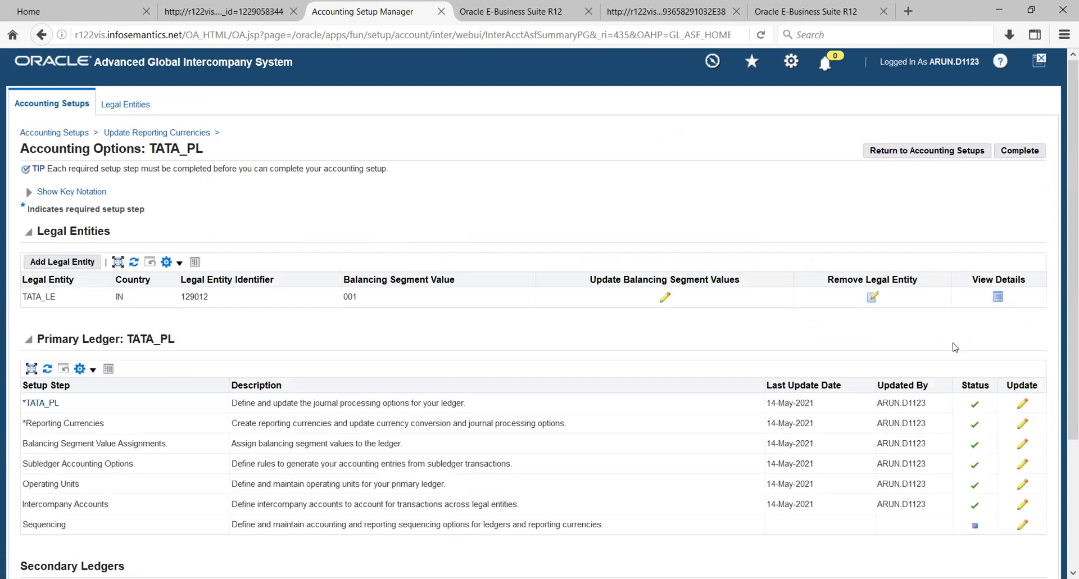
scroll(956, 347, down, 3)
click(1022, 360)
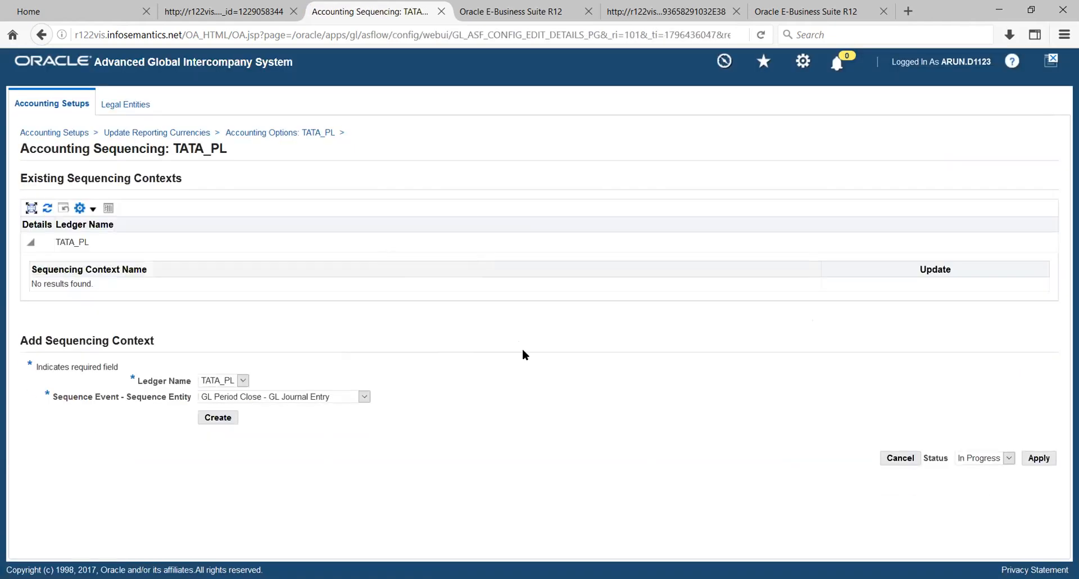
- Create a GL Period Close journal entry sequencing context for TATA_PL
click(218, 419)
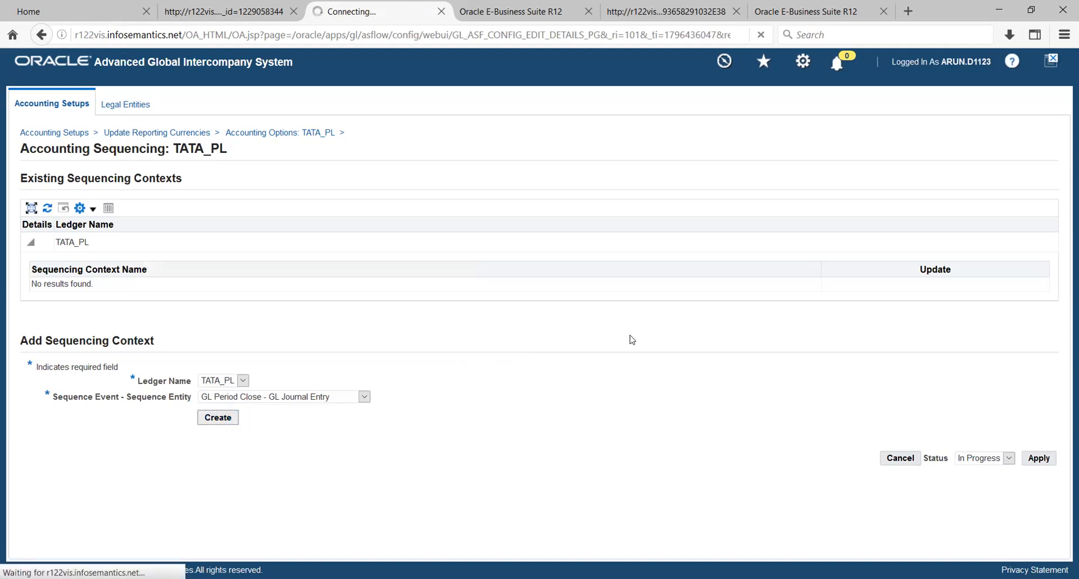
scroll(582, 316, down, 1)
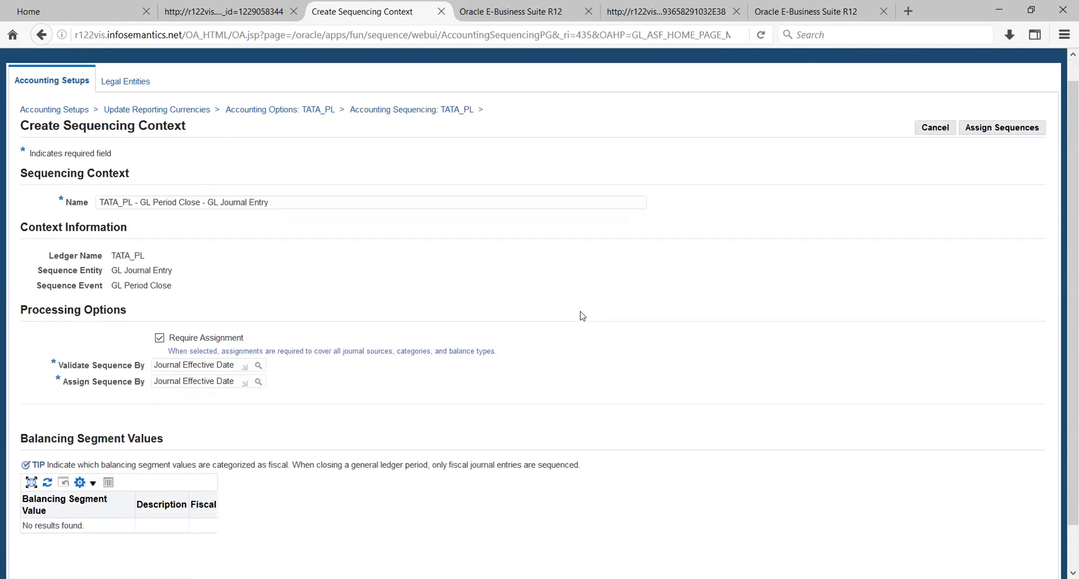
scroll(582, 316, down, 2)
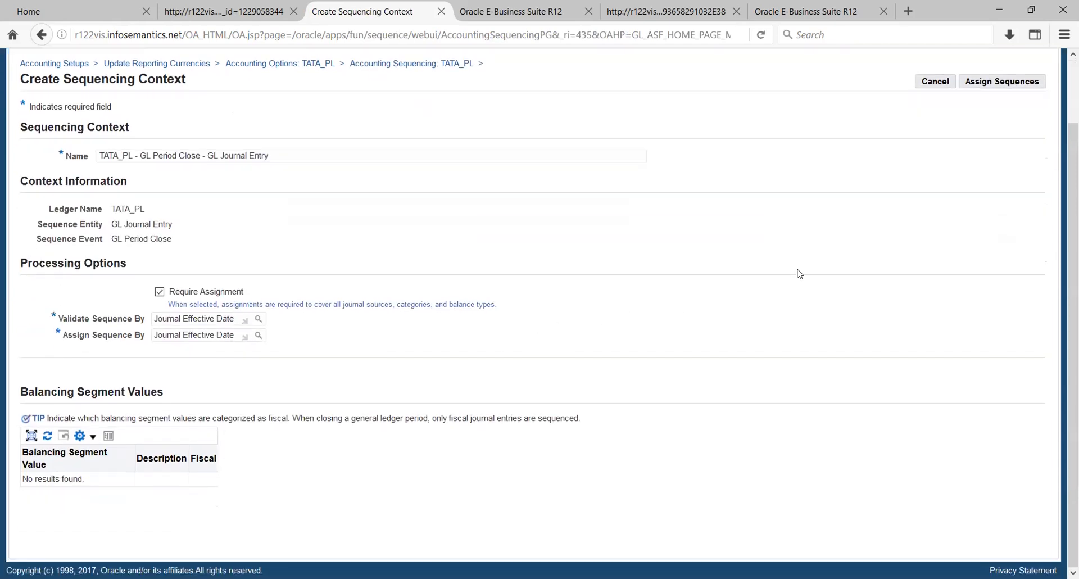
click(1002, 82)
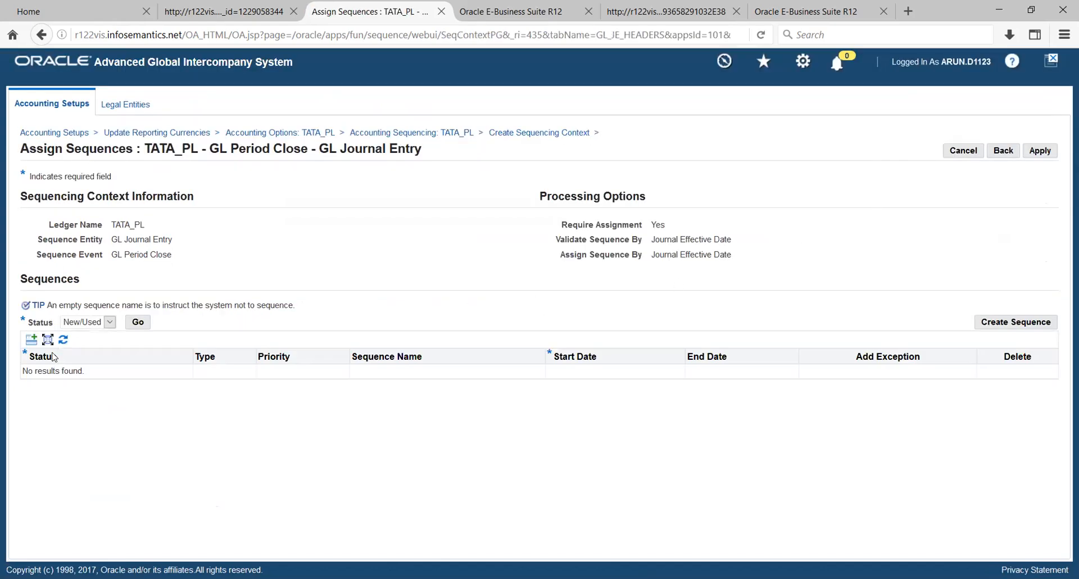
- Add a sequence assignment row and begin defining new sequence TATA SEQ starting at 1
click(27, 341)
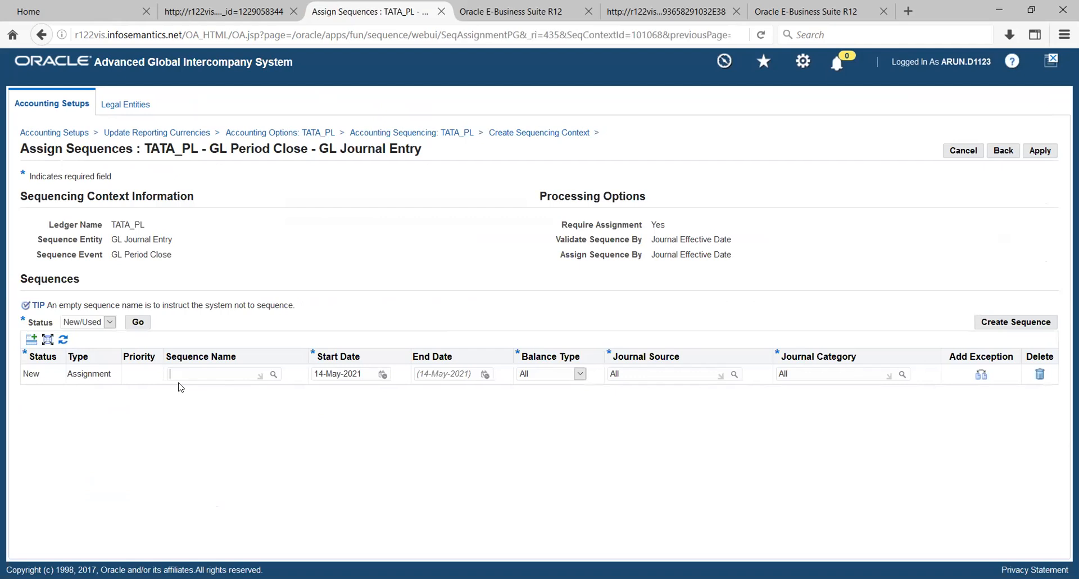
click(273, 374)
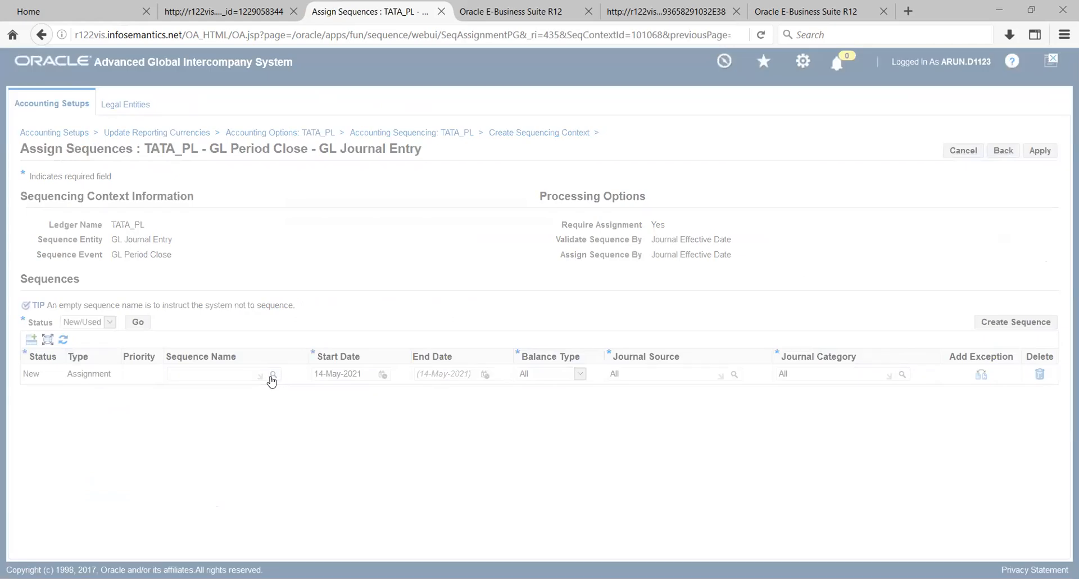
click(985, 325)
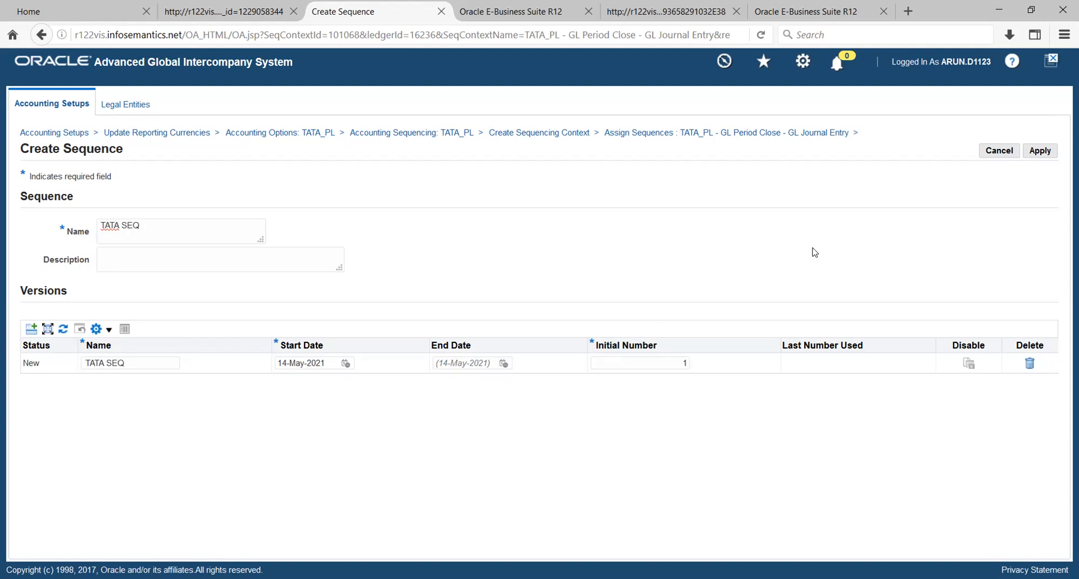
- Save TATA SEQ and assign it to the context from 14-May-2021, removing the empty row
click(1040, 150)
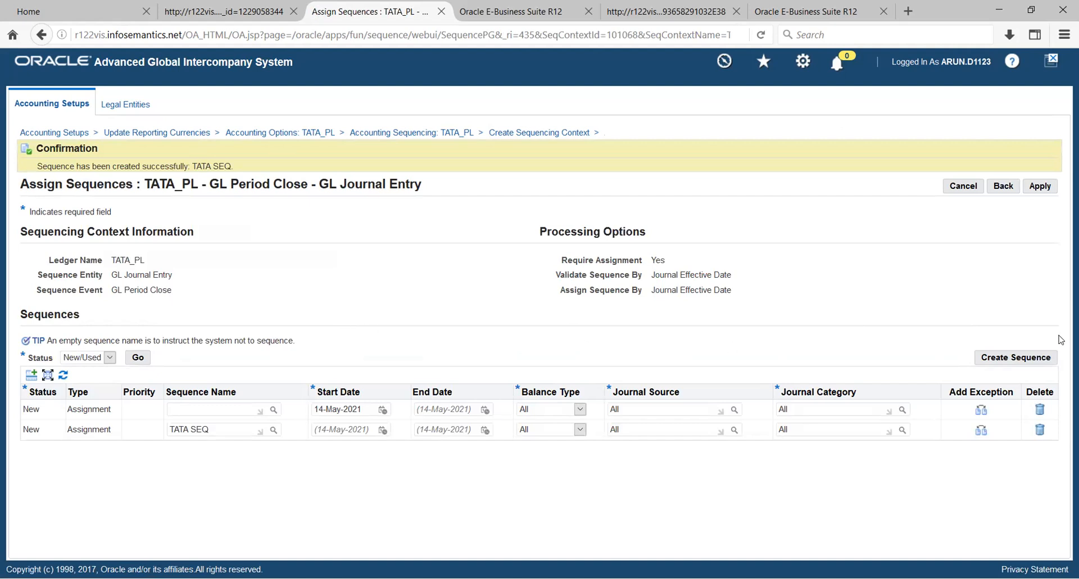
click(1039, 411)
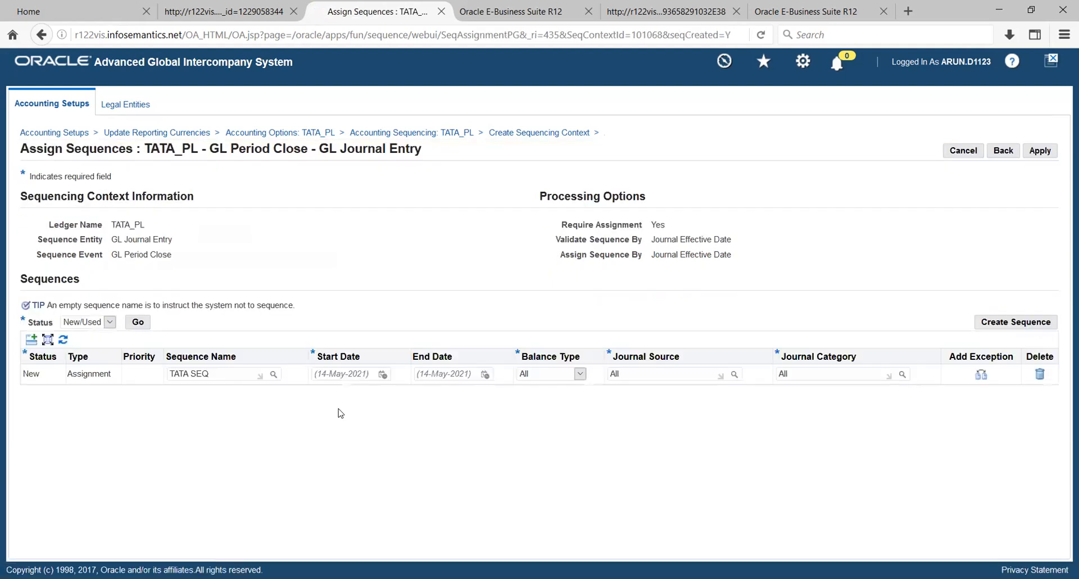
click(383, 375)
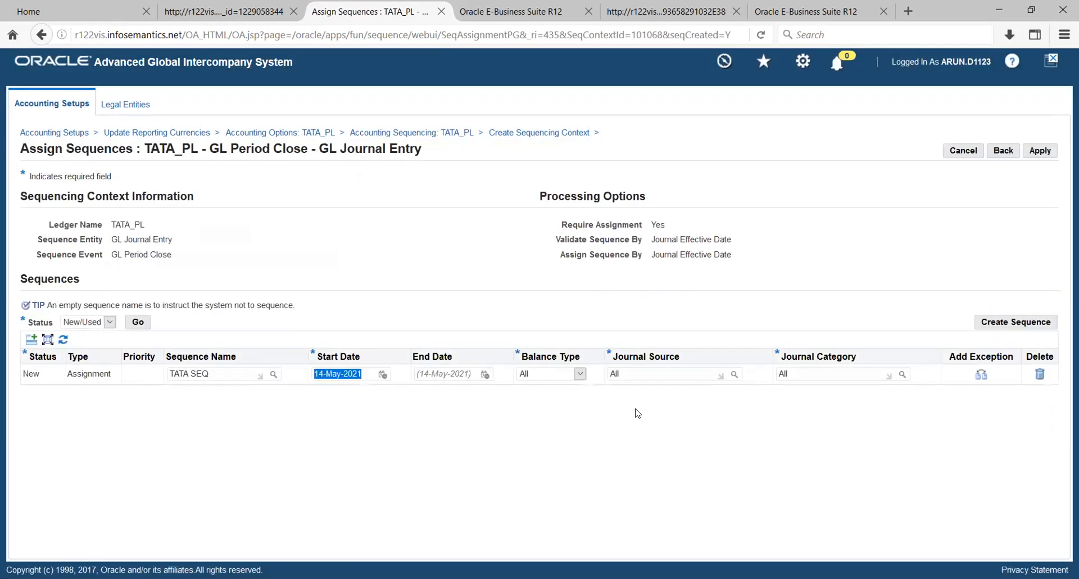
click(649, 433)
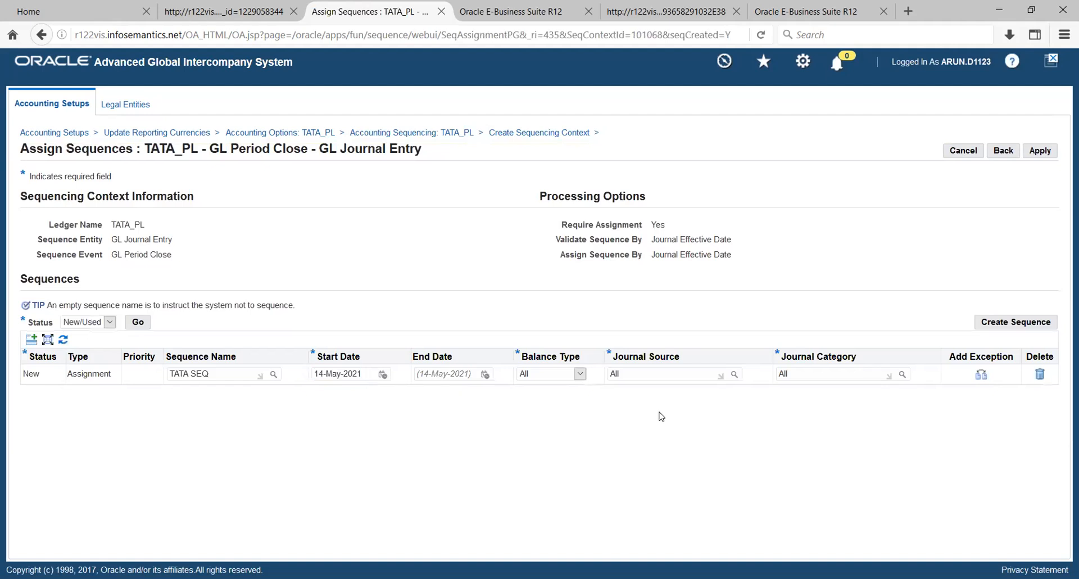
click(1041, 152)
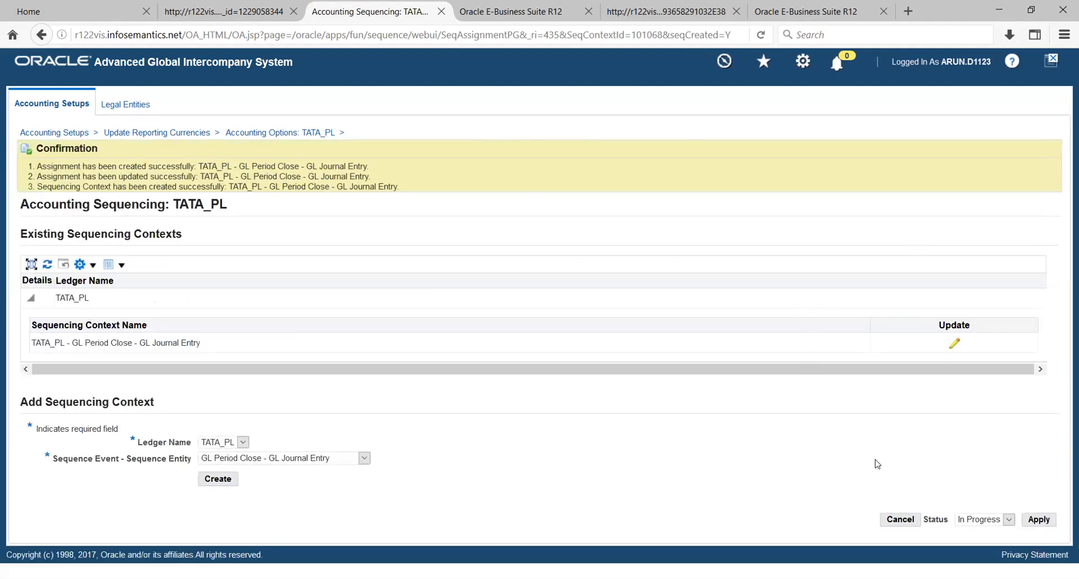
- Mark the Sequencing step Complete and save it
click(1004, 520)
click(985, 529)
click(1033, 518)
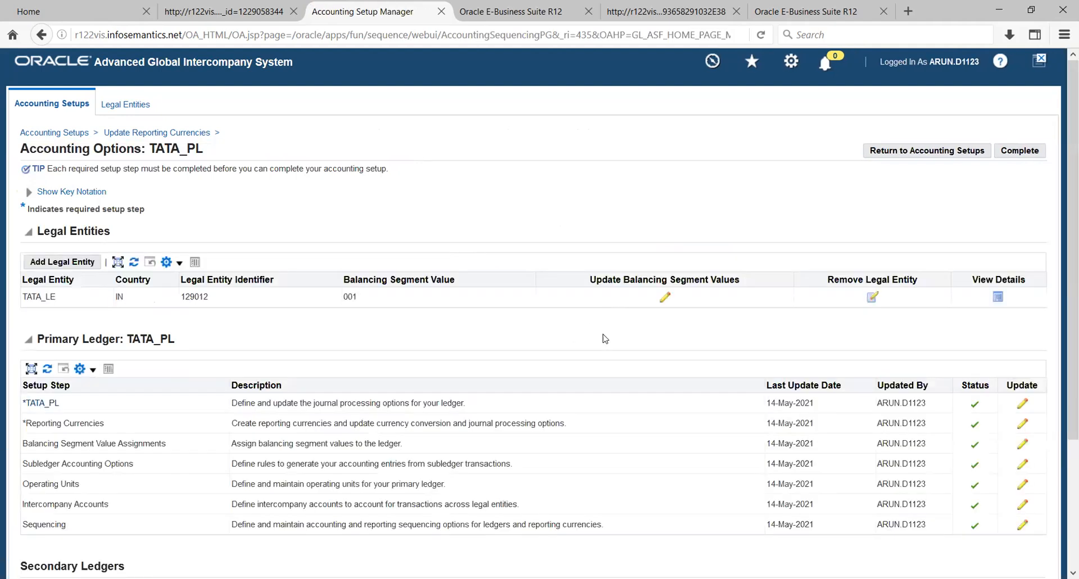
- Complete the TATA_PL accounting setup, confirm the warning, and return to Accounting Setups
scroll(616, 342, down, 1)
scroll(616, 341, down, 4)
scroll(616, 341, up, 4)
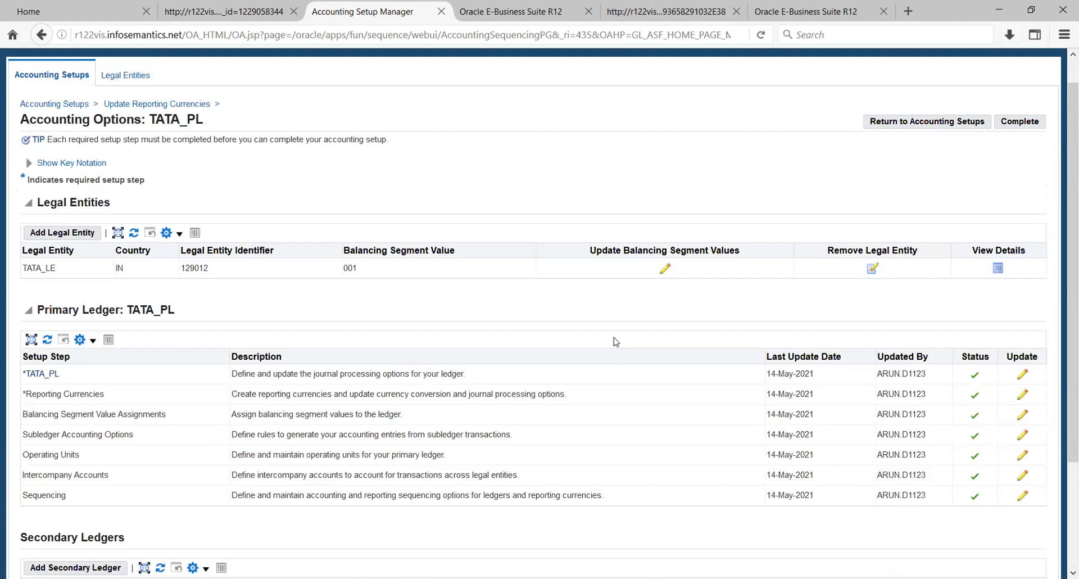
scroll(616, 341, up, 1)
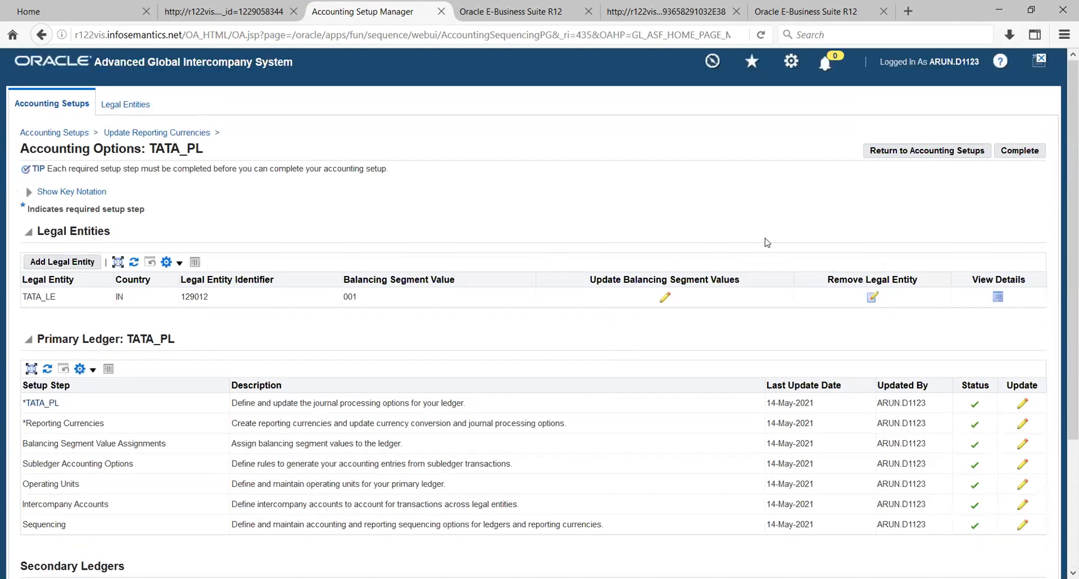
click(1010, 153)
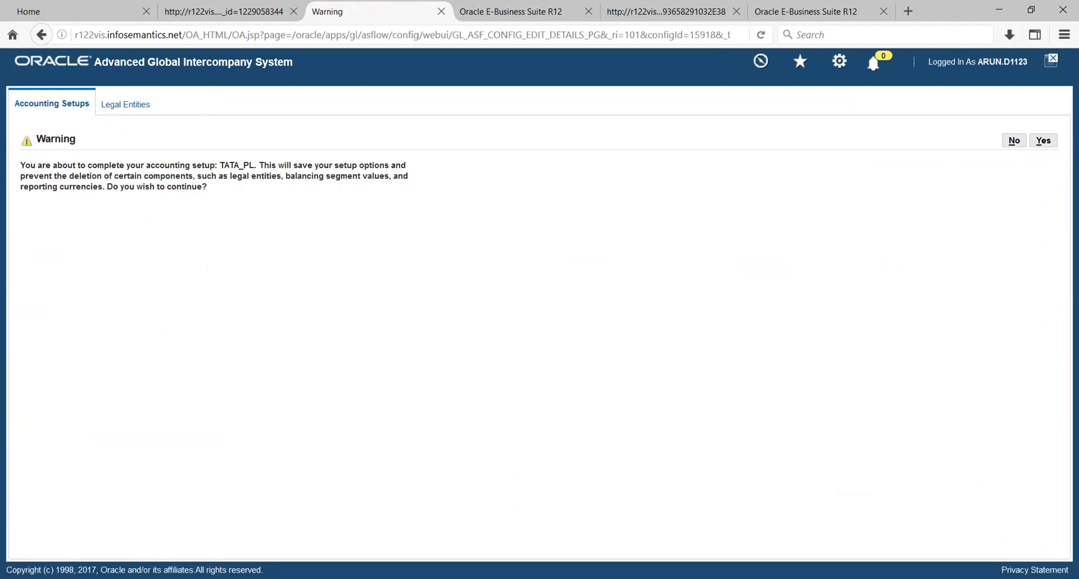
click(1056, 141)
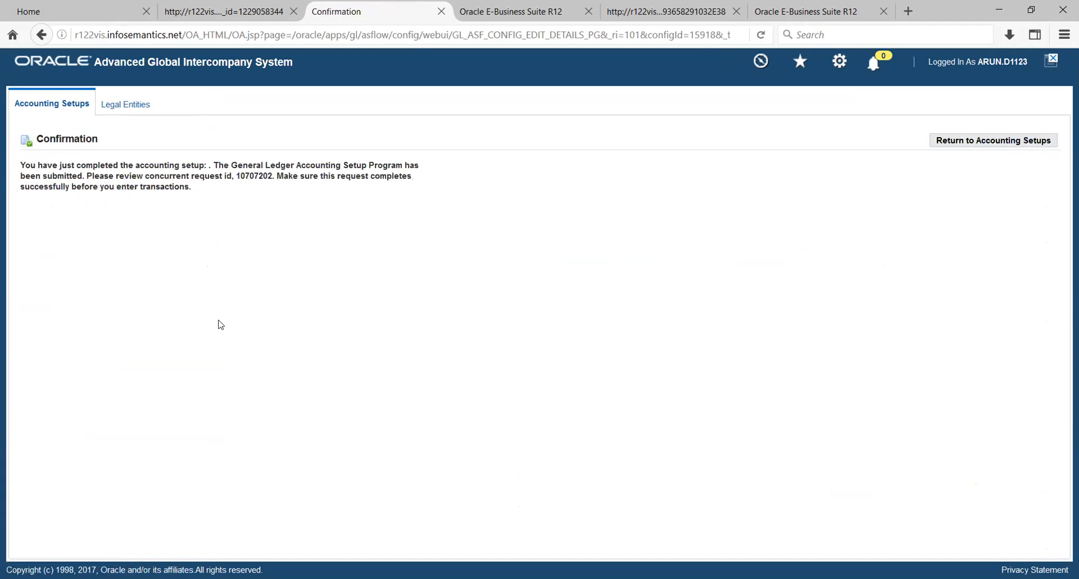
click(956, 144)
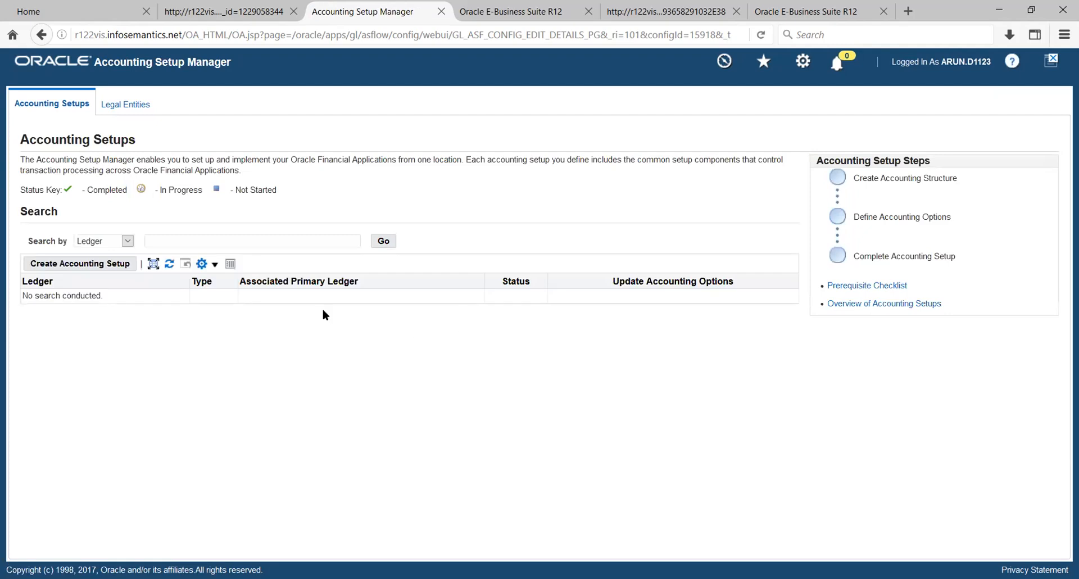
- Search Accounting Setups ledgers for TATA, then for %TATA%
text(TATA)
key(Return)
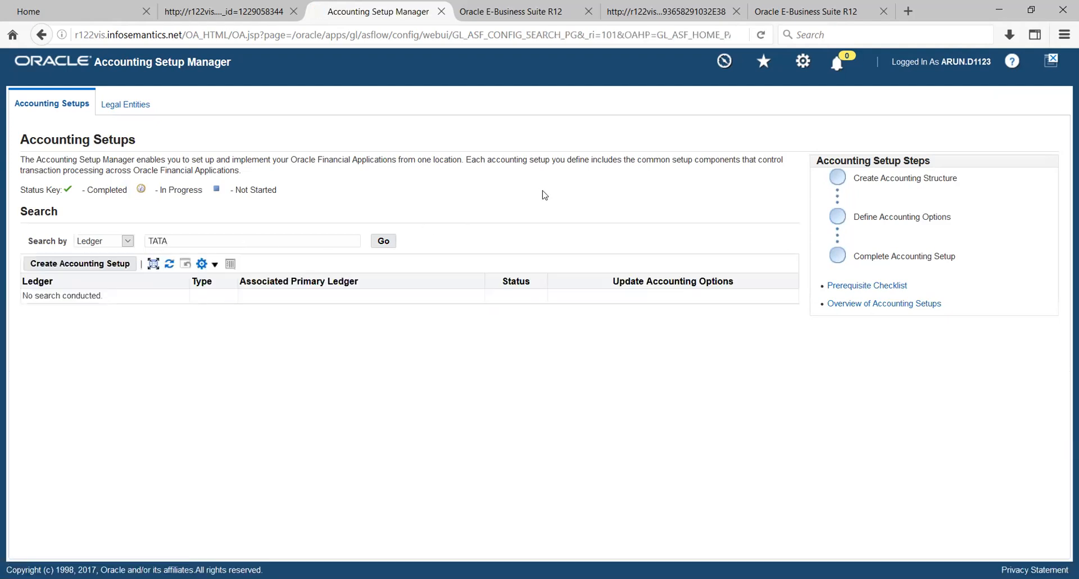
click(271, 244)
text(%)
key(Left)
key(Left)
key(Left)
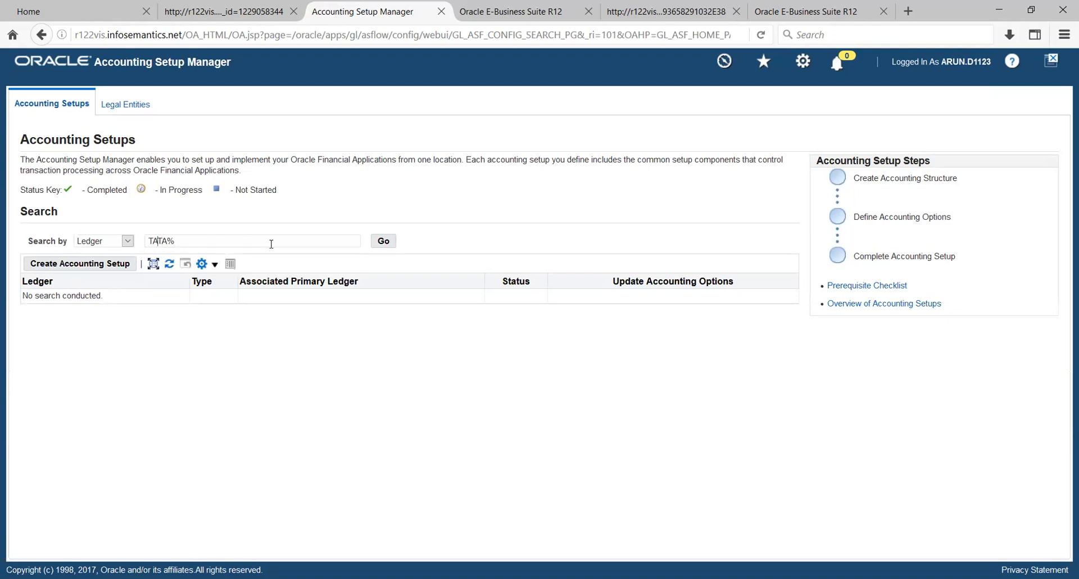
text(%)
key(Return)
- Clear the ledger search field and list all ledgers
double_click(244, 240)
key(BackSpace)
key(Return)
click(384, 242)
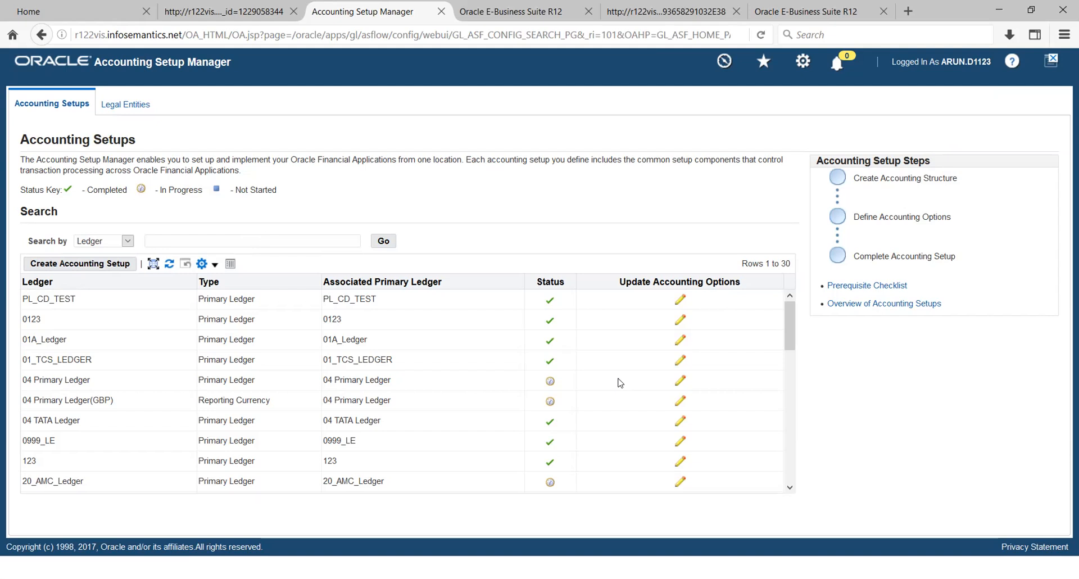
- Scroll through the Accounting Setups ledger list to review each ledger's status
scroll(622, 380, down, 1)
scroll(622, 379, down, 5)
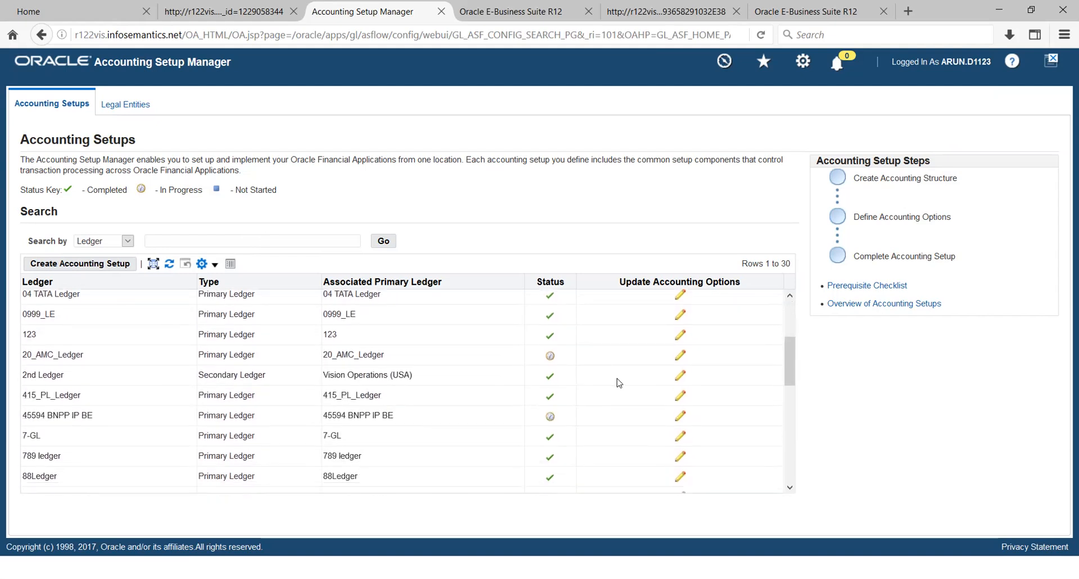
scroll(619, 382, down, 2)
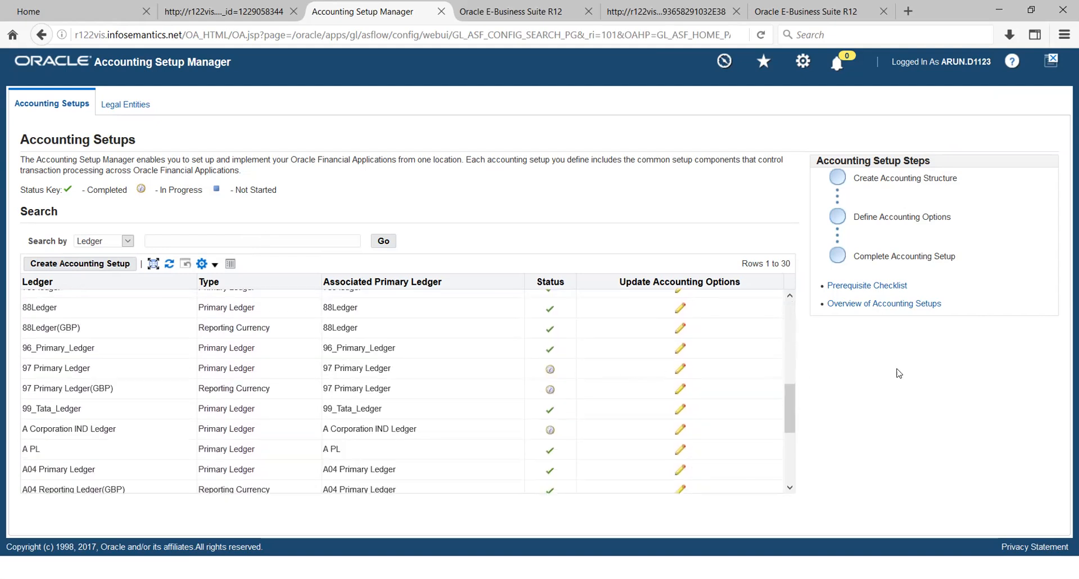
scroll(785, 414, down, 5)
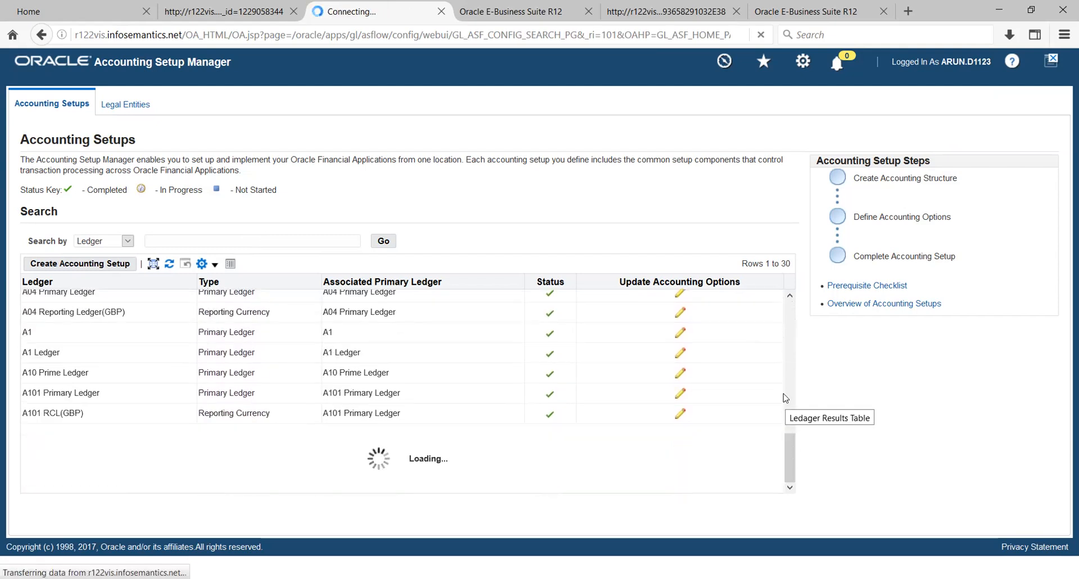
scroll(787, 393, down, 5)
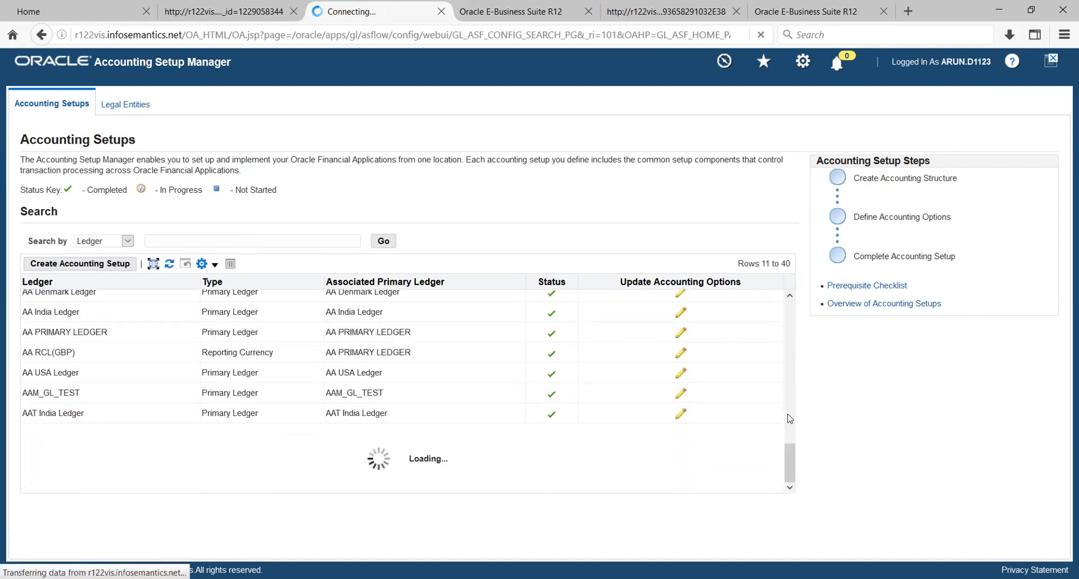
drag(792, 452, 793, 509)
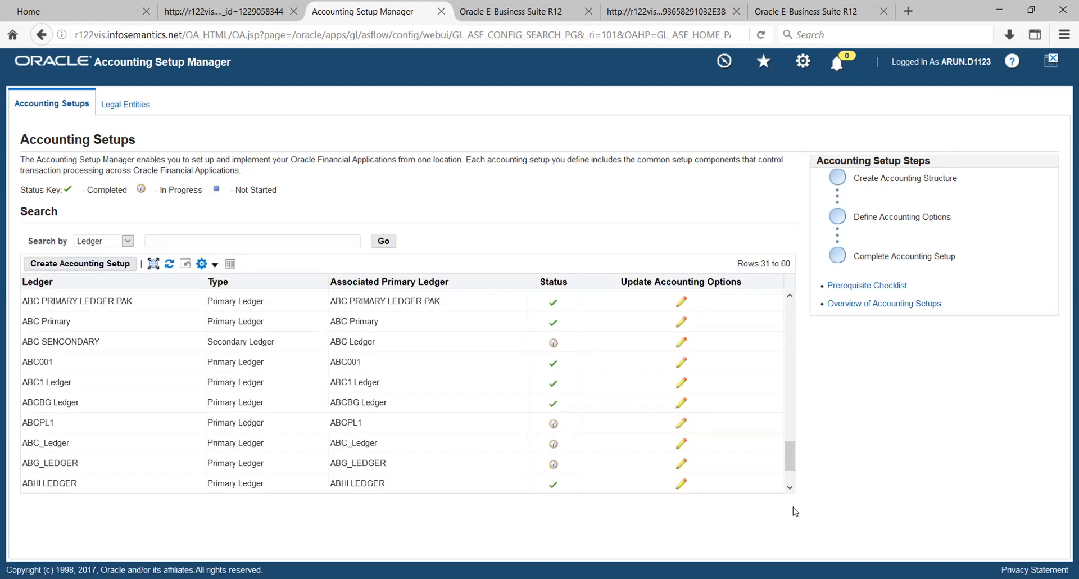
drag(789, 450, 807, 495)
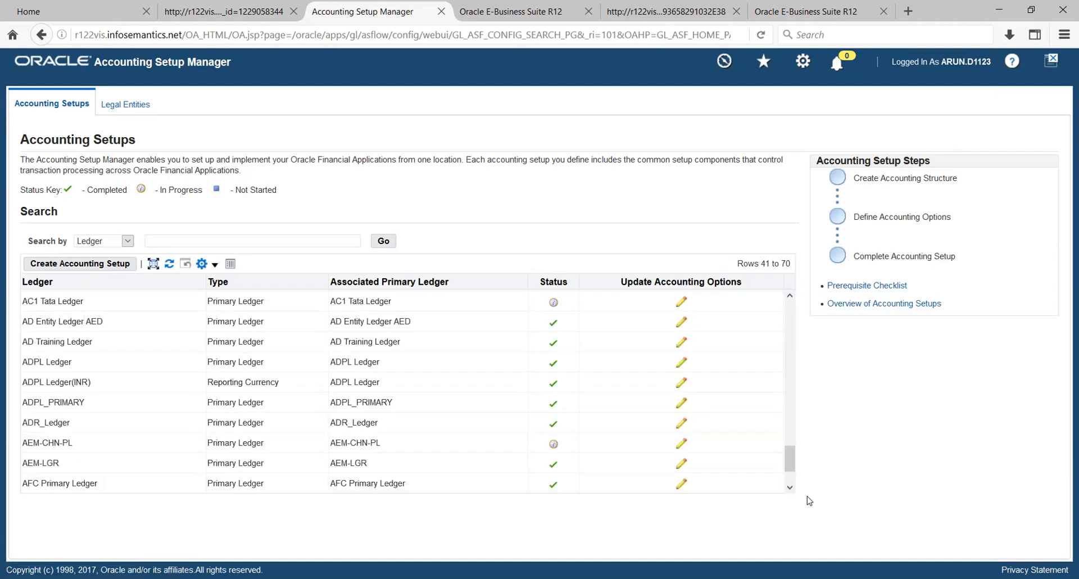
drag(789, 451, 793, 523)
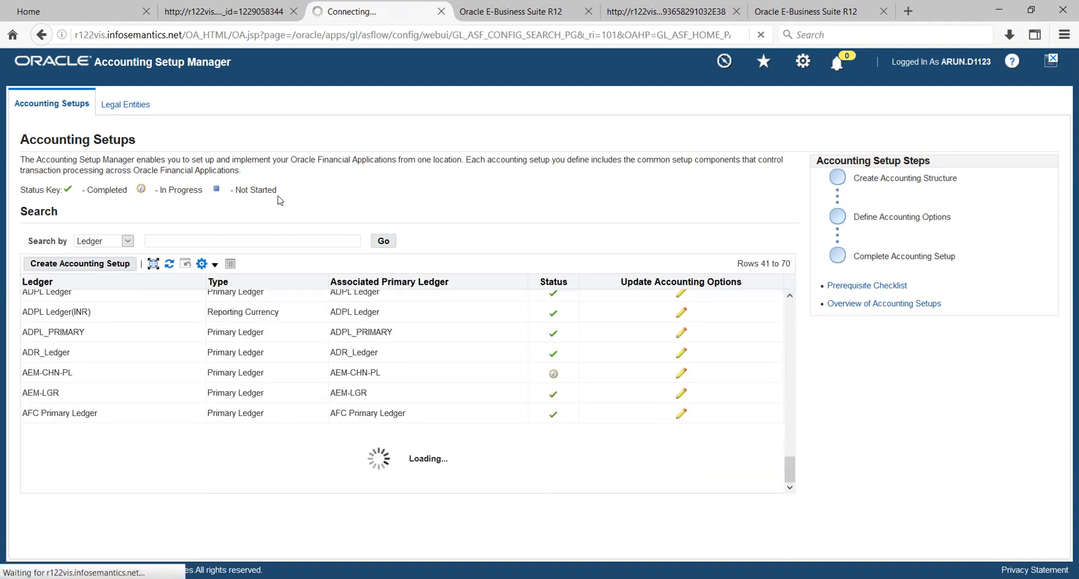
- Search the Accounting Setups ledgers for %PL%
click(250, 240)
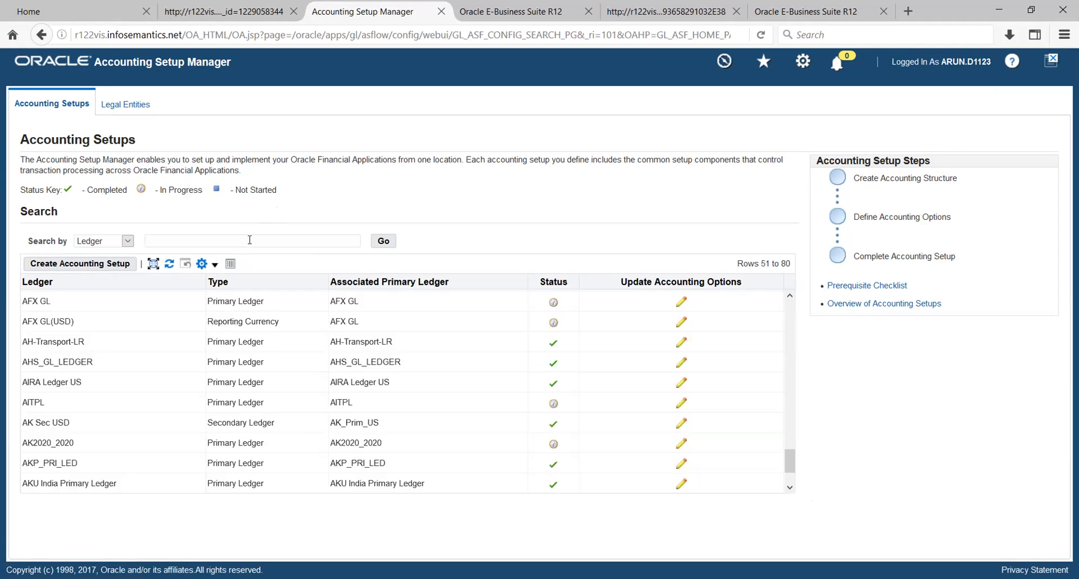
text(%PL%)
key(Return)
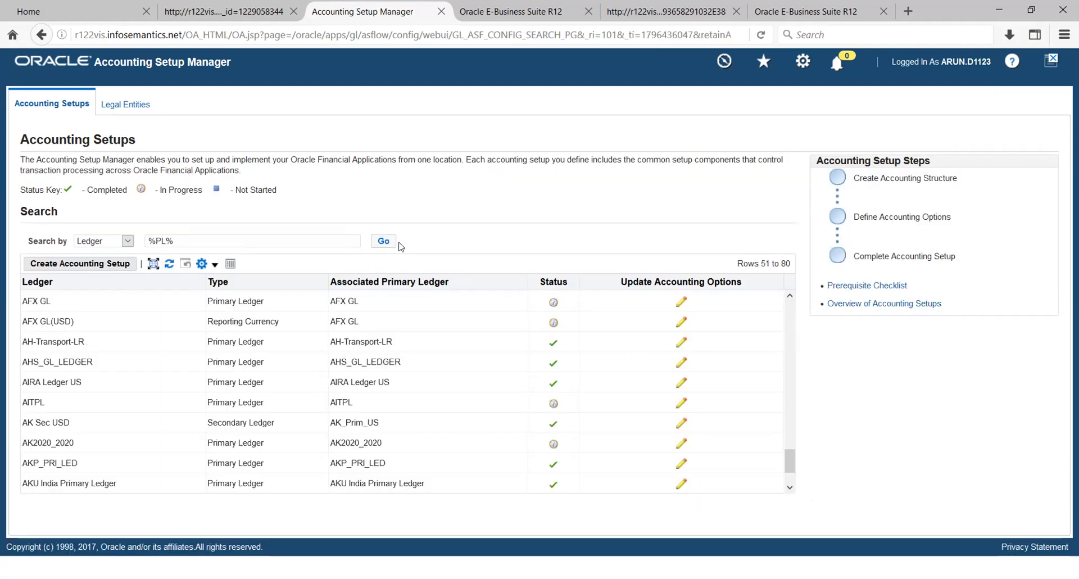
scroll(163, 375, down, 5)
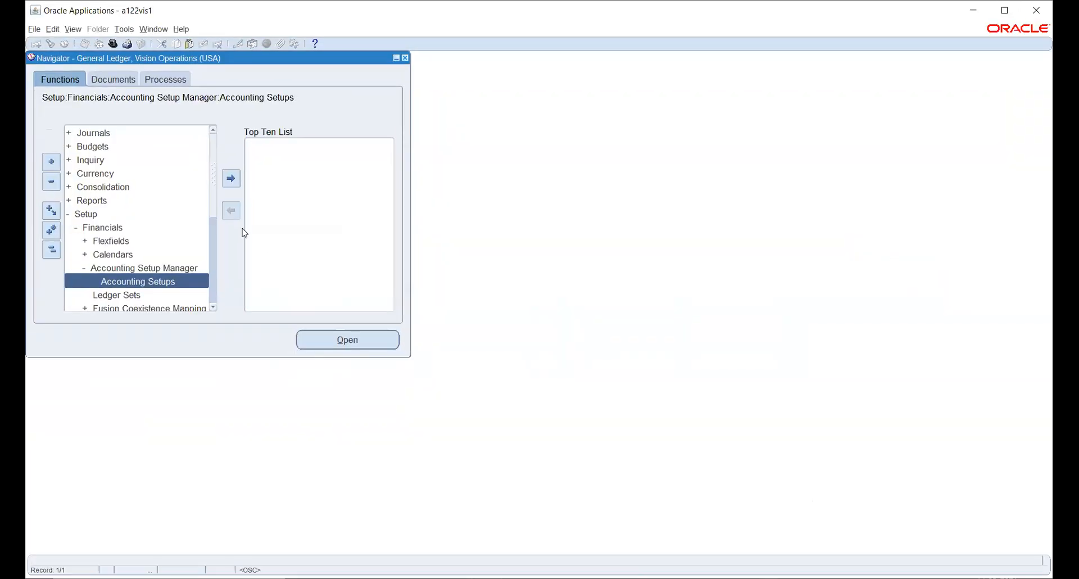
- Collapse the General Ledger function tree and switch to the System Administrator responsibility
click(51, 250)
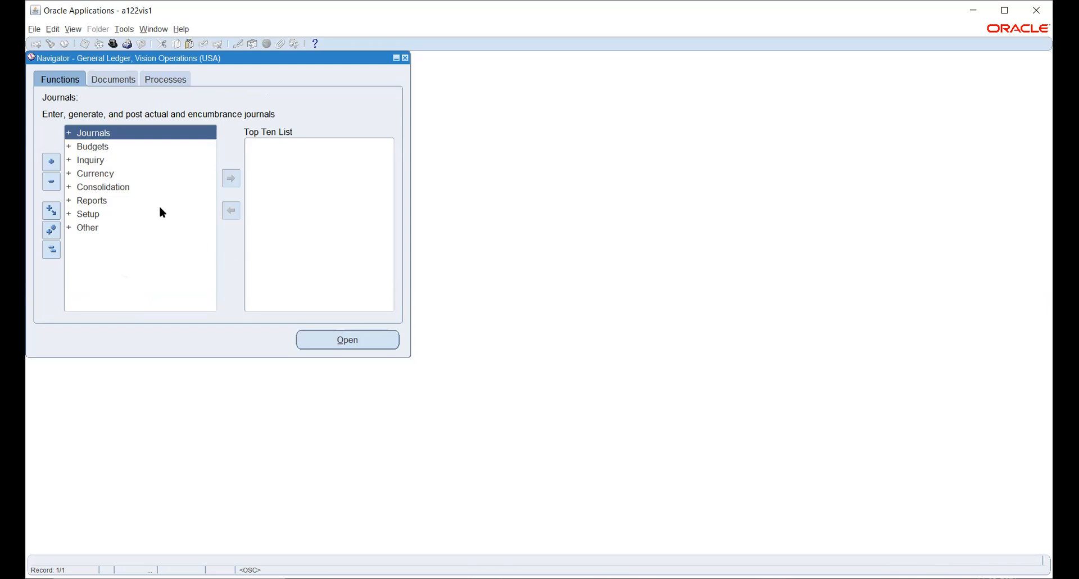
click(114, 45)
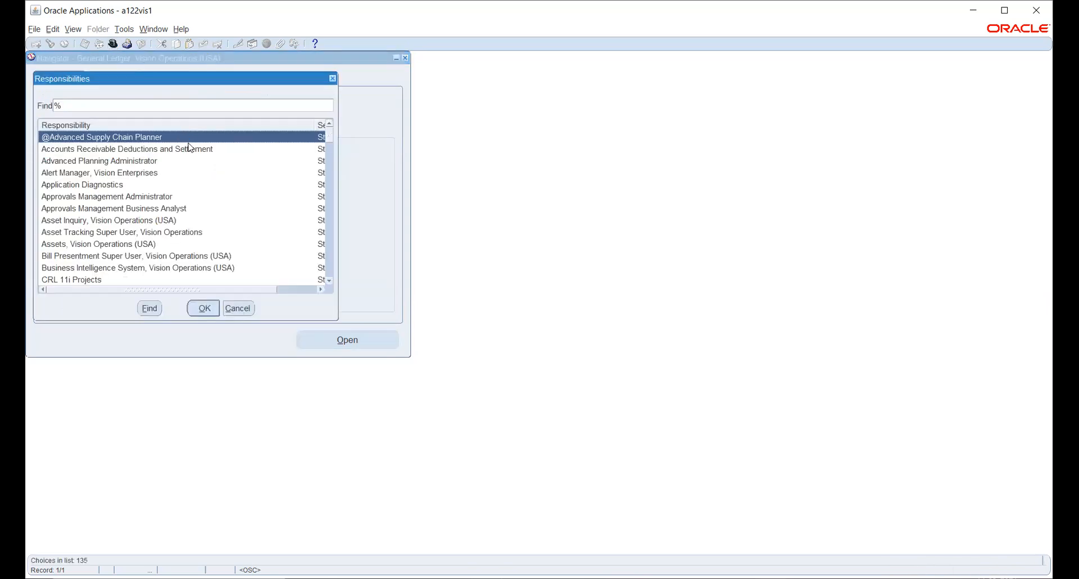
double_click(188, 142)
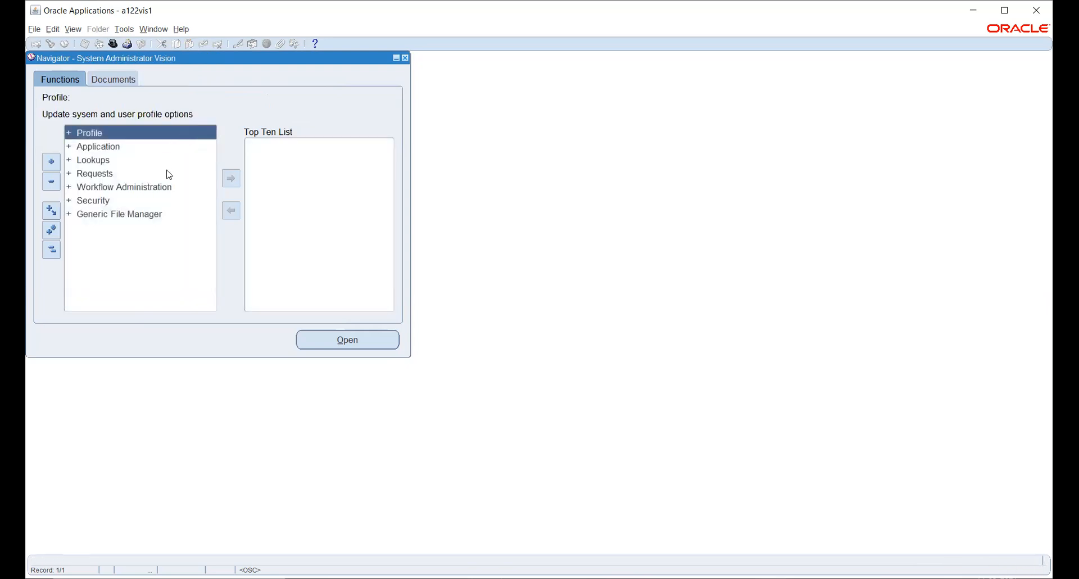
- Open the System profile values search and filter it by Responsibility
double_click(102, 135)
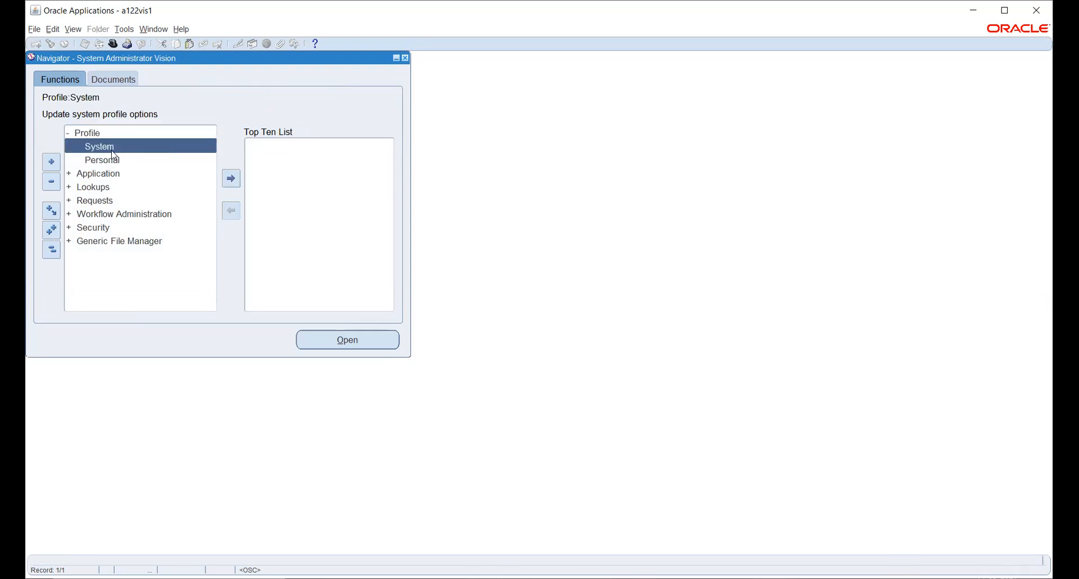
double_click(94, 147)
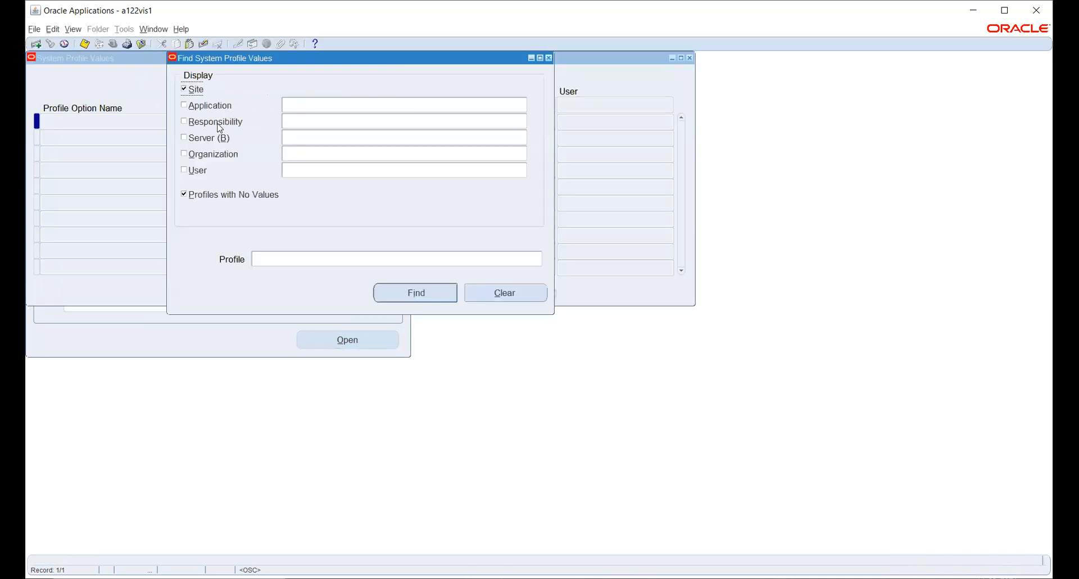
click(208, 120)
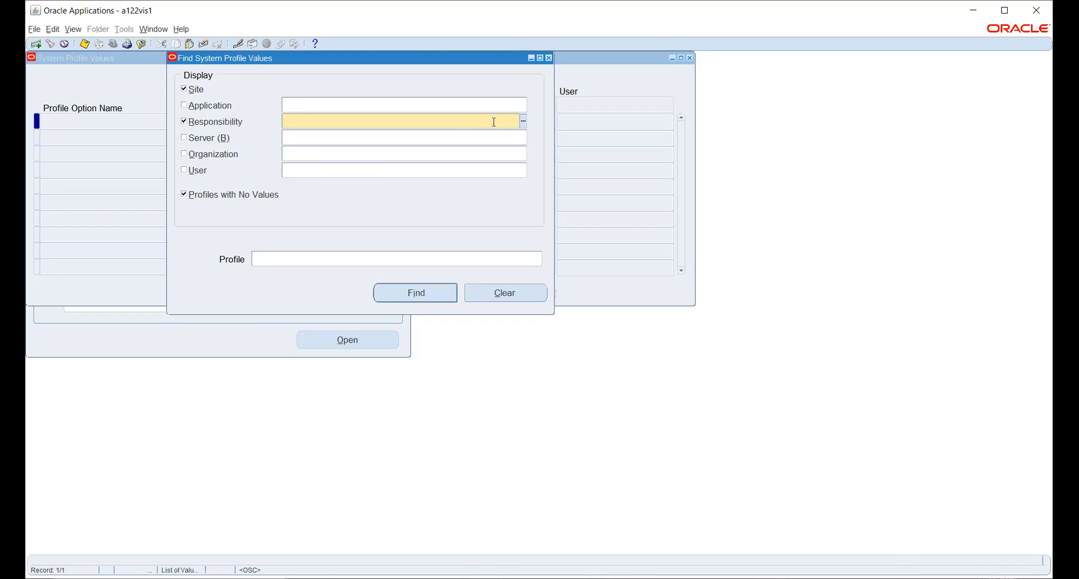
key(ctrl+l)
- Close the profile search form and select the Security group in the collapsed tree
click(538, 334)
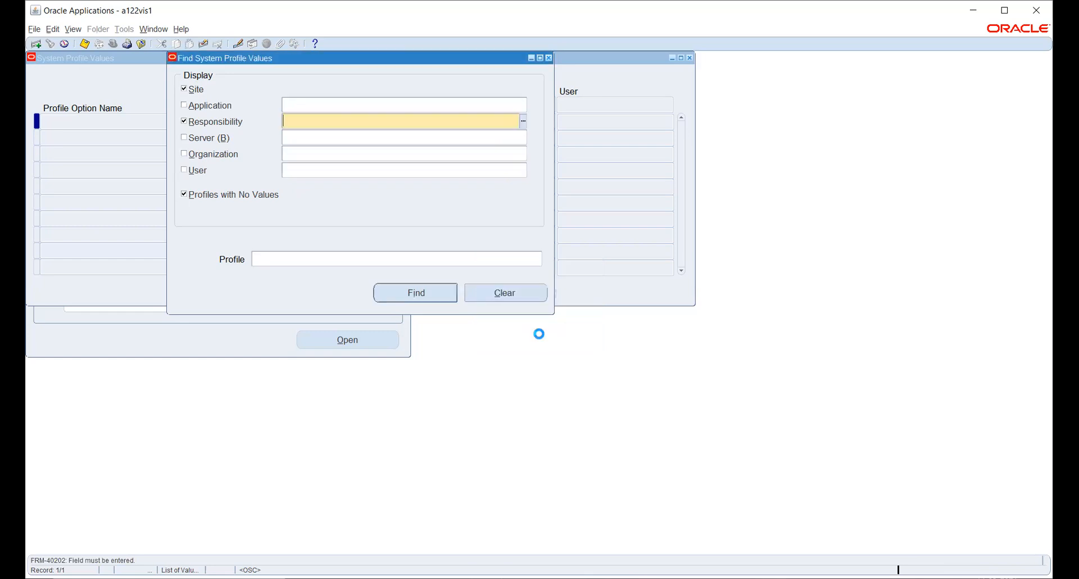
click(47, 252)
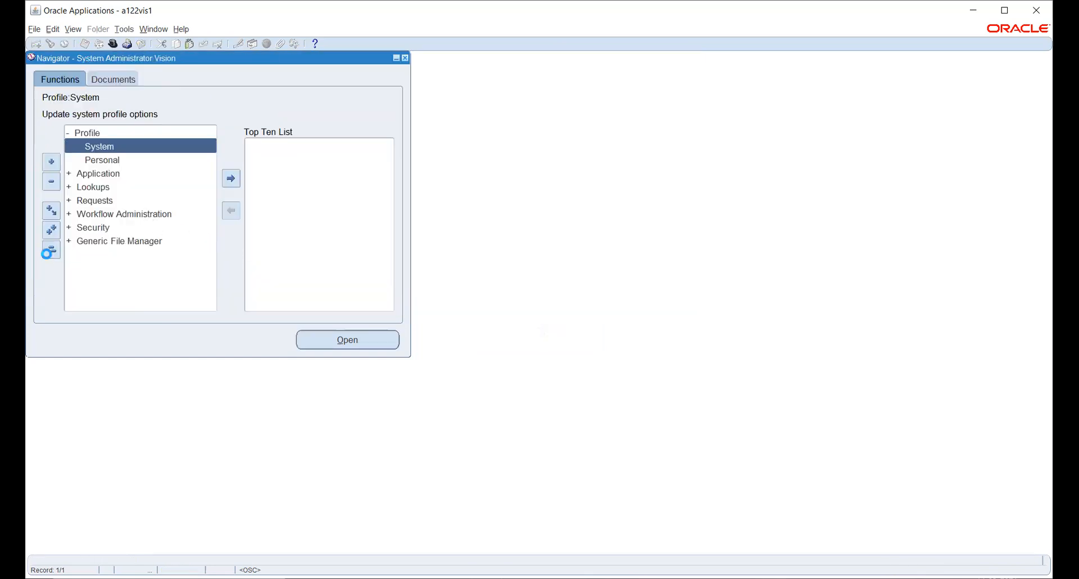
click(93, 201)
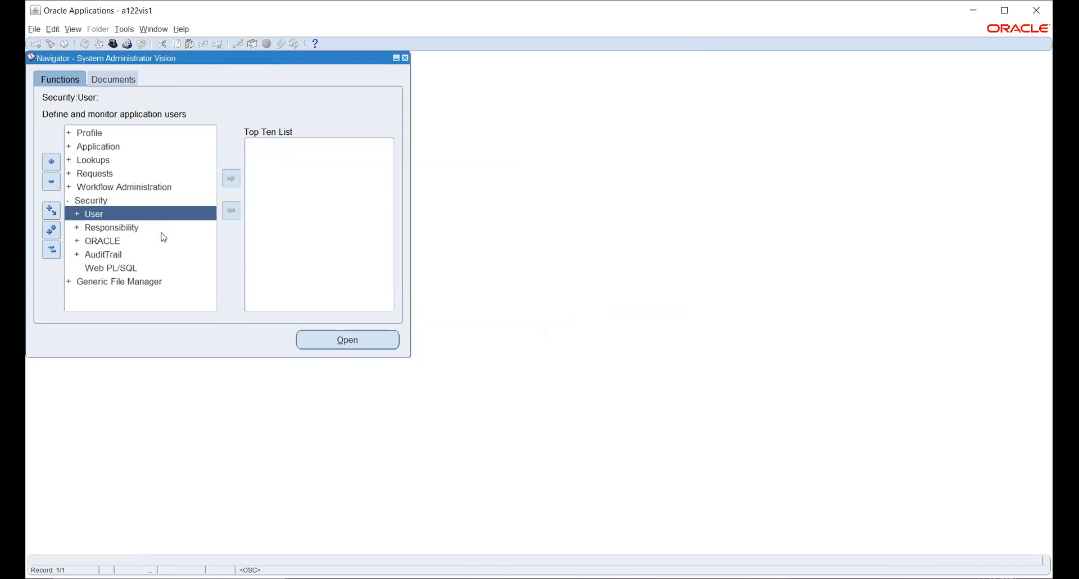
- Open Security > Responsibility > Define for a blank responsibility form
double_click(111, 227)
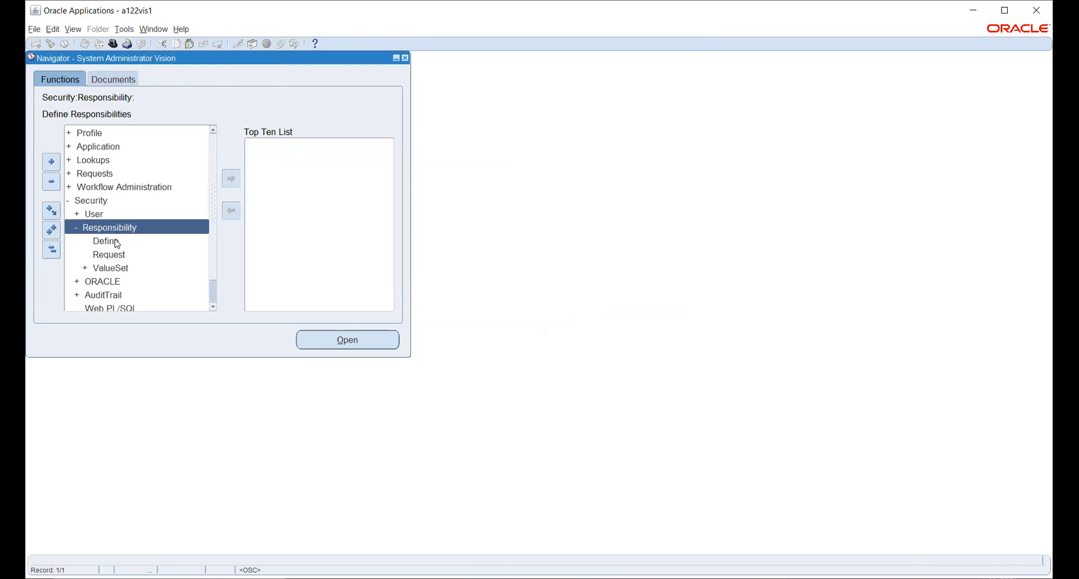
click(113, 240)
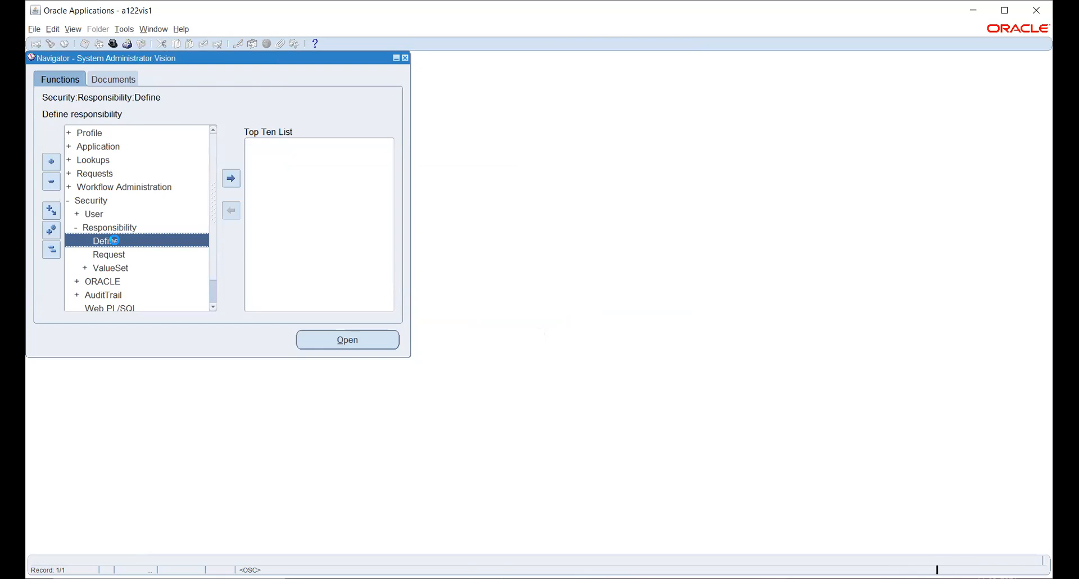
double_click(113, 241)
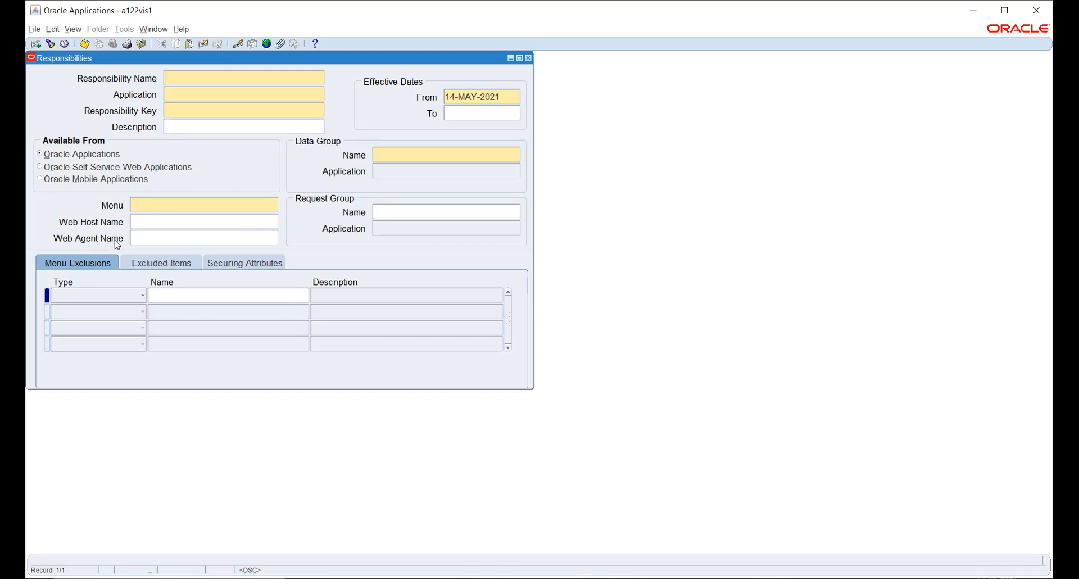
click(171, 205)
click(436, 208)
text(T)
click(193, 76)
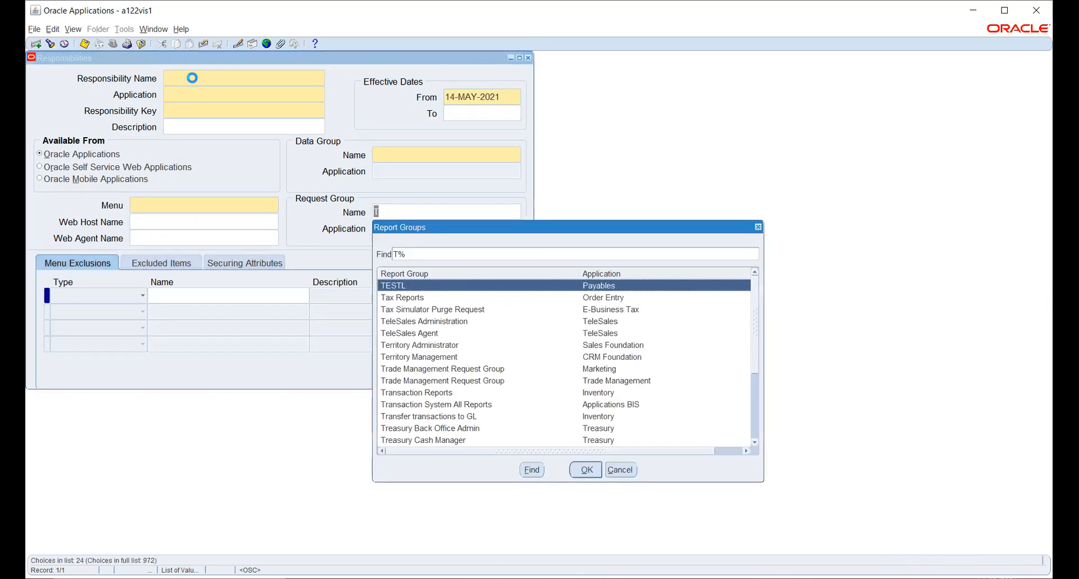
click(620, 470)
key(BackSpace)
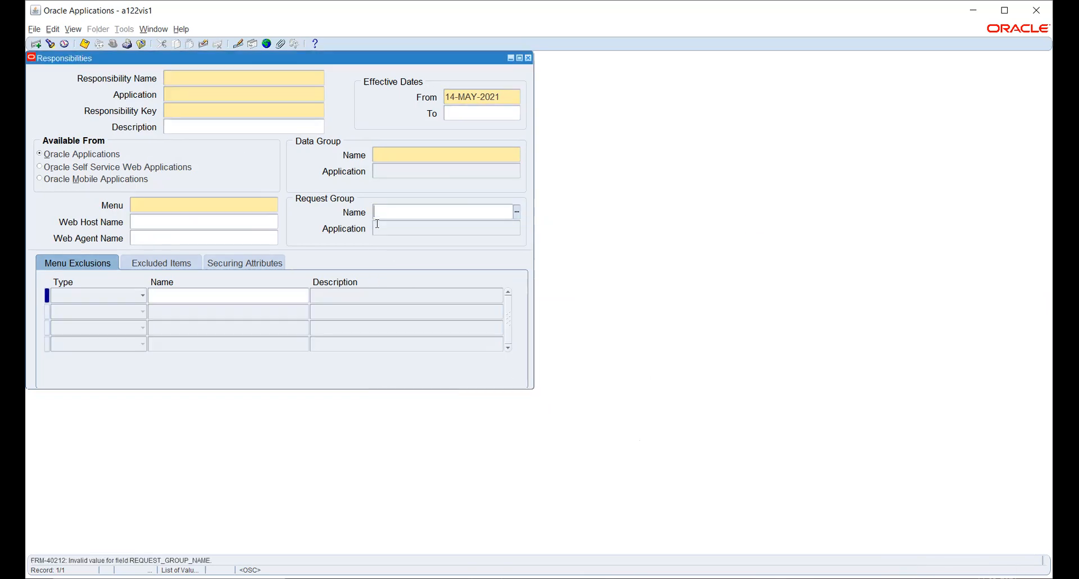
click(222, 77)
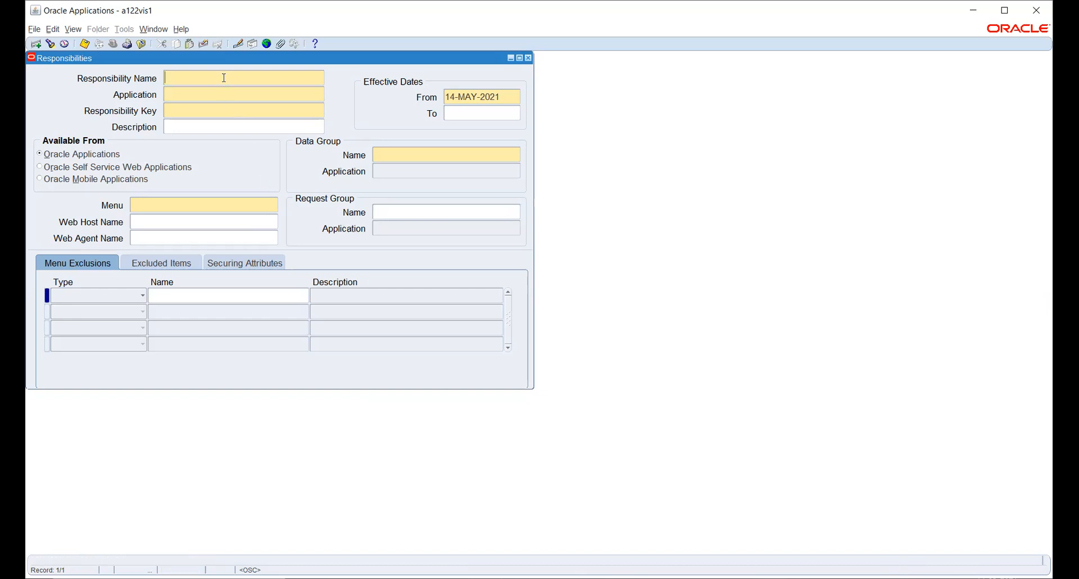
- Try responsibility name TATA_GL under General Ledger, and dismiss the APP-FND-01506 duplicate-name error
text(TATA_GL)
key(Tab)
text(gener)
key(Tab)
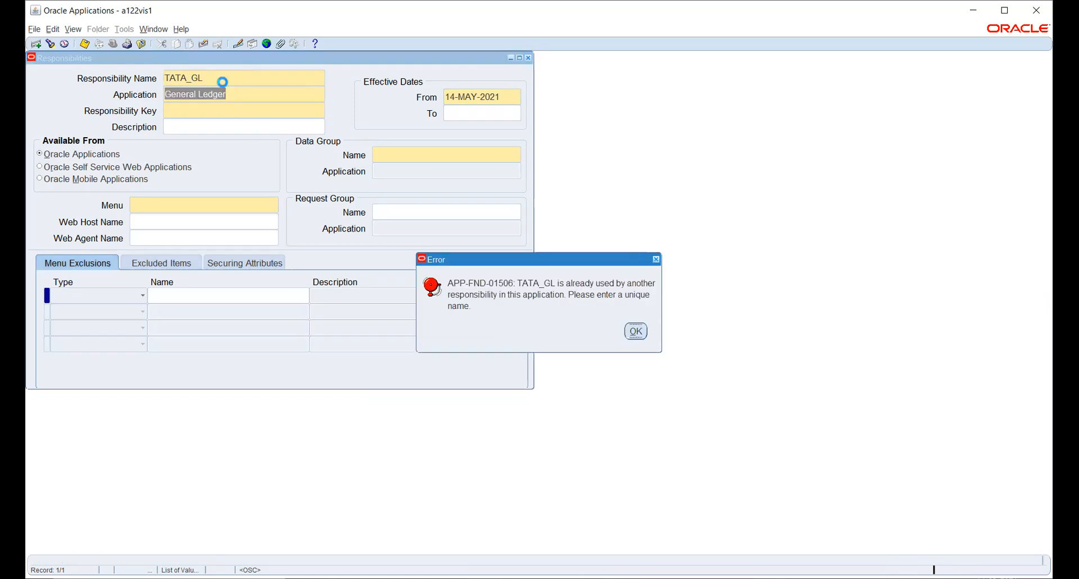
key(Return)
key(BackSpace)
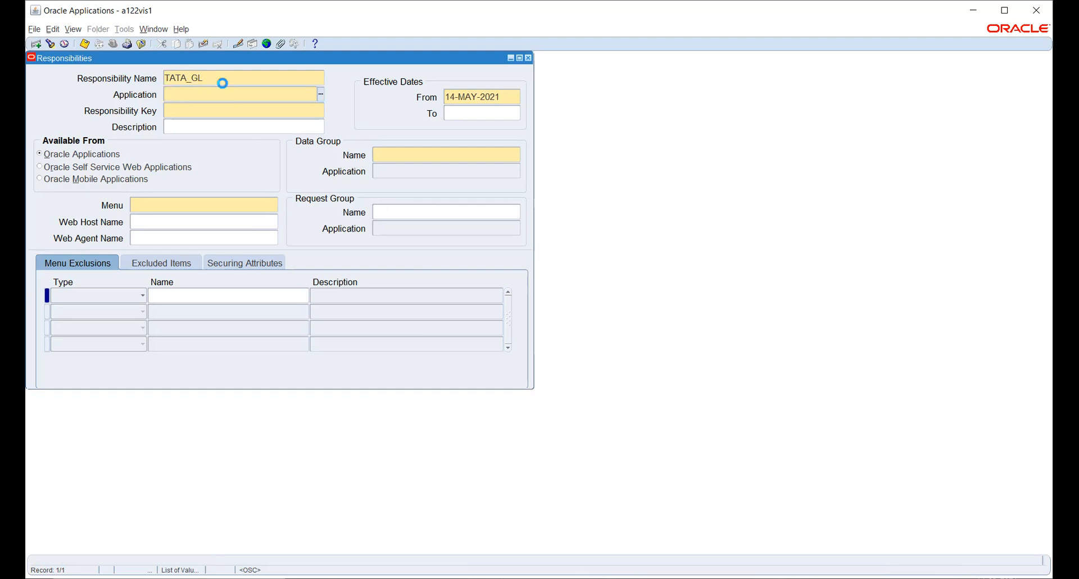
click(226, 77)
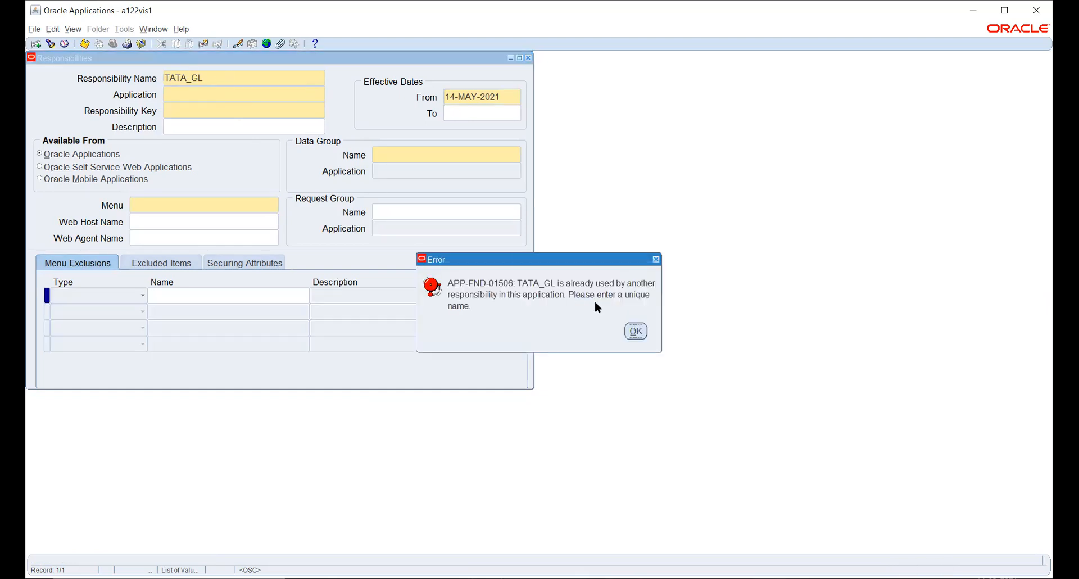
click(635, 331)
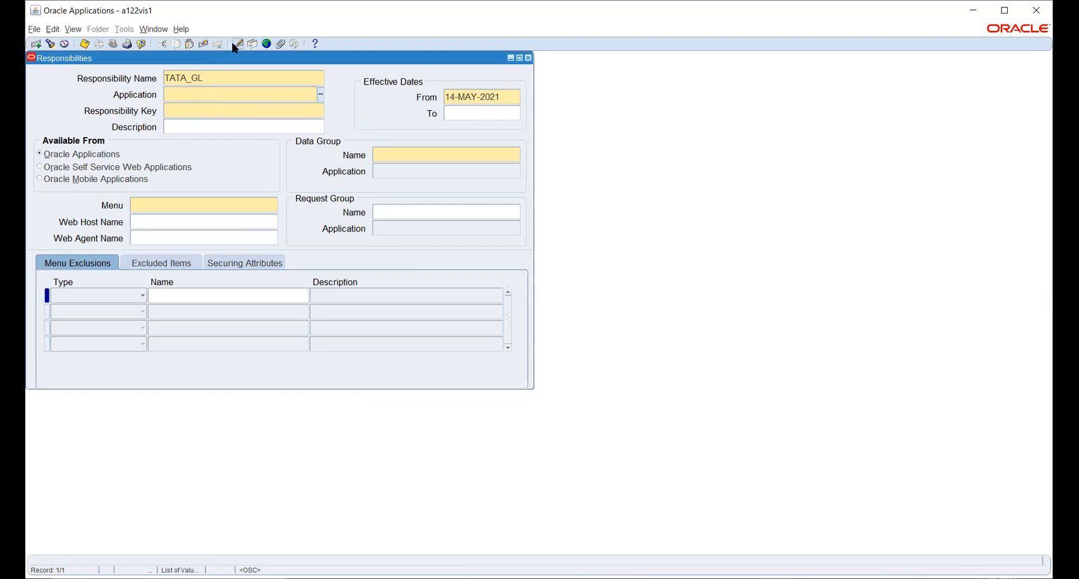
- Clear the rejected record and enter TATA_GL_NEW as the name, with application General Ledger
click(203, 44)
click(207, 75)
text(AT)
key(BackSpace)
key(BackSpace)
text(TATA_GL_NEW)
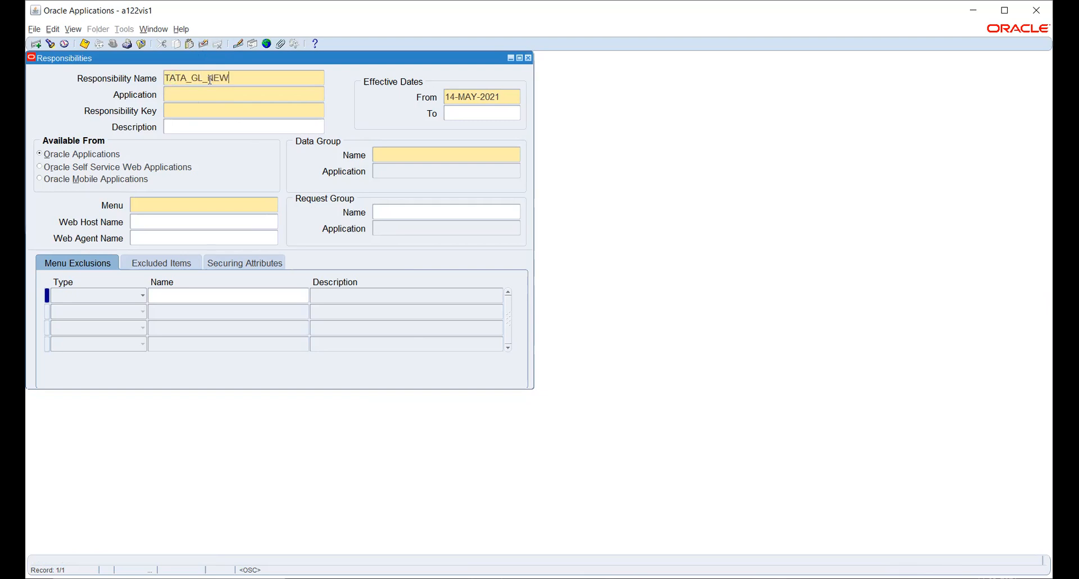
key(Tab)
text(gener)
key(Tab)
- Set responsibility key TATA_GL_NEW and data group Standard with application General Ledger
click(208, 78)
text(TATA_GL_NEW)
click(209, 78)
click(391, 154)
text(Stan)
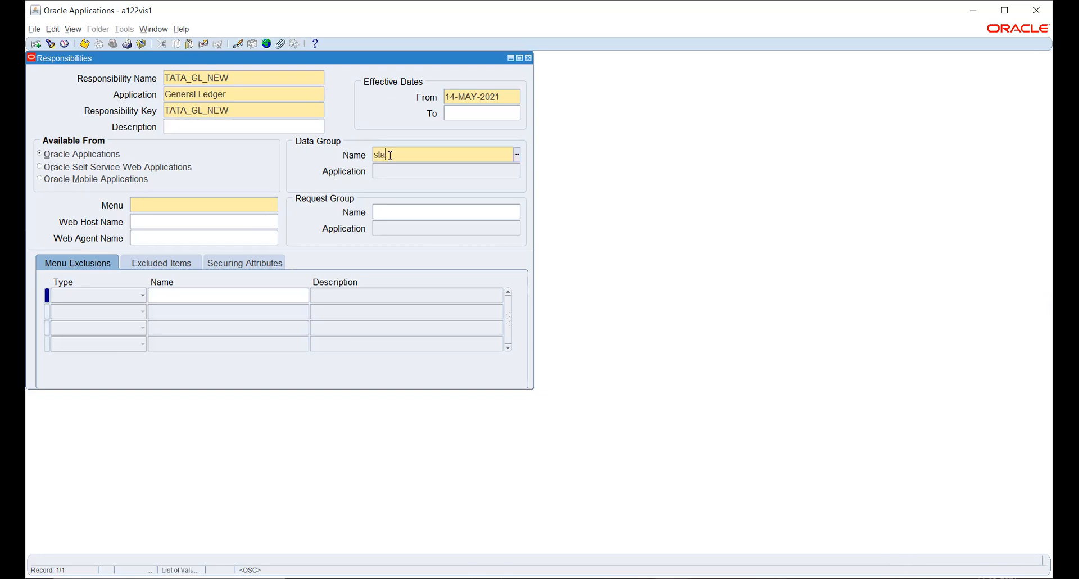
key(Tab)
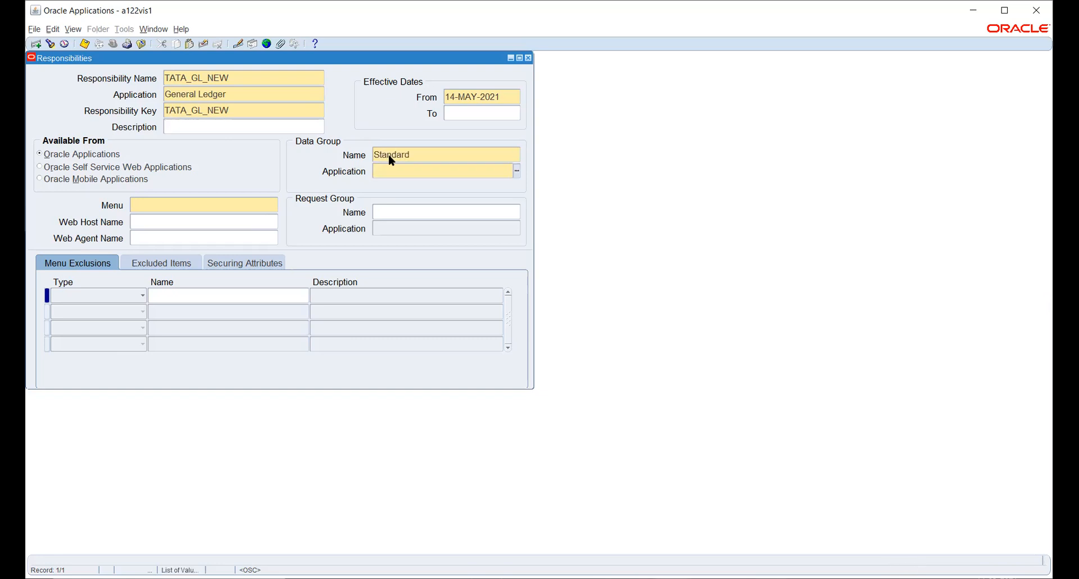
text(gene)
key(Tab)
click(273, 205)
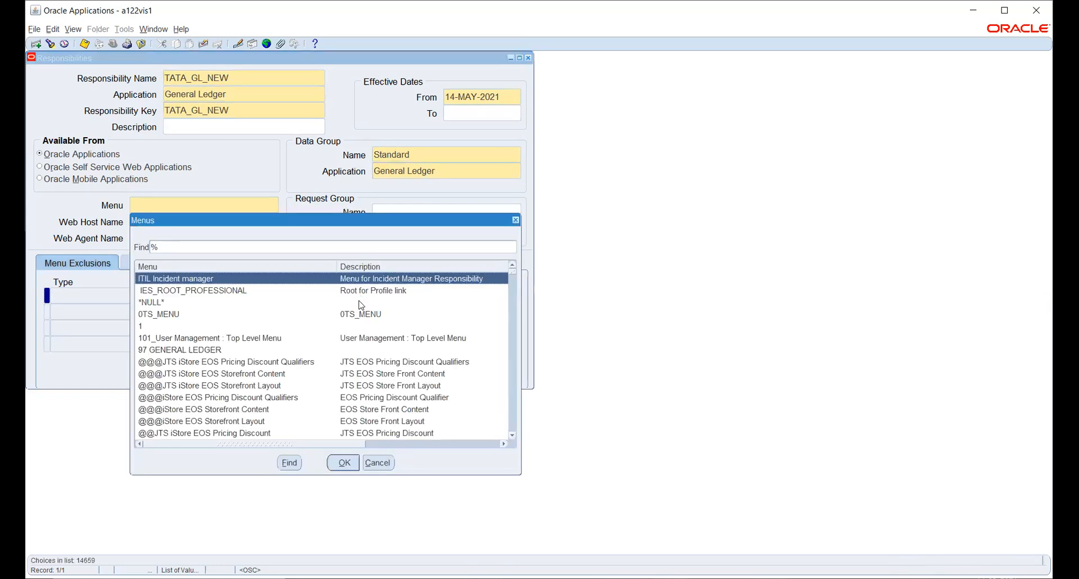
- Filter the Menus list by GUI and scroll through the matching menus
scroll(287, 339, down, 6)
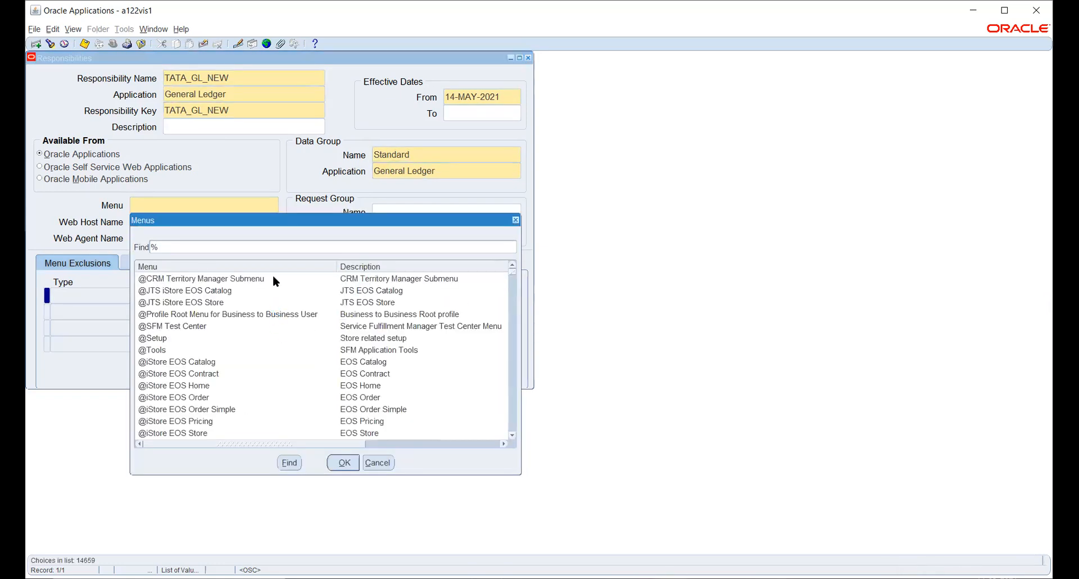
click(266, 248)
text(GUI)
key(Return)
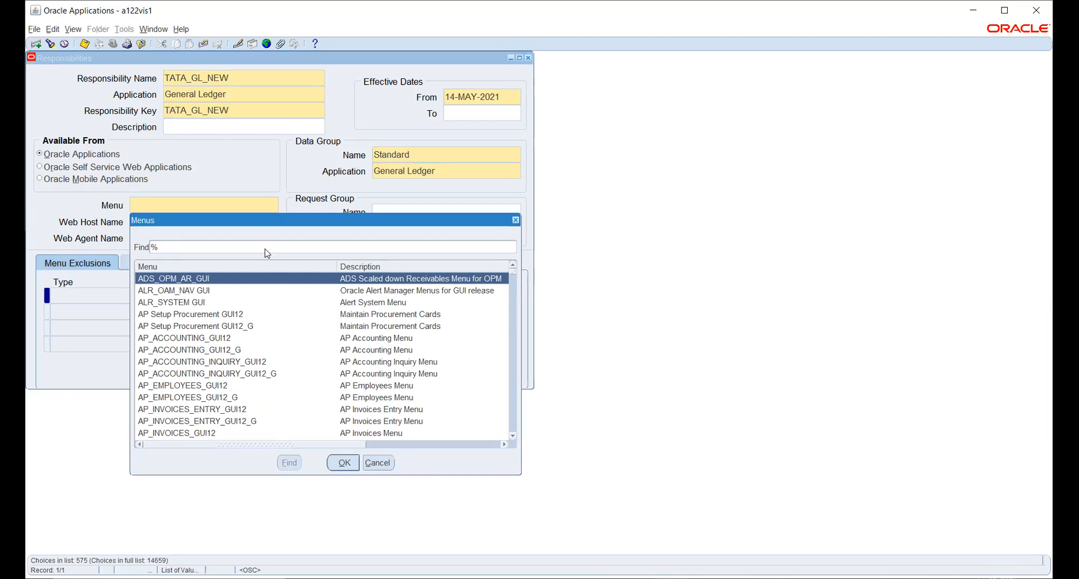
scroll(231, 337, down, 5)
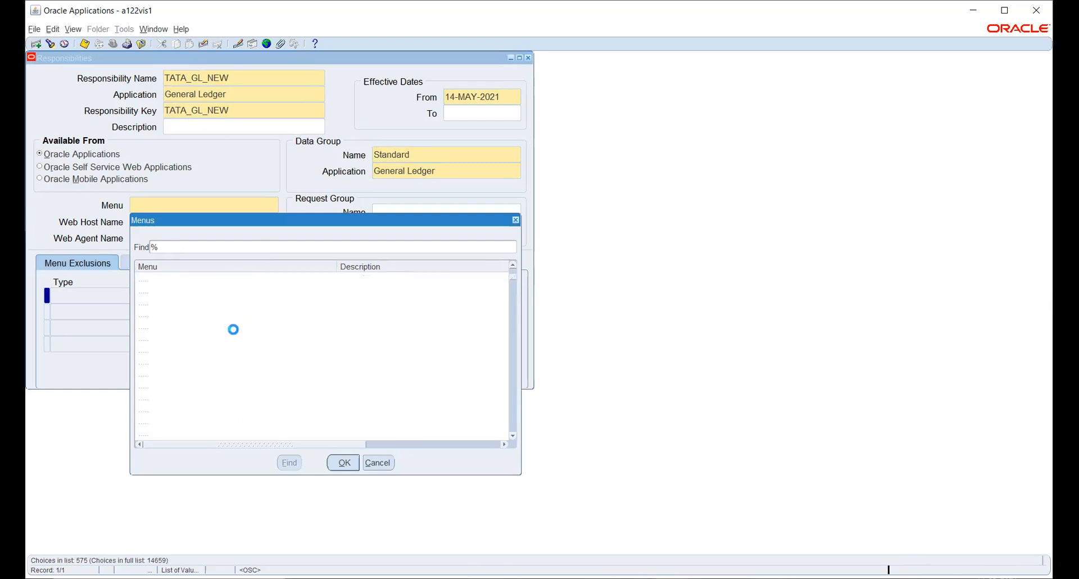
scroll(234, 329, down, 5)
scroll(234, 331, down, 10)
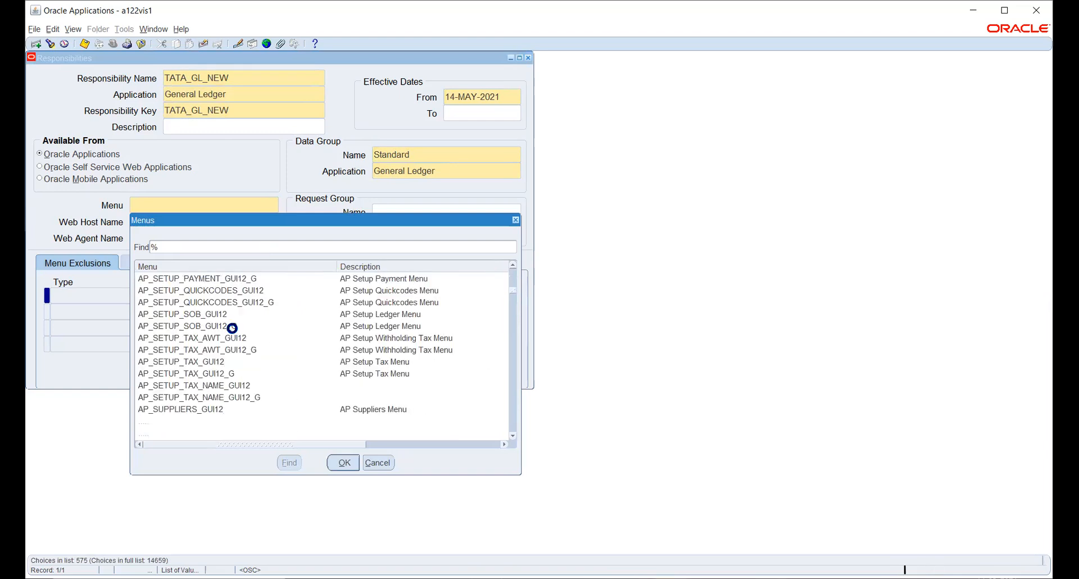
scroll(232, 329, down, 10)
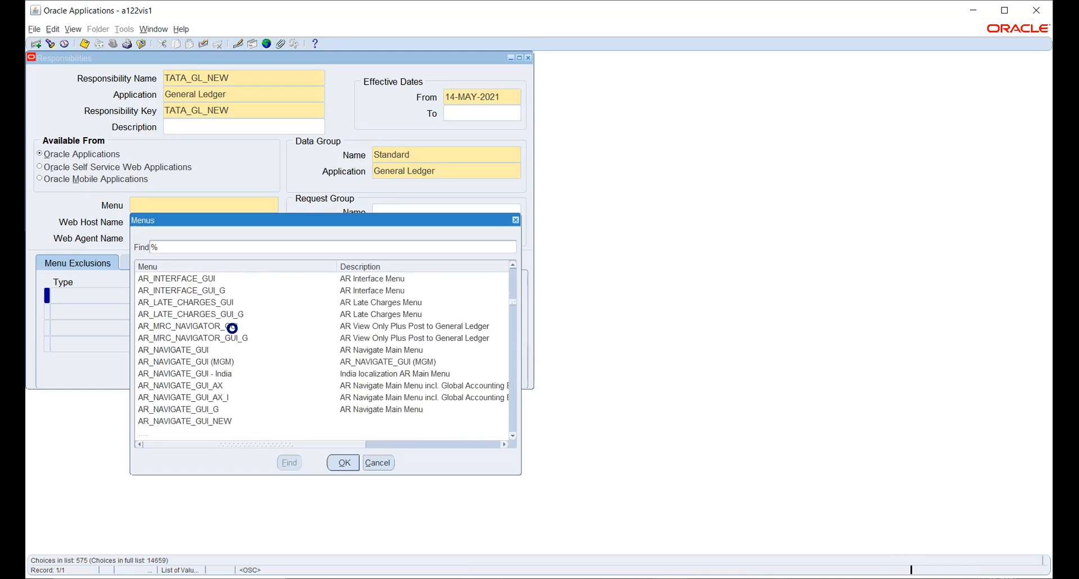
scroll(232, 328, down, 10)
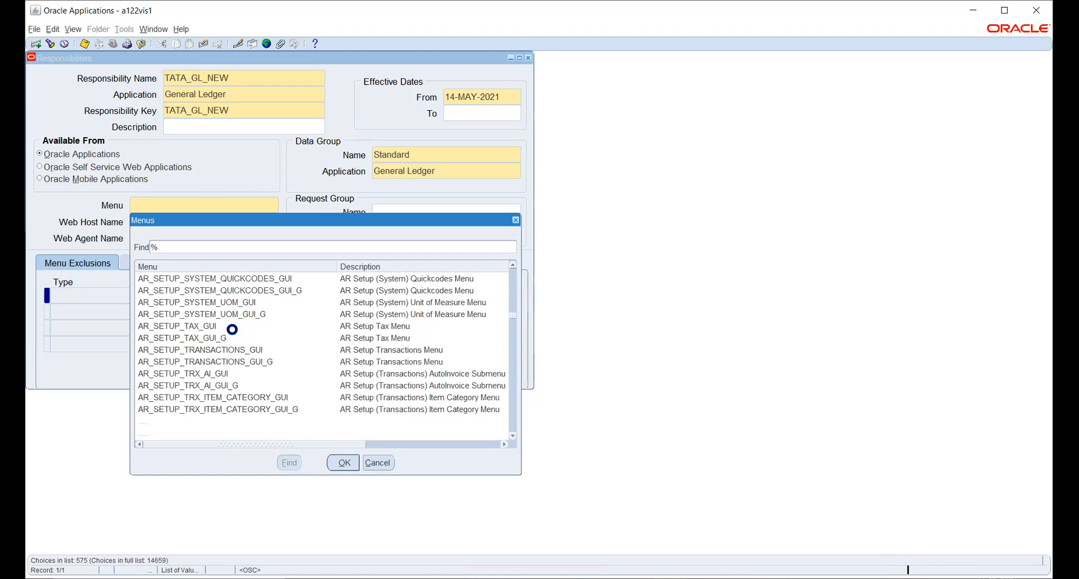
scroll(232, 329, down, 10)
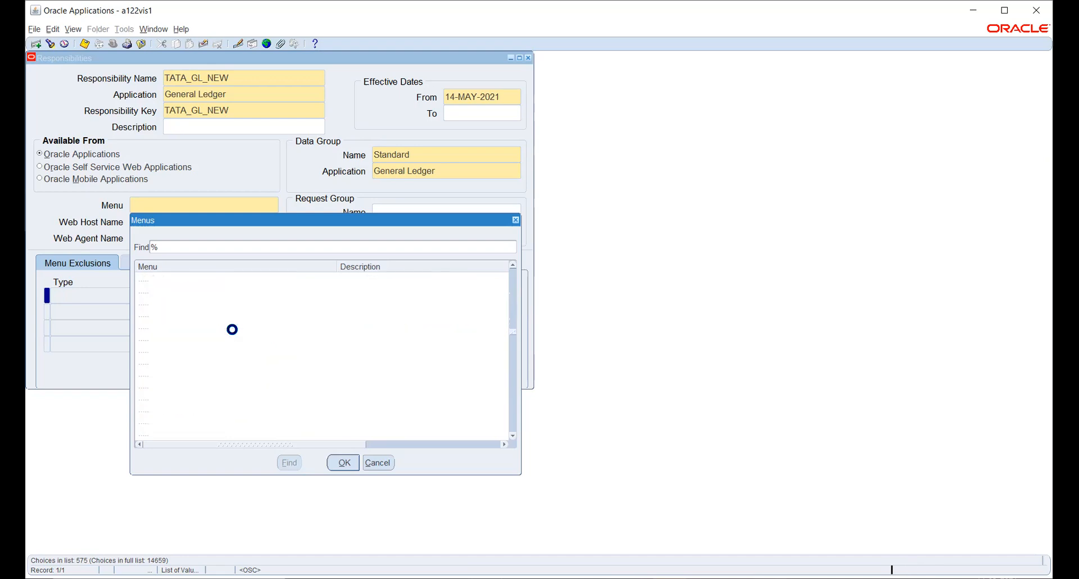
scroll(231, 329, down, 10)
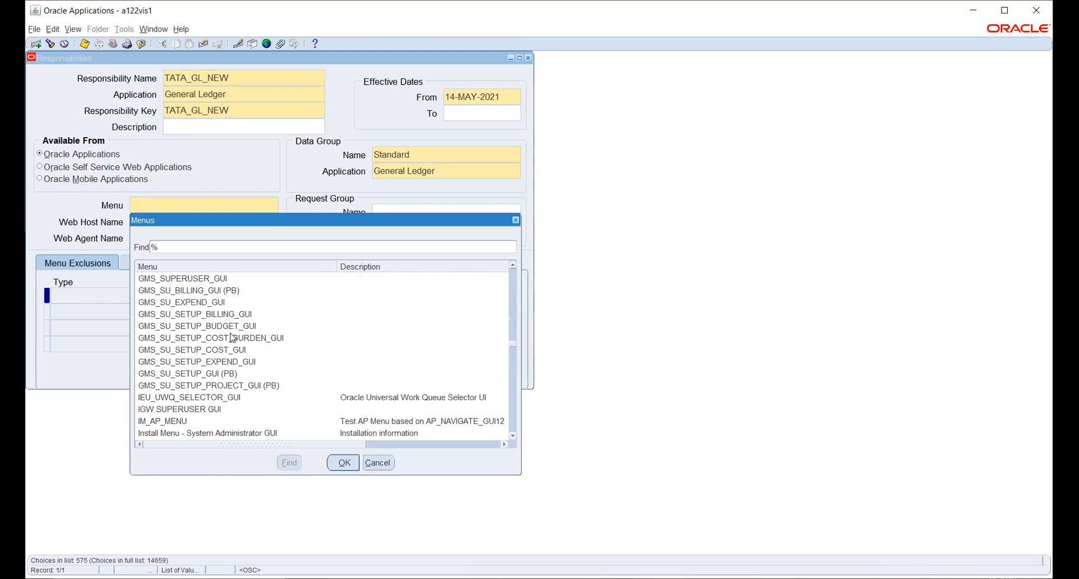
- Cancel the Menus list without choosing, then clear the unsaved TATA_GL_NEW record
scroll(232, 338, up, 3)
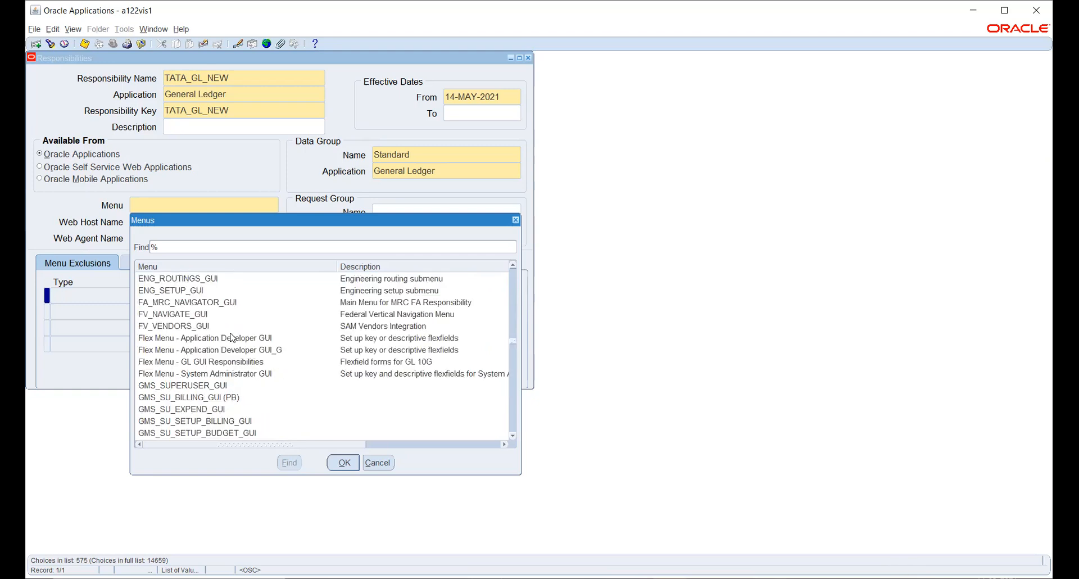
scroll(232, 337, down, 6)
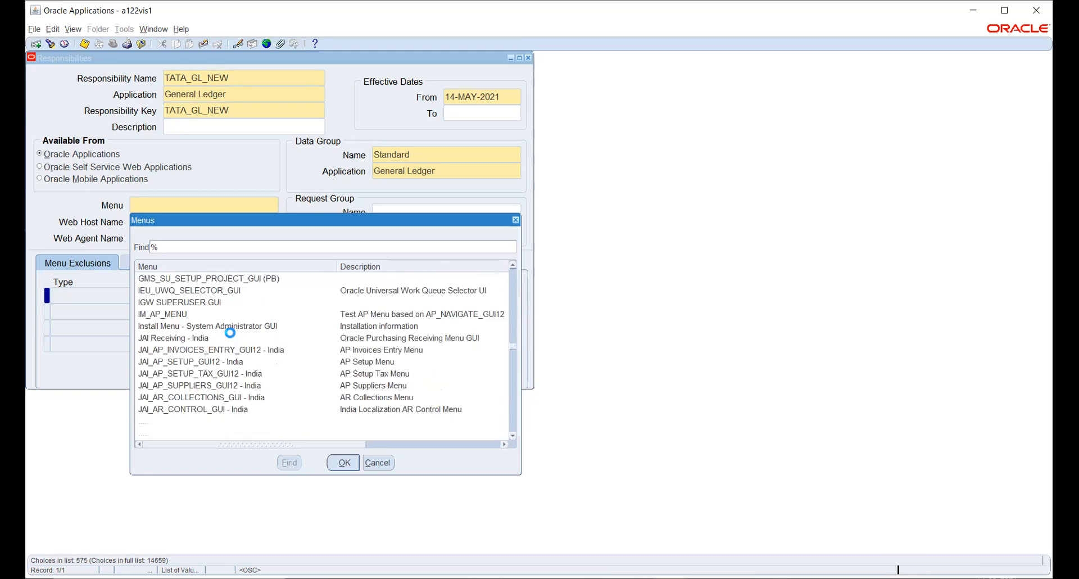
scroll(230, 332, down, 10)
scroll(230, 333, down, 5)
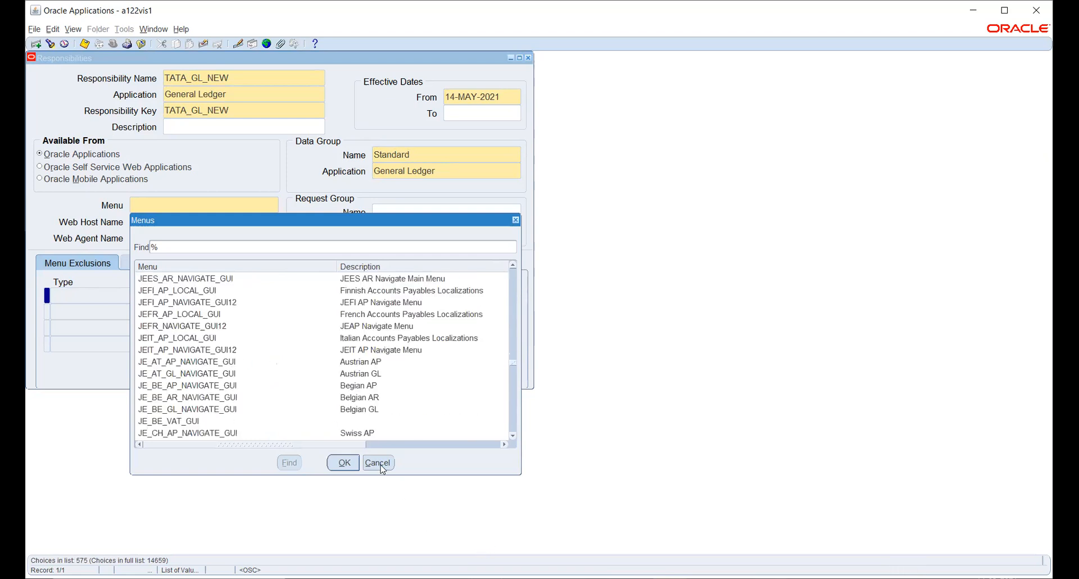
click(377, 463)
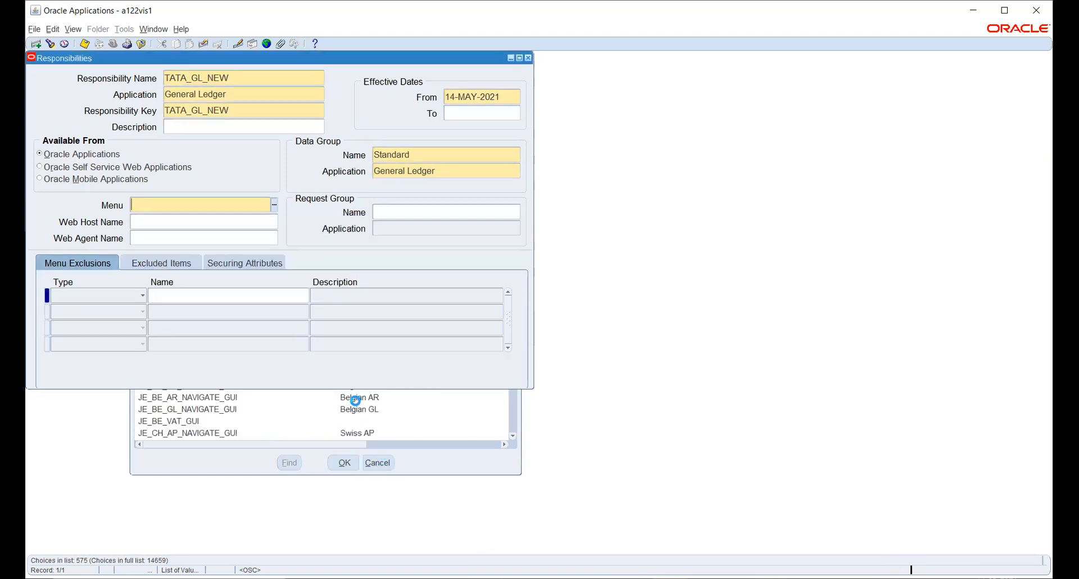
click(203, 44)
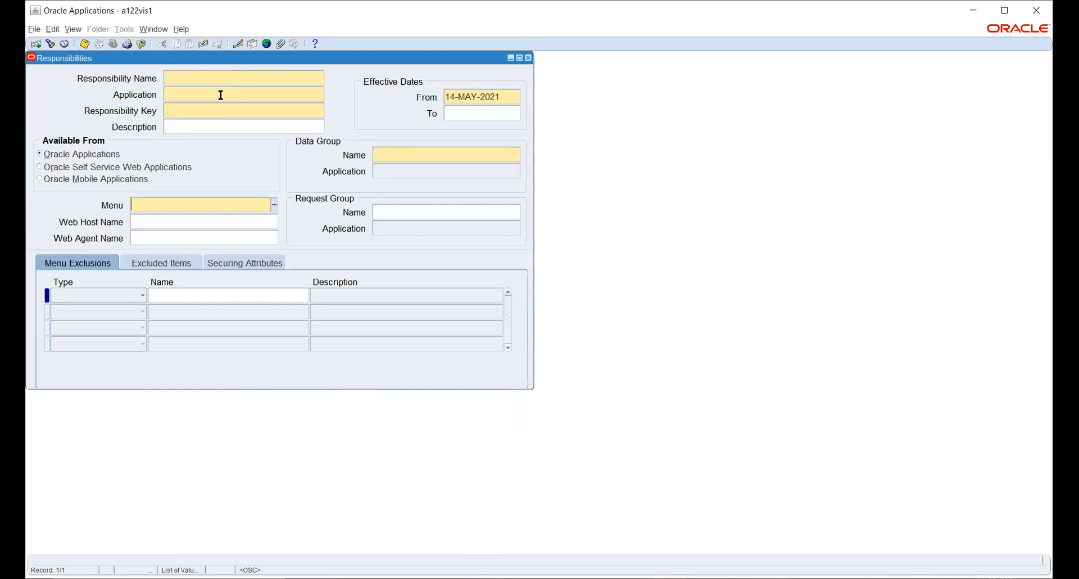
- Query the Responsibilities form for the existing TATA_GL responsibility
key(F11)
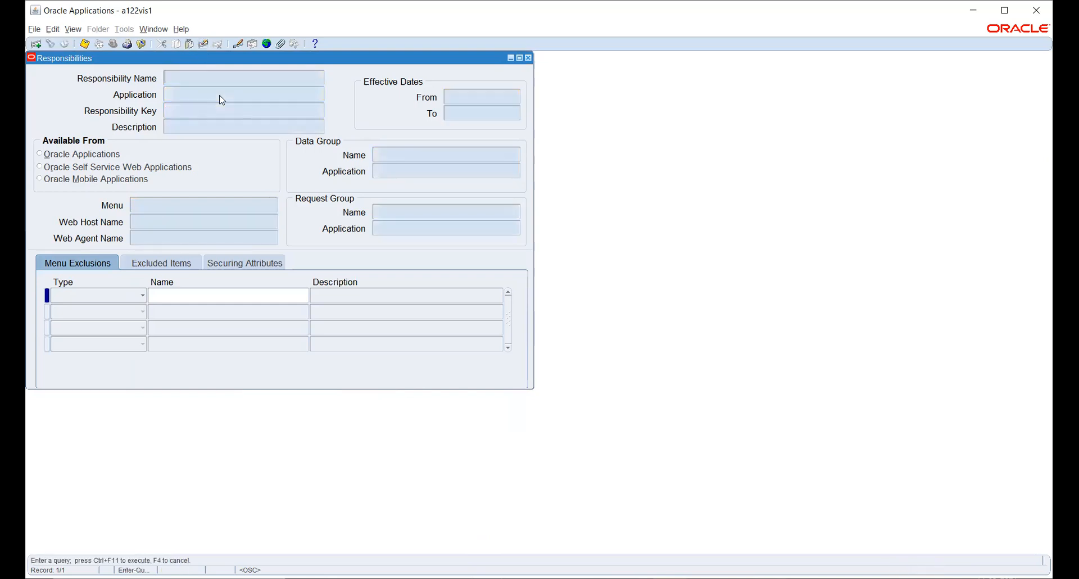
text(TATA_GL)
key(ctrl+F11)
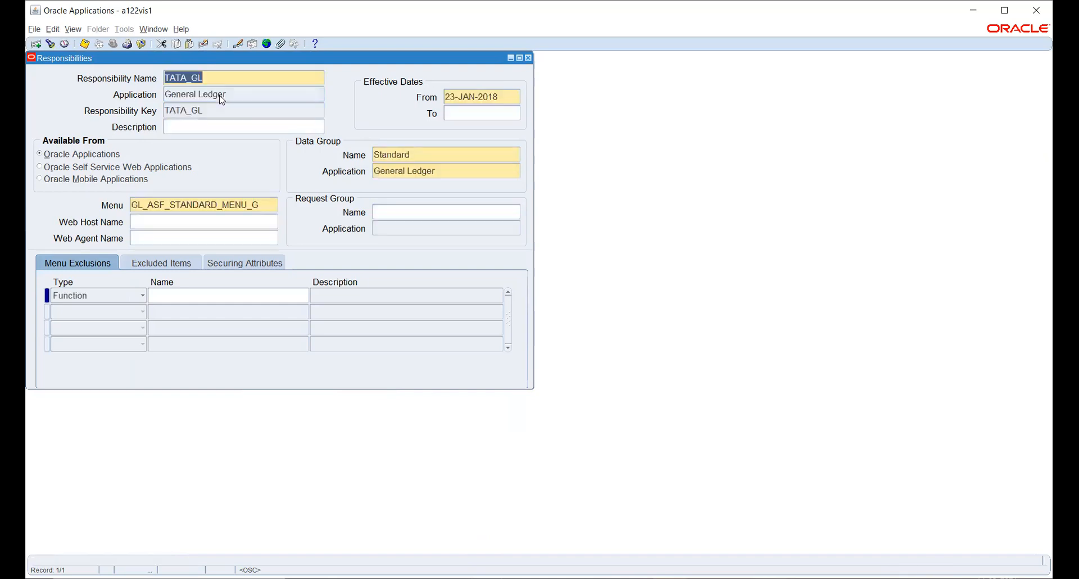
- Search the responsibility list for 'ge' and browse the General Ledger responsibilities
click(50, 44)
text(g)
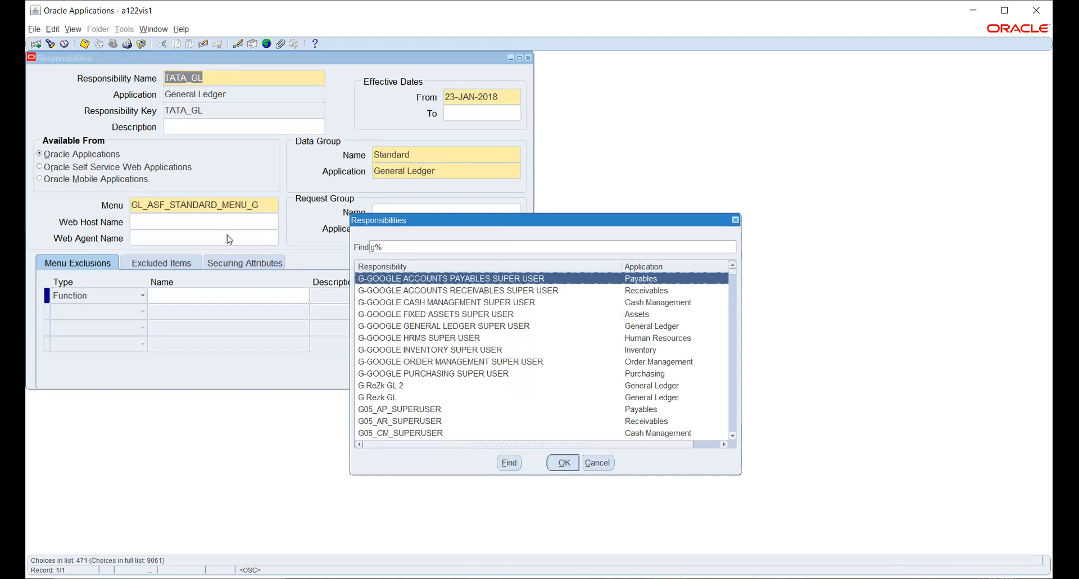
text(e)
key(Down)
key(Down)
key(Down)
key(Down)
key(Down)
key(Down)
key(Down)
key(Down)
key(Down)
key(Down)
key(Down)
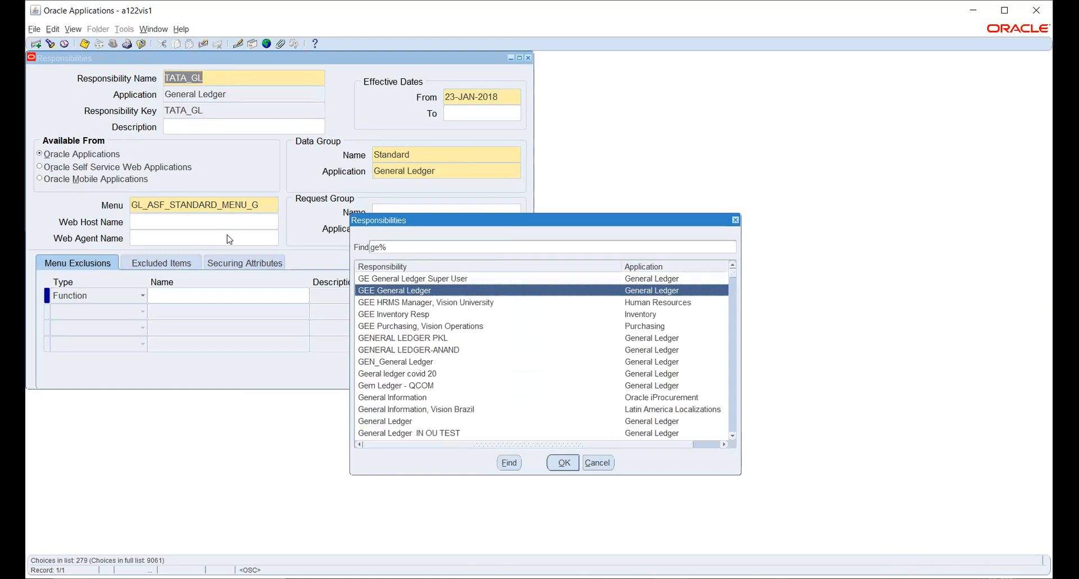
key(Down)
key(Down)
key(Down)
key(Down)
key(Down)
key(Down)
key(Down)
key(Down)
key(Down)
key(Down)
key(Down)
key(Down)
key(Down)
key(Down)
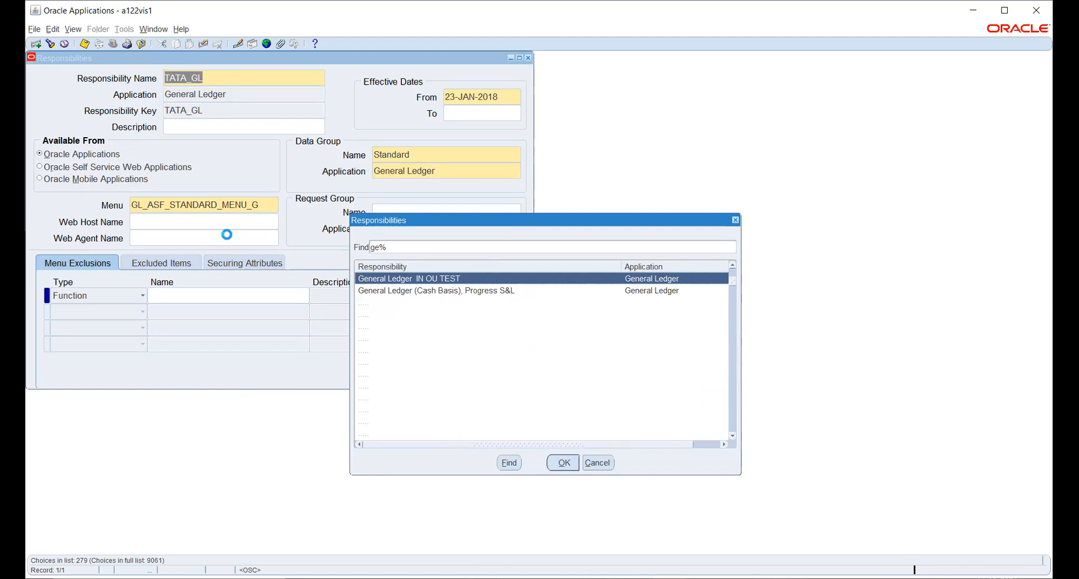
key(Down)
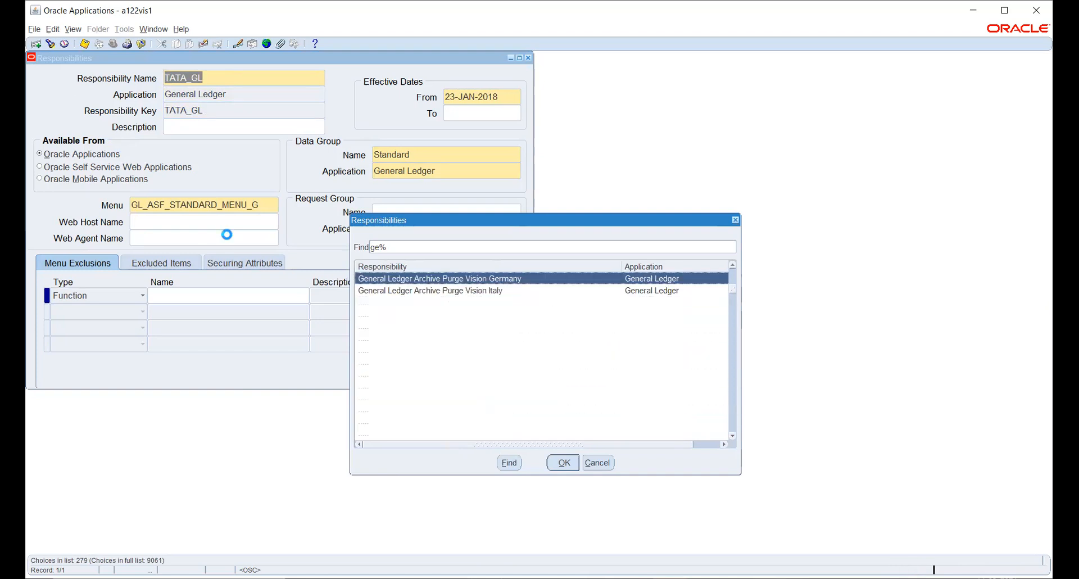
key(Down)
key(Down)
key(Down)
key(Down)
key(Down)
key(Down)
key(Down)
key(Down)
key(Down)
key(Down)
key(Down)
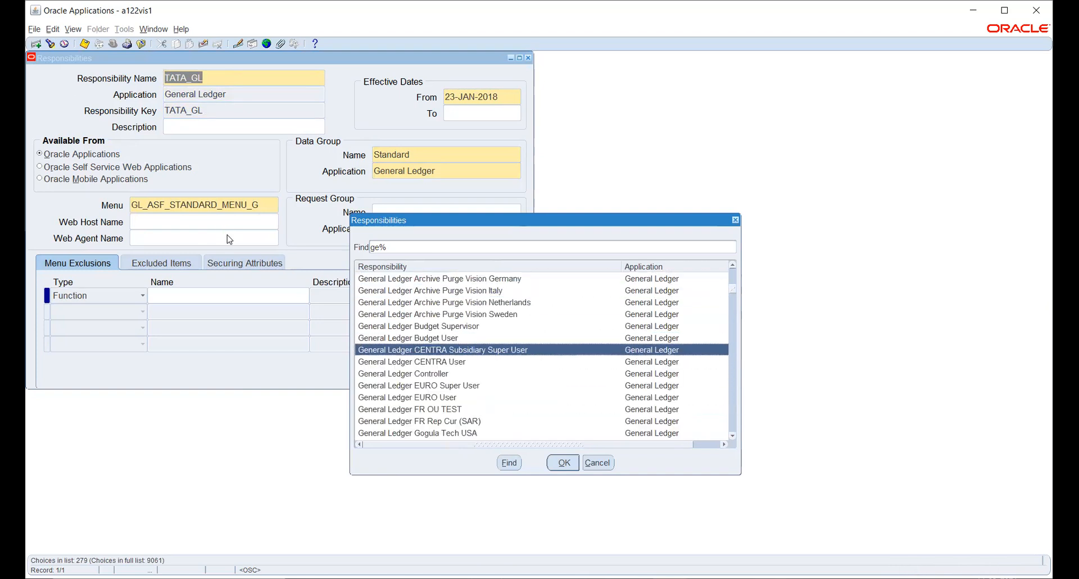
key(Down)
key(Down)
key(Down)
key(Down)
key(Down)
key(Down)
key(Down)
key(Down)
key(Down)
key(Down)
key(Down)
key(Down)
key(Down)
key(Down)
key(Down)
key(Down)
key(Down)
key(Down)
key(Down)
key(Down)
key(Down)
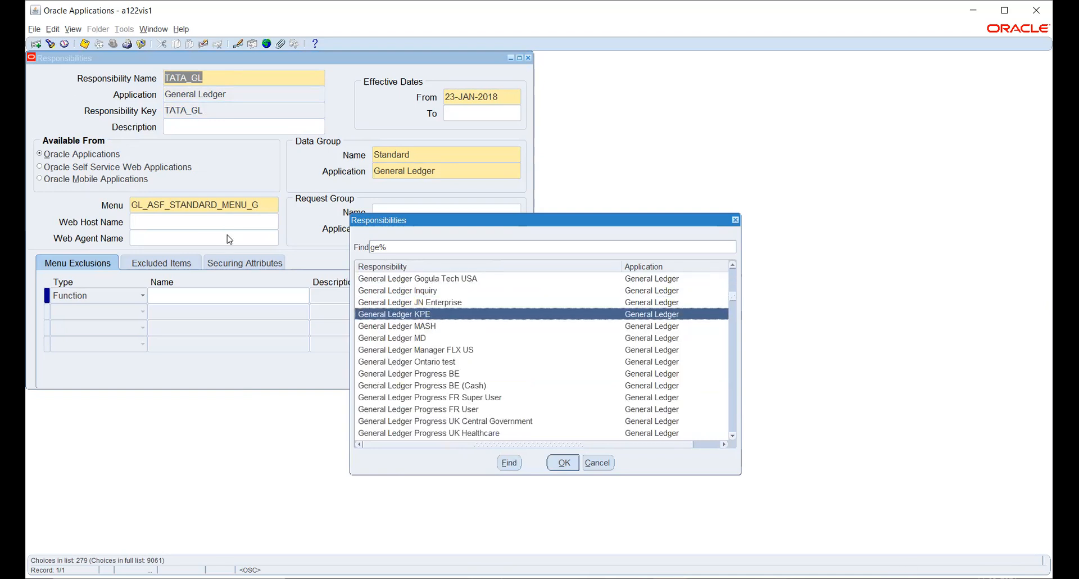
key(Down)
key(Down)
key(Down)
key(Down)
key(Down)
key(Down)
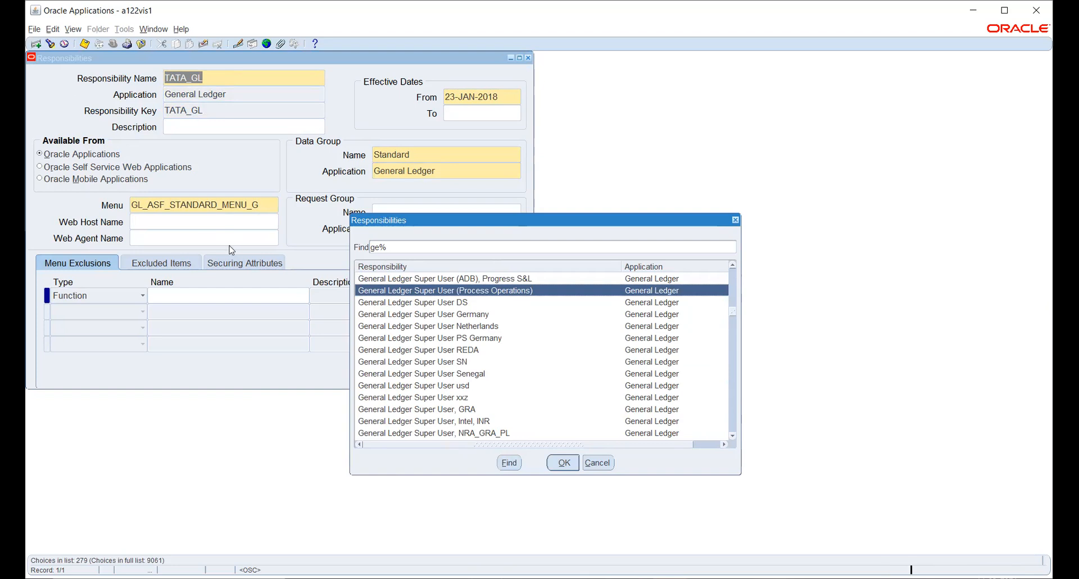
scroll(491, 325, down, 8)
scroll(491, 325, down, 6)
scroll(492, 325, down, 5)
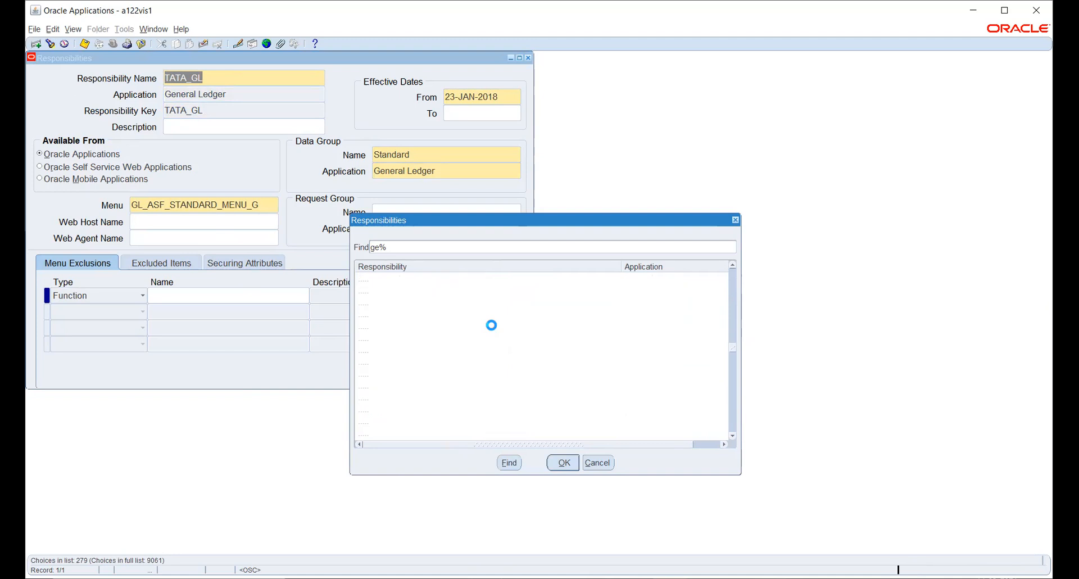
scroll(493, 329, up, 3)
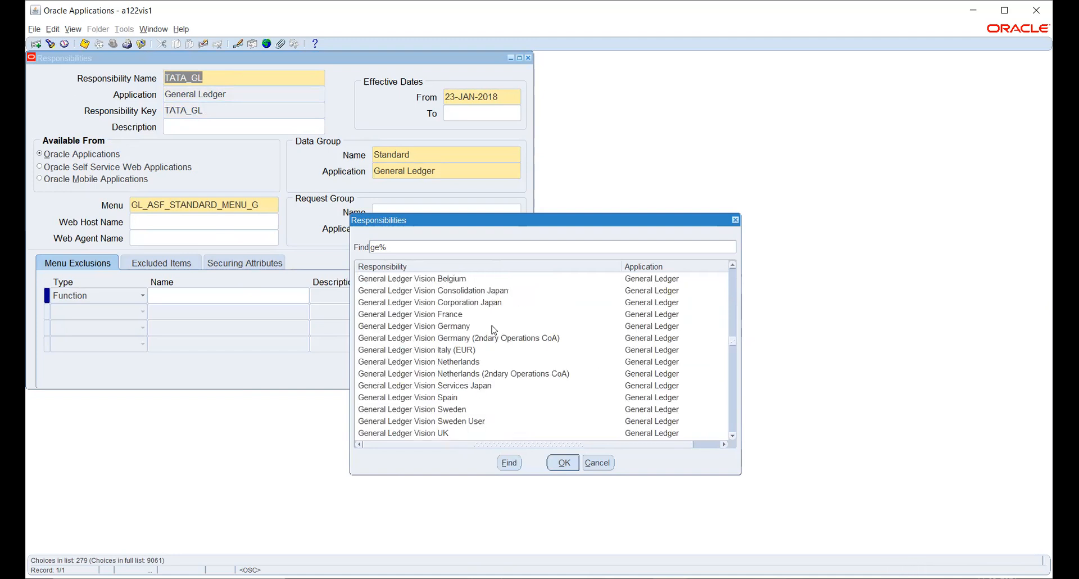
scroll(494, 330, down, 3)
scroll(494, 330, down, 3)
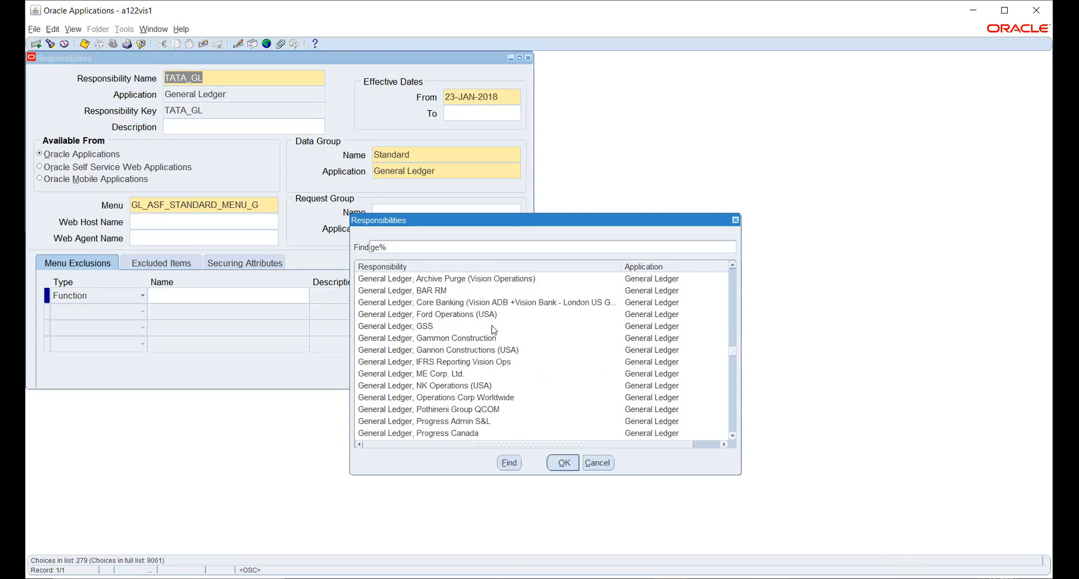
scroll(494, 330, down, 1)
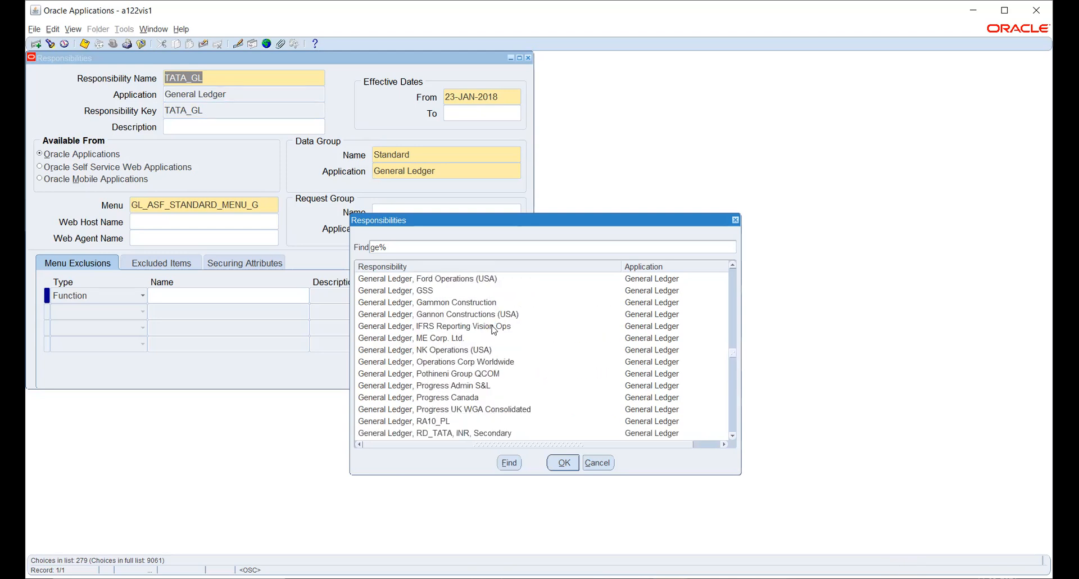
scroll(494, 330, down, 3)
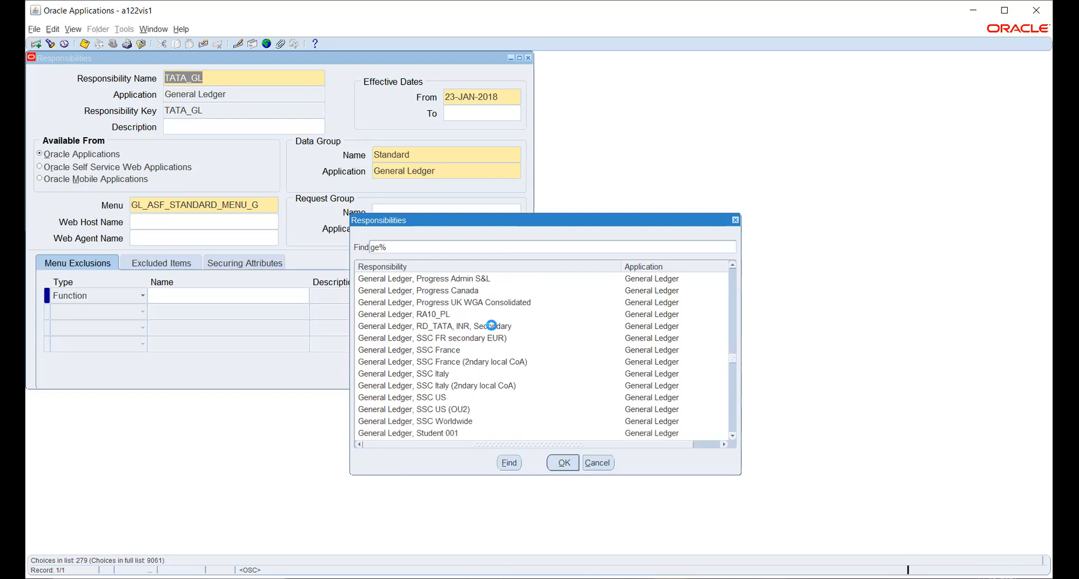
scroll(492, 324, down, 5)
scroll(492, 325, down, 5)
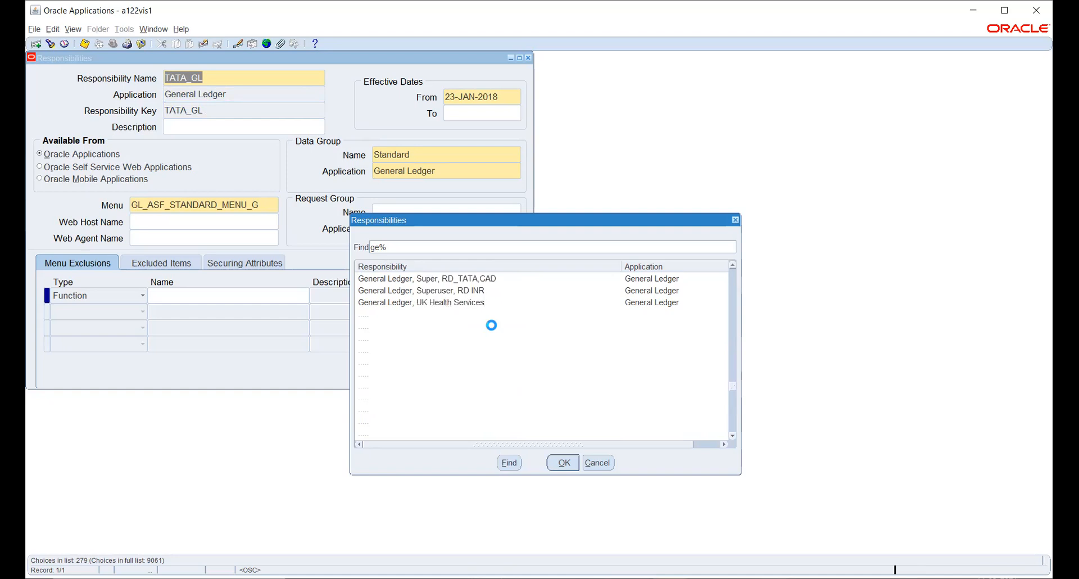
scroll(492, 327, down, 3)
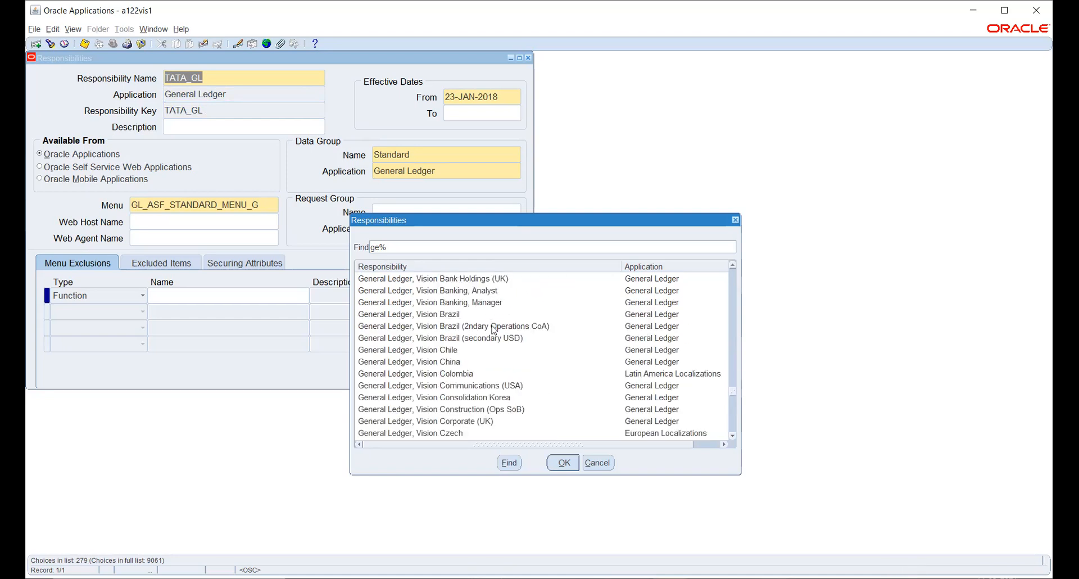
scroll(493, 329, down, 2)
scroll(479, 333, down, 3)
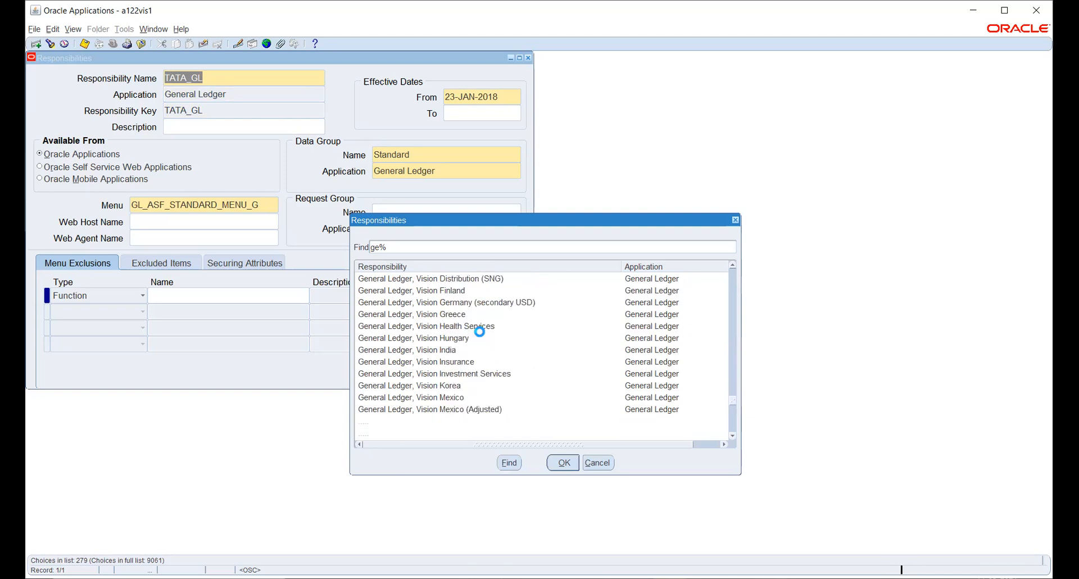
scroll(479, 332, down, 2)
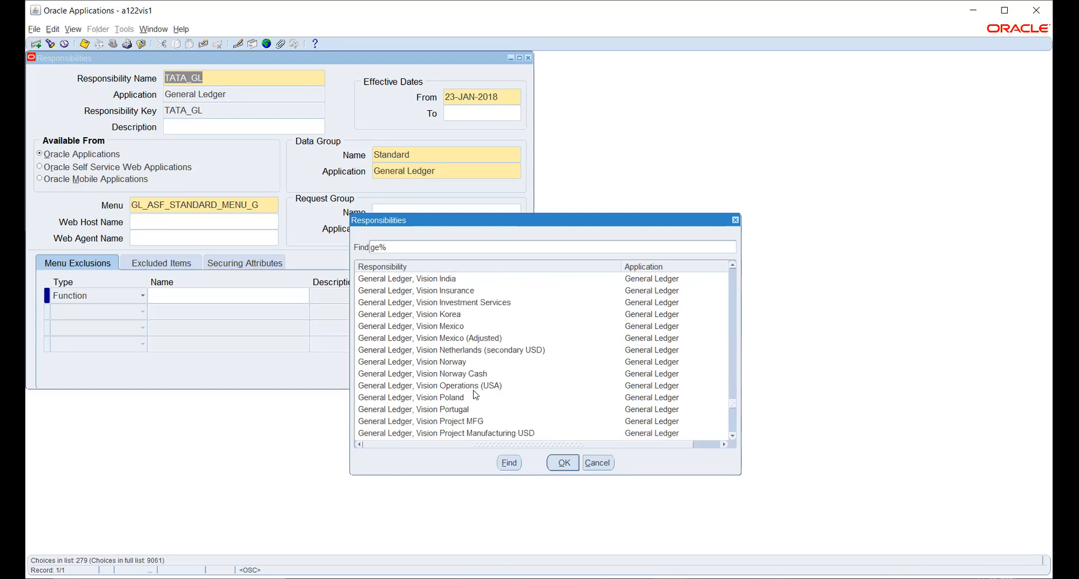
- Load General Ledger, Vision Operations (USA) into the form, then clear the form
click(475, 388)
click(562, 463)
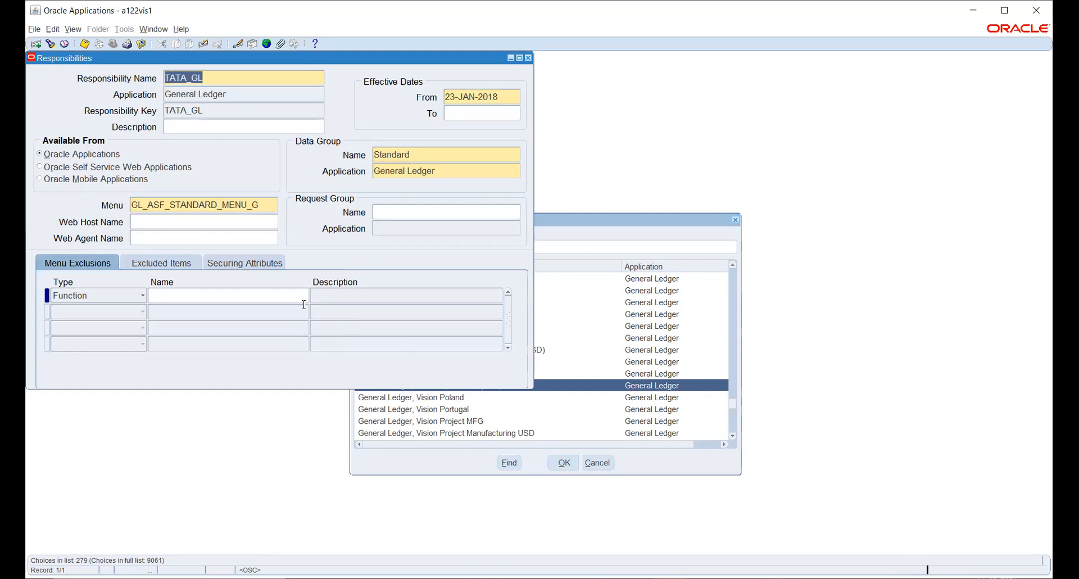
click(253, 205)
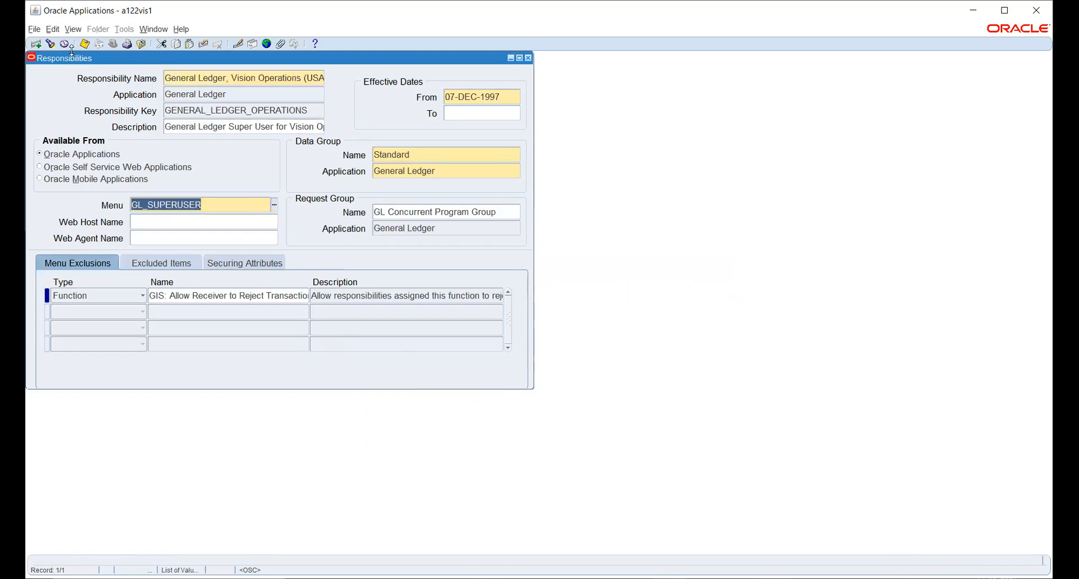
click(203, 44)
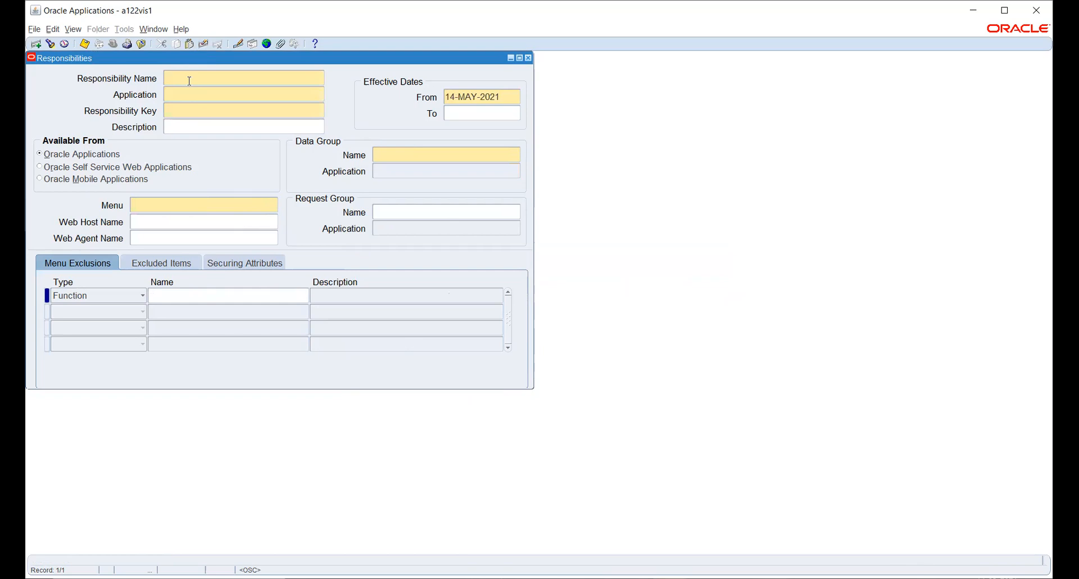
- Enter TATA_GL_NEW as name and key, application General Ledger, effective from 01-JAN-2021
text(TATA)
text(GL_NEW)
key(Tab)
text(GENER)
key(Tab)
text(TATA_GL_NEW)
key(Tab)
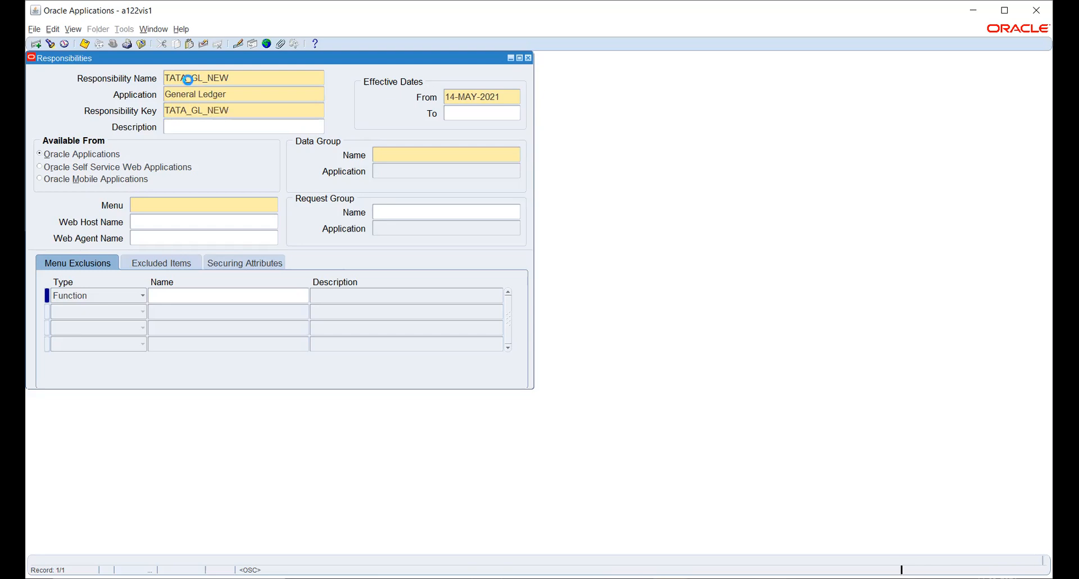
click(509, 97)
text(1-JAN-20)
text(2)
text(1)
key(Tab)
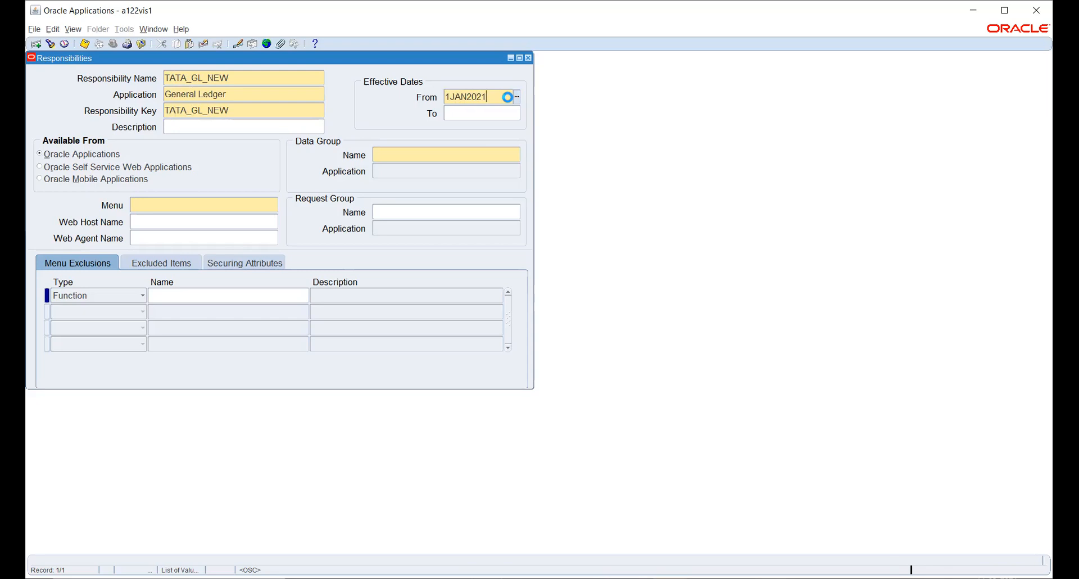
- Set data group Standard for General Ledger and menu GL_SUPERUSER
click(416, 157)
text(Standard)
key(Tab)
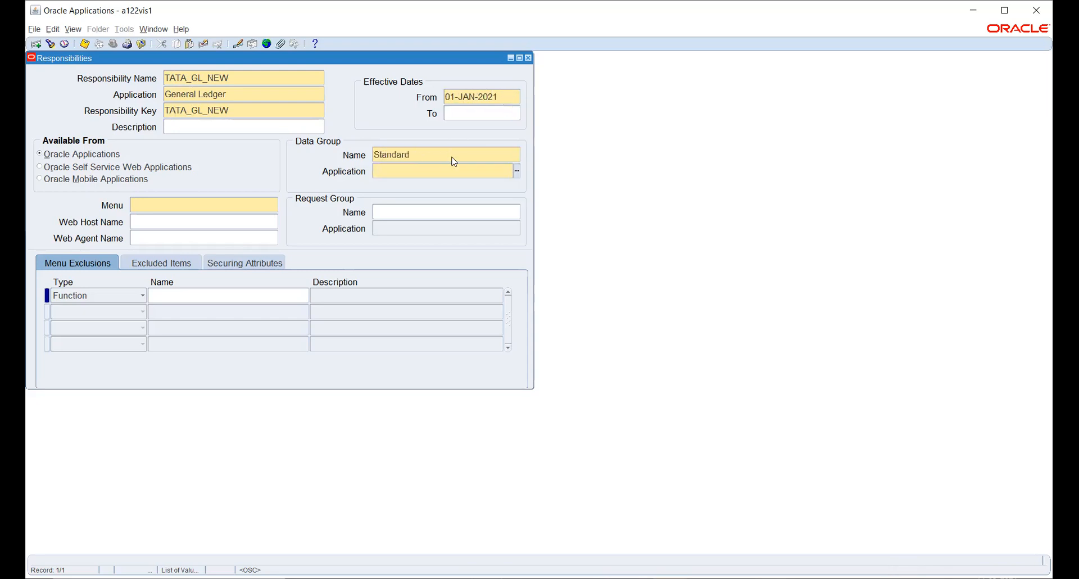
text(GENE)
key(Tab)
text(GL_SUPERUSER)
key(Tab)
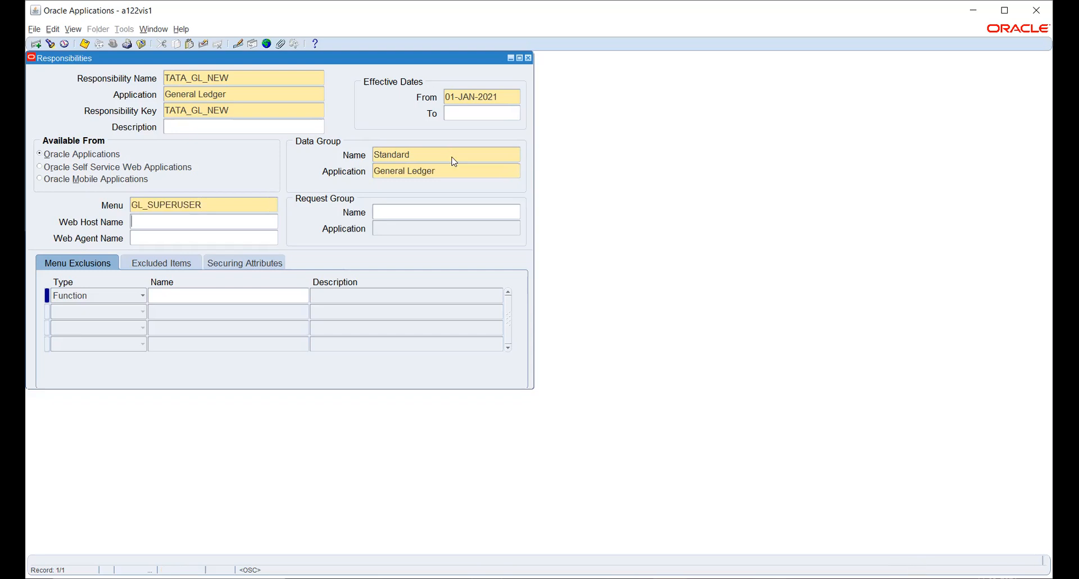
- Choose request group All Fin Reports and save the new responsibility
click(429, 212)
text(ALL)
key(Tab)
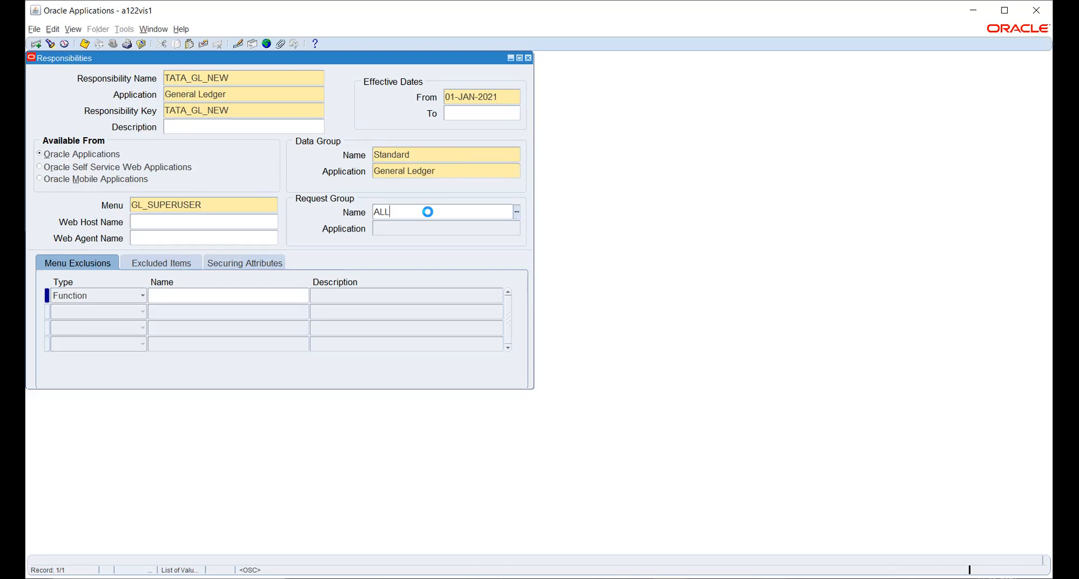
key(Down)
key(Down)
key(Down)
key(Down)
key(Down)
key(Down)
key(Down)
key(Down)
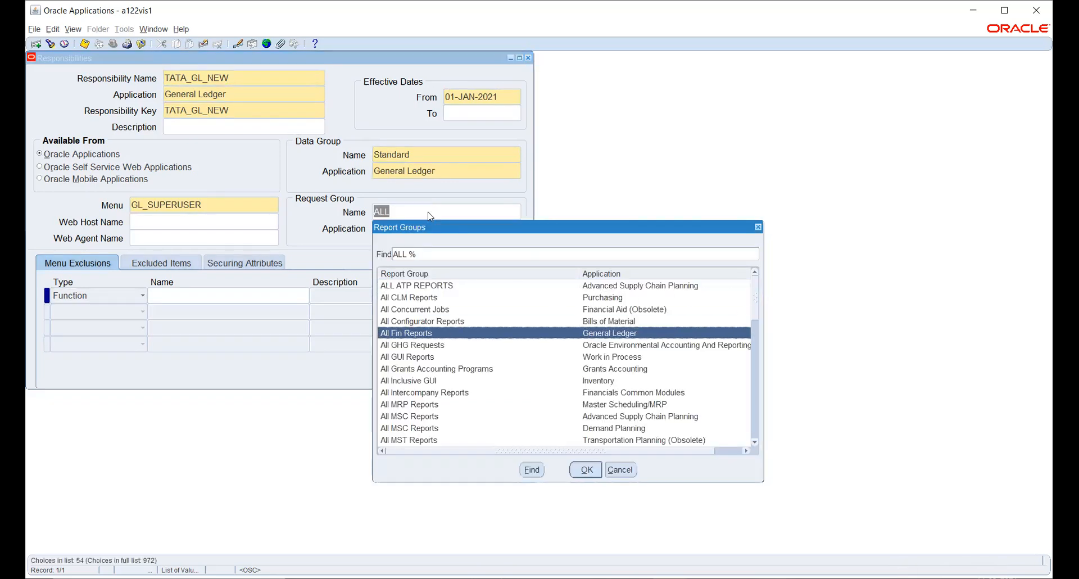
key(Down)
key(Up)
key(Up)
key(Up)
key(Up)
key(Up)
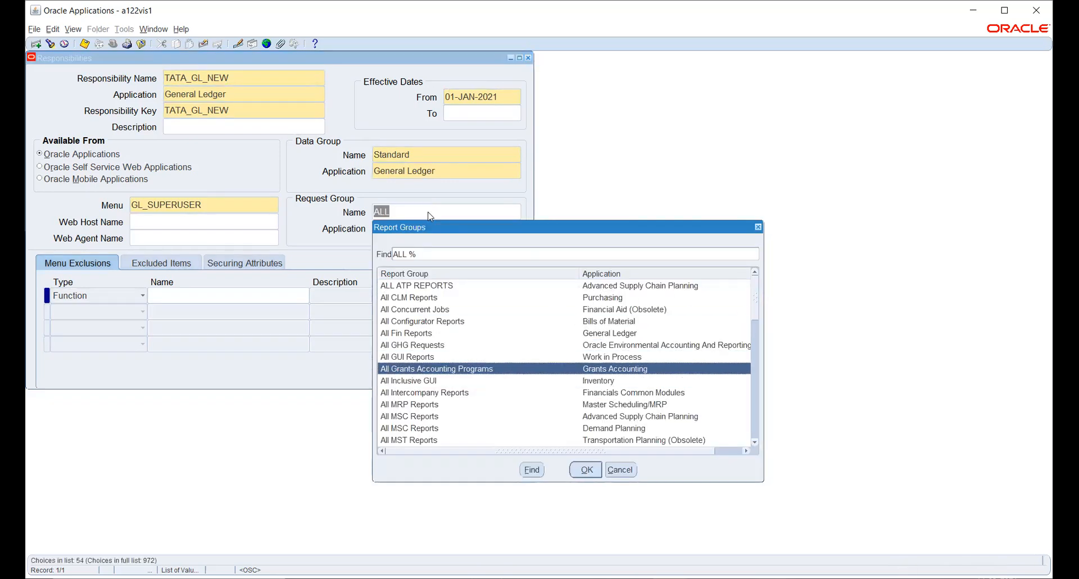
key(Return)
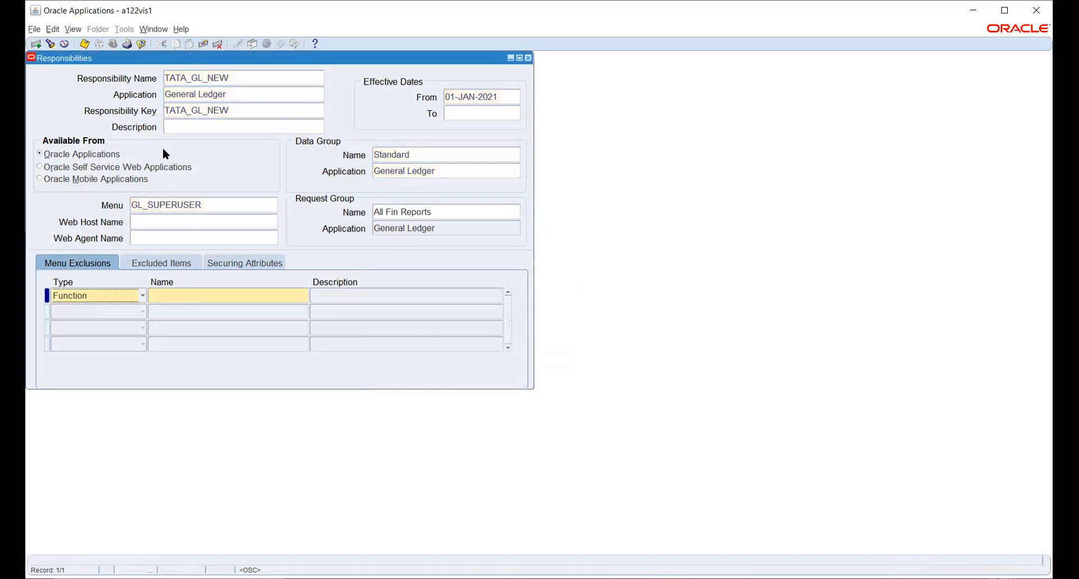
key(ctrl+s)
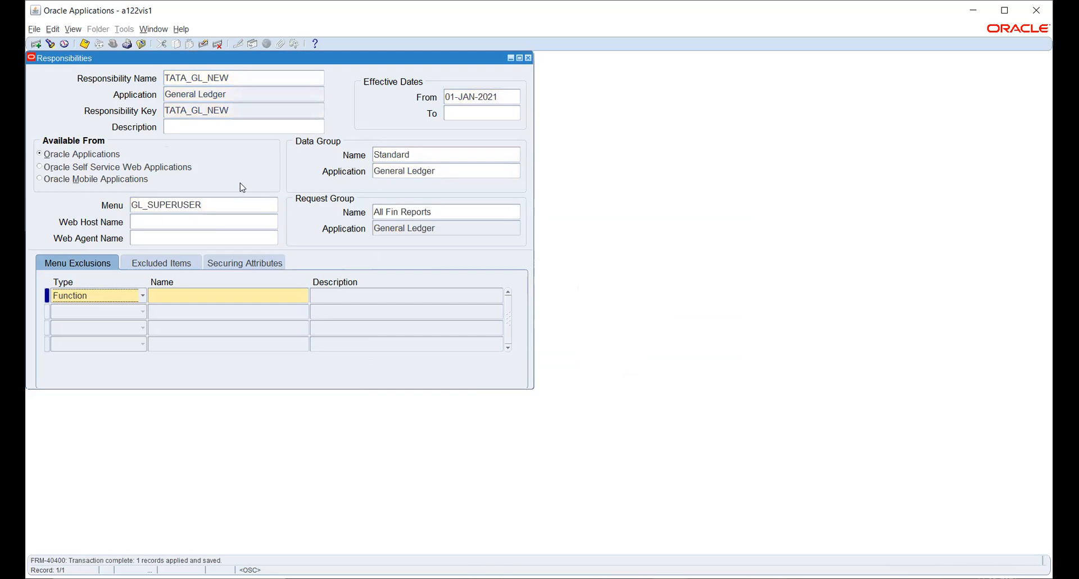
- Close the Responsibilities form and open Security > User > Define
click(85, 43)
click(528, 58)
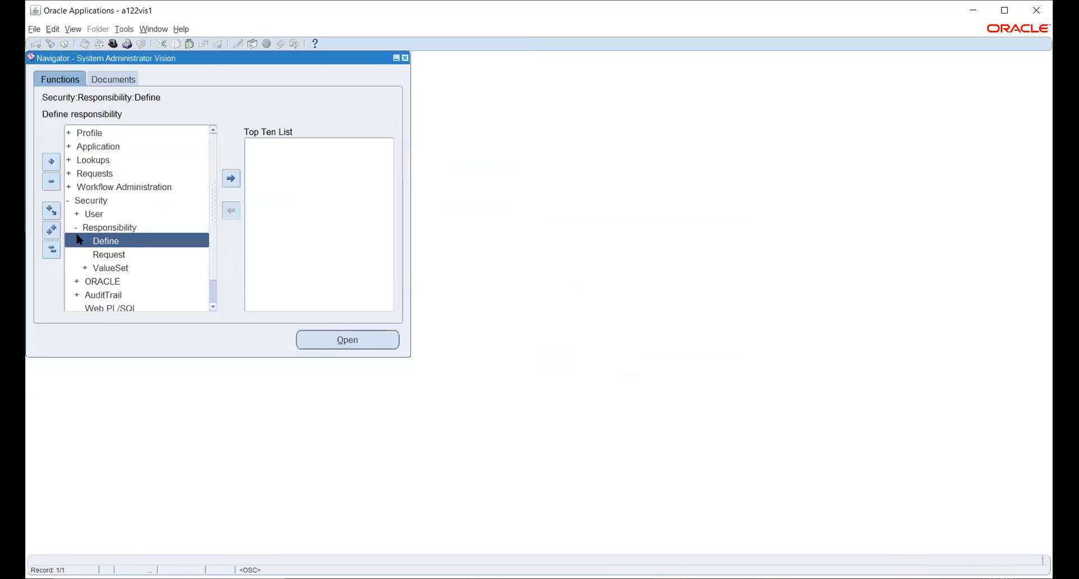
double_click(97, 214)
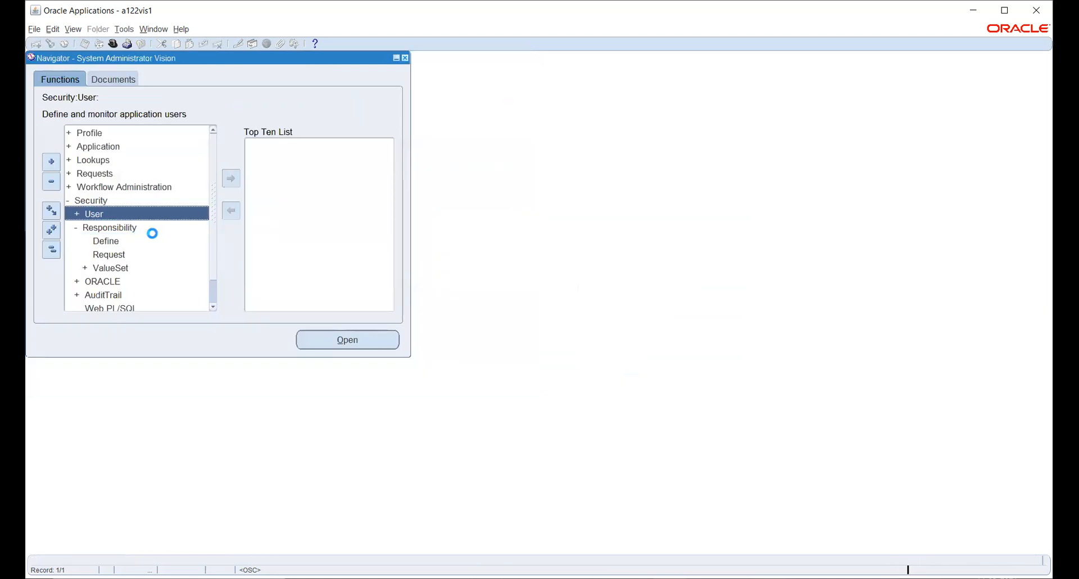
double_click(111, 229)
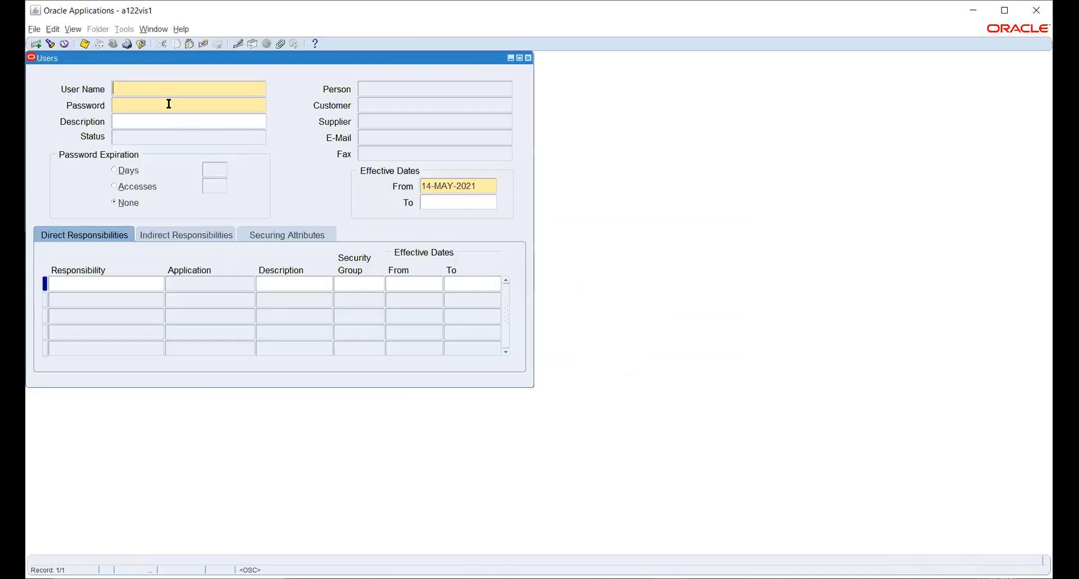
- Enter user name TATA_USER and type and confirm the user's password
text(TATA_USER)
click(169, 106)
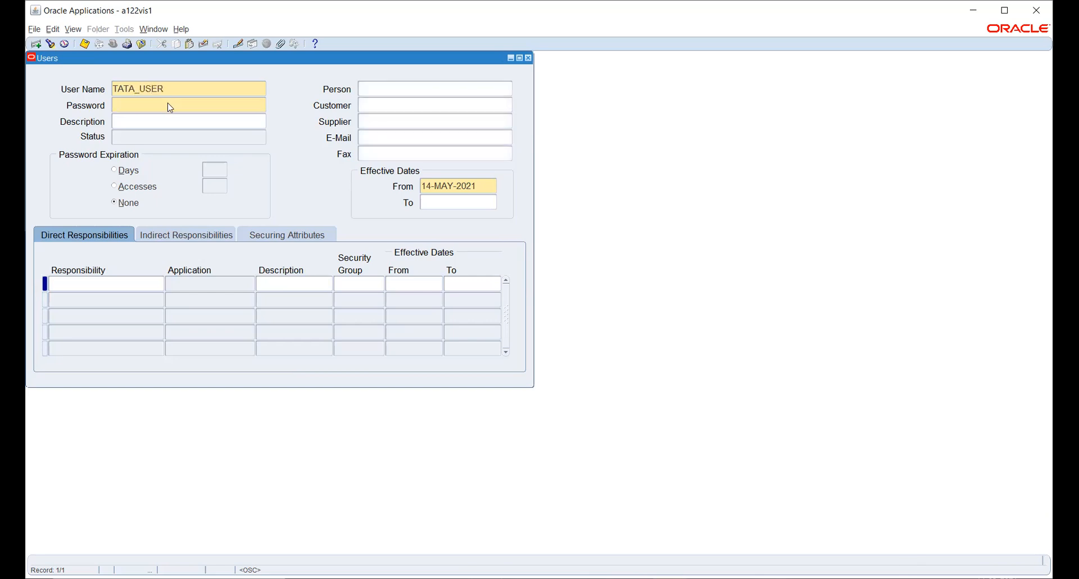
text(*******)
key(Tab)
text(******)
key(Tab)
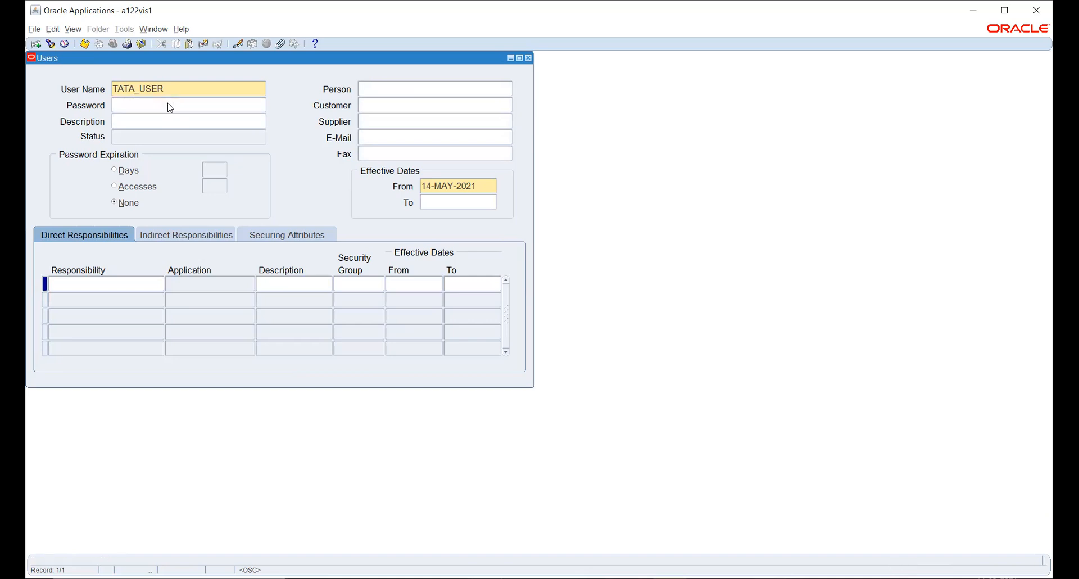
- Add TATA_GL_NEW as a direct responsibility, save, and dismiss the custom-user error
click(102, 285)
text(TATA)
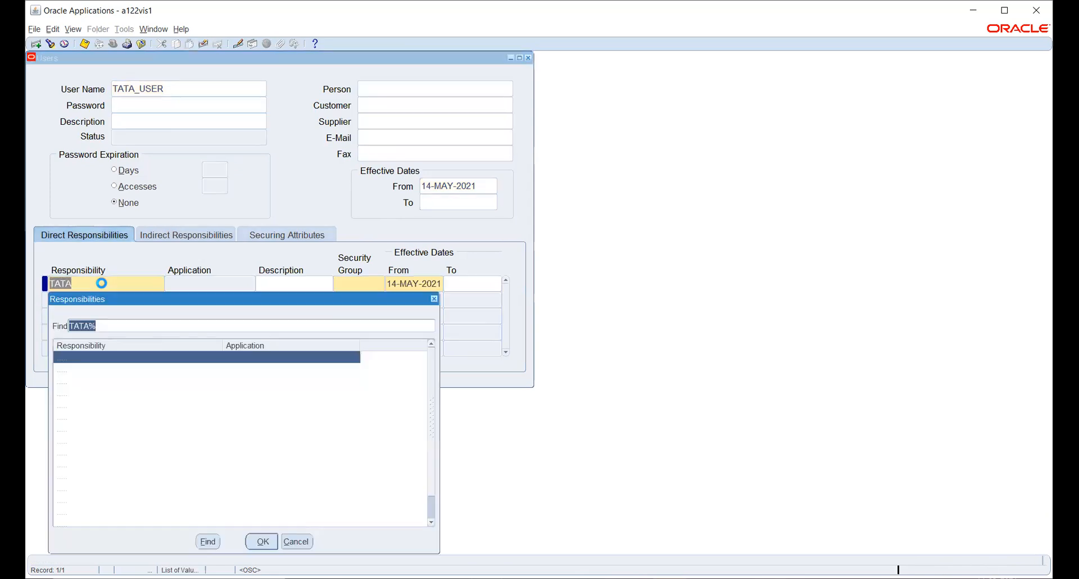
key(Down)
key(Down)
key(Down)
key(Down)
key(Down)
key(Down)
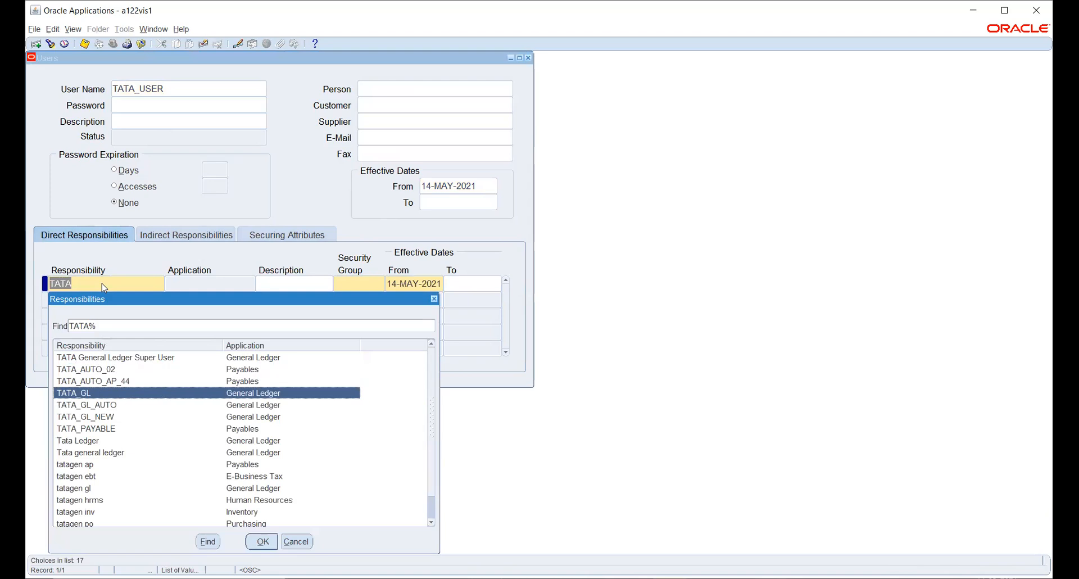
key(Up)
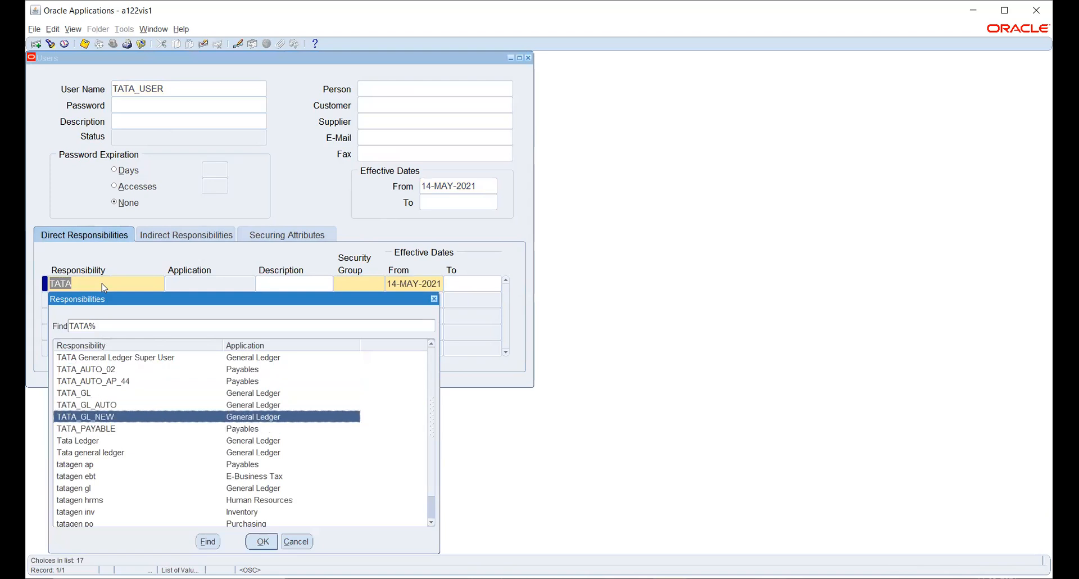
key(Return)
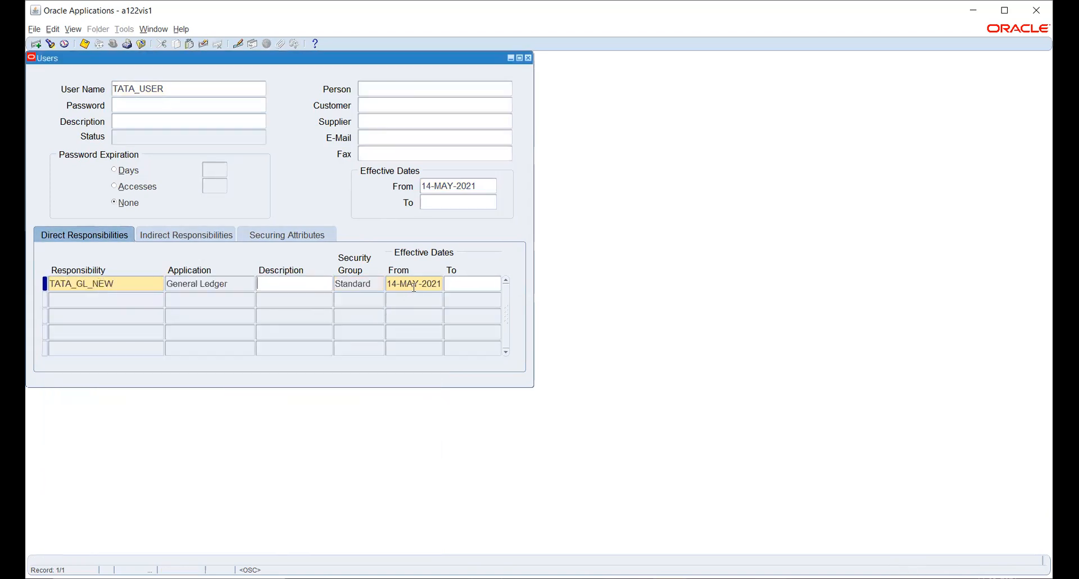
click(414, 287)
click(429, 282)
key(ctrl+s)
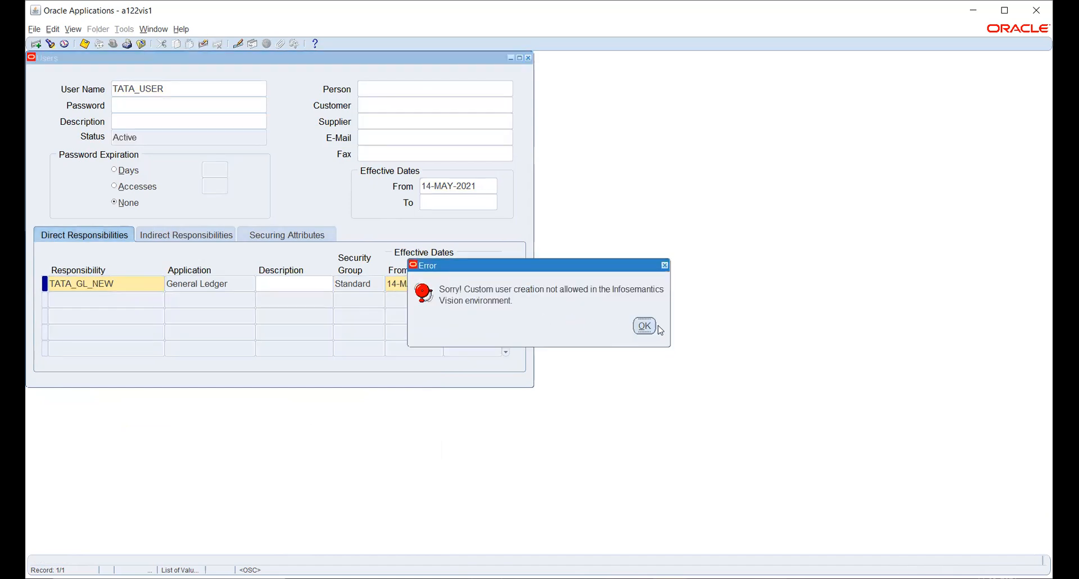
click(645, 326)
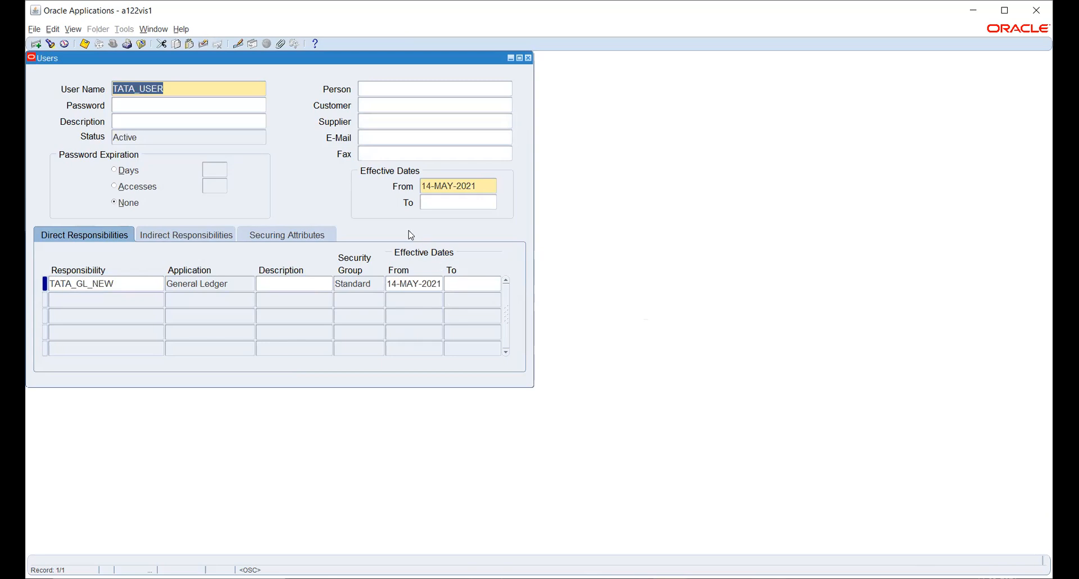
- Close the Users form discarding changes and collapse all Navigator function groups
click(528, 58)
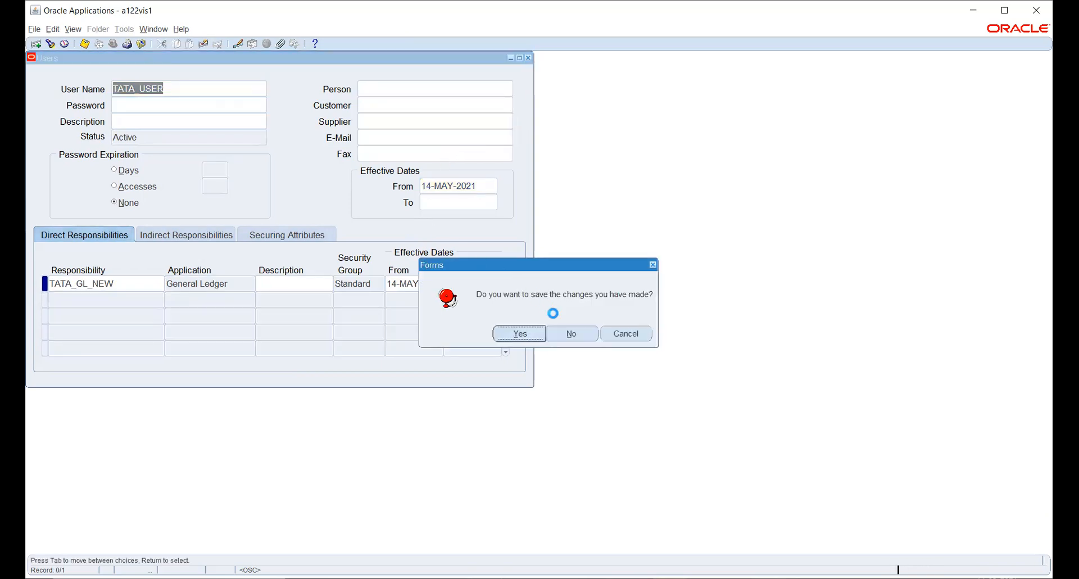
click(573, 336)
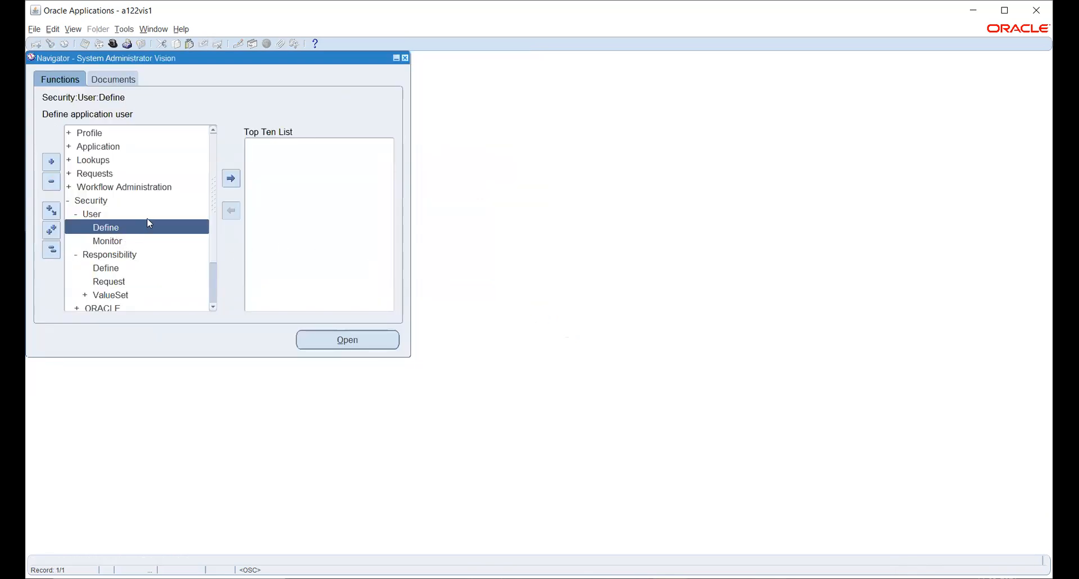
scroll(149, 223, down, 1)
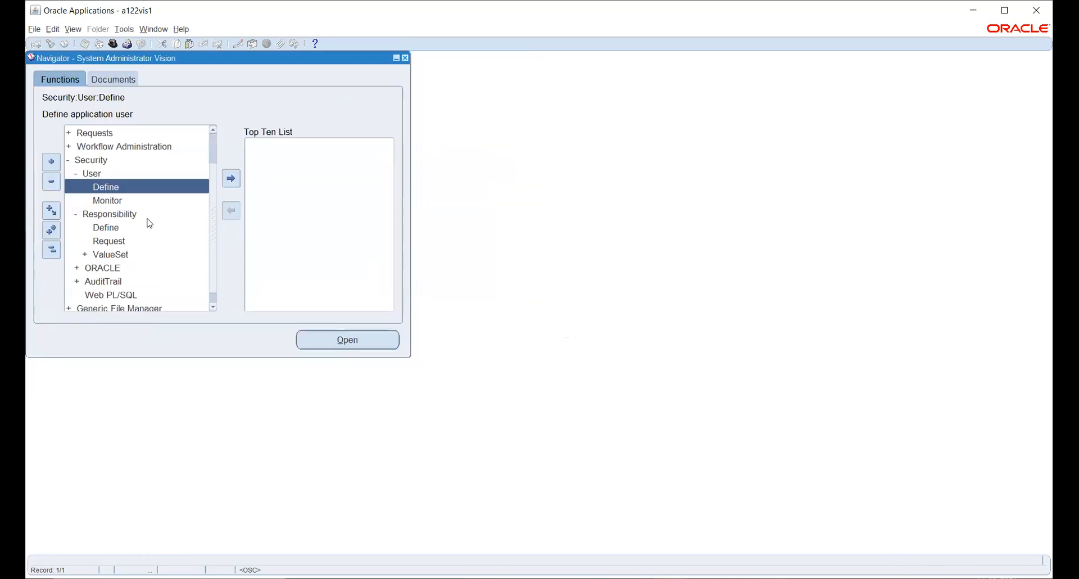
click(51, 249)
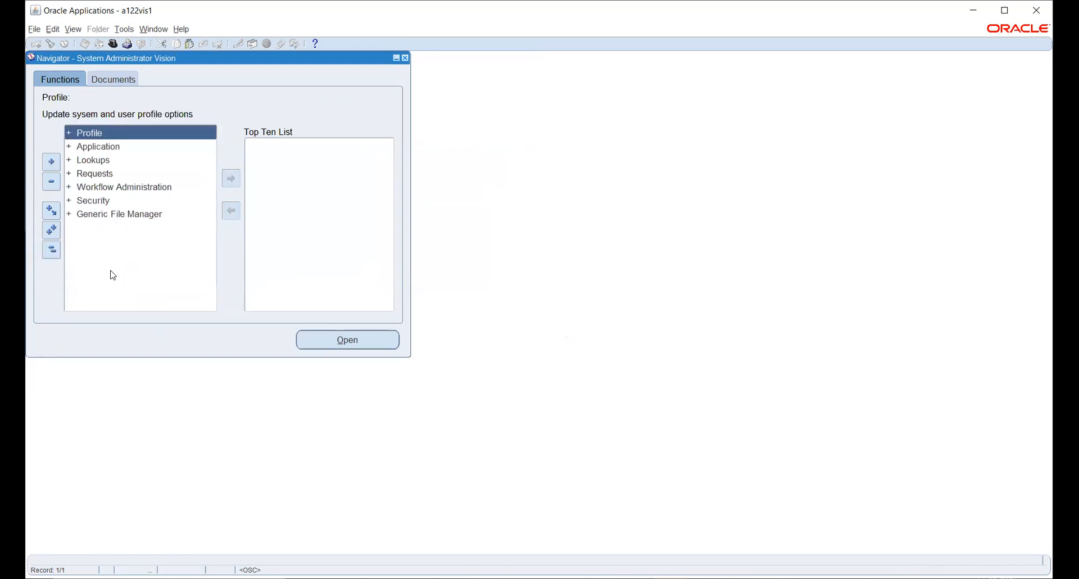